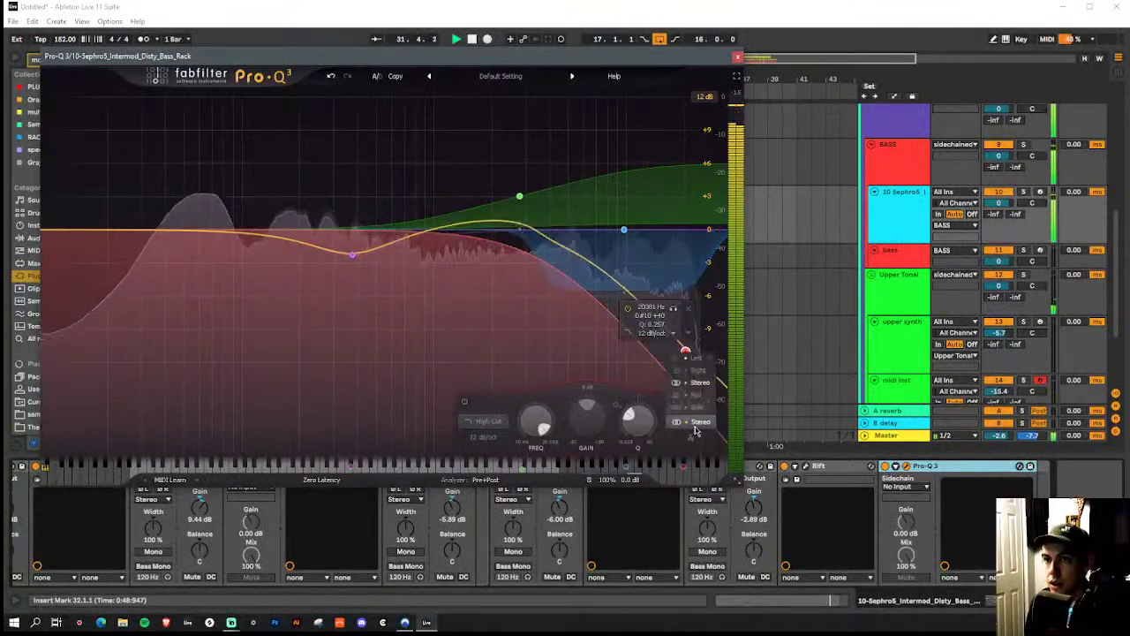
Limit the side signal with a 24 dB/oct low cut at about 220 Hz and a 36 dB/oct high cut at about 14.9 kHz
left_click(684, 389)
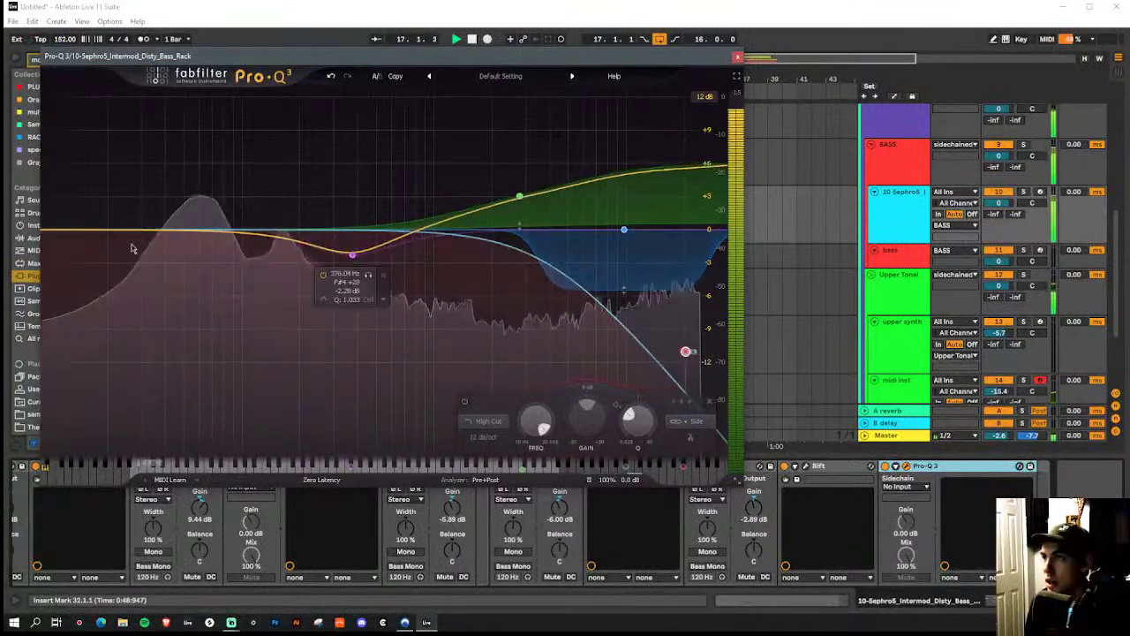
left_click(56, 232)
left_click_drag(56, 232, 308, 256)
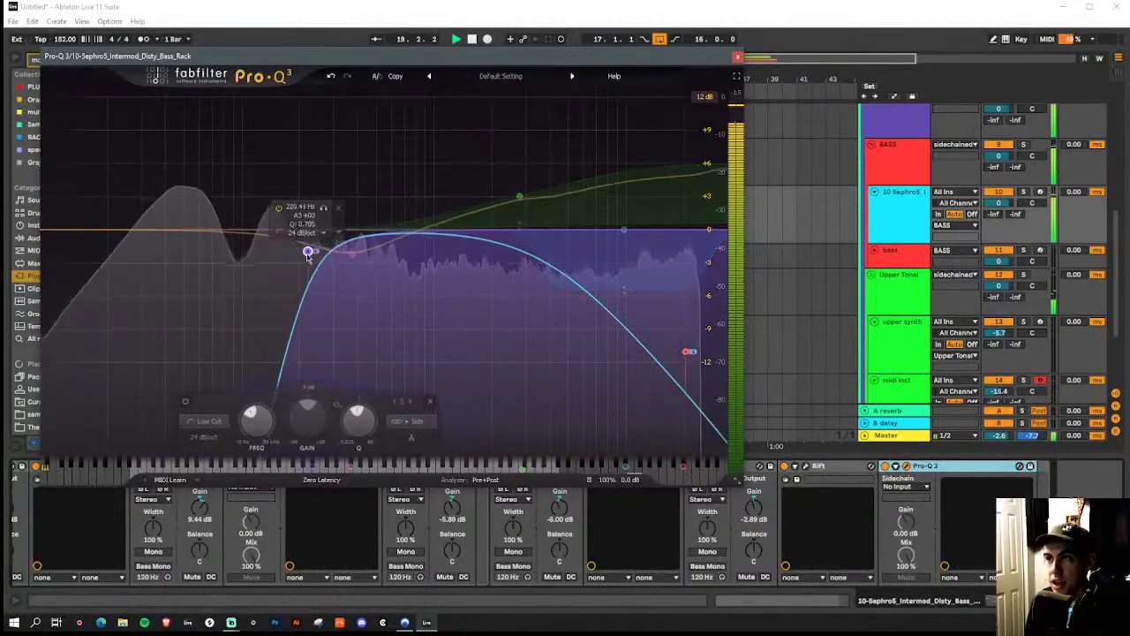
left_click(687, 353)
left_click_drag(685, 353, 658, 351)
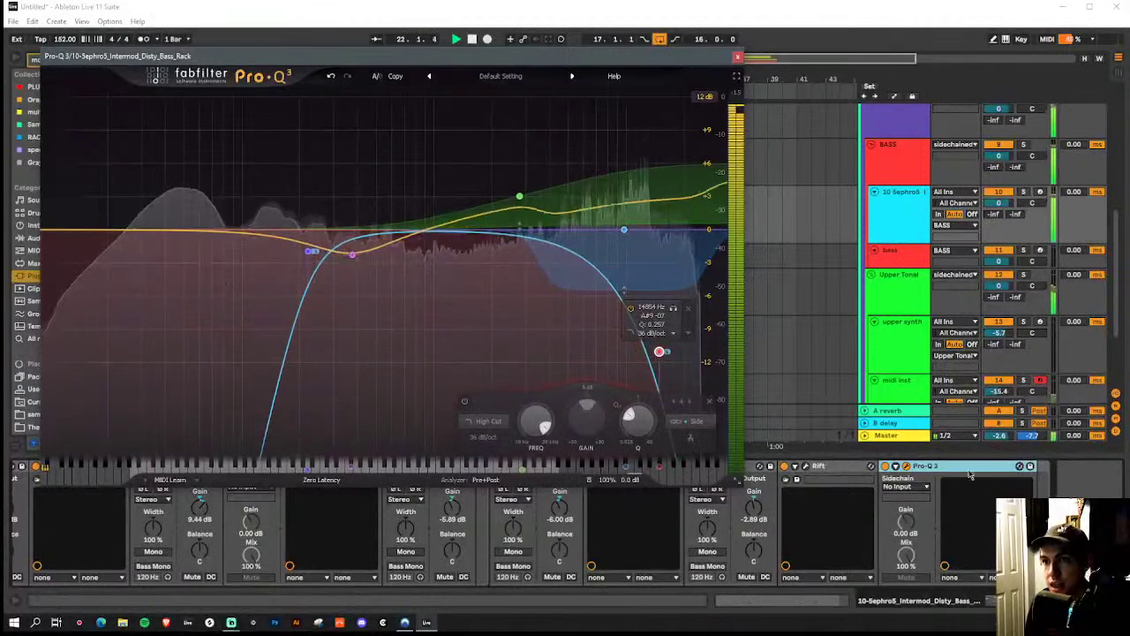
Try a 36 dB/oct stereo low cut at about 124 Hz on the bass, remove it and close the equalizer
left_click(51, 231)
left_click_drag(49, 232, 259, 241)
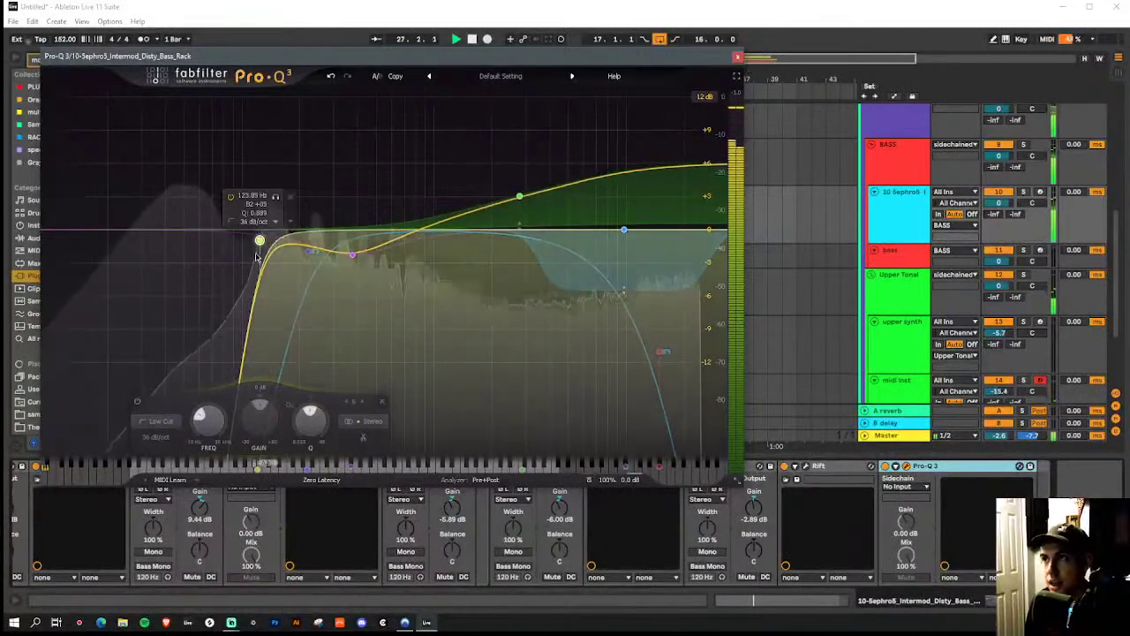
left_click_drag(260, 241, 50, 249)
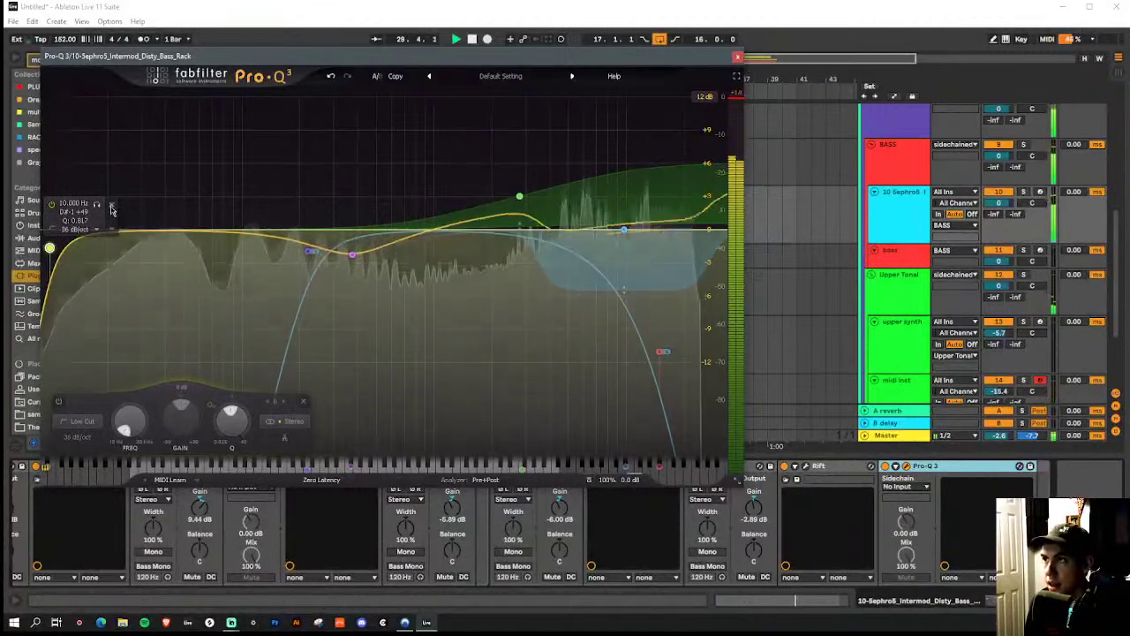
left_click(660, 351)
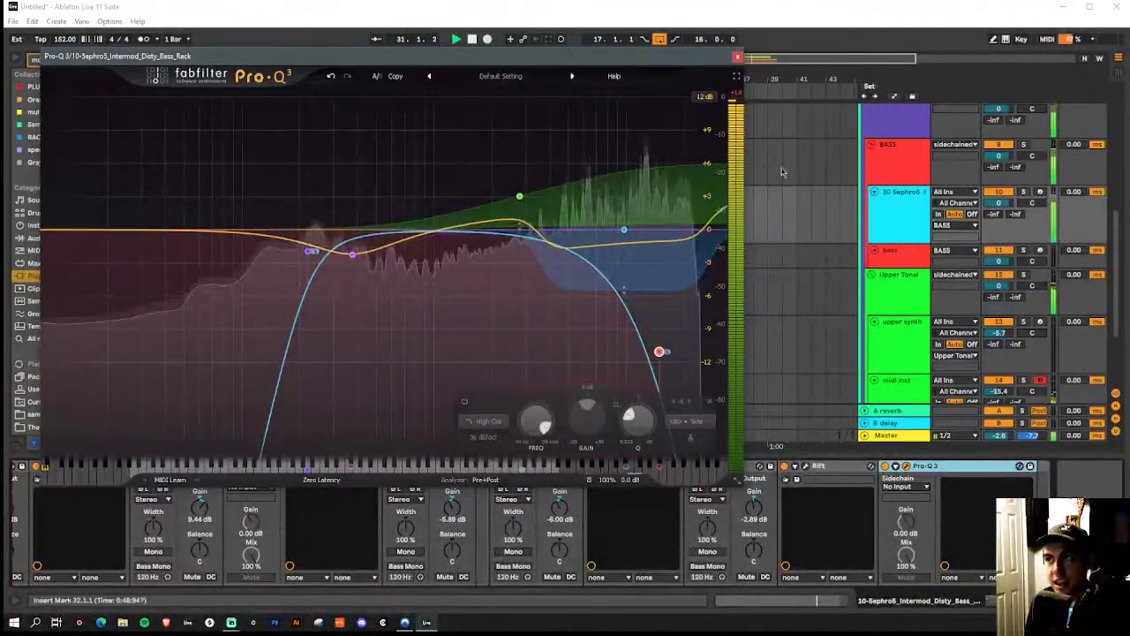
left_click(739, 57)
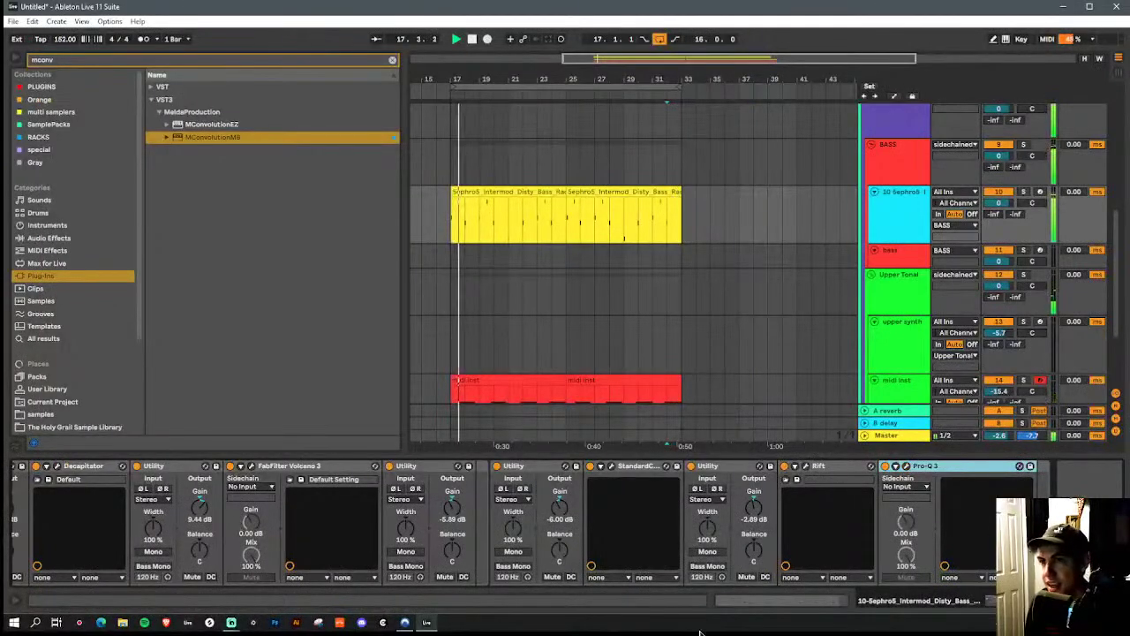
Add a dynamic bell boost over the bass's sub peak in the last Pro-Q 3 of the chain
left_click(902, 466)
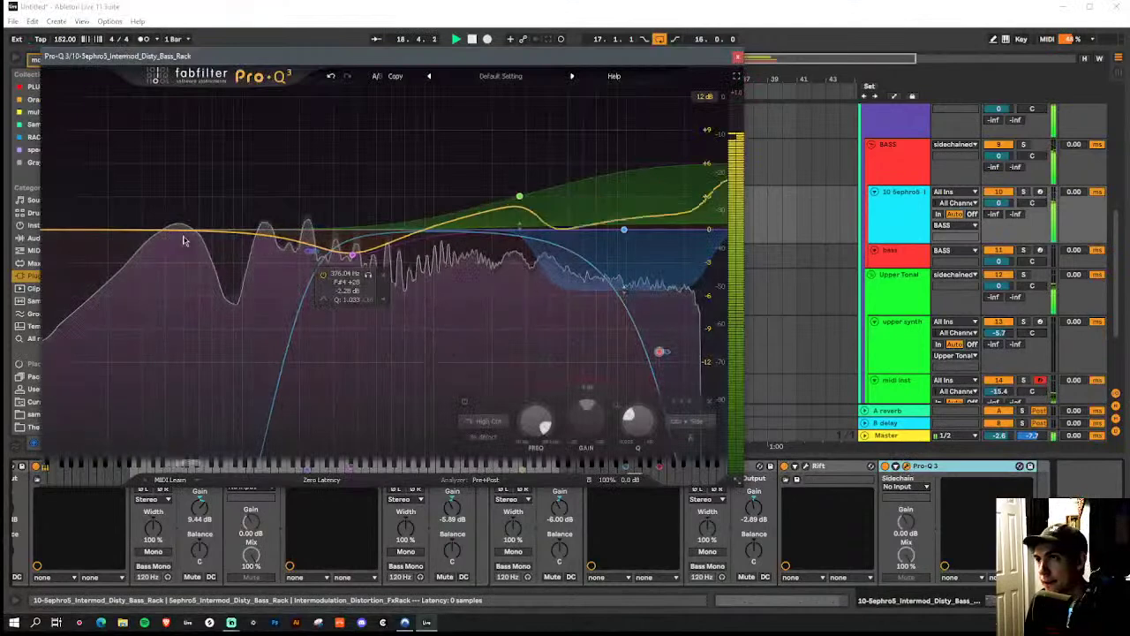
left_click_drag(185, 233, 179, 196)
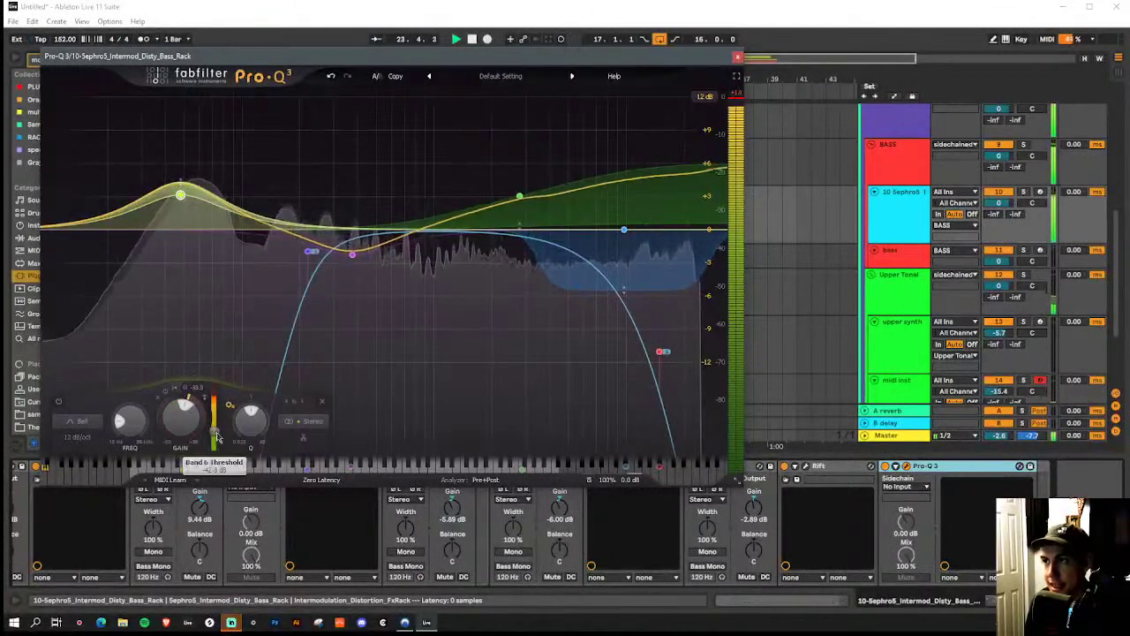
mouse_move(180, 195)
left_mouse_down()
mouse_move(179, 221)
mouse_move(178, 196)
left_mouse_up()
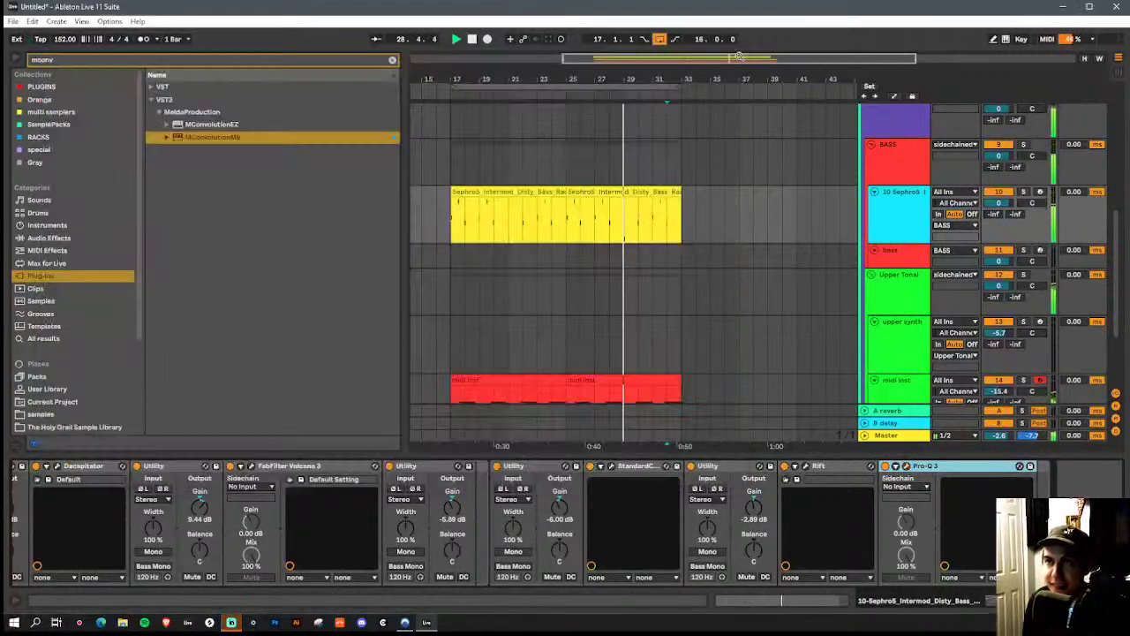
left_click(737, 56)
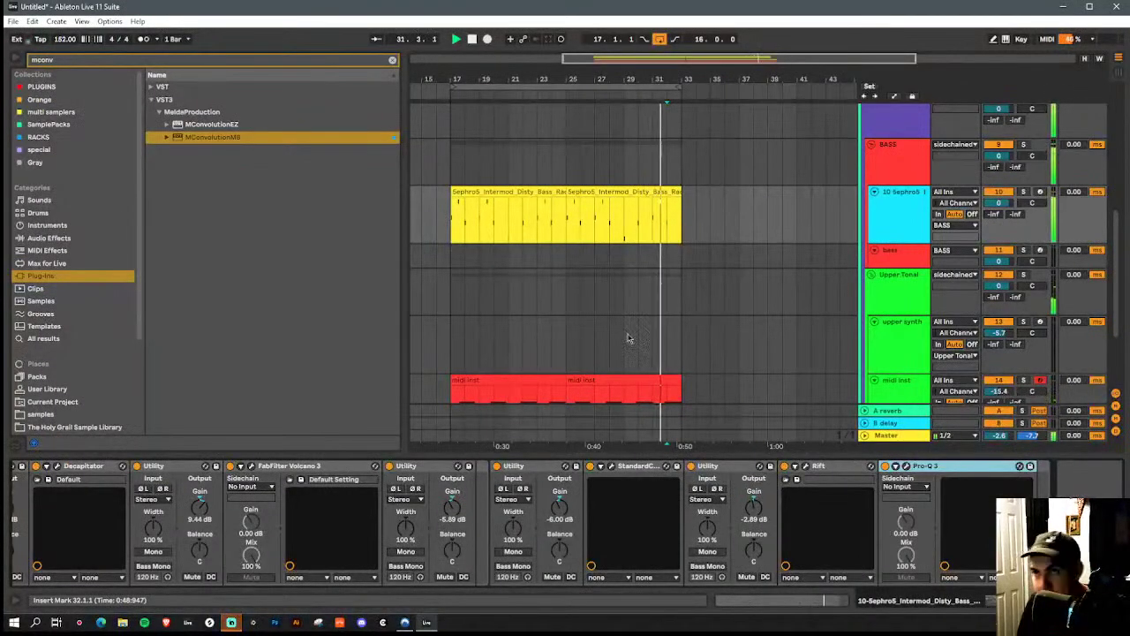
Solo the Sephro5 bass rack track and search the plug-ins for "pro q"
scroll(648, 336, "down", 3)
left_click(479, 304)
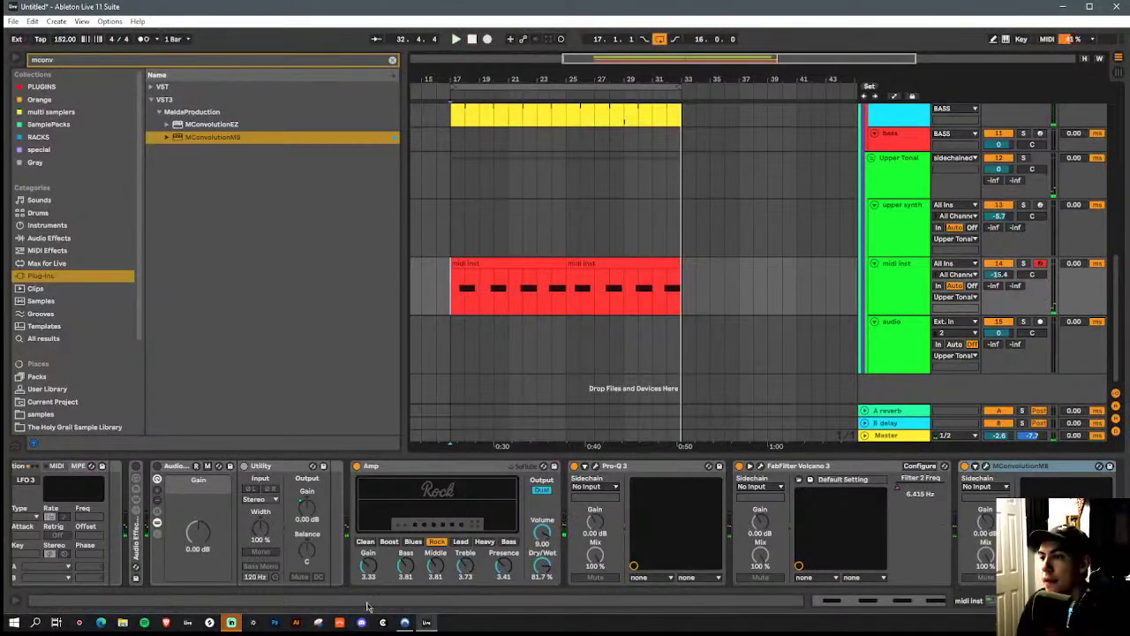
scroll(918, 148, "up", 3)
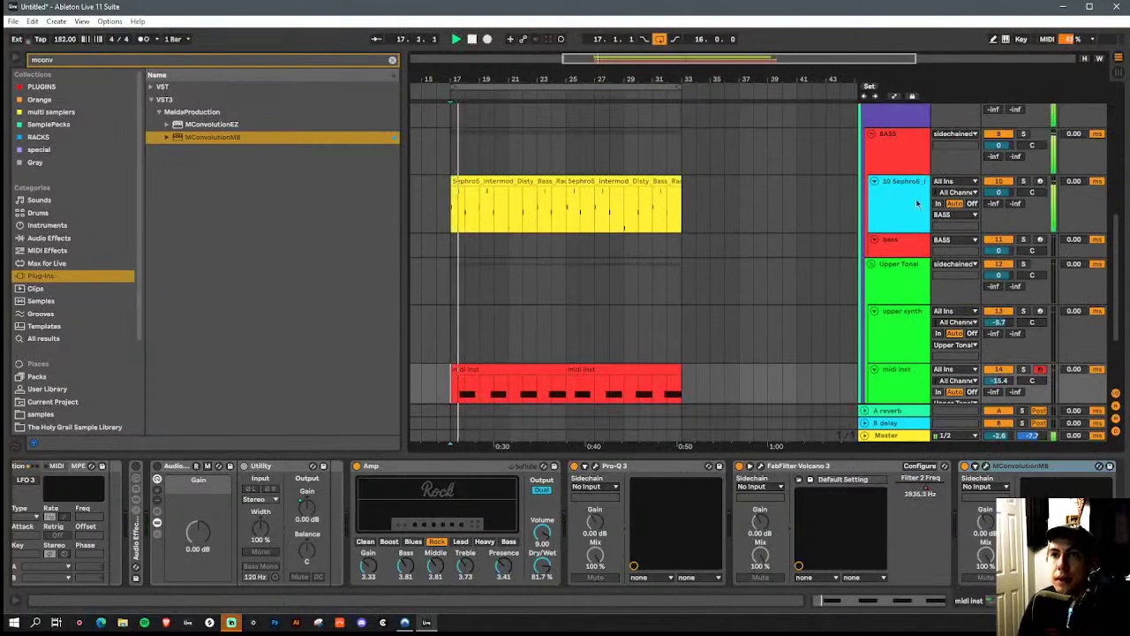
left_click(1092, 182)
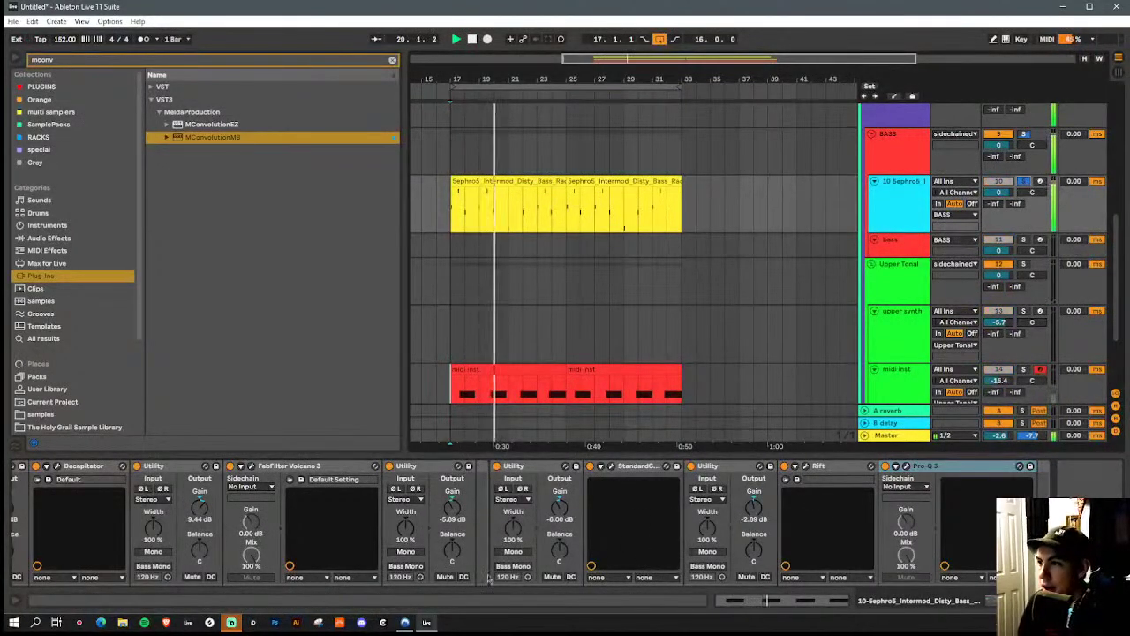
left_click(223, 63)
type("pro q")
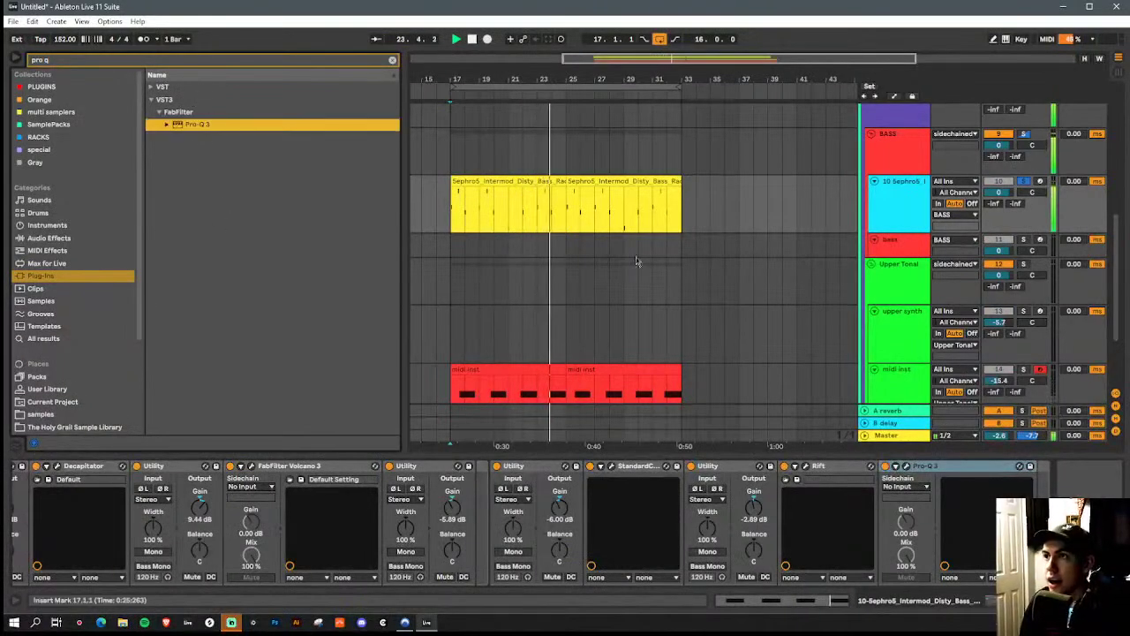
Remove the Side low cut and Side high cut bands from the Pro-Q 3 at the end of the bass chain
left_click(910, 477)
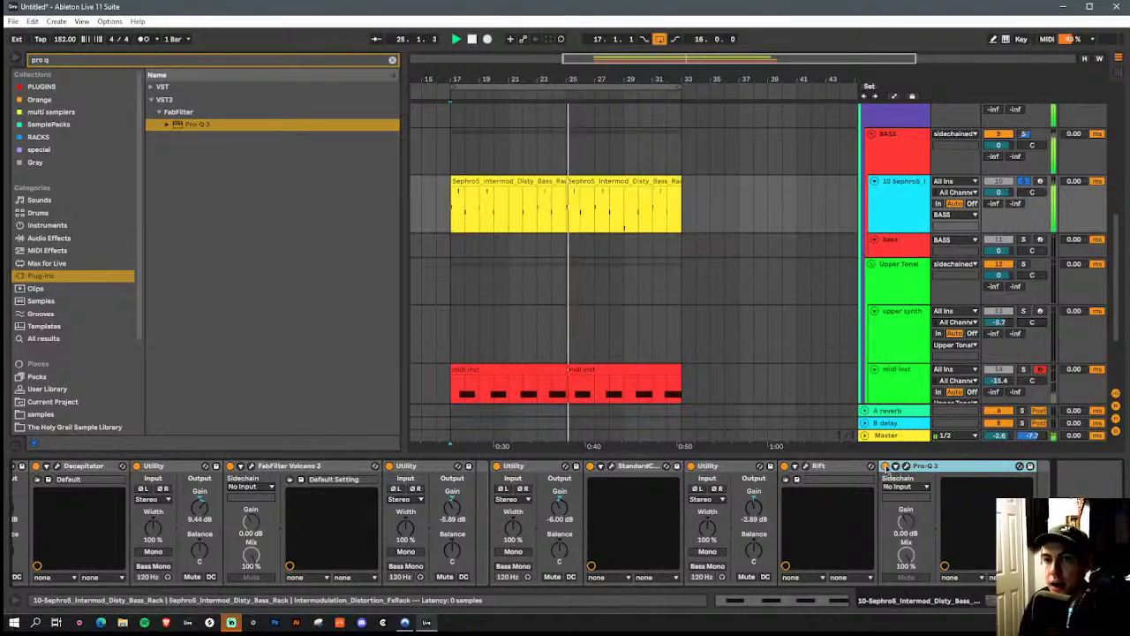
left_click(907, 466)
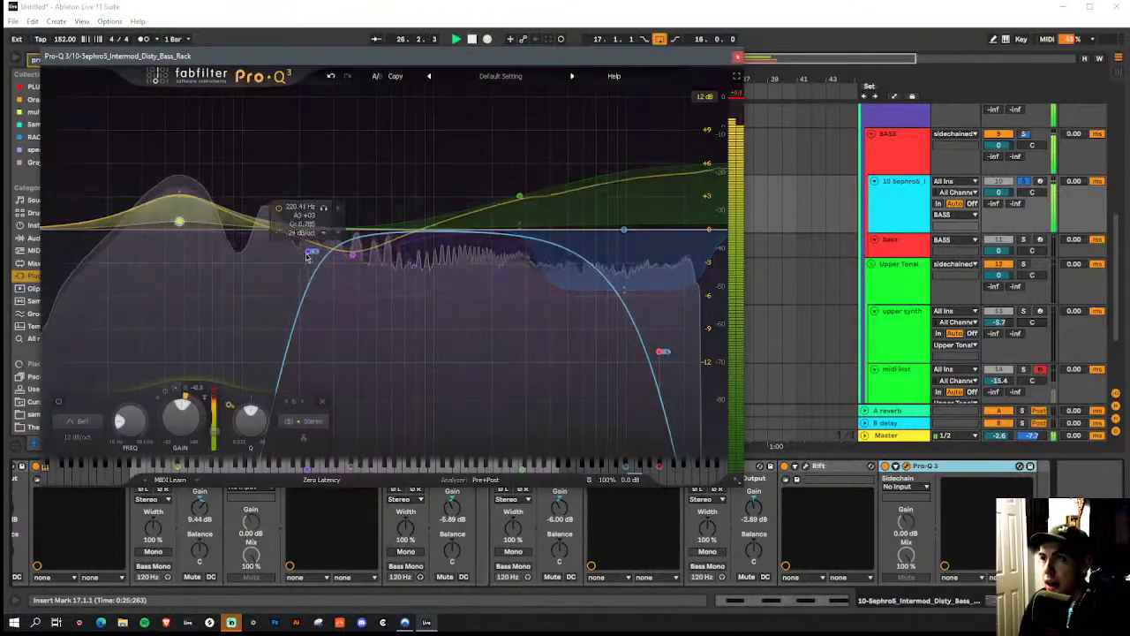
left_click(309, 207)
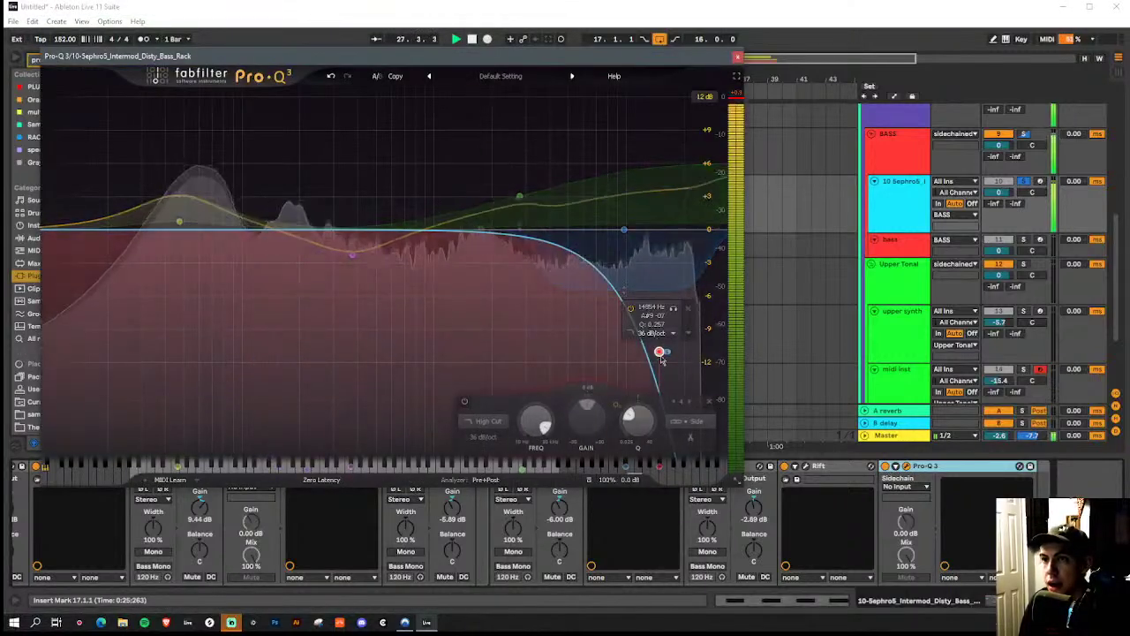
left_click(690, 308)
key("ctrl+alt+p")
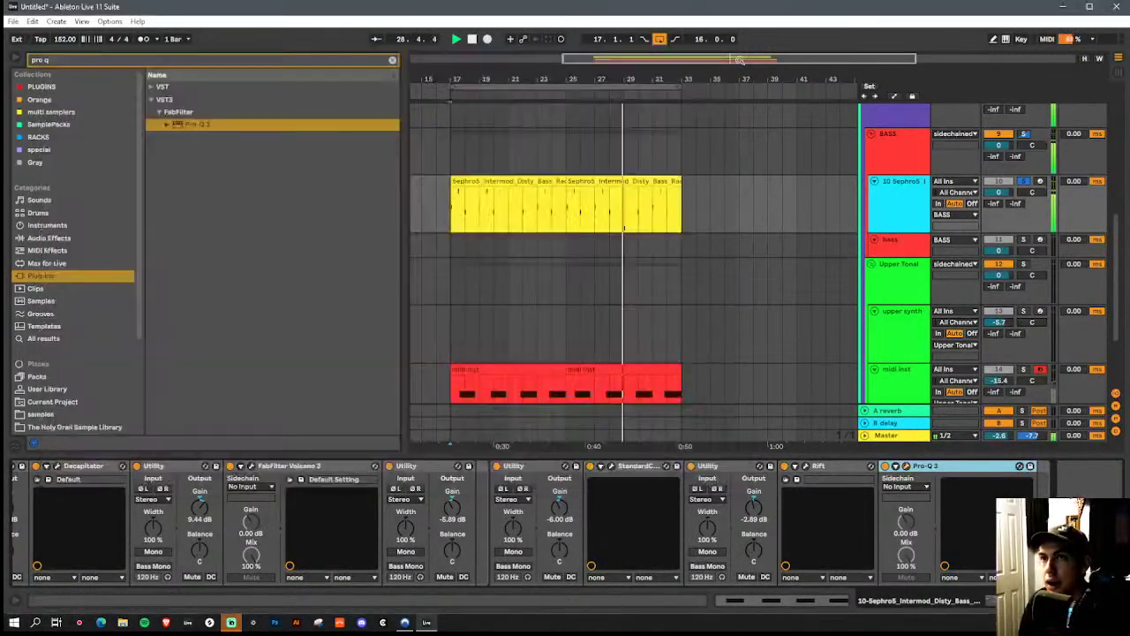
Insert a new Pro-Q 3 after FabFilter Volcano 3 and add a 72 dB/oct low cut at about 101 Hz
mouse_move(196, 124)
left_mouse_down()
mouse_move(235, 260)
mouse_move(466, 545)
mouse_move(292, 536)
mouse_move(377, 539)
left_mouse_up()
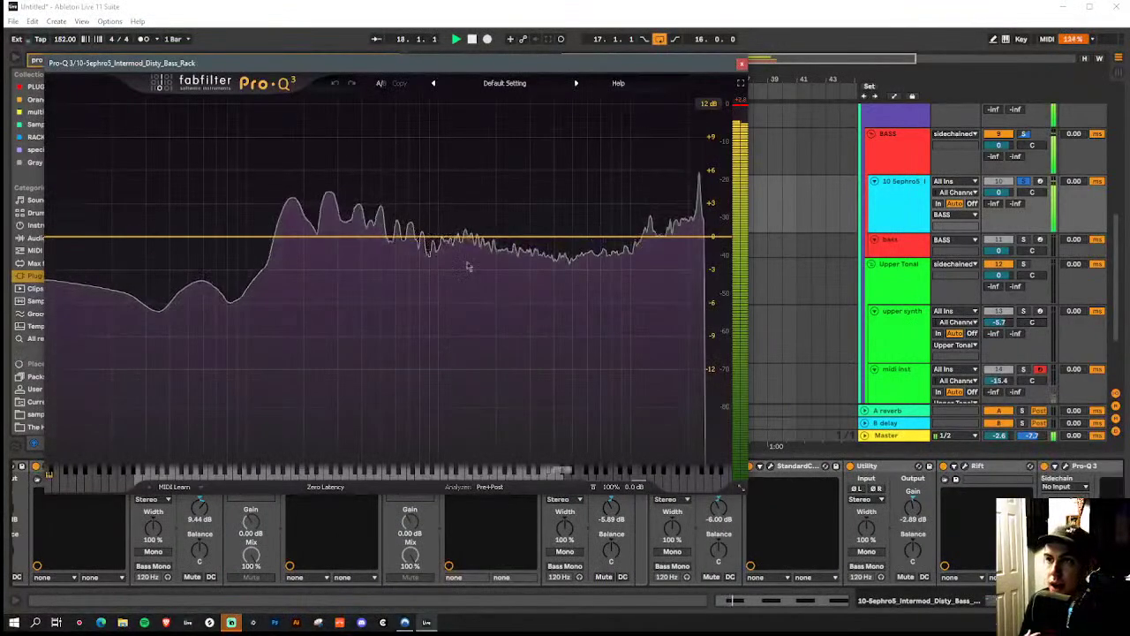
left_click_drag(67, 251, 248, 244)
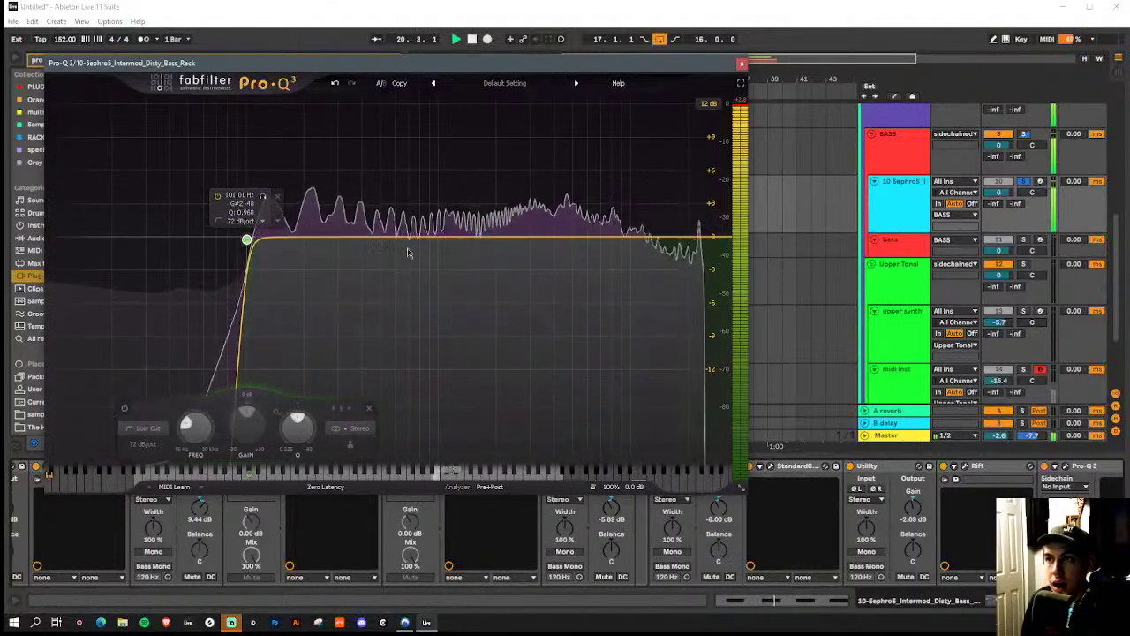
Shape the side signal with a bell cut of about 1.8 dB at about 171 Hz, a high-end cut and a slight midrange boost
left_click(294, 271)
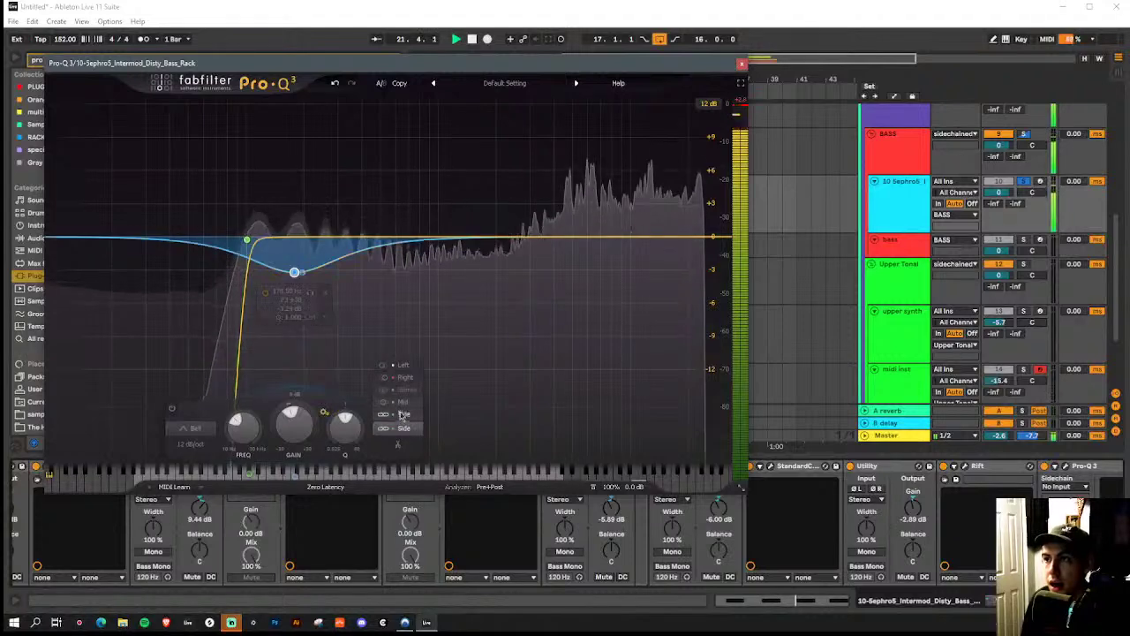
left_click(536, 283)
left_click_drag(535, 282, 681, 279)
scroll(656, 286, "down", 3)
left_click_drag(298, 271, 290, 256)
left_click_drag(379, 231, 456, 224)
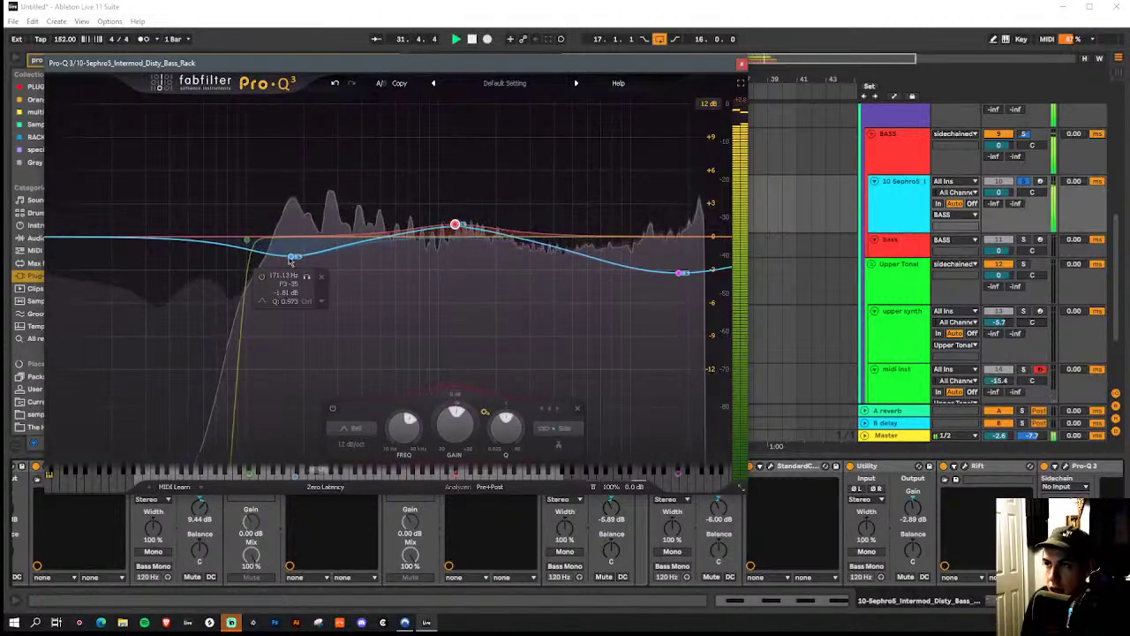
Add a stereo bell cut of about 3.4 dB at about 157 Hz with a Q of about 1.28
mouse_move(294, 258)
left_mouse_down()
mouse_move(287, 303)
mouse_move(285, 266)
left_mouse_up()
scroll(283, 282, "up", 3)
scroll(286, 267, "down", 2)
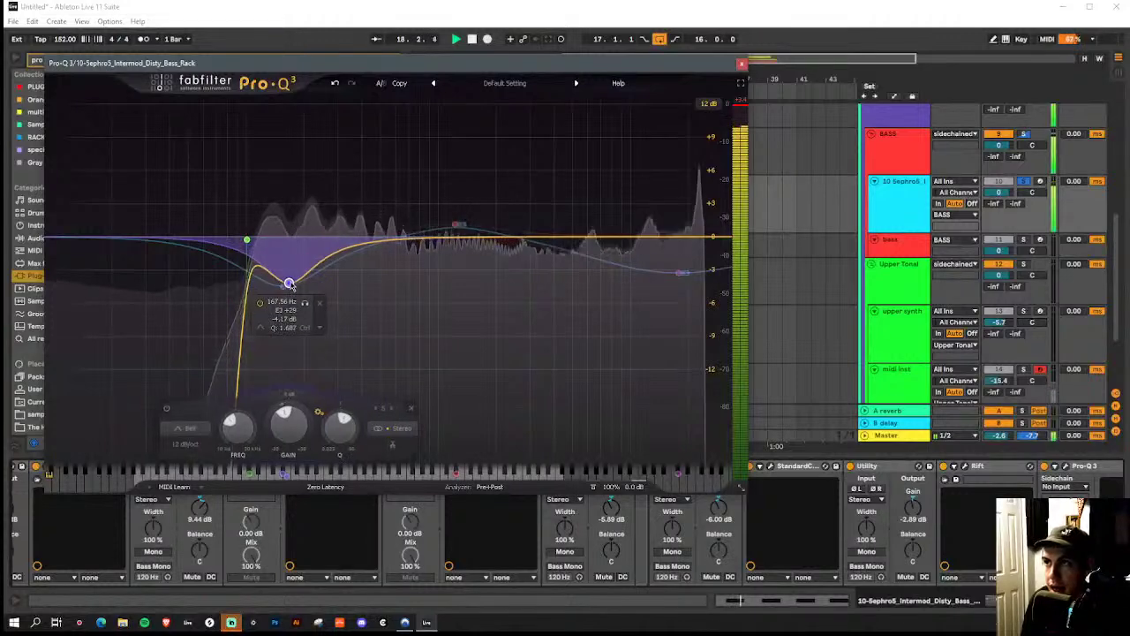
left_click_drag(287, 267, 289, 271)
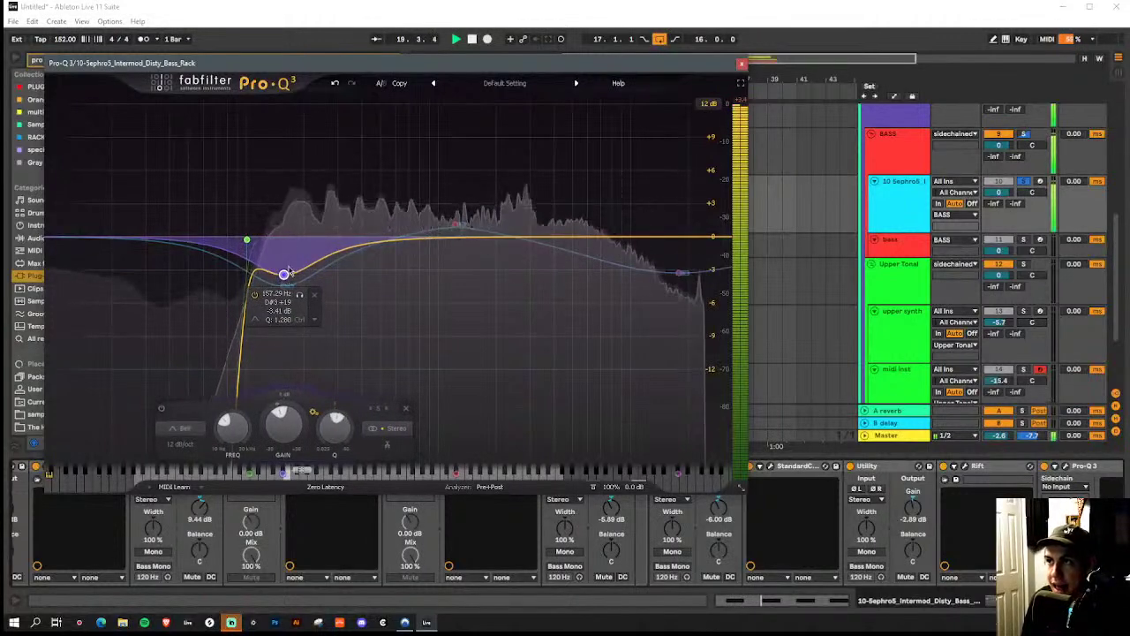
left_click(742, 66)
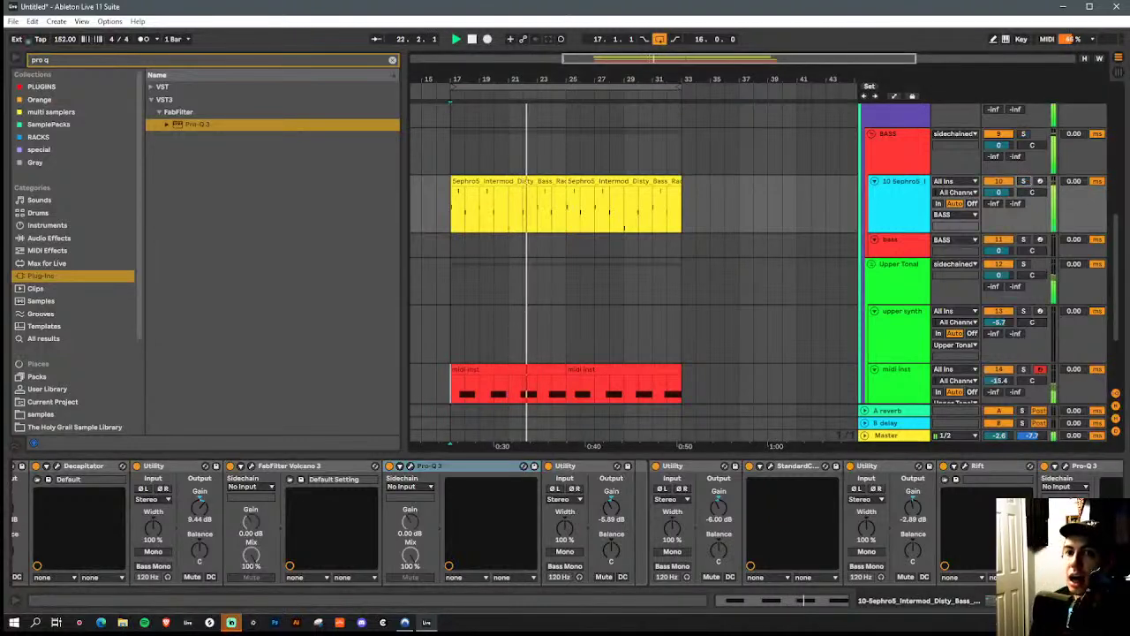
Unsolo the bass track and save the Sephro5_Intermod_Disty_Bass_Rack preset over its existing file
left_click(1024, 188)
left_click(74, 477)
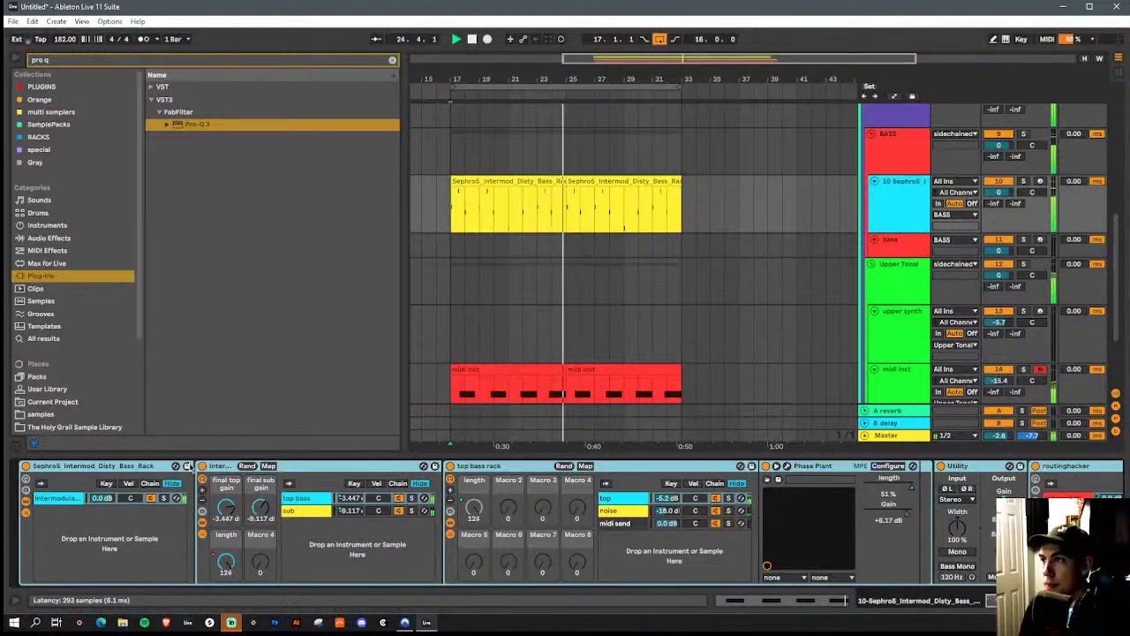
left_click(187, 465)
key("Return")
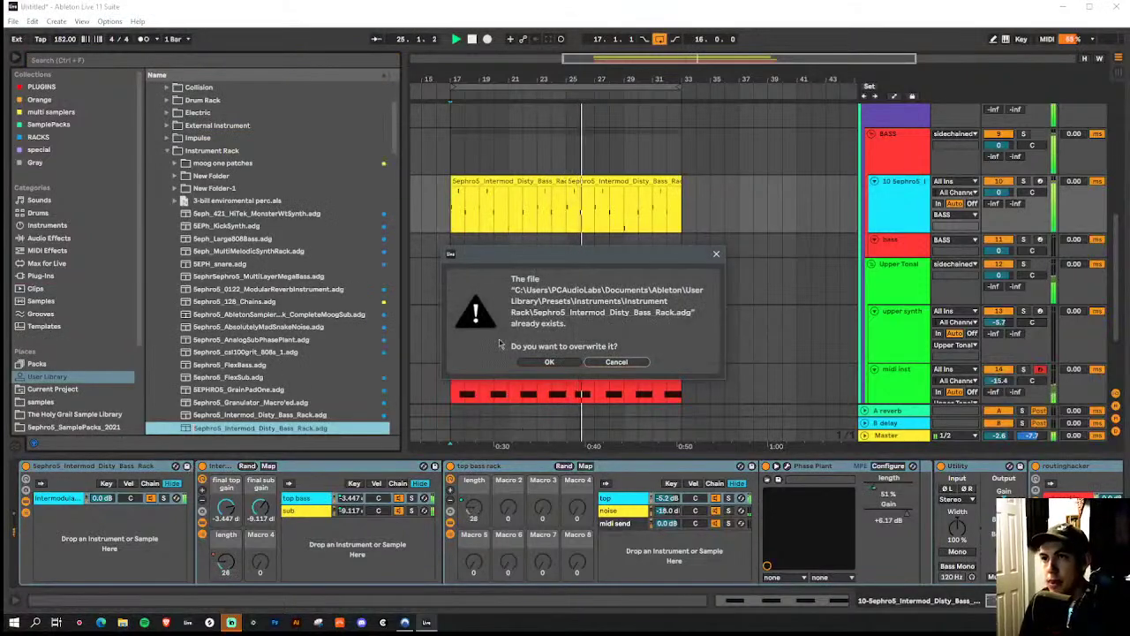
left_click(548, 361)
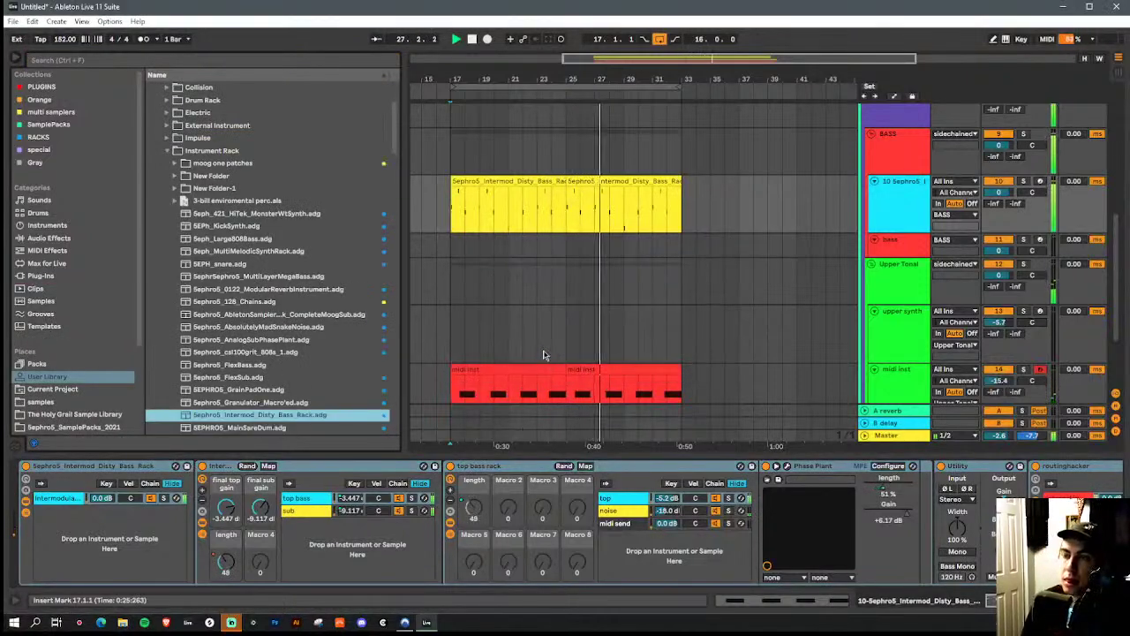
Stop playback and check the live stream and its chat in Streamlabs Desktop, returning to Ableton Live
left_click(492, 276)
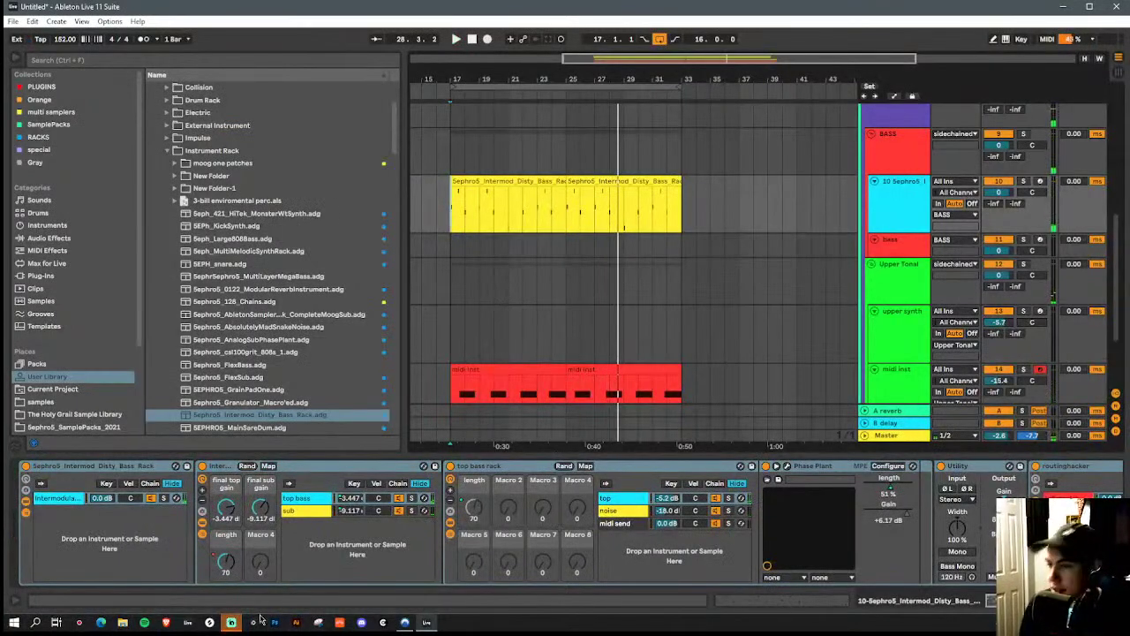
left_click(231, 623)
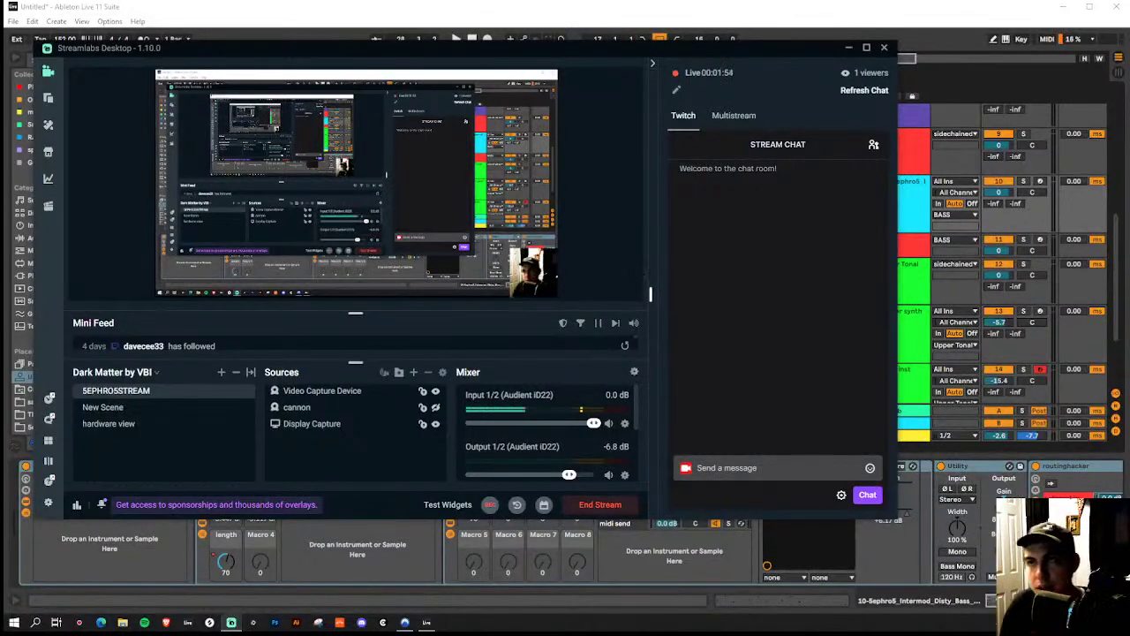
left_click(437, 555)
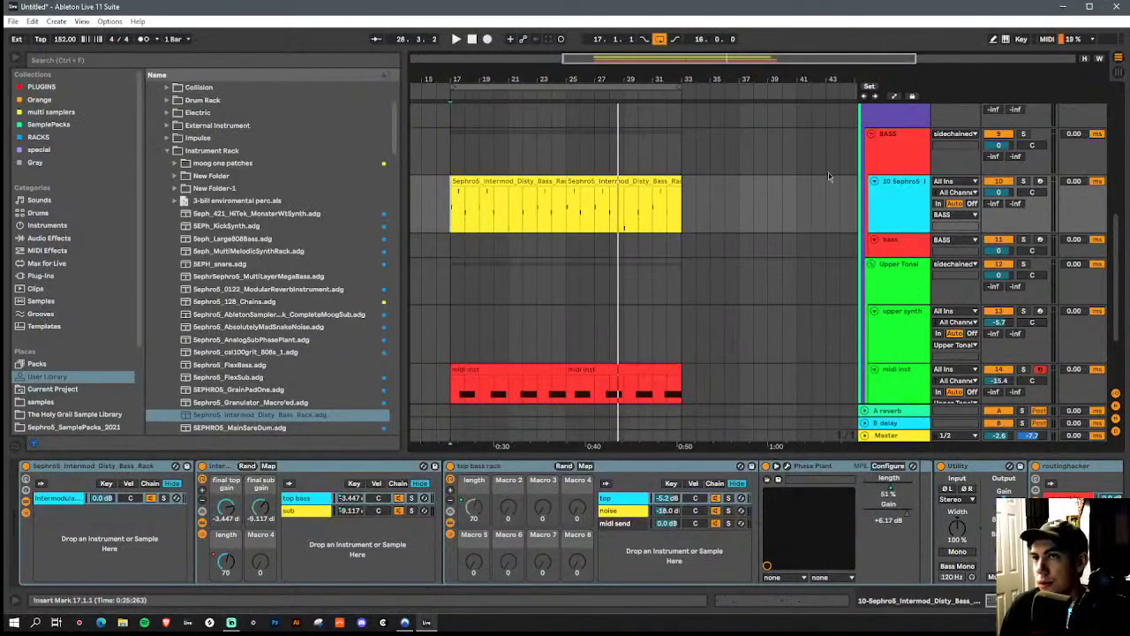
Select the Sephro5 bass track and fold its Sephro5_Intermod_Disty_Bass_Rack device
left_click(872, 219)
left_click(897, 277)
scroll(899, 273, "up", 3)
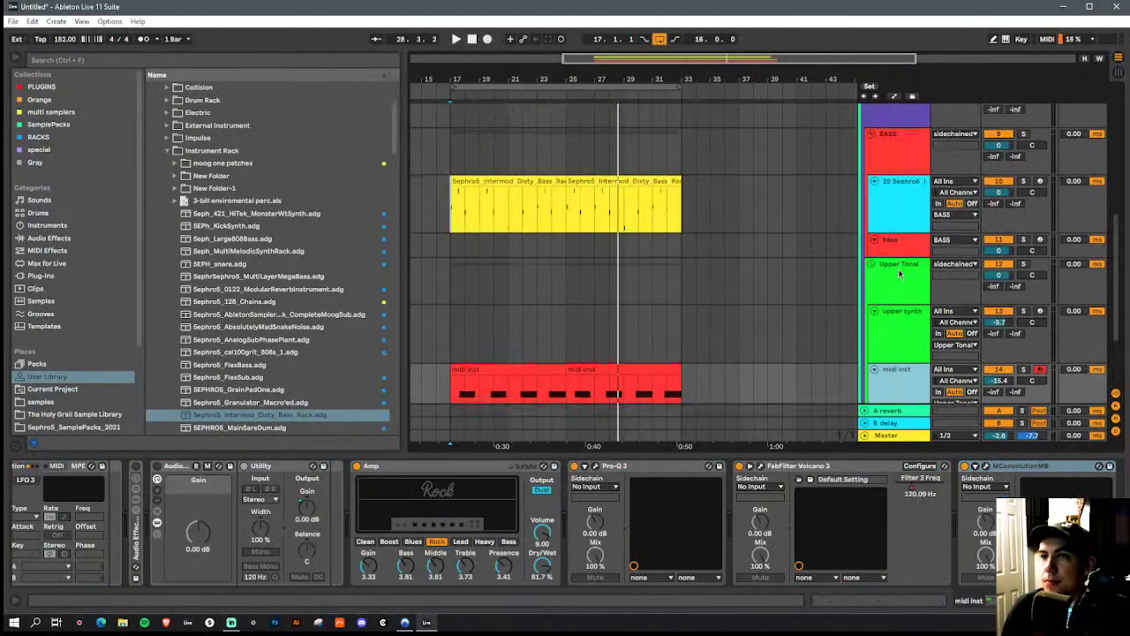
left_click(901, 262)
double_click(83, 466)
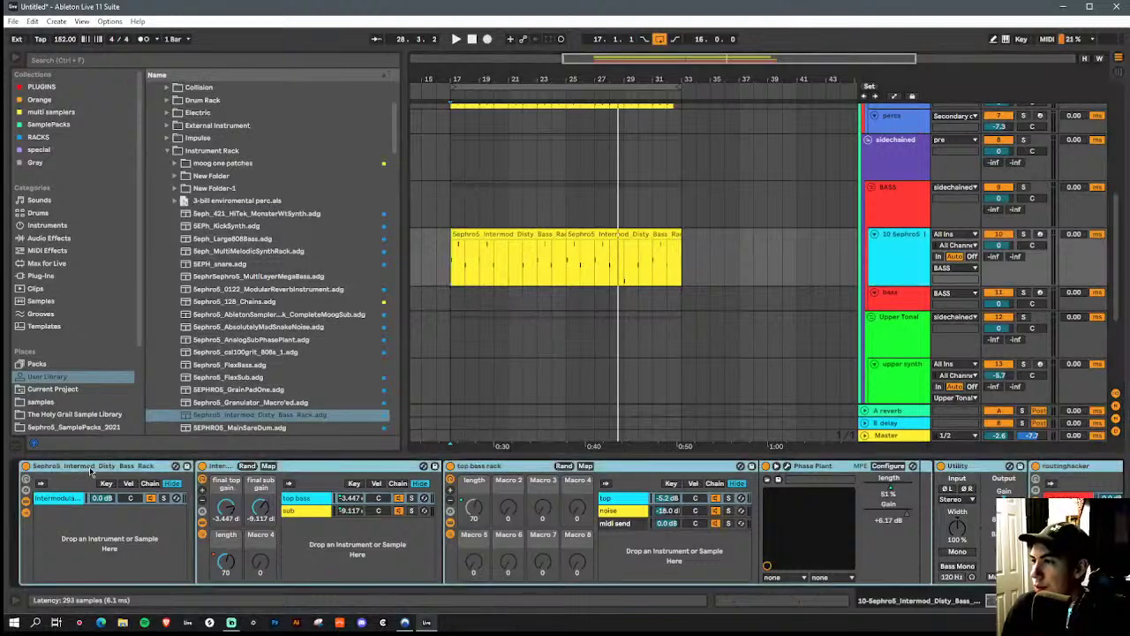
left_click(106, 527)
left_click(29, 552)
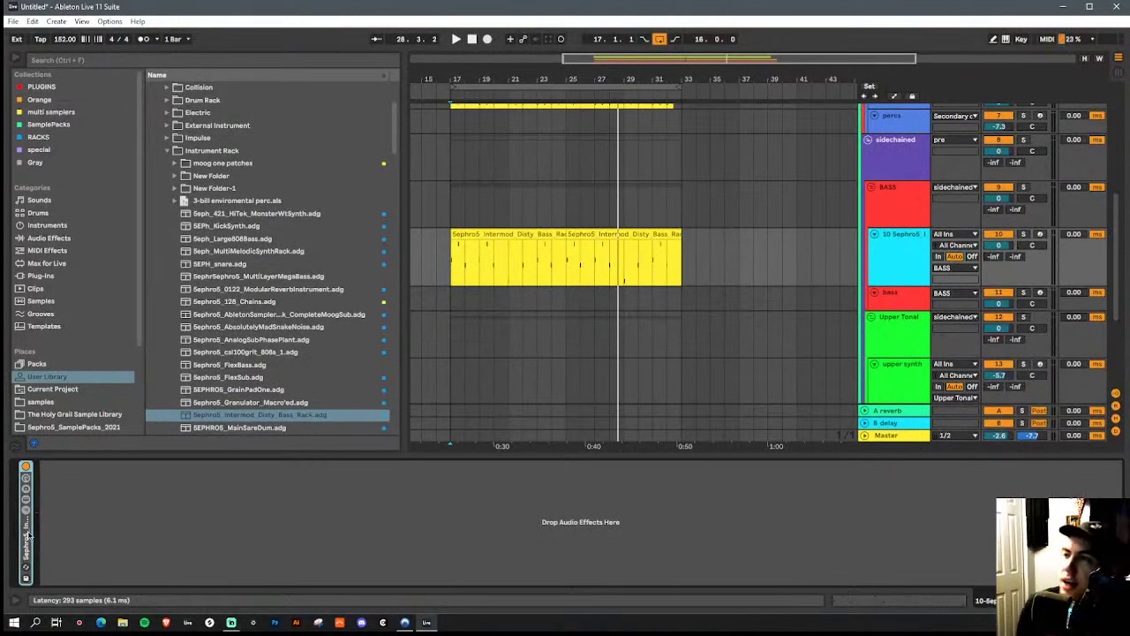
double_click(28, 535)
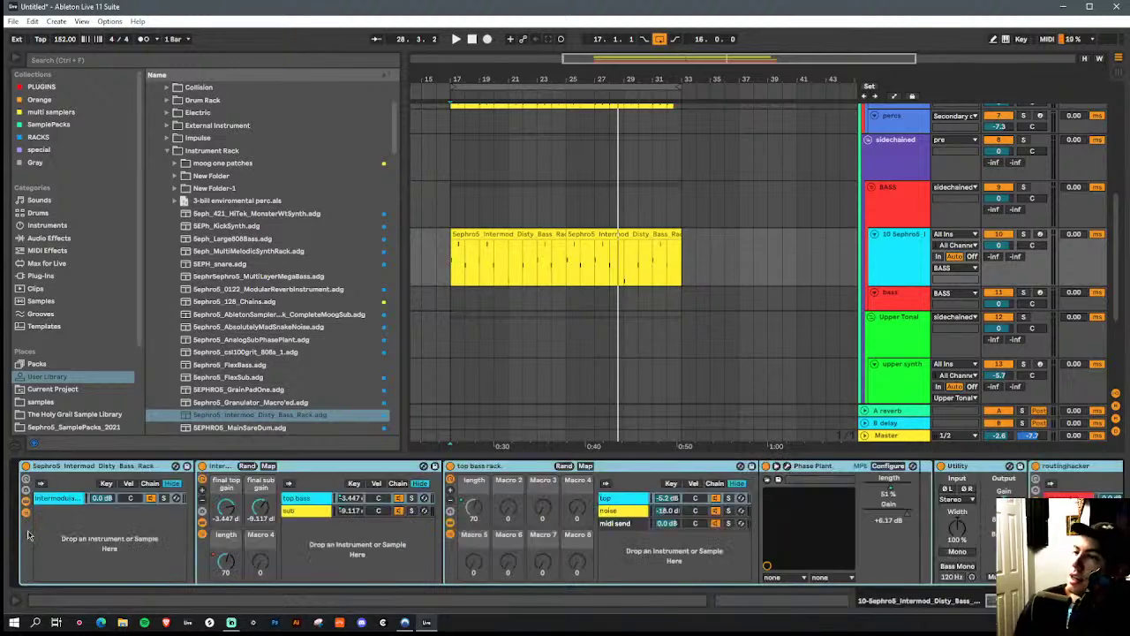
double_click(68, 466)
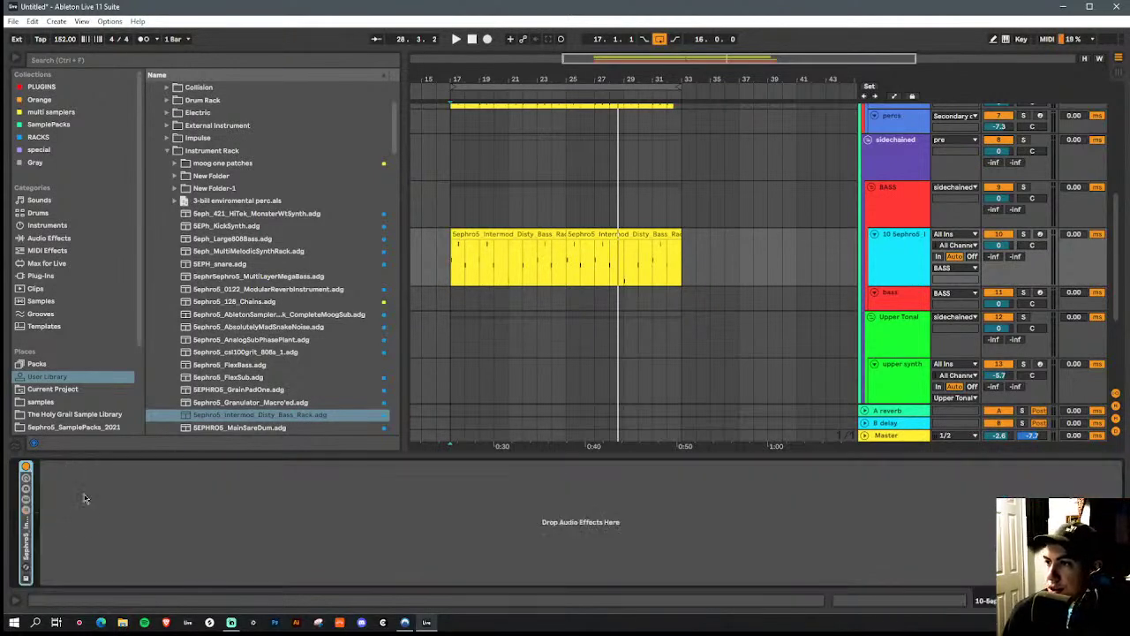
double_click(28, 541)
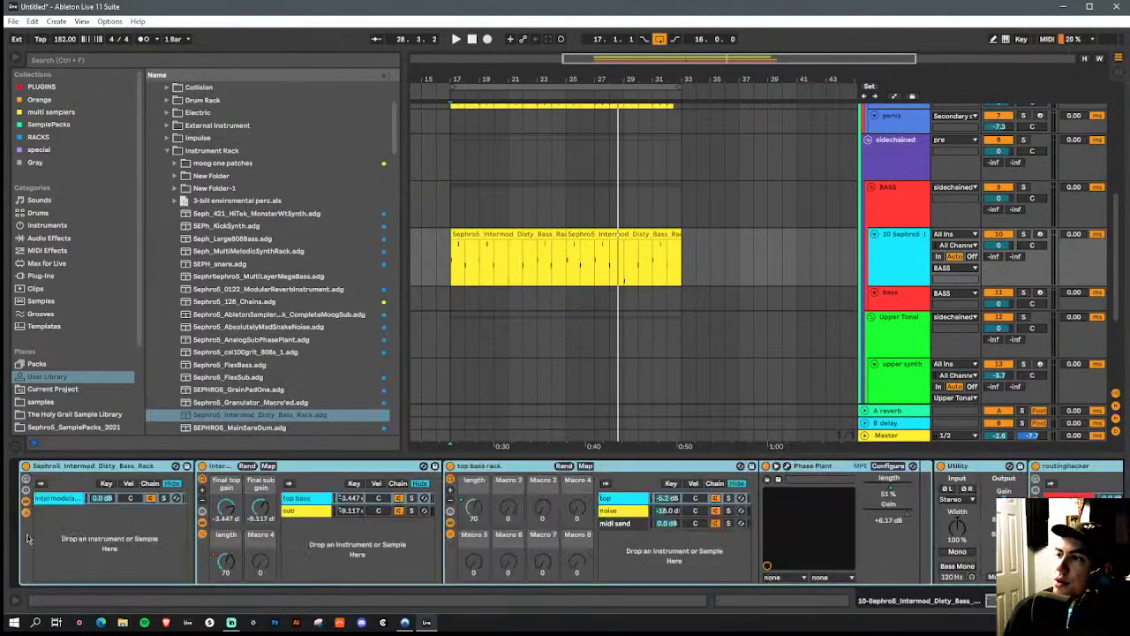
double_click(100, 467)
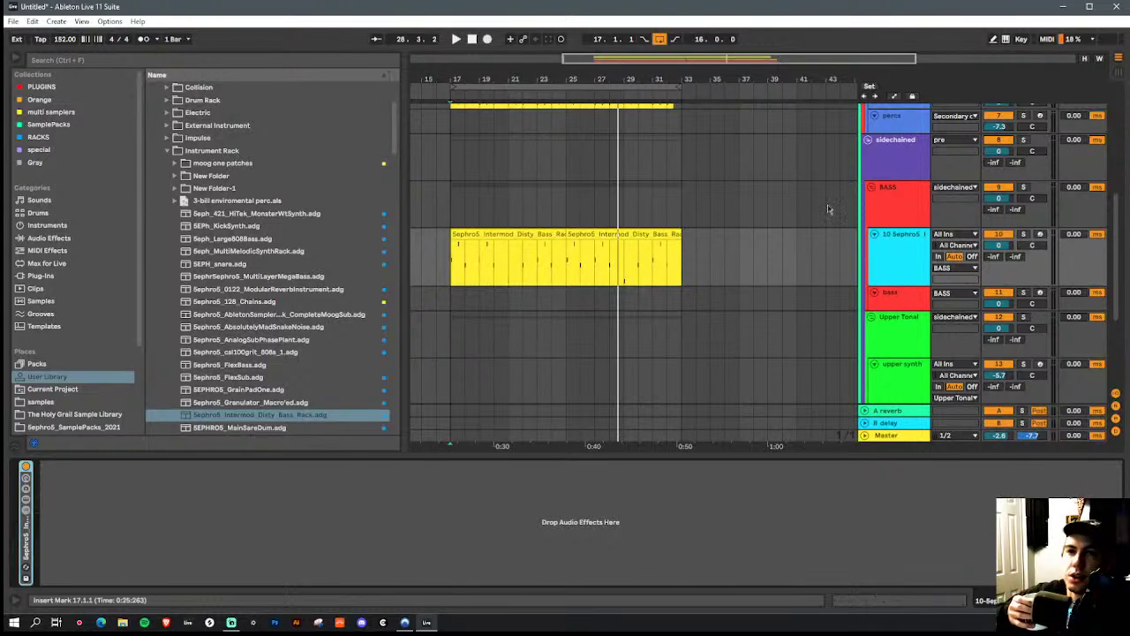
Fold the pre group track and collapse the Spectrum device in its effects chain
scroll(894, 166, "up", 6)
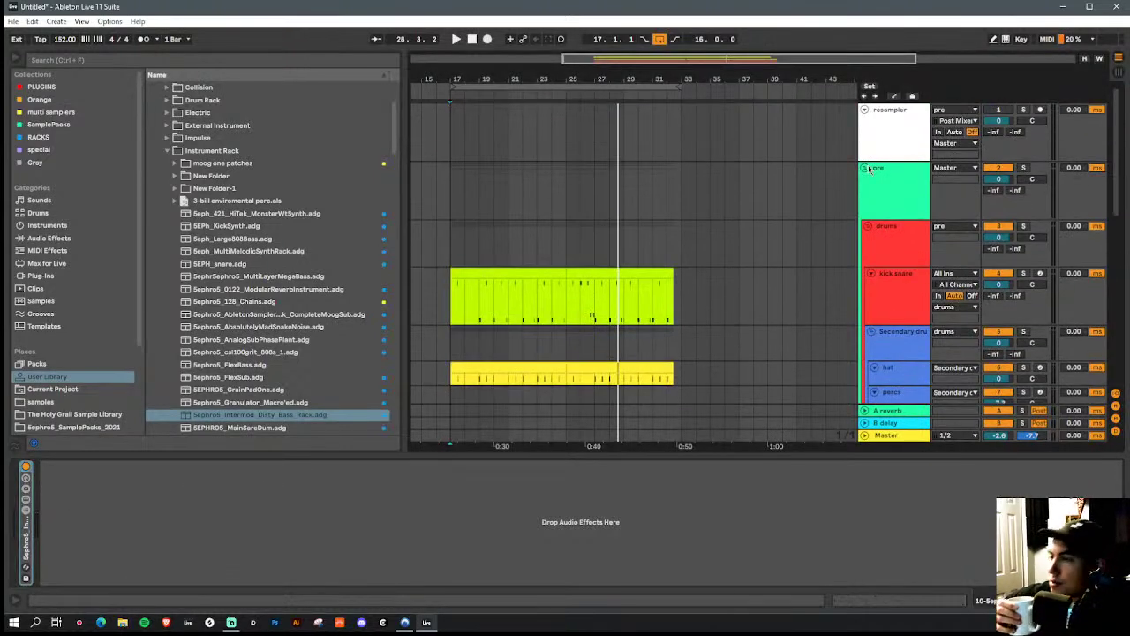
left_click(867, 168)
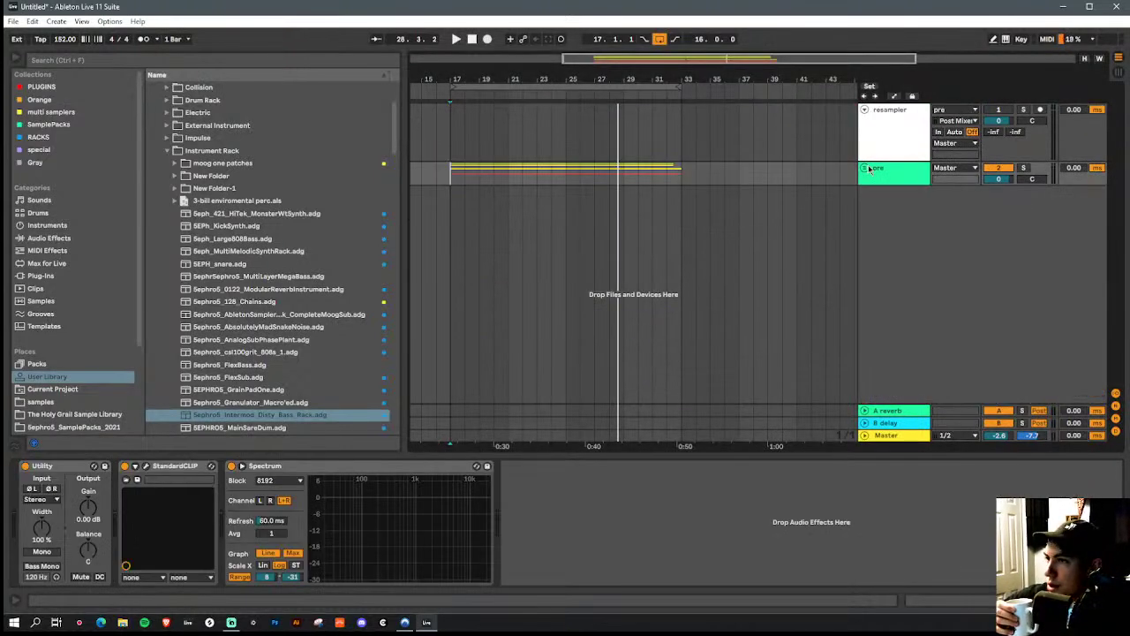
double_click(309, 468)
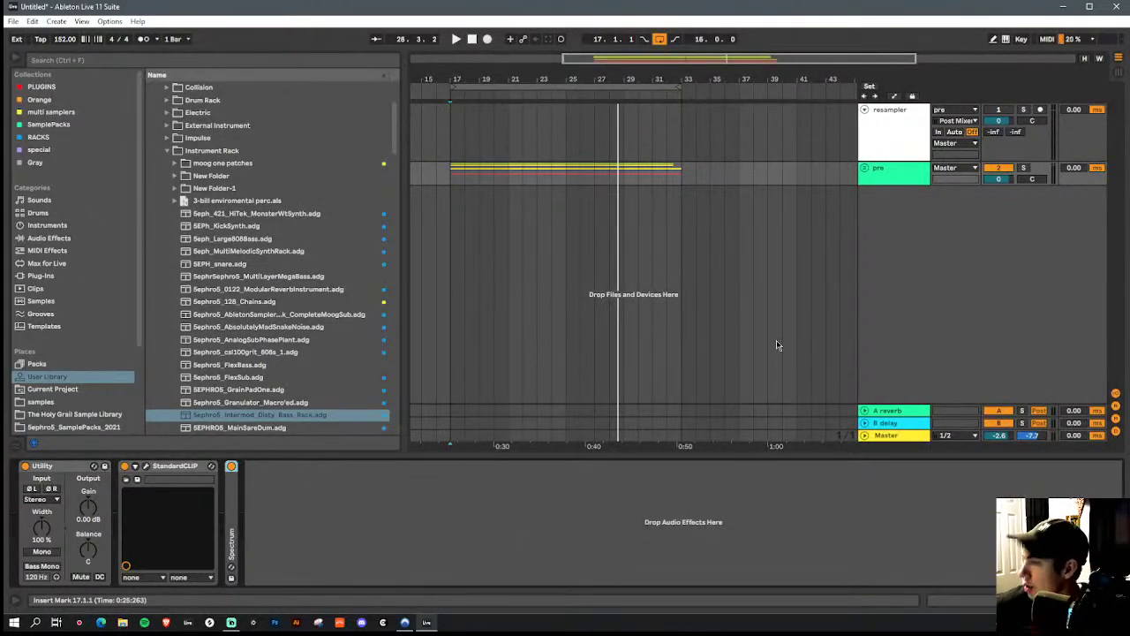
Insert a MIDI track after the pre group and load the Kilohearts Phase Plant VST3 instrument on it
left_click(890, 173)
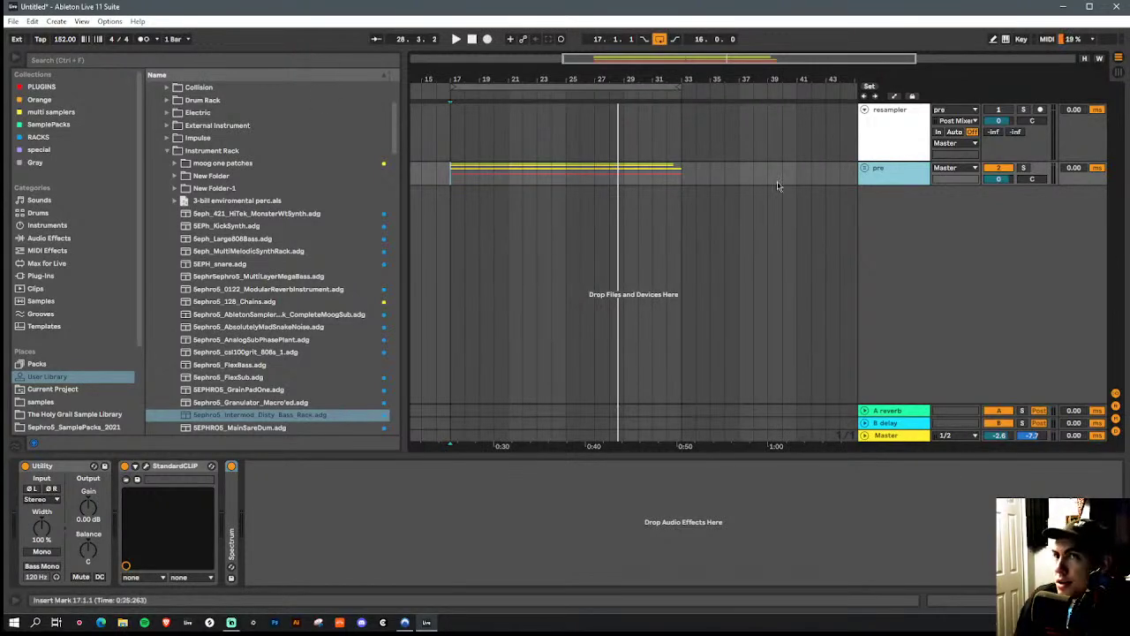
key("ctrl+shift+t")
left_click(212, 65)
type("phase")
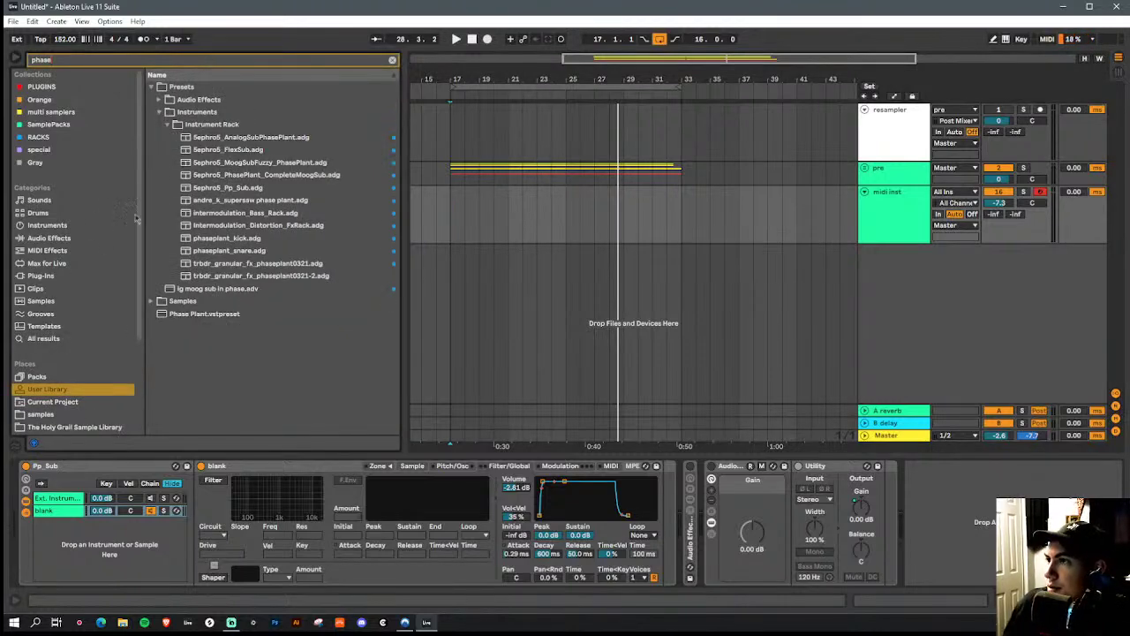
left_click(126, 275)
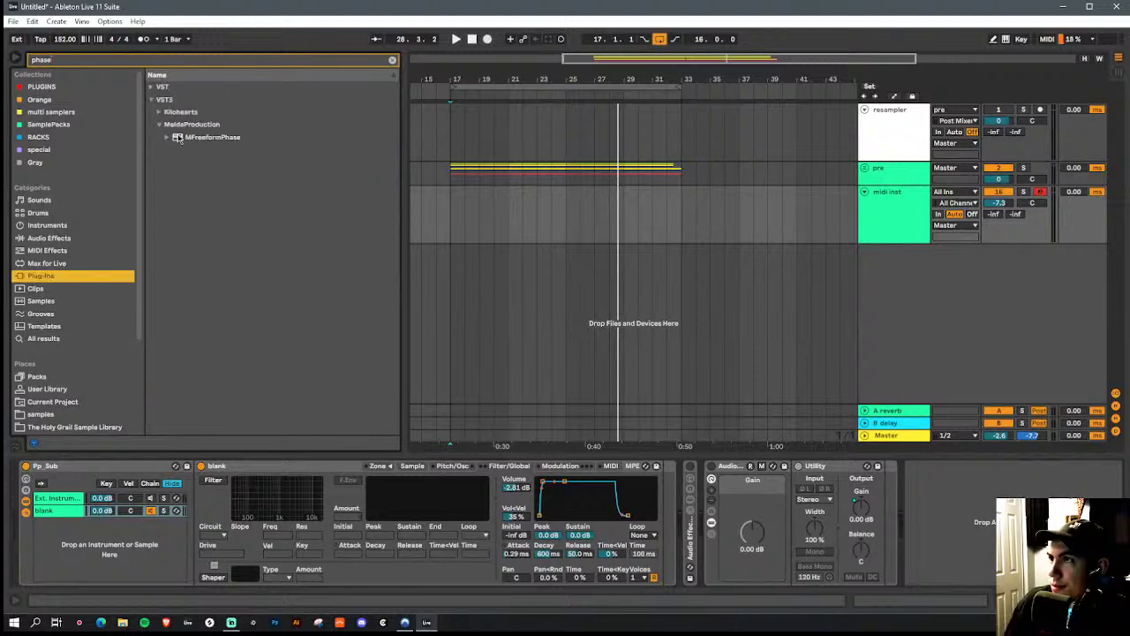
left_click(158, 114)
left_click(210, 151)
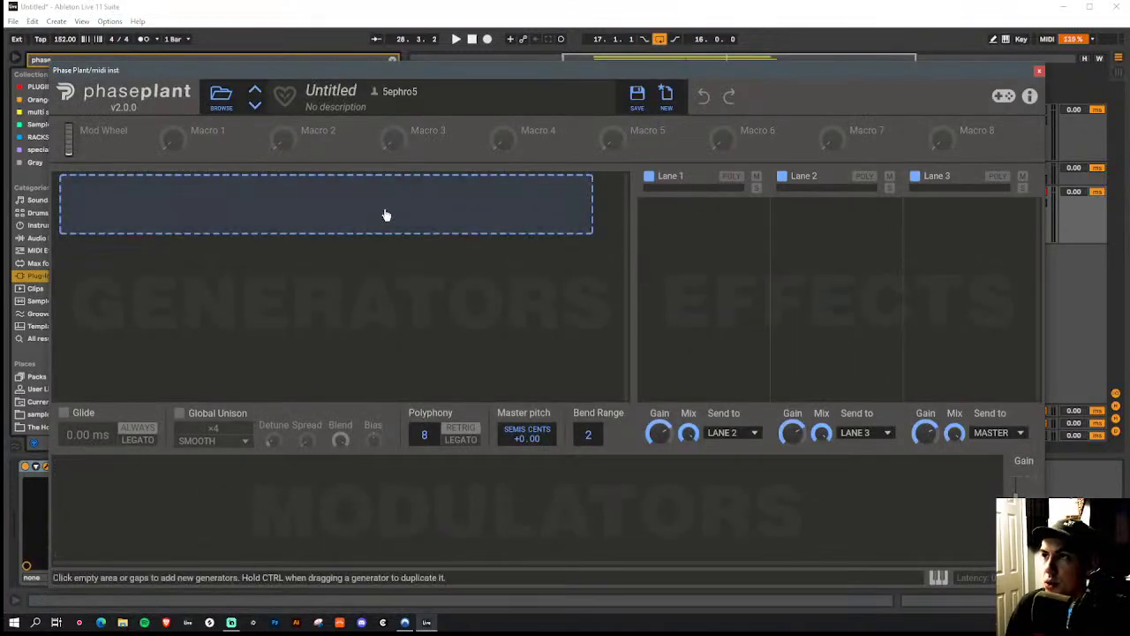
Add an Analog oscillator with a square wave to Phase Plant and close its window
left_click(385, 215)
left_click(412, 262)
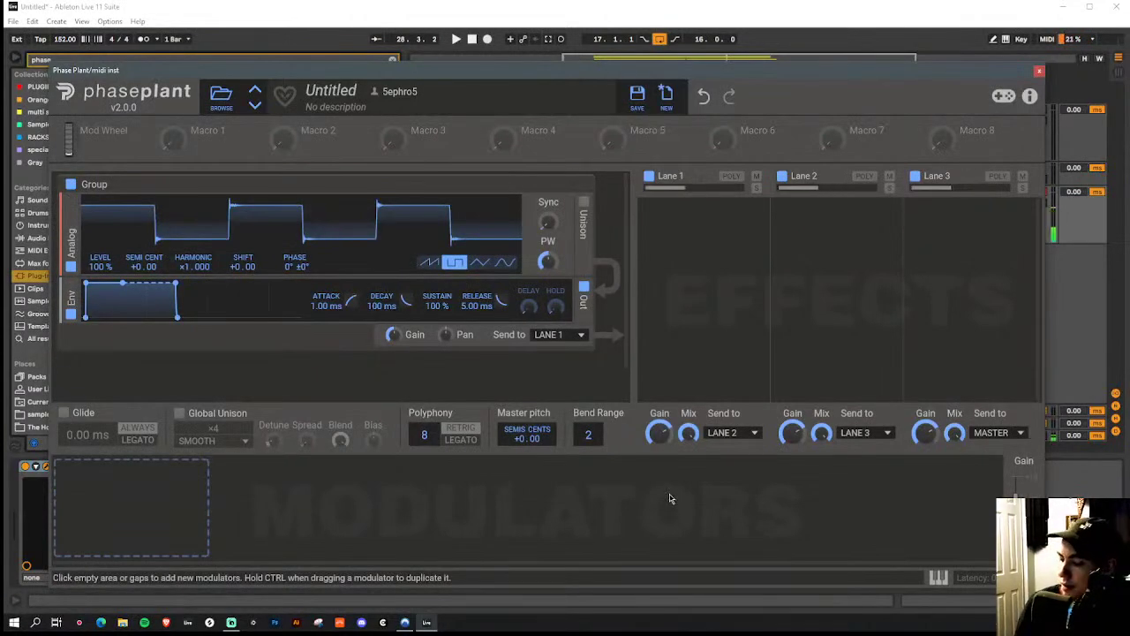
left_click(1038, 70)
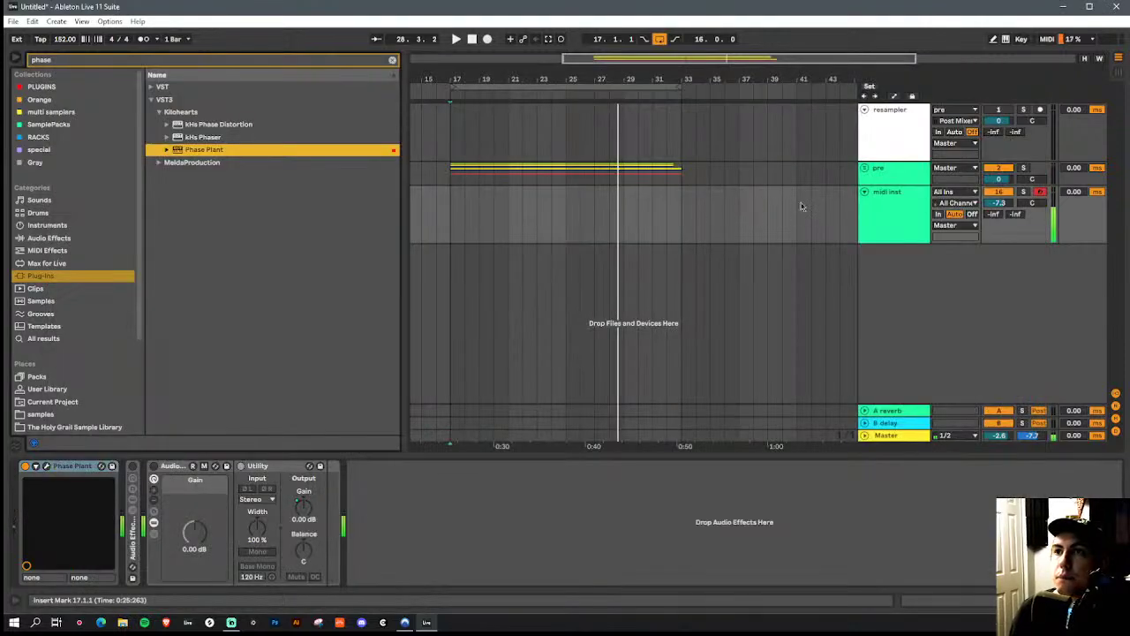
Record a MIDI clip with one sustained note on the midi inst track from bar 37 and loop its two bars
left_click(741, 217)
left_click_drag(765, 77, 568, 223)
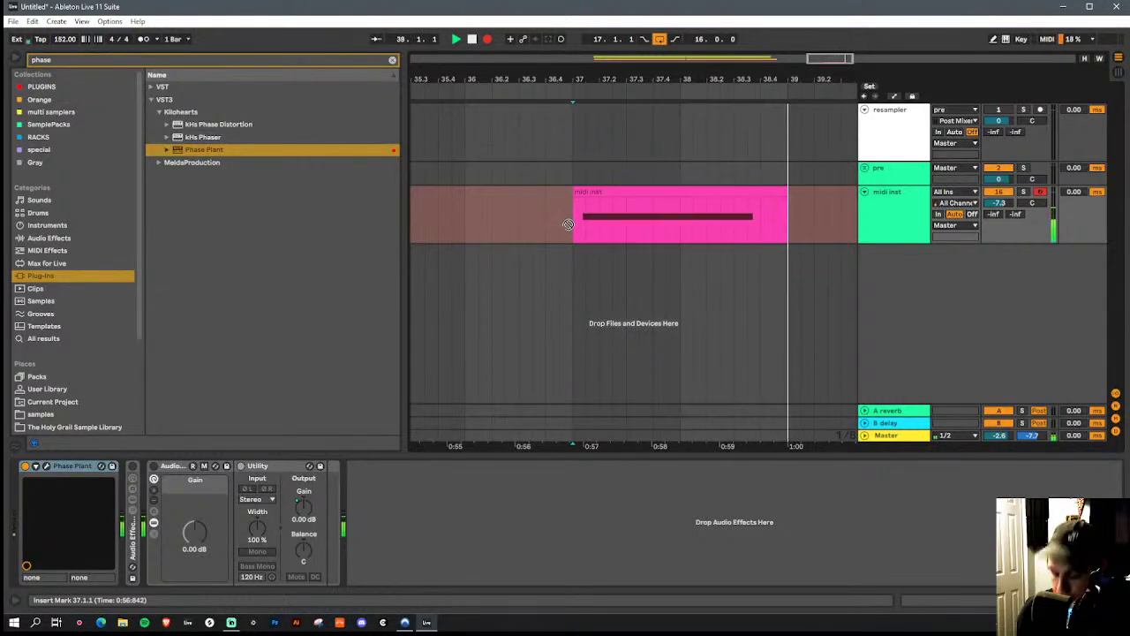
key("space")
left_click_drag(782, 216, 587, 216)
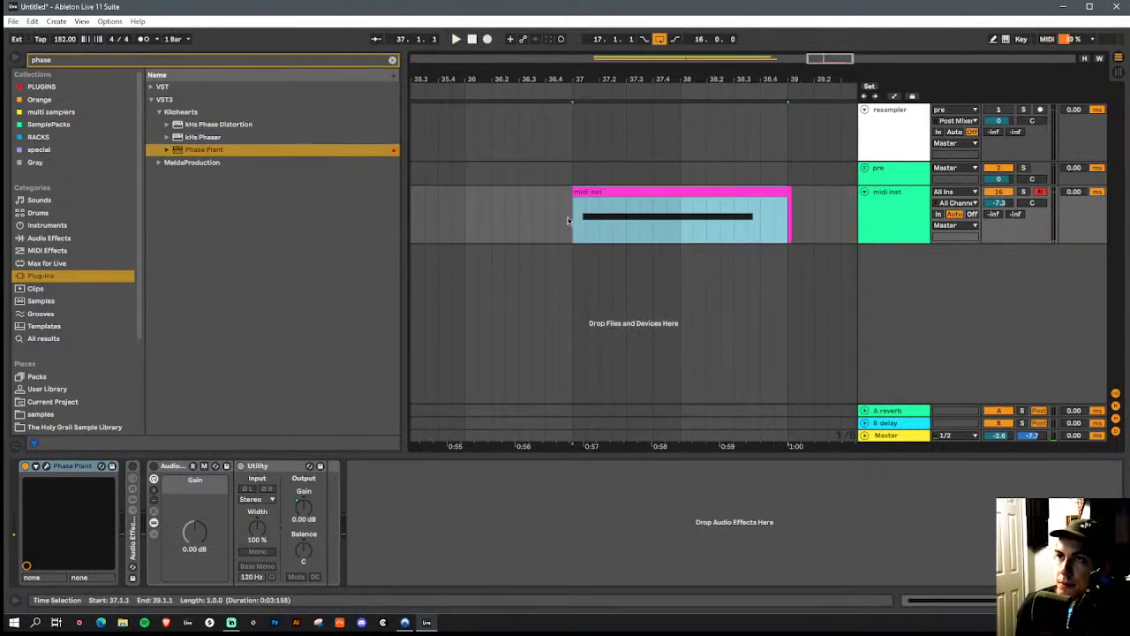
key("ctrl+l")
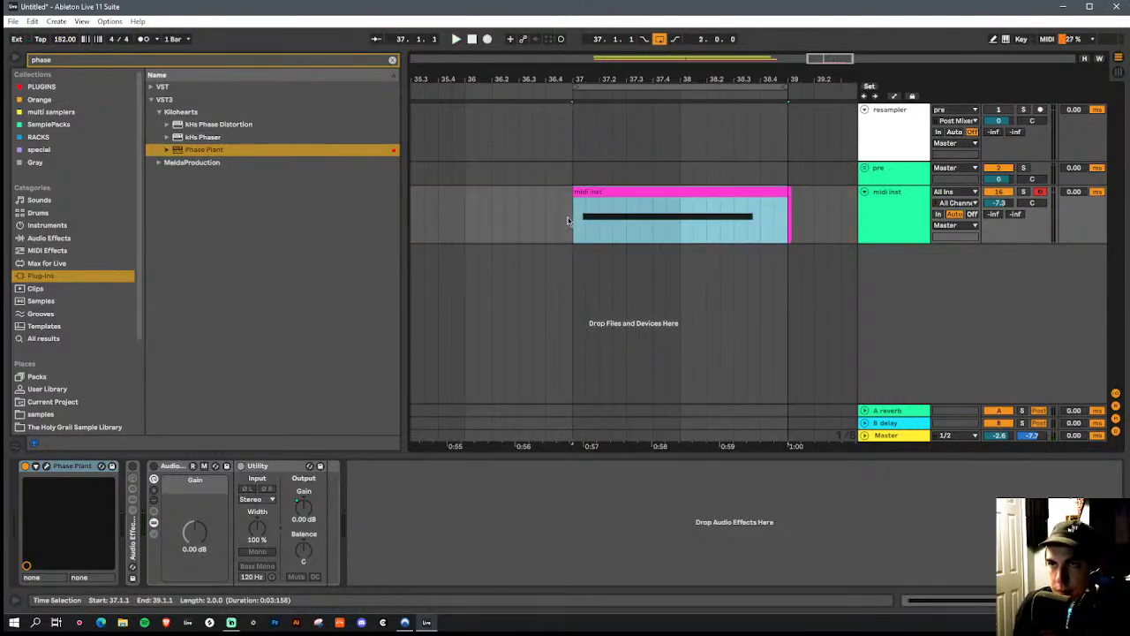
Search the plug-ins for "pro q" and load FabFilter Pro-Q 3 on the midi inst track
left_click(923, 212)
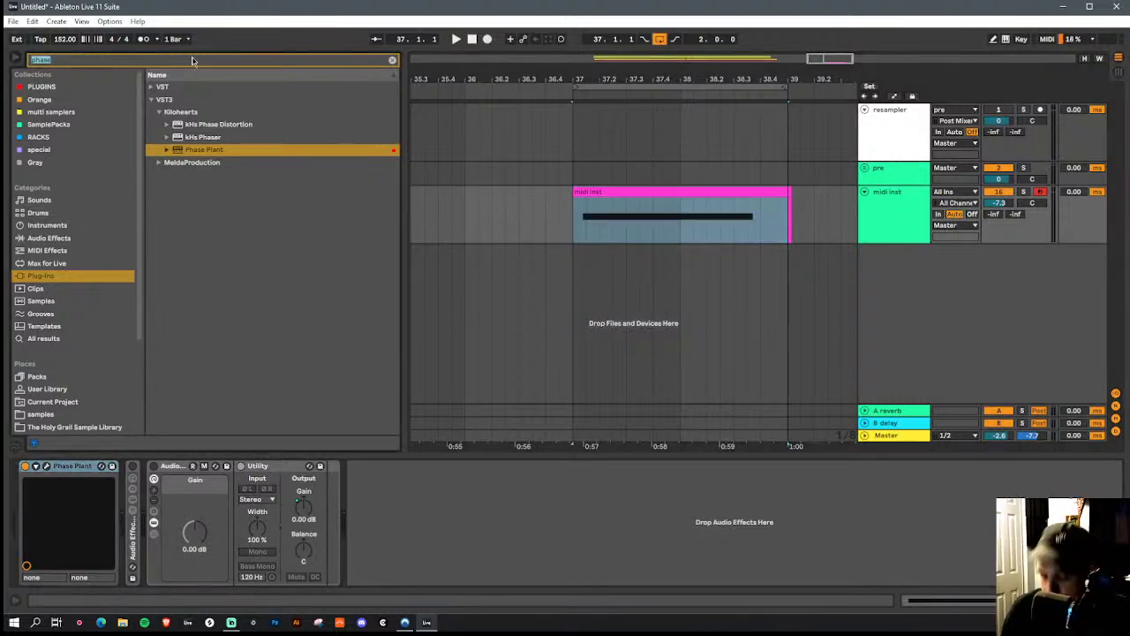
type("pro q")
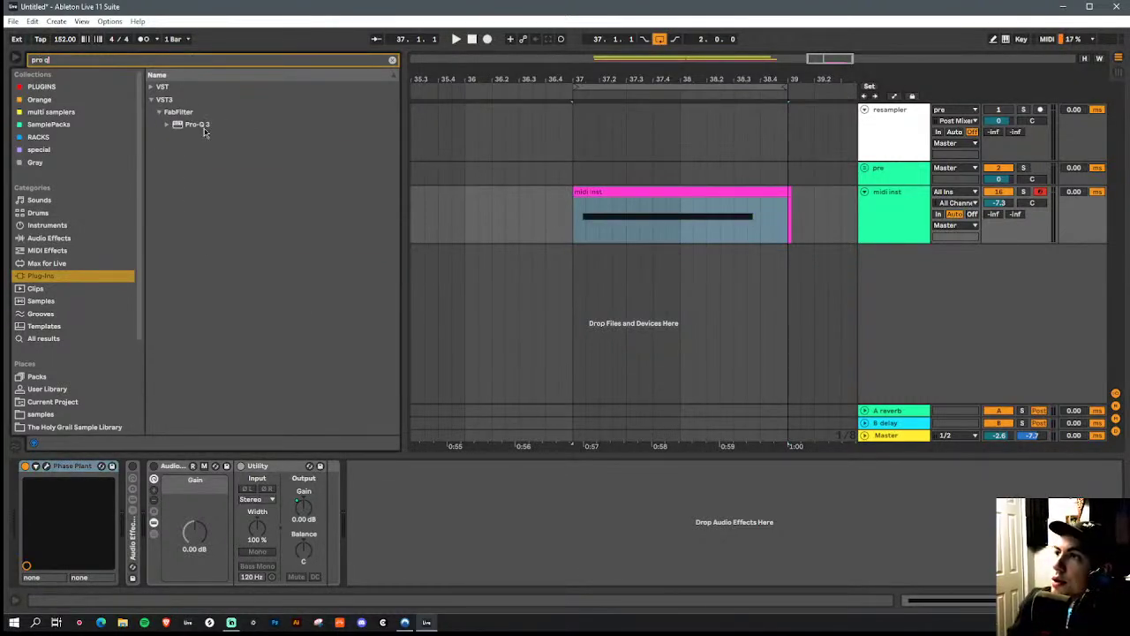
left_click(205, 124)
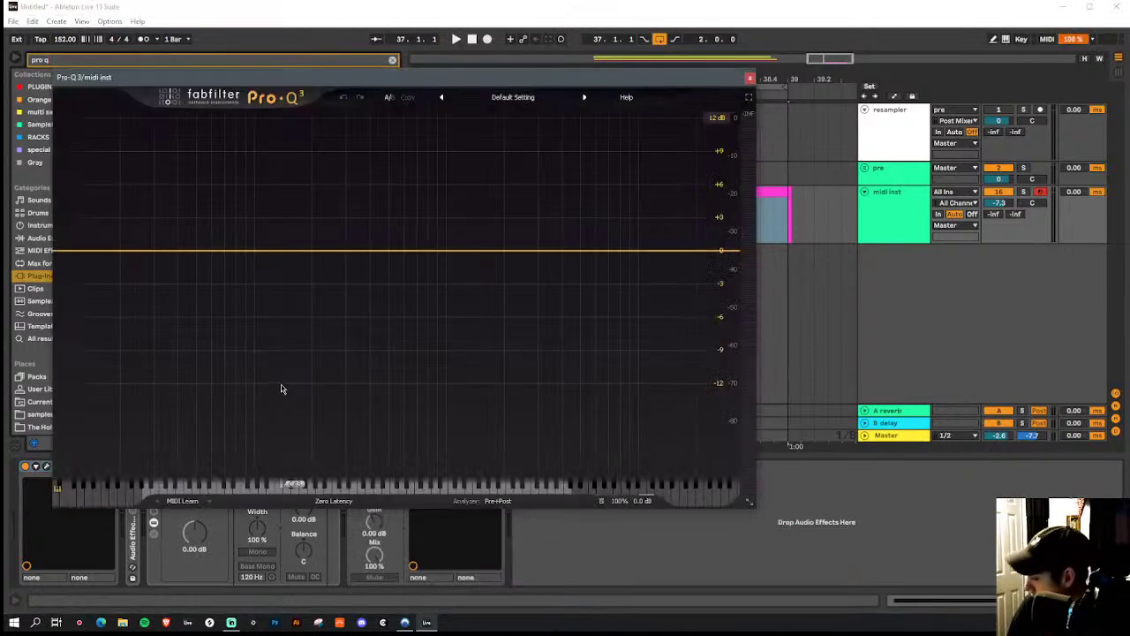
Add a 30 dB/oct high cut at about 10902 Hz in Pro-Q 3 during playback, then close it and reselect the midi inst track
left_click_drag(721, 77, 830, 44)
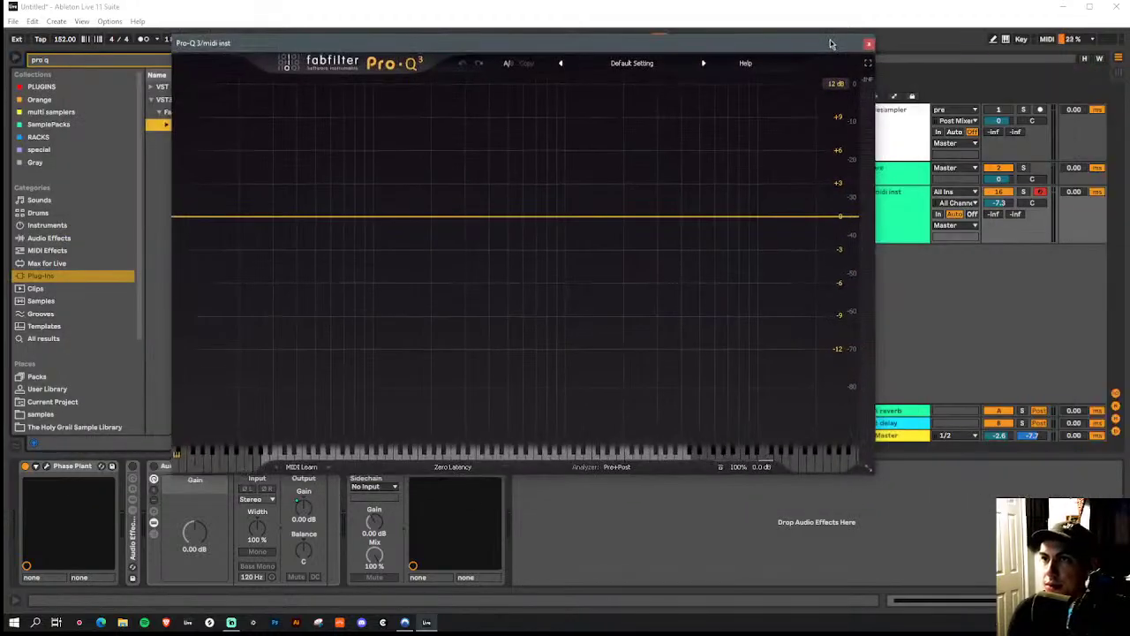
left_click_drag(840, 226, 570, 217)
left_click_drag(713, 44, 726, 191)
key("space")
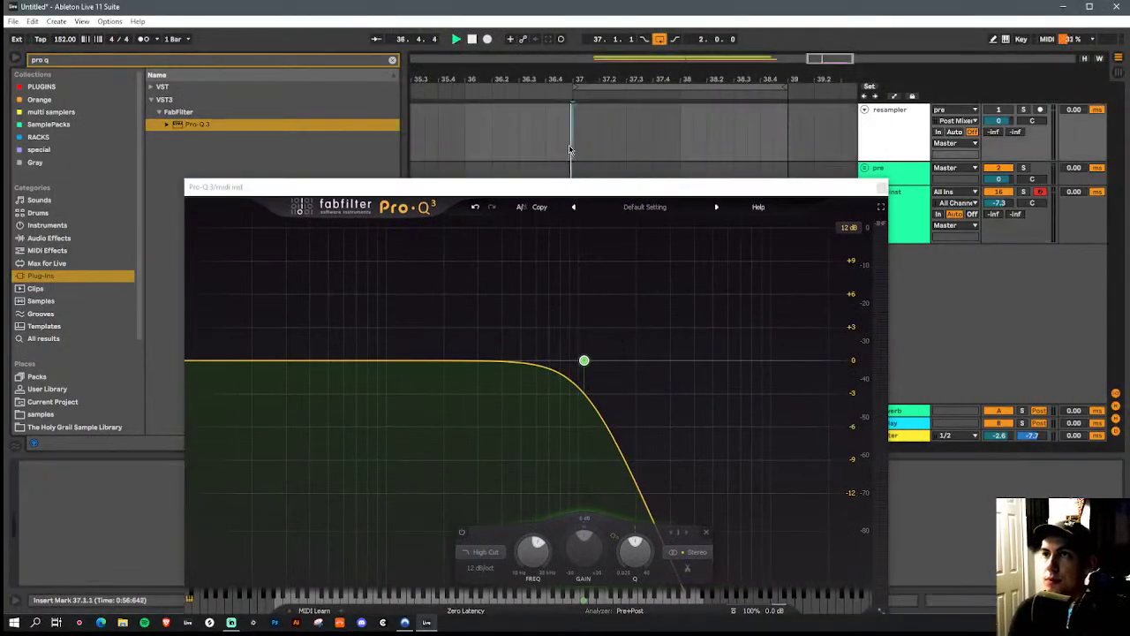
left_click_drag(643, 189, 623, 62)
left_click_drag(565, 238, 758, 234)
key("space")
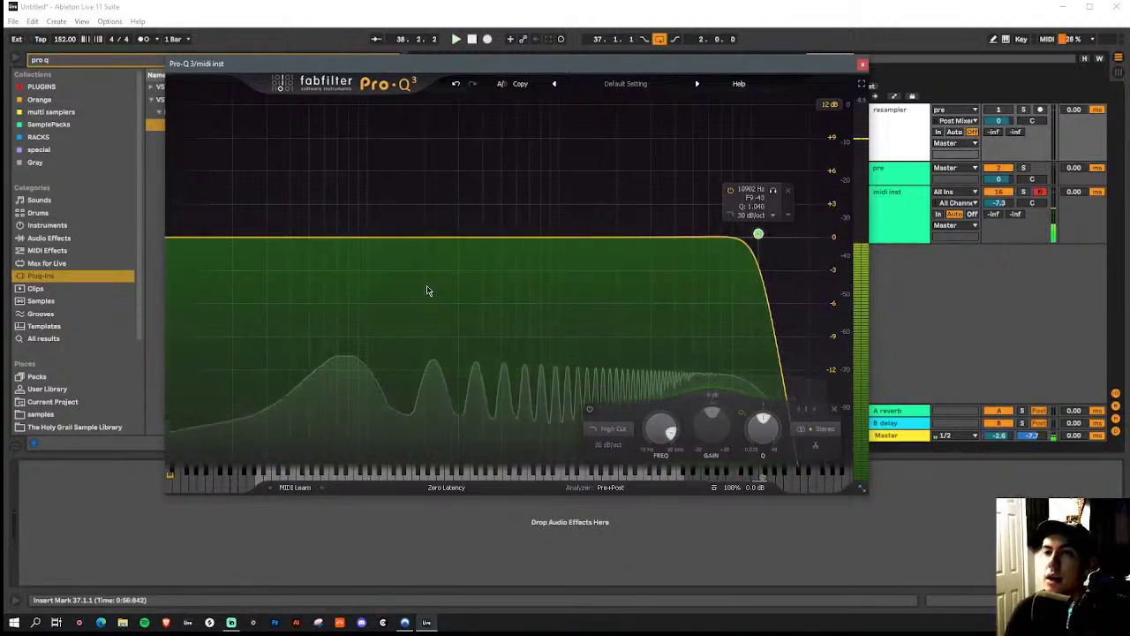
left_click(863, 64)
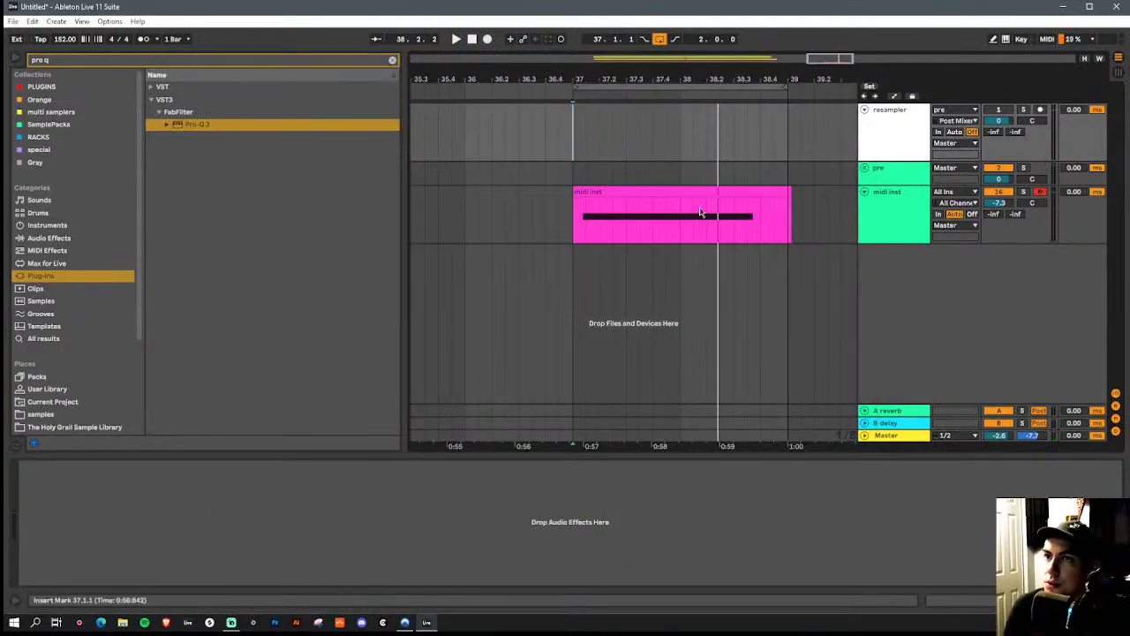
left_click(874, 223)
left_click(283, 60)
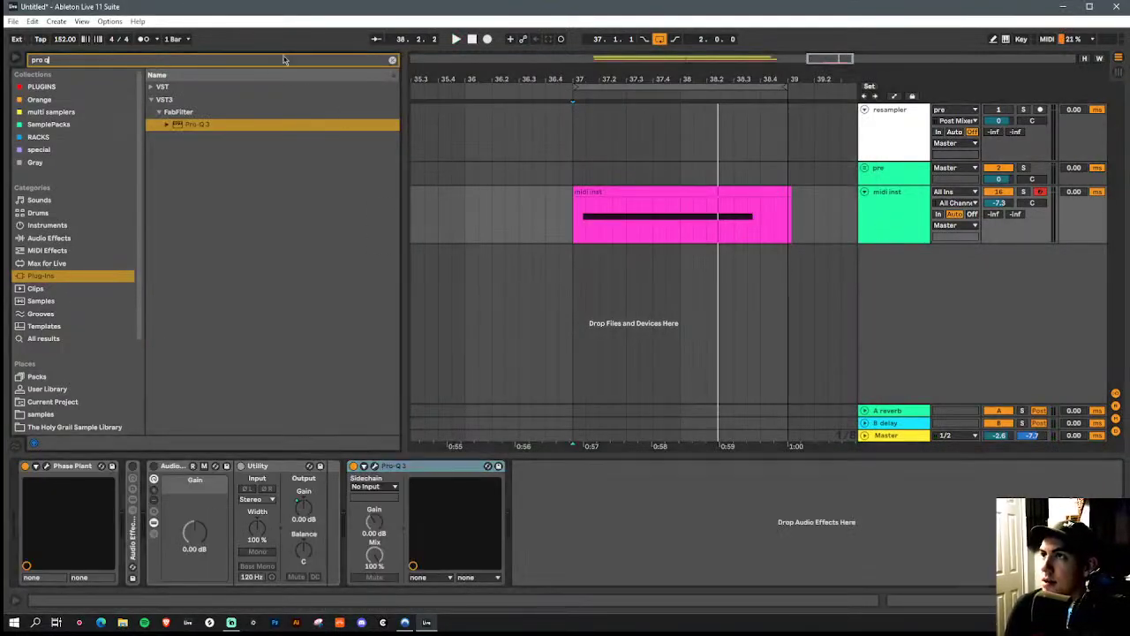
type("dec")
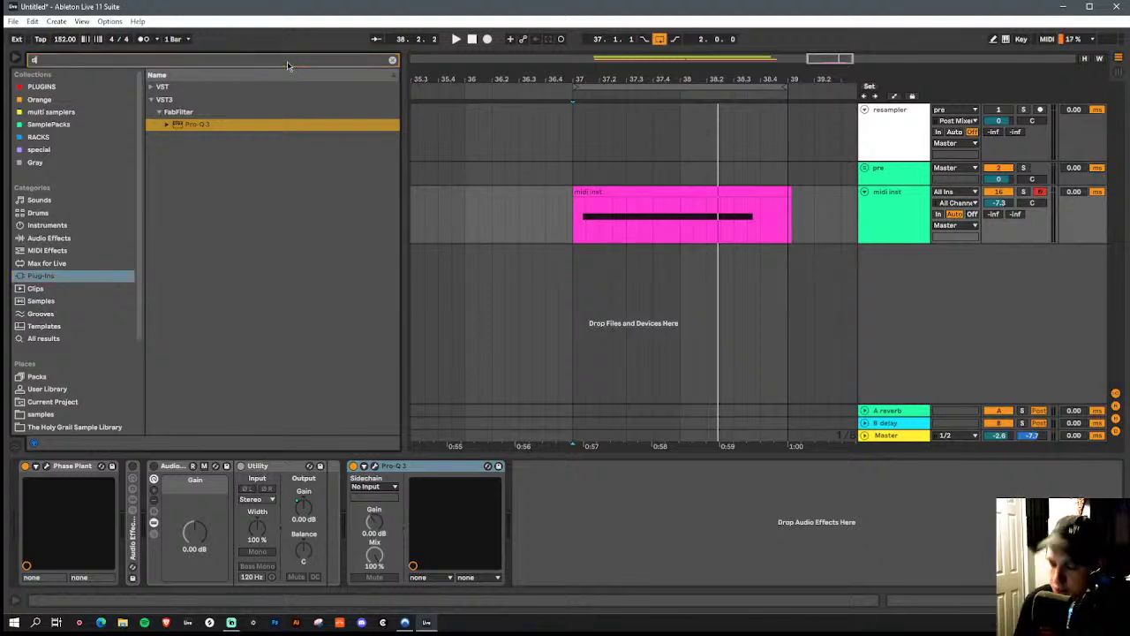
left_click(65, 248)
left_click(60, 238)
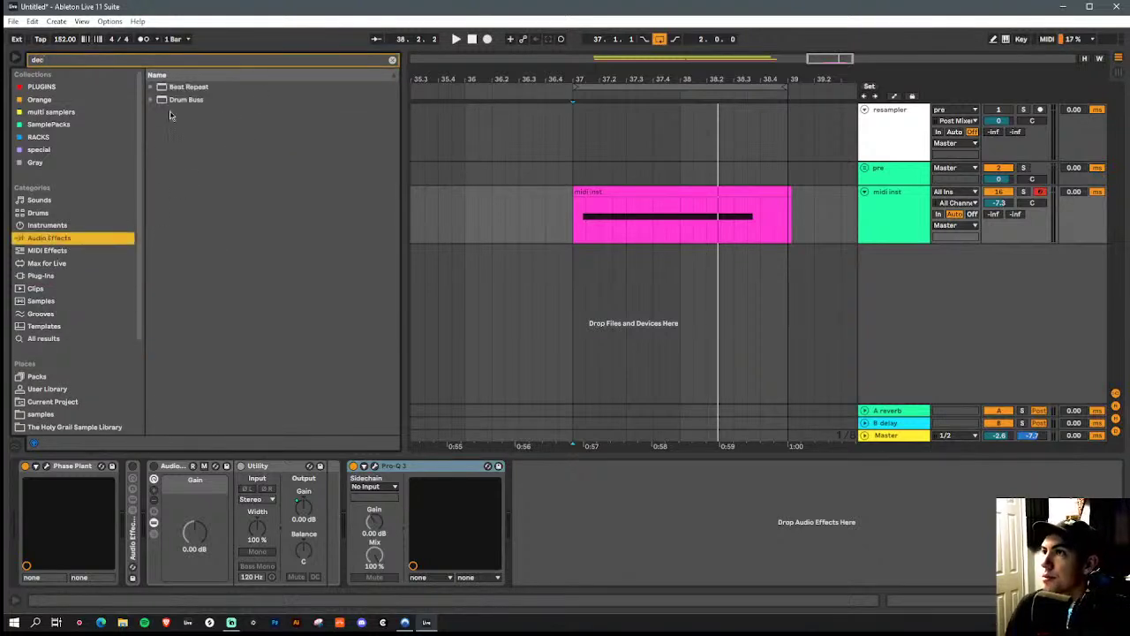
left_click(40, 276)
left_click(151, 88)
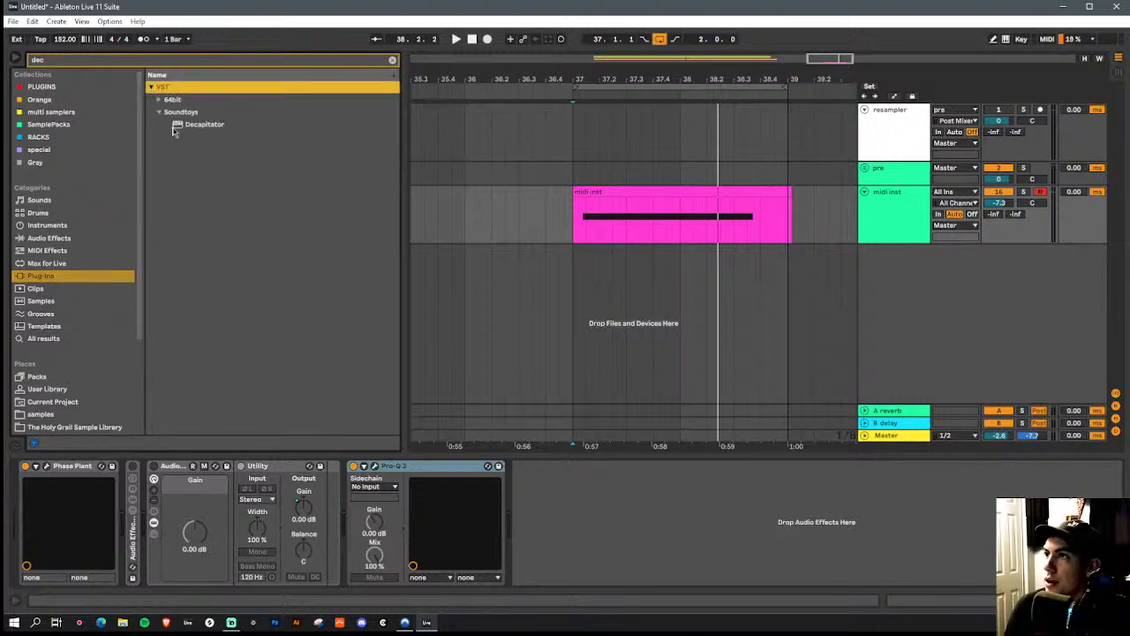
left_click(200, 62)
left_click(191, 125)
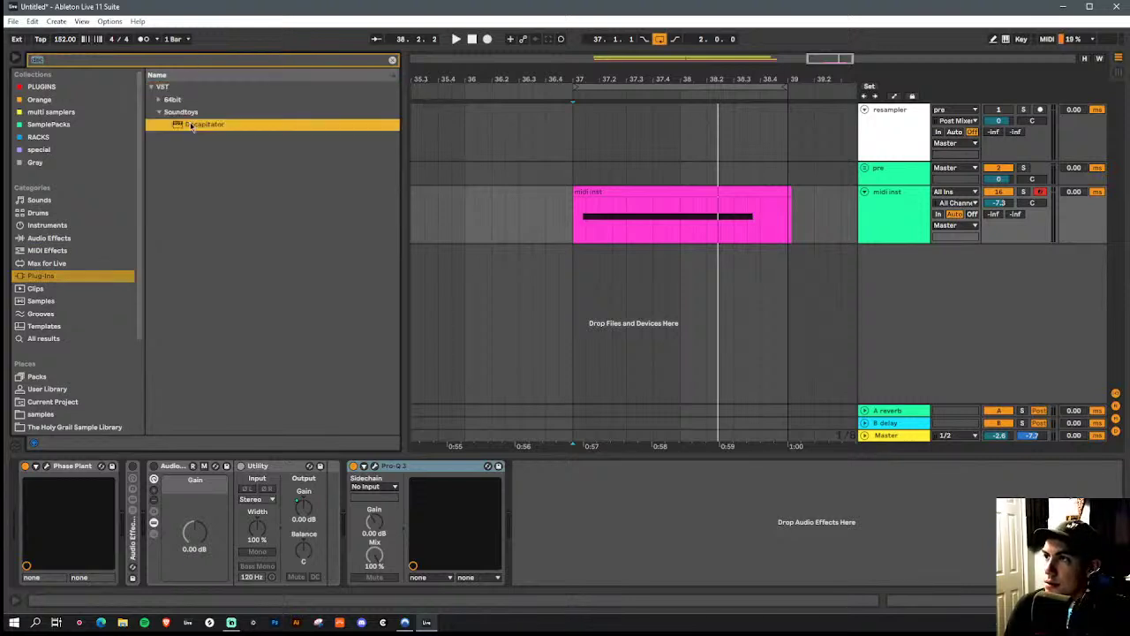
Load the Saturator audio effect after Pro-Q 3 on the midi inst track and set its Drive to 3.43 dB during playback
left_click(217, 59)
type("sat")
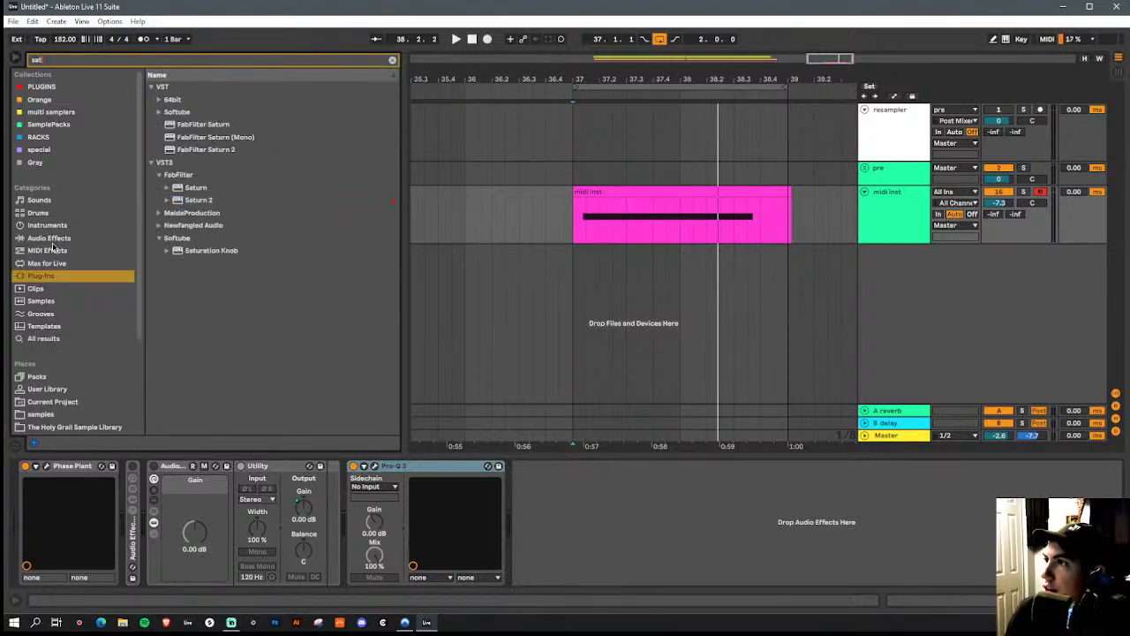
left_click(51, 240)
left_click(188, 112)
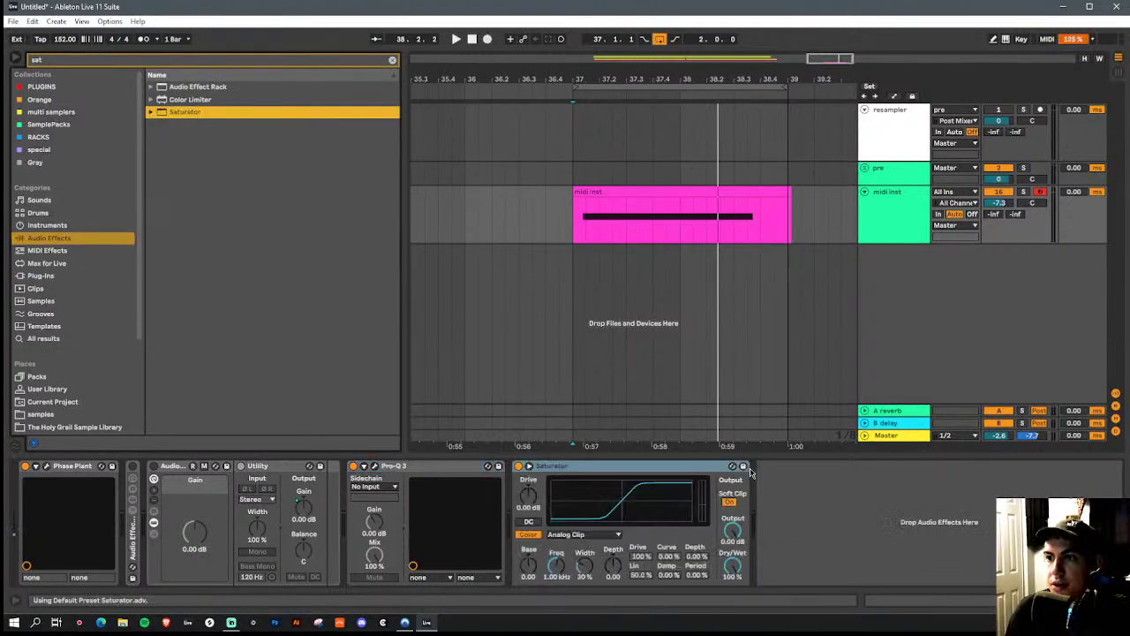
key("space")
mouse_move(528, 494)
left_mouse_down()
mouse_move(528, 468)
mouse_move(528, 486)
left_mouse_up()
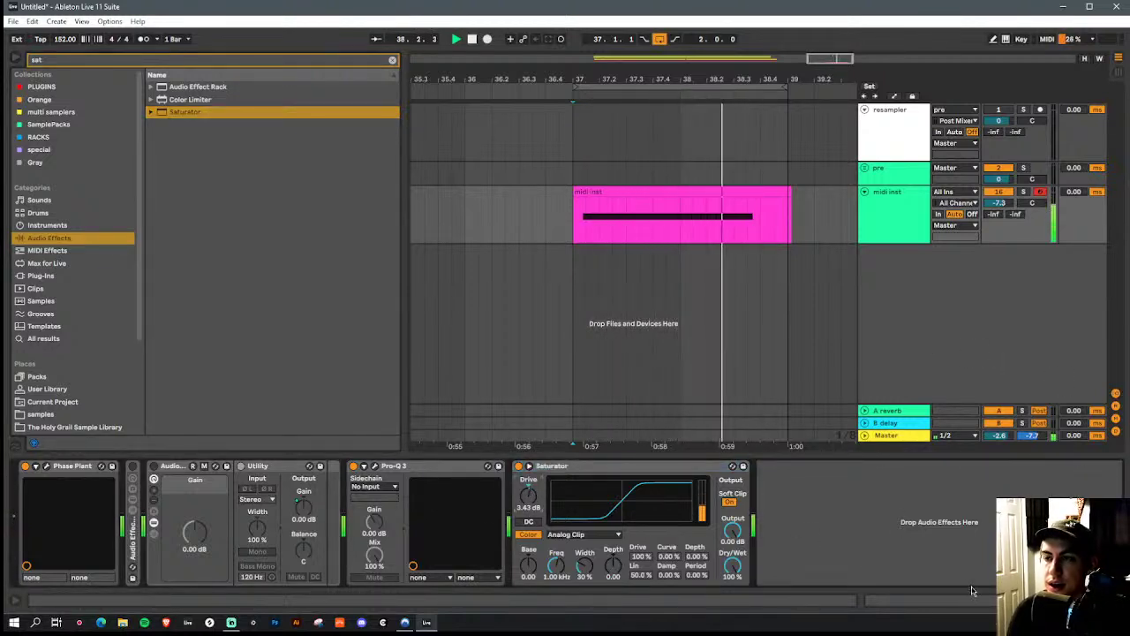
left_click(375, 466)
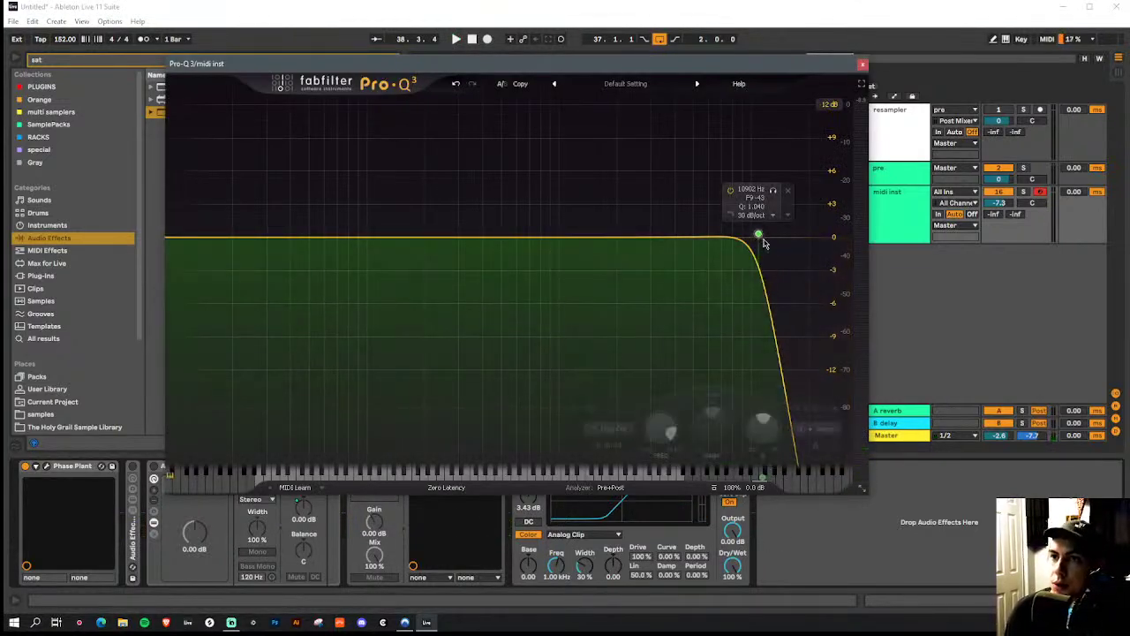
left_click(862, 63)
Search the audio effects for "chor" and load Chorus-Ensemble on the midi inst track
left_click(156, 62)
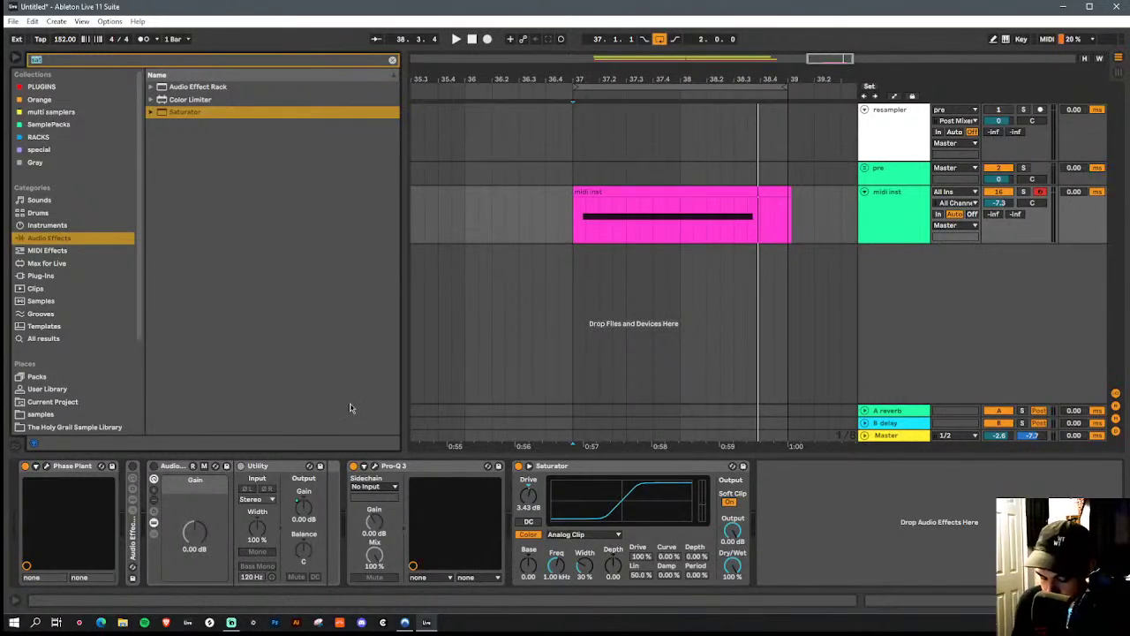
type("chor")
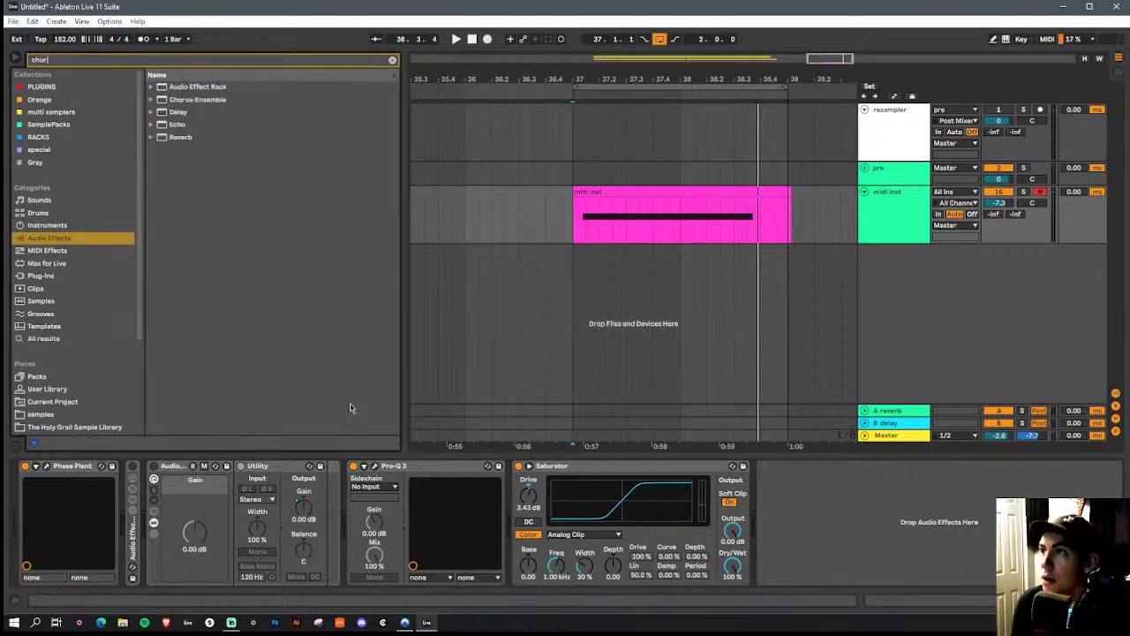
left_click(246, 100)
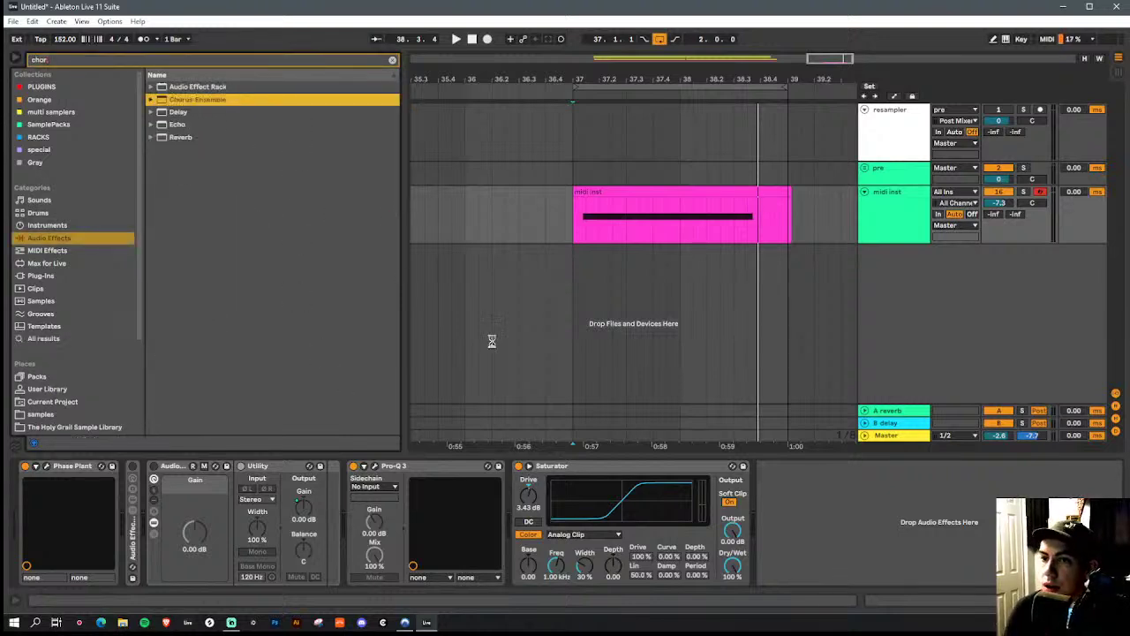
Set the Chorus-Ensemble Feedback to 32% during playback and lower the midi inst track volume to -13.2 dB
key("space")
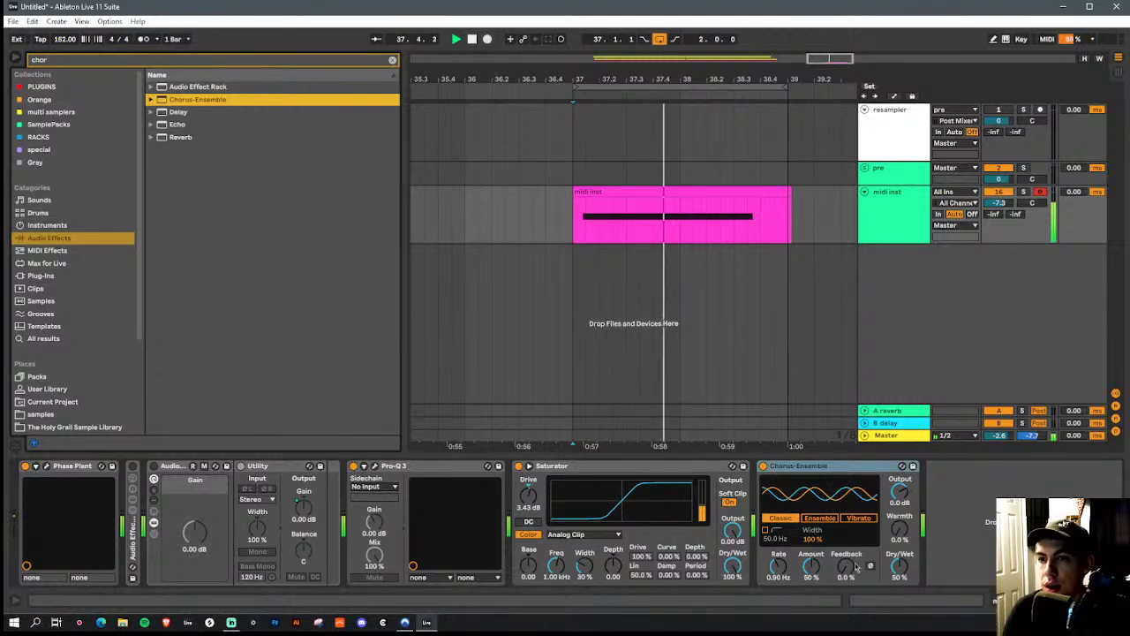
left_click_drag(846, 570, 794, 519)
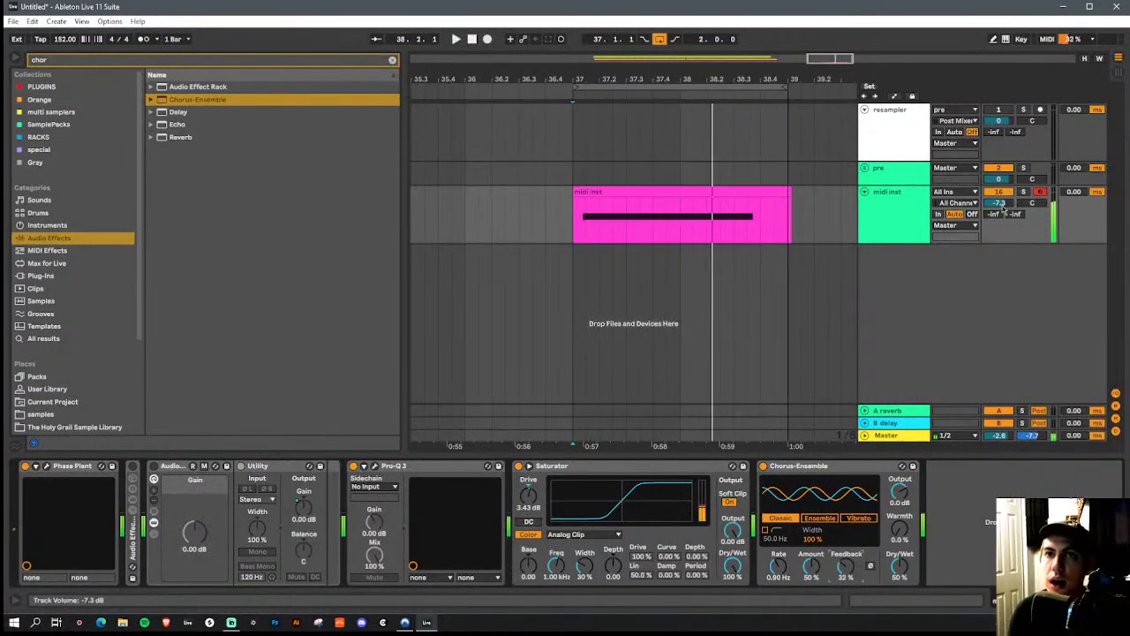
left_click_drag(998, 202, 999, 220)
Group Saturator and Chorus-Ensemble into an audio effect rack and duplicate that rack twice
left_click(846, 477)
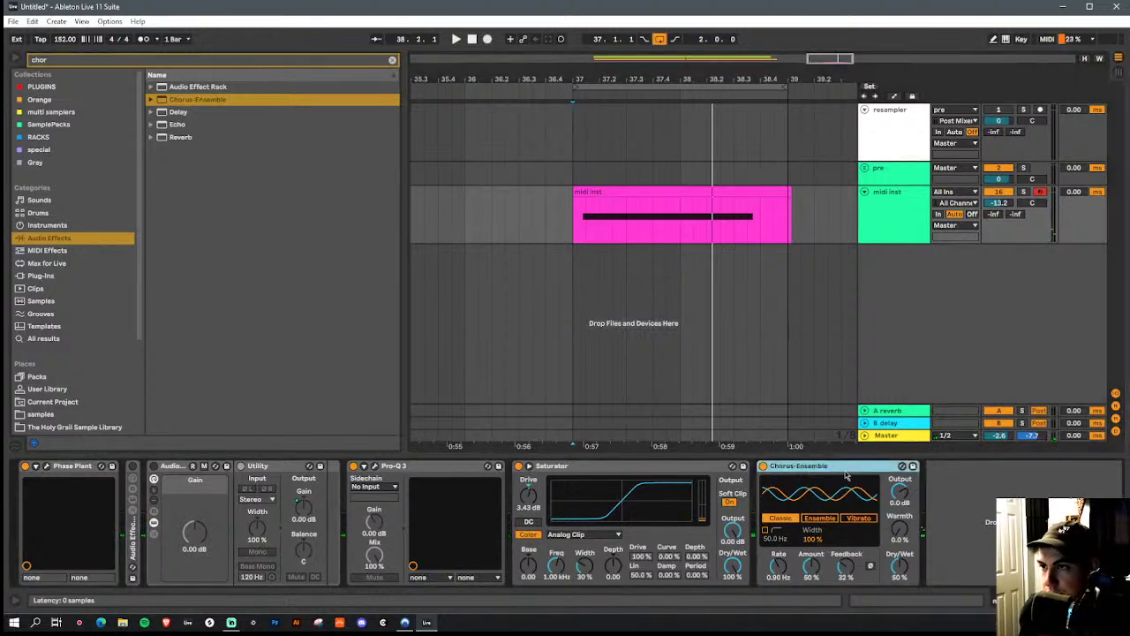
left_click(607, 471)
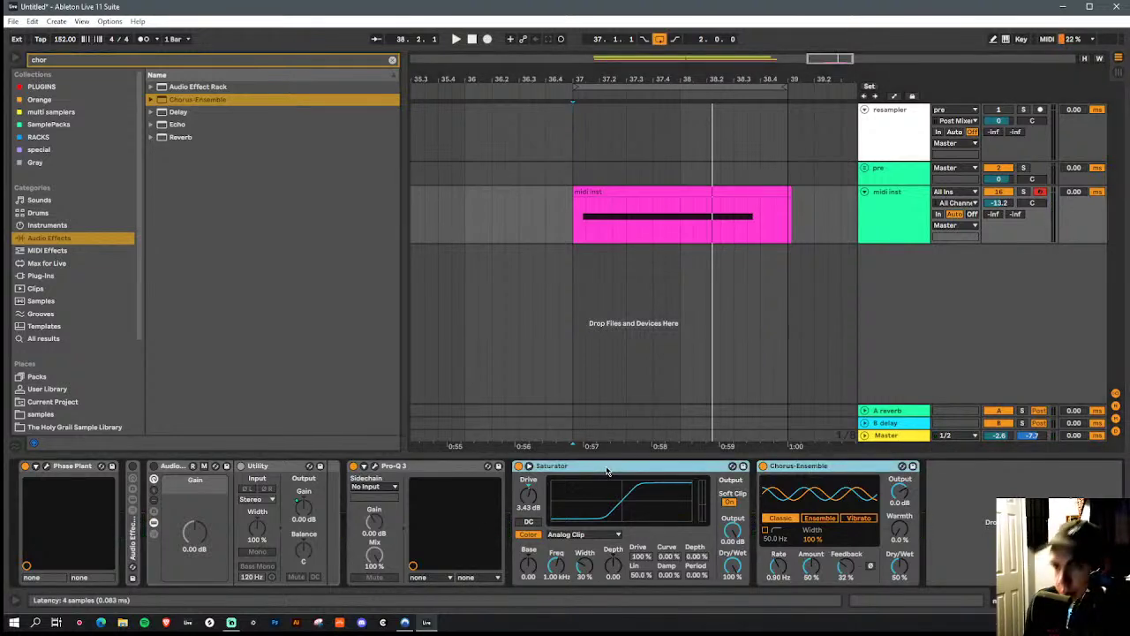
key("ctrl+g")
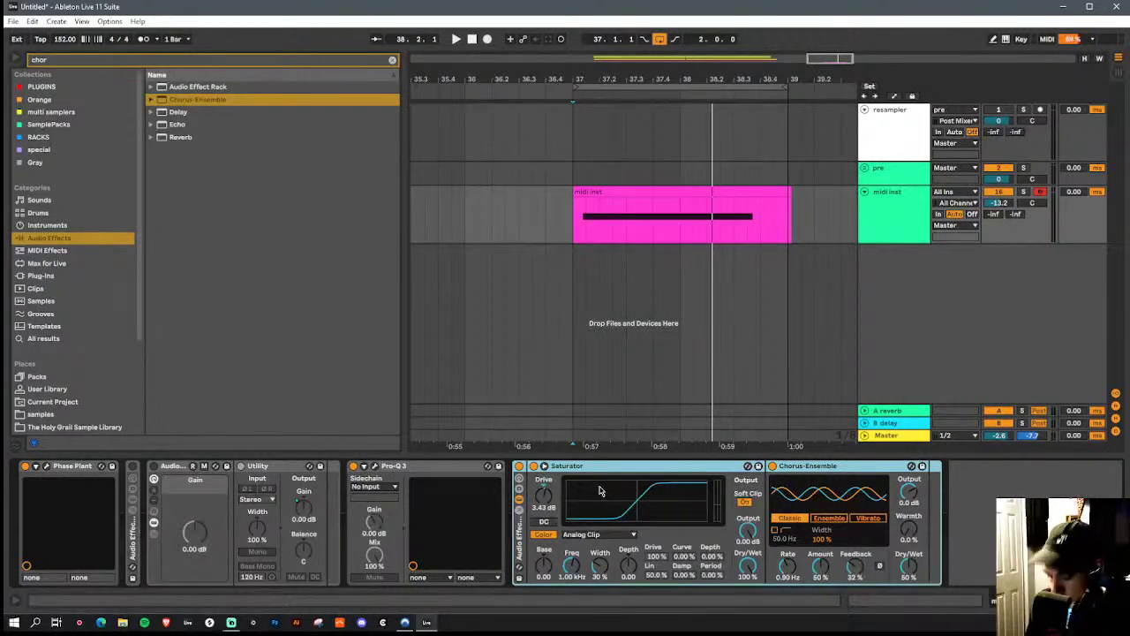
key("ctrl+d")
key("ctrl+d")
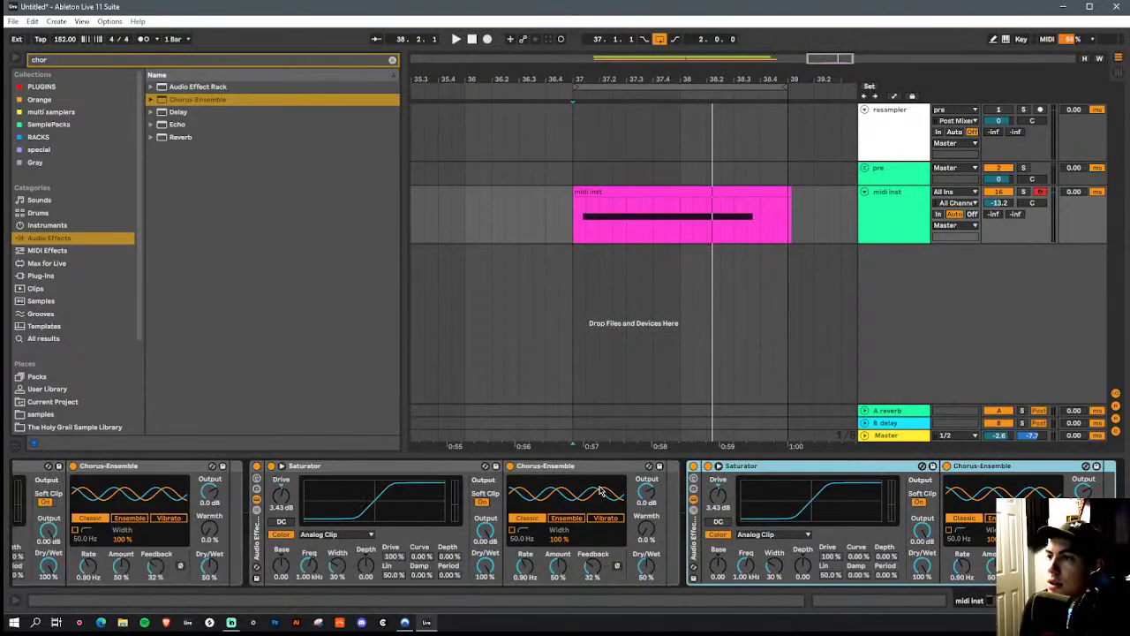
During playback, set the last rack's Saturator to 13.1 dB Drive and -4.29 dB Output, and switch its chorus to Vibrato
key("space")
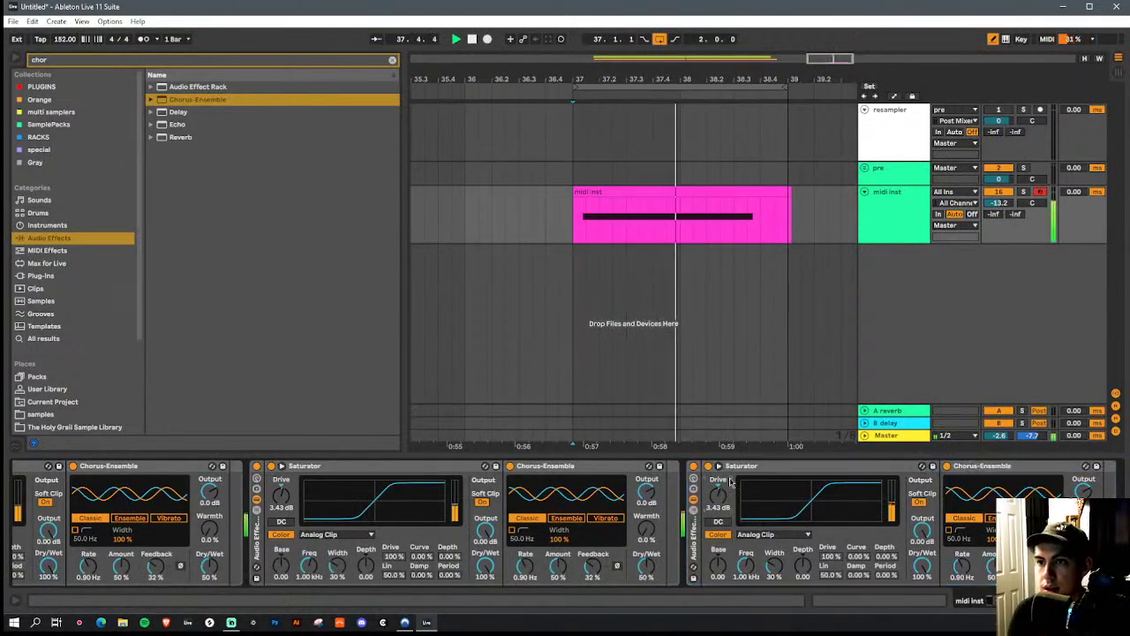
left_click_drag(718, 496, 718, 477)
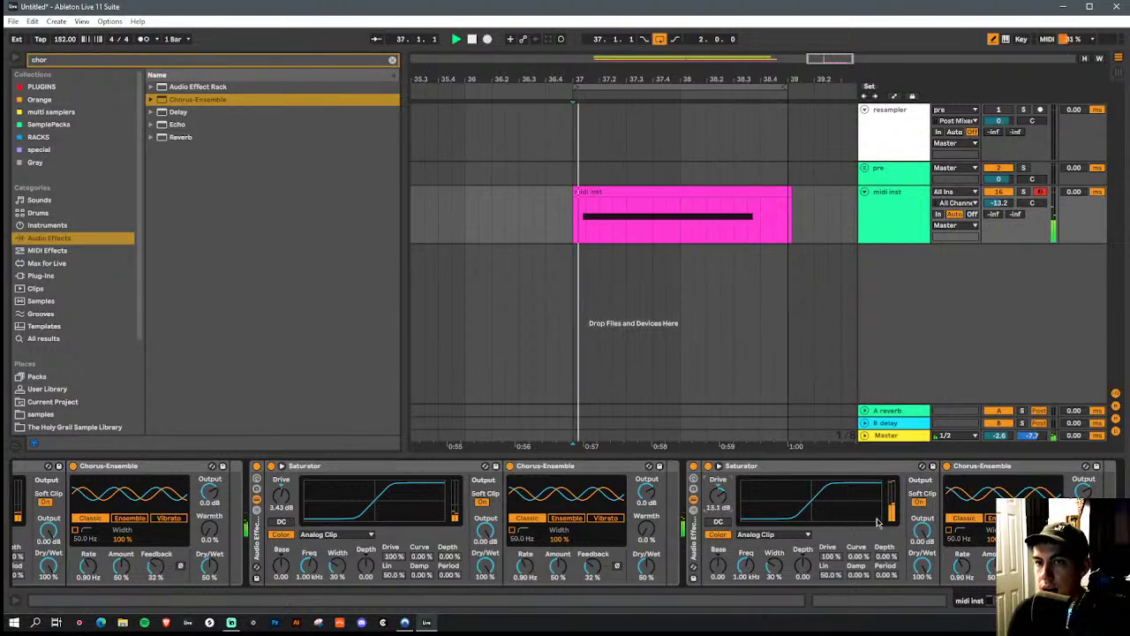
left_click_drag(921, 531, 921, 543)
Switch the middle rack's Chorus-Ensemble to Ensemble mode and raise its Saturator Drive to 20 dB
left_click(566, 518)
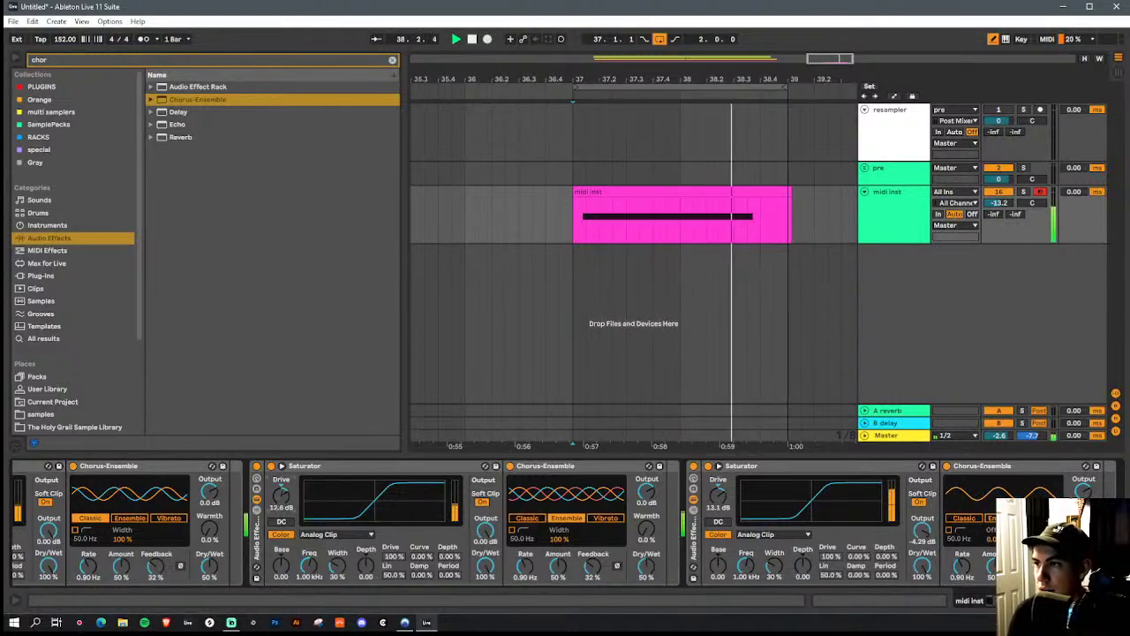
left_click_drag(314, 525, 315, 503)
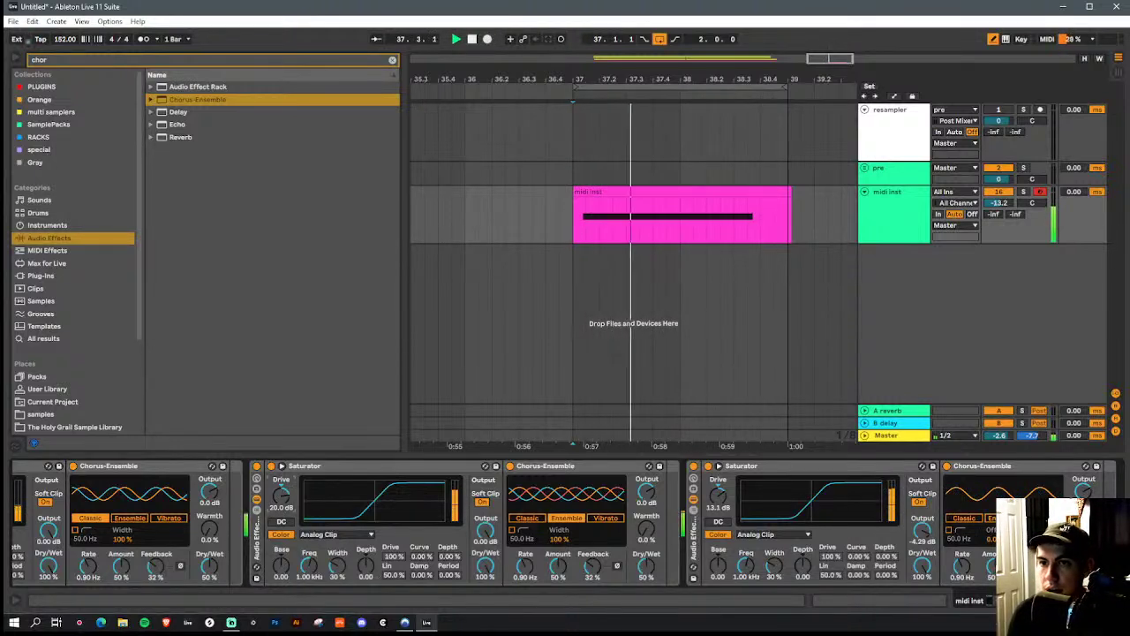
Set the last Saturator to Sinoid Fold with 6.86 dB Drive and the middle Saturator to Hard Curve with 14.9 dB Drive
scroll(800, 521, "down", 2)
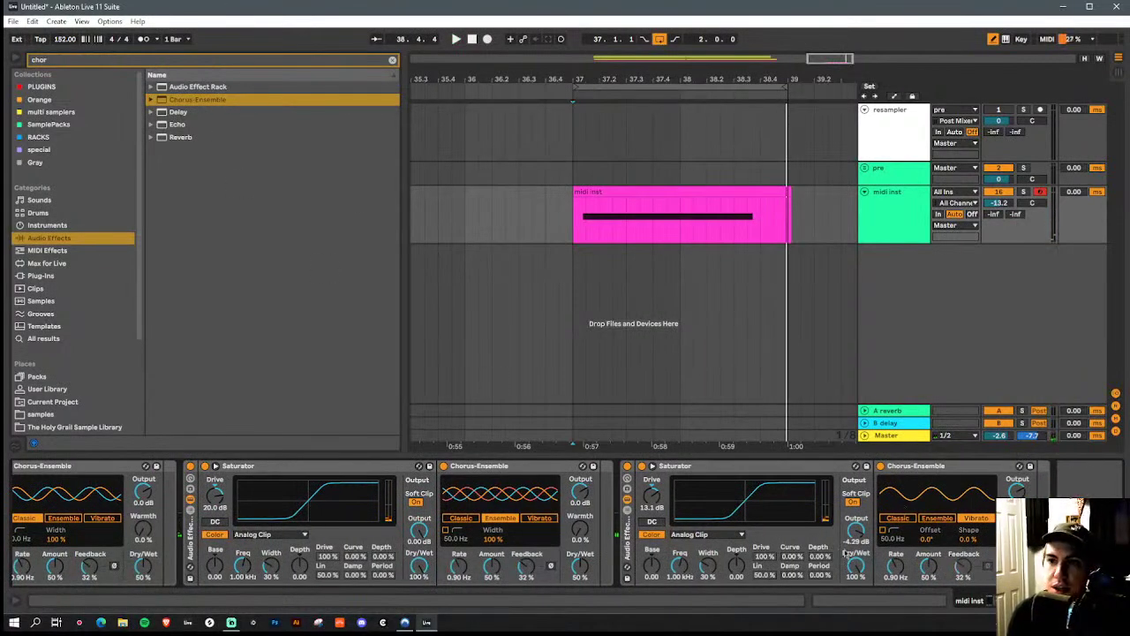
left_click(740, 537)
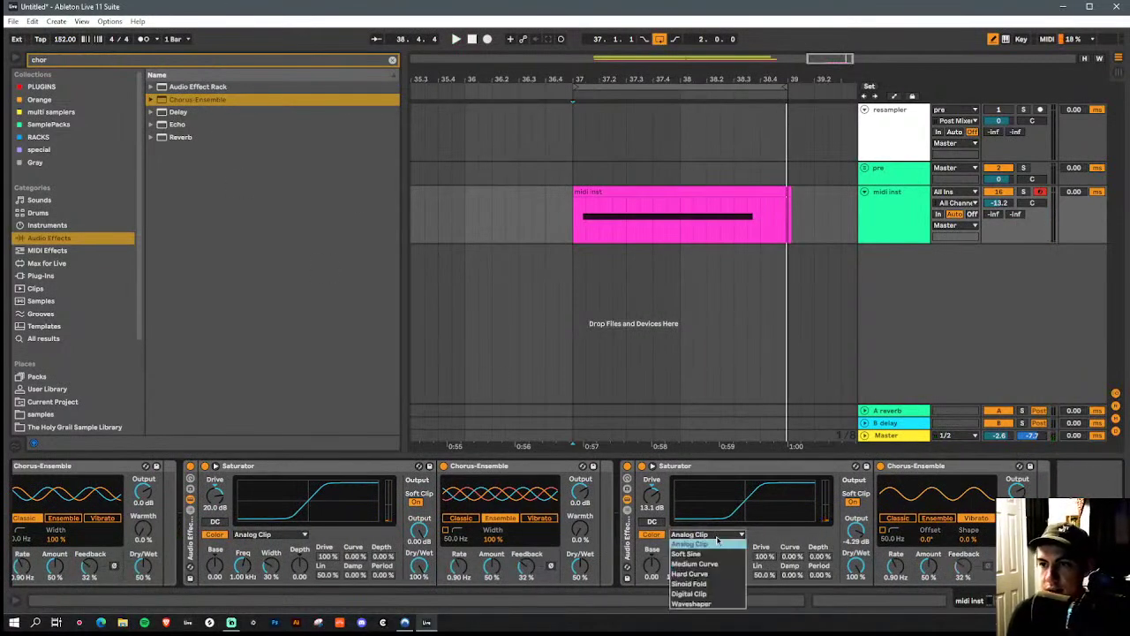
left_click(710, 584)
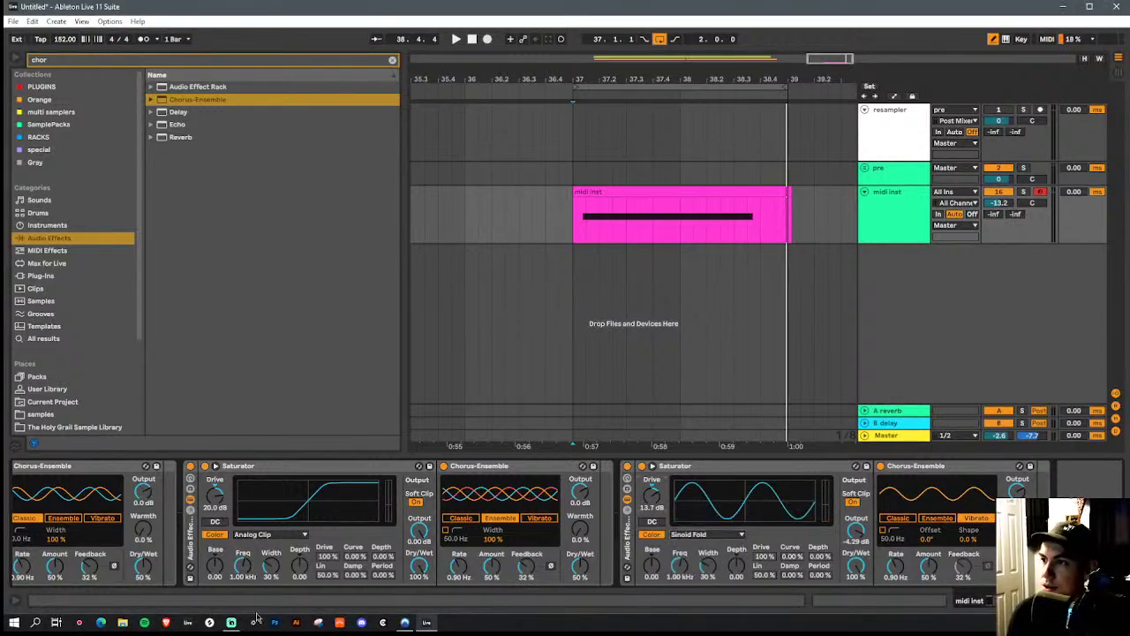
left_click(265, 534)
left_click(273, 578)
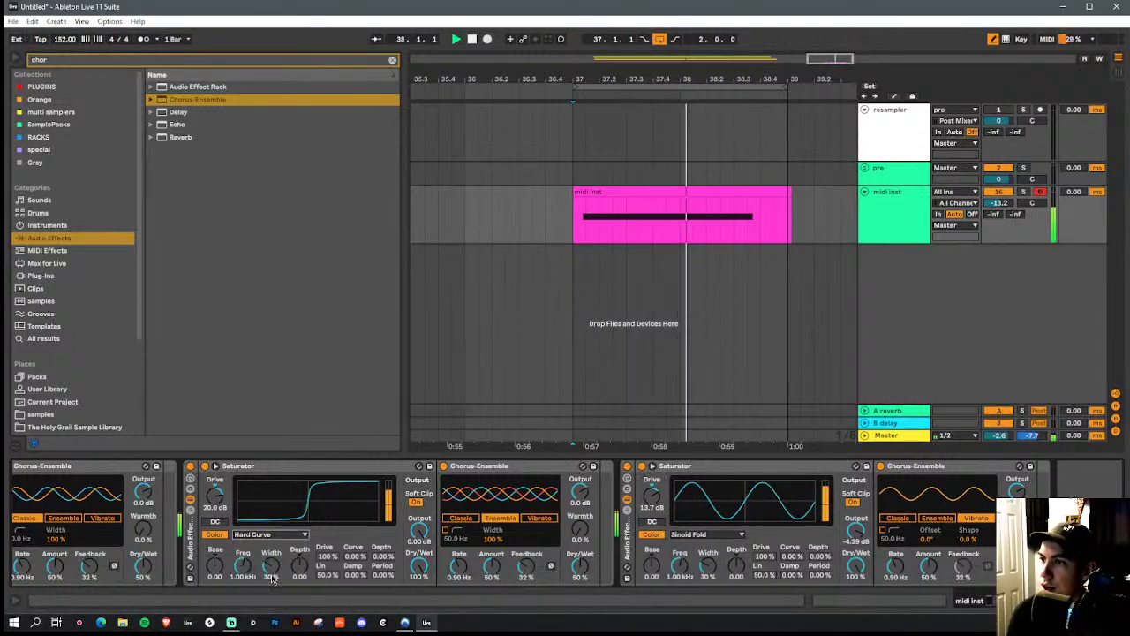
mouse_move(214, 495)
left_mouse_down()
mouse_move(215, 547)
mouse_move(215, 505)
left_mouse_up()
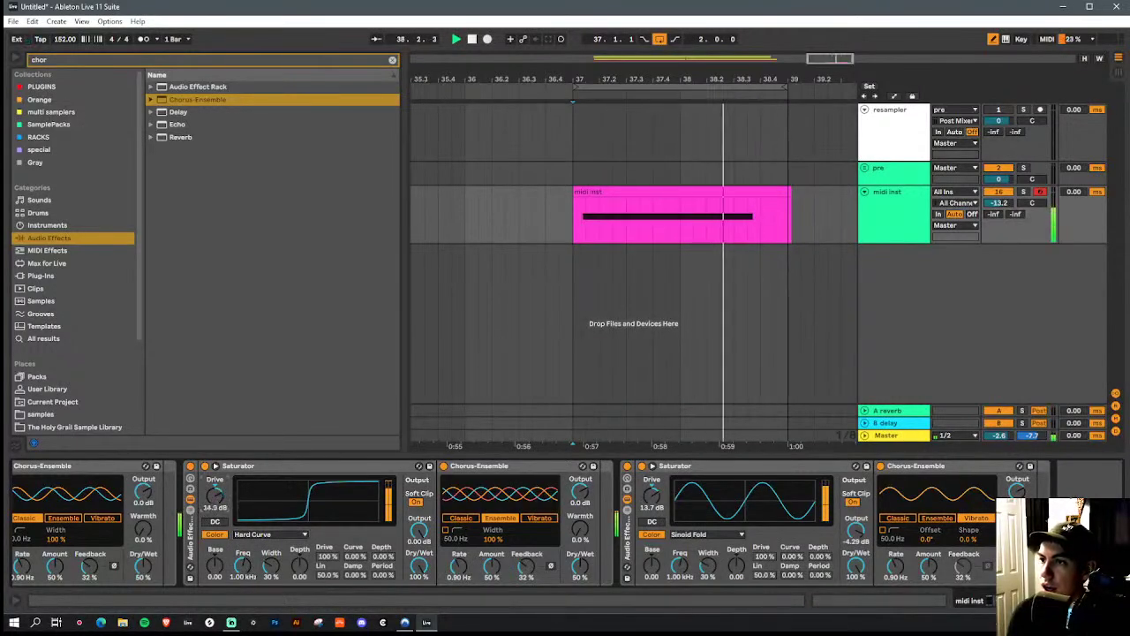
left_click_drag(652, 495, 652, 509)
Transpose the note in the midi inst clip down one octave to D0 and raise the track volume to -3.2 dB during playback
double_click(741, 189)
left_click(567, 506)
key("shift+Down")
key("space")
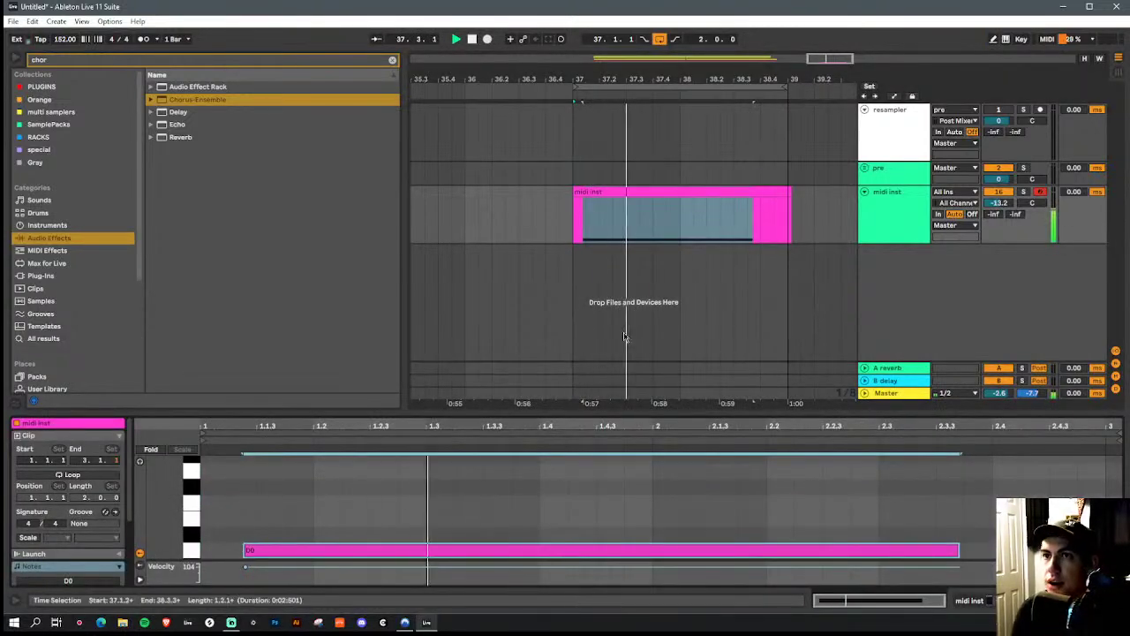
left_click_drag(1000, 202, 1000, 173)
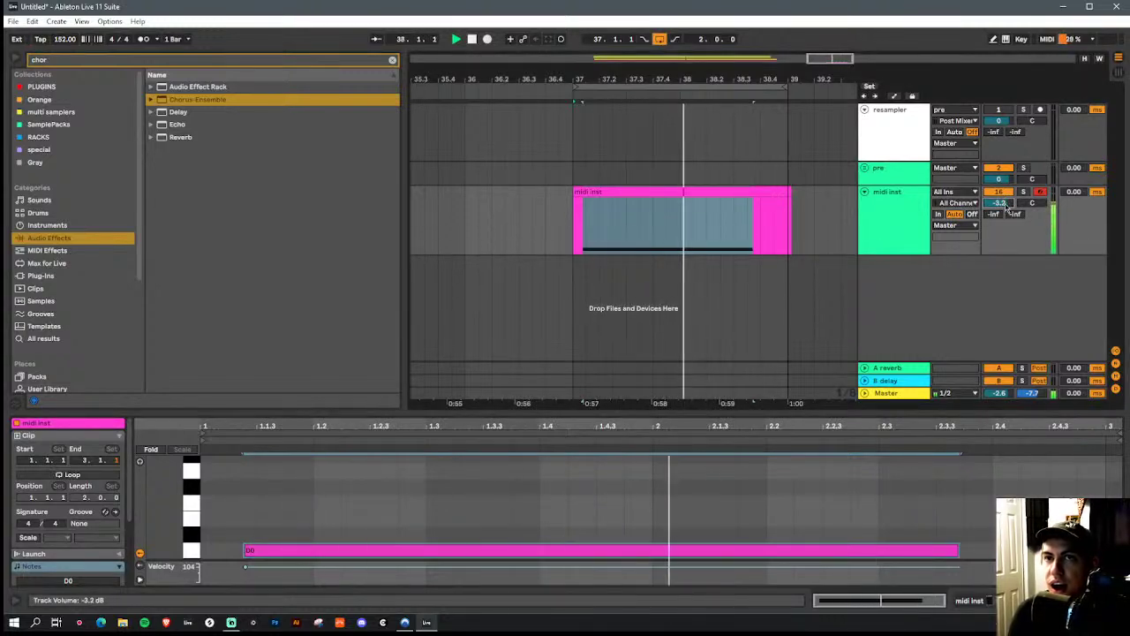
Move Pro-Q 3 from before the first Saturator rack to the end of the midi inst device chain
left_click(899, 226)
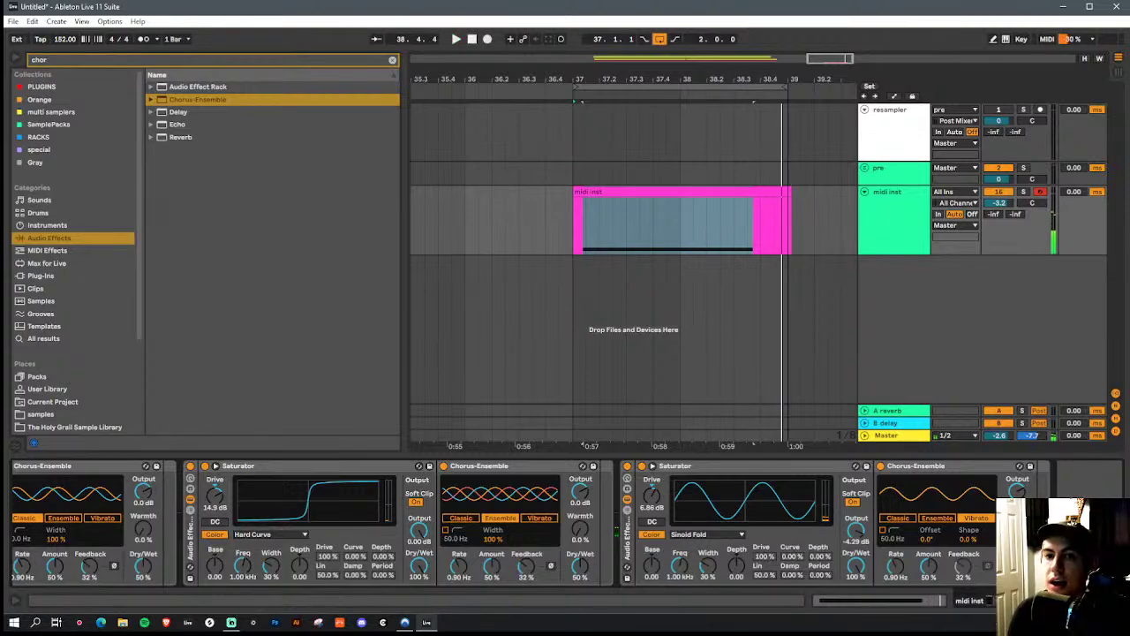
scroll(982, 591, "up", 8)
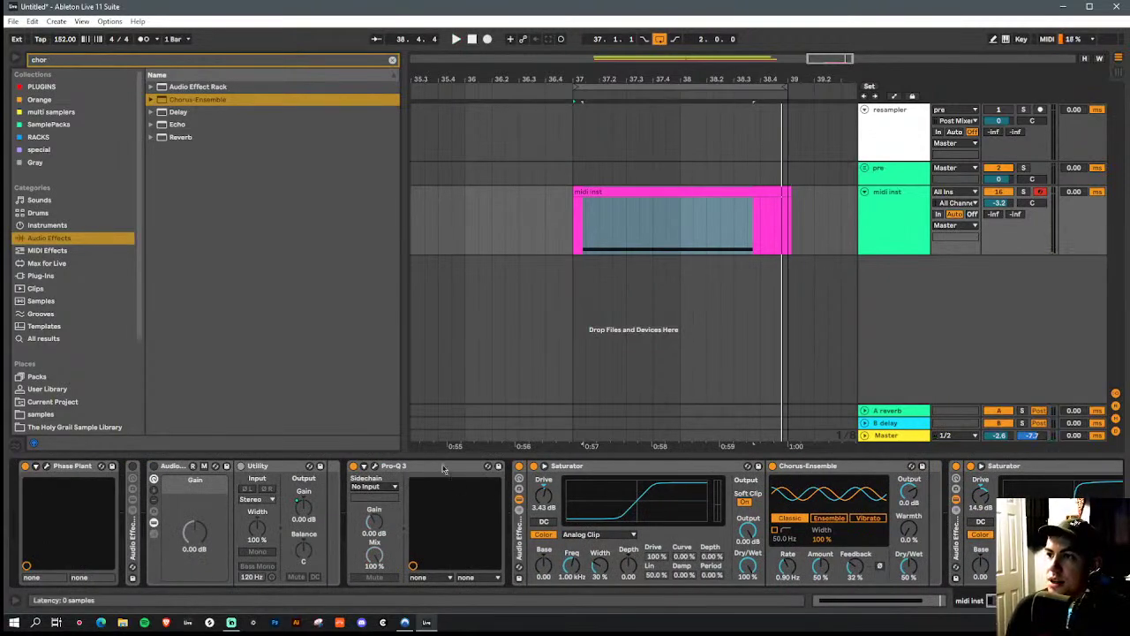
left_click_drag(446, 470, 1117, 492)
In Pro-Q 3, shift the high cut to a higher frequency and add a bell boost of about 7.7 dB near 42 Hz
left_click(987, 467)
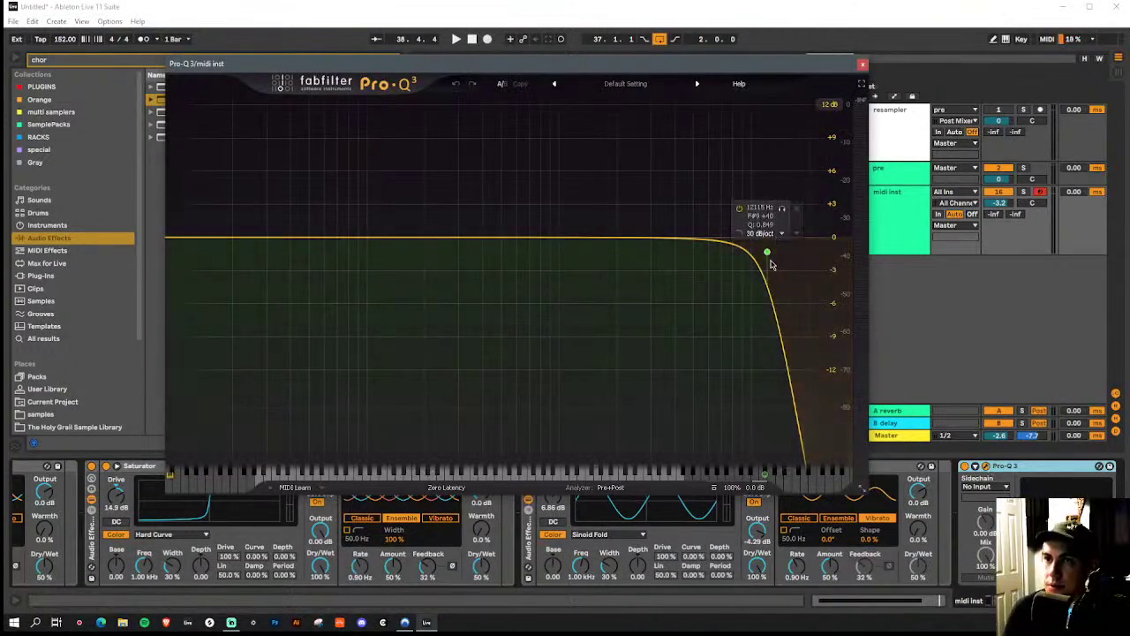
left_click_drag(768, 254, 811, 254)
key("space")
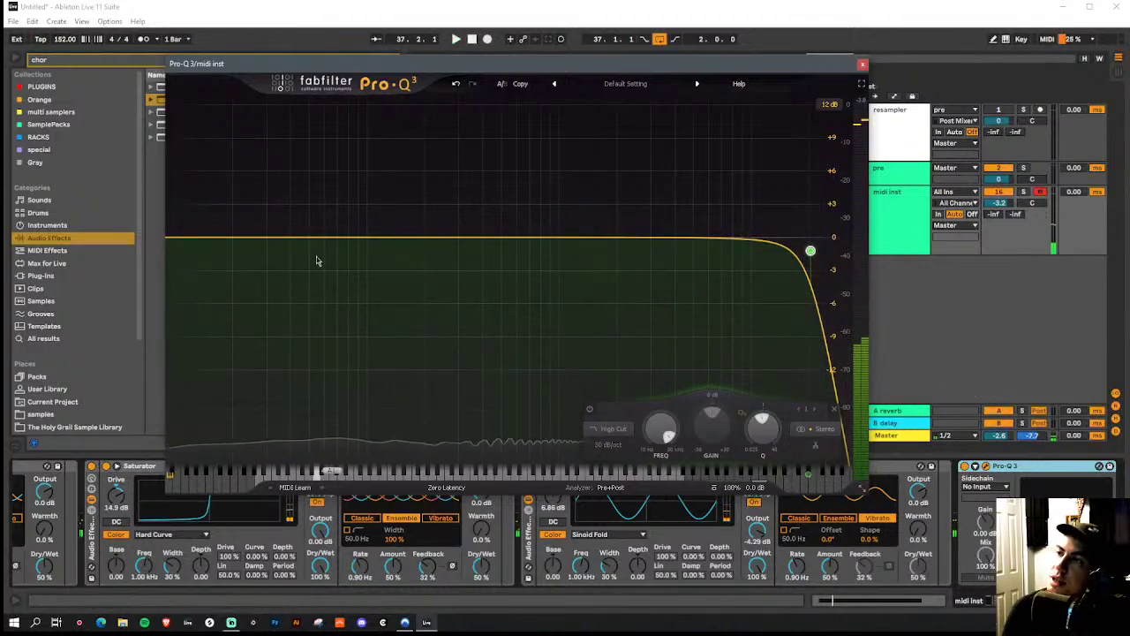
left_click_drag(324, 237, 294, 140)
key("space")
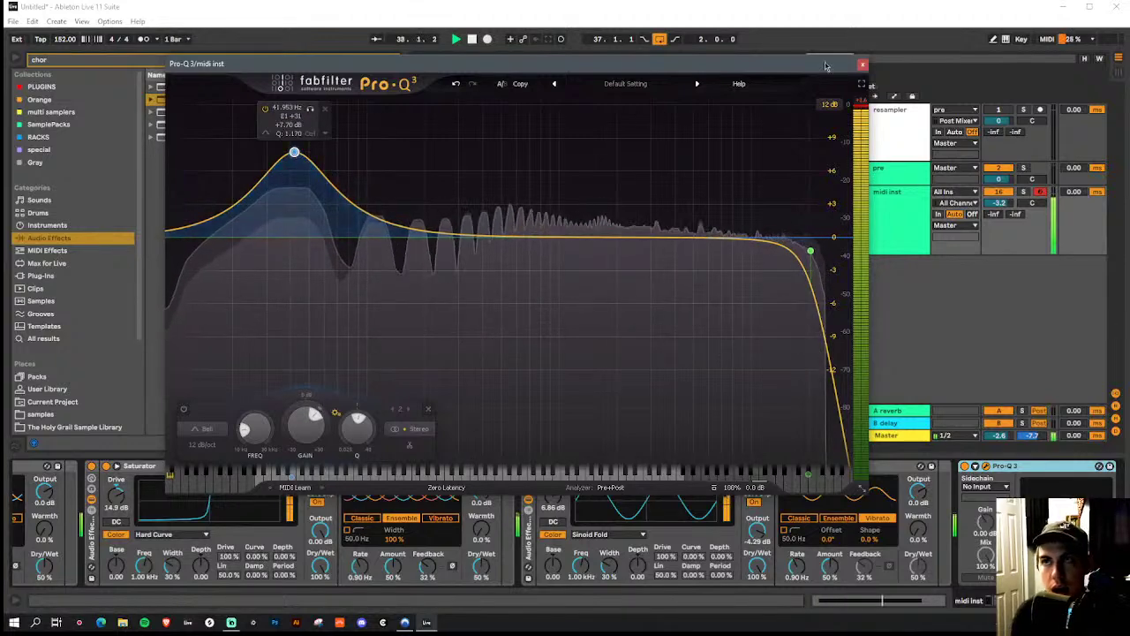
left_click(863, 63)
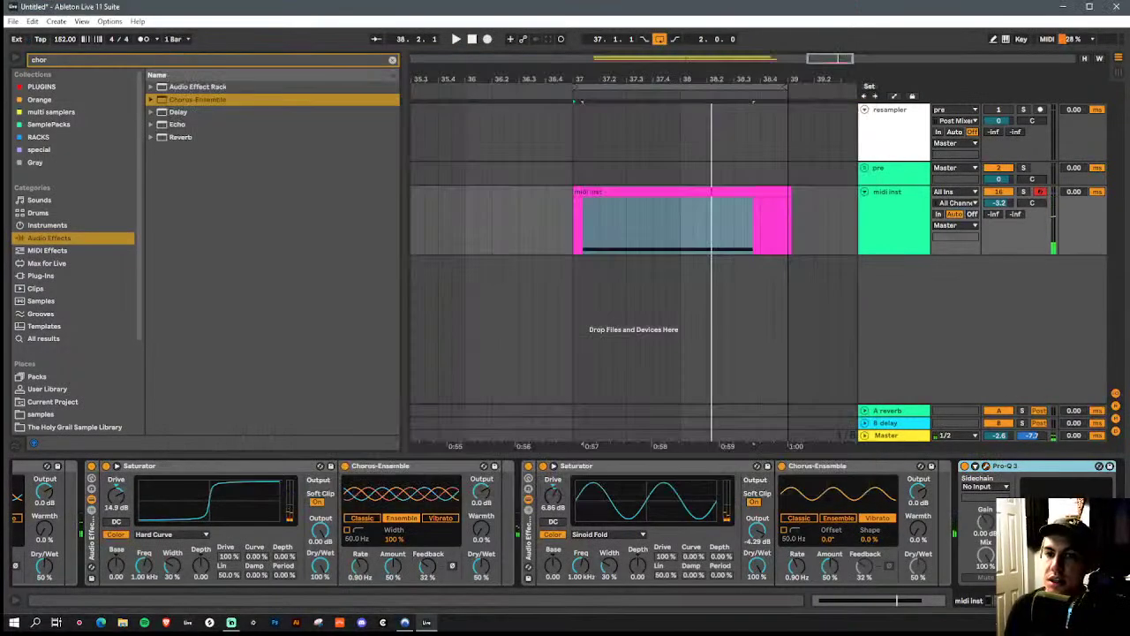
Enable unison on Phase Plant's Analog oscillator with 2 voices and adjust its Detune during playback
scroll(248, 566, "left", 10)
left_click(46, 467)
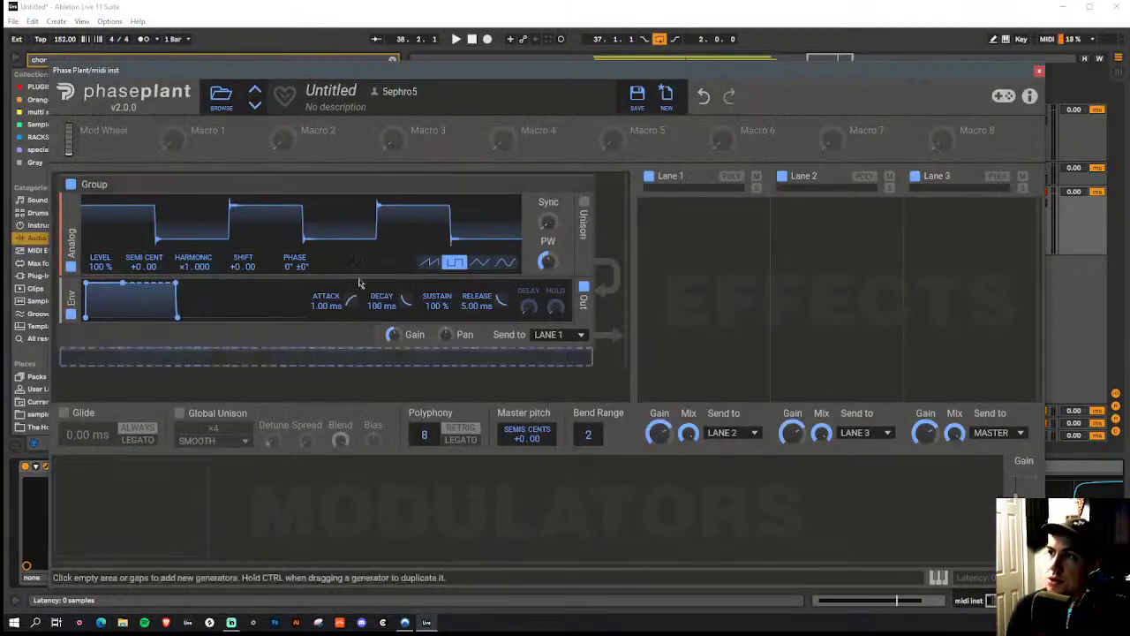
left_click(584, 203)
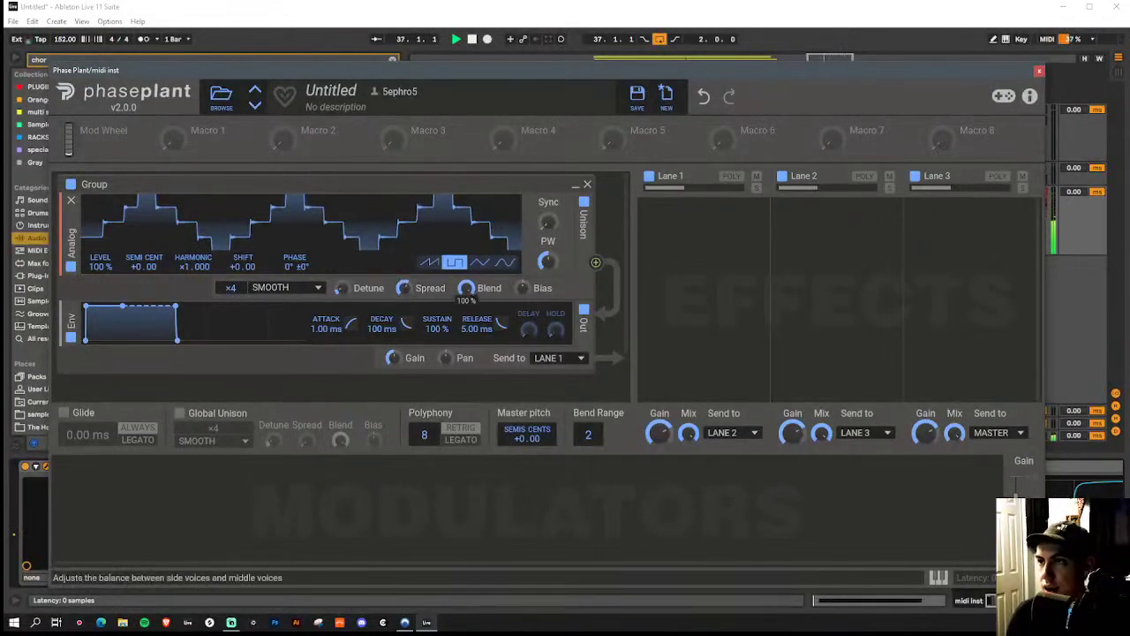
left_click_drag(341, 289, 341, 274)
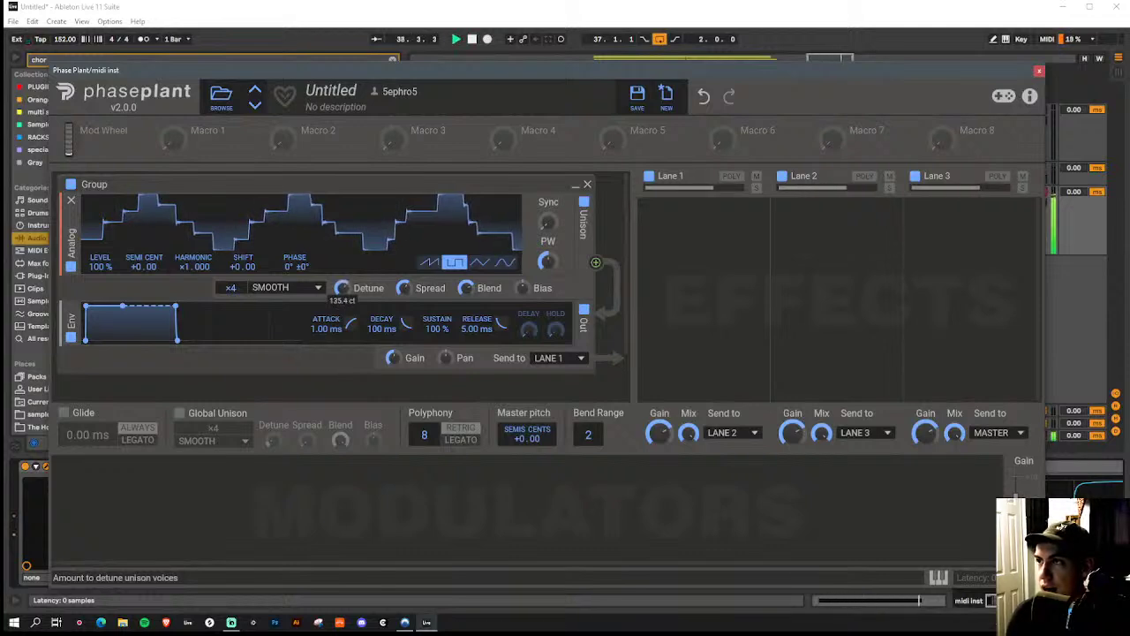
left_click_drag(340, 288, 341, 305)
left_click_drag(230, 287, 230, 296)
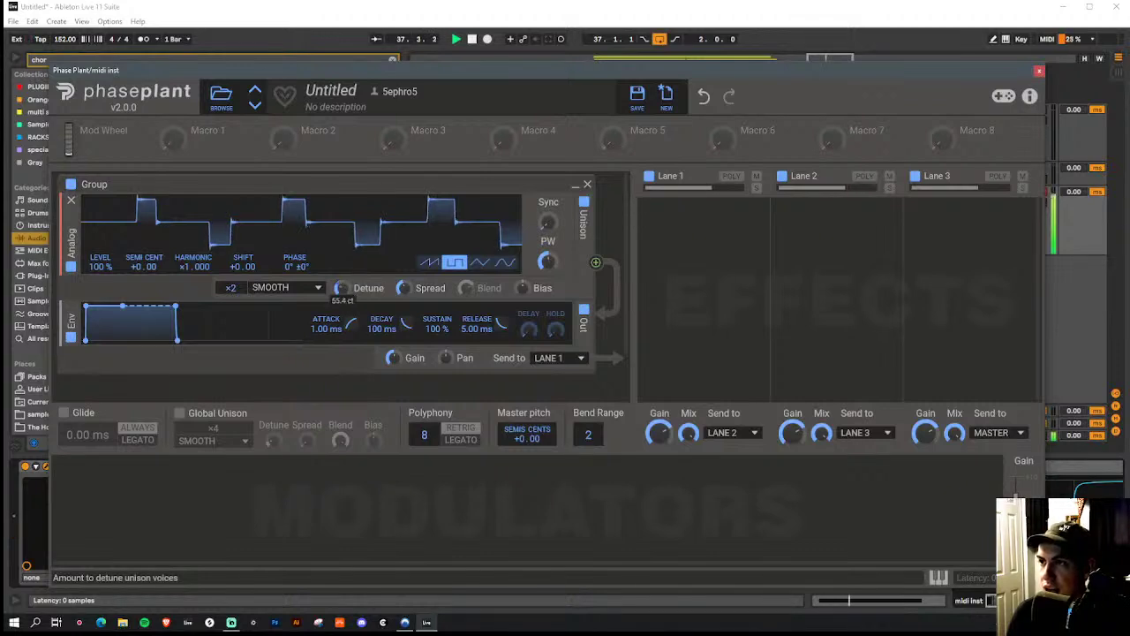
left_click_drag(340, 288, 340, 276)
Add an LFO modulator in Phase Plant, assign it to the oscillator's pulse width, and set its rate to 0.075 Hz
left_click(88, 508)
left_click(150, 442)
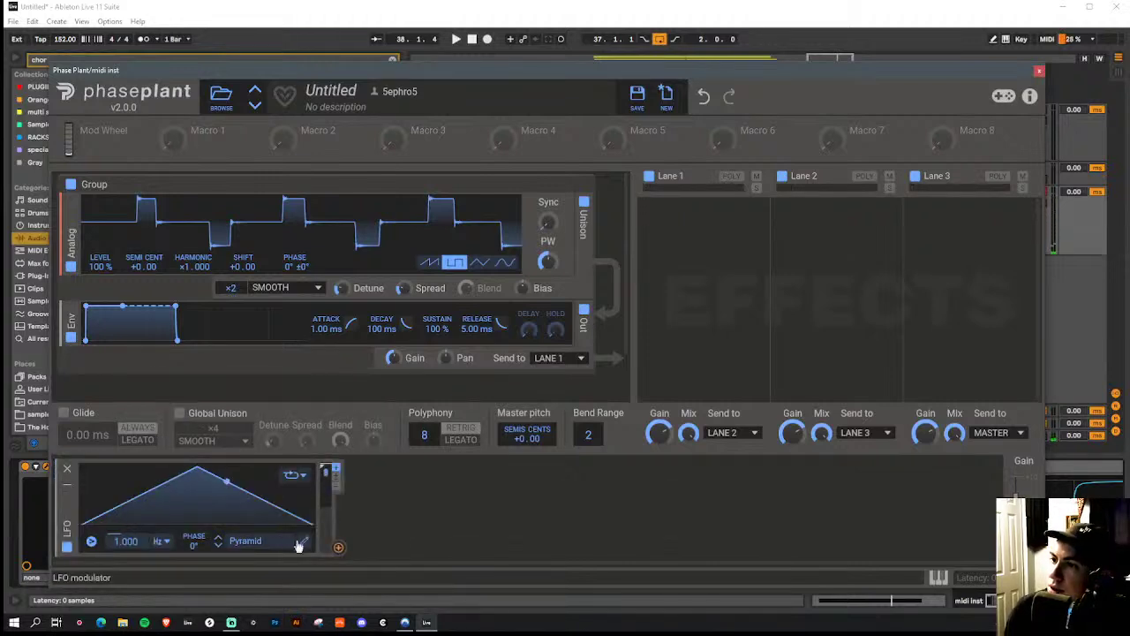
left_click_drag(338, 548, 548, 262)
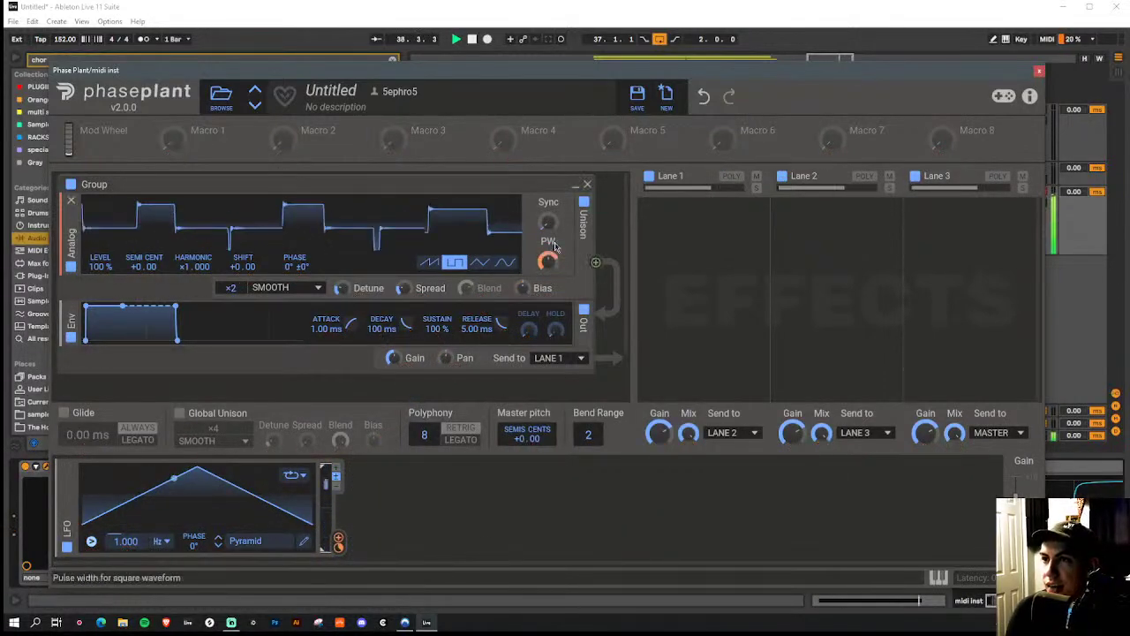
left_click_drag(126, 541, 125, 578)
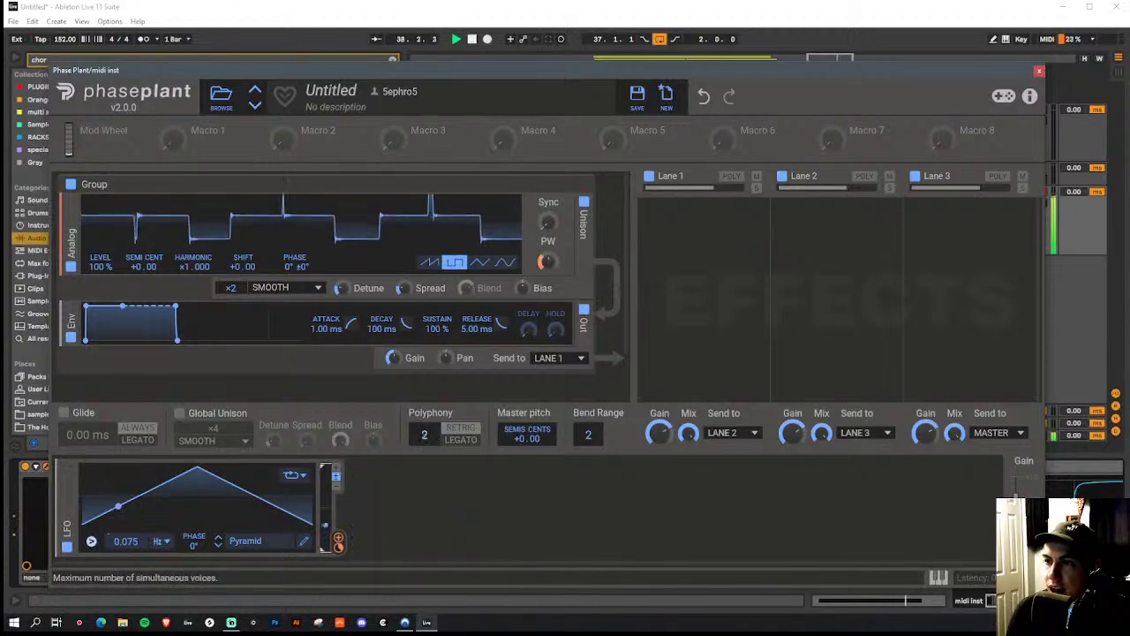
Set Phase Plant's polyphony to 1 and its envelope to 139 ms attack, 1.42 s decay, 0% sustain and 394 ms release, closing the plug-in
left_click_drag(427, 433, 435, 430)
left_click_drag(86, 307, 266, 340)
key("space")
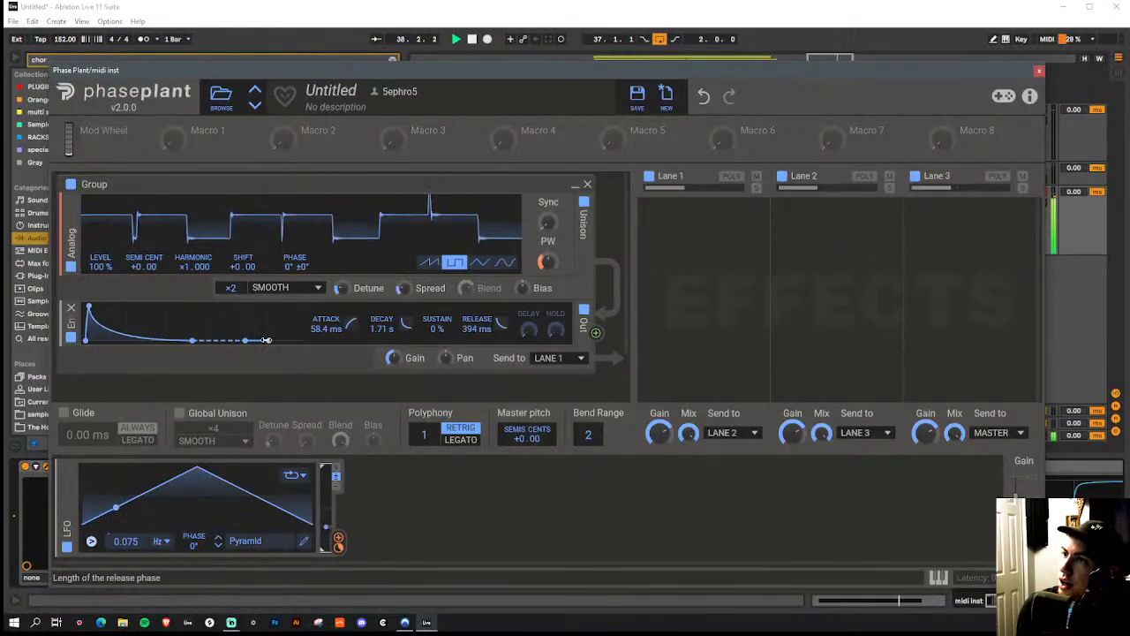
left_click_drag(190, 340, 186, 341)
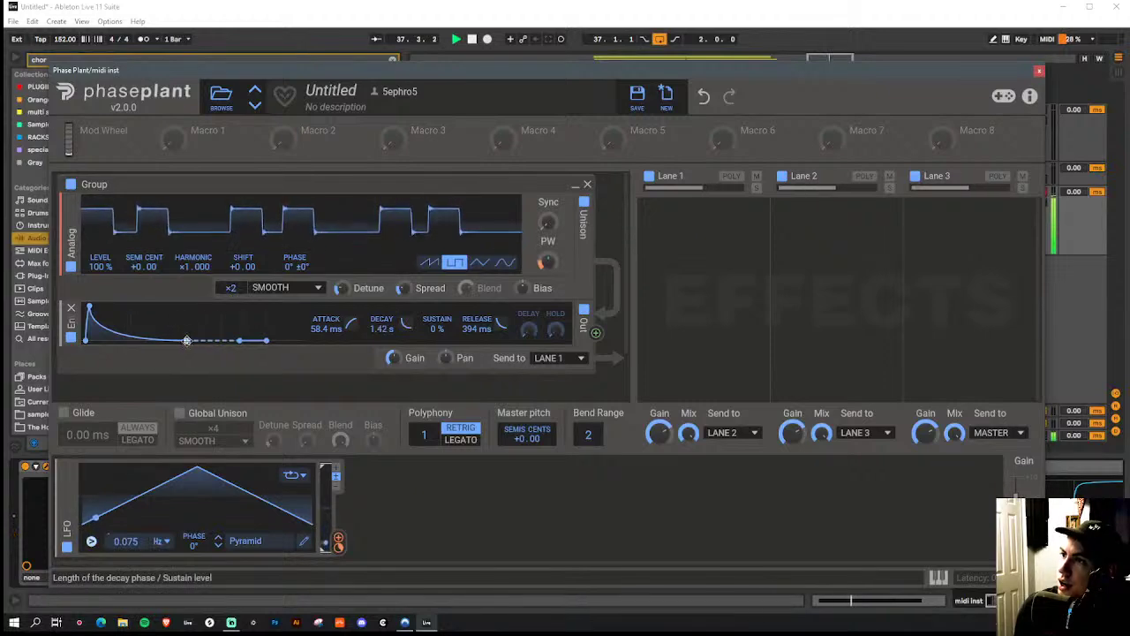
left_click_drag(88, 306, 94, 306)
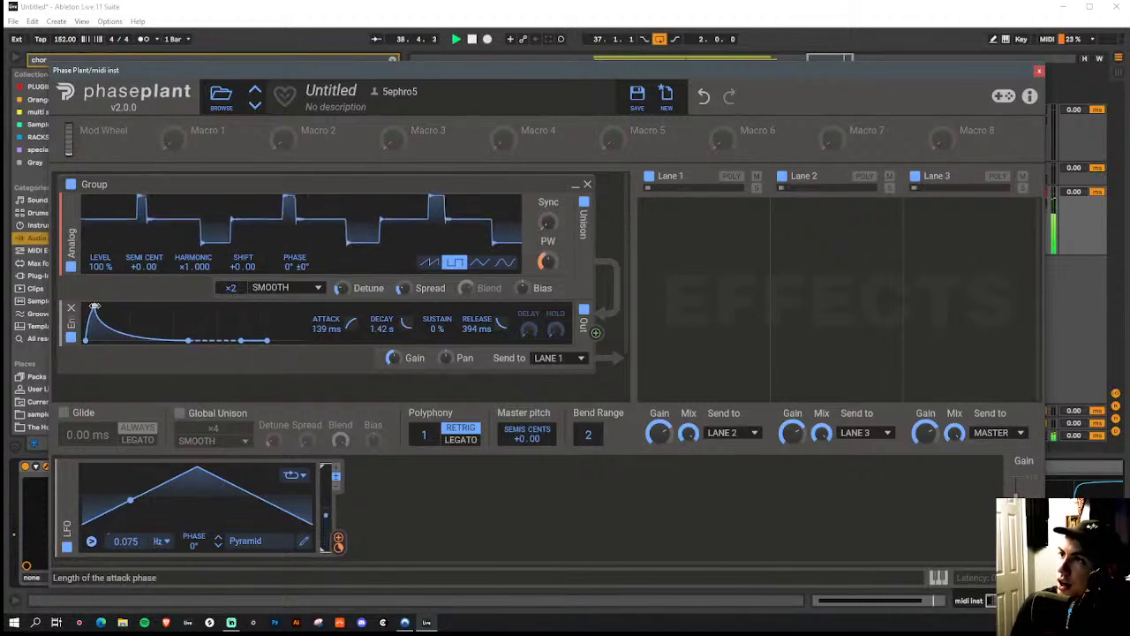
left_click(1040, 72)
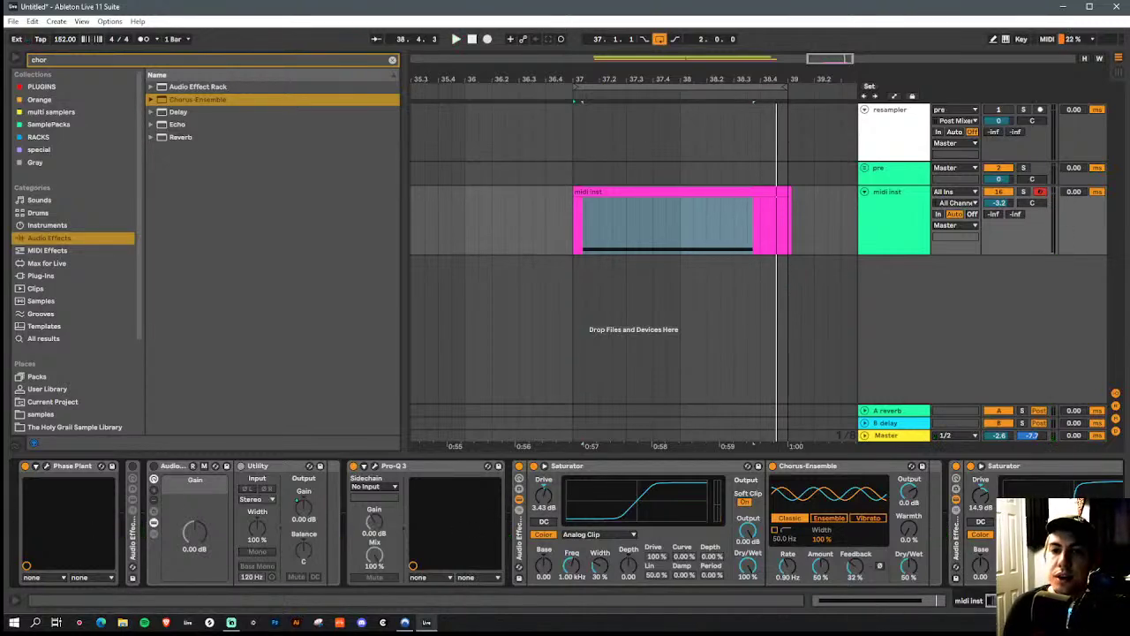
scroll(924, 478, "right", 10)
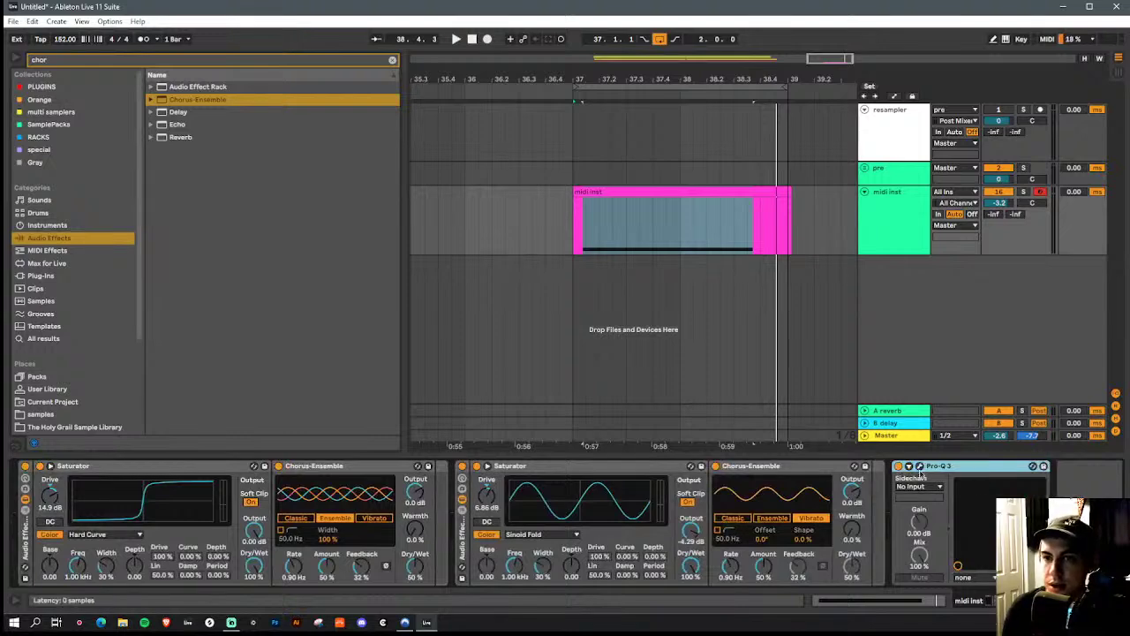
Remove the bell boost near 42 Hz from the last Pro-Q 3 and check the spectrum during playback, closing the plug-in
left_click(919, 466)
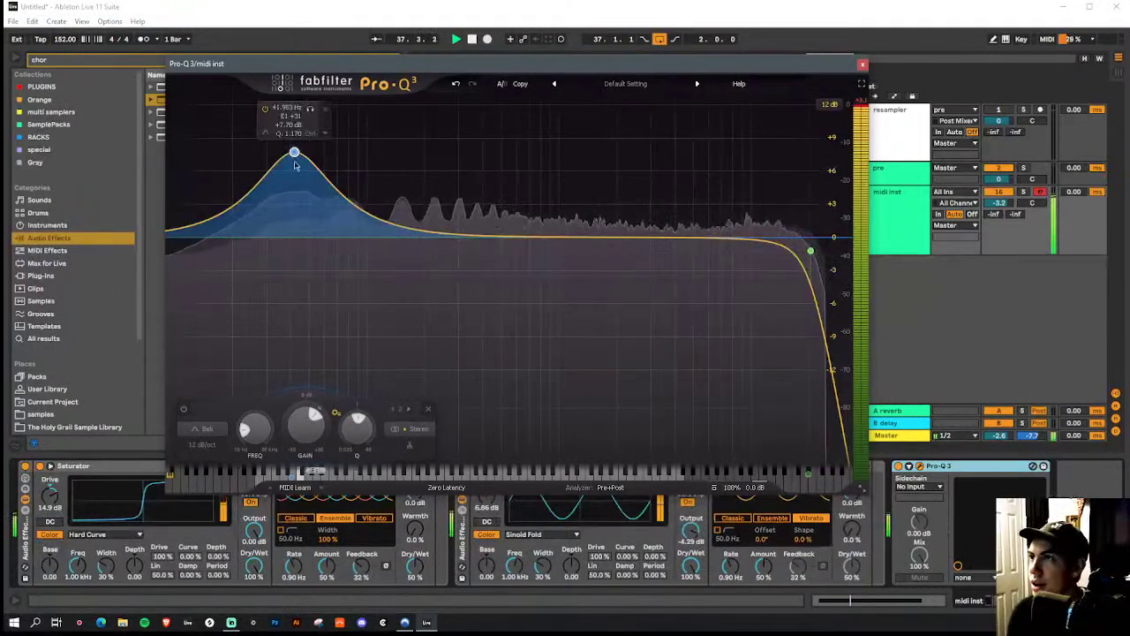
left_click_drag(290, 151, 298, 262)
double_click(298, 263)
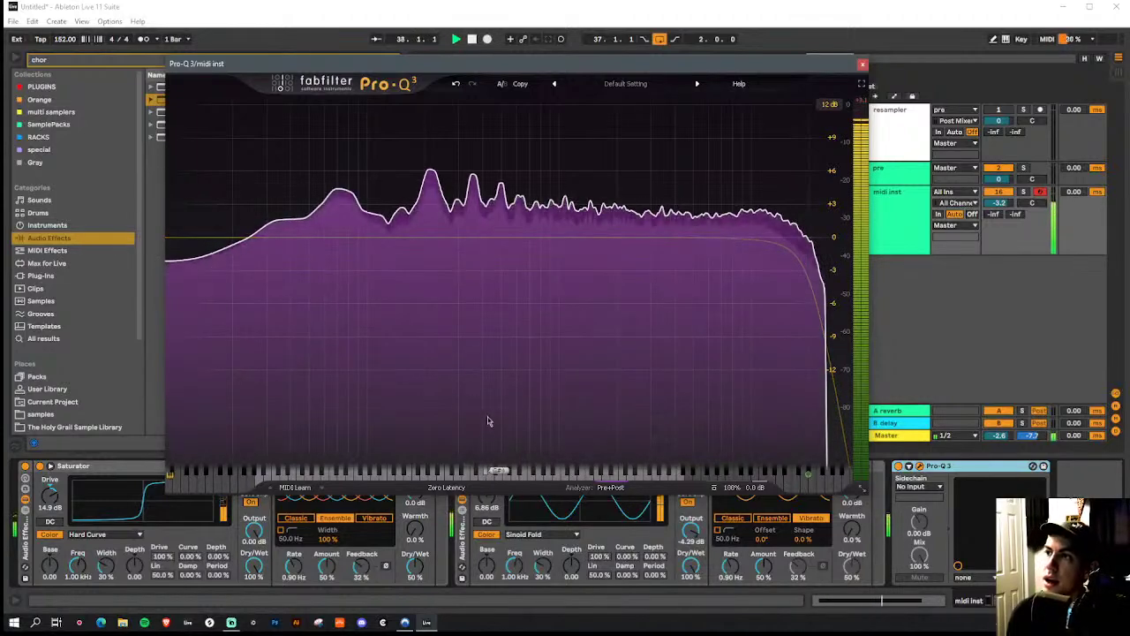
key("space")
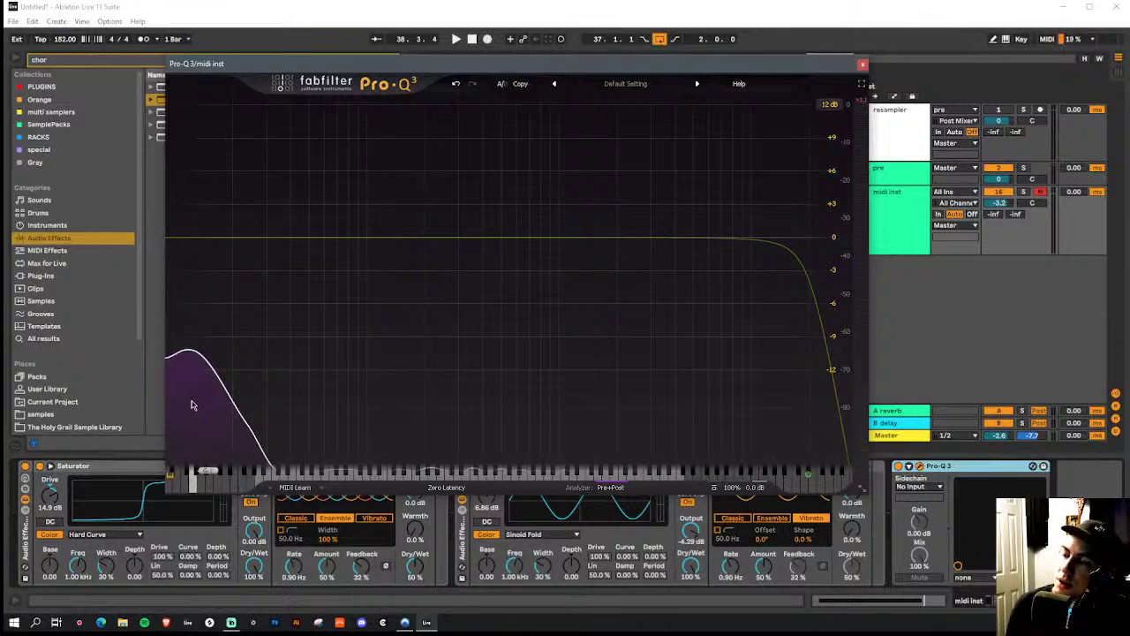
left_click(864, 64)
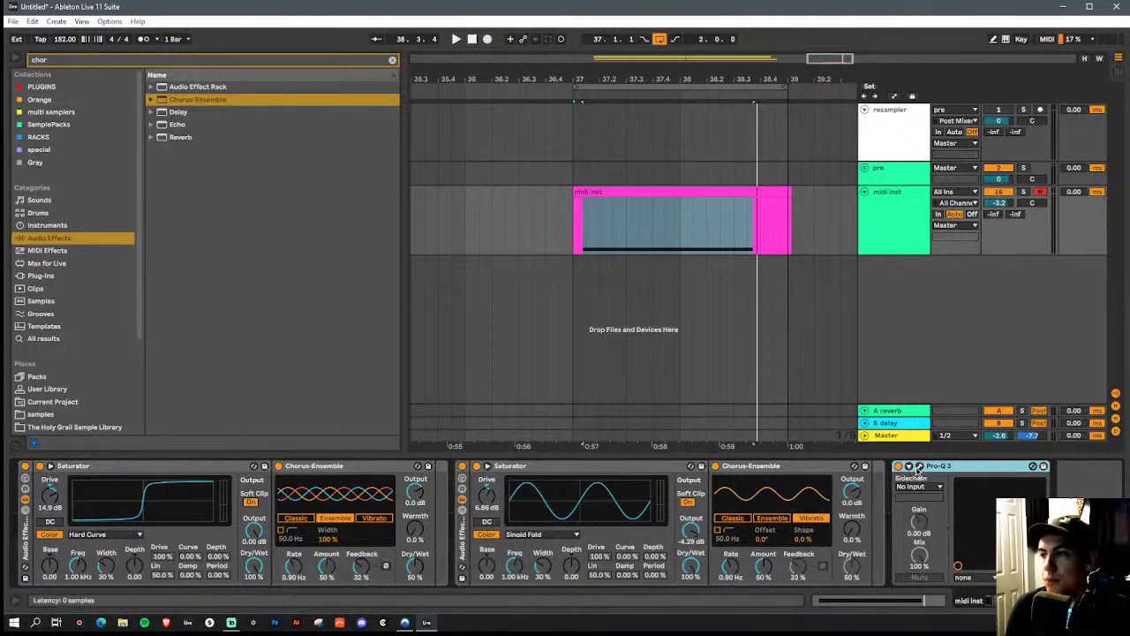
Add a 96 dB/oct low cut at about 120 Hz in the last Pro-Q 3 and close it
left_click(920, 466)
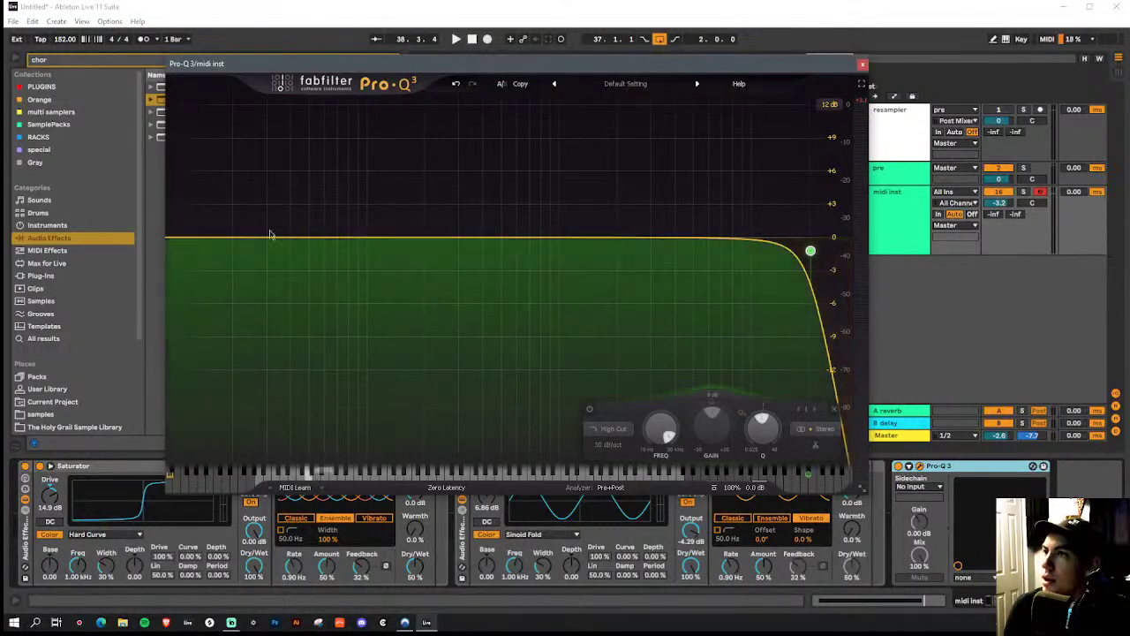
left_click(190, 249)
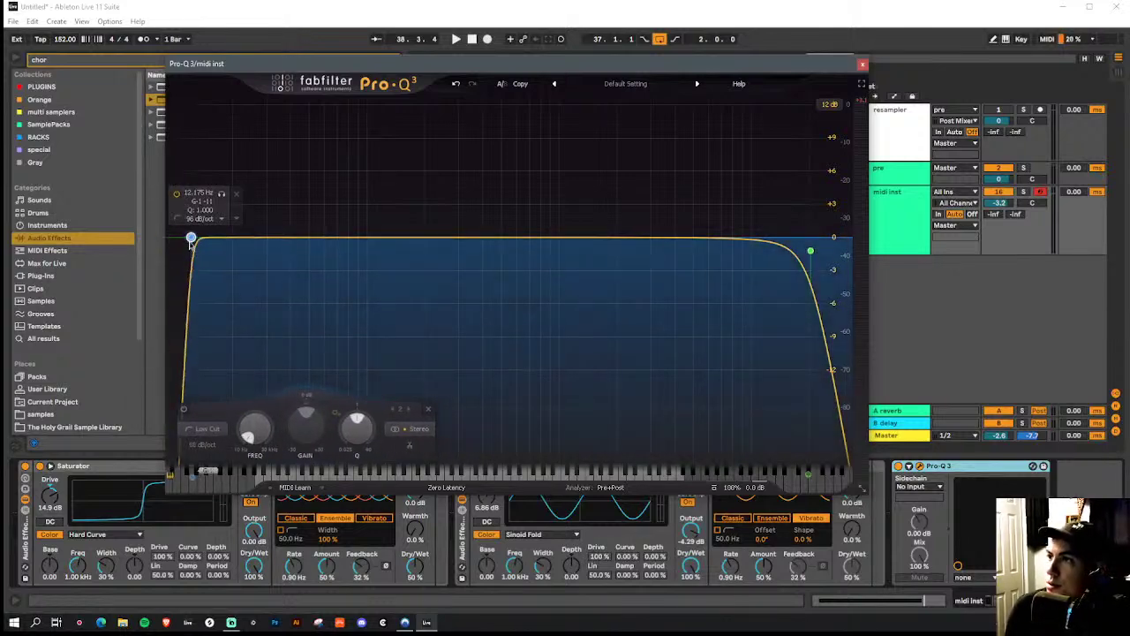
left_click_drag(191, 239, 382, 265)
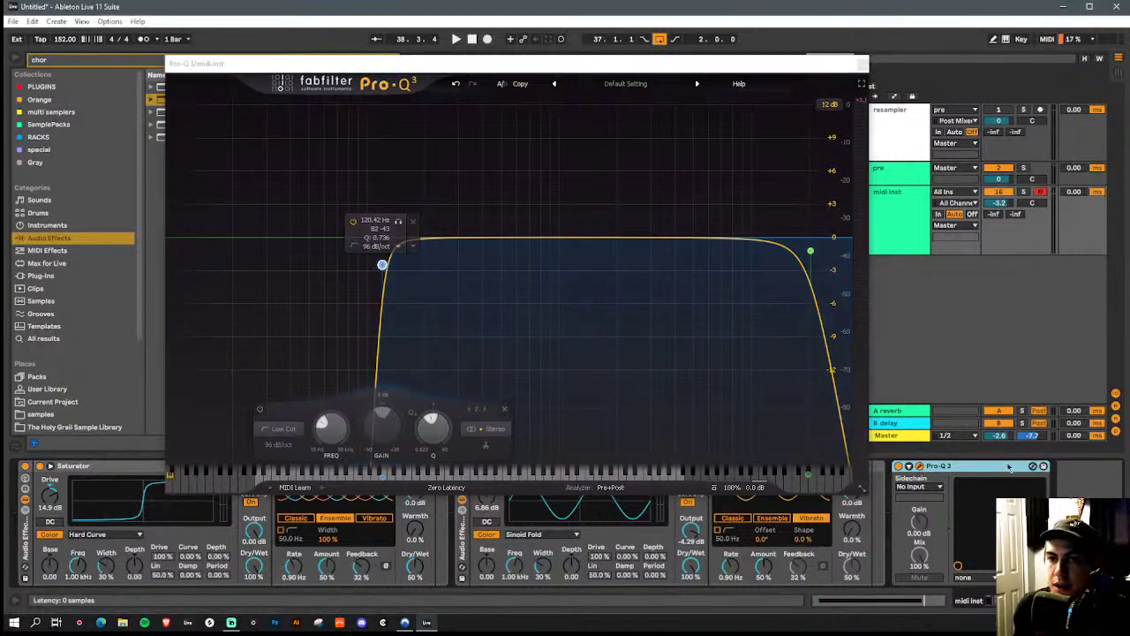
left_click(861, 64)
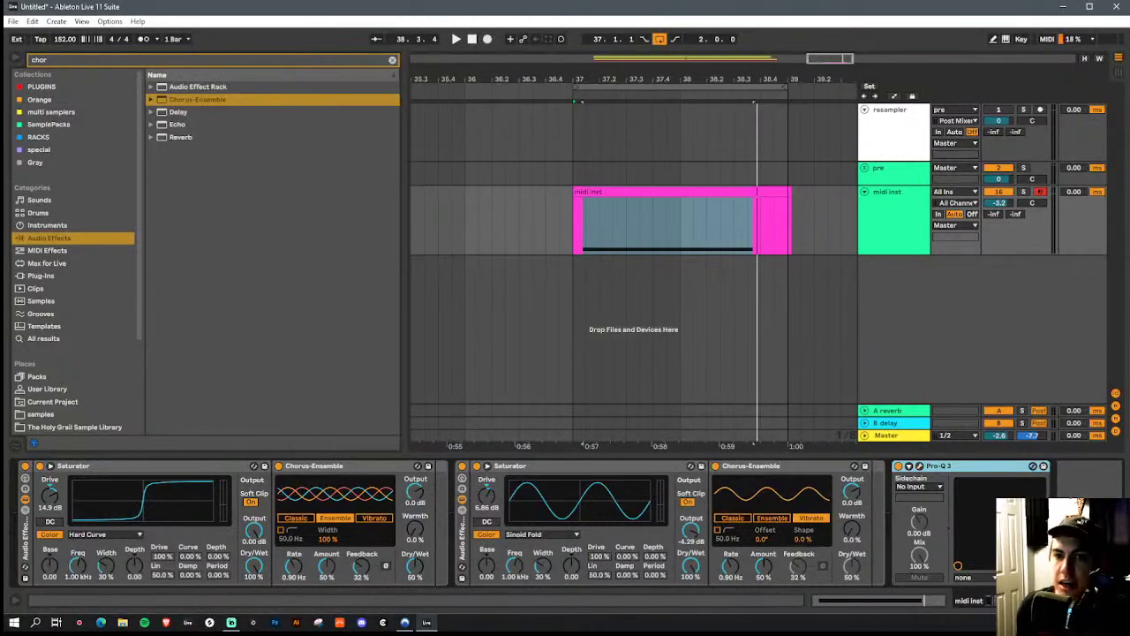
Group all devices from the first Pro-Q 3 to the last Pro-Q 3 into an Audio Effect Rack and show its chain list
scroll(927, 604, "left", 5)
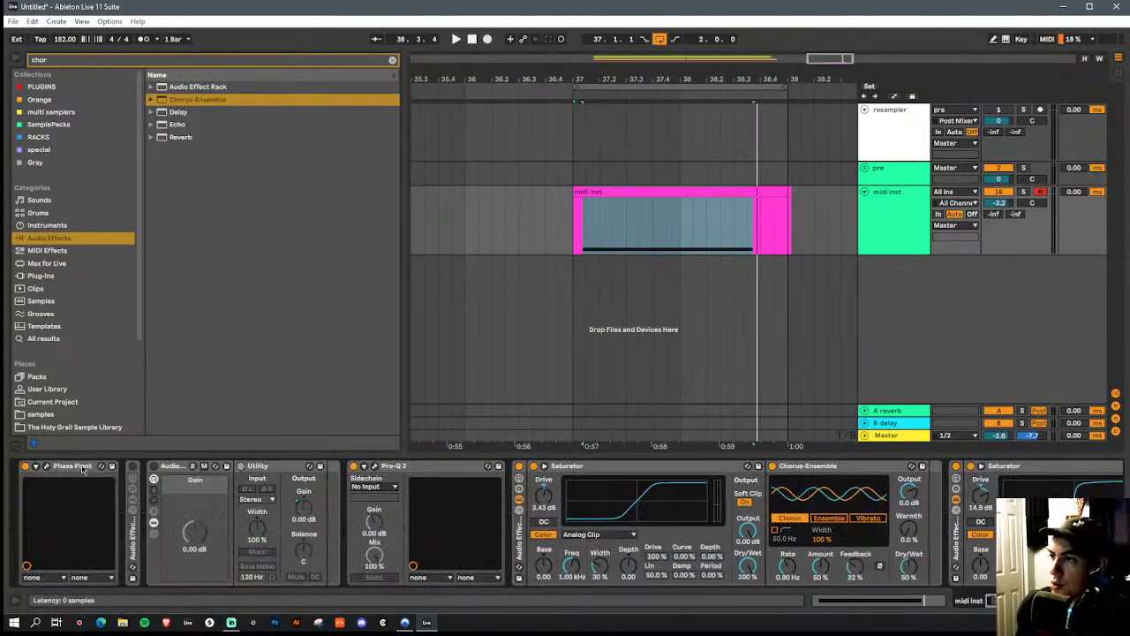
left_click(443, 466, "shift")
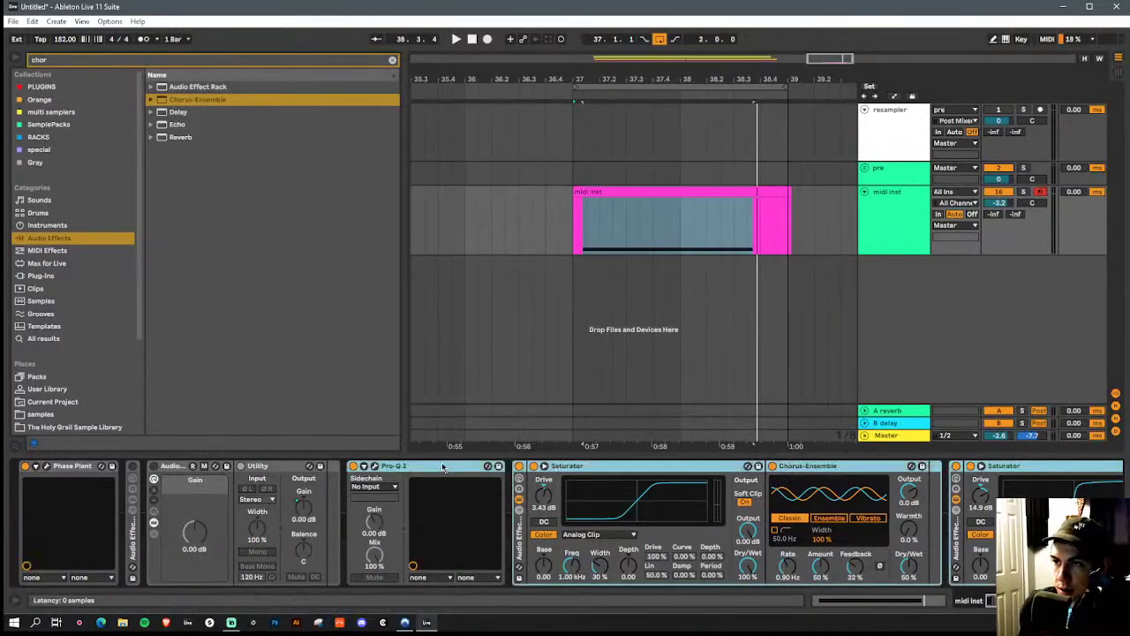
key("ctrl+g")
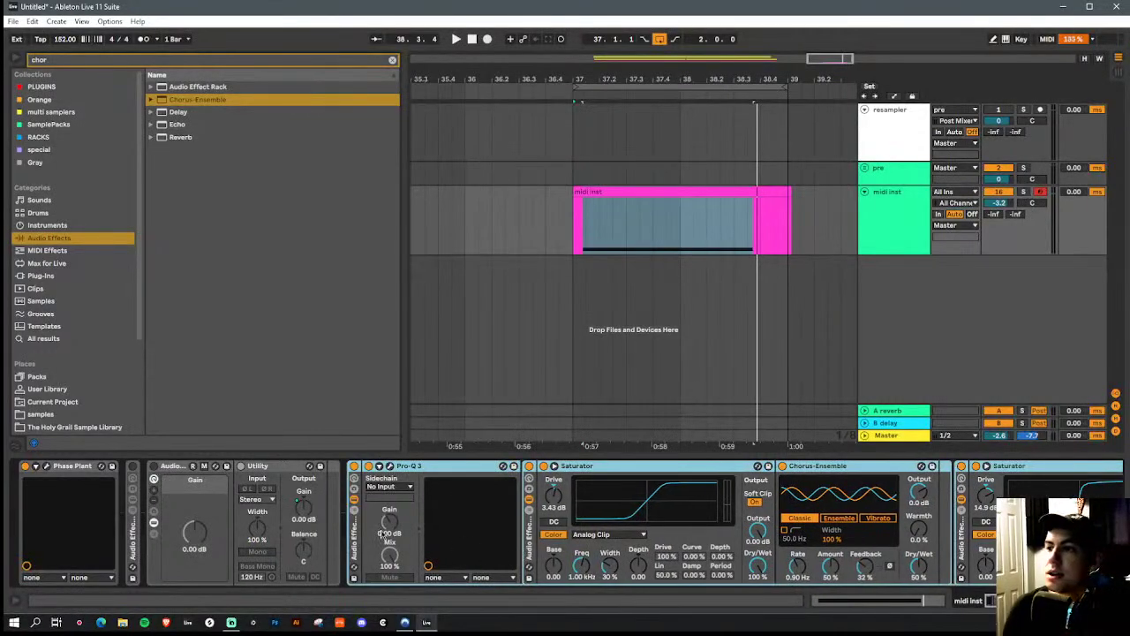
left_click(355, 511)
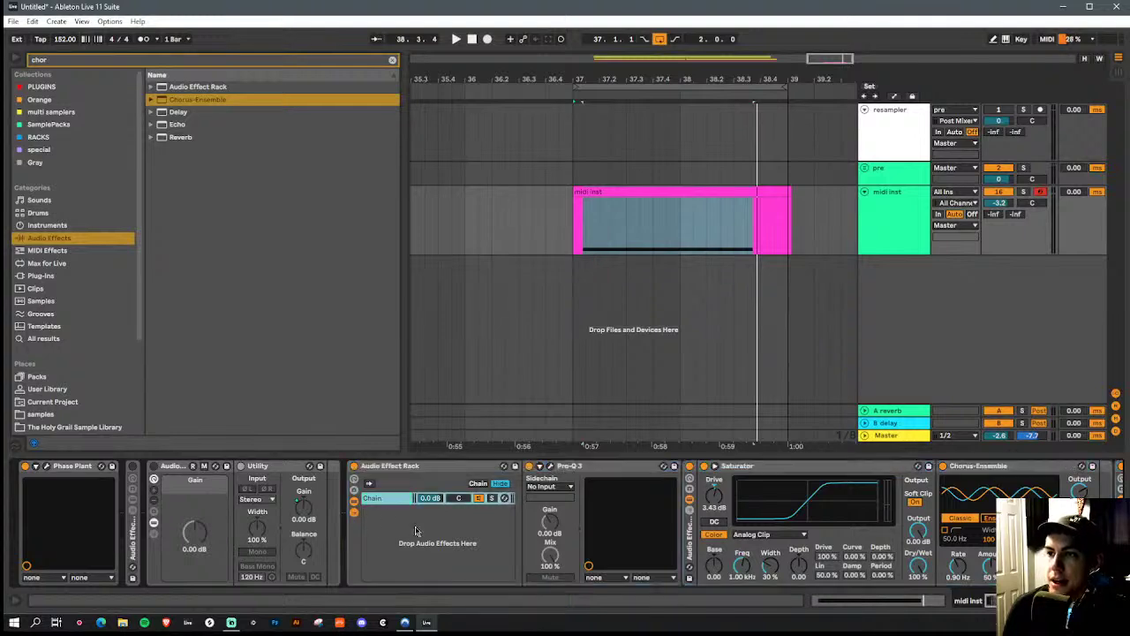
Collapse the first Pro-Q 3 and all Saturator and Chorus-Ensemble devices inside the rack's chain
left_click(388, 498)
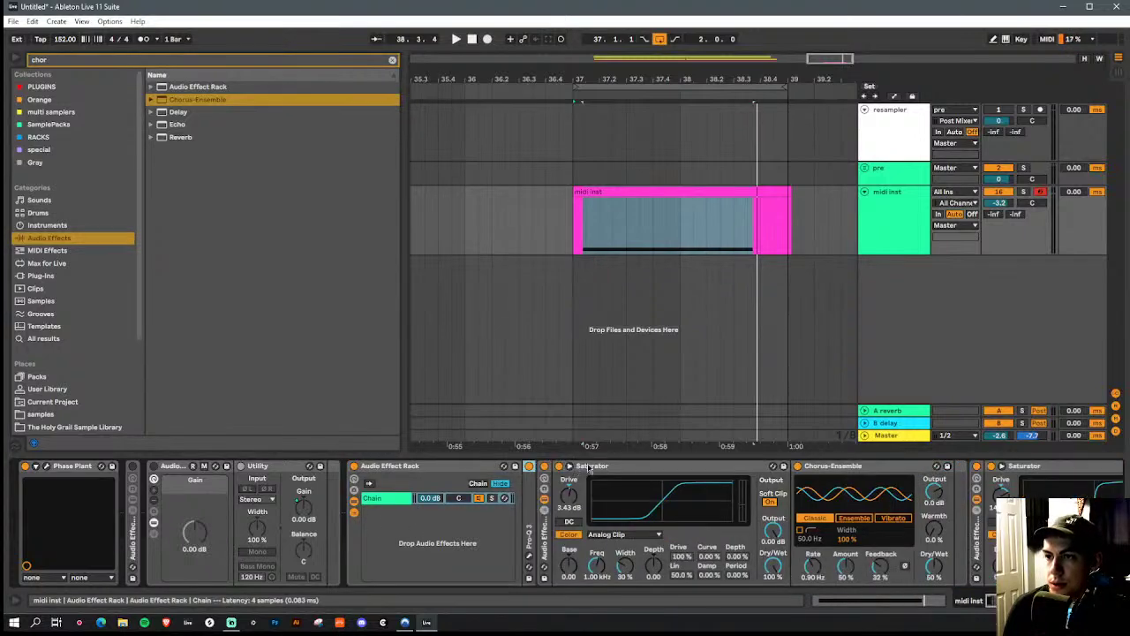
double_click(669, 466)
double_click(680, 466)
double_click(693, 466)
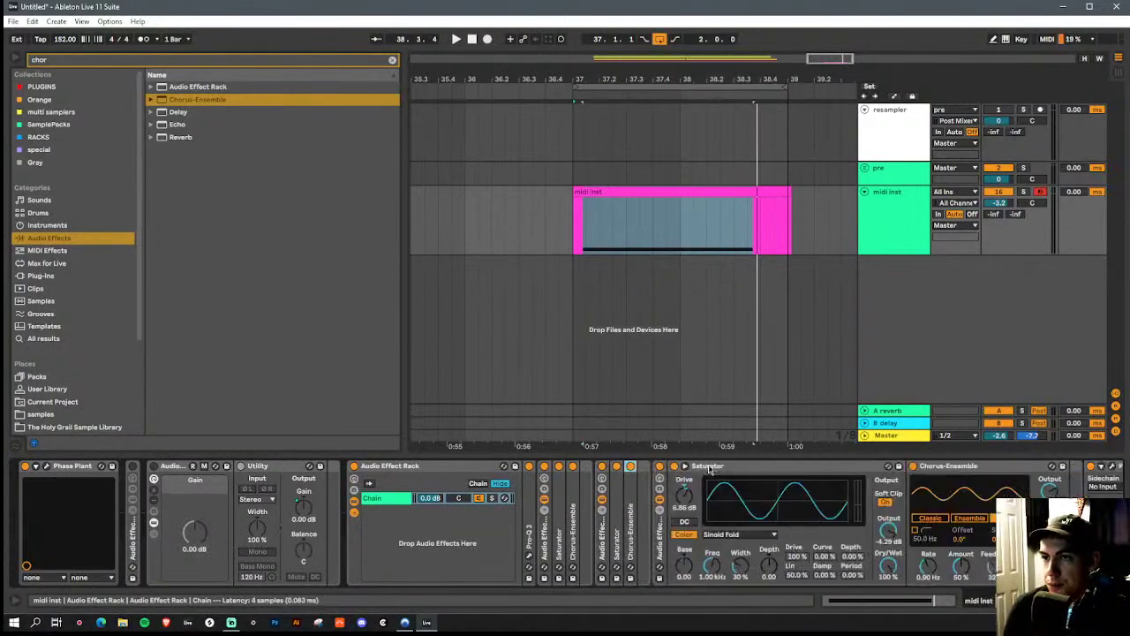
double_click(711, 466)
double_click(717, 467)
Copy the last Pro-Q 3 into a second chain of the rack and name the two chains highs and sub
left_click(782, 467)
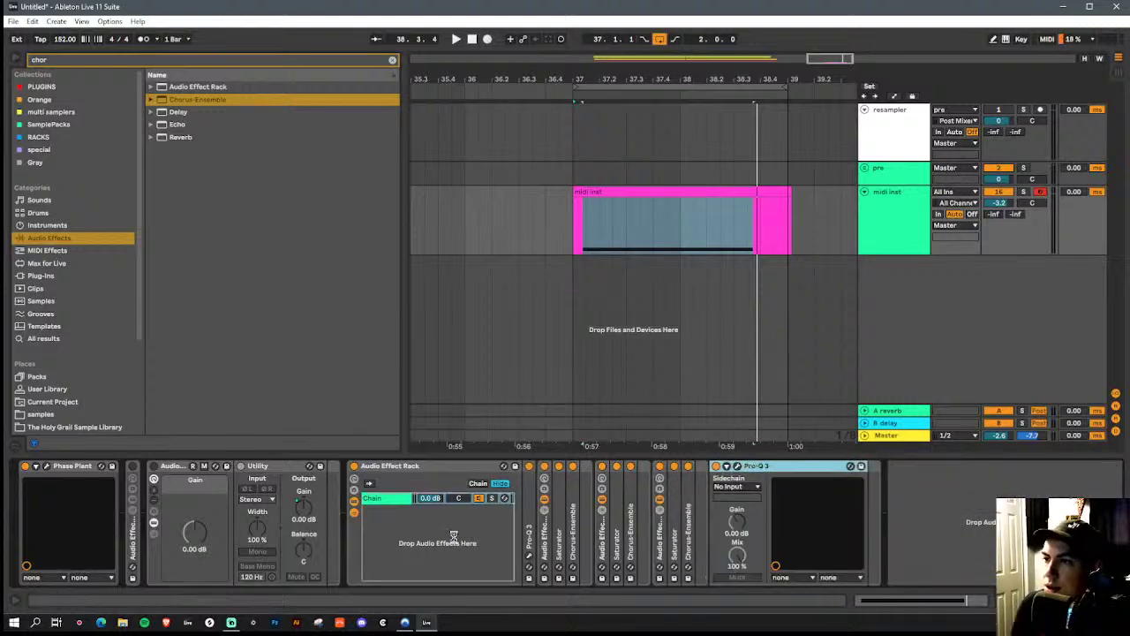
left_click_drag(453, 536, 454, 541)
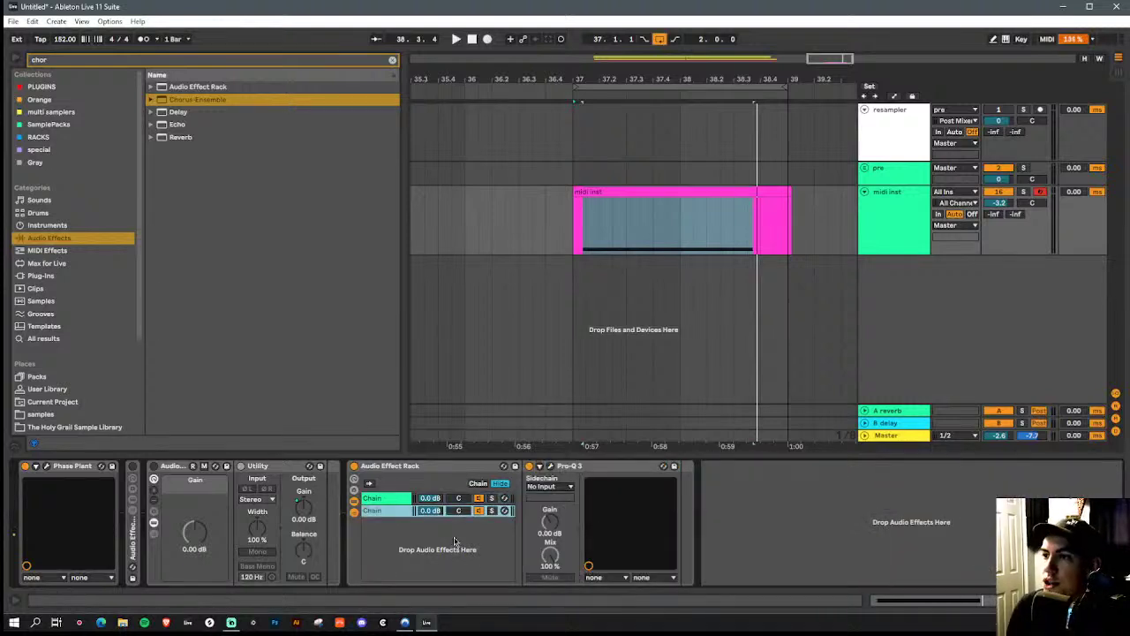
left_click(385, 499)
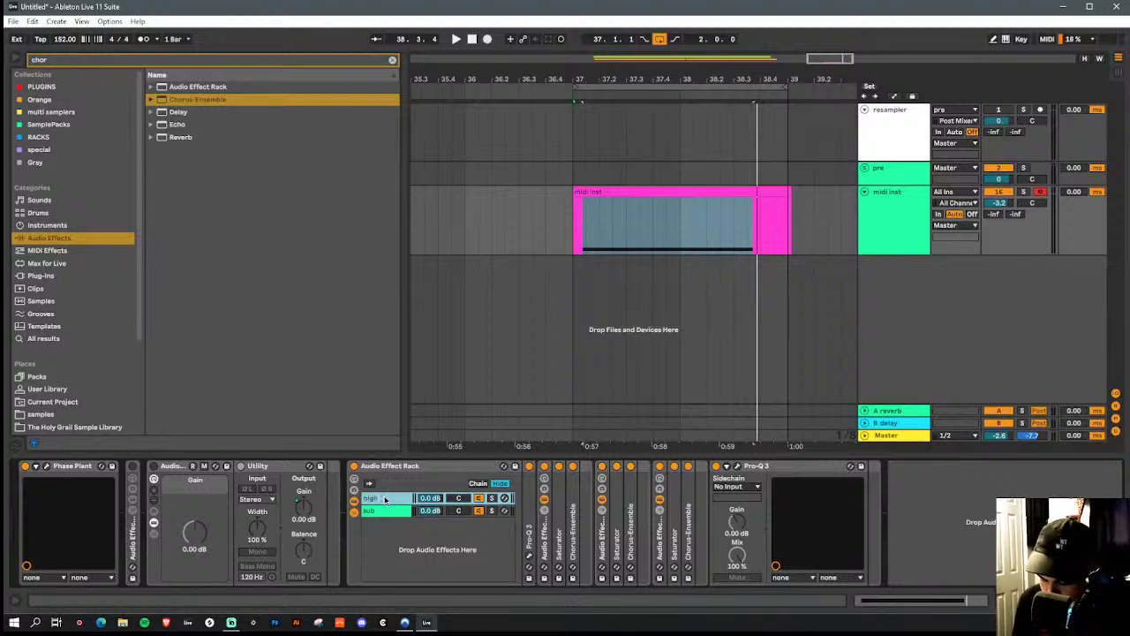
left_click(393, 514)
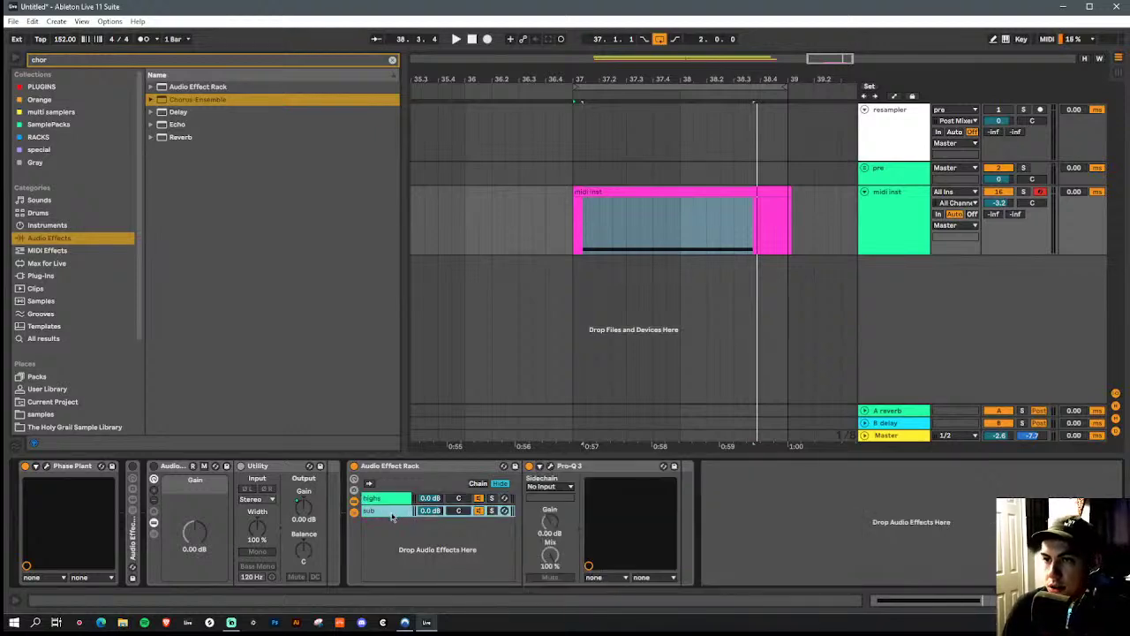
In the sub chain's Pro-Q 3, change the 120 Hz low cut to a high cut
left_click(551, 466)
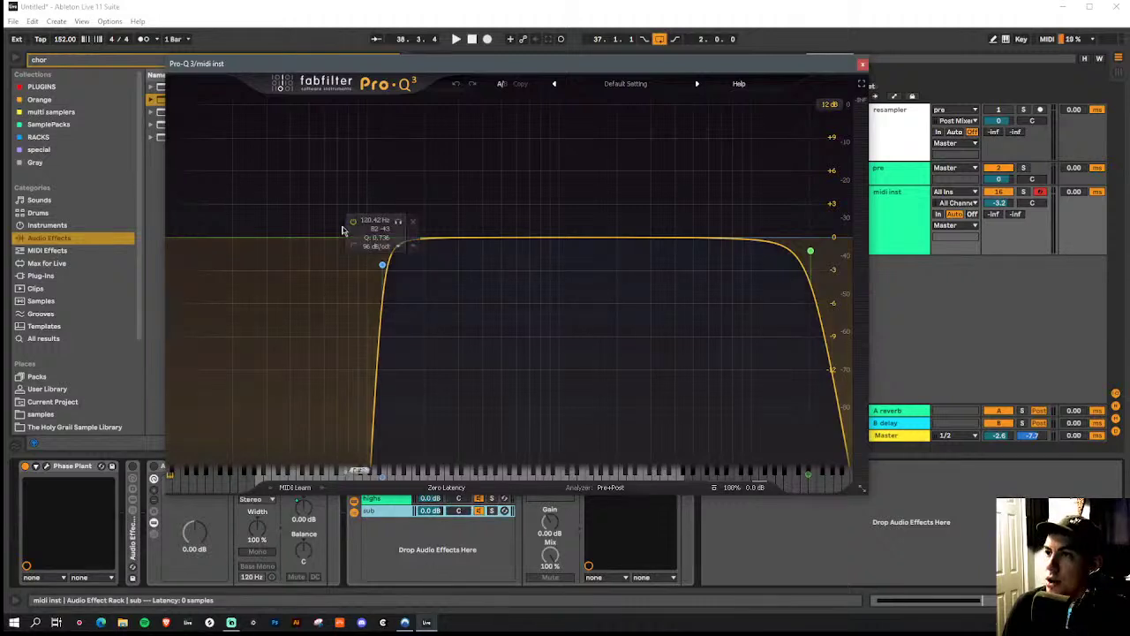
left_click(382, 265)
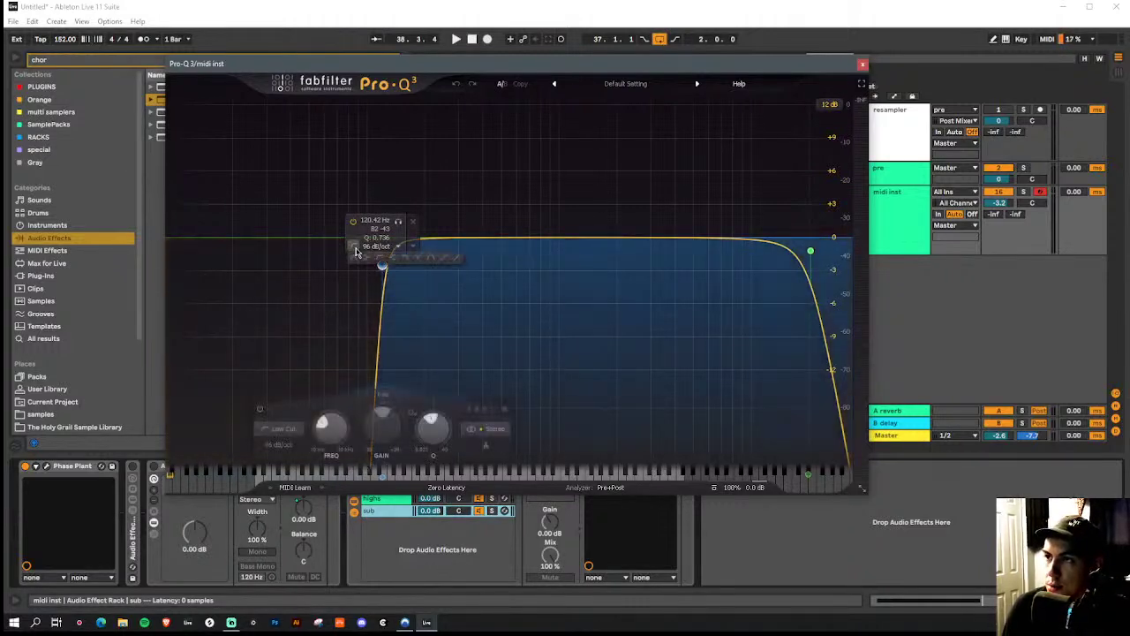
left_click(407, 261)
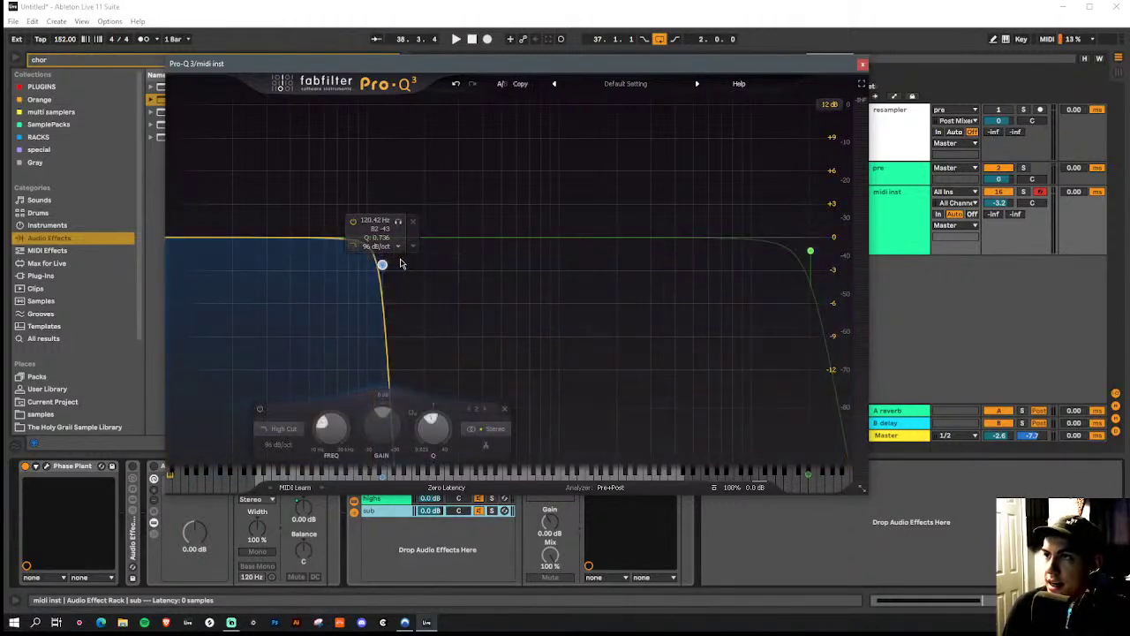
Change the upper high cut to a 96 dB/oct low cut at the bottom of the sub range and shift the remaining high cut slightly lower
mouse_move(812, 255)
left_click_drag(812, 254, 774, 256)
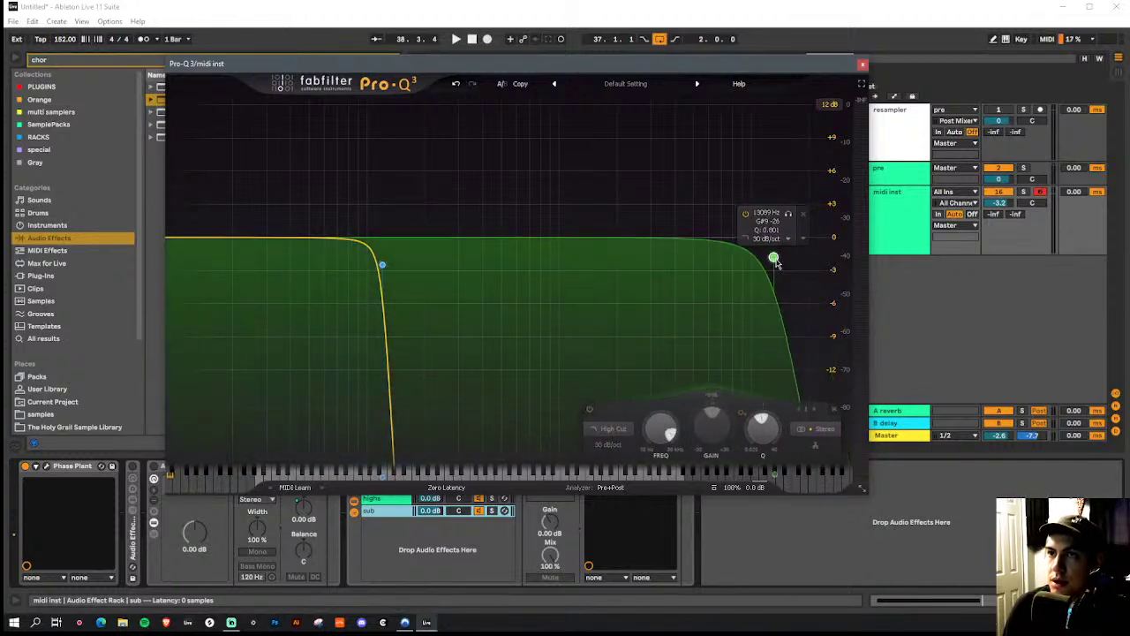
left_click(768, 252)
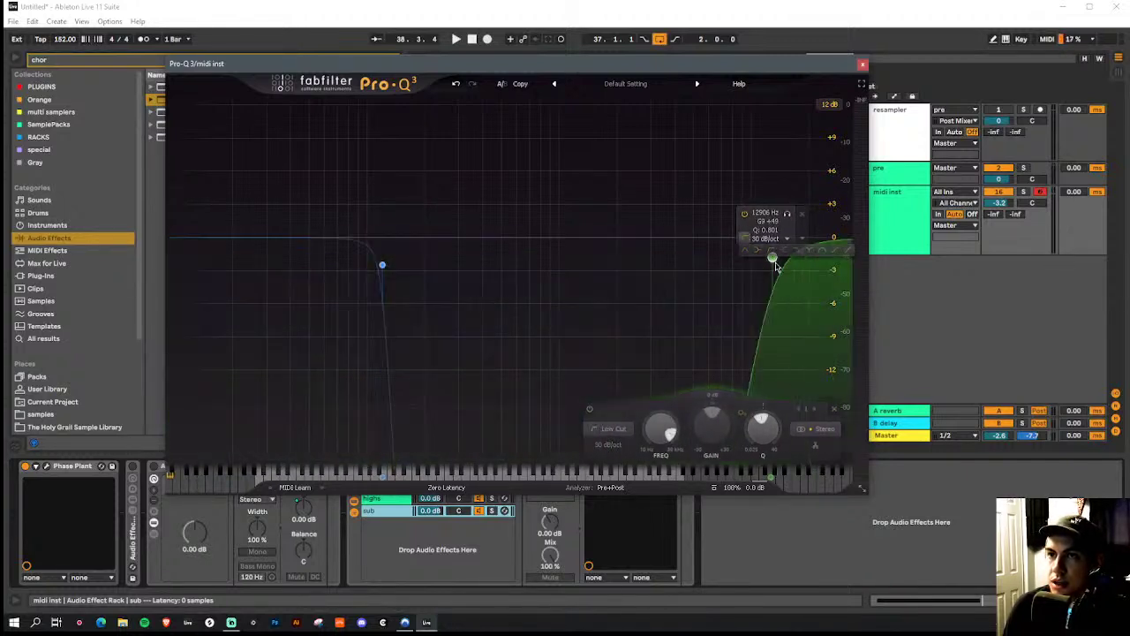
left_click_drag(767, 255, 245, 261)
scroll(228, 239, "up", 5)
scroll(228, 238, "down", 1)
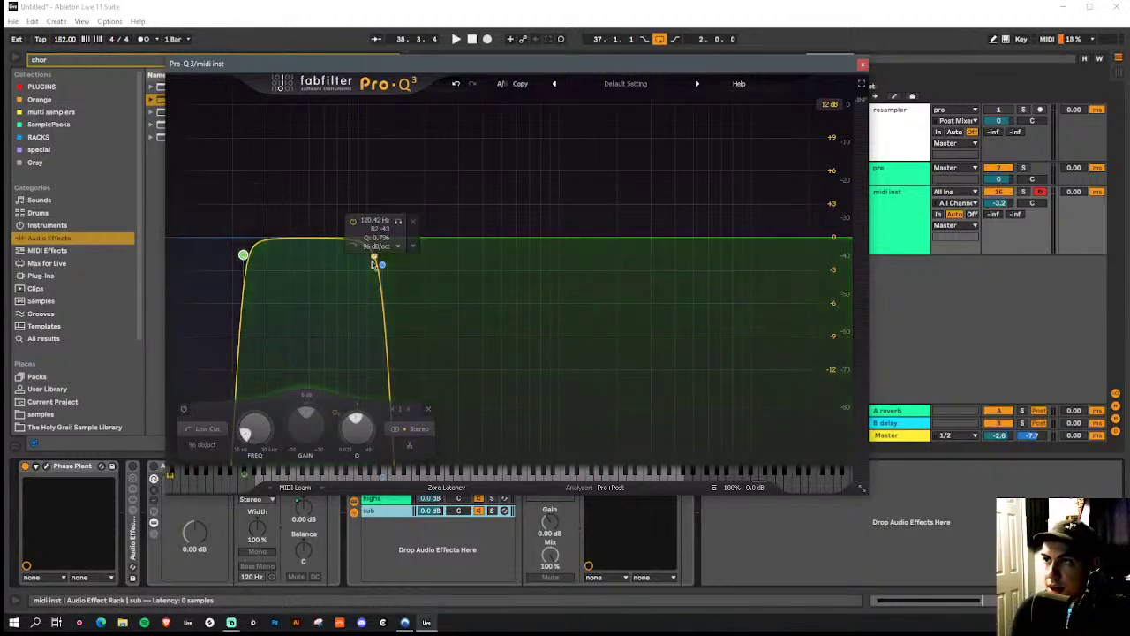
left_click_drag(382, 264, 374, 268)
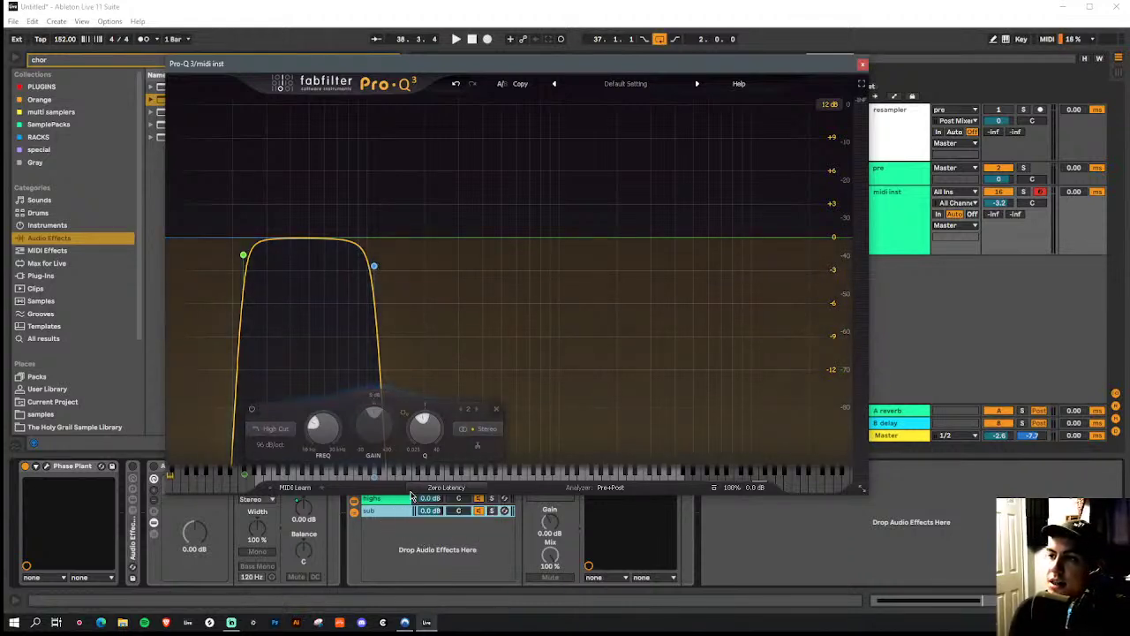
During playback, set the highs chain volume to -8.4 dB and add a bell boost of about 8.6 dB near 41 Hz in the sub chain's Pro-Q 3
left_click_drag(483, 65, 480, 49)
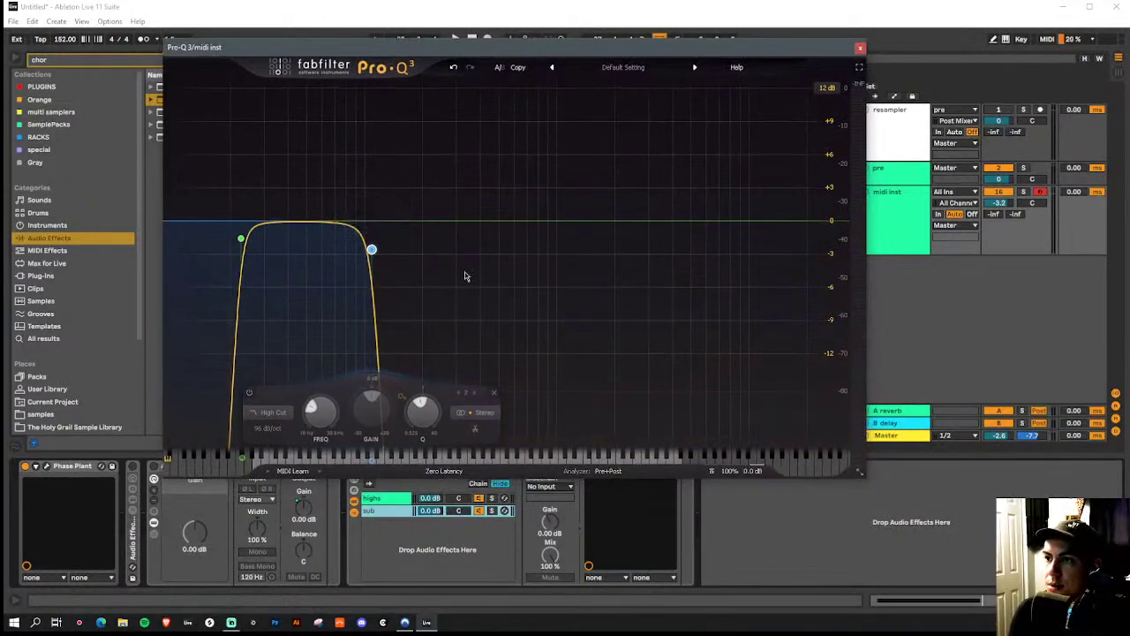
key("space")
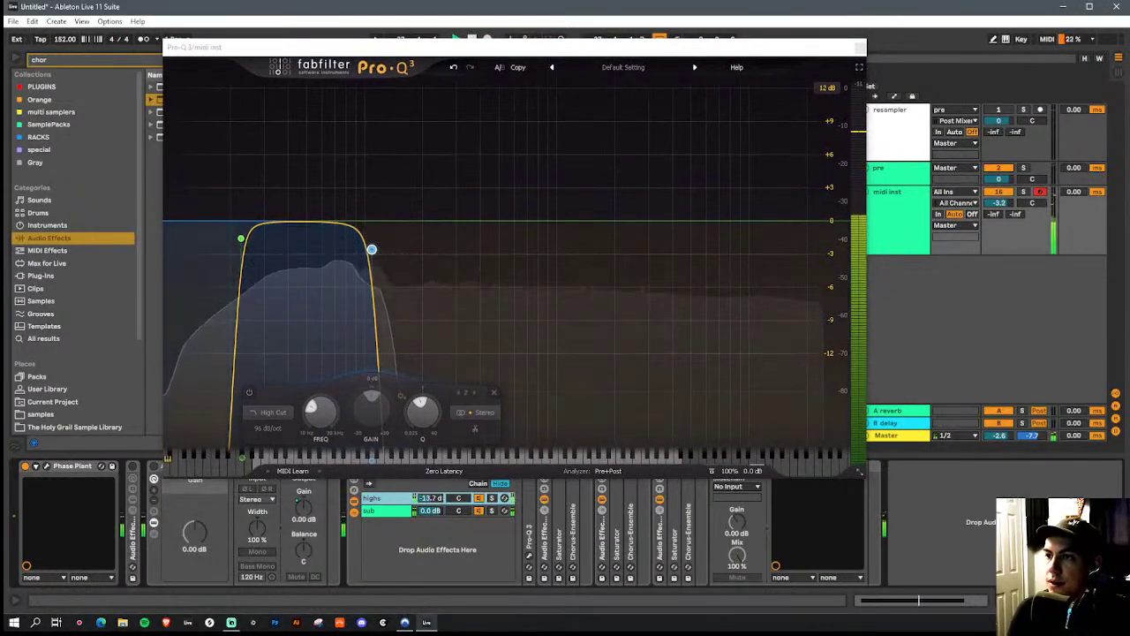
left_click_drag(310, 231, 299, 128)
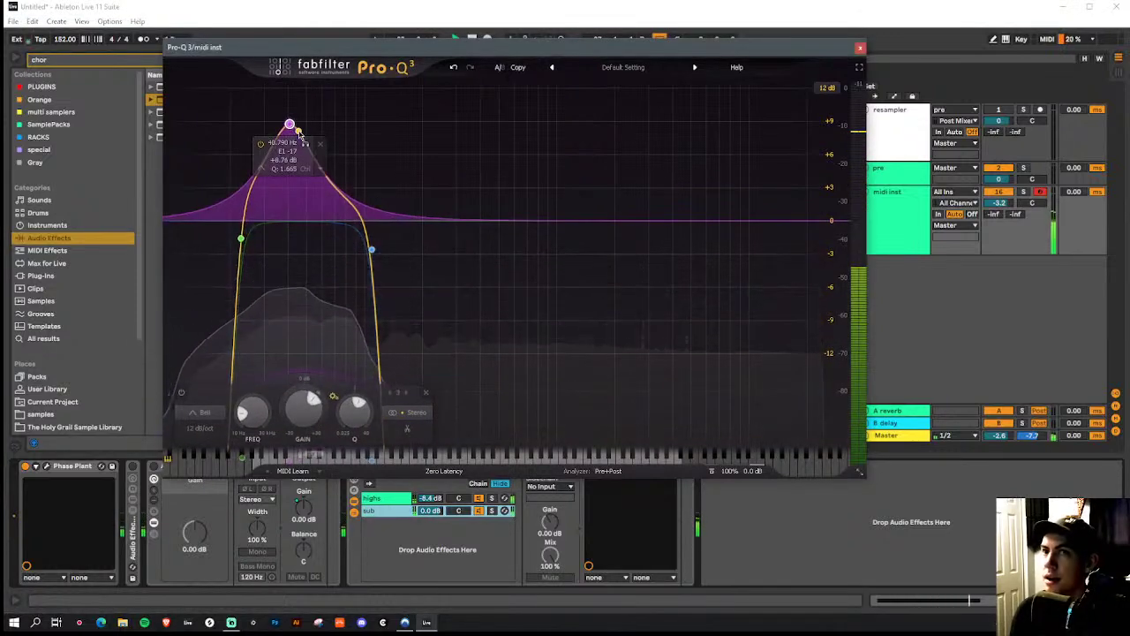
scroll(297, 132, "down", 2)
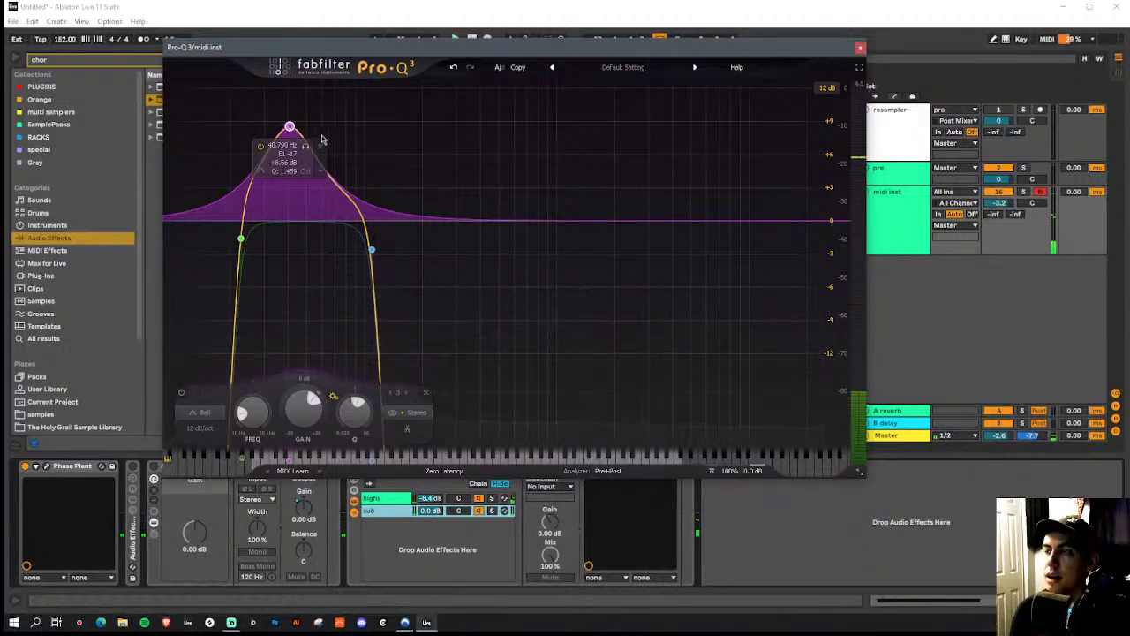
Reset the midi inst track volume to 0 dB and set the sub bell to about 10 dB near 42 Hz with Q about 1.05, closing Pro-Q 3
left_click(1003, 205)
key("Delete")
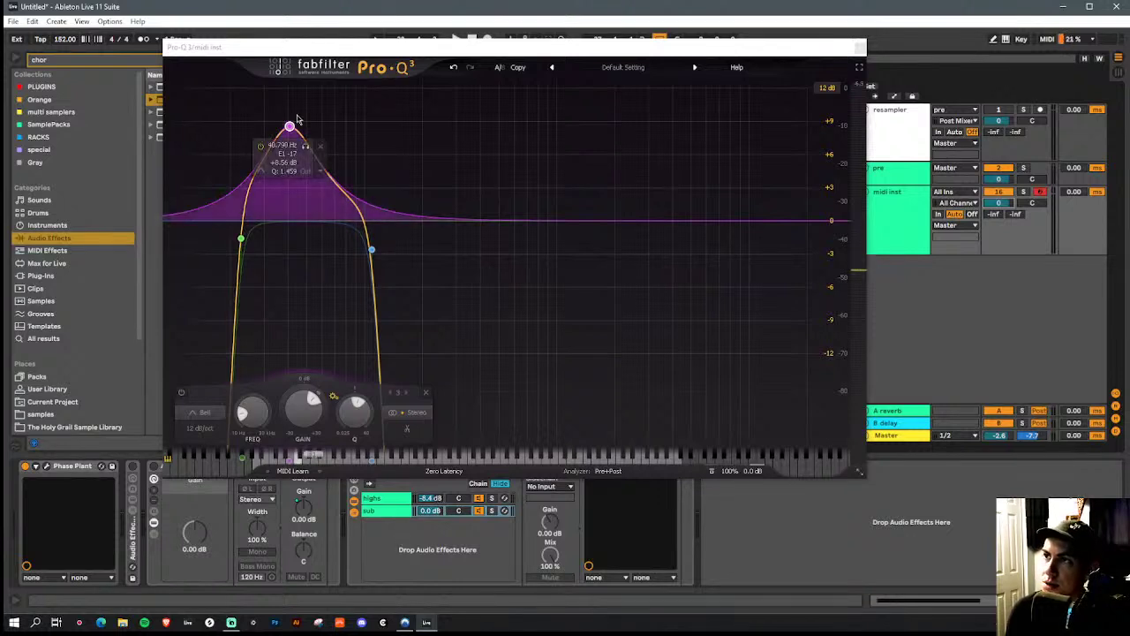
left_click_drag(289, 126, 292, 112)
scroll(293, 106, "down", 2)
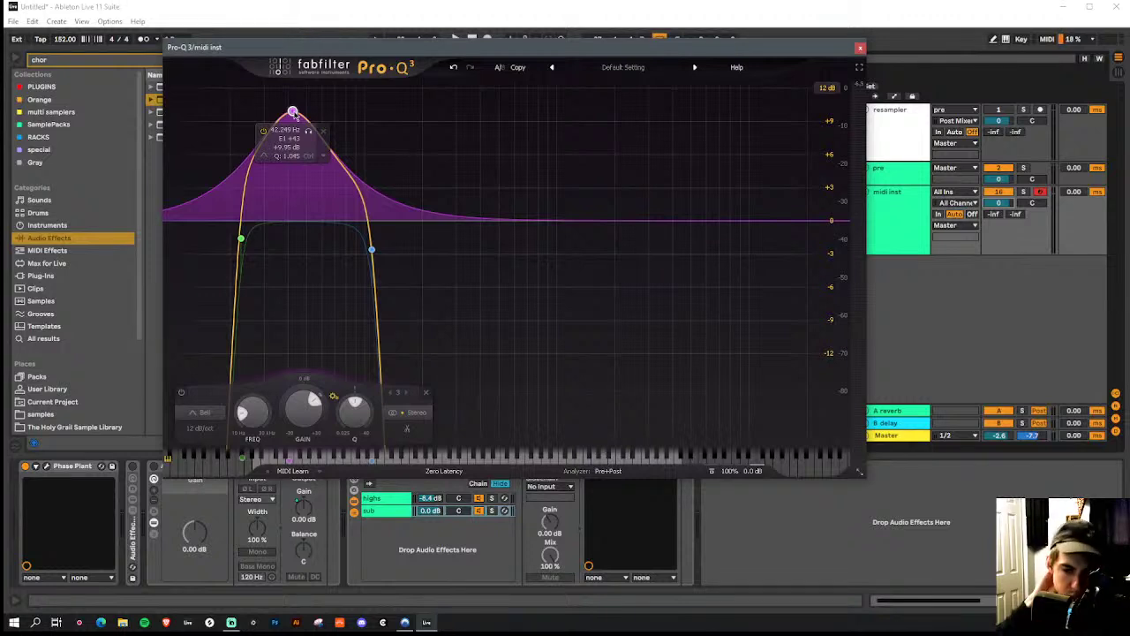
left_click(860, 47)
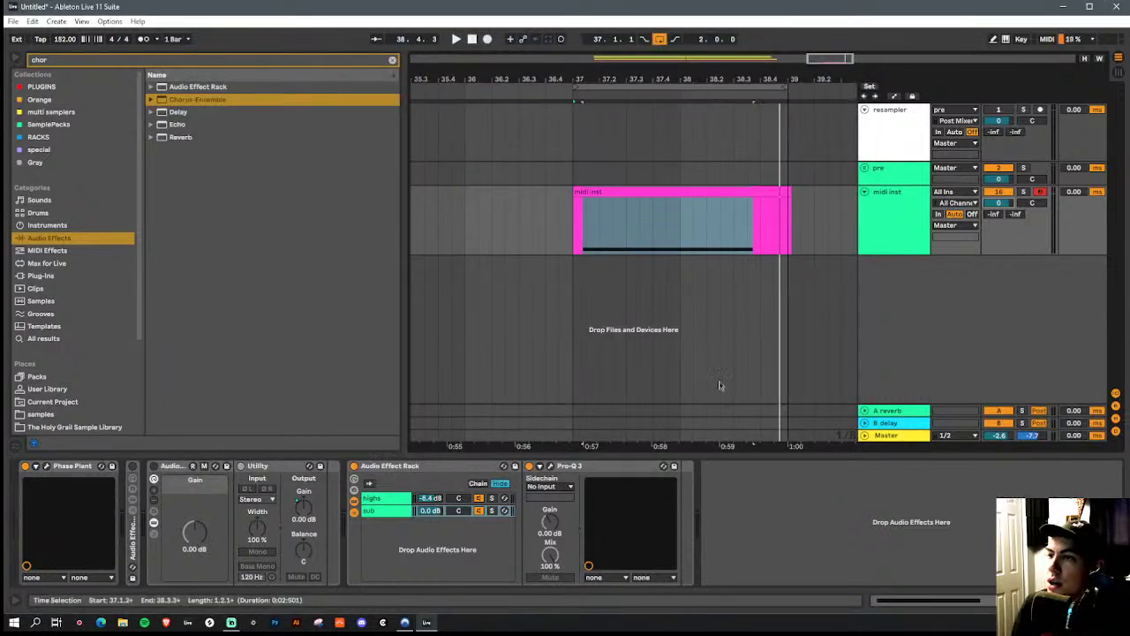
Collapse the effect rack containing Utility between the collapsed rack and the highs/sub rack on the midi inst track
left_click(391, 511)
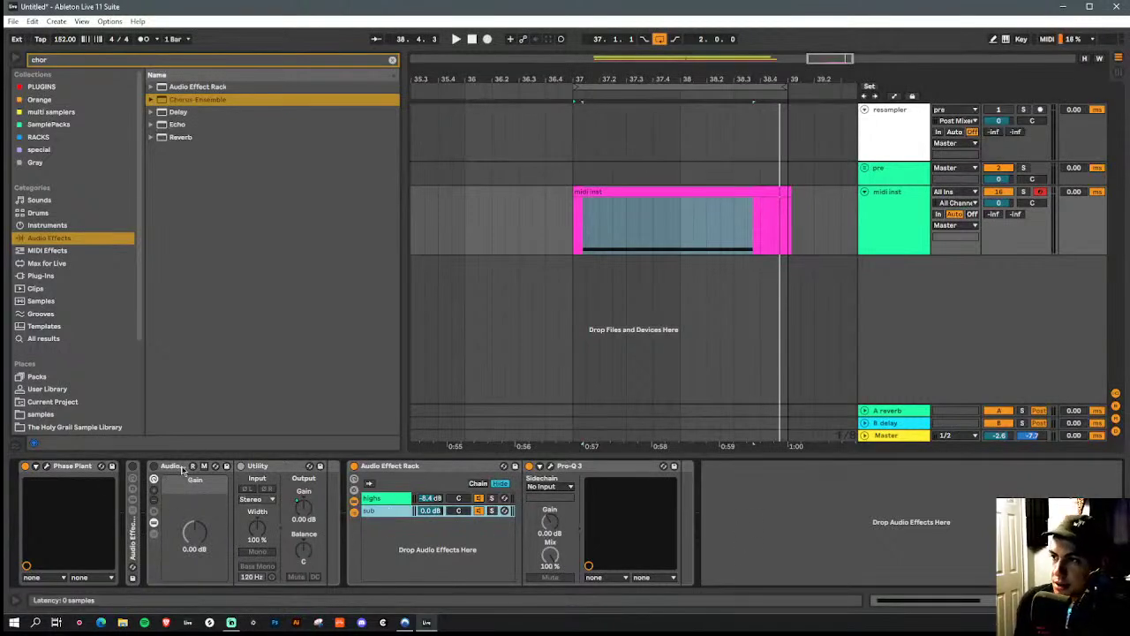
left_click(185, 467)
key("Delete")
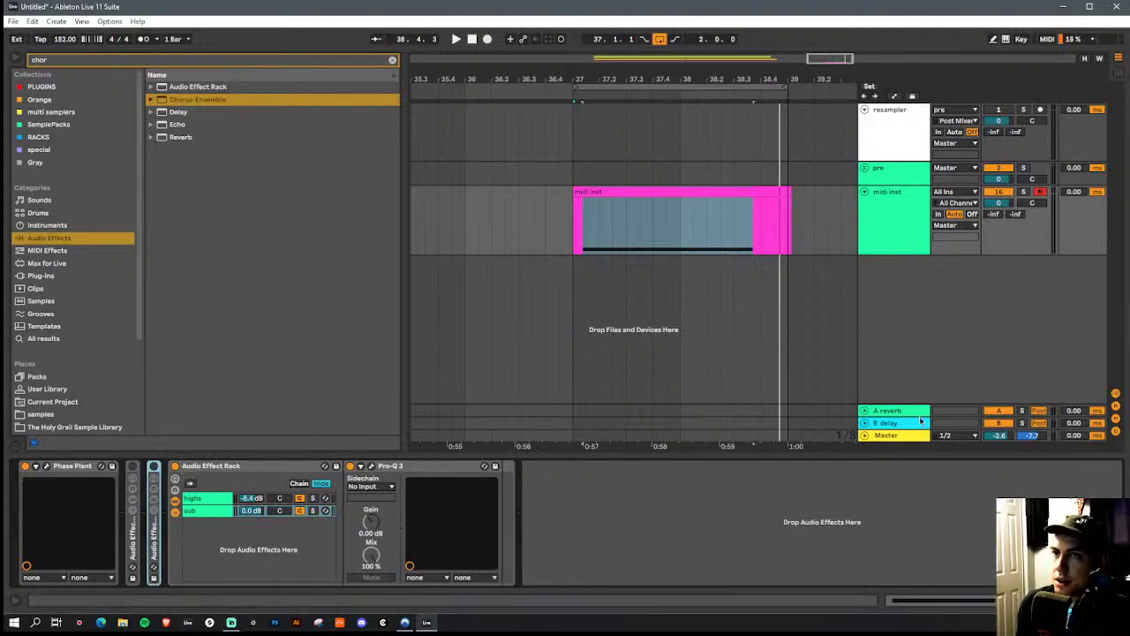
Group Phase Plant into an Instrument Rack, show its chain list, and rename the Phase Plant chain to top
left_click(87, 467)
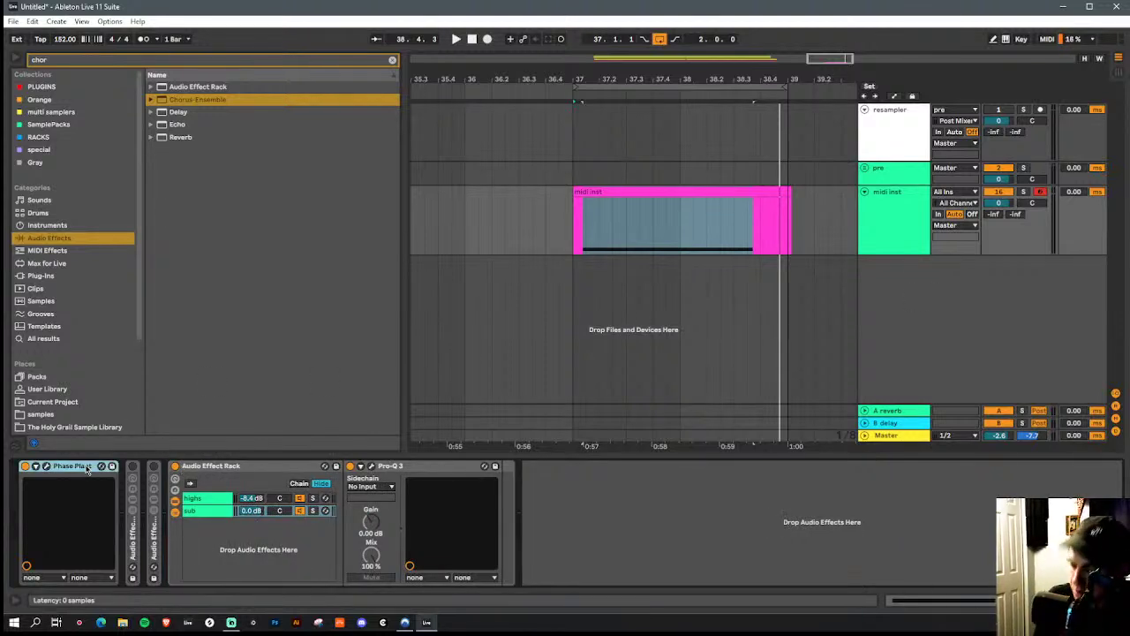
key("ctrl+g")
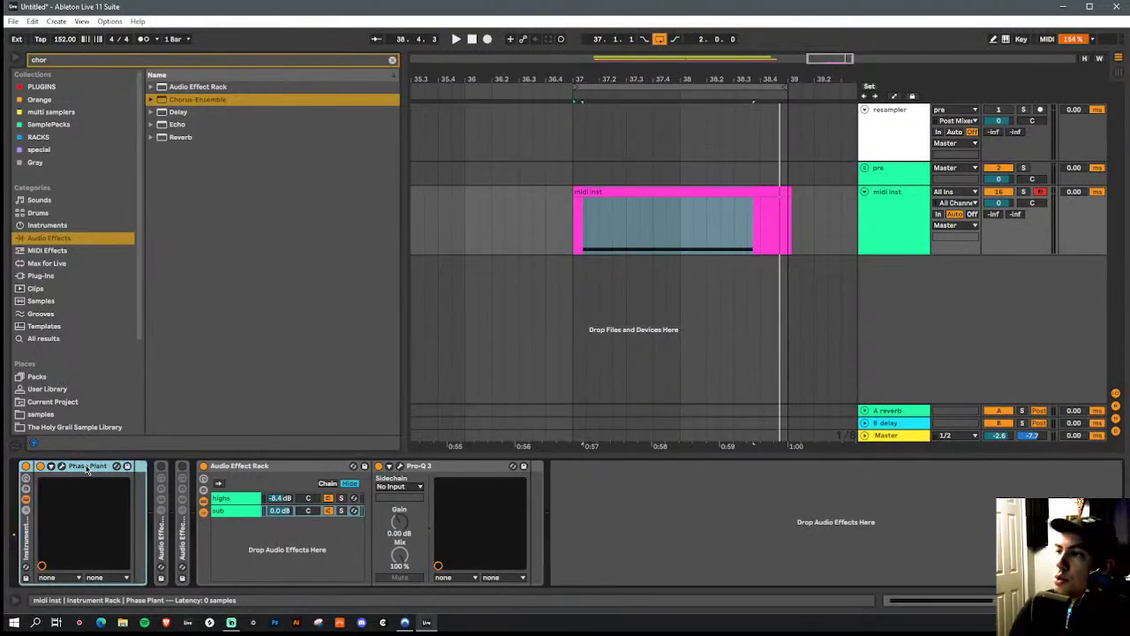
left_click(26, 513)
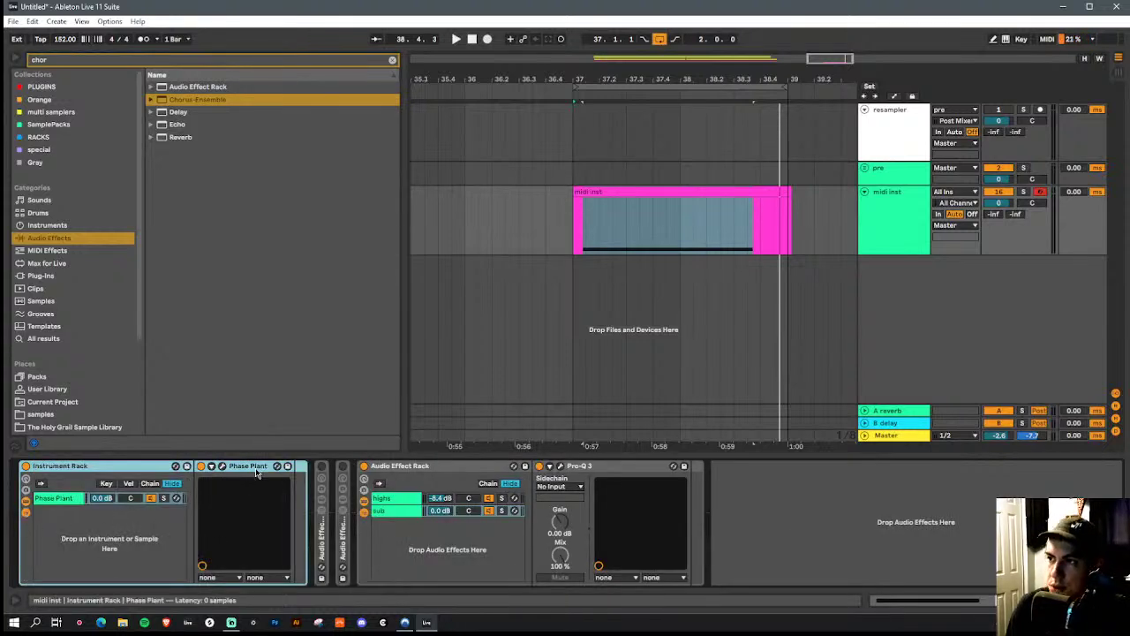
left_click(252, 521)
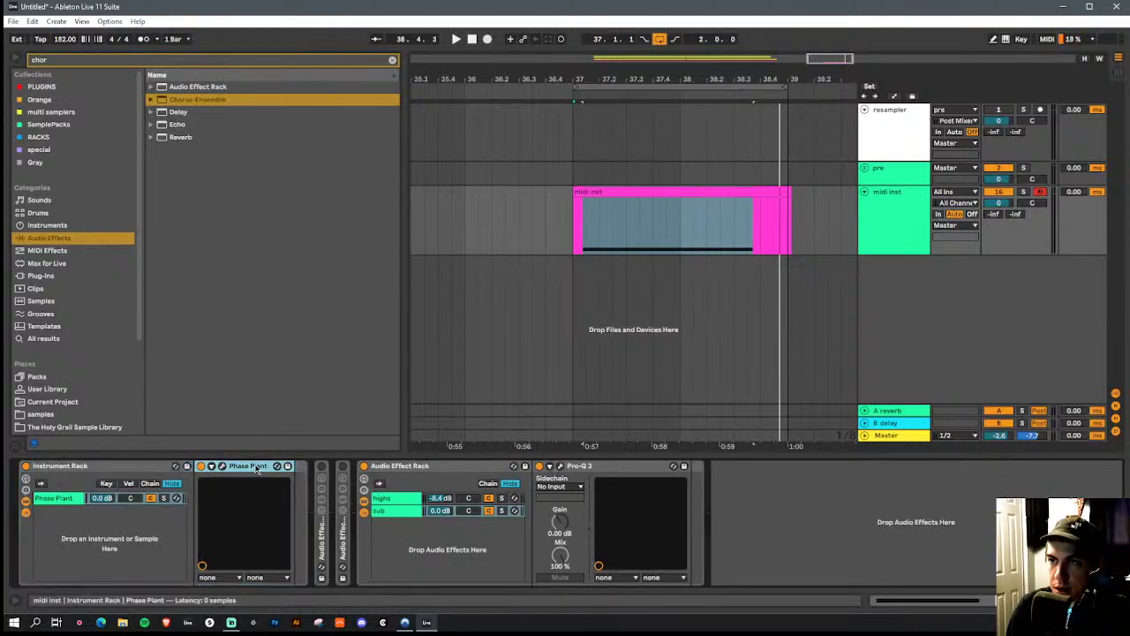
left_click(66, 499)
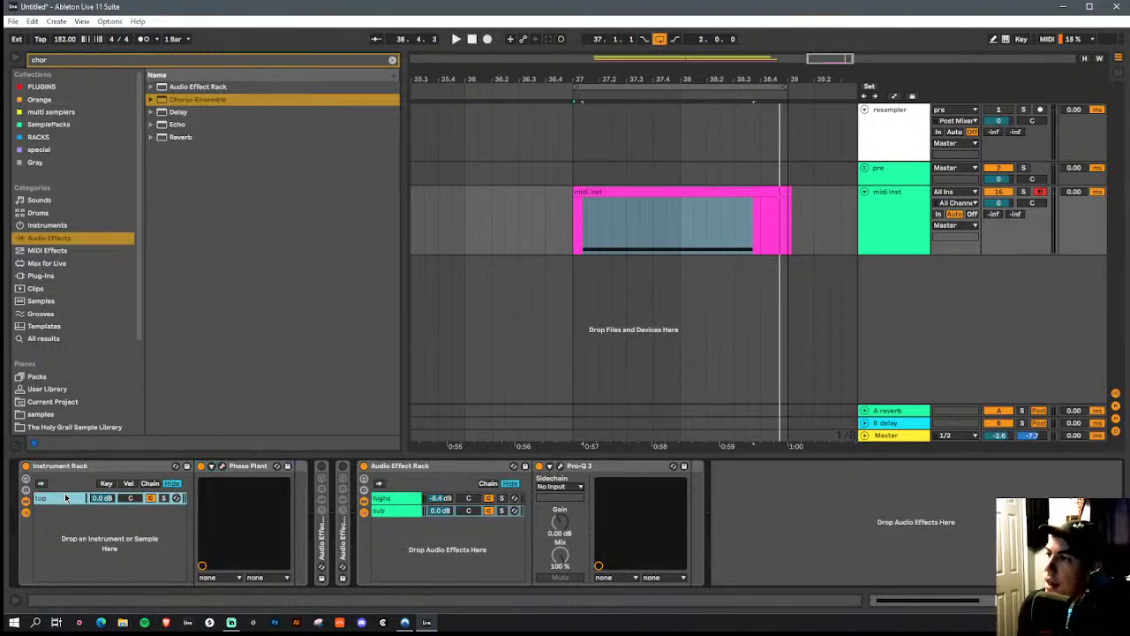
Search the plug-ins for "phase" and add the VST3 Phase Plant as a second chain in the Instrument Rack
left_click(188, 64)
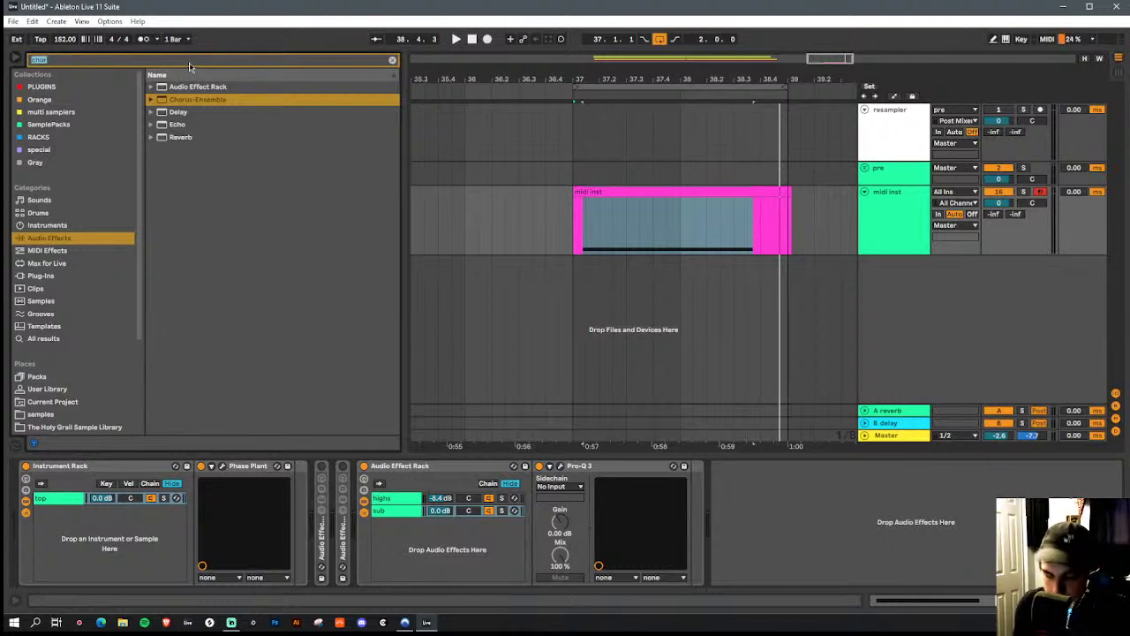
key("BackSpace")
type("phase")
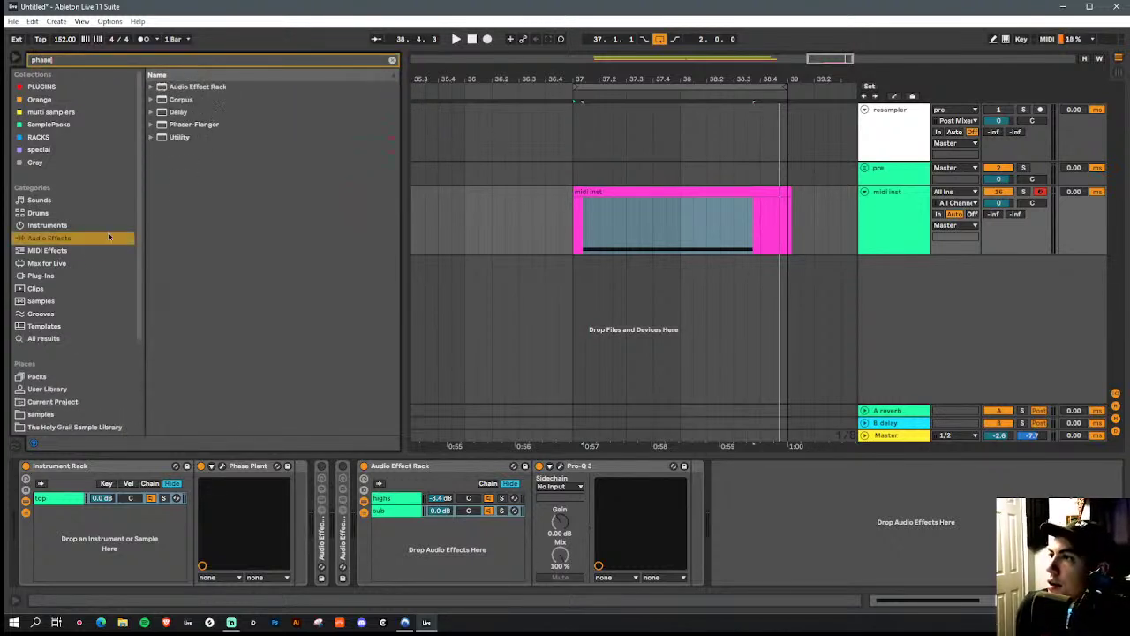
left_click(44, 277)
left_click_drag(209, 205, 147, 533)
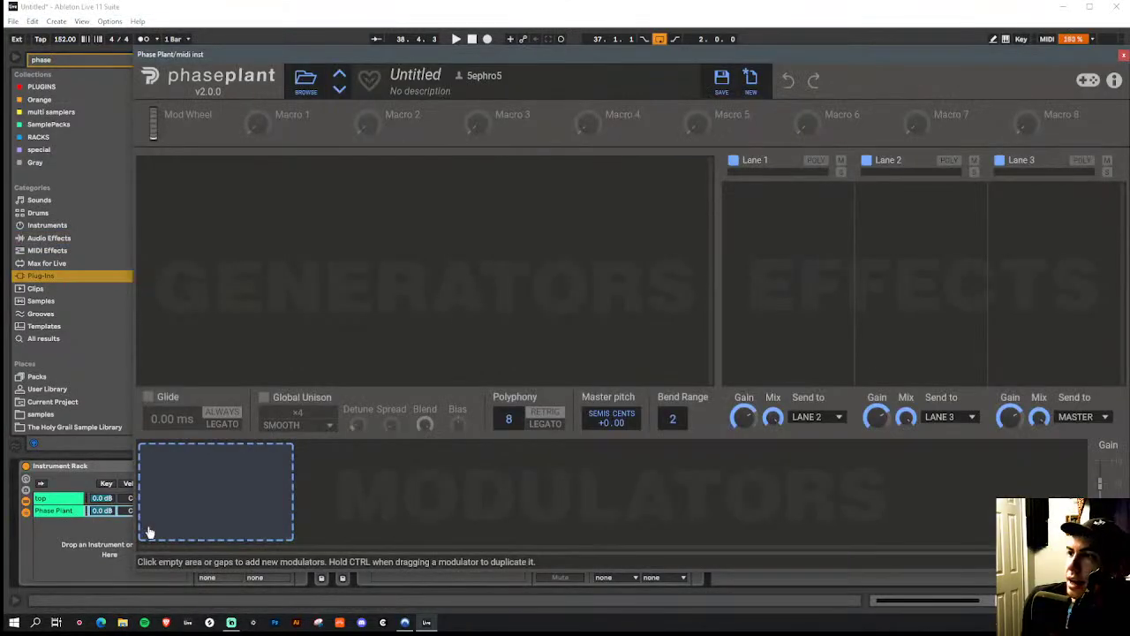
In the new Phase Plant, add an analog sine oscillator with about 51 ms release, and rename its chain to sub
left_click(337, 178)
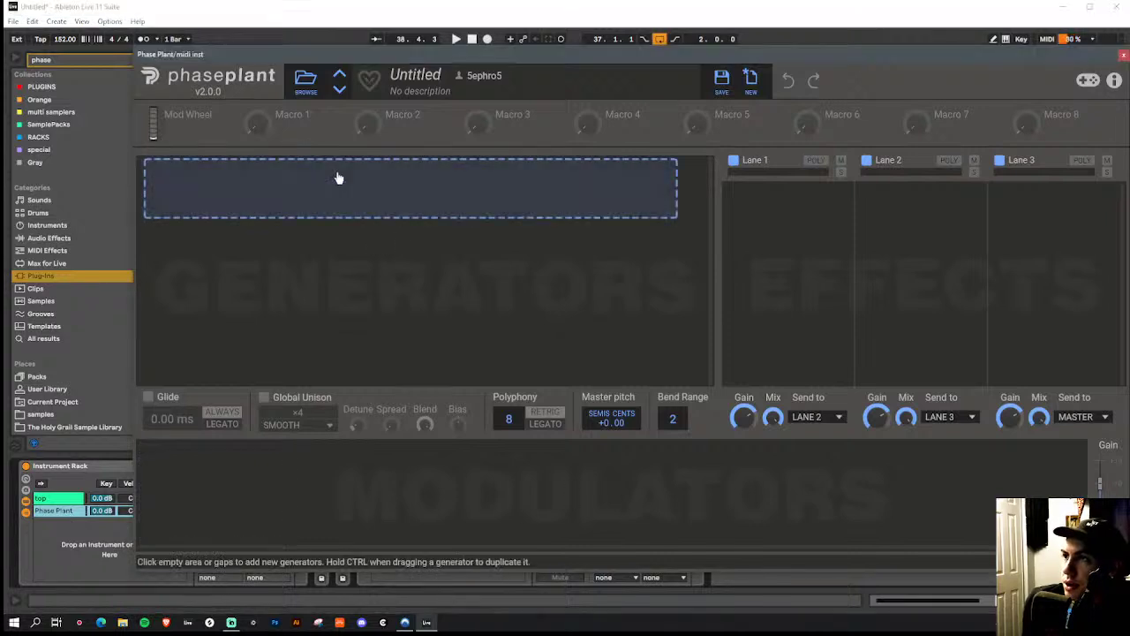
left_click(362, 222)
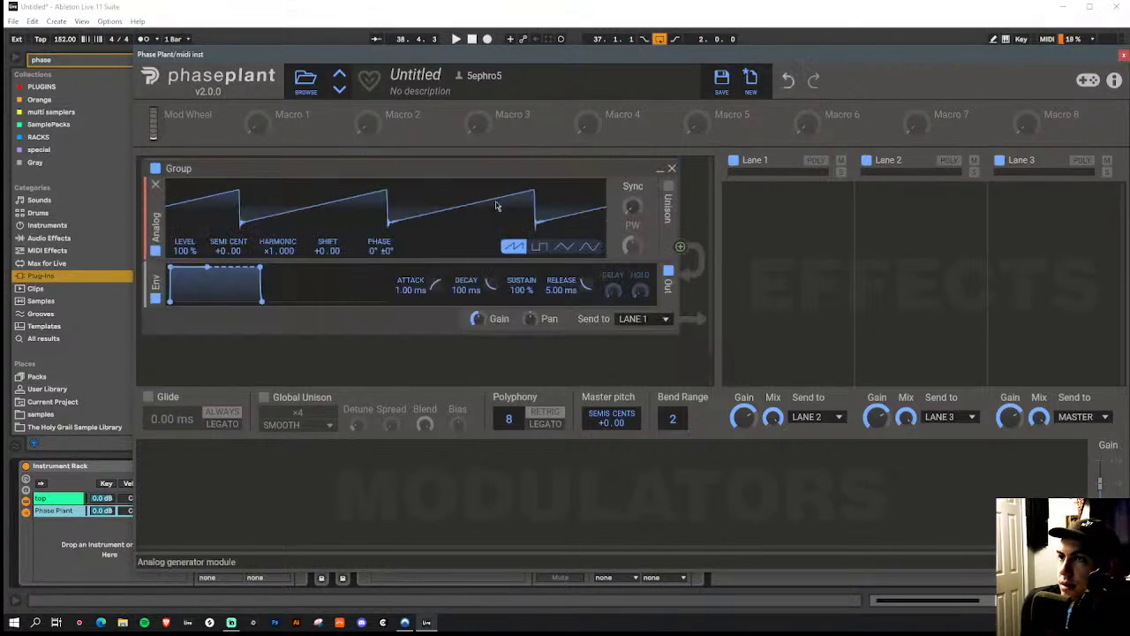
left_click(590, 247)
left_click_drag(261, 300, 276, 302)
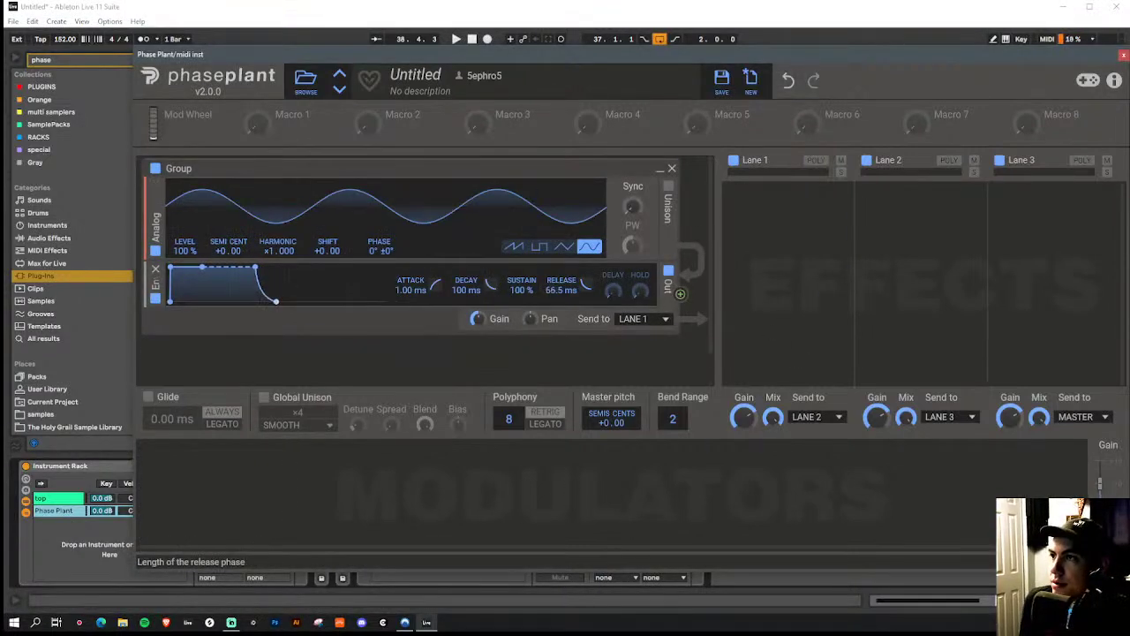
left_click(1124, 55)
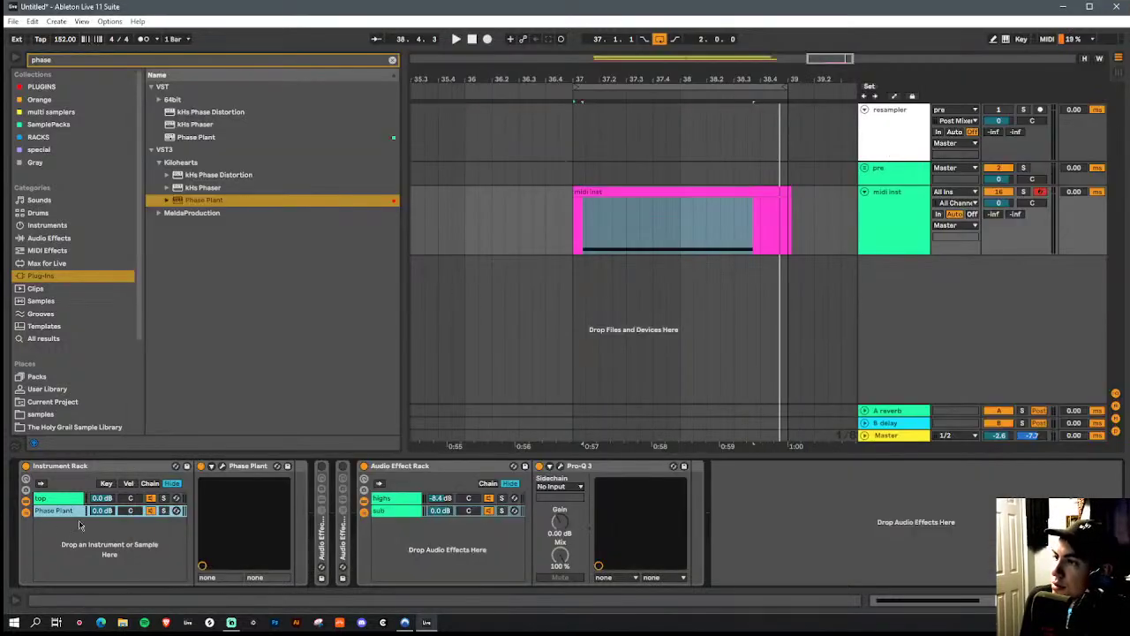
key("ctrl+r")
key("BackSpace")
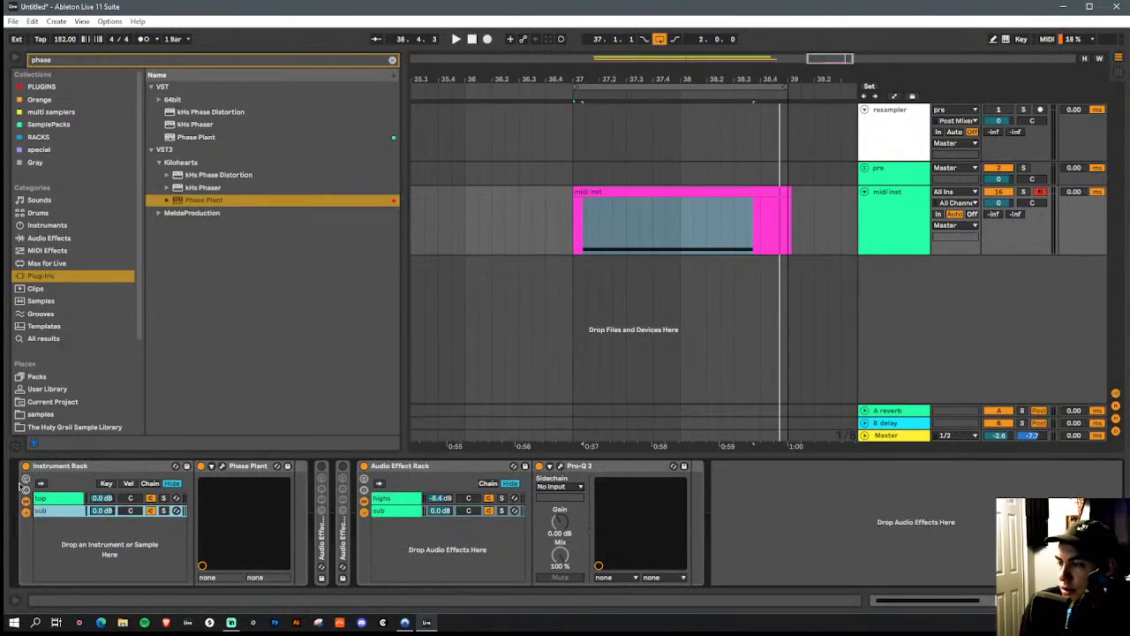
Delete the sub chain from the Audio Effect Rack, keeping only the highs chain
left_click(525, 481)
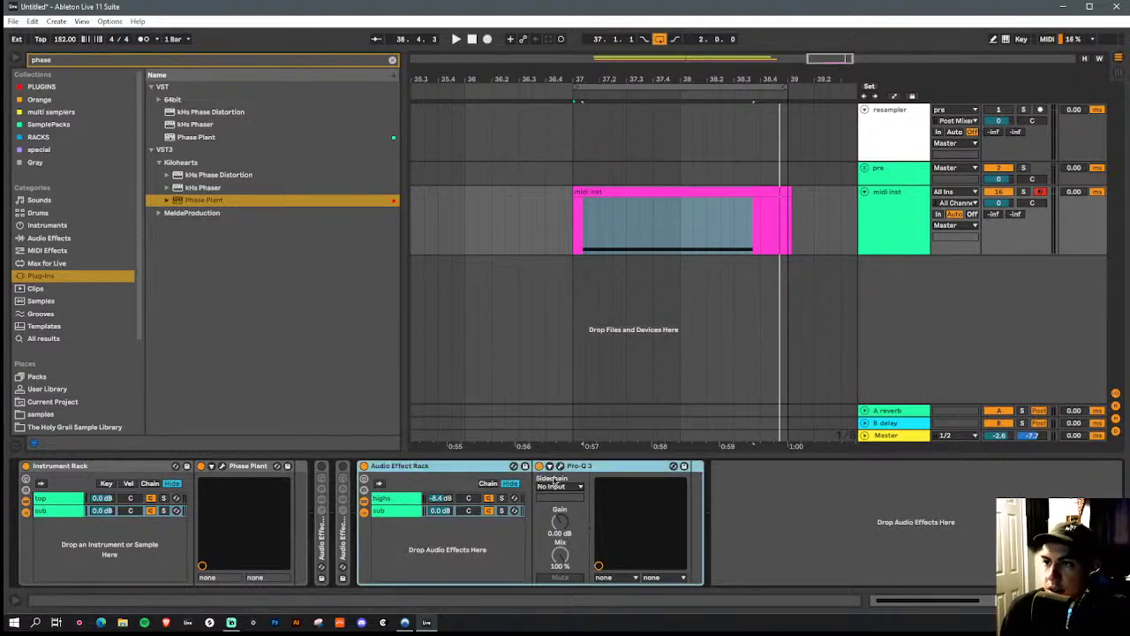
left_click(392, 499)
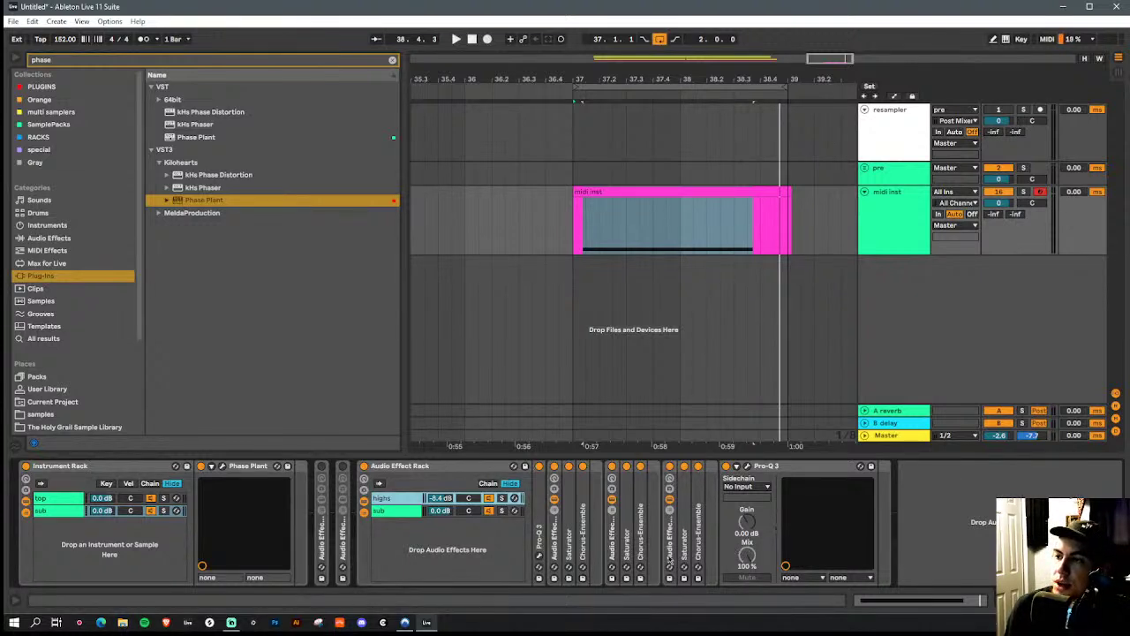
left_click(397, 513)
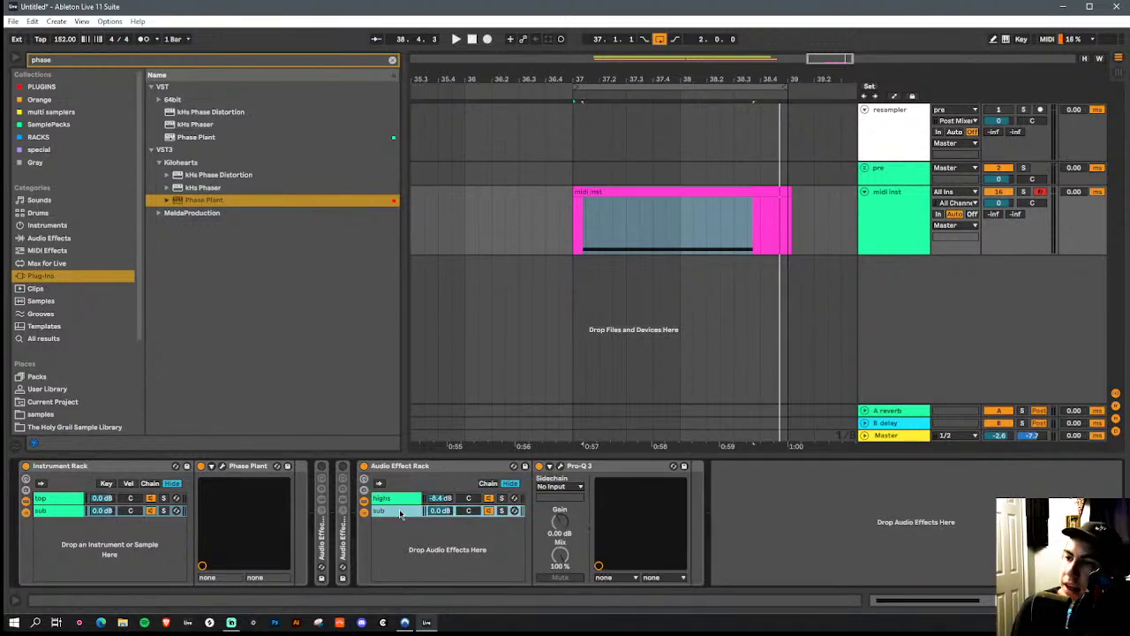
key("Delete")
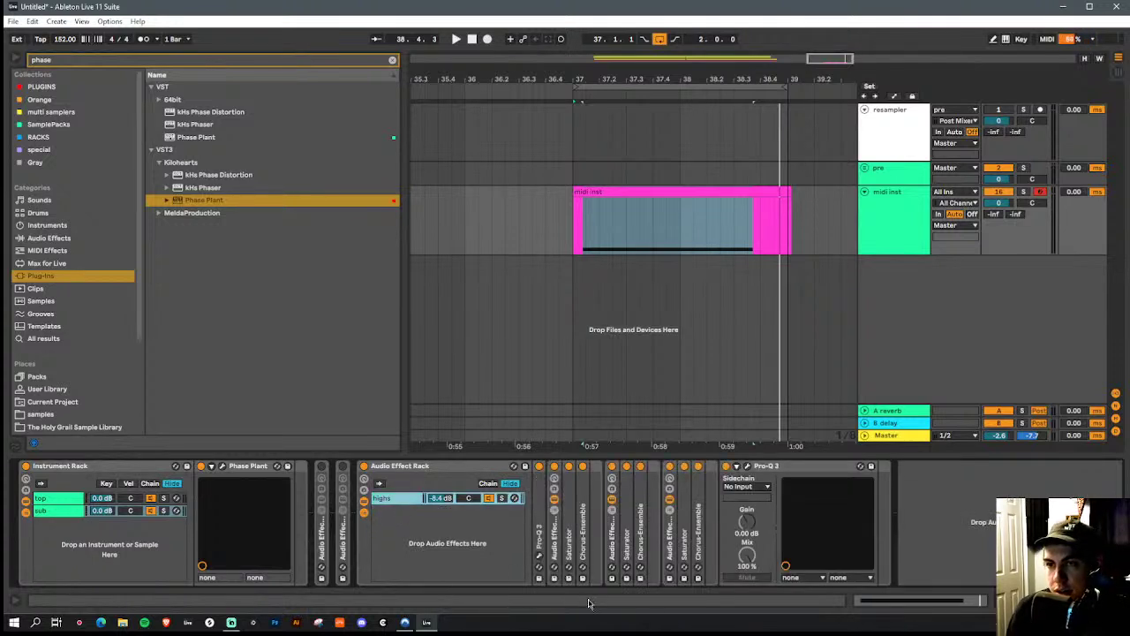
Move the Audio Effect Rack with the highs chain into the Instrument Rack's top chain, directly after Phase Plant
left_click(421, 470)
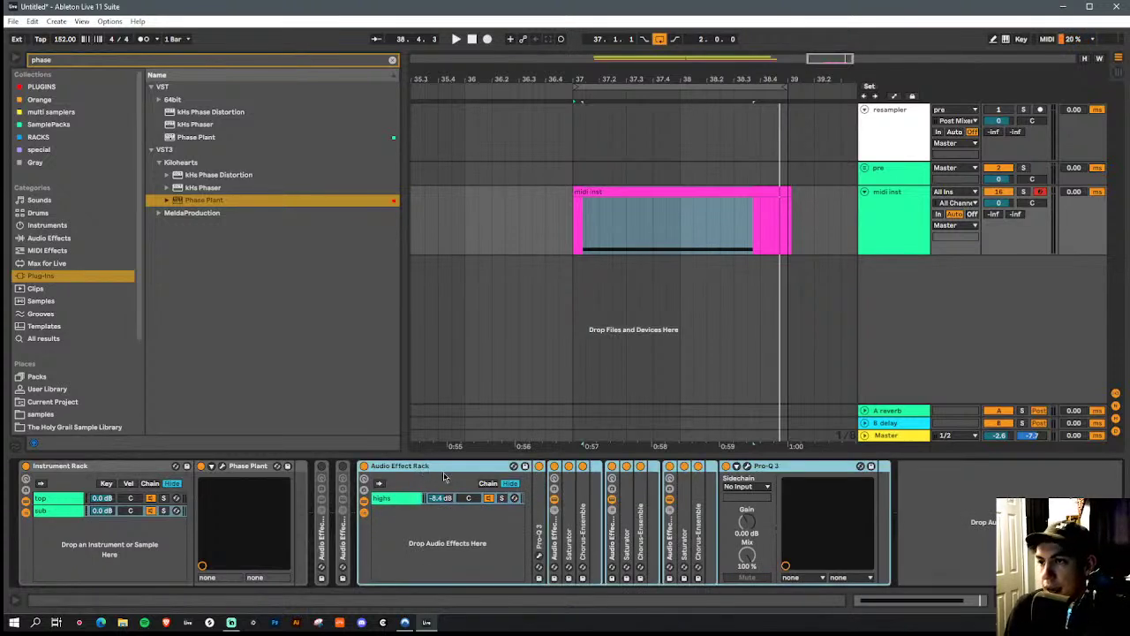
left_click(33, 498)
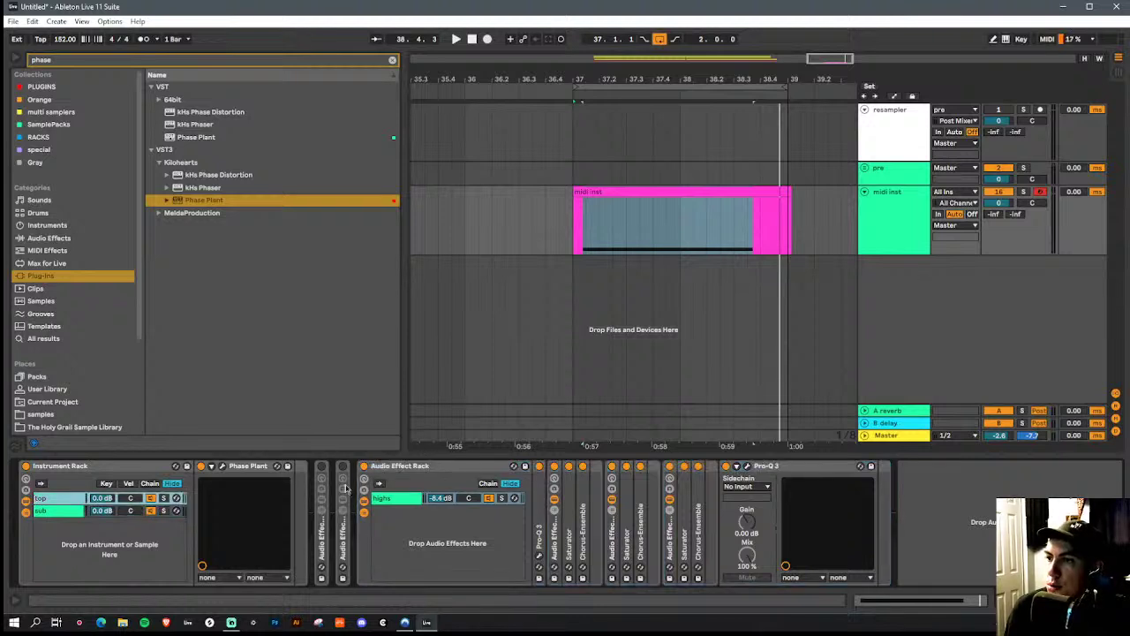
left_click(416, 469)
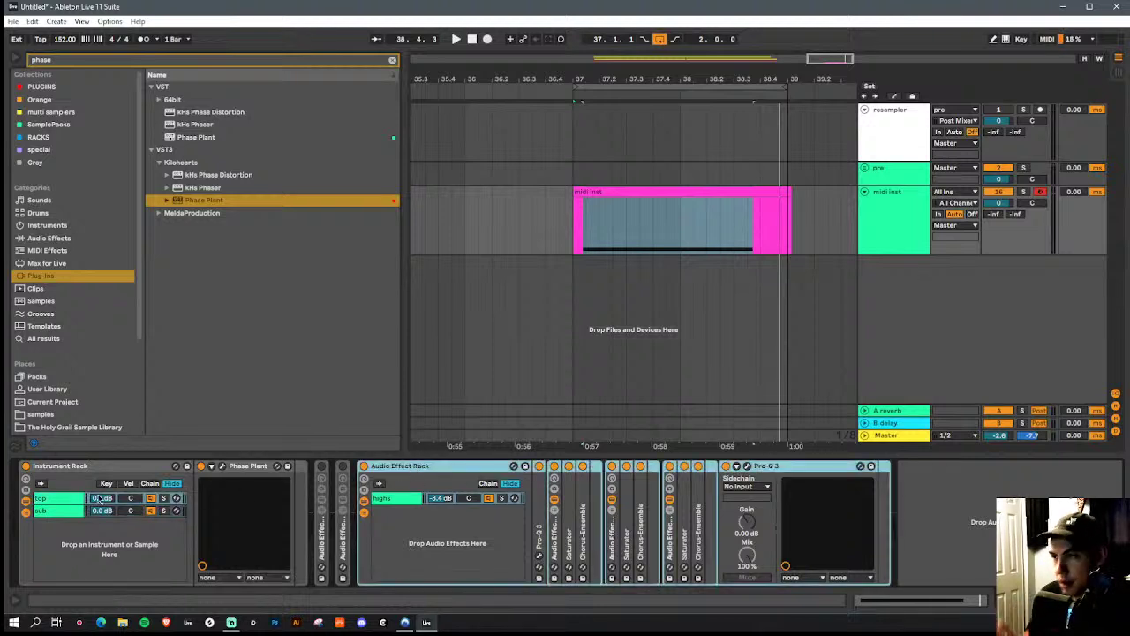
left_click_drag(398, 469, 318, 520)
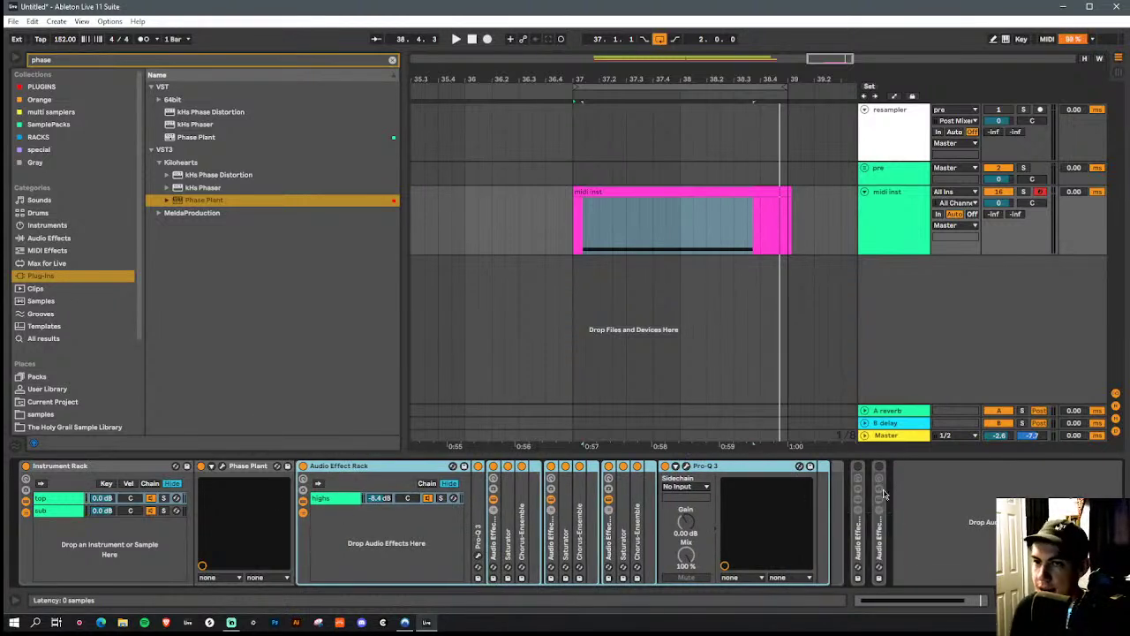
Select the Instrument Rack's sub chain and play the loop to audition the top and sub layers together
left_click(61, 513)
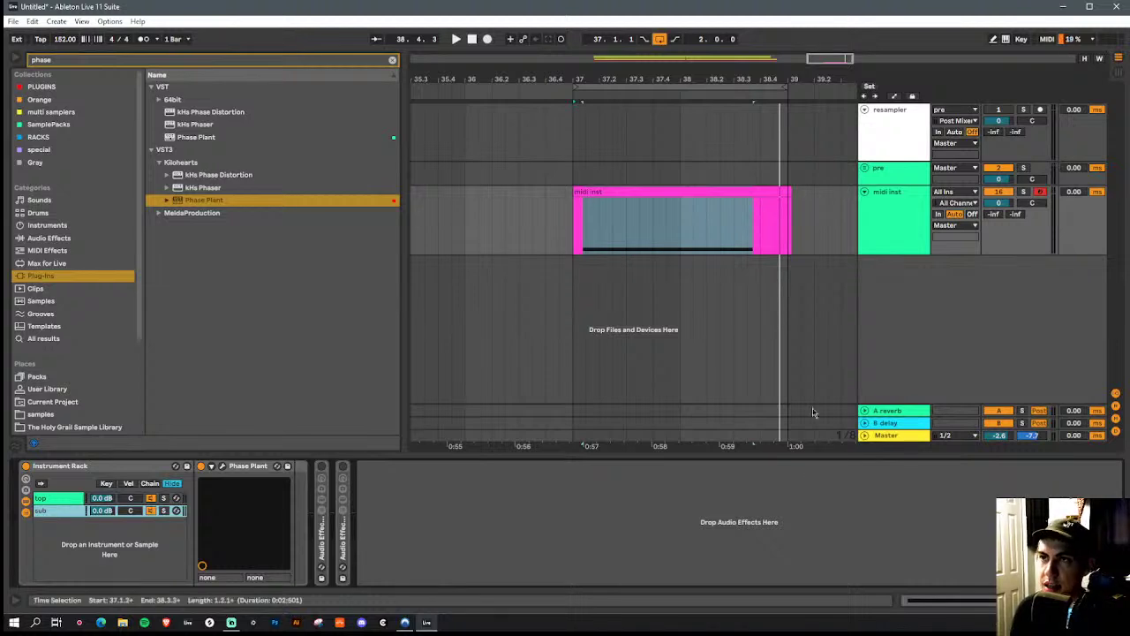
key("space")
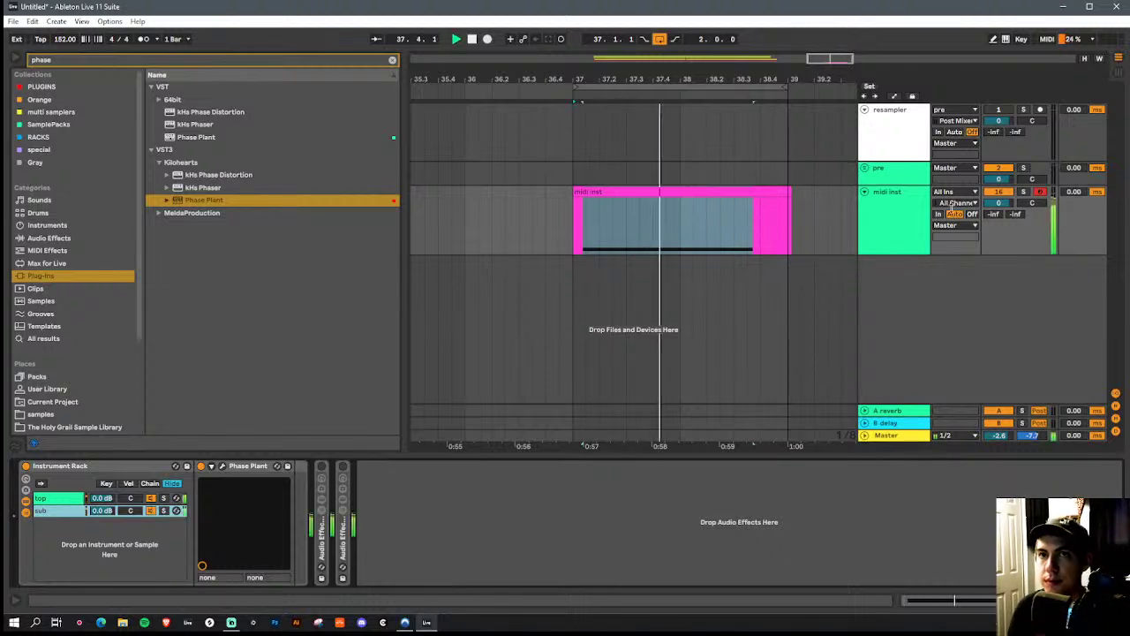
key("space")
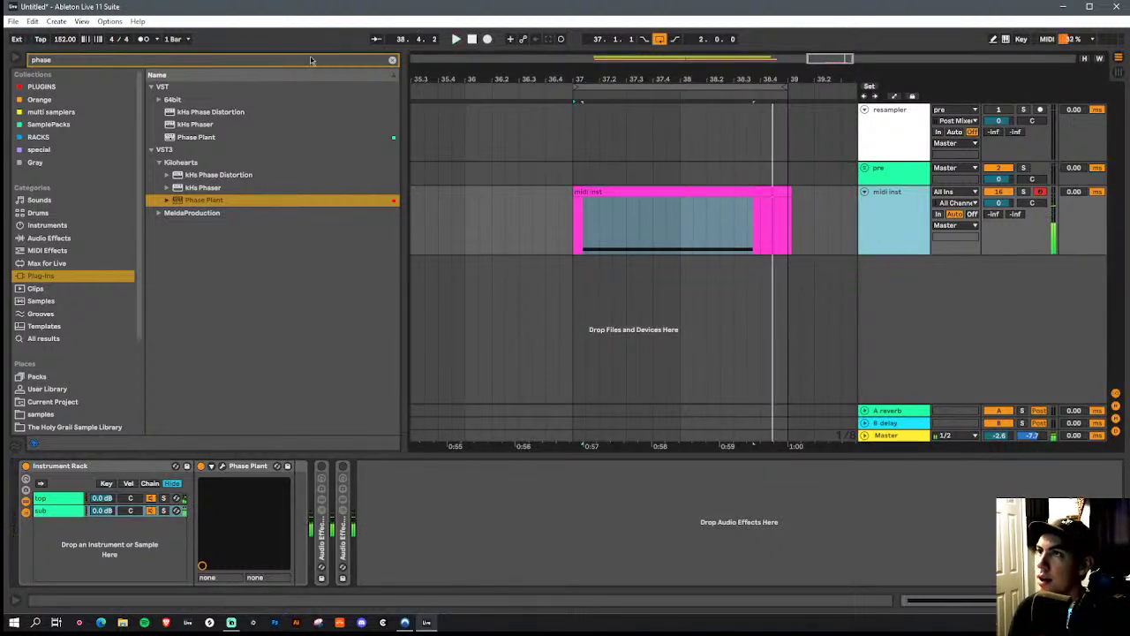
Add FabFilter Pro-Q 3 at the end of the midi inst track and play the loop to examine the combined spectrum
left_click(310, 59)
type("pro q")
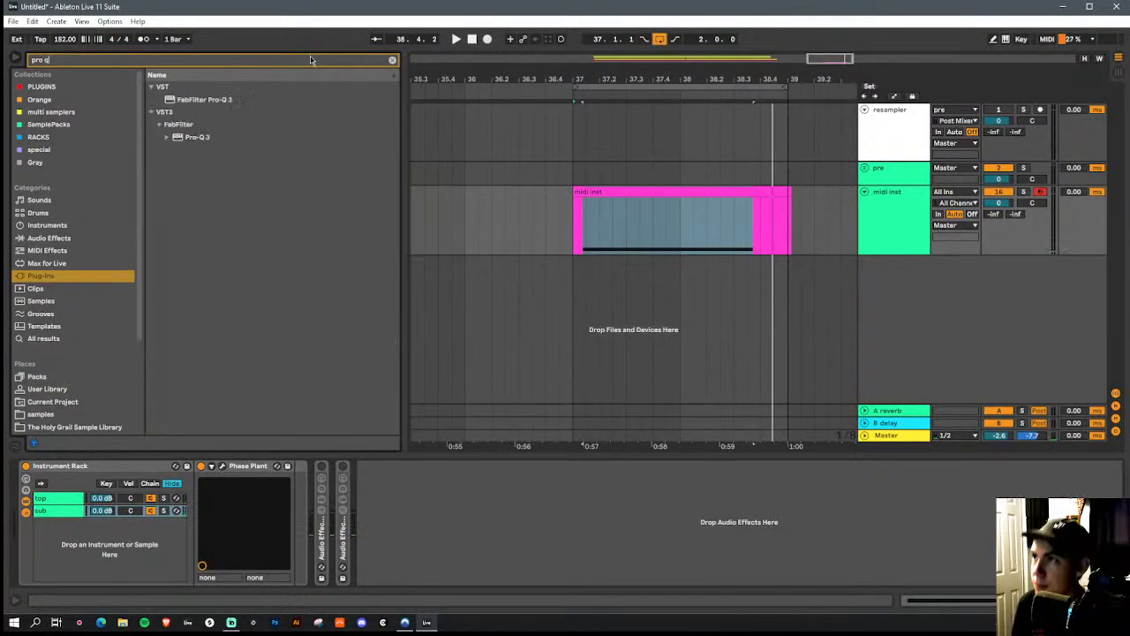
left_click(202, 102)
double_click(199, 102)
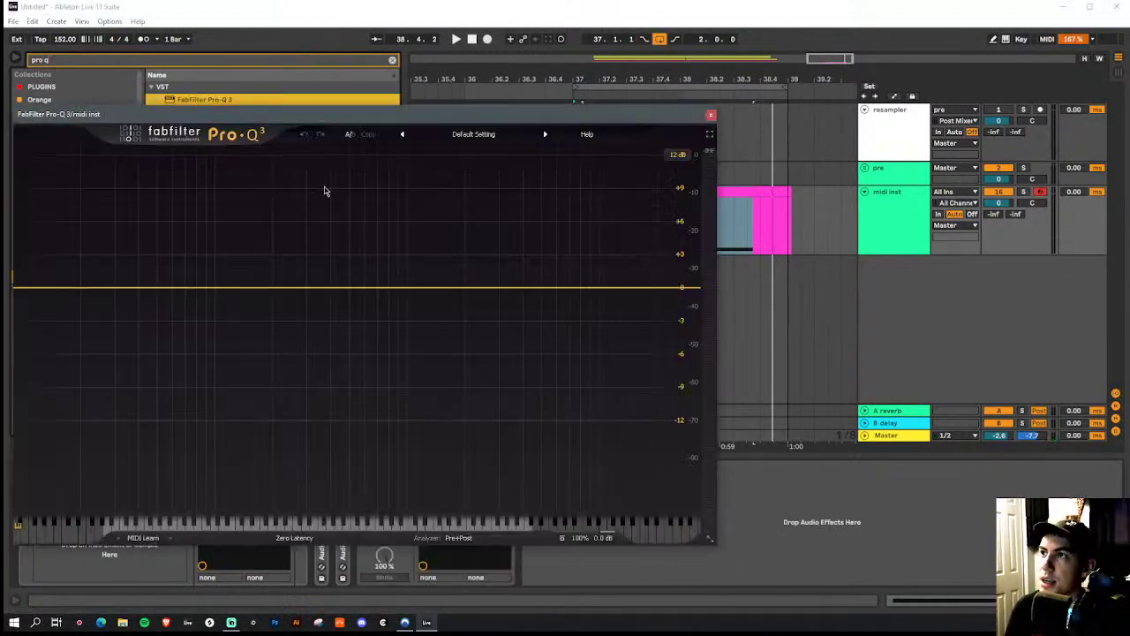
key("space")
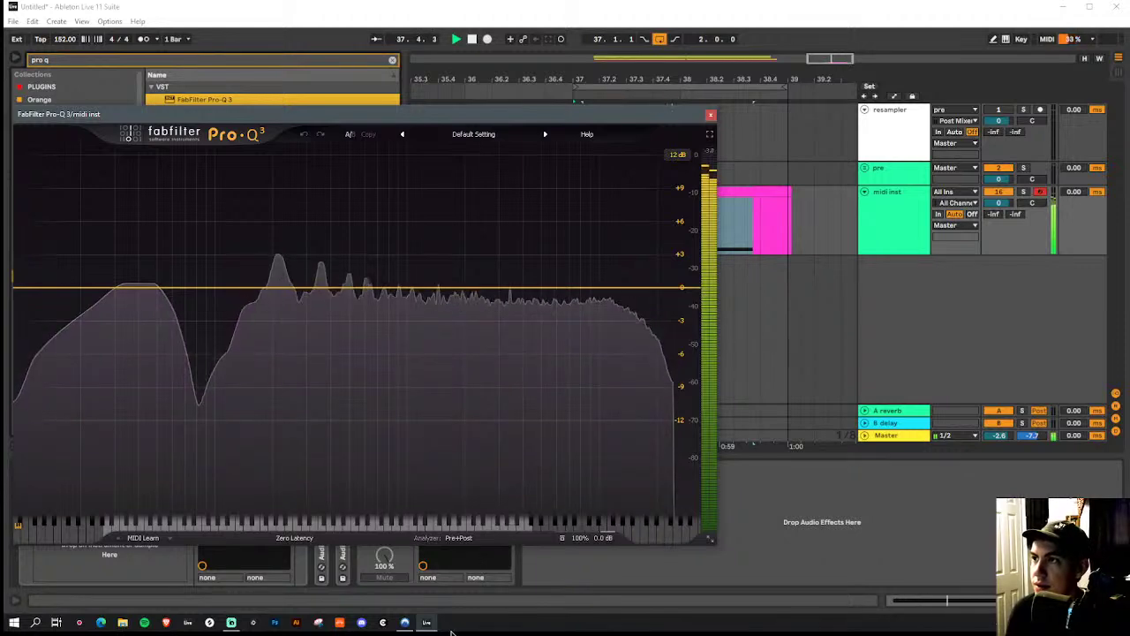
key("space")
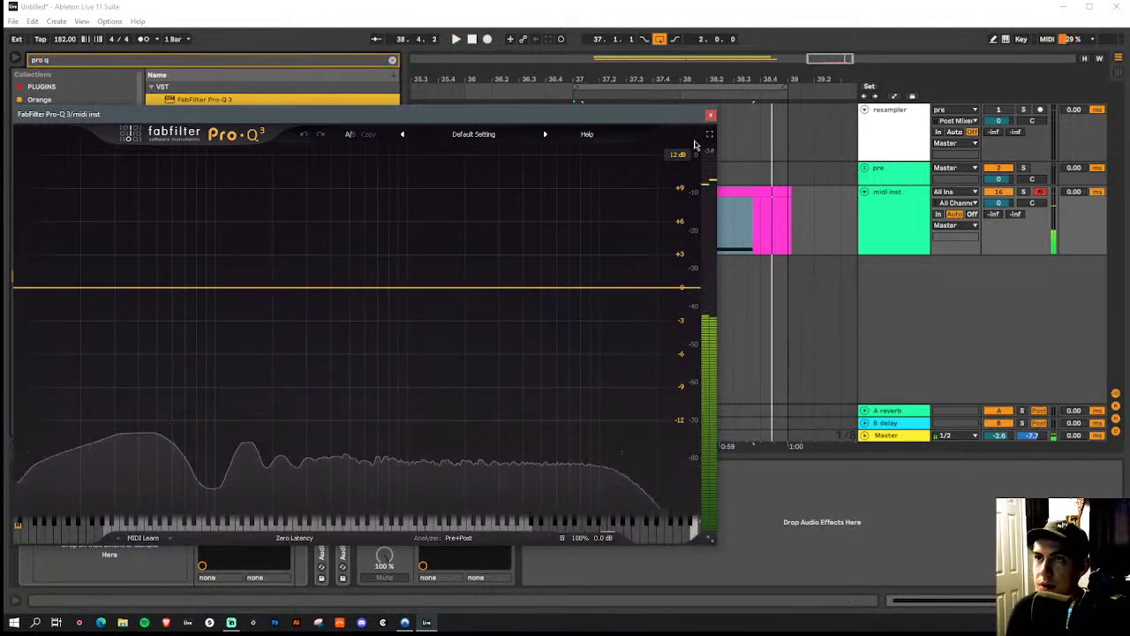
left_click(713, 115)
In the sub chain's Phase Plant, add a one-shot LFO with the Classic Ramp Down shape and assign it to Master pitch
left_click(87, 512)
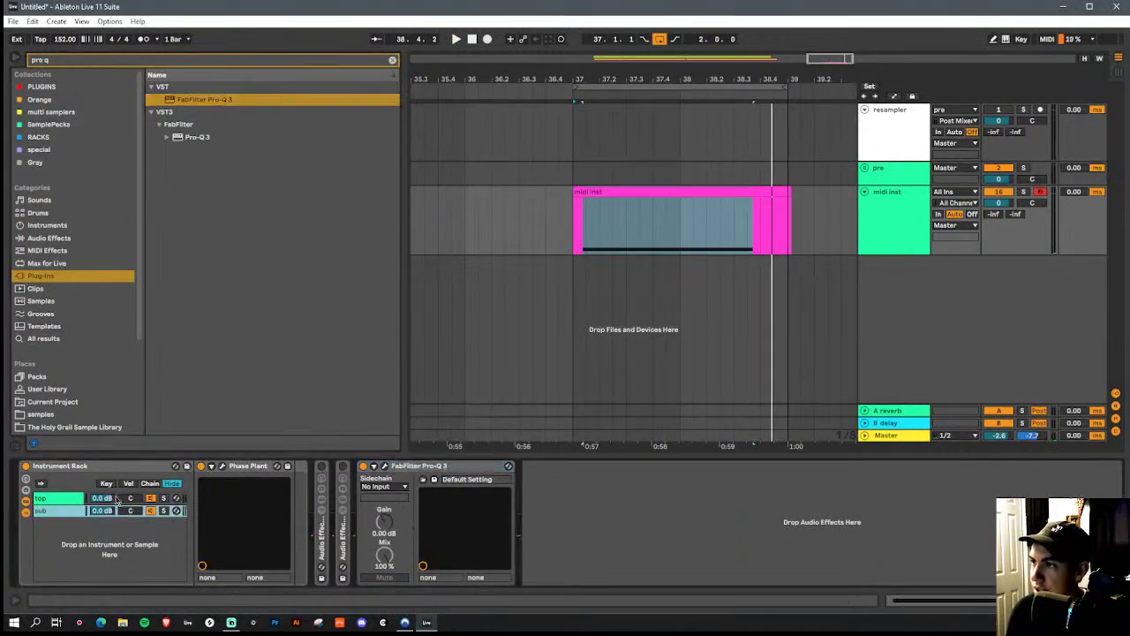
left_click(221, 466)
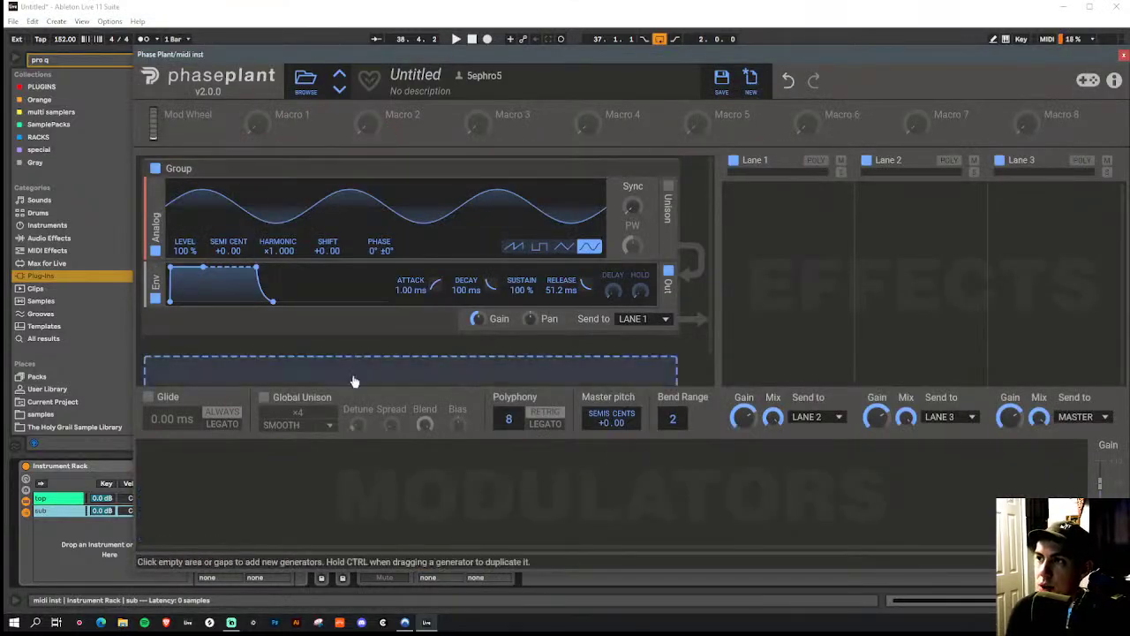
left_click(236, 510)
left_click(265, 435)
left_click(384, 462)
left_click(379, 468)
left_click(331, 526)
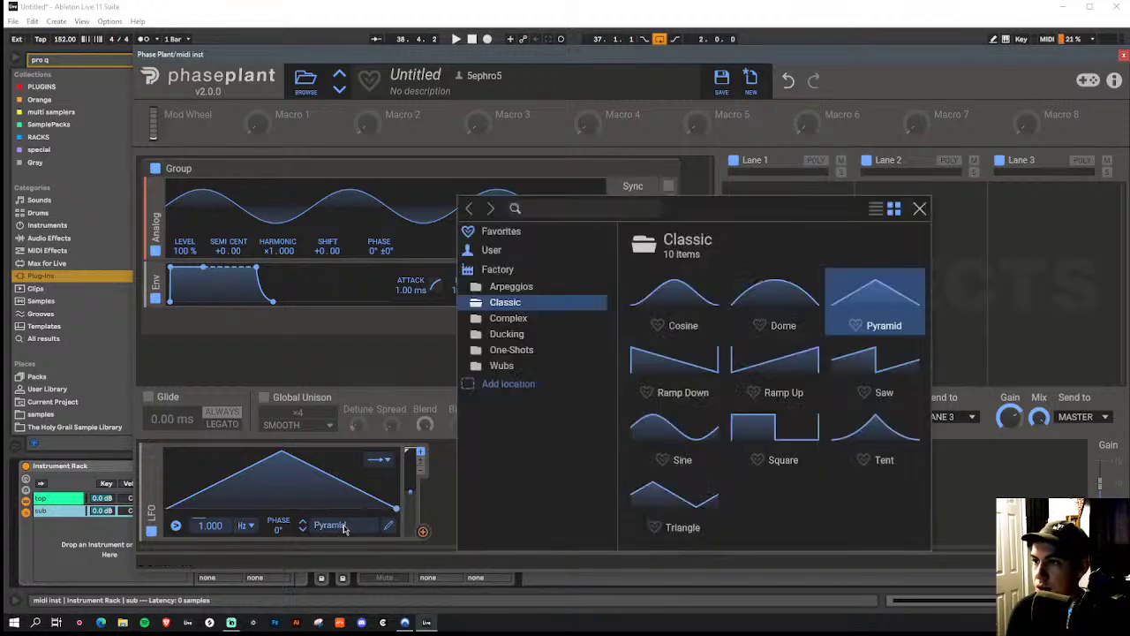
left_click(701, 371)
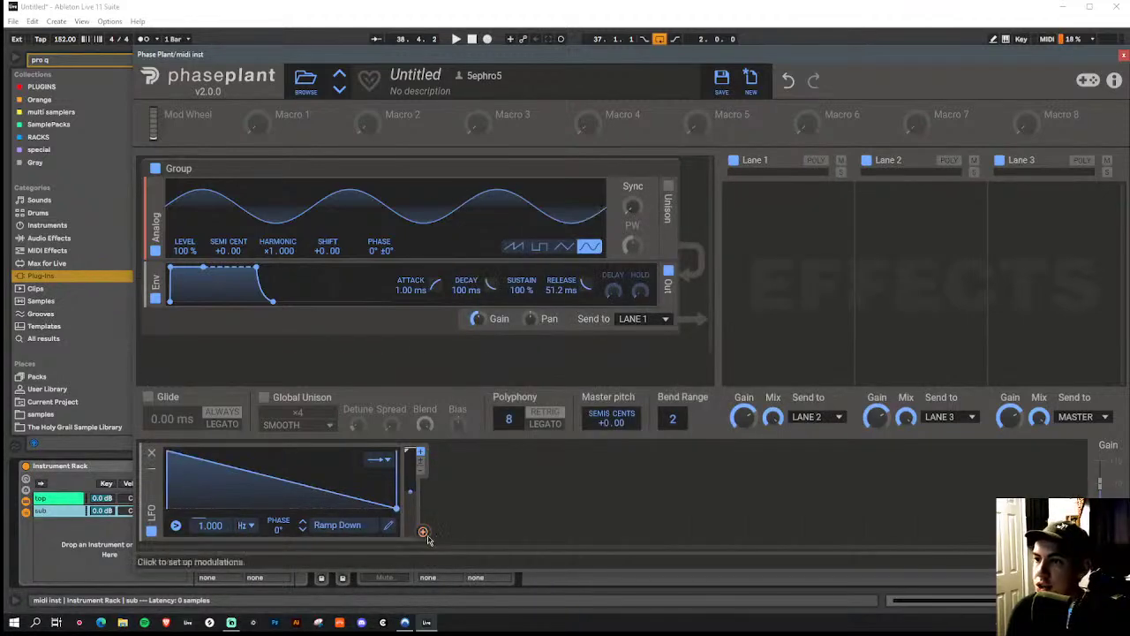
left_click_drag(422, 531, 609, 422)
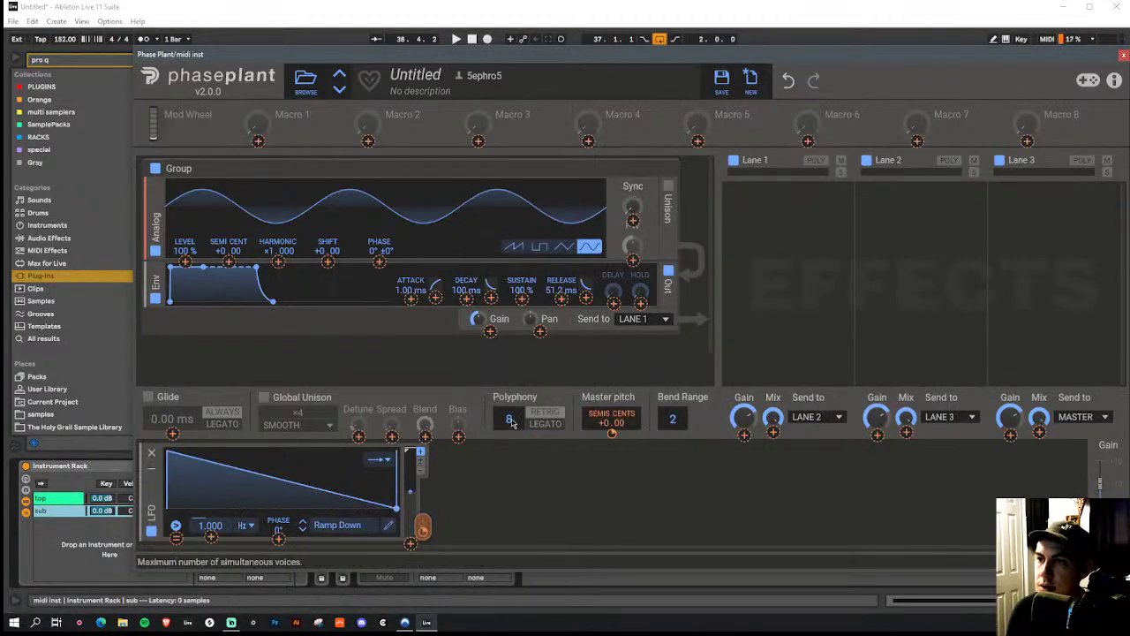
Set the sub Phase Plant's polyphony to 1 and its LFO rate to 21.39 Hz while auditioning the loop
left_click_drag(511, 420, 513, 432)
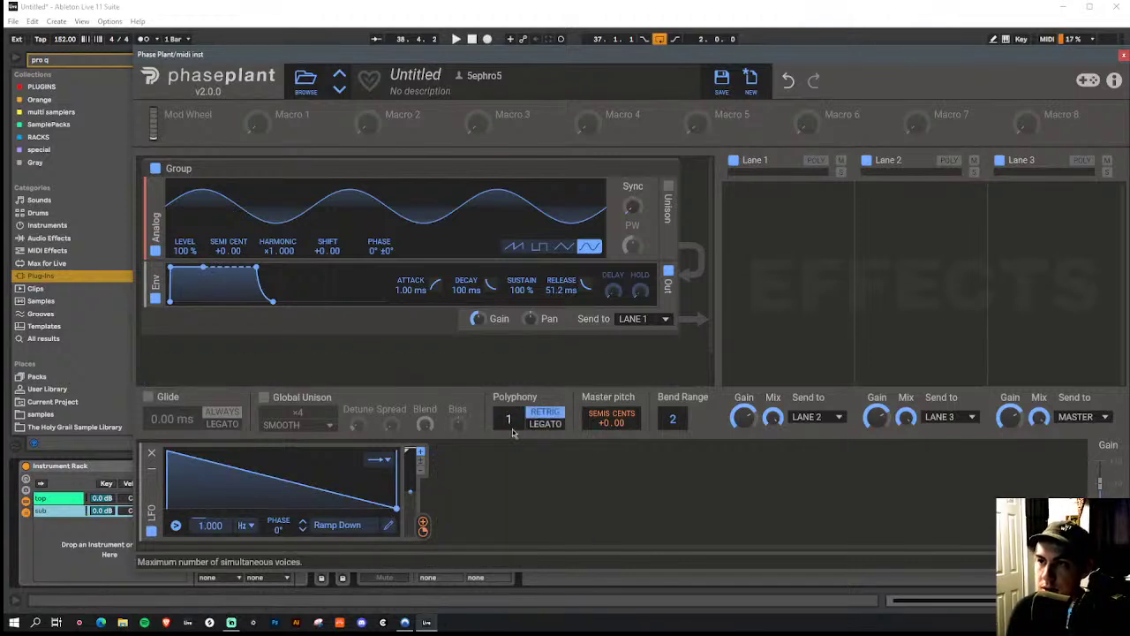
key("space")
left_click_drag(210, 526, 210, 495)
key("space")
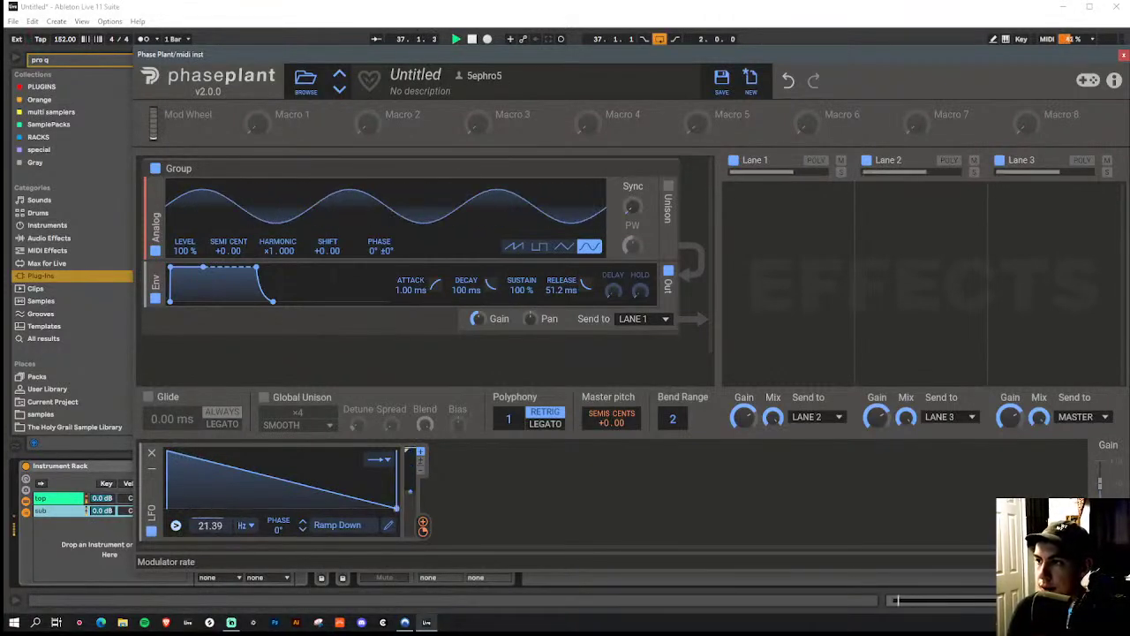
key("space")
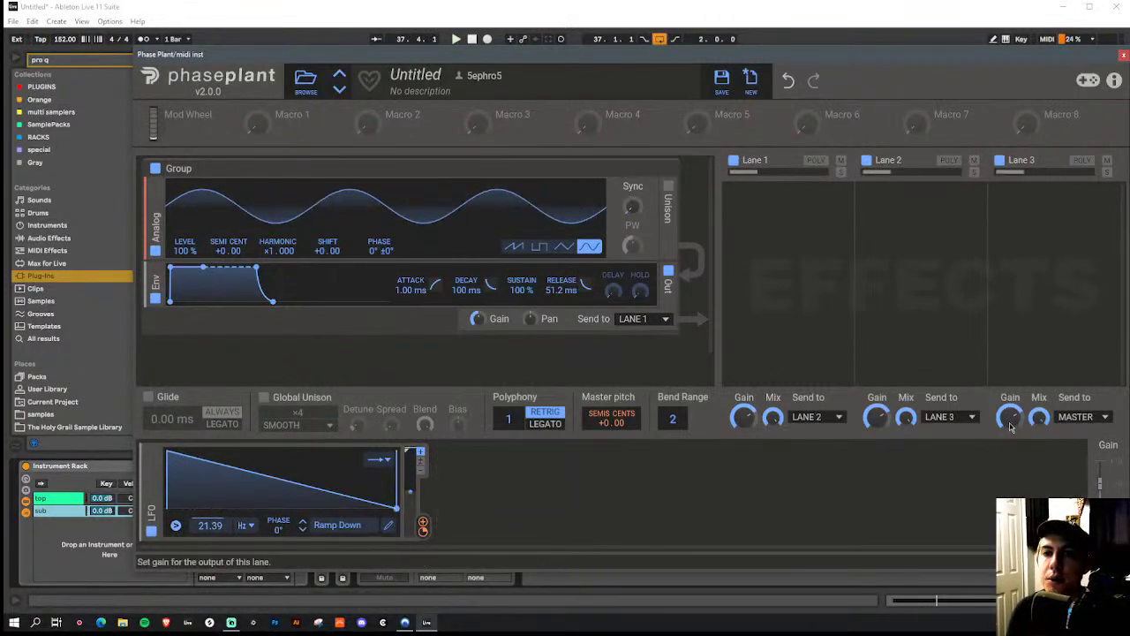
Raise Lane 3's output gain in the sub's Phase Plant while the loop plays, and close the plugin window
key("space")
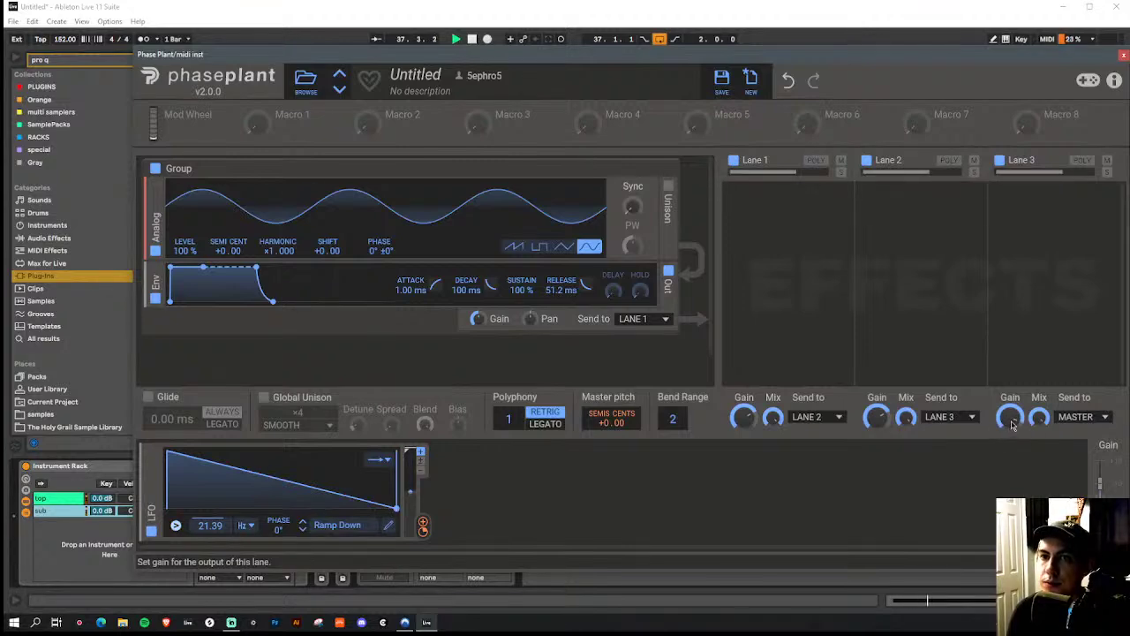
left_click_drag(1011, 422, 1011, 408)
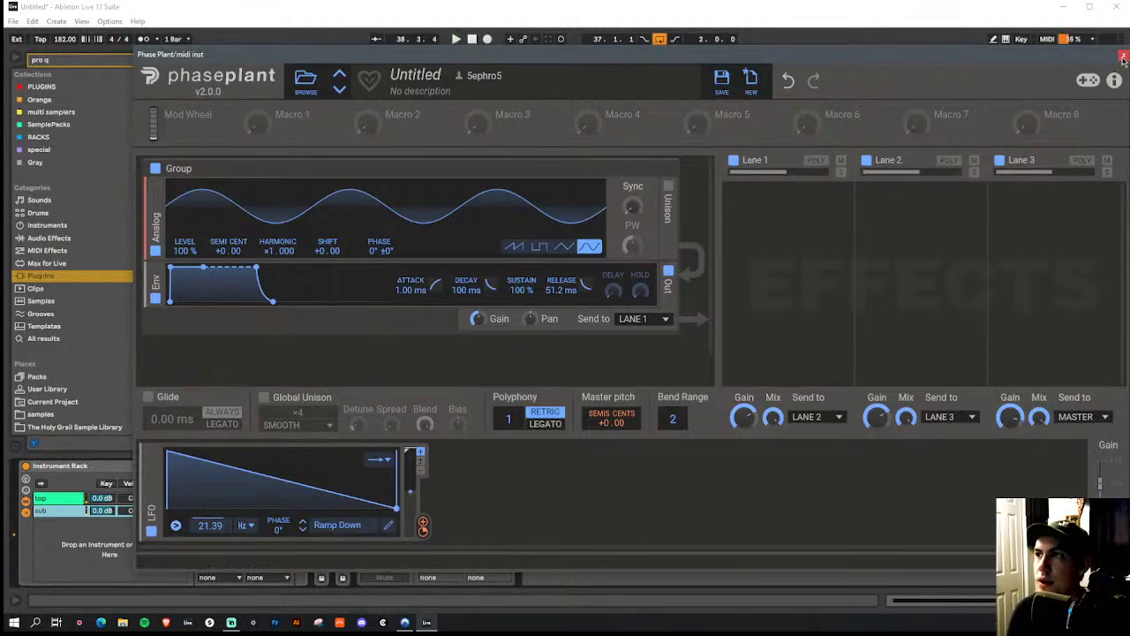
left_click(1123, 57)
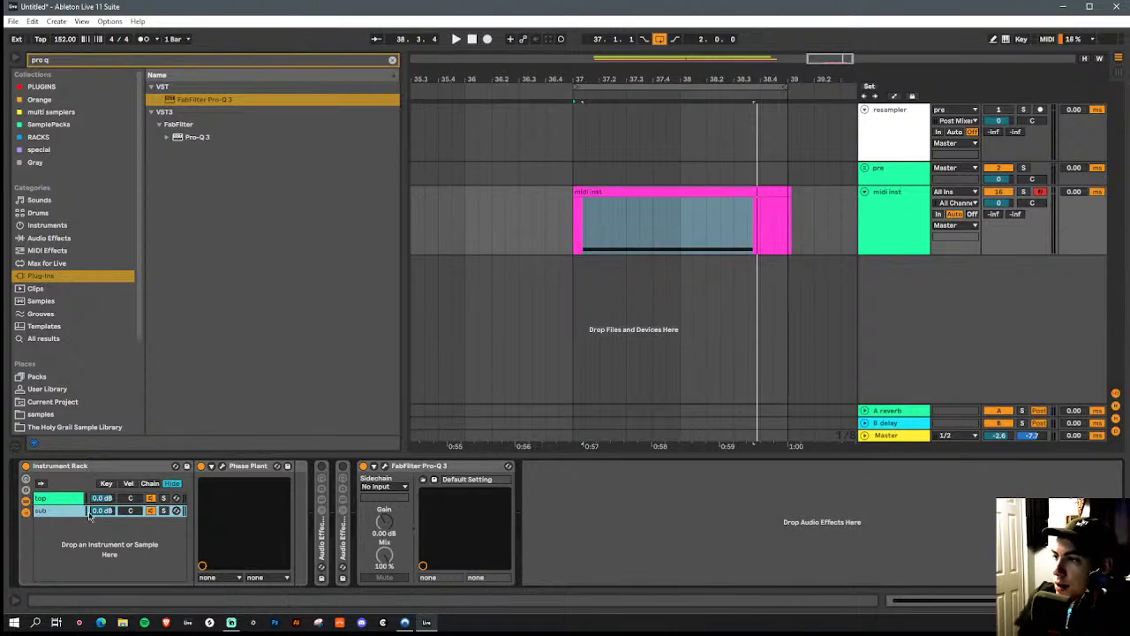
Open FabFilter Pro-Q 3 on the midi inst track and play the loop to check the low end of the layered bass
left_click(385, 467)
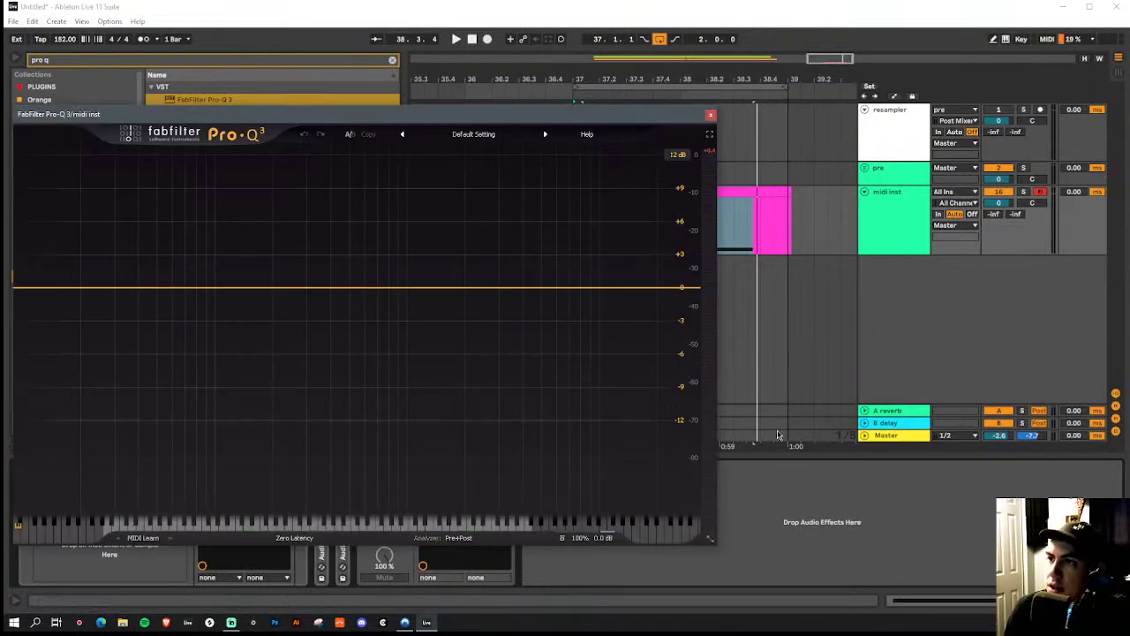
left_click_drag(227, 118, 358, 97)
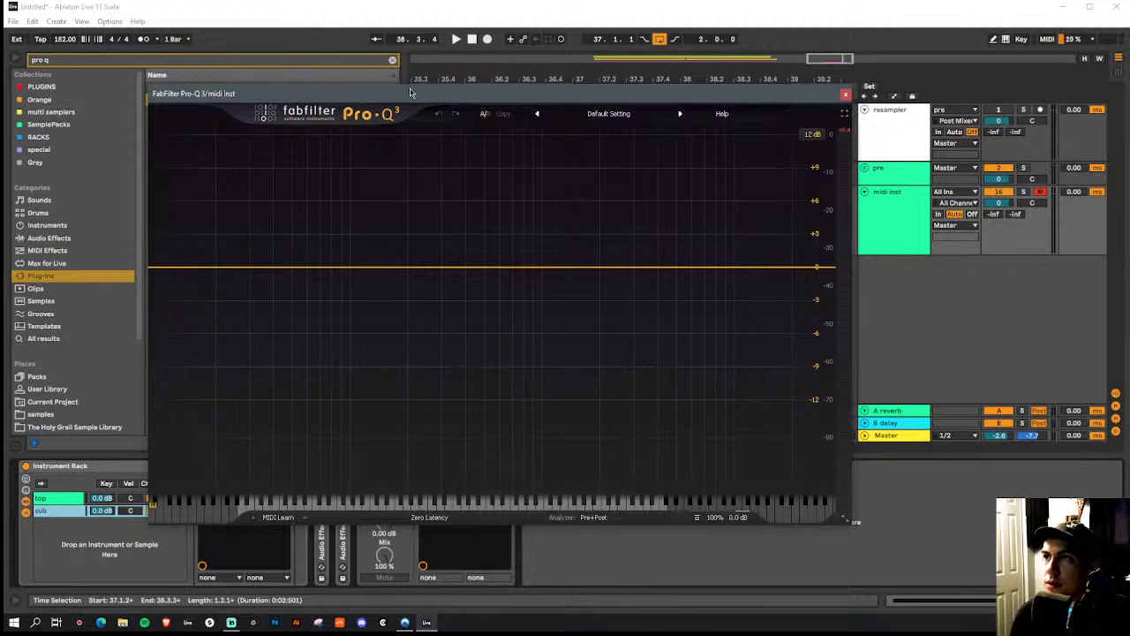
key("space")
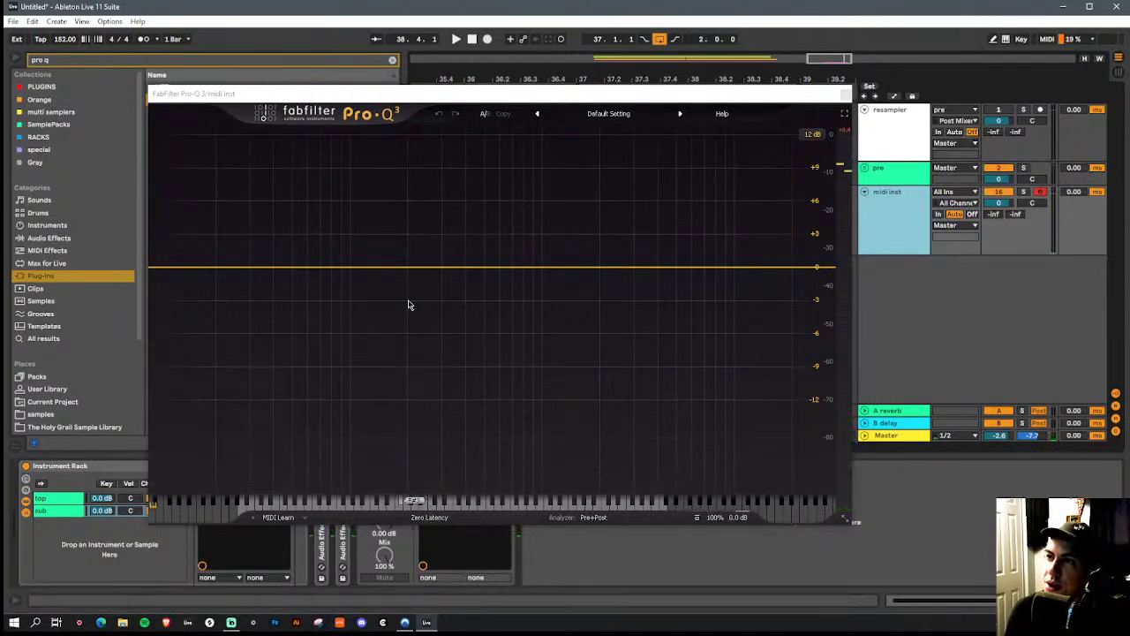
left_click(861, 93)
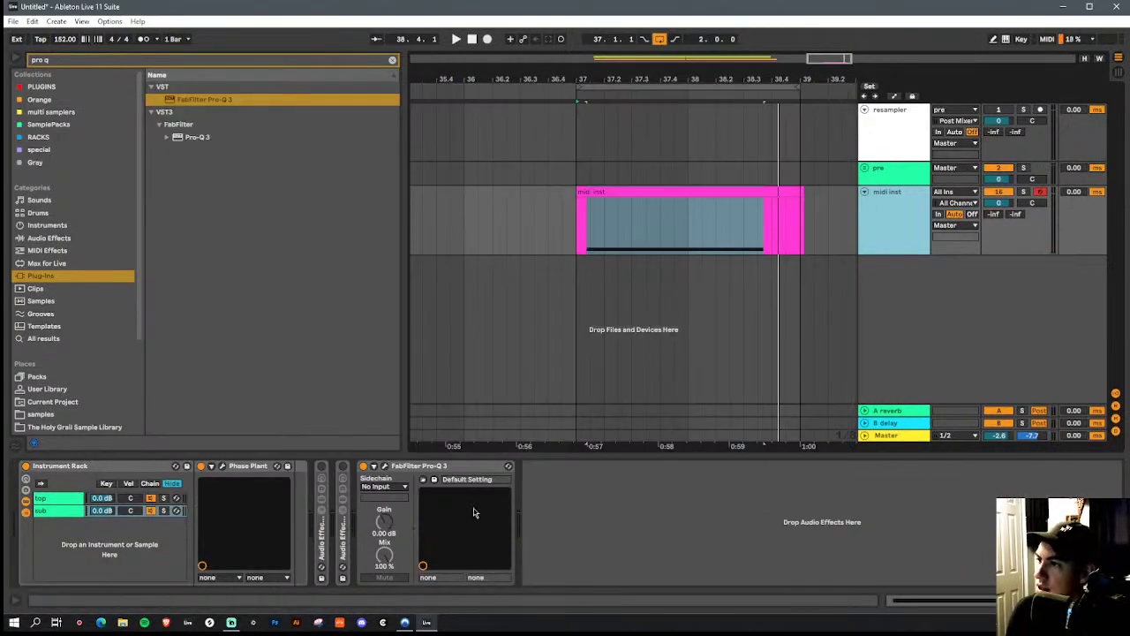
Duplicate the sine oscillator in the sub's Phase Plant and set the copy to harmonic ×3 and level 63%
left_click(222, 468)
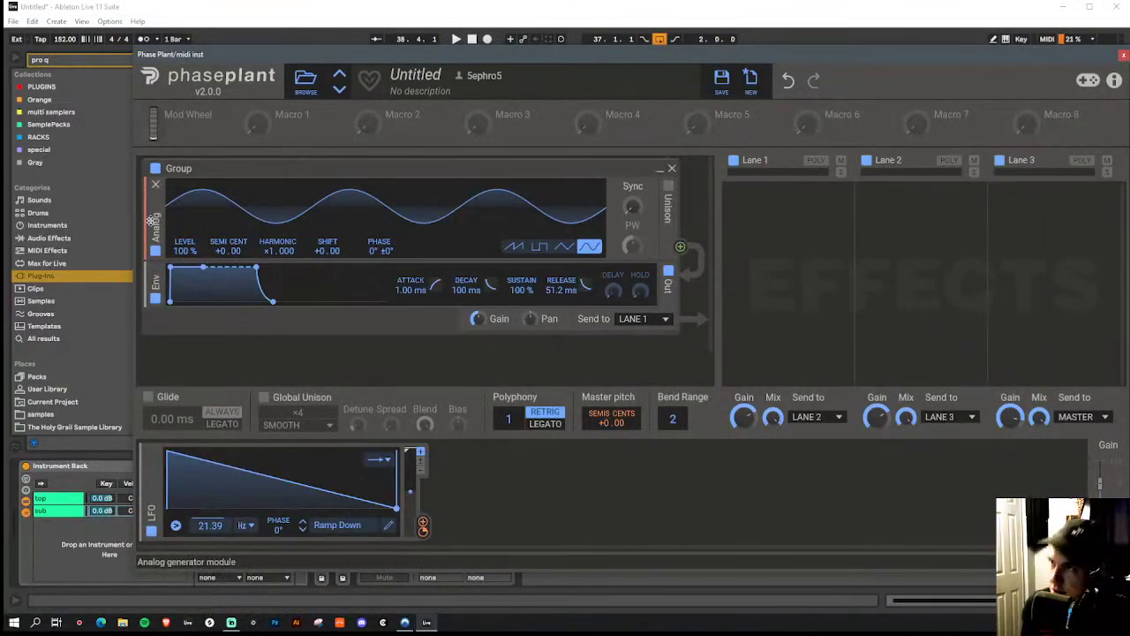
key("ctrl+d")
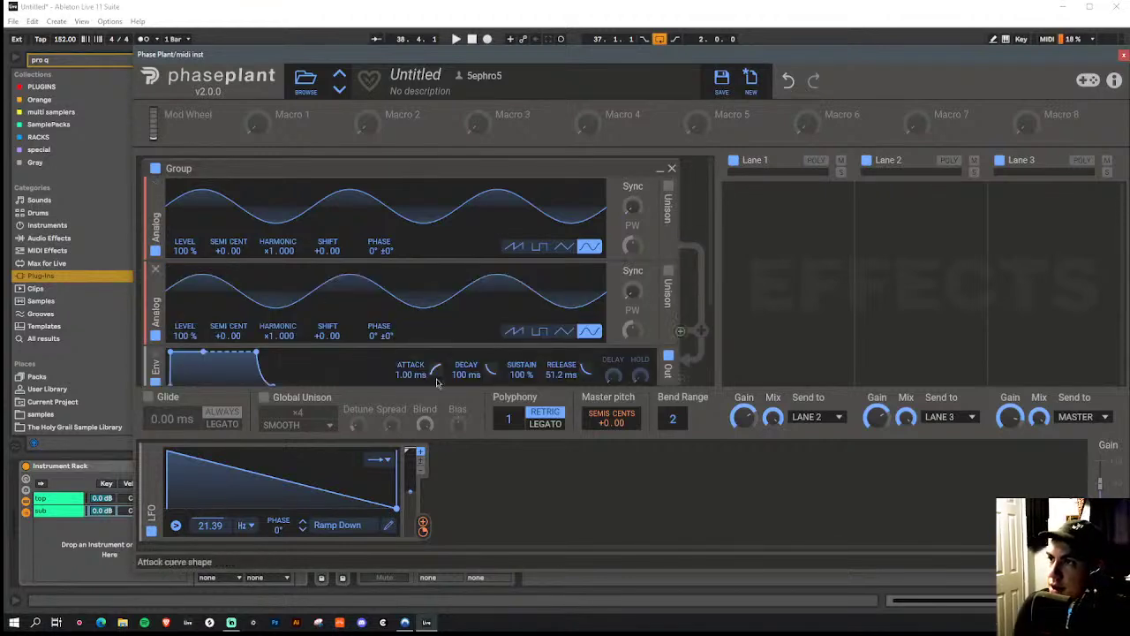
left_click_drag(278, 335, 278, 318)
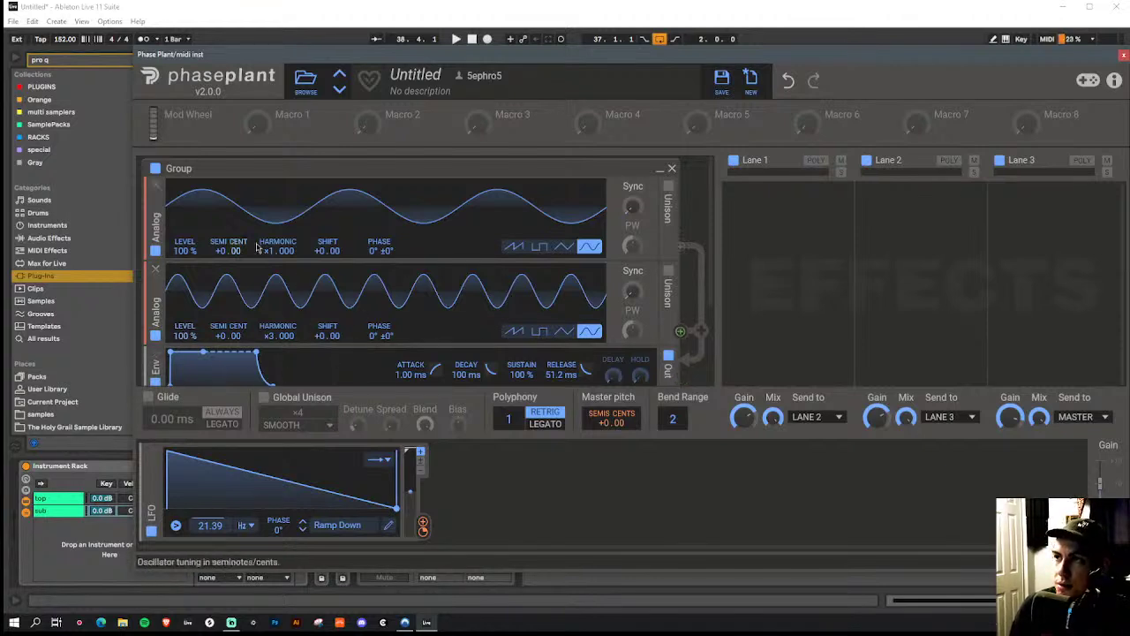
left_click_drag(184, 336, 185, 388)
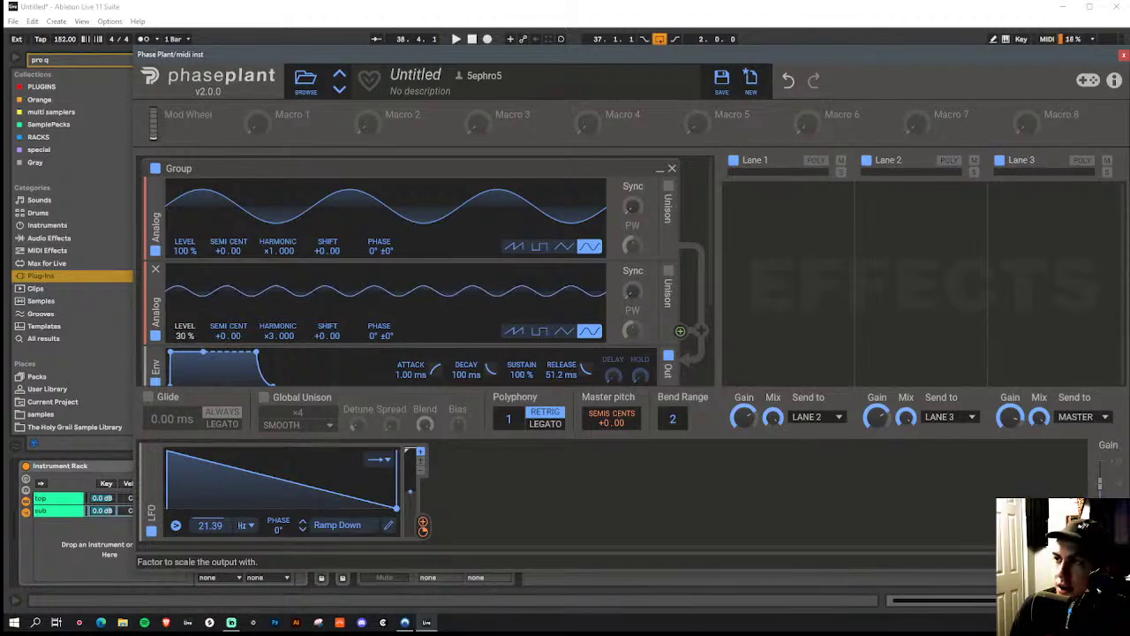
left_click_drag(185, 336, 185, 300)
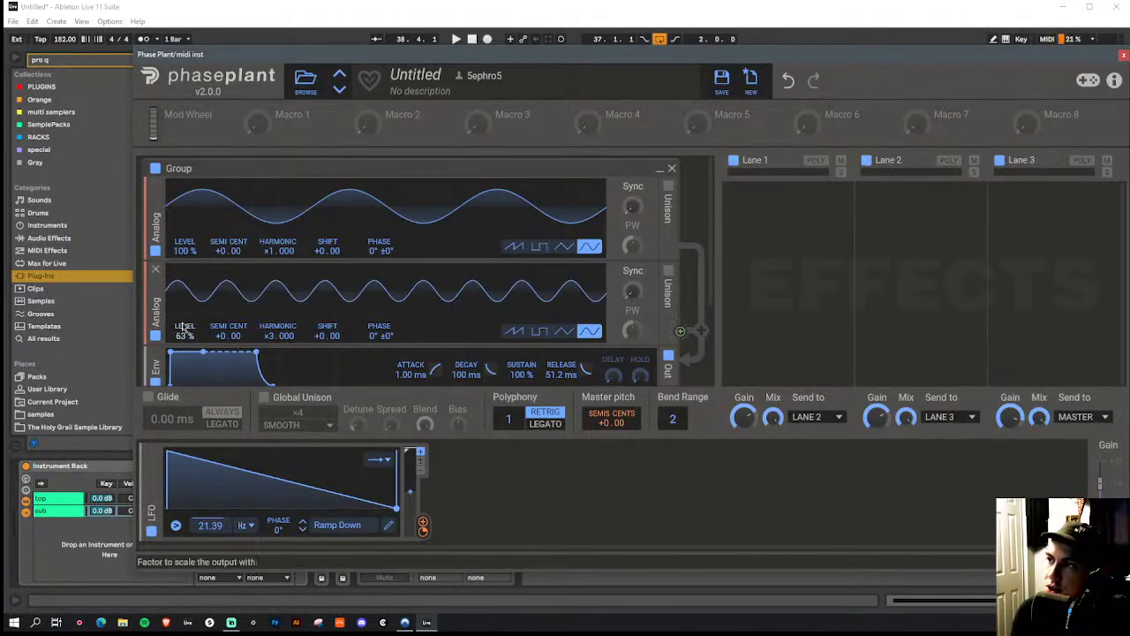
left_click(1124, 57)
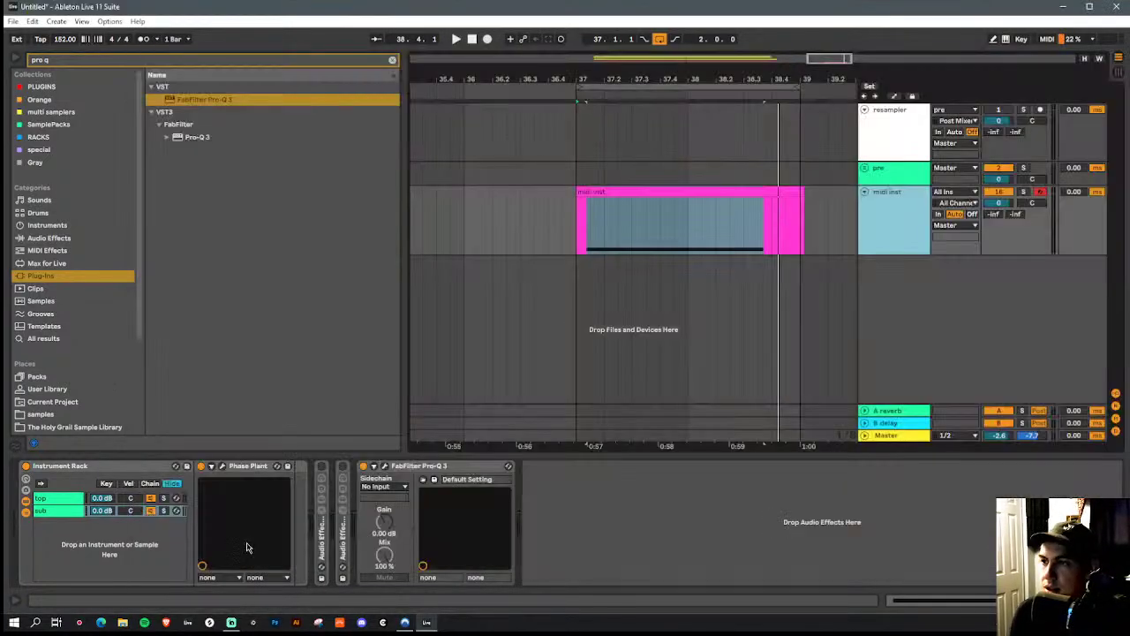
Play the loop through FabFilter Pro-Q 3 to examine how the added ×3 harmonic affects the spectrum
left_click(383, 467)
key("space")
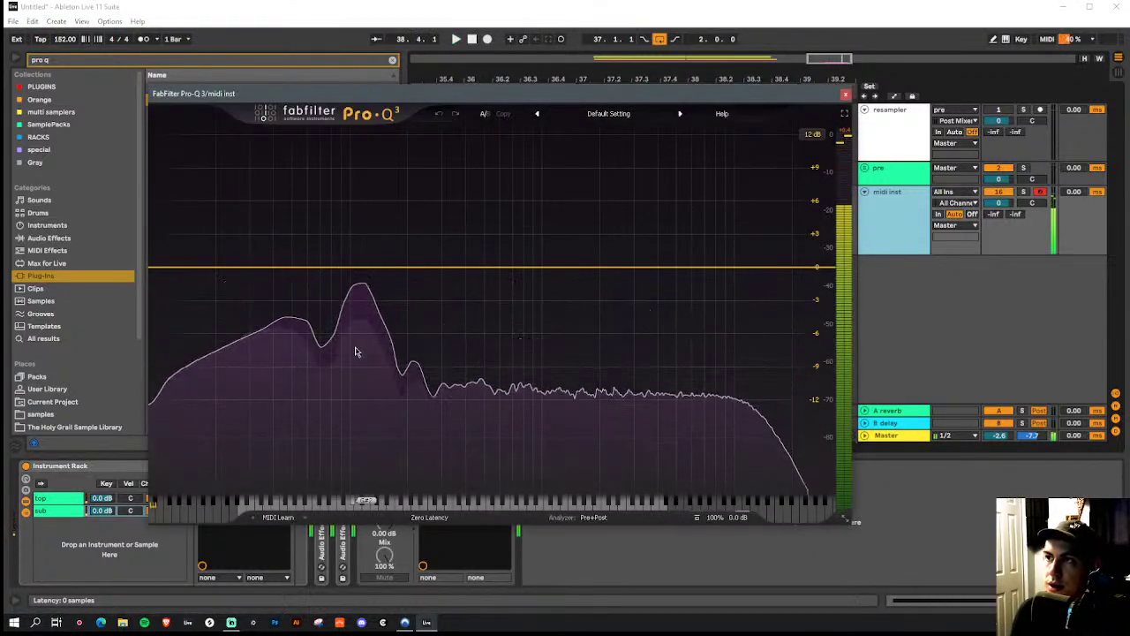
key("space")
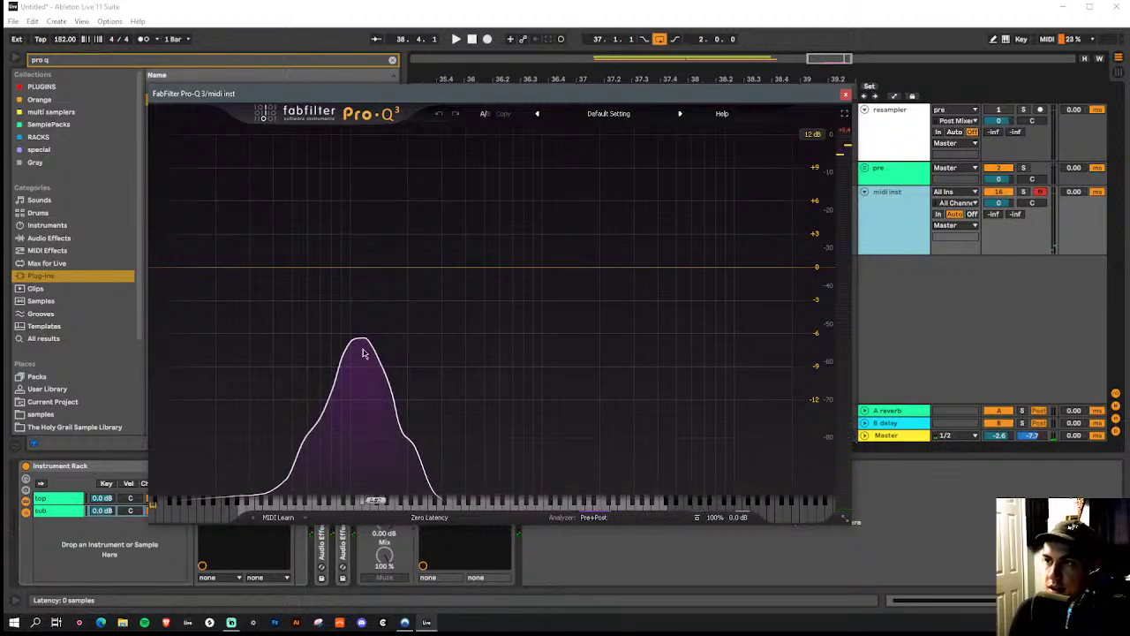
left_click(845, 95)
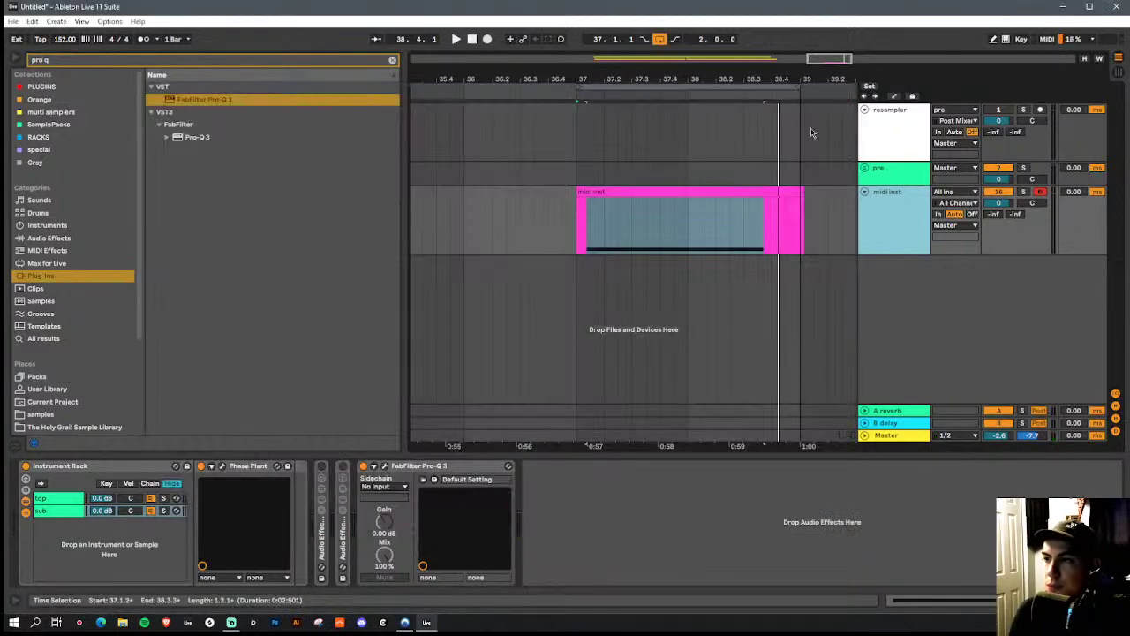
Assign the ramp-down LFO to the ×3 oscillator's level with an amount of +86%, and set its base level to 31%
left_click(222, 465)
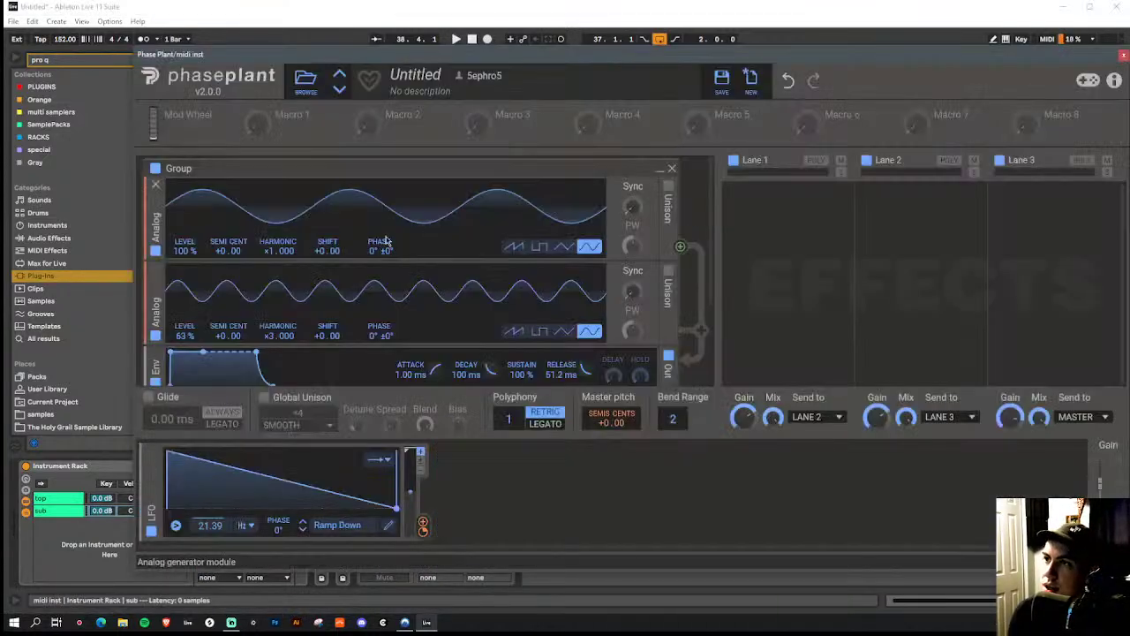
key("space")
left_click_drag(185, 335, 185, 364)
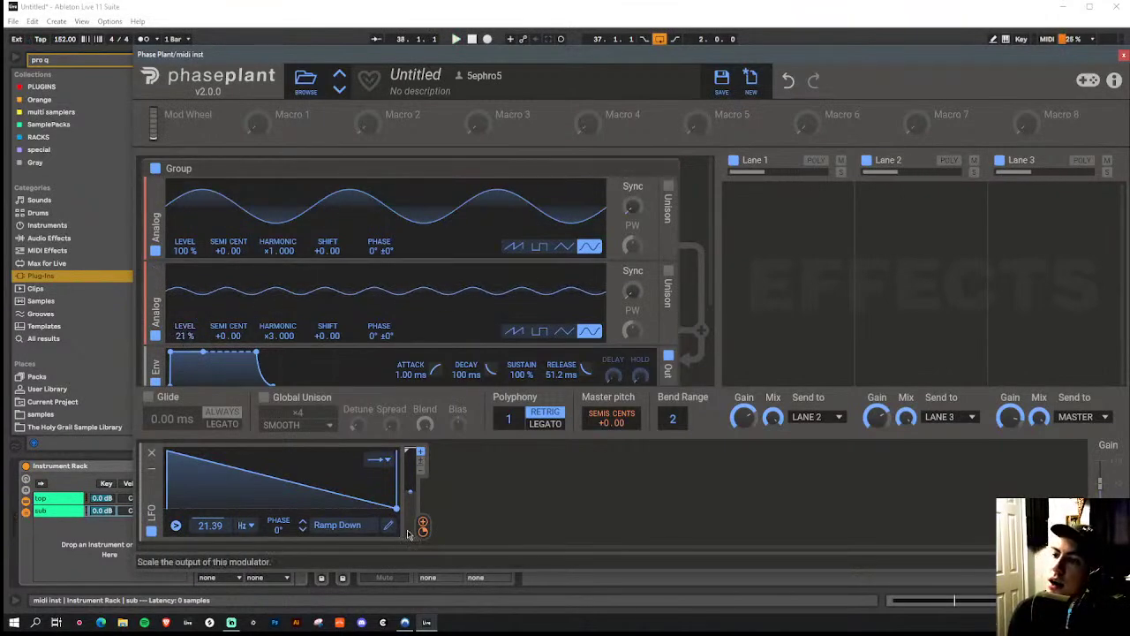
left_click_drag(423, 527, 184, 335)
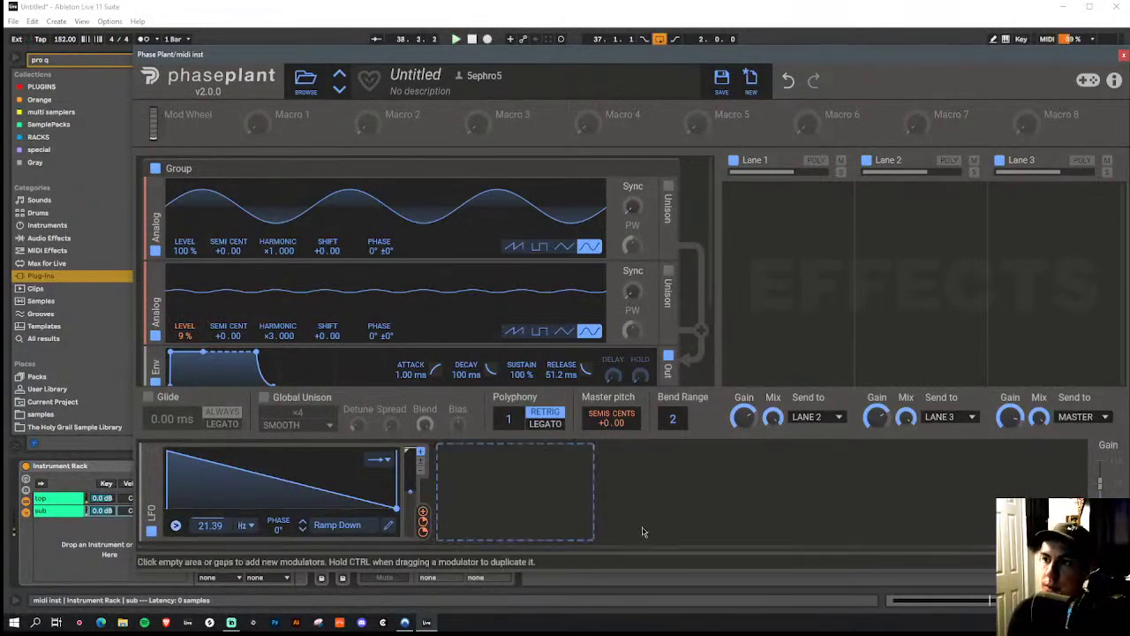
mouse_move(187, 350)
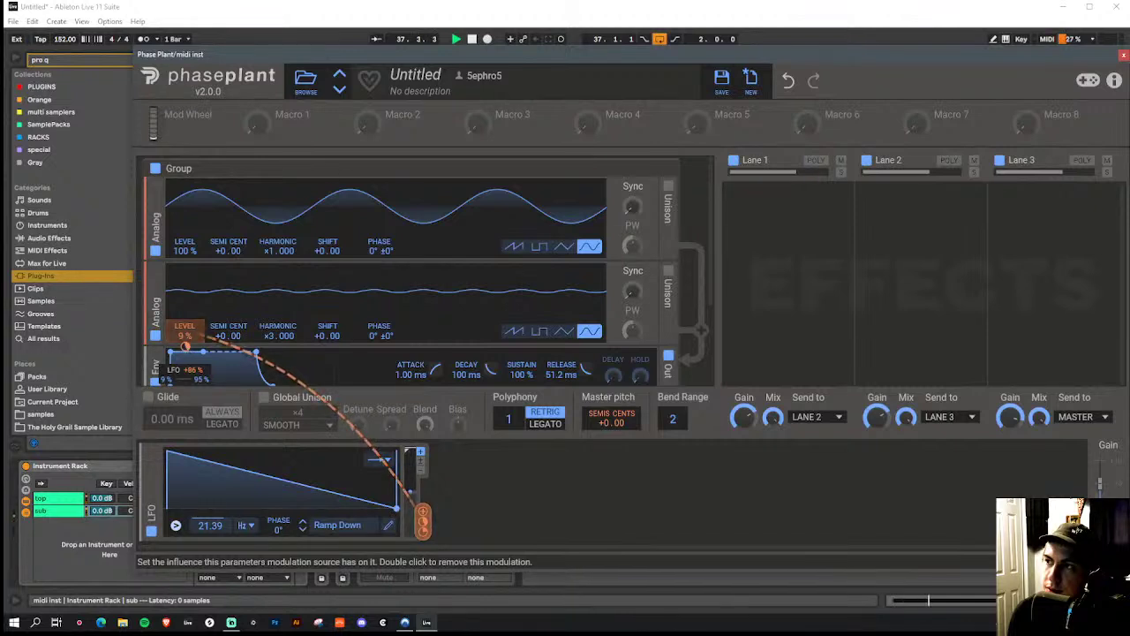
left_click_drag(185, 343, 186, 346)
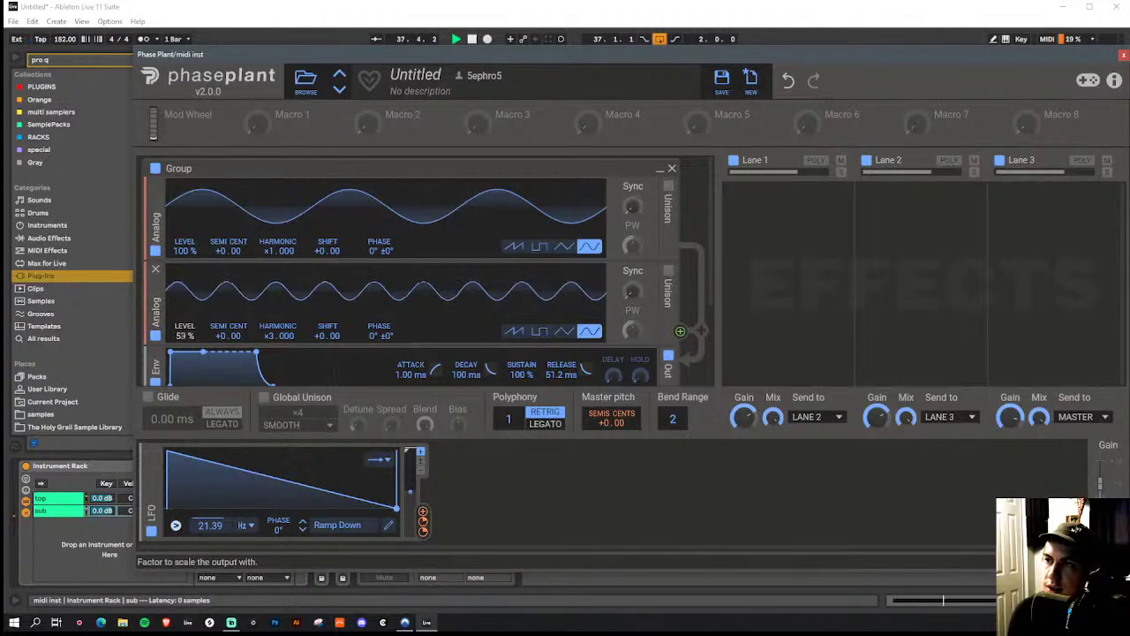
key("space")
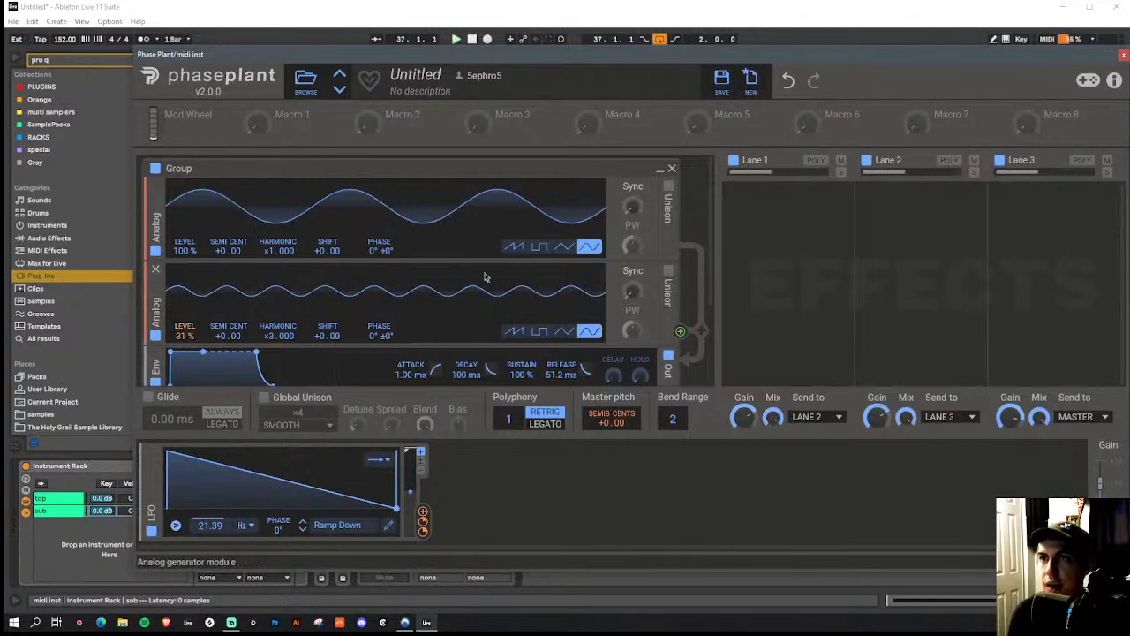
Set the envelope to 3.61 s decay, 0% sustain and 202 ms release, the output gain to -7.09 dB, and the ×3 oscillator's level to 11%
scroll(301, 340, "down", 2)
mouse_move(256, 273)
left_mouse_down()
mouse_move(270, 291)
mouse_move(322, 307)
mouse_move(297, 307)
mouse_move(242, 265)
mouse_move(240, 282)
left_mouse_up()
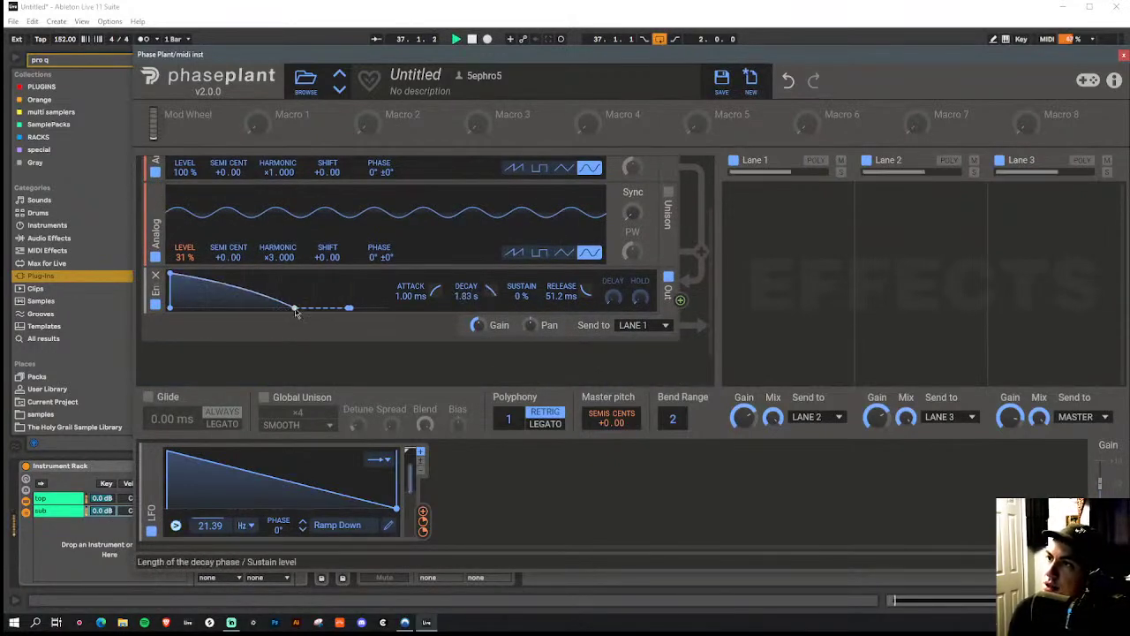
left_click_drag(295, 307, 301, 307)
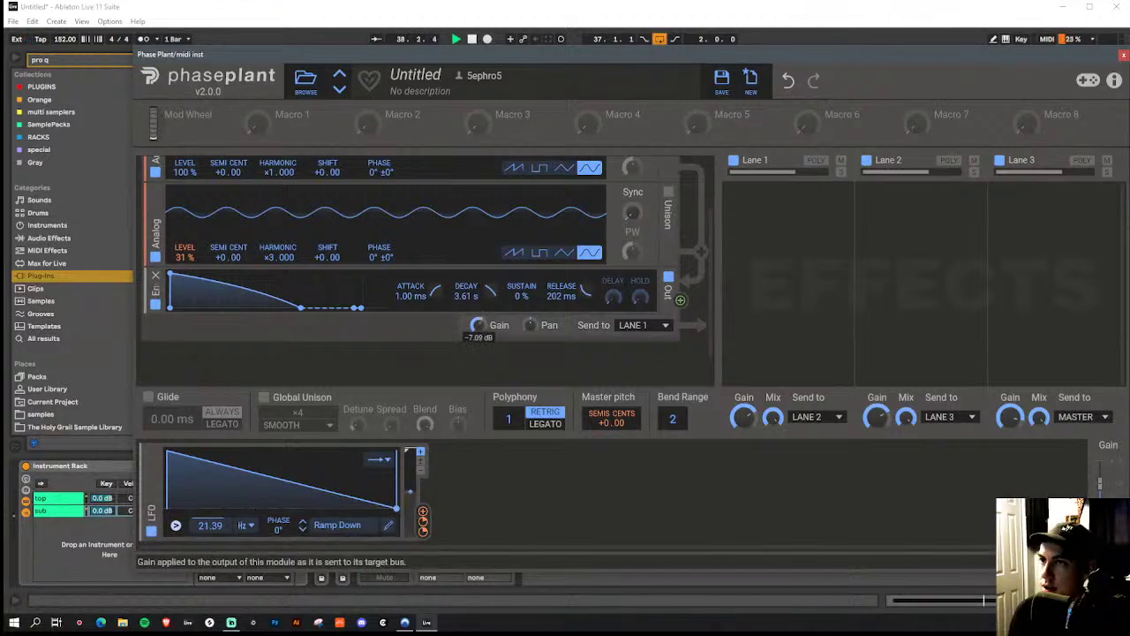
left_click_drag(185, 267, 185, 284)
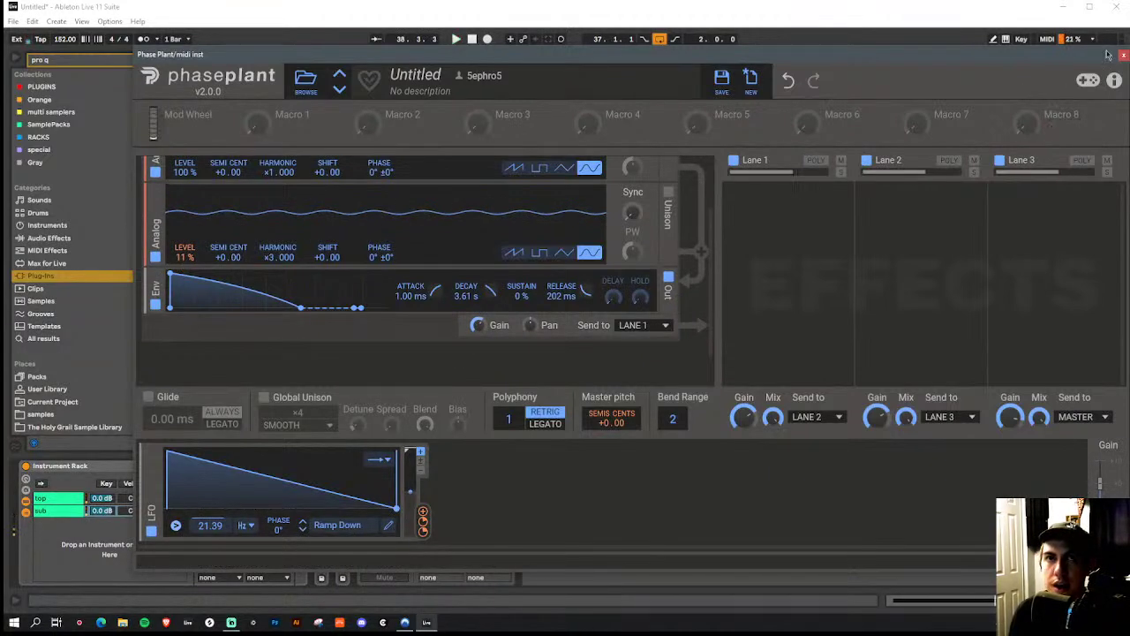
Play the loop through FabFilter Pro-Q 3 to examine the spectrum with the reshaped sub envelope
left_click(1123, 55)
left_click(384, 467)
key("space")
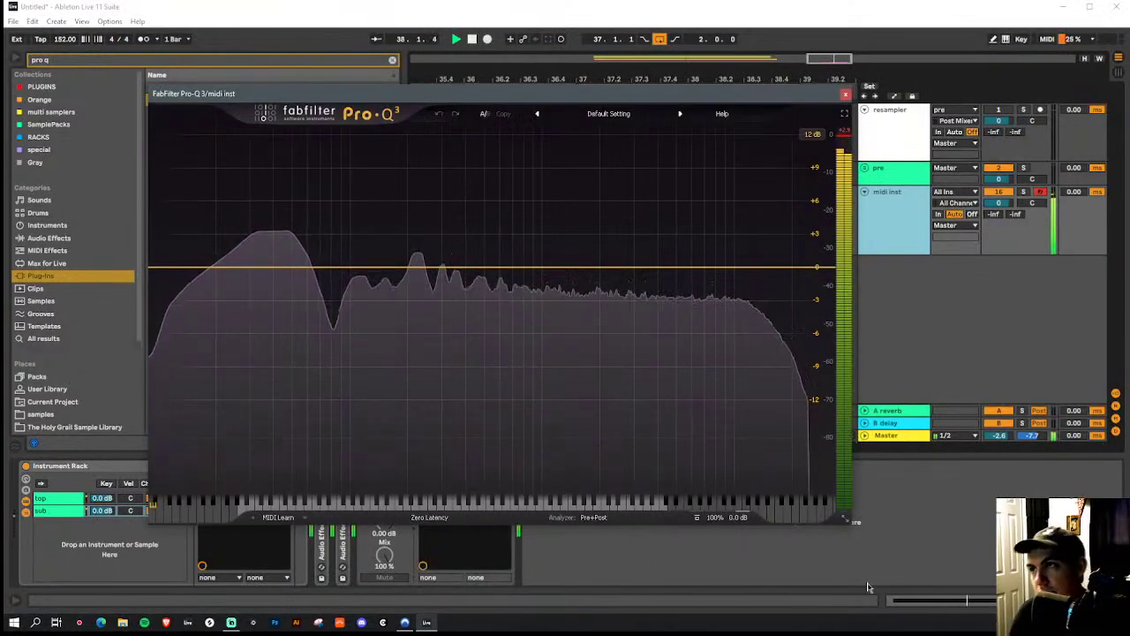
key("space")
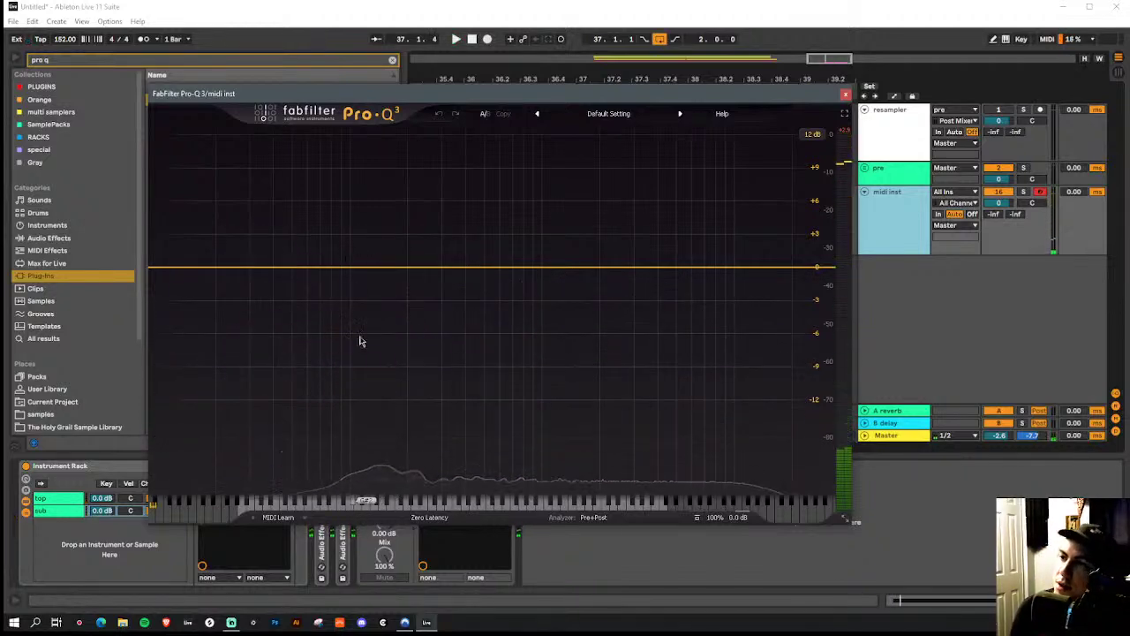
Reopen the sub chain's Phase Plant and set the ×3 oscillator's level to 33%
left_click(56, 501)
left_click(58, 512)
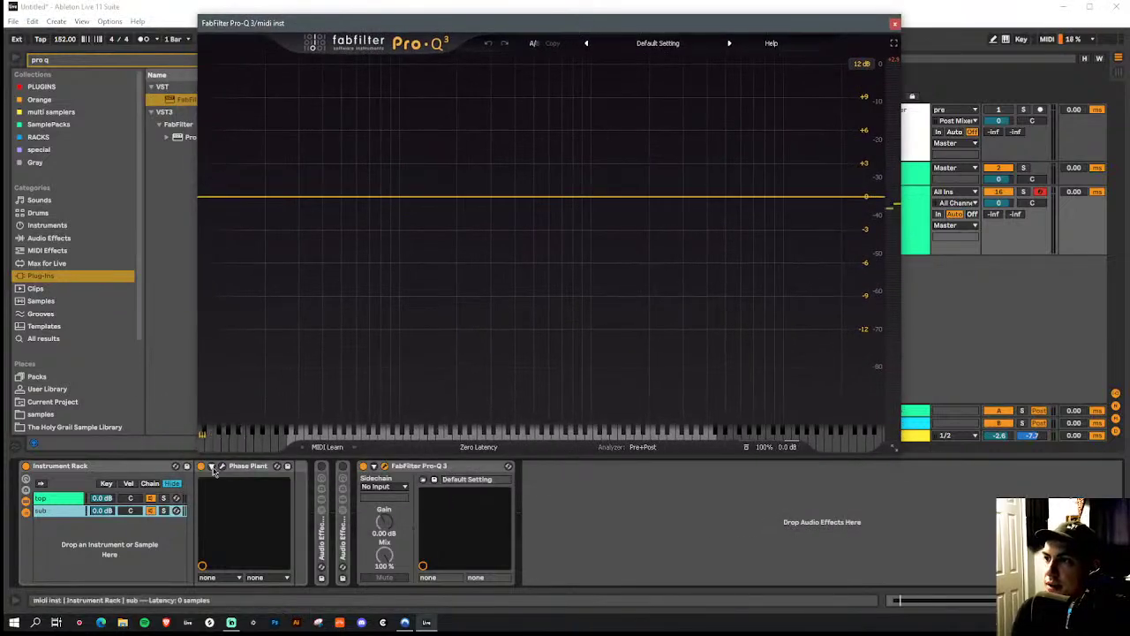
left_click(222, 467)
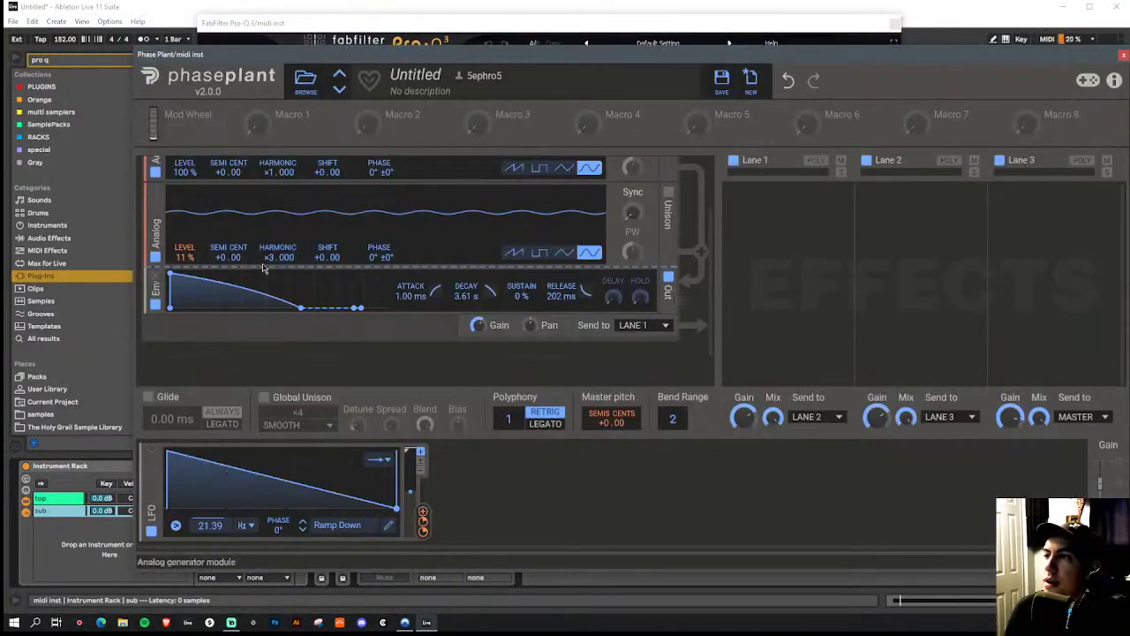
left_click_drag(189, 242, 189, 221)
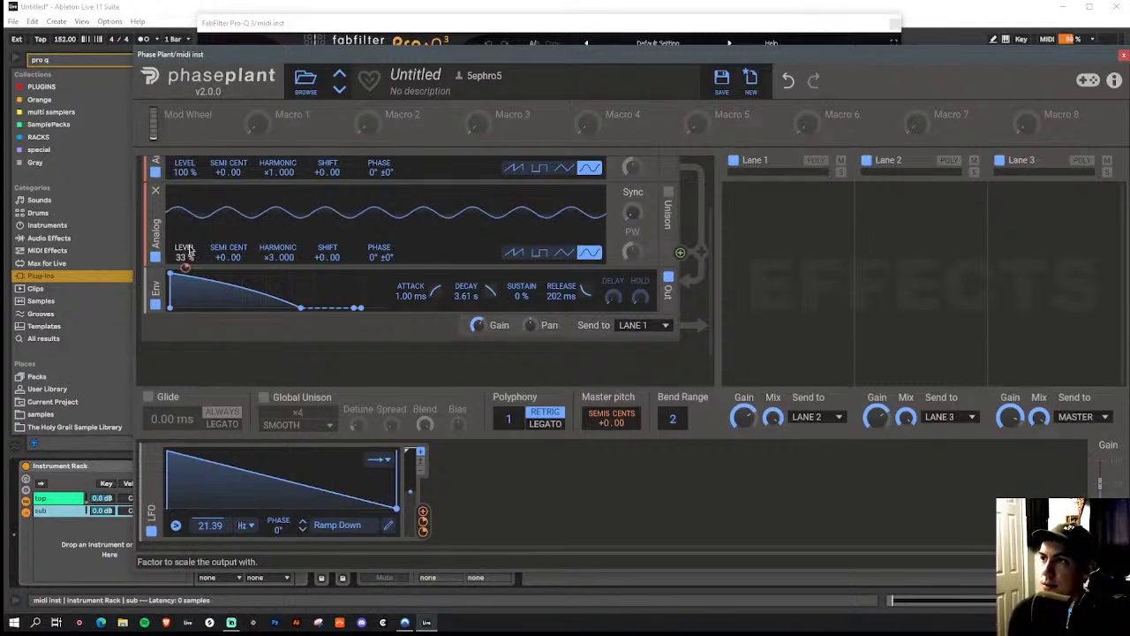
left_click(1123, 54)
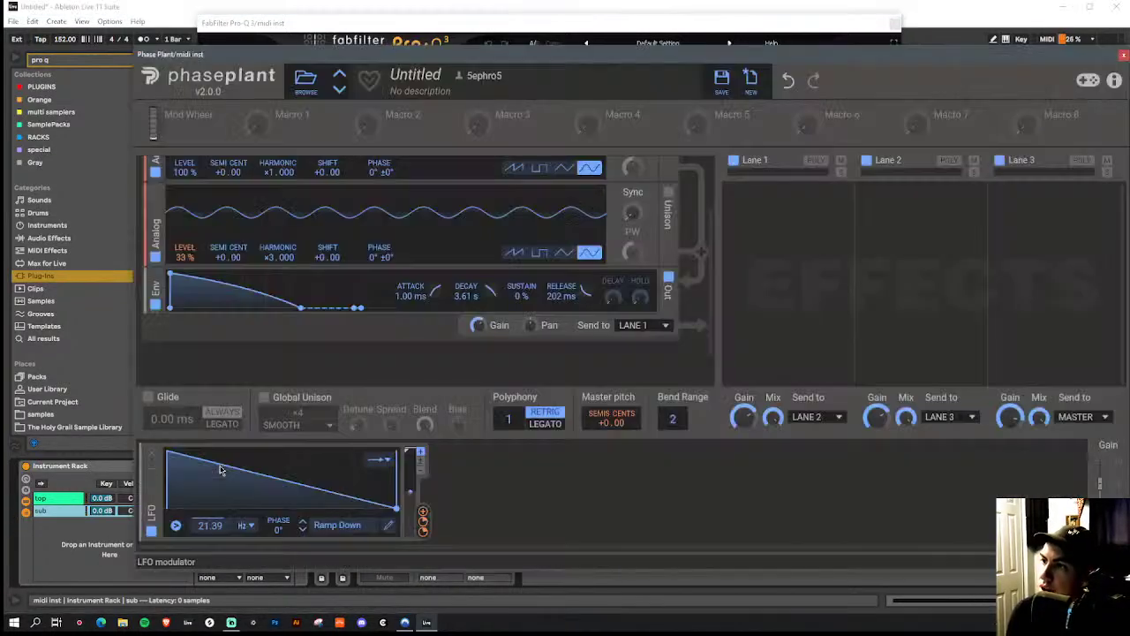
left_click(222, 465)
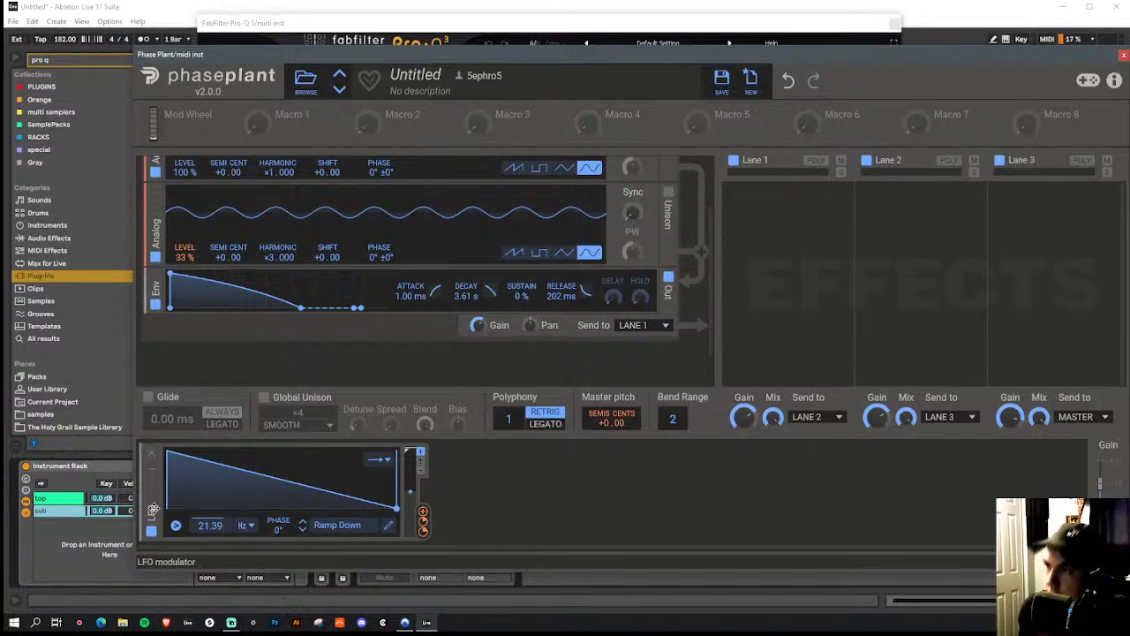
Duplicate the ramp-down LFO and assign the copy to the ×3 oscillator's level
key("ctrl+d")
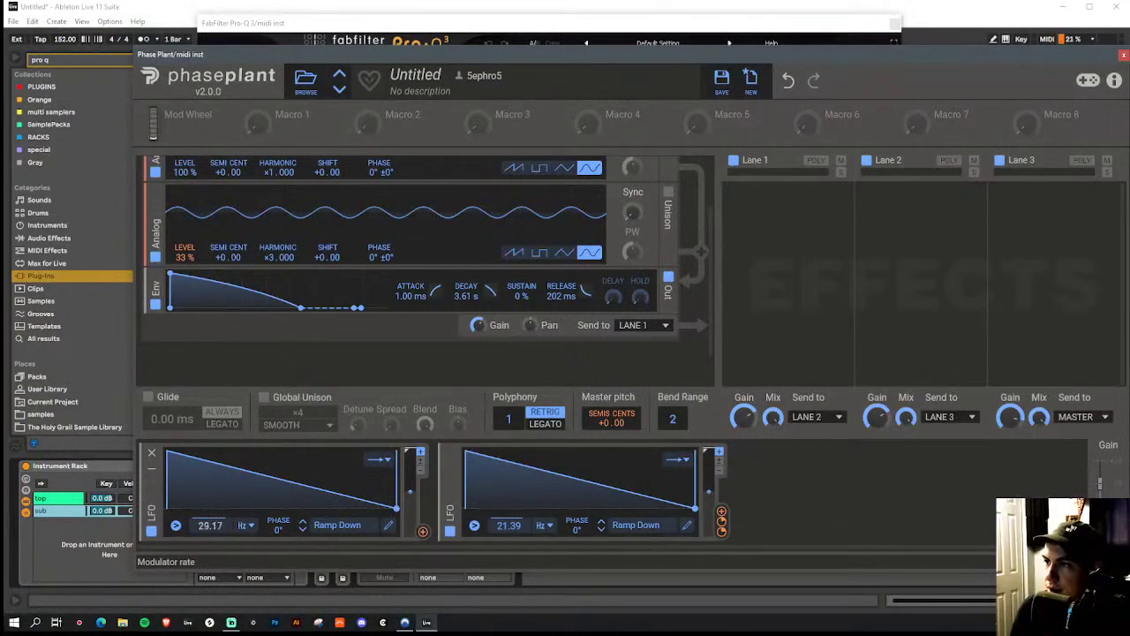
left_click_drag(210, 525, 210, 540)
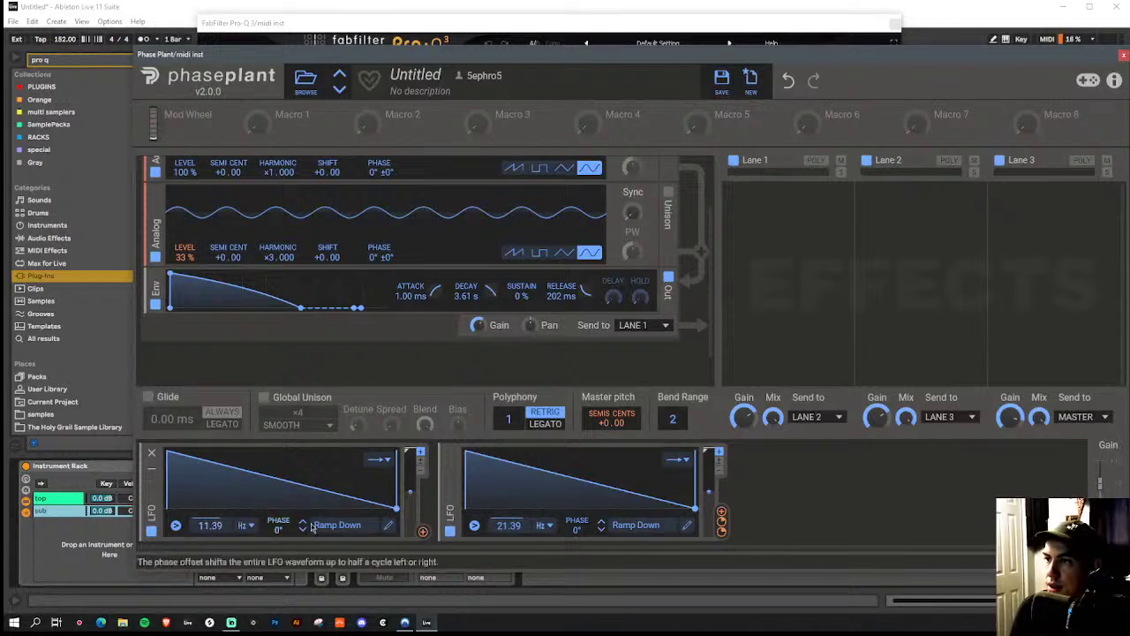
left_click(424, 532)
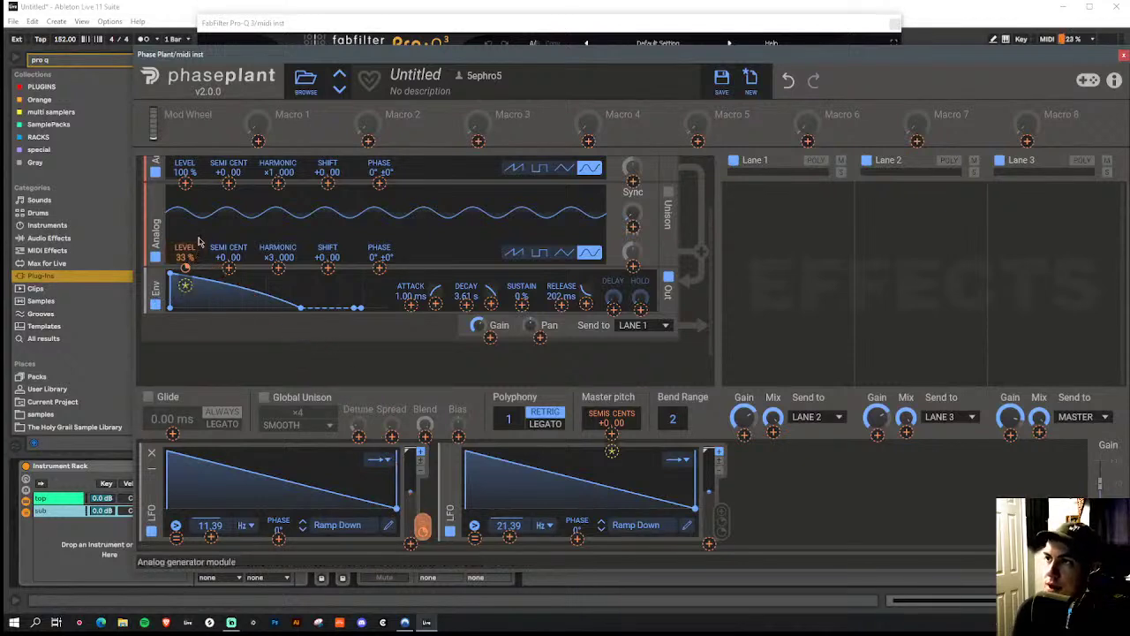
Set the ×3 oscillator's base level to 0% and the duplicated LFO's rate to 0.181 Hz
left_click(200, 252)
left_click_drag(186, 253, 187, 253)
left_click_drag(210, 524, 218, 521)
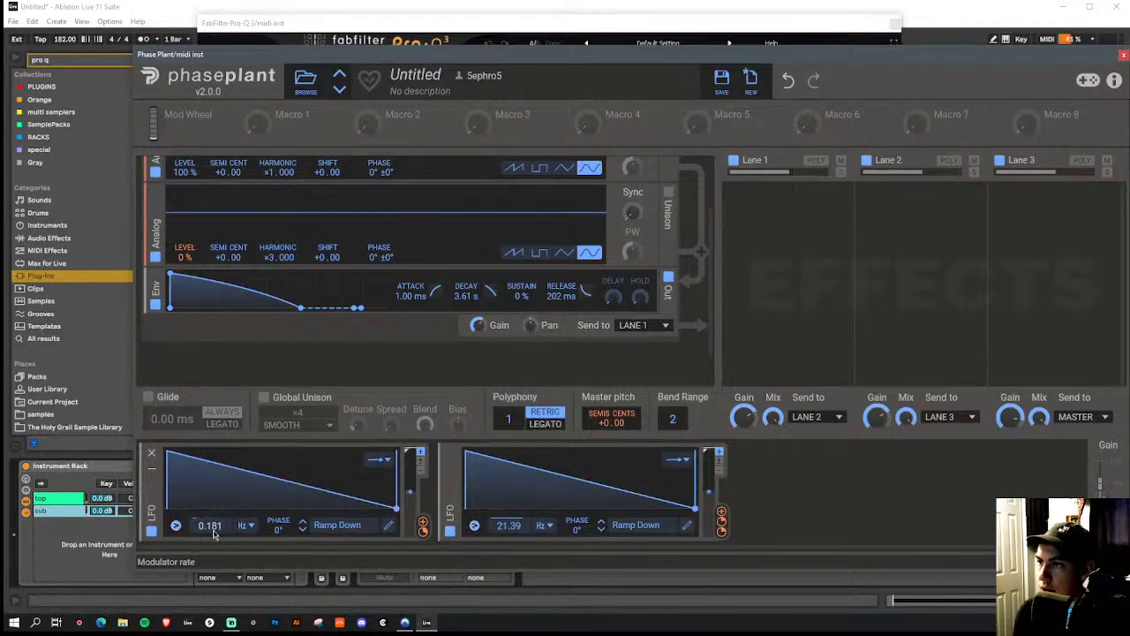
Reshape the 0.181 Hz LFO's curve to start near 25% and rise smoothly to a peak of about 50% at roughly 650 ms
left_click(389, 524)
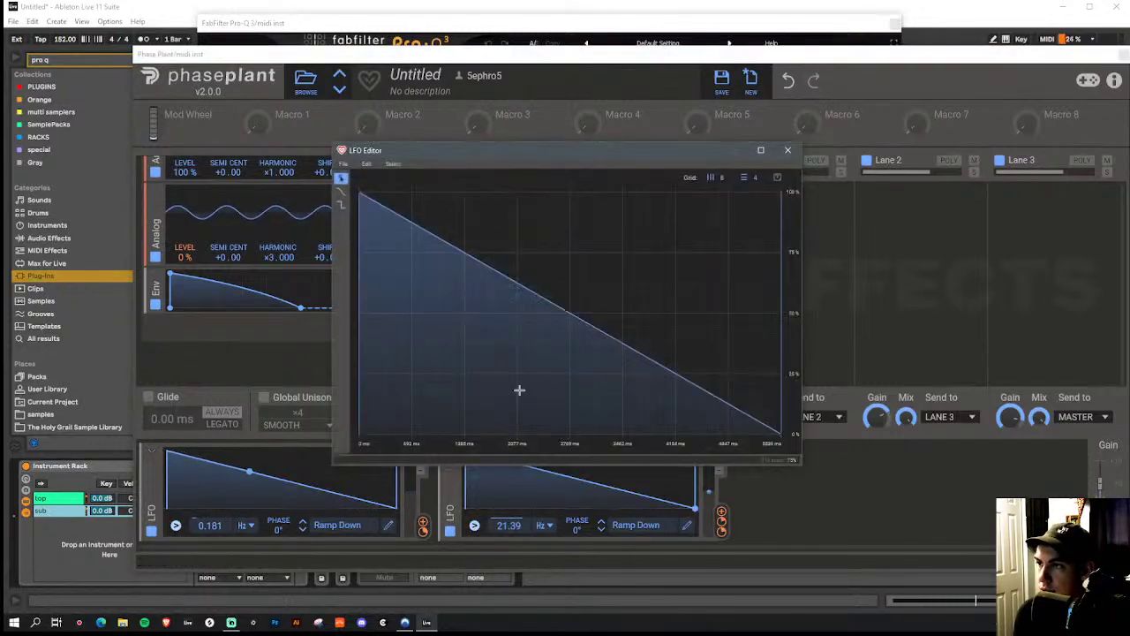
left_click_drag(462, 252, 385, 321)
left_click_drag(422, 360, 433, 350)
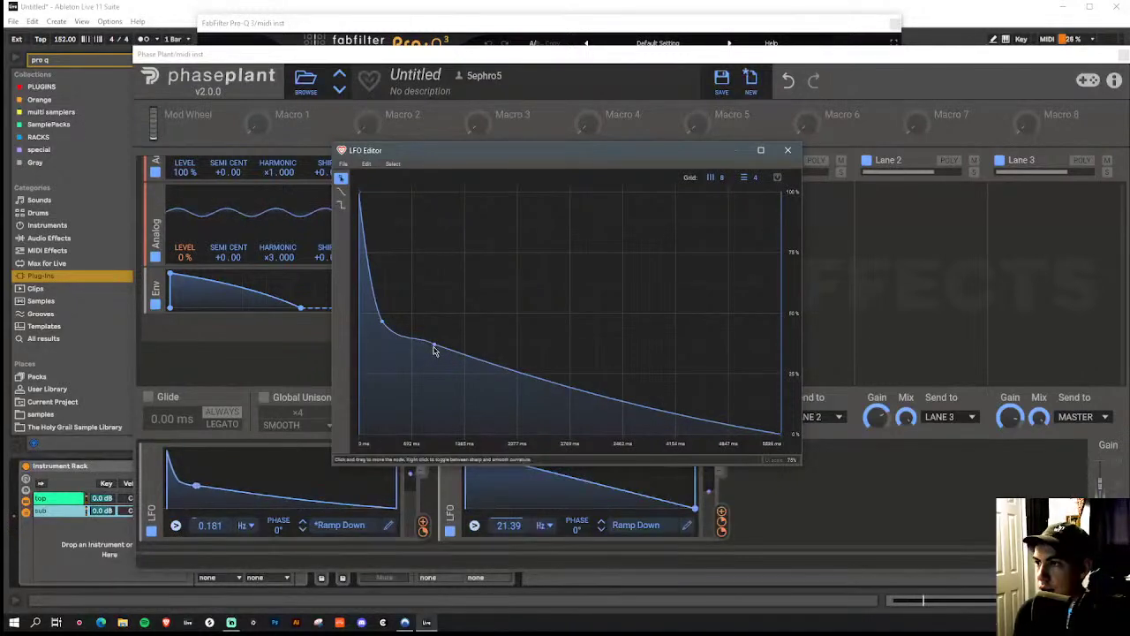
left_click_drag(379, 323, 370, 308)
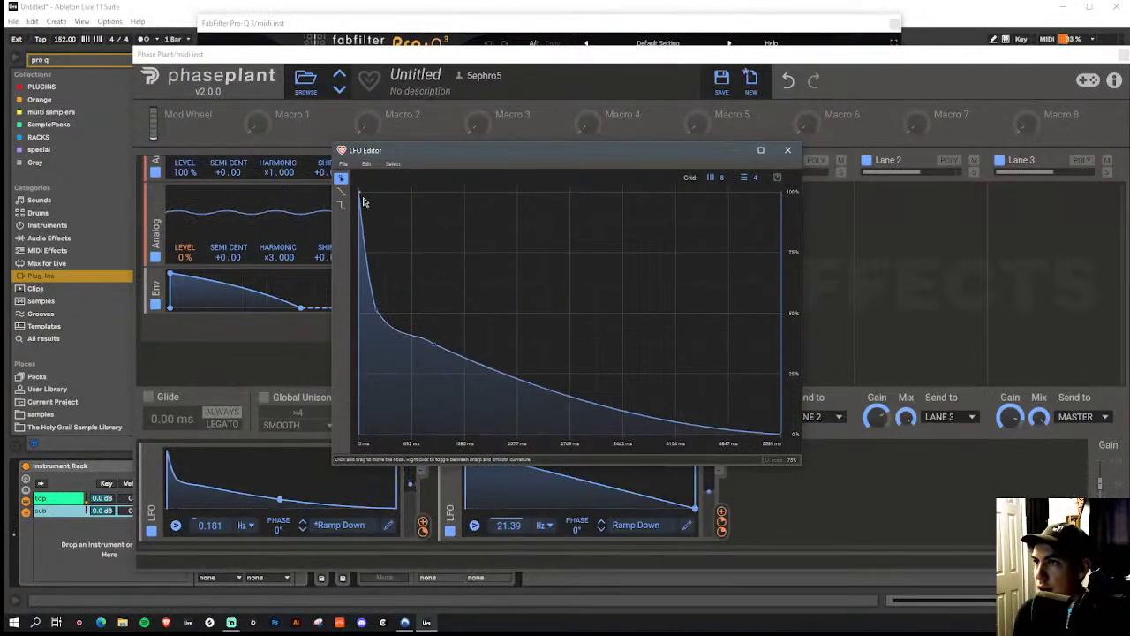
left_click_drag(362, 201, 359, 374)
left_click_drag(376, 310, 380, 362)
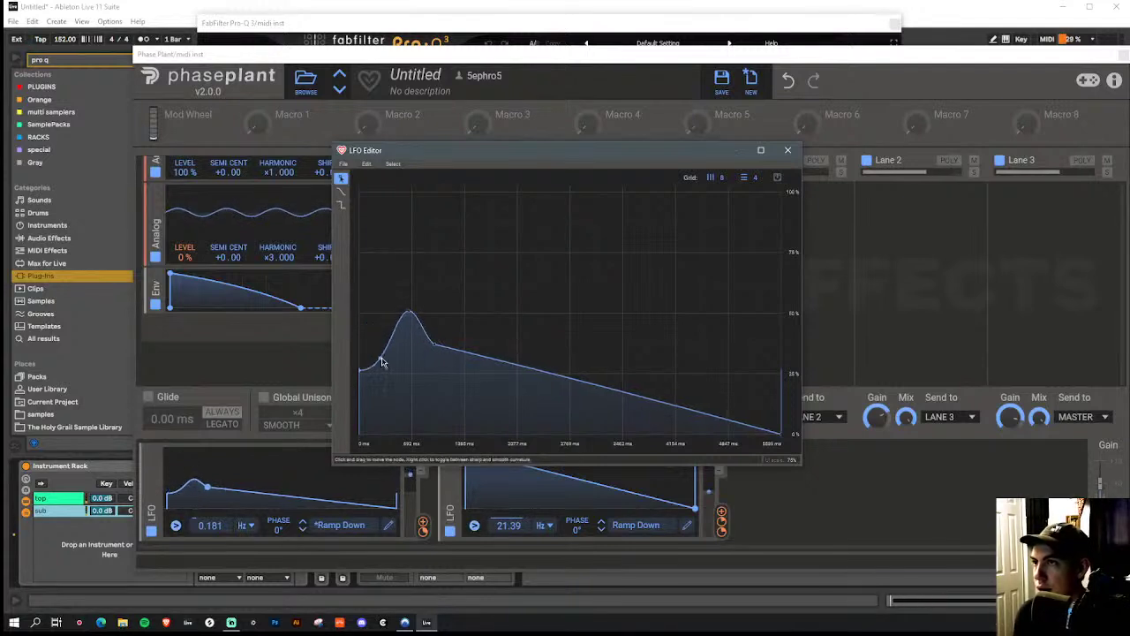
Sharpen the LFO curve's peak and add nodes behind it so the curve falls to near 0% at about 2600 ms
right_click(409, 312)
left_click_drag(437, 341, 432, 344)
left_click(429, 339)
left_click(476, 359)
left_click(497, 365)
left_click_drag(497, 374, 508, 411)
left_click(558, 428)
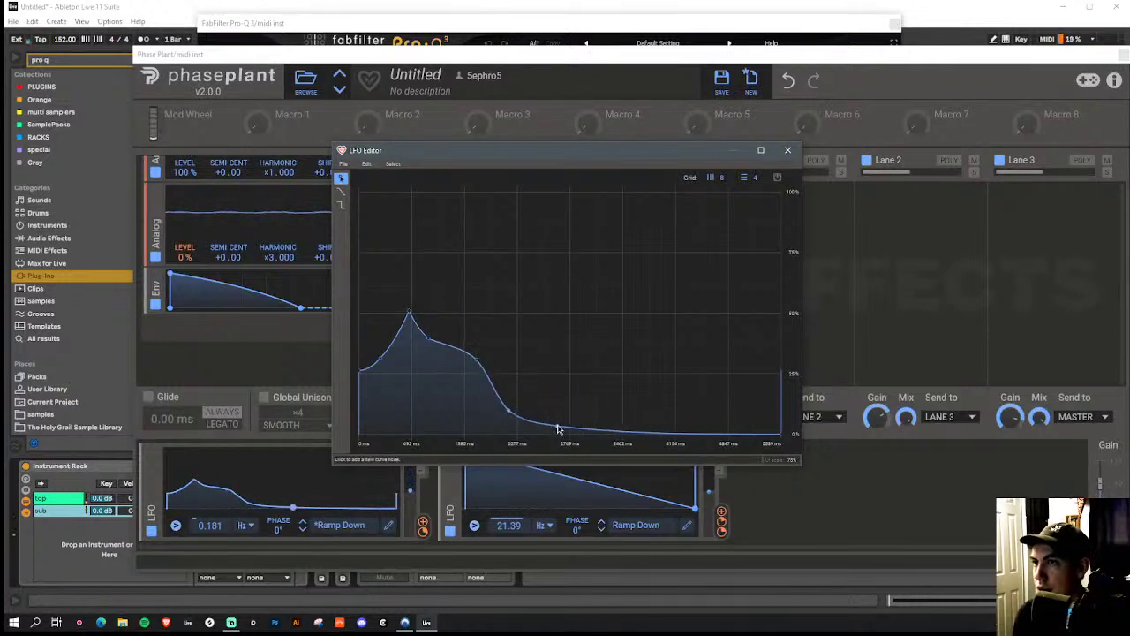
left_click_drag(476, 360, 475, 368)
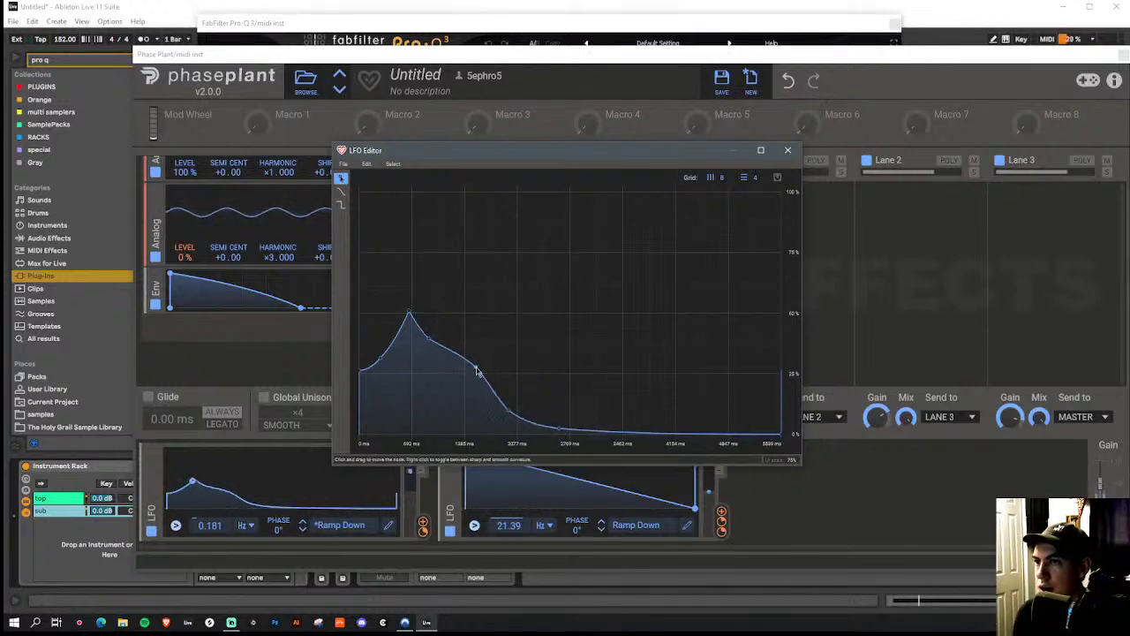
left_click(787, 151)
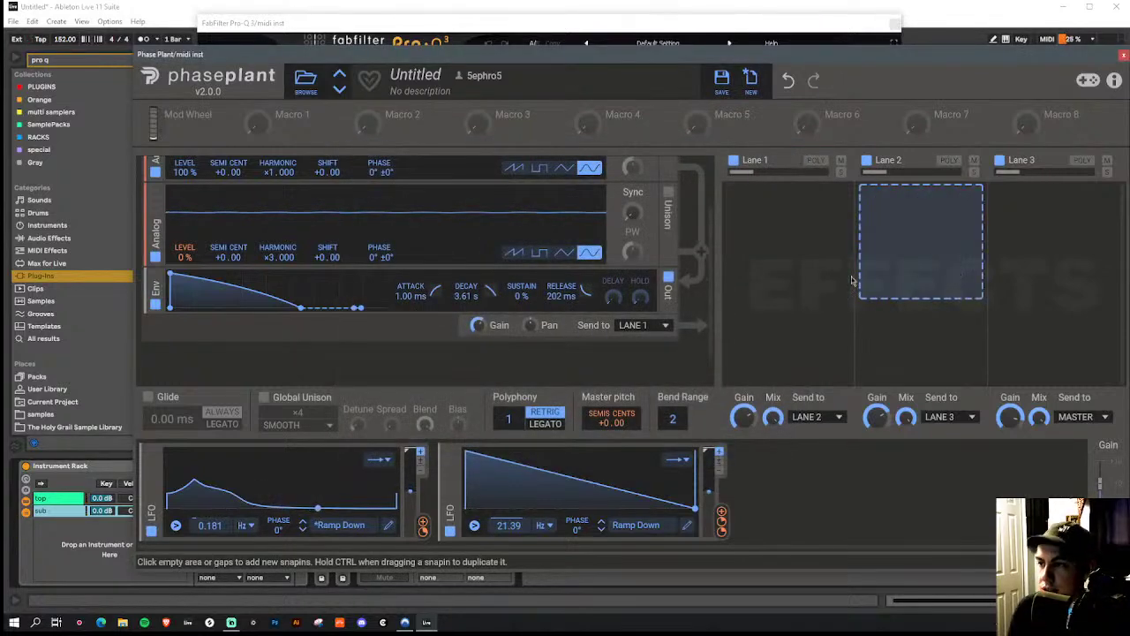
Play the loop and check the sub with its reshaped harmonic modulation in FabFilter Pro-Q 3
left_click(1124, 54)
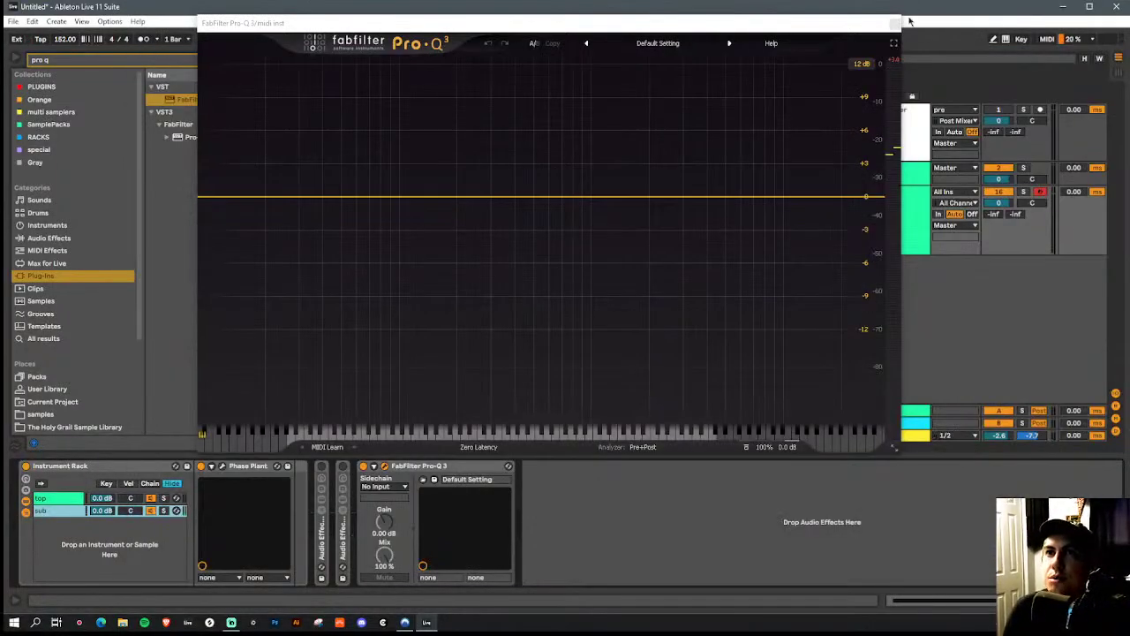
left_click(895, 23)
double_click(331, 525)
key("space")
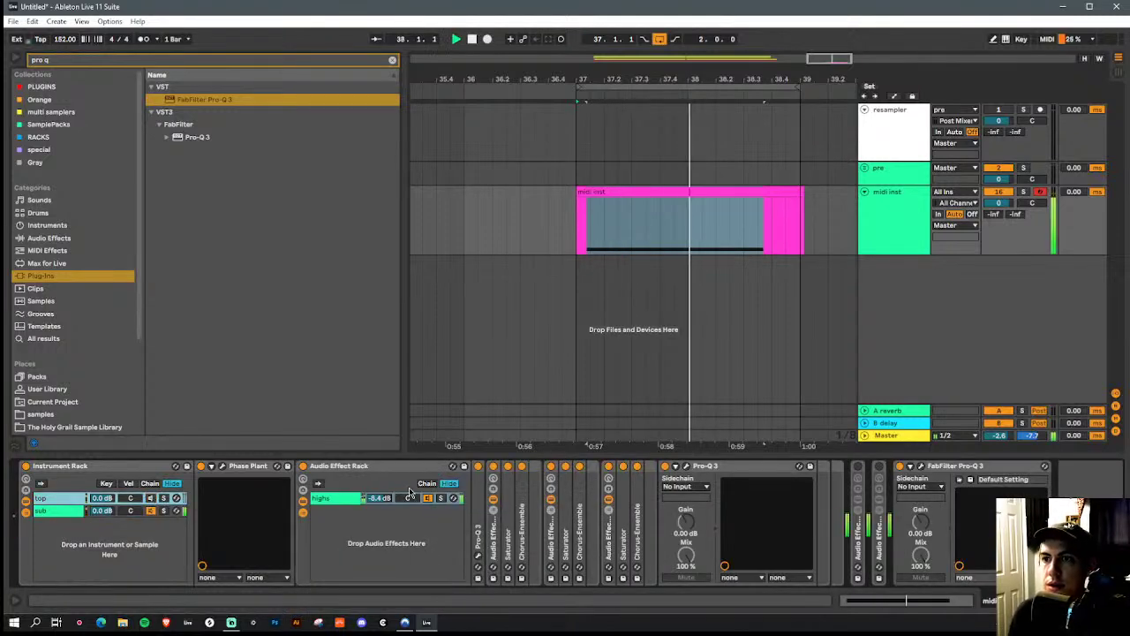
left_click(922, 467)
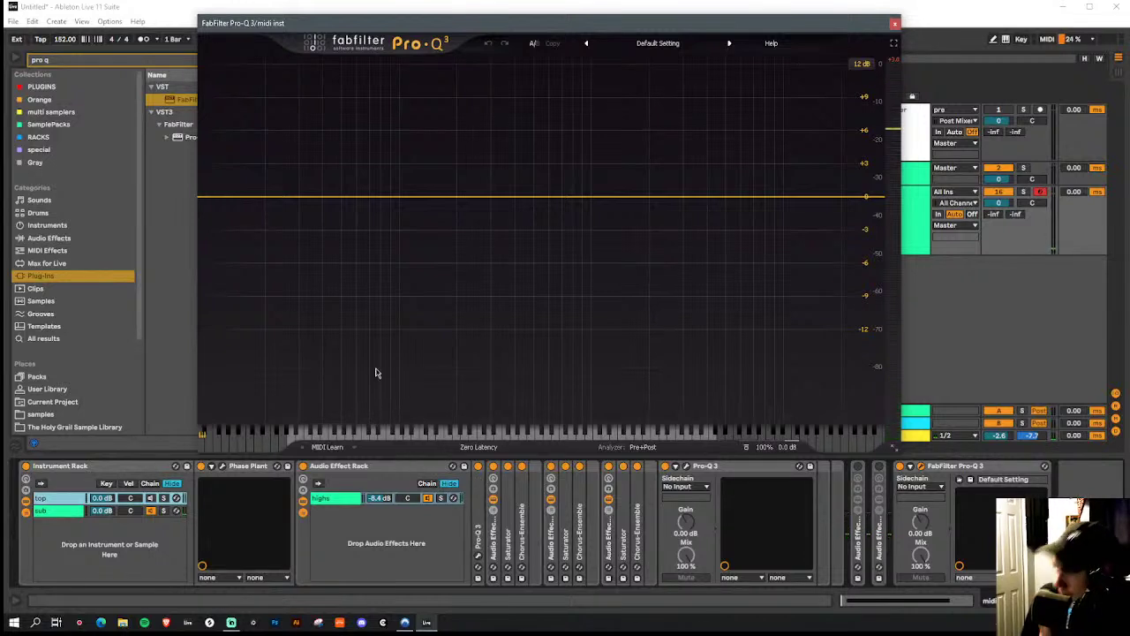
left_click(895, 24)
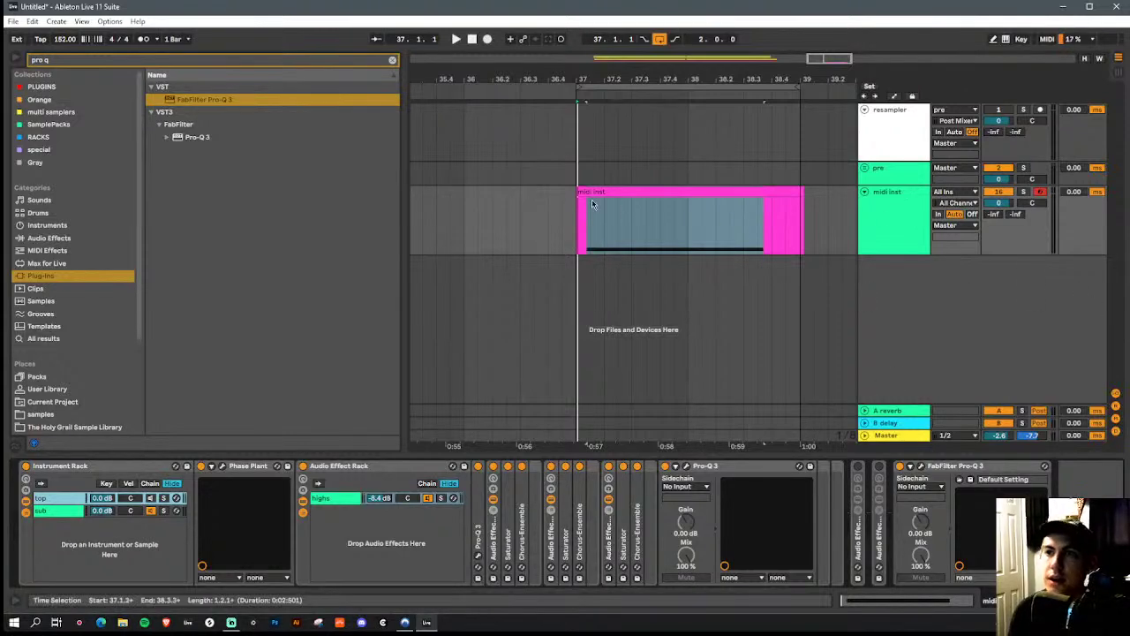
Review the Phase Plant patches on the top and sub chains, including the sub's two sine oscillators
key("ctrl+a")
left_click(221, 465)
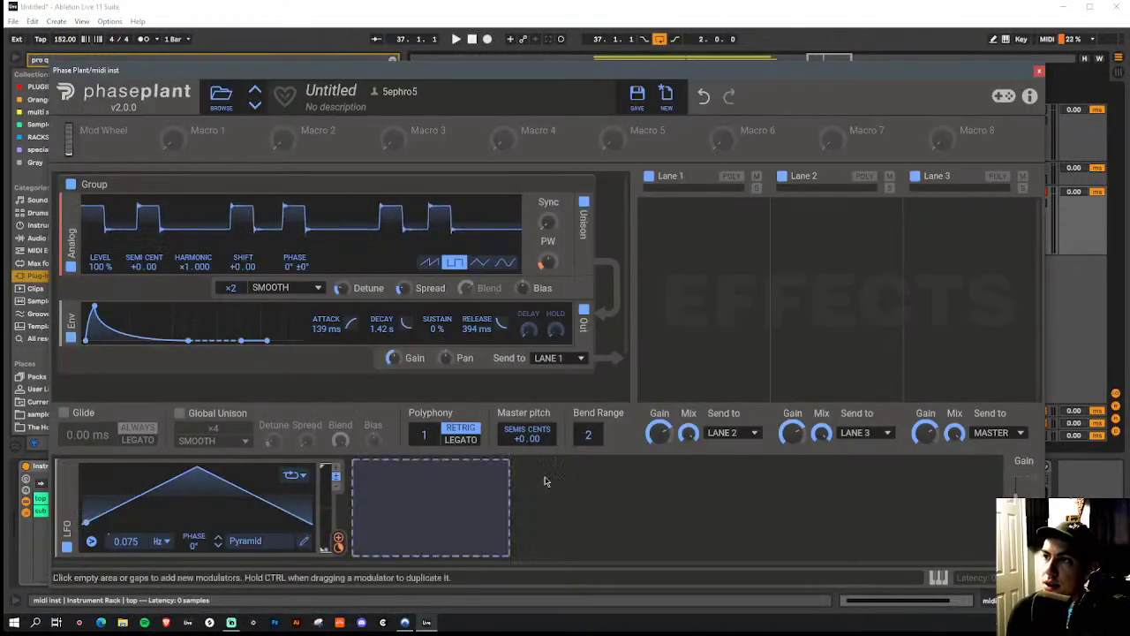
left_click(1039, 70)
left_click(44, 511)
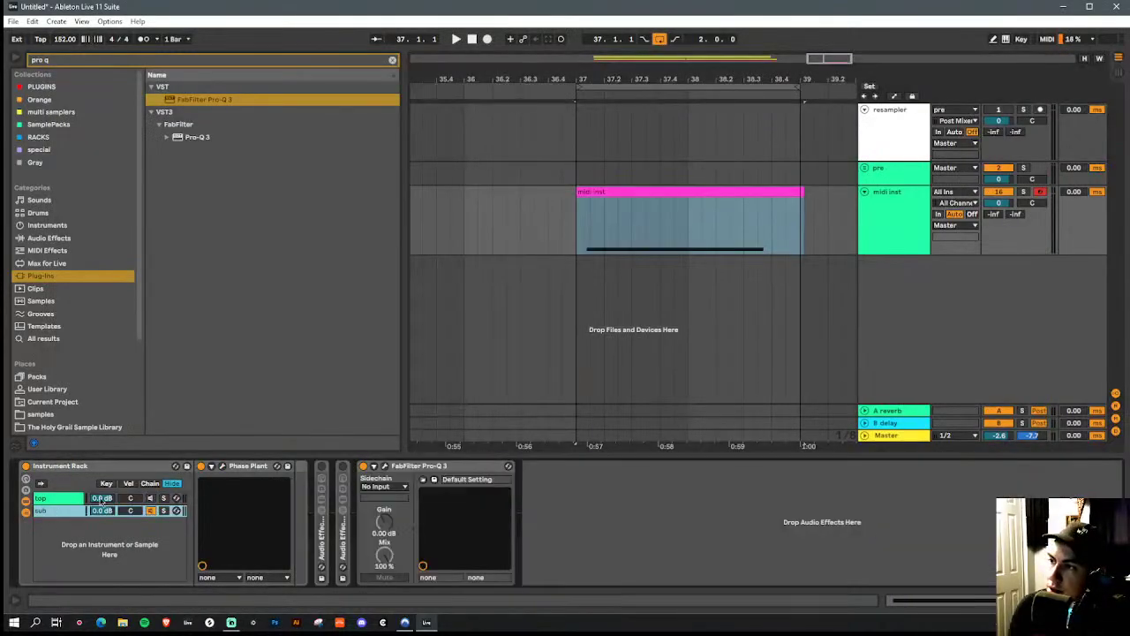
left_click(221, 465)
scroll(327, 256, "up", 3)
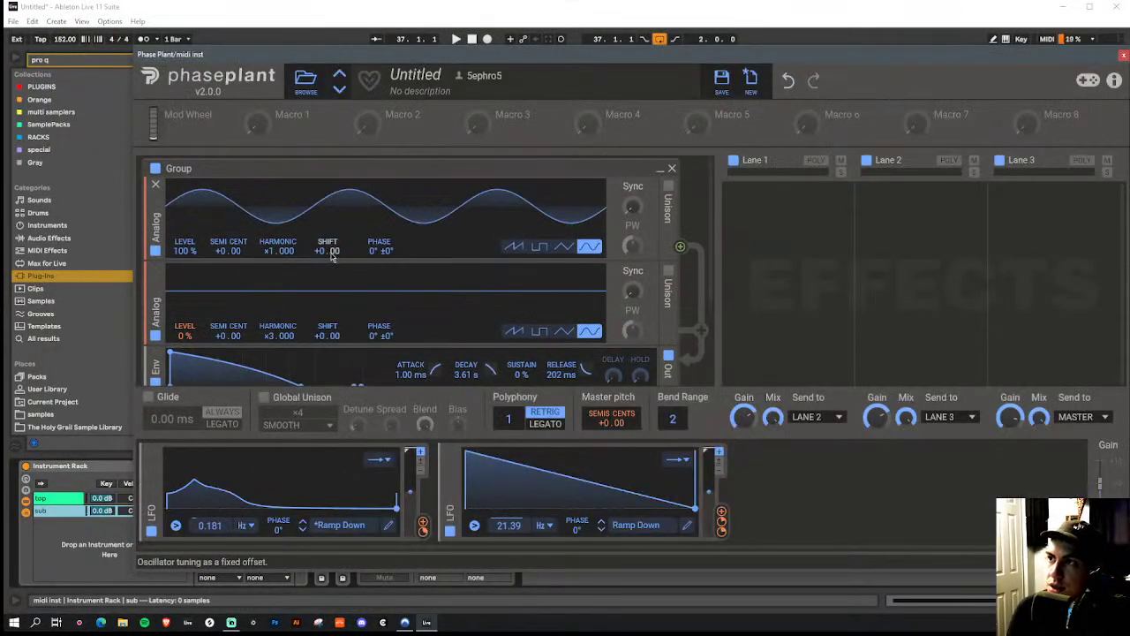
left_click(1094, 46)
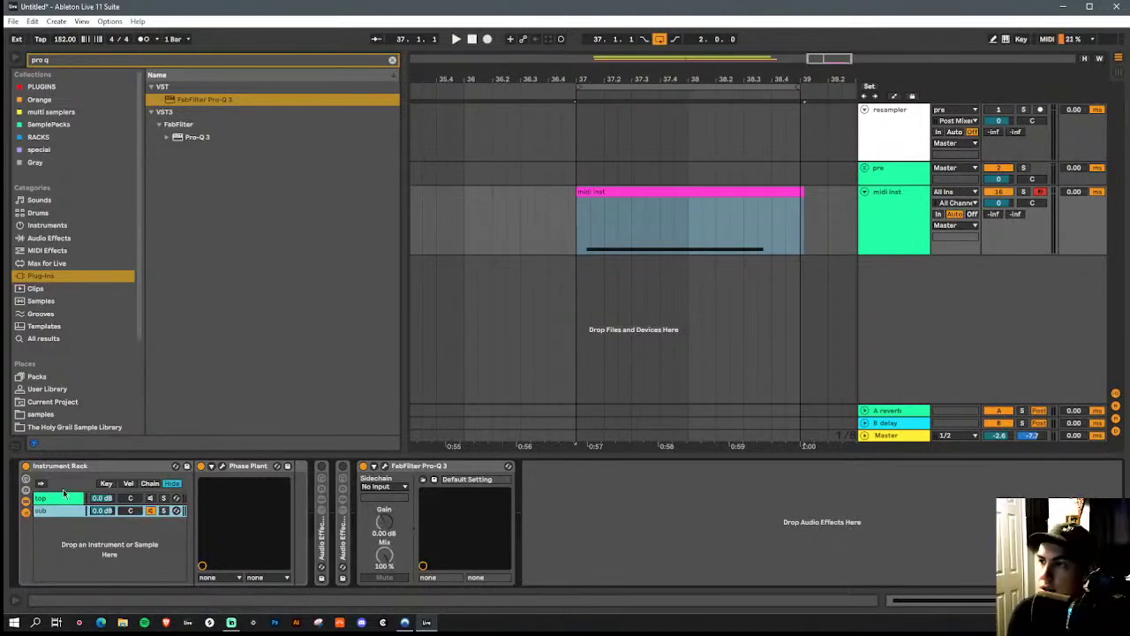
Reactivate the top chain and play the loop with the top and sub layers together
left_click(151, 499)
key("space")
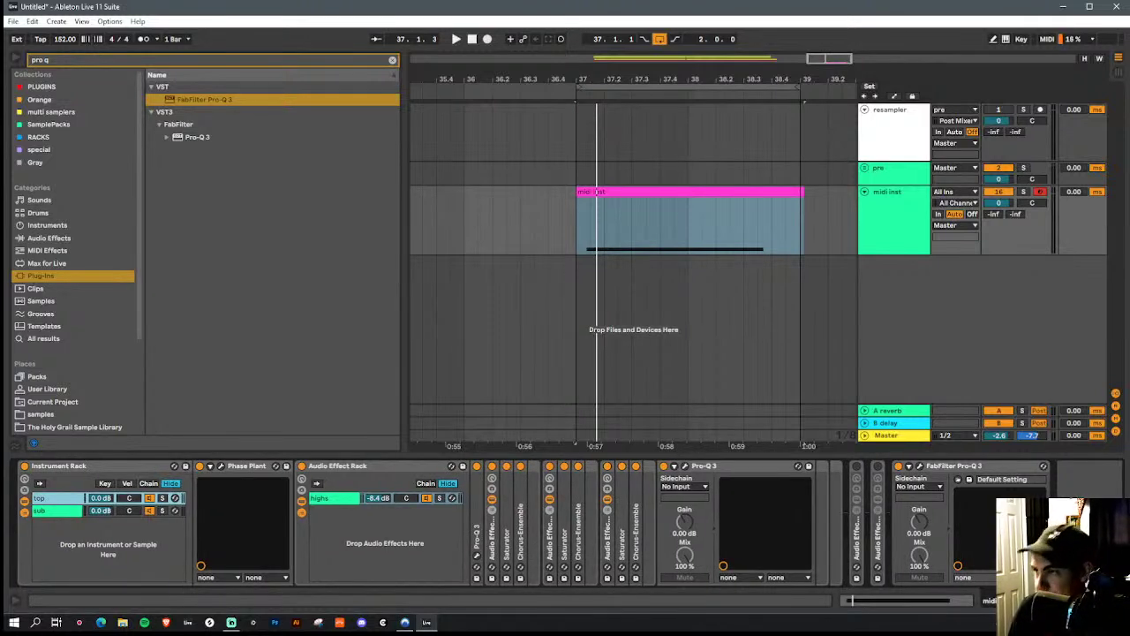
Move the band-limiting Pro-Q 3 from the highs chain to directly after Phase Plant in the top chain
left_click(427, 553)
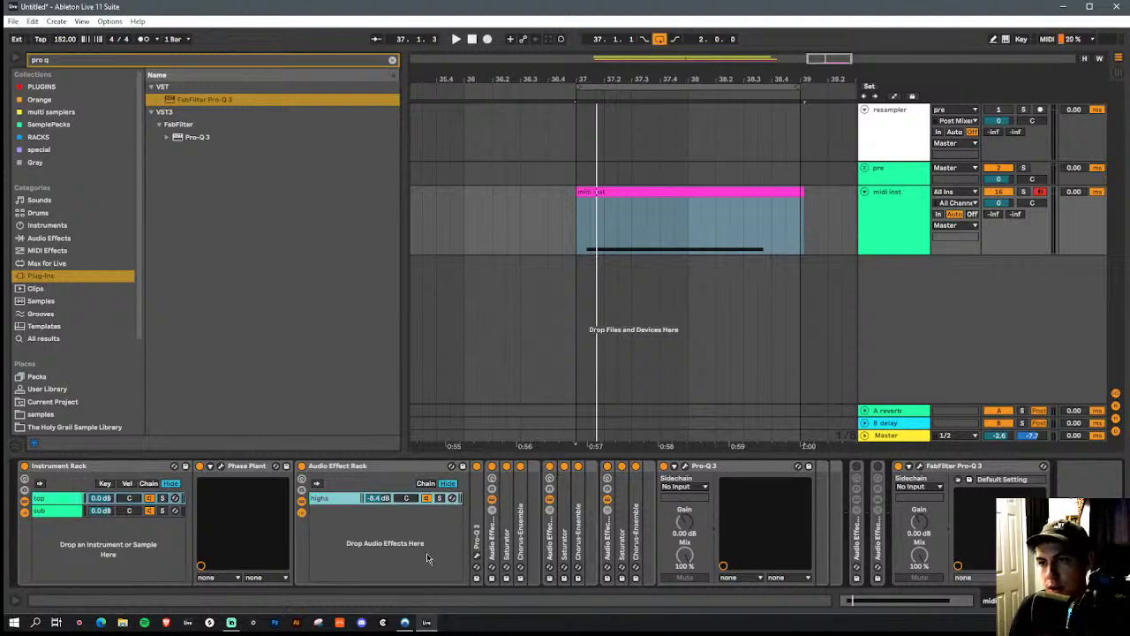
left_click(690, 468)
left_click(686, 466)
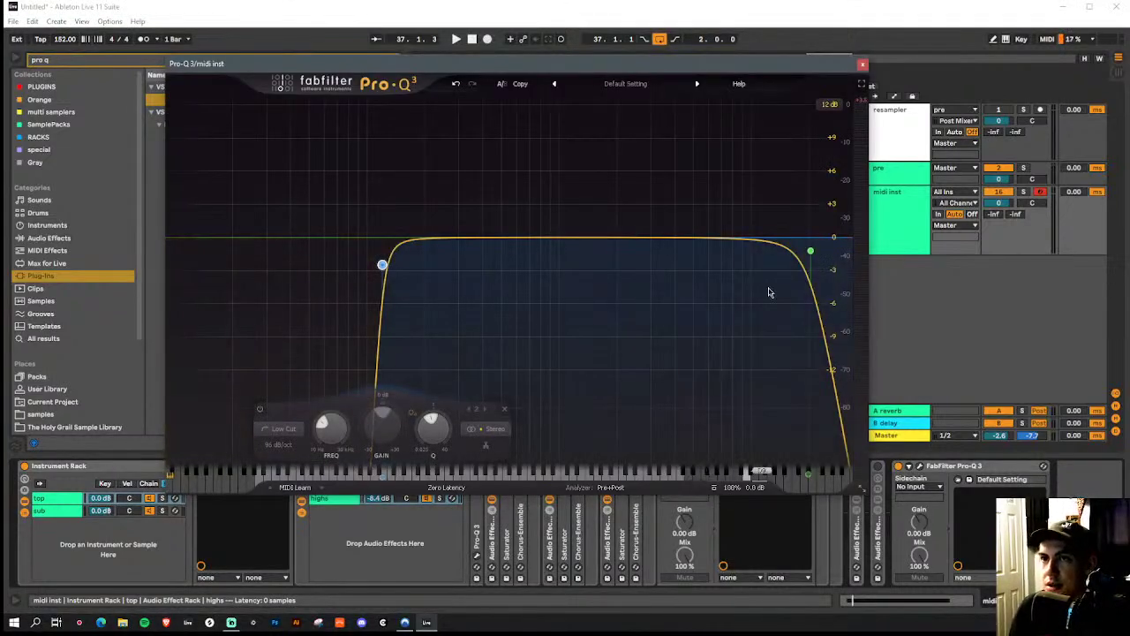
left_click(863, 64)
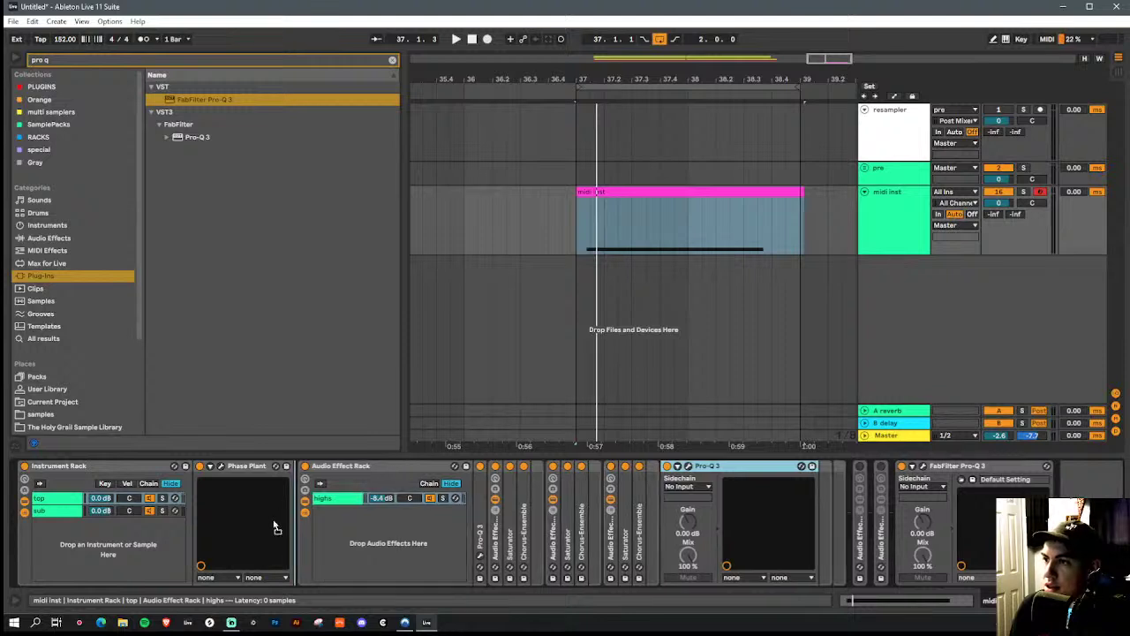
left_click_drag(284, 522, 284, 523)
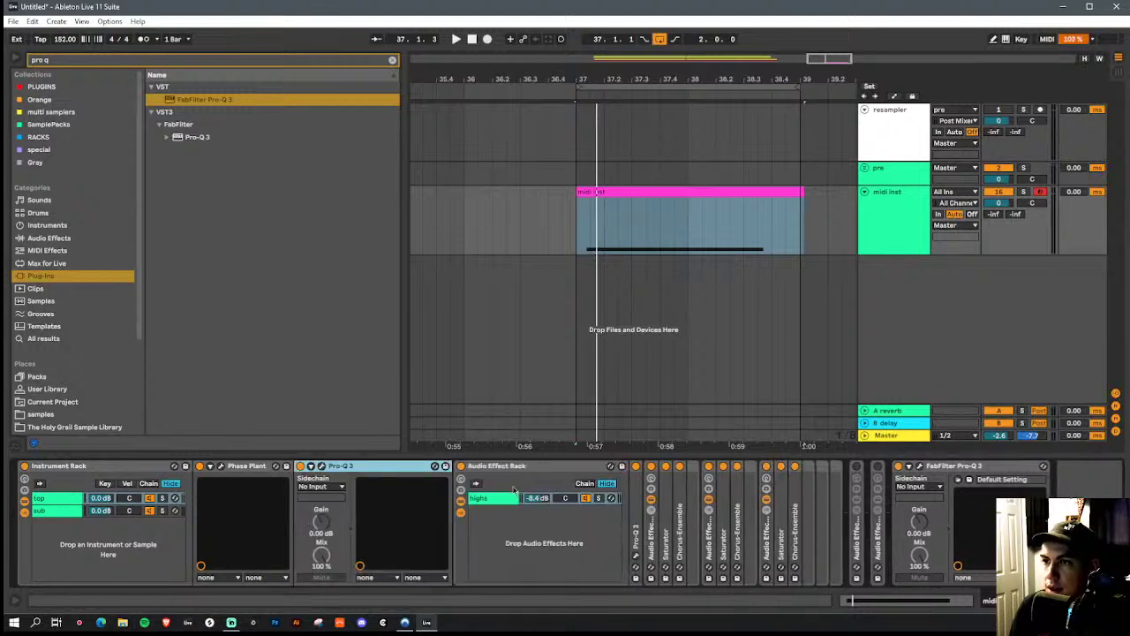
Move the Audio Effect Rack out behind the Instrument Rack and group both racks into a new Instrument Rack
left_click(510, 493)
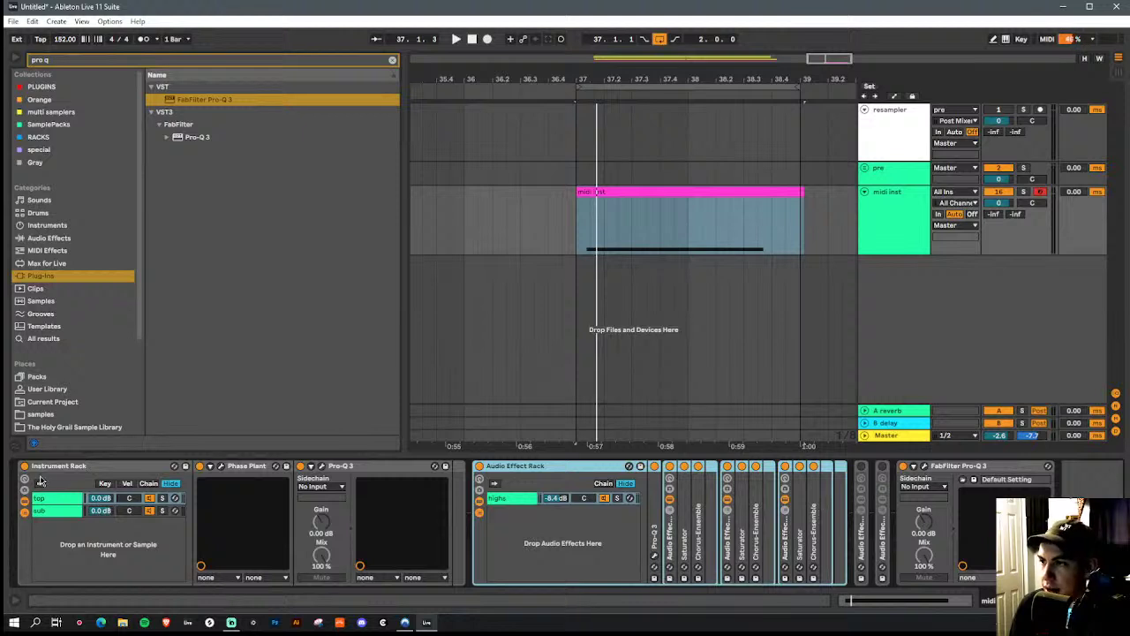
left_click(107, 465)
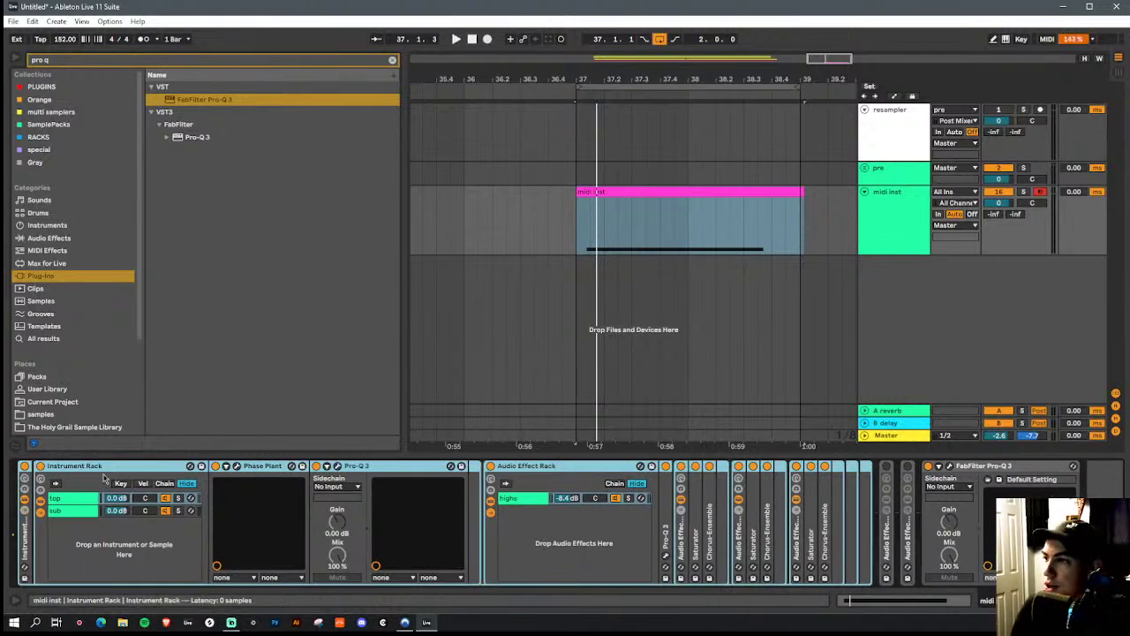
key("ctrl+g")
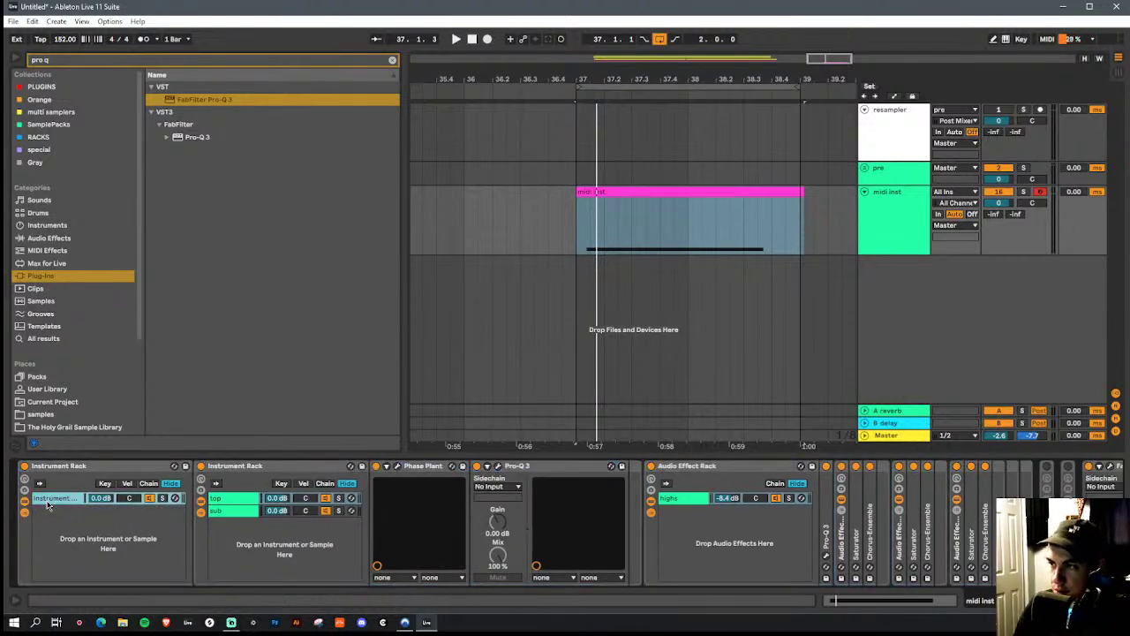
Check the devices on the top and sub chains and collapse the inner Instrument Rack
left_click(237, 502)
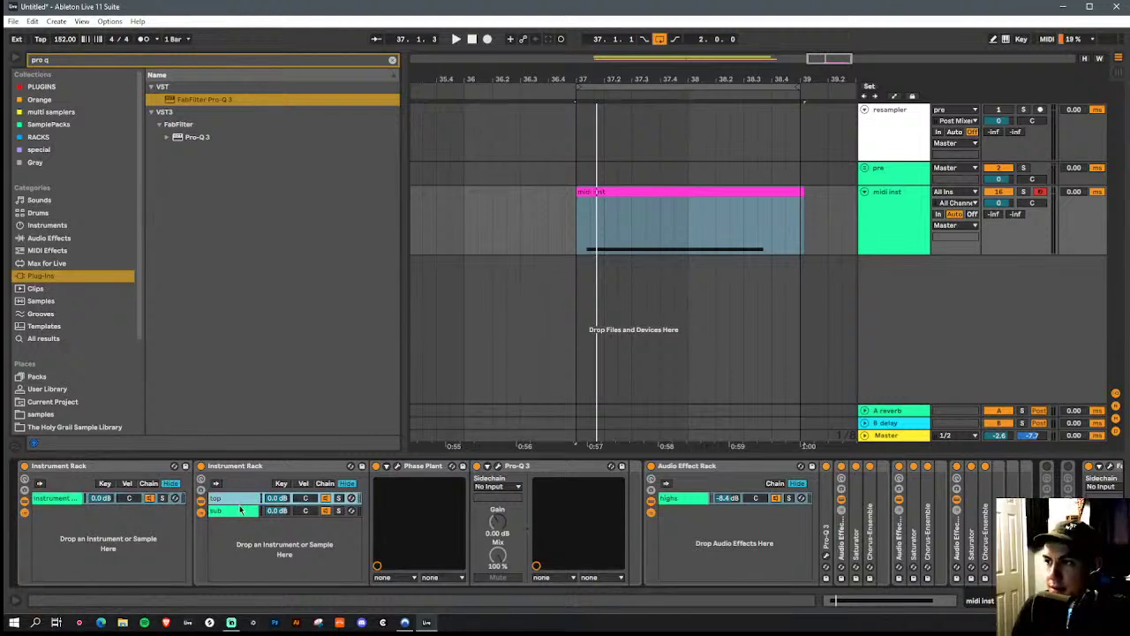
left_click(245, 515)
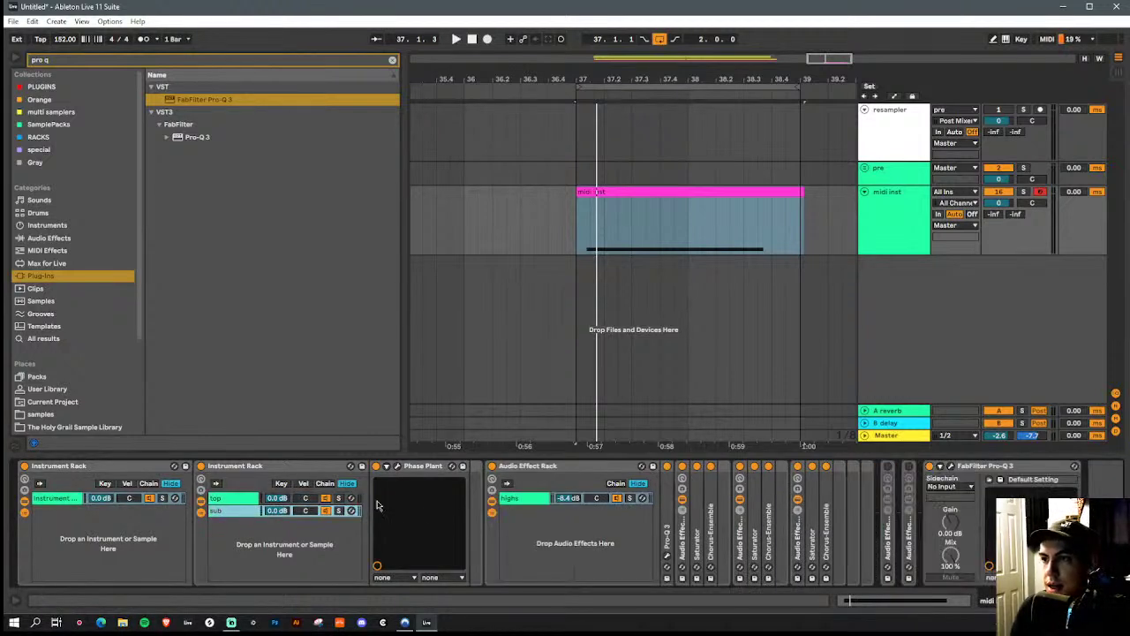
left_click(223, 499)
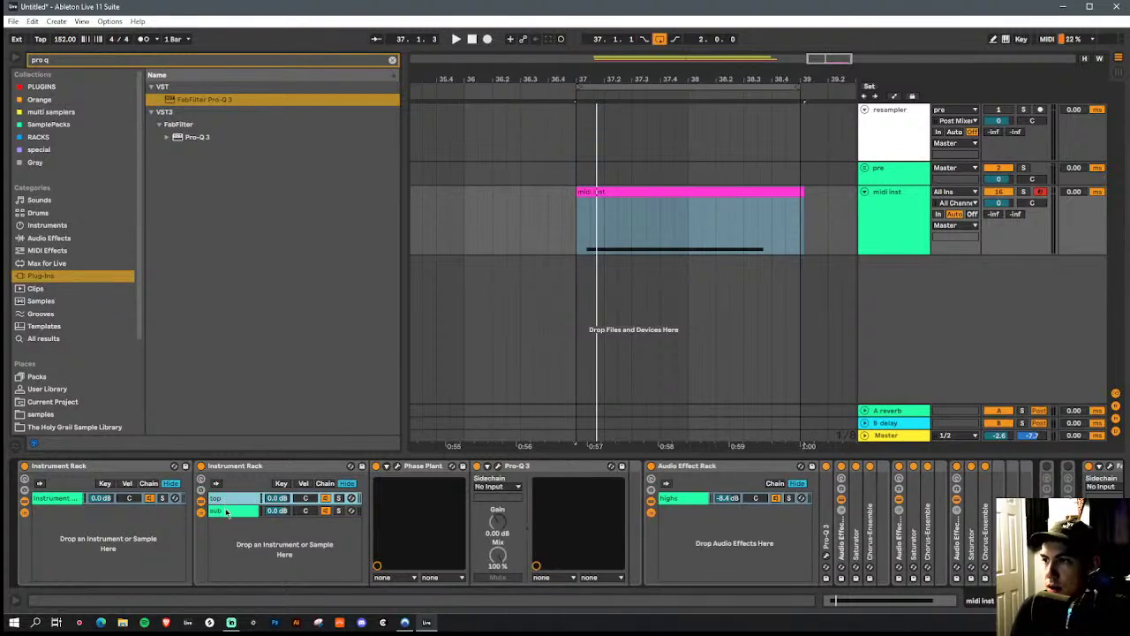
left_click(227, 513)
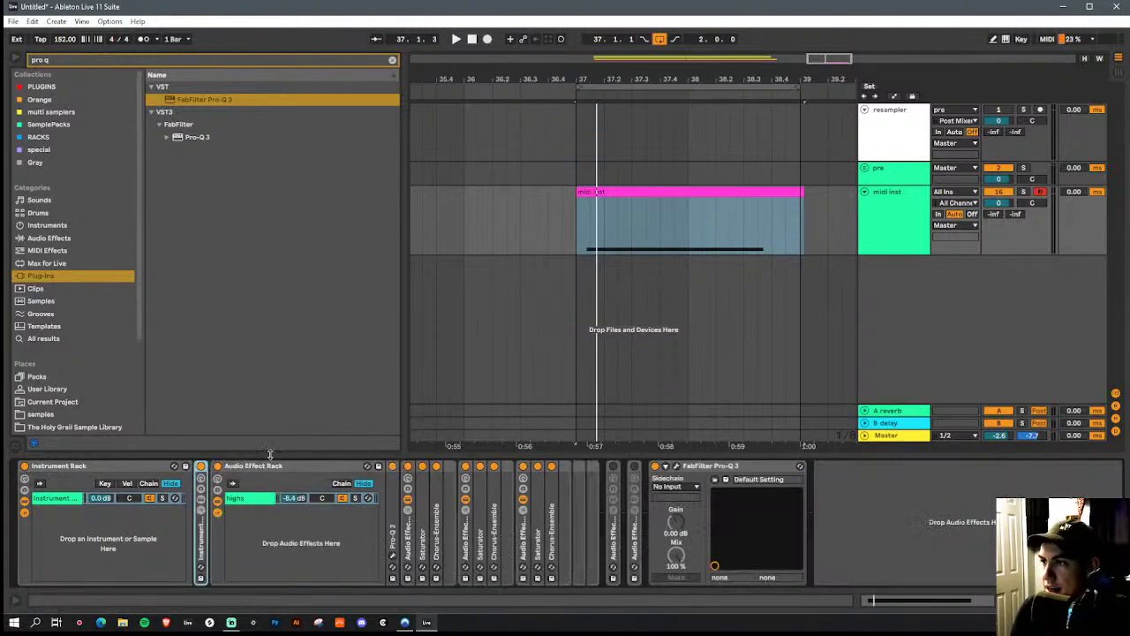
Play the loop with both layers running through the shared Audio Effect Rack, and select its highs chain
left_click(245, 527)
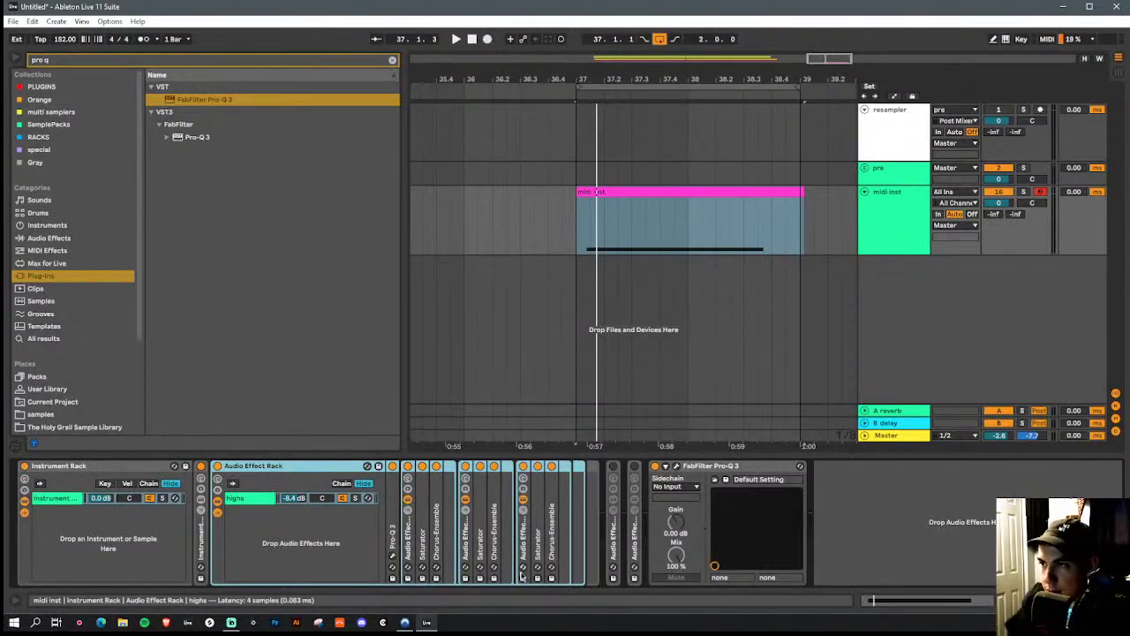
key("space")
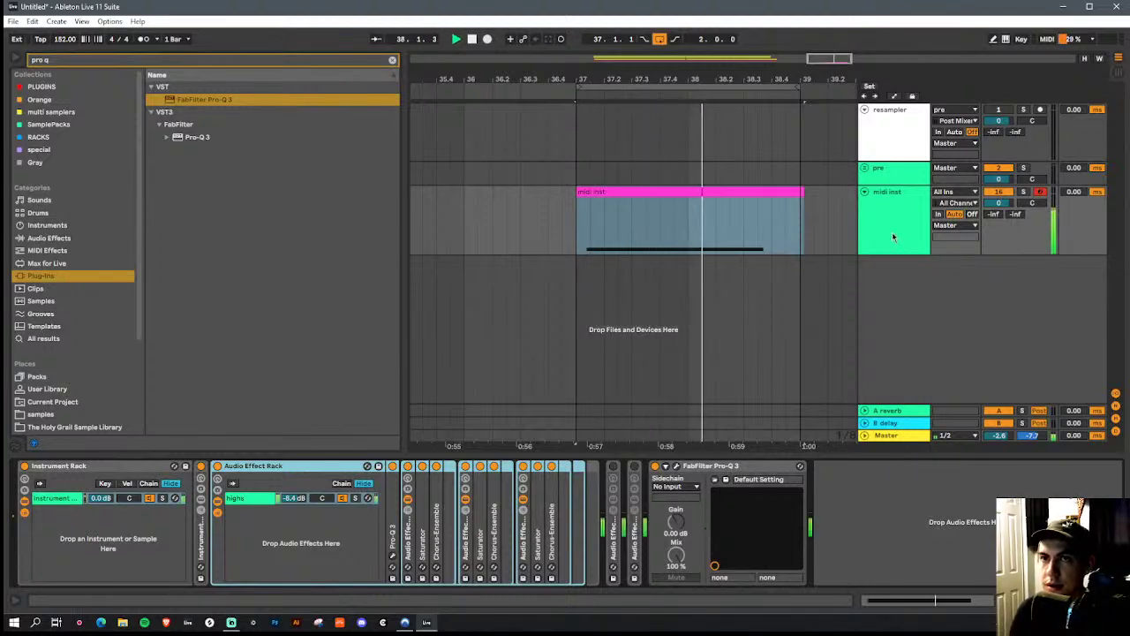
key("space")
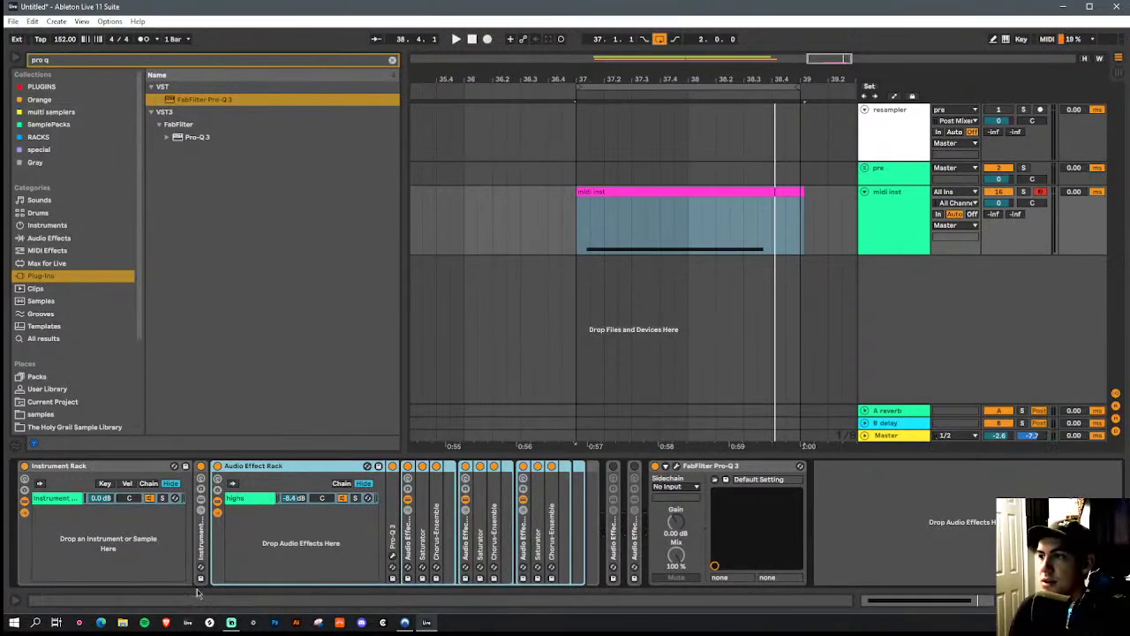
left_click(251, 498)
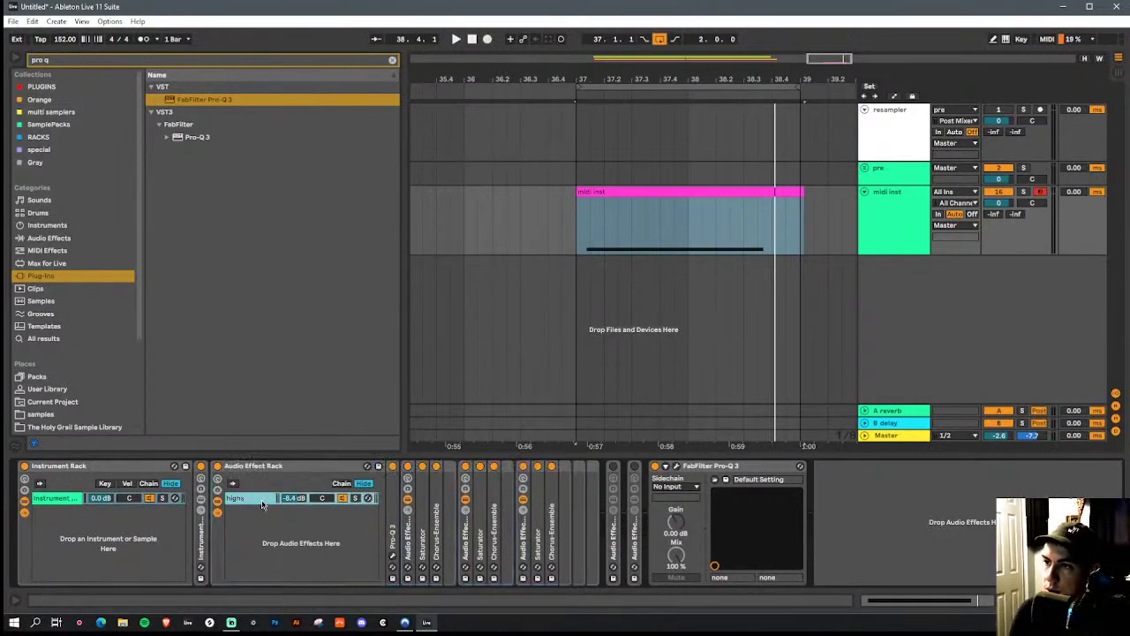
Expand the inner Instrument Rack and balance the playing layers, setting the top chain to -11.0 dB and the sub chain to about -20.5 dB
double_click(200, 517)
left_click(226, 501)
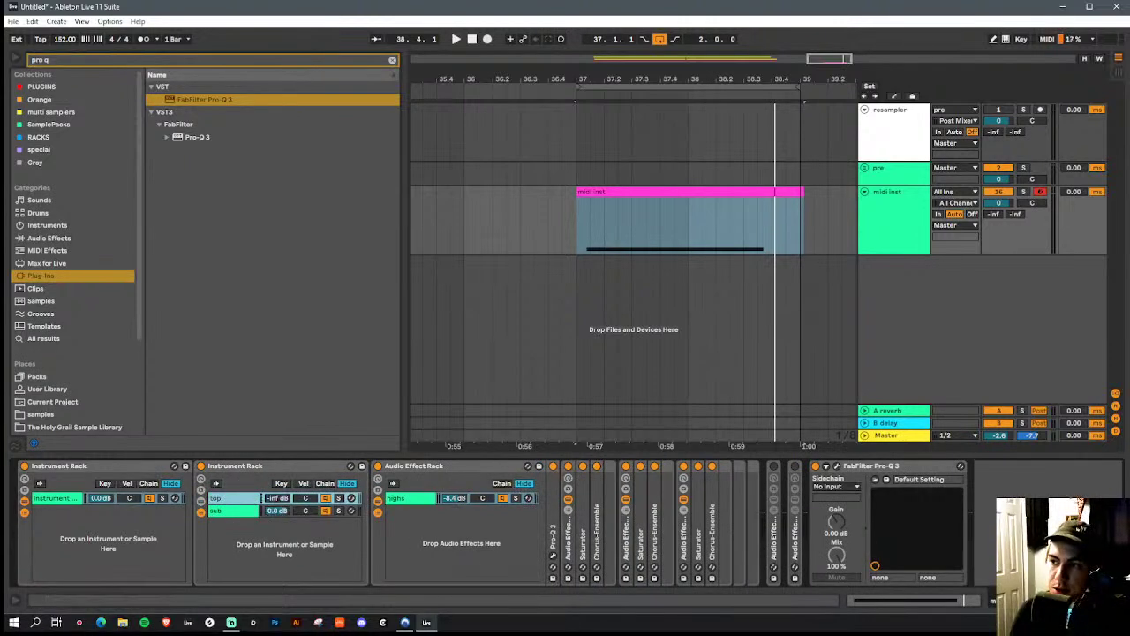
key("space")
left_click_drag(278, 498, 277, 477)
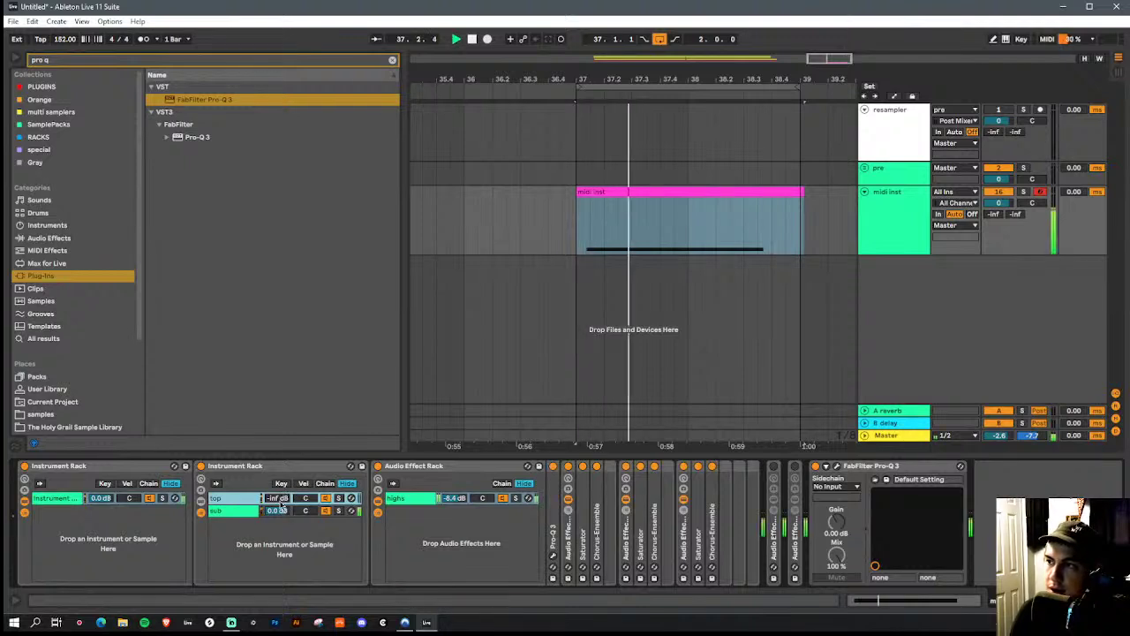
mouse_move(282, 512)
left_mouse_down()
mouse_move(281, 478)
mouse_move(282, 501)
left_mouse_up()
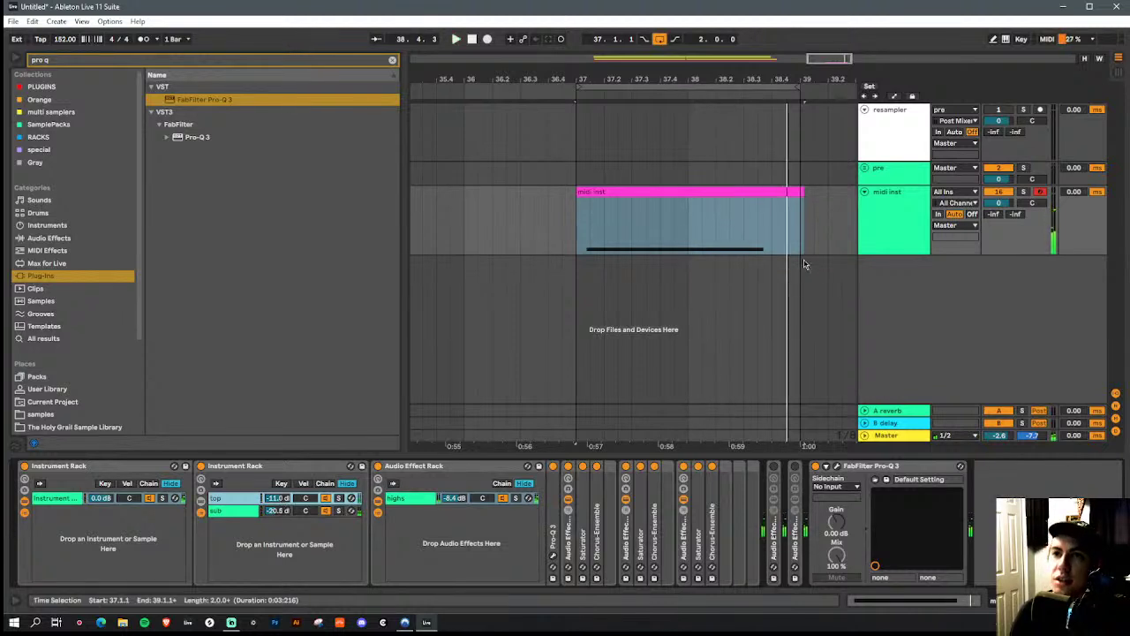
Insert a new audio track below the midi inst track, and reselect midi inst
left_click(887, 223)
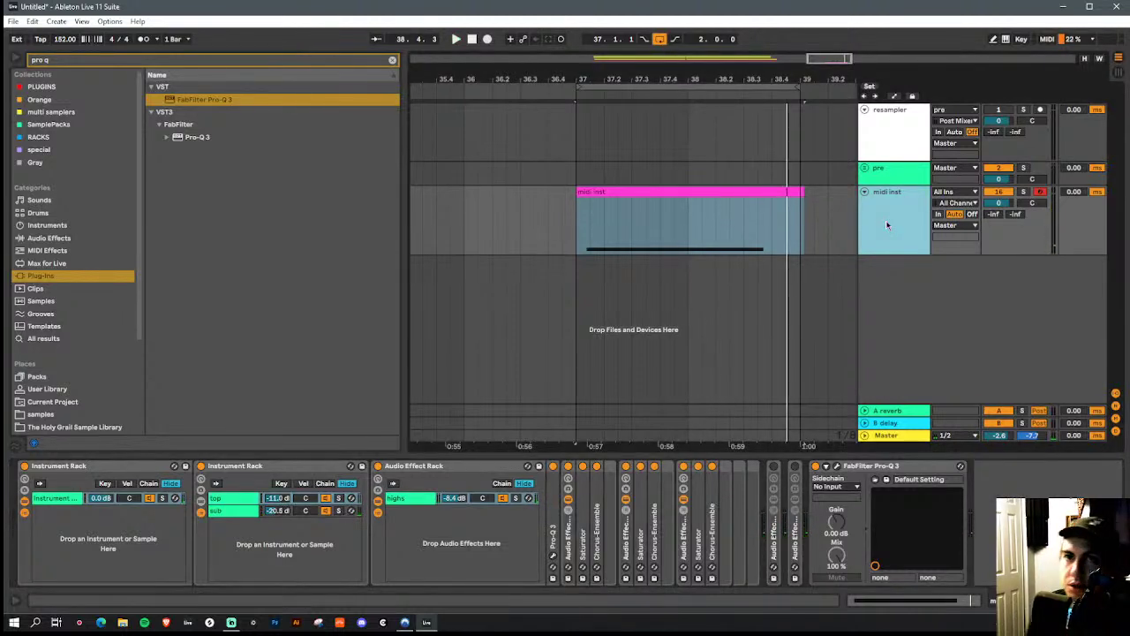
key("ctrl+t")
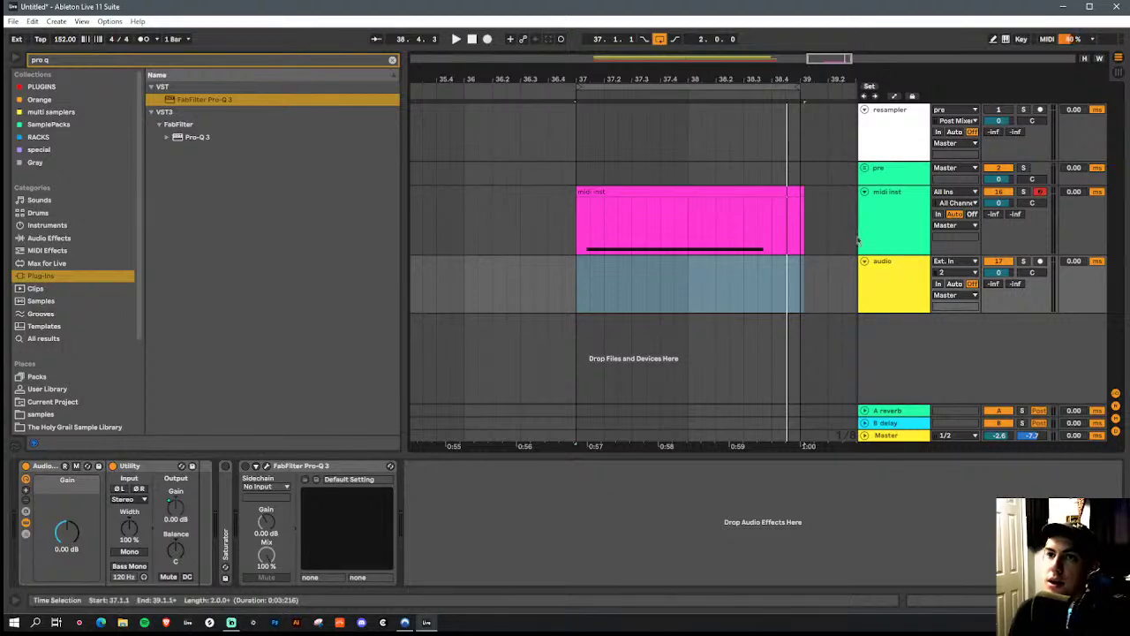
left_click(893, 233)
In the last Pro-Q 3 on midi inst, cut near 165 Hz and 418 Hz, and add slight boosts near 43 Hz and in the highs
left_click(835, 467)
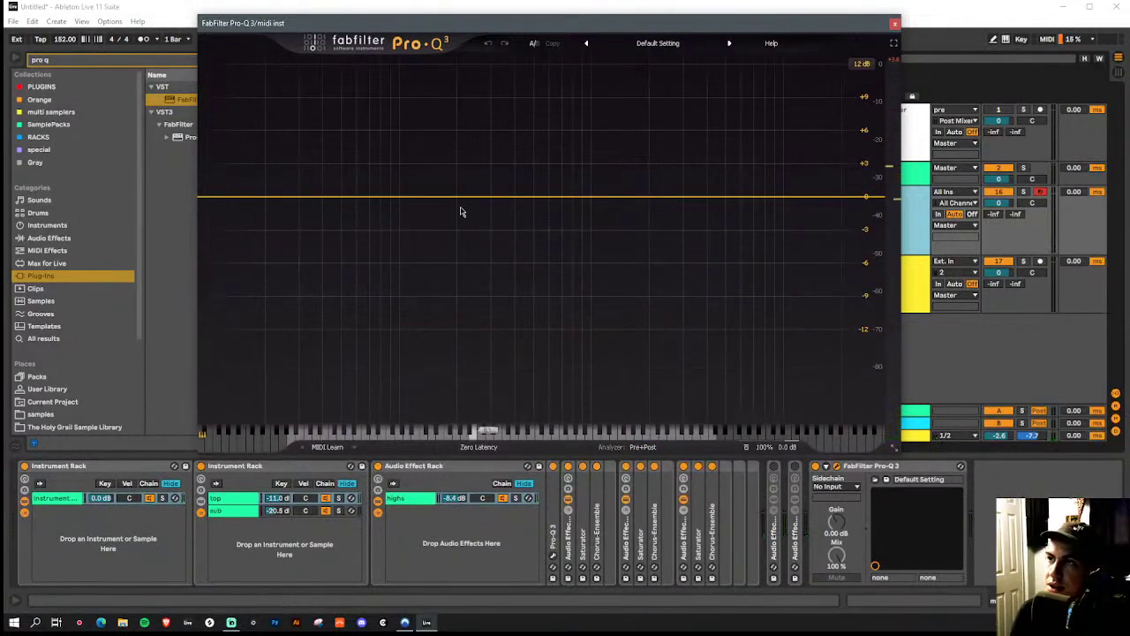
left_click_drag(622, 200, 444, 287)
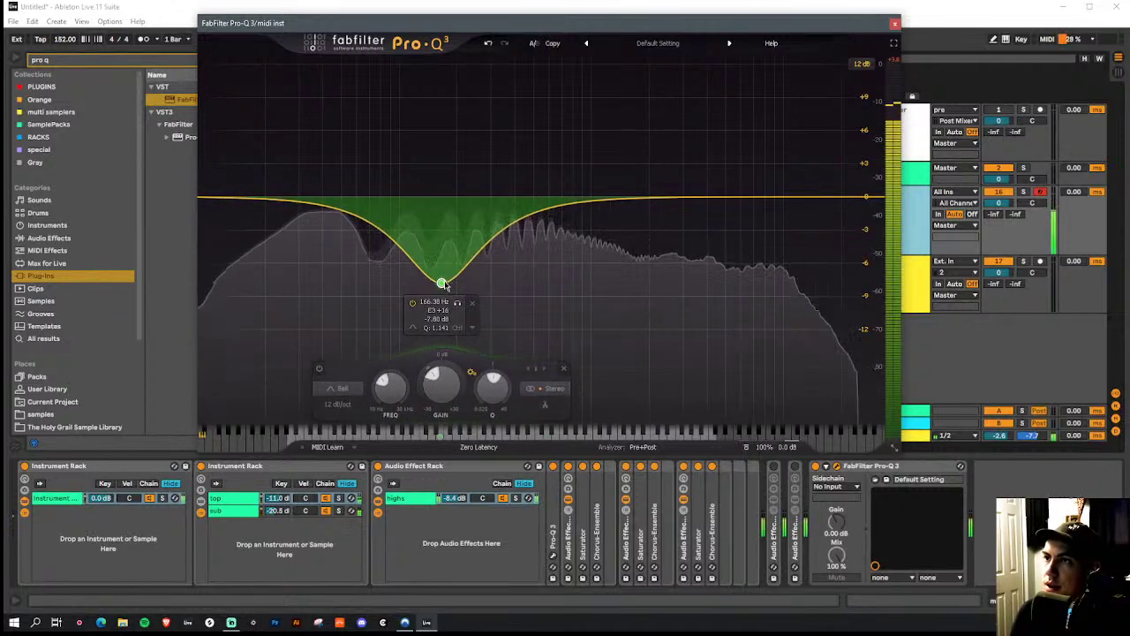
left_click_drag(441, 284, 439, 266)
left_click_drag(578, 202, 518, 236)
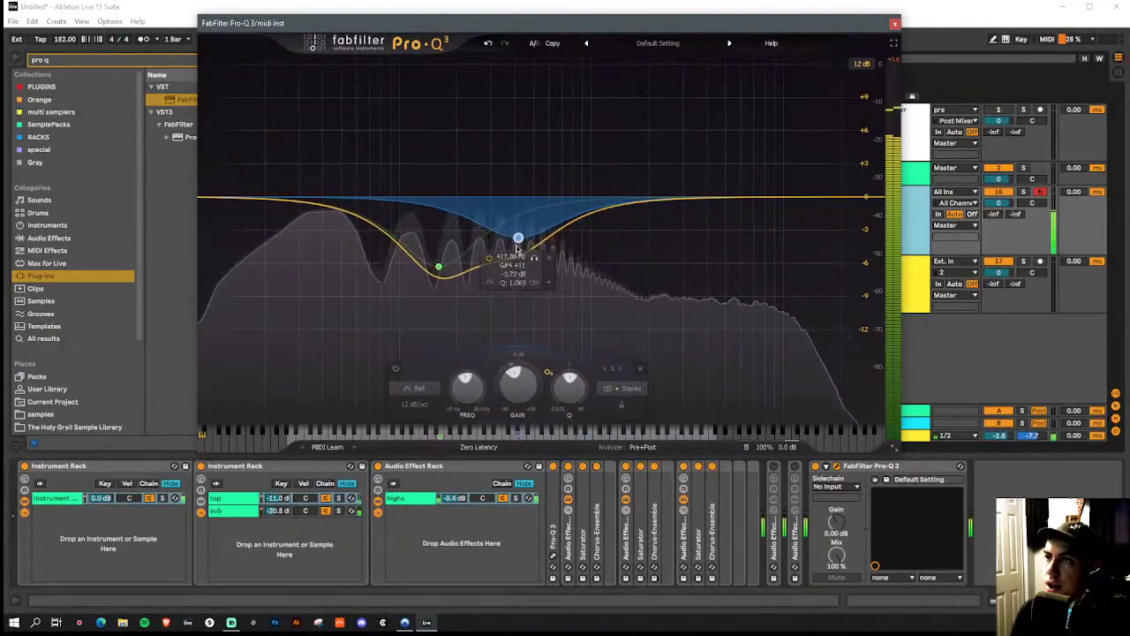
left_click_drag(589, 219, 785, 167)
scroll(777, 187, "down", 2)
left_click_drag(389, 198, 331, 209)
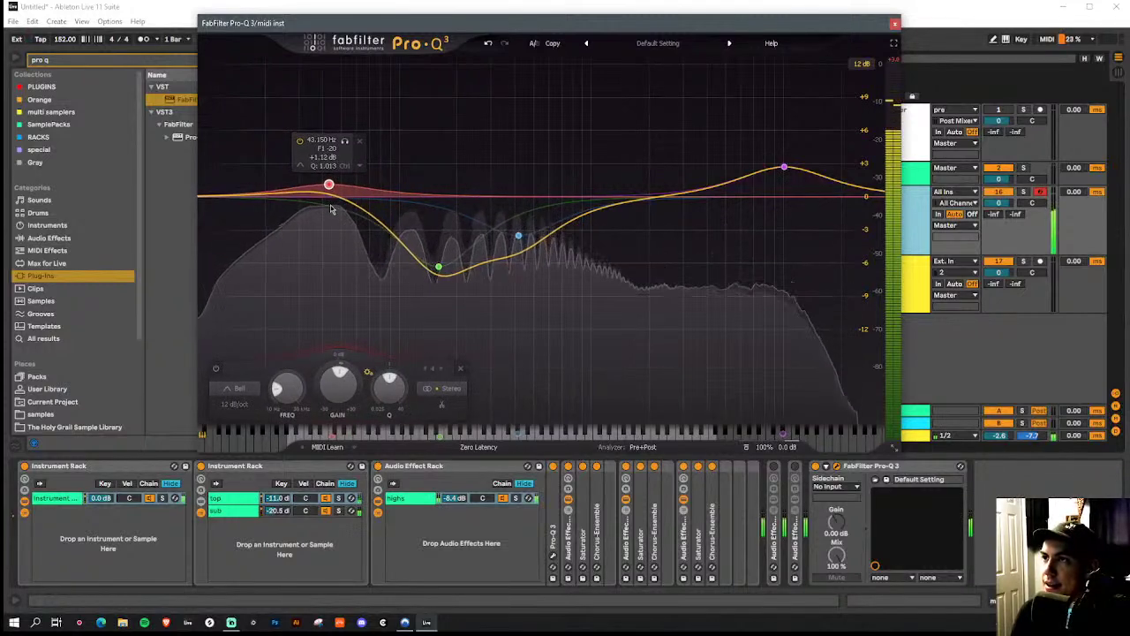
Review the final Pro-Q 3 curve on midi inst, close its window and clear the browser search
left_click(527, 632)
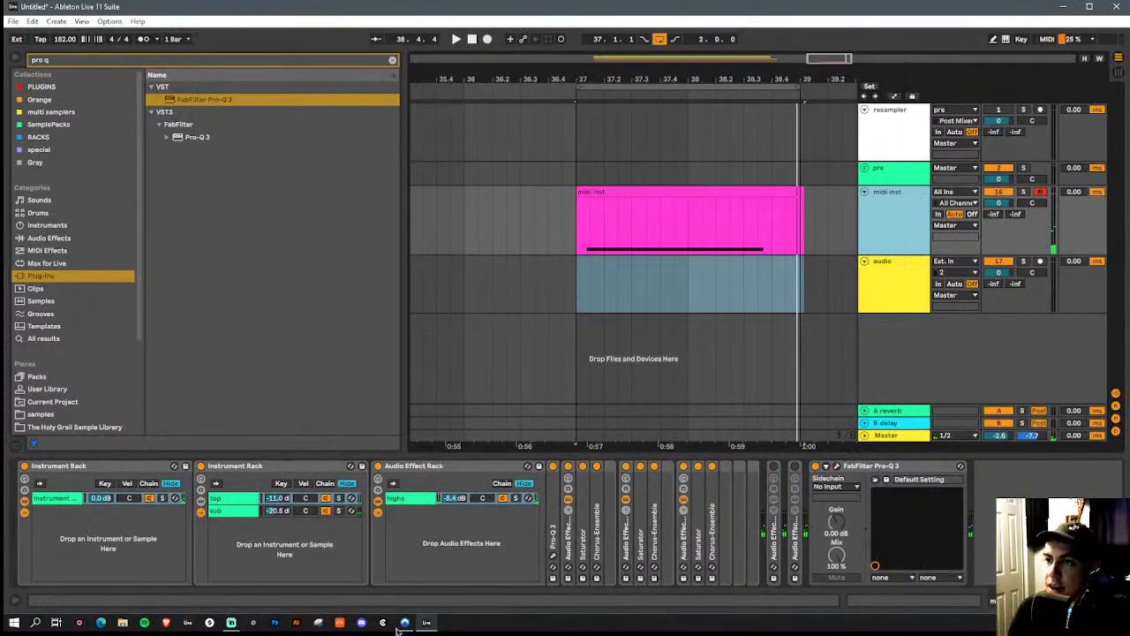
left_click(837, 466)
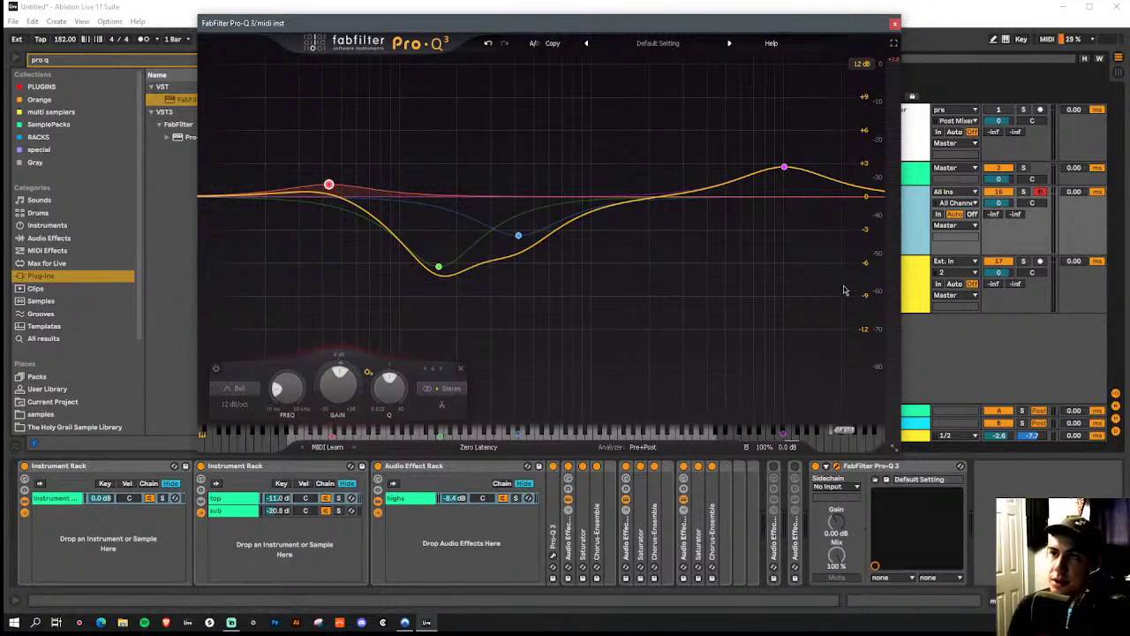
left_click(894, 25)
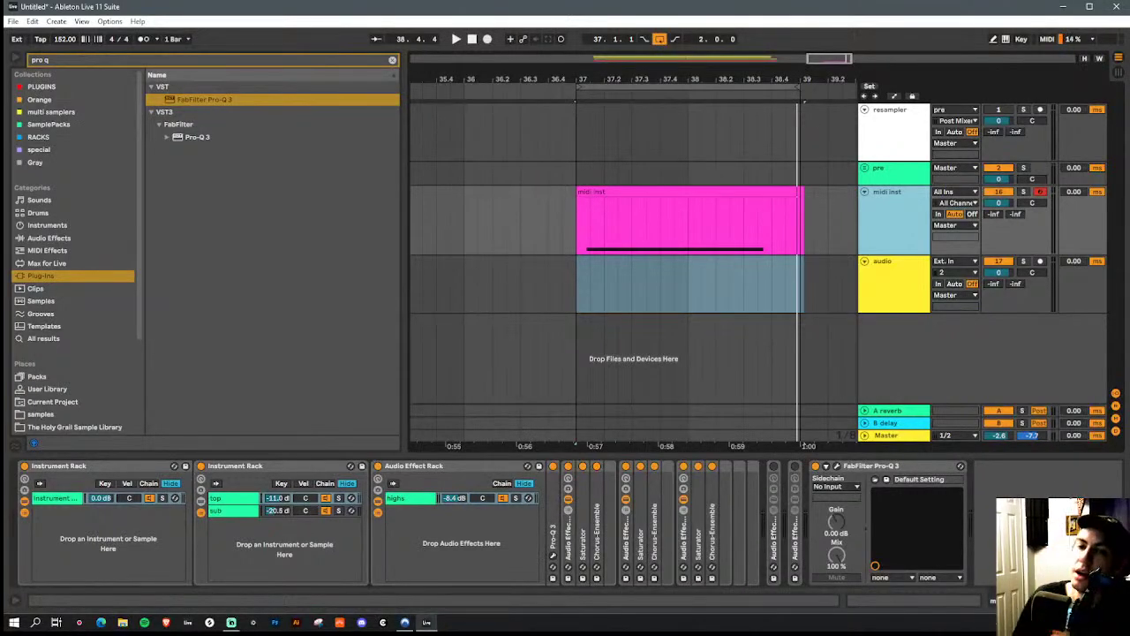
left_click(985, 526)
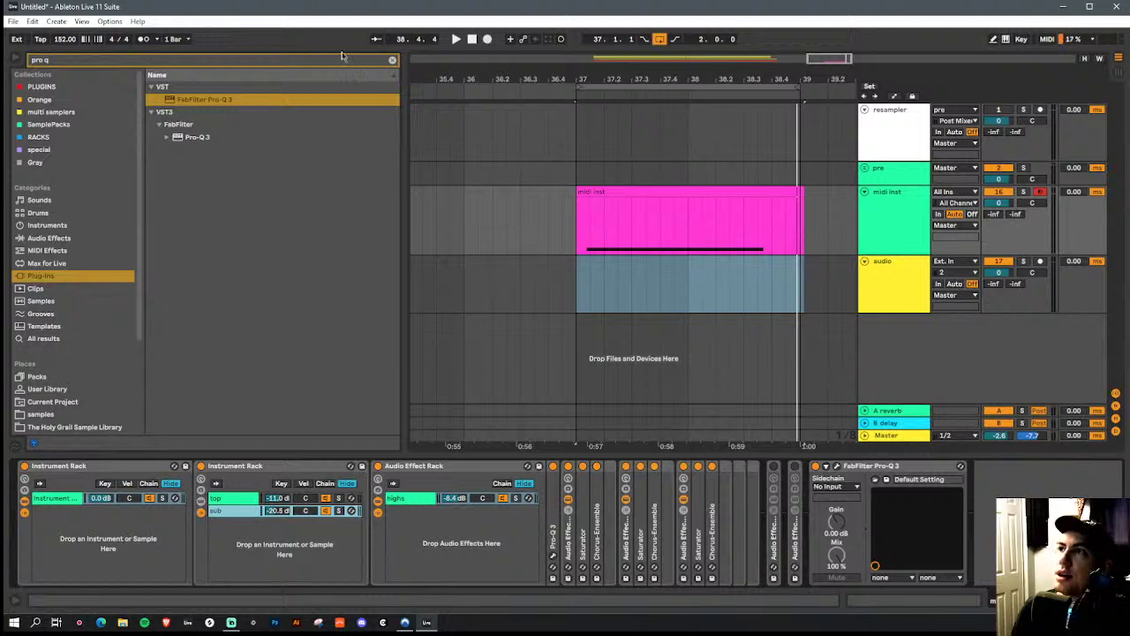
left_click(391, 60)
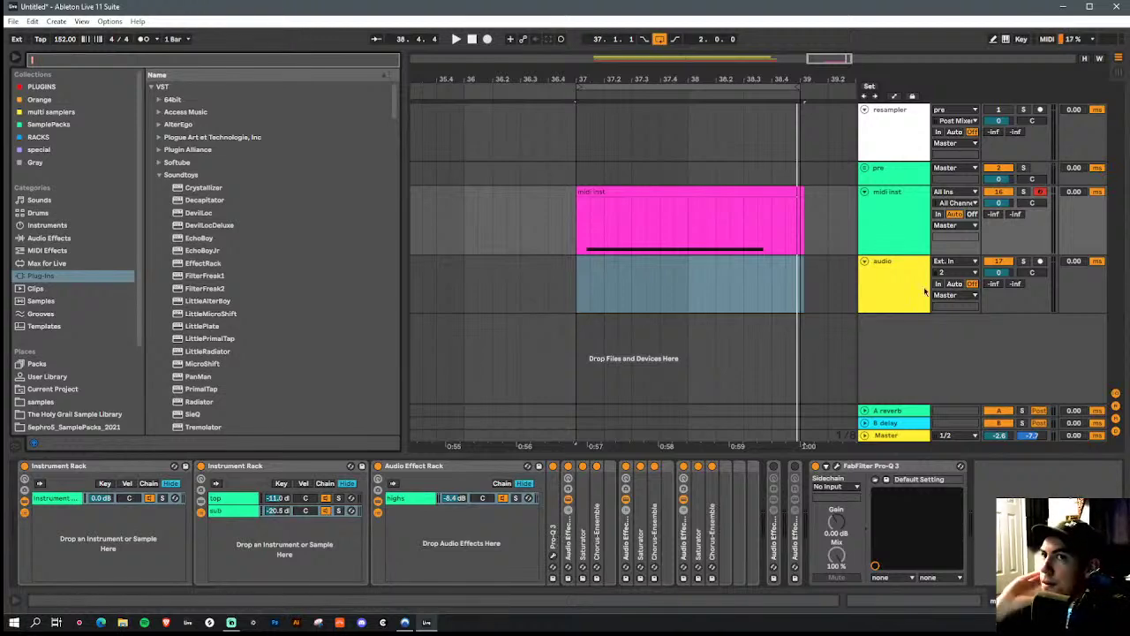
Set the audio track's input to midi inst and record the looped bass from bar 37 onto it
left_click(943, 261)
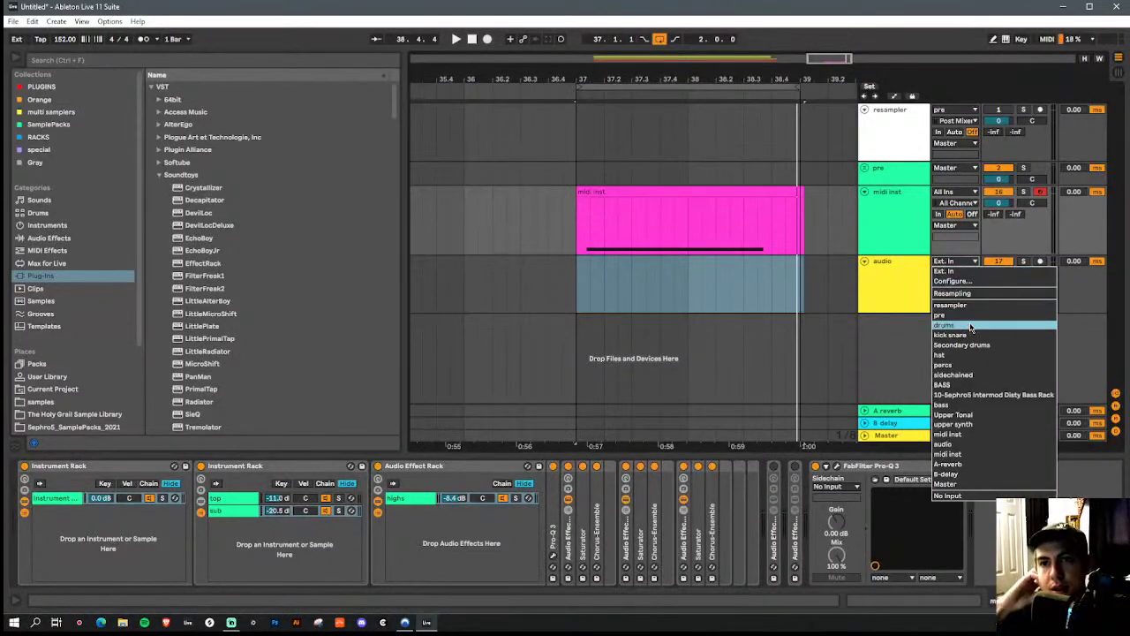
left_click(972, 455)
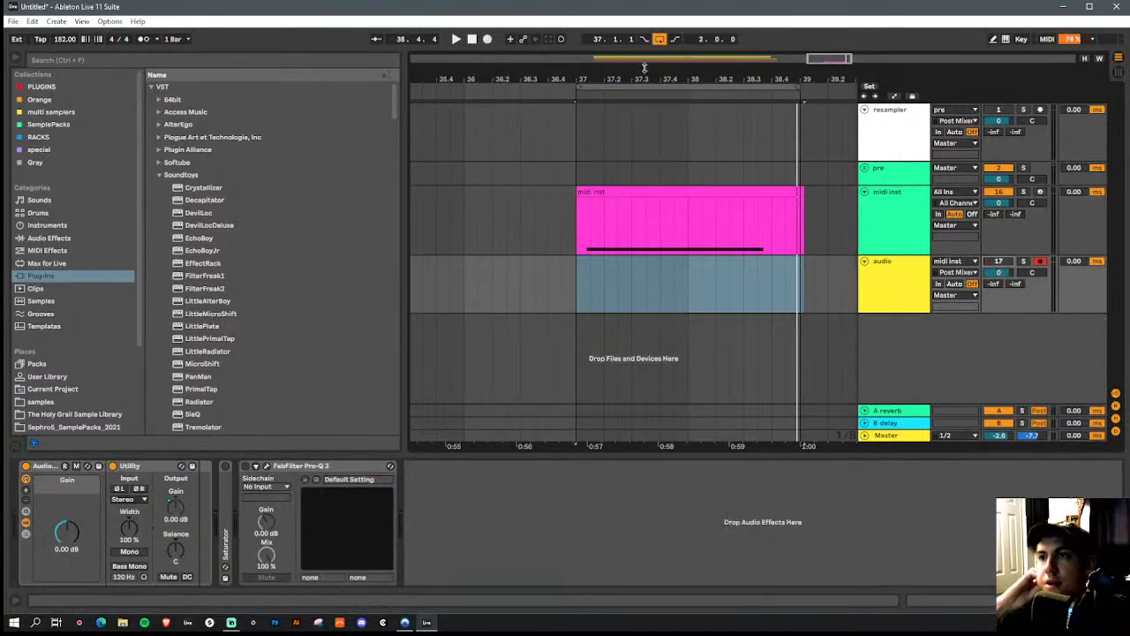
left_click(487, 39)
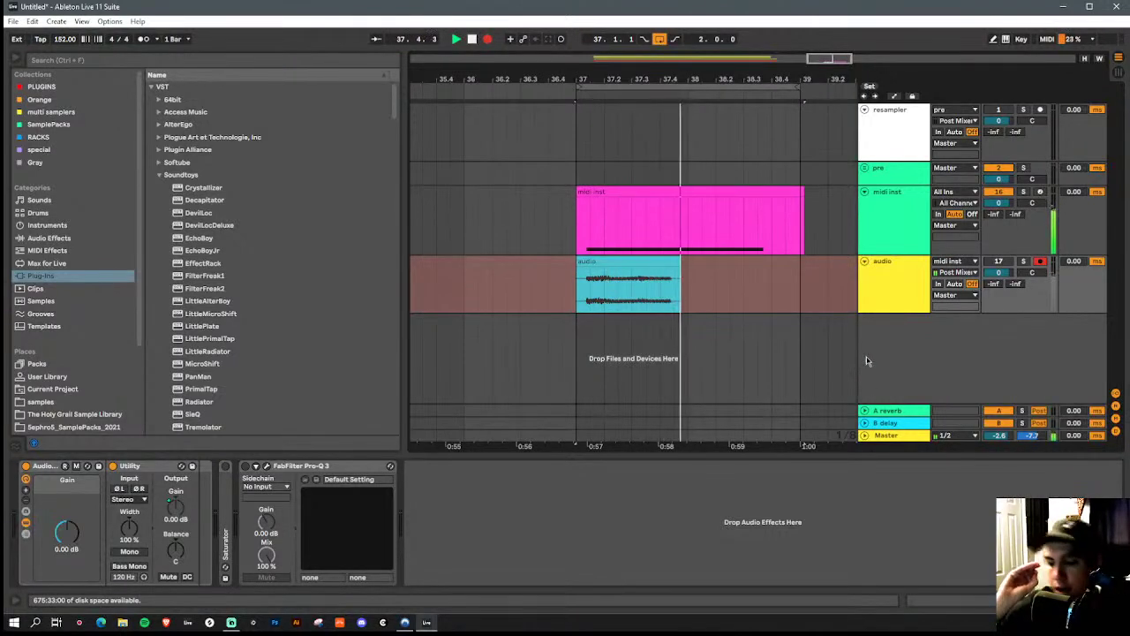
key("space")
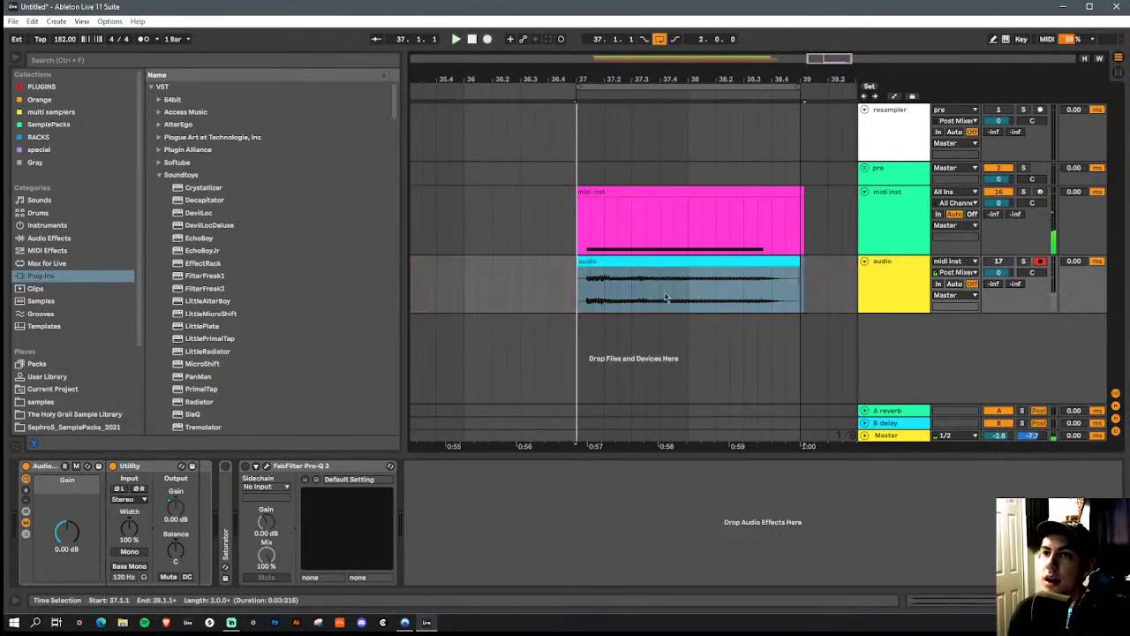
Move the recorded audio clip to 39.3.3 and raise its clip gain to 12.1 dB
left_click_drag(720, 282, 1015, 265)
double_click(808, 287)
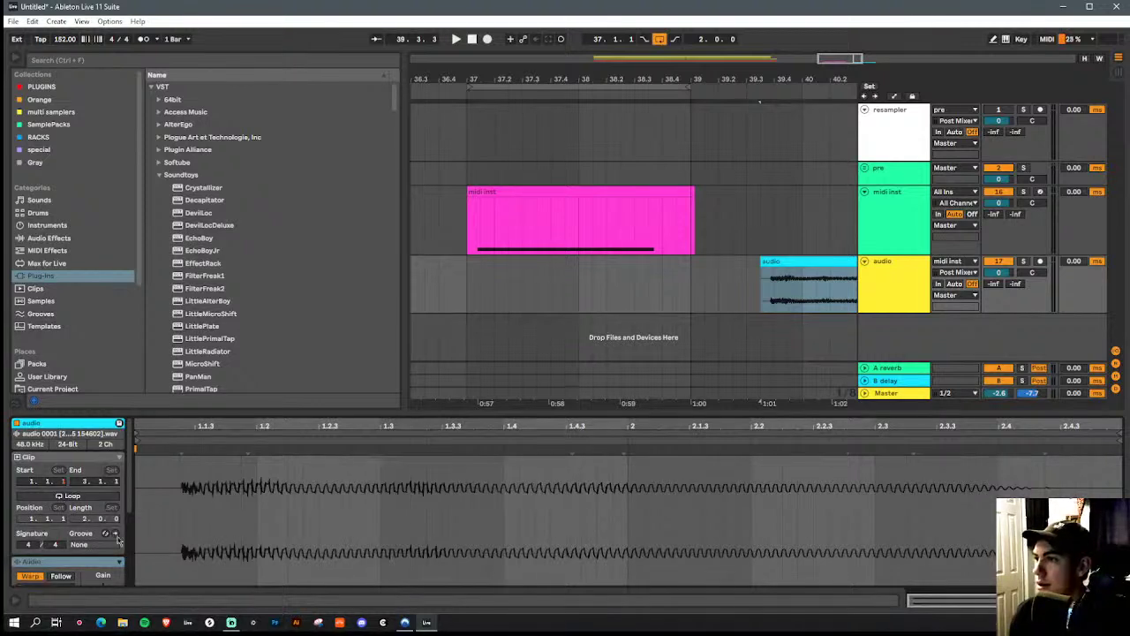
scroll(126, 558, "down", 2)
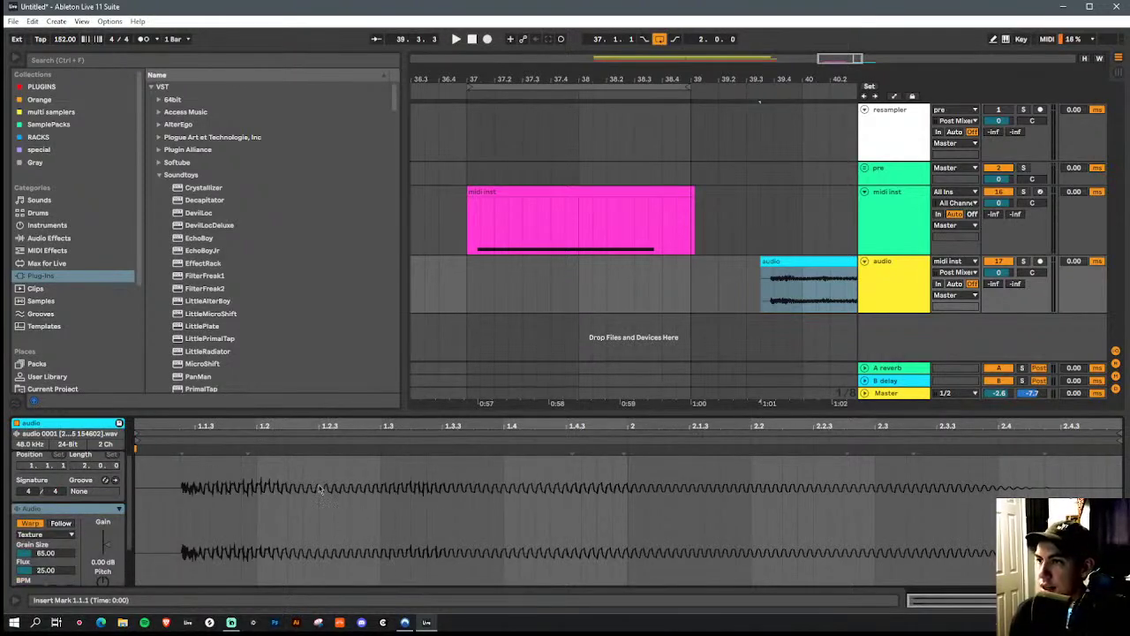
left_click_drag(104, 552, 105, 504)
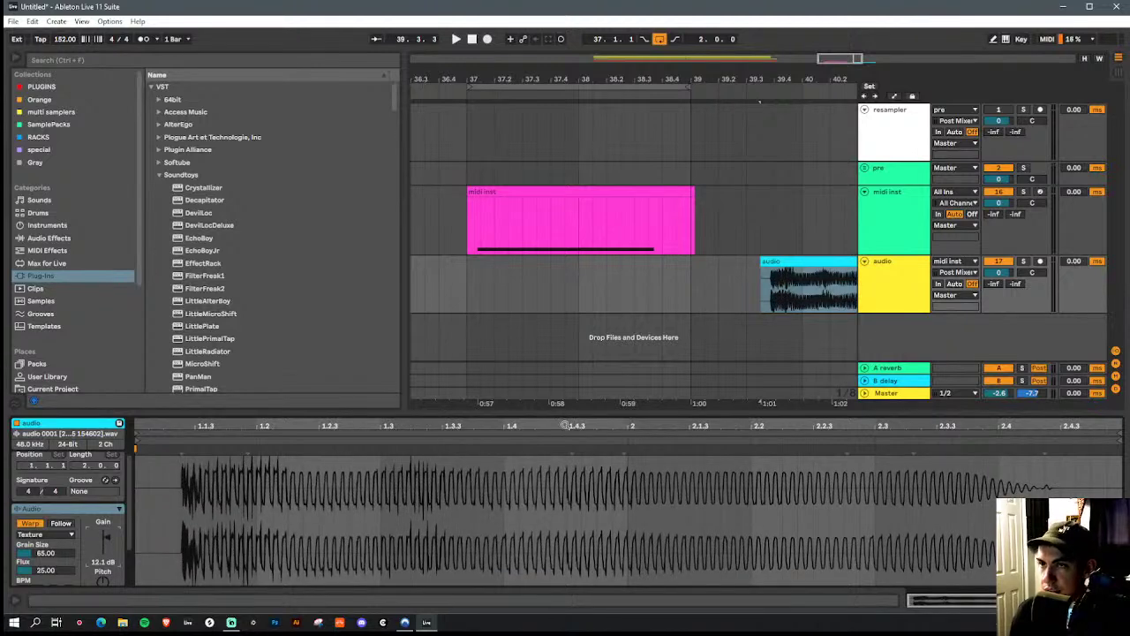
left_click_drag(825, 76, 781, 110)
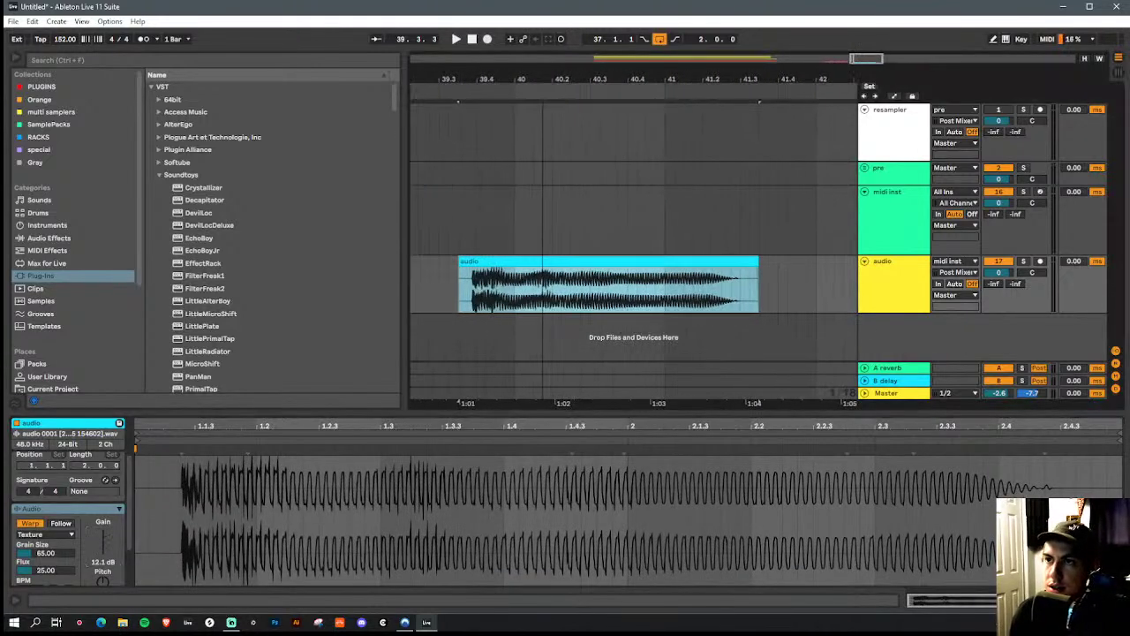
Find FabFilter Pro-L 2, add it at the end of the audio track's effect chain and play the clip through it
left_click(867, 272)
left_click(271, 61)
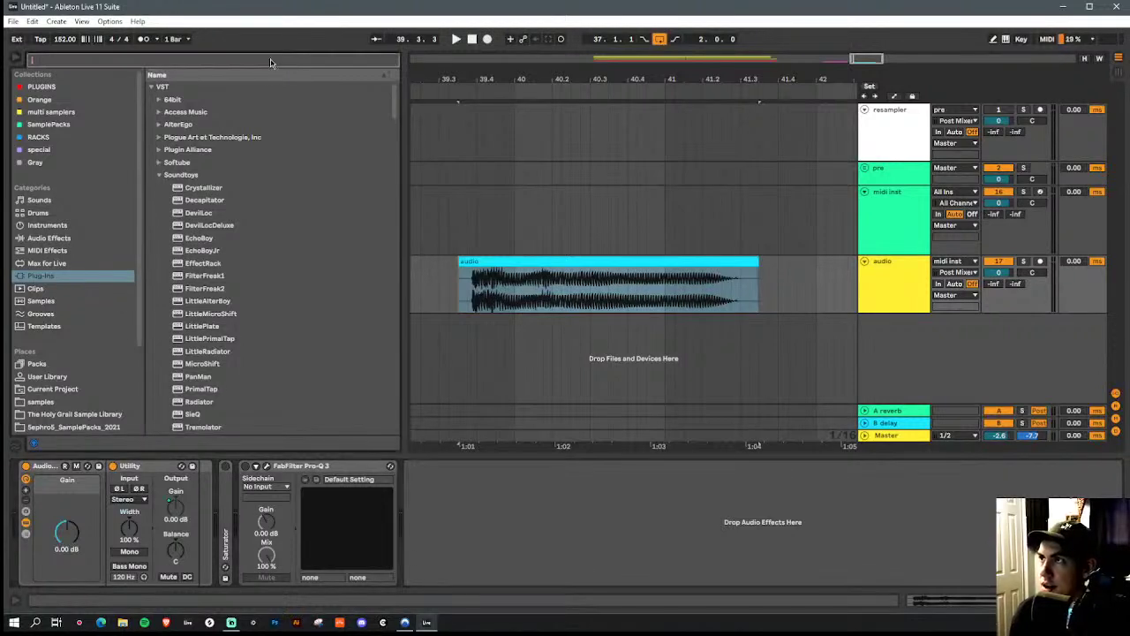
type("p")
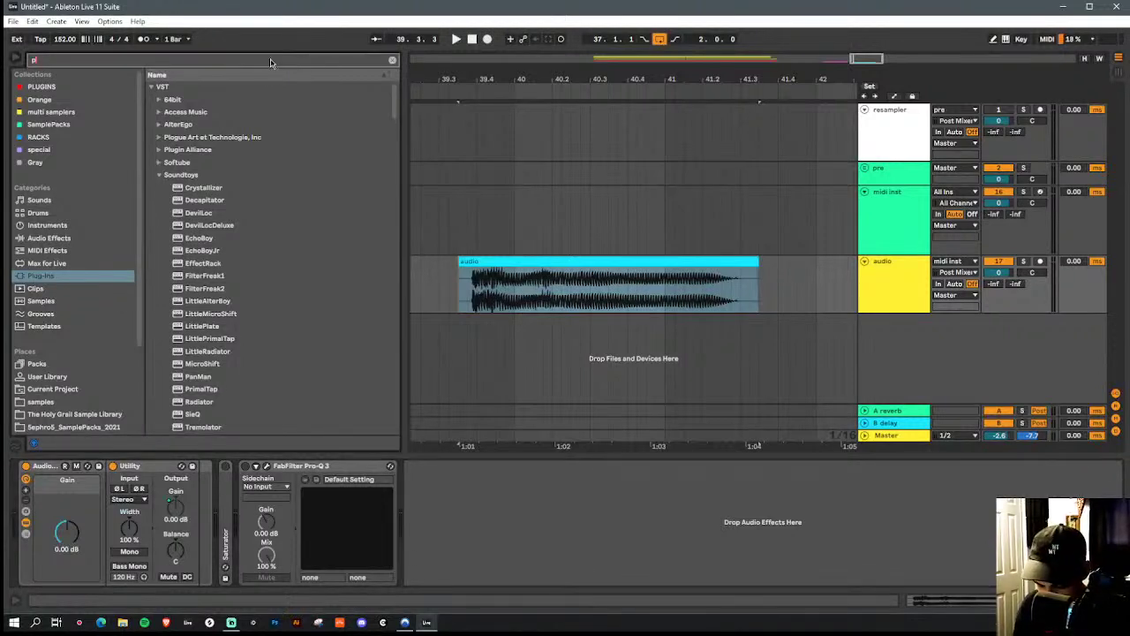
type("ro l")
left_click_drag(237, 110, 878, 481)
key("space")
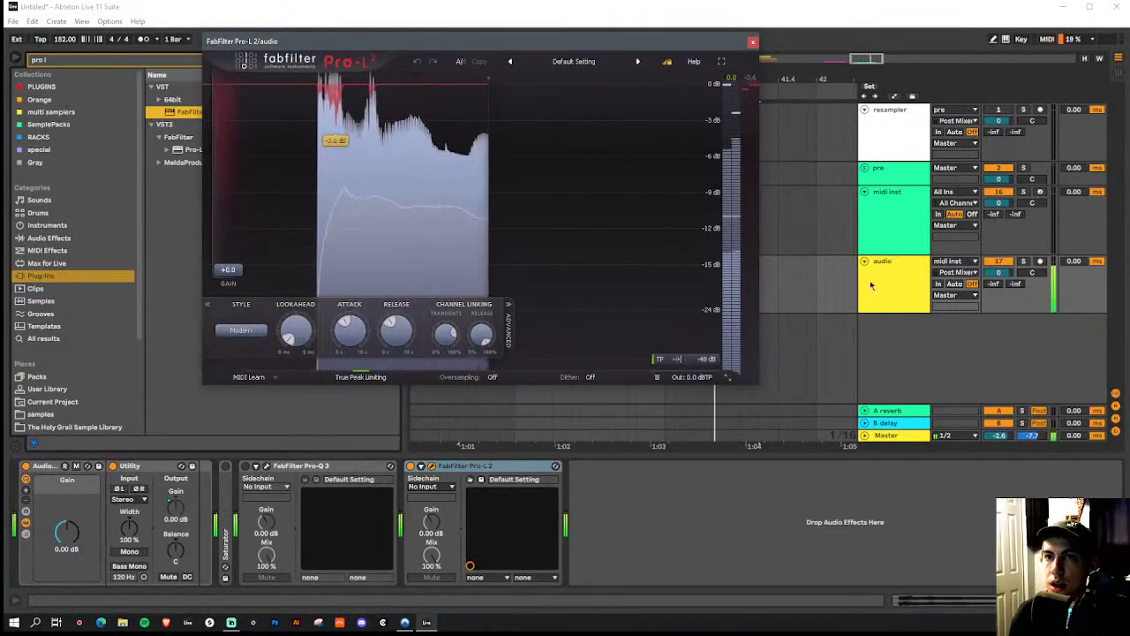
While the clip plays, lower the audio track rack's Gain to -1.65 dB, and close the Pro-L 2 window
left_click_drag(686, 41, 508, 33)
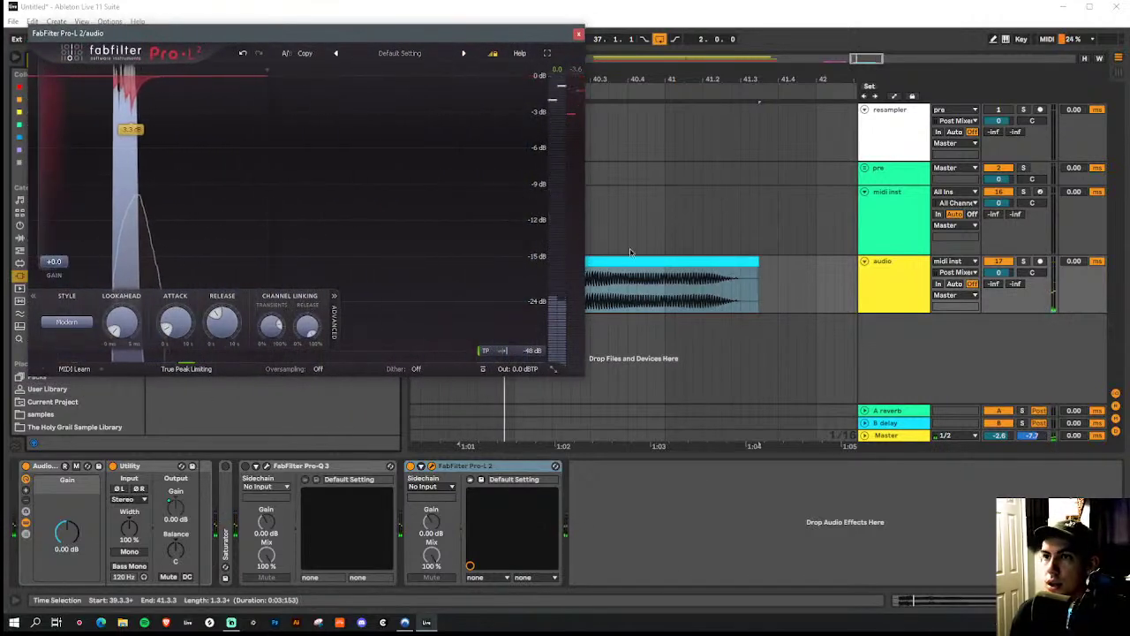
left_click(69, 538)
scroll(70, 537, "down", 5)
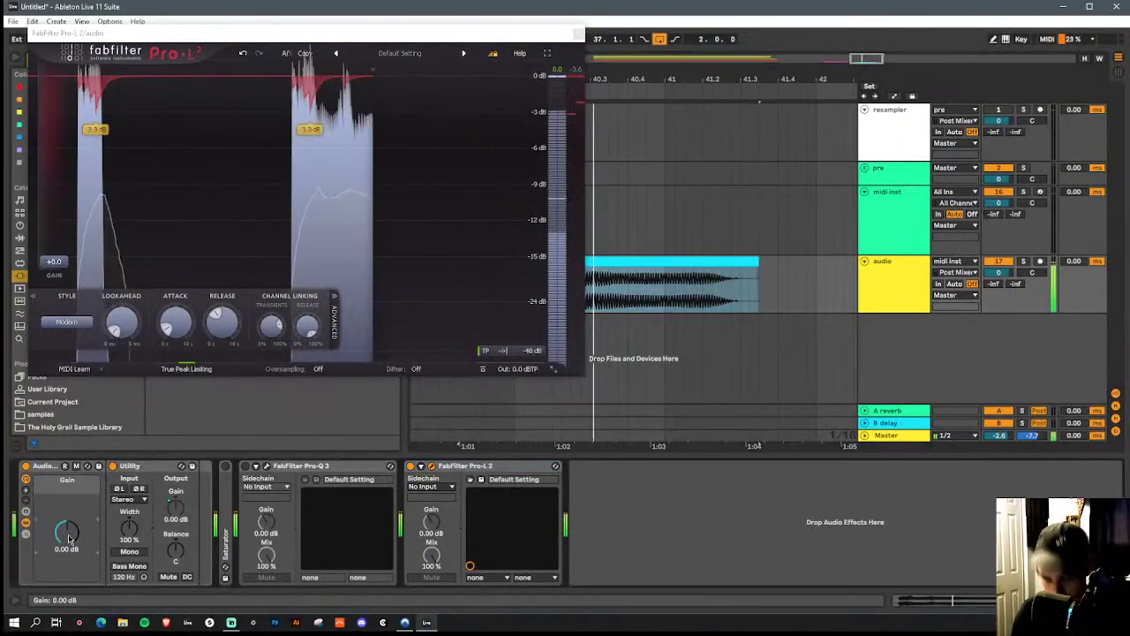
scroll(70, 537, "down", 3)
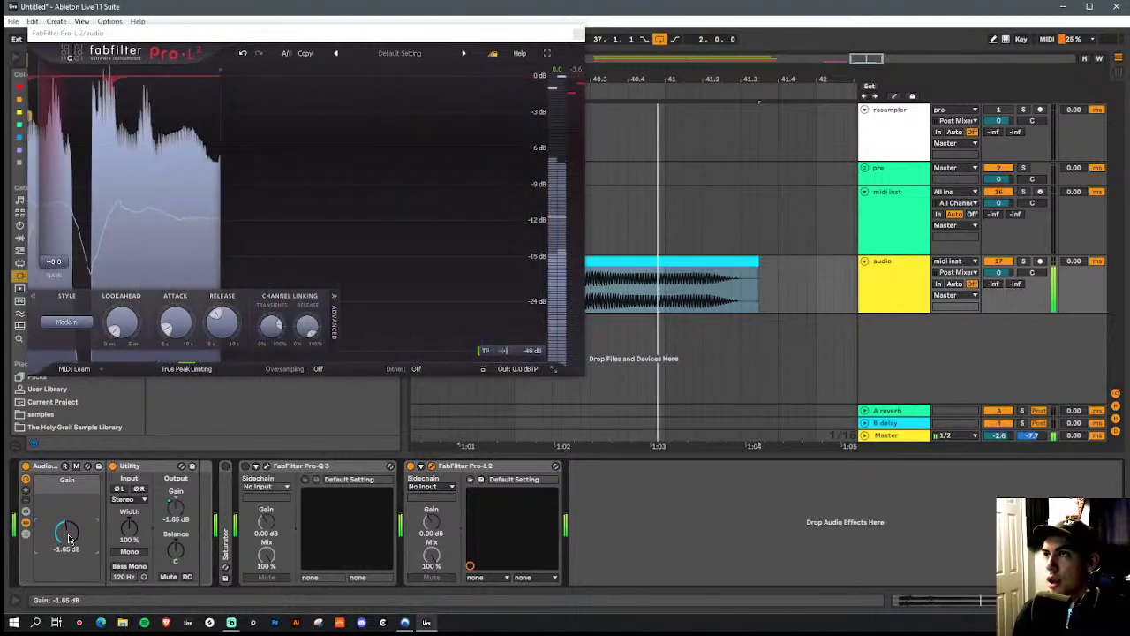
key("space")
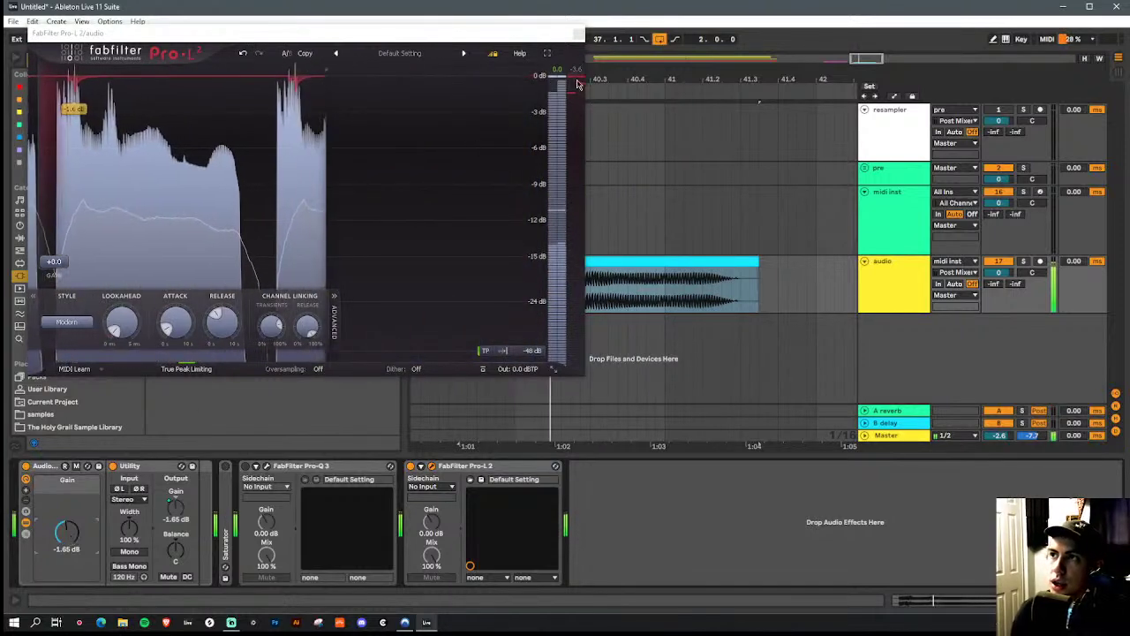
left_click(579, 34)
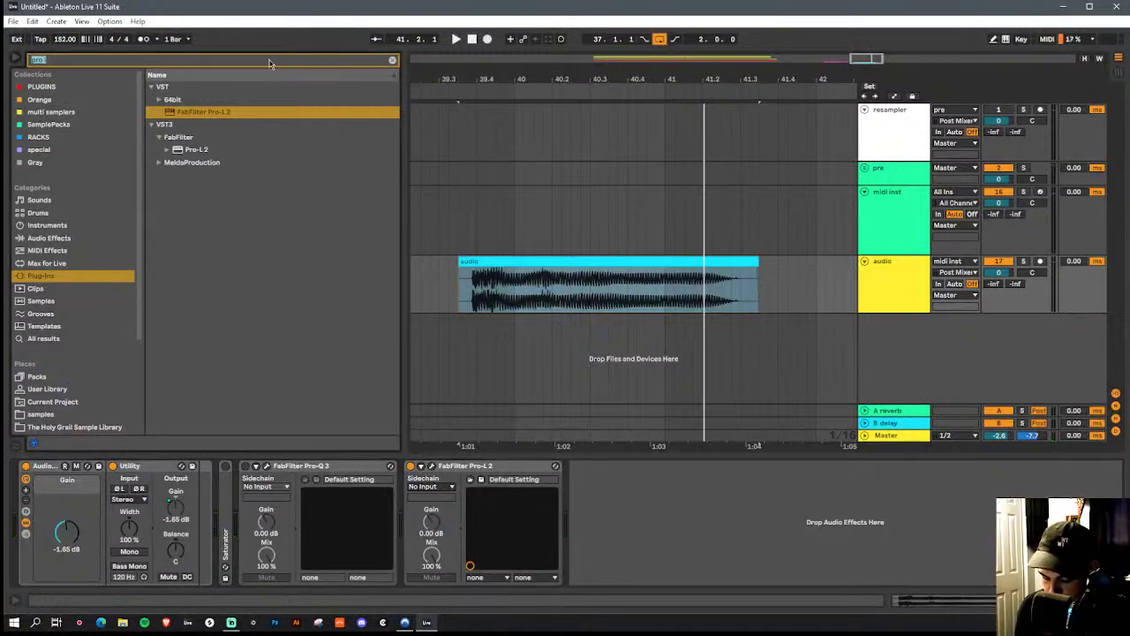
Add spiff_x64 between Pro-Q 3 and Pro-L 2 on the audio track, and set it to cut mode during playback
type("spiff")
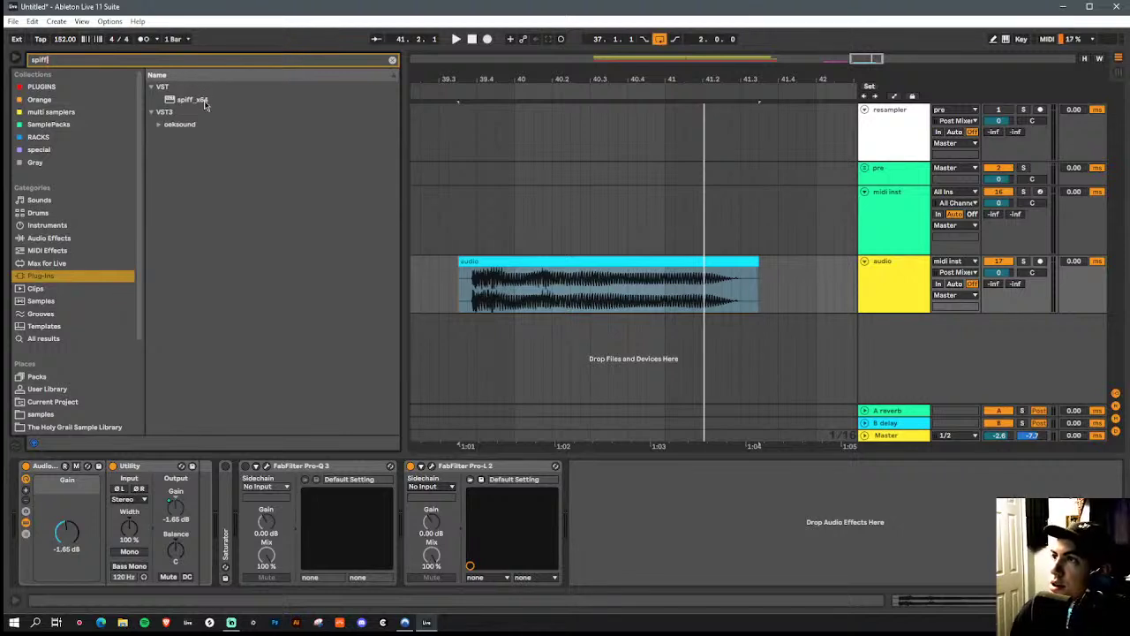
double_click(203, 100)
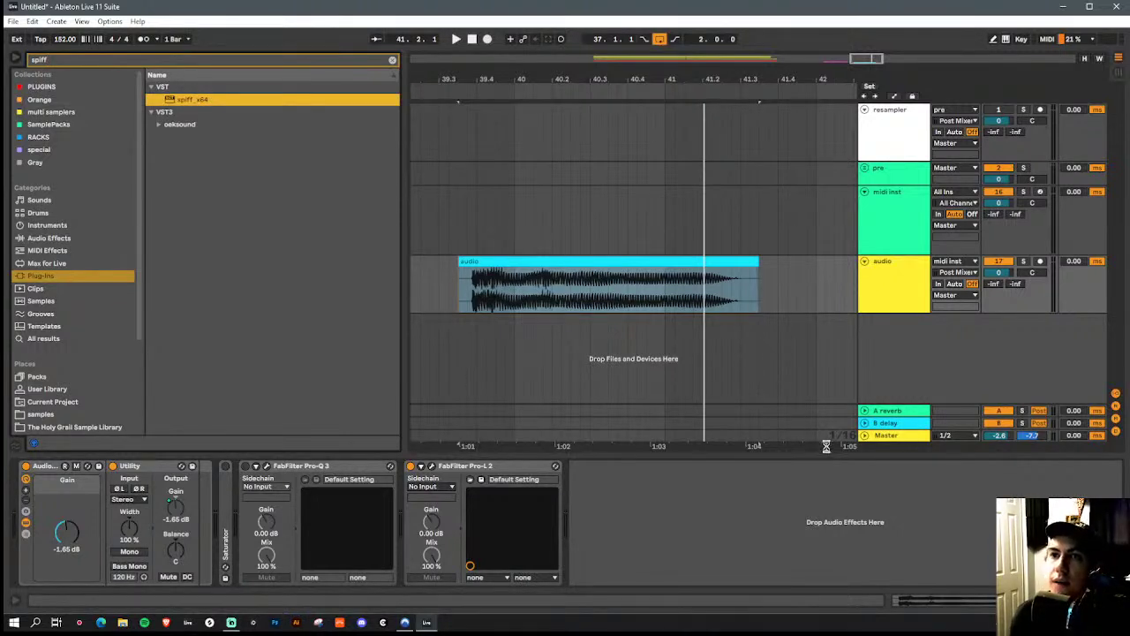
left_click_drag(589, 478, 399, 486)
key("space")
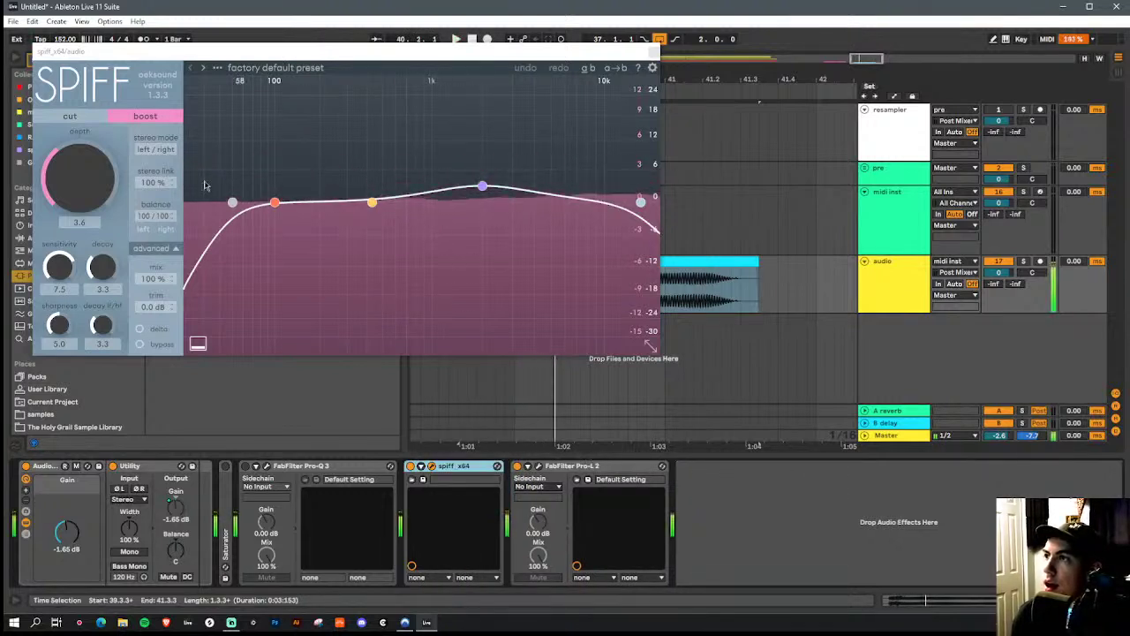
left_click(70, 115)
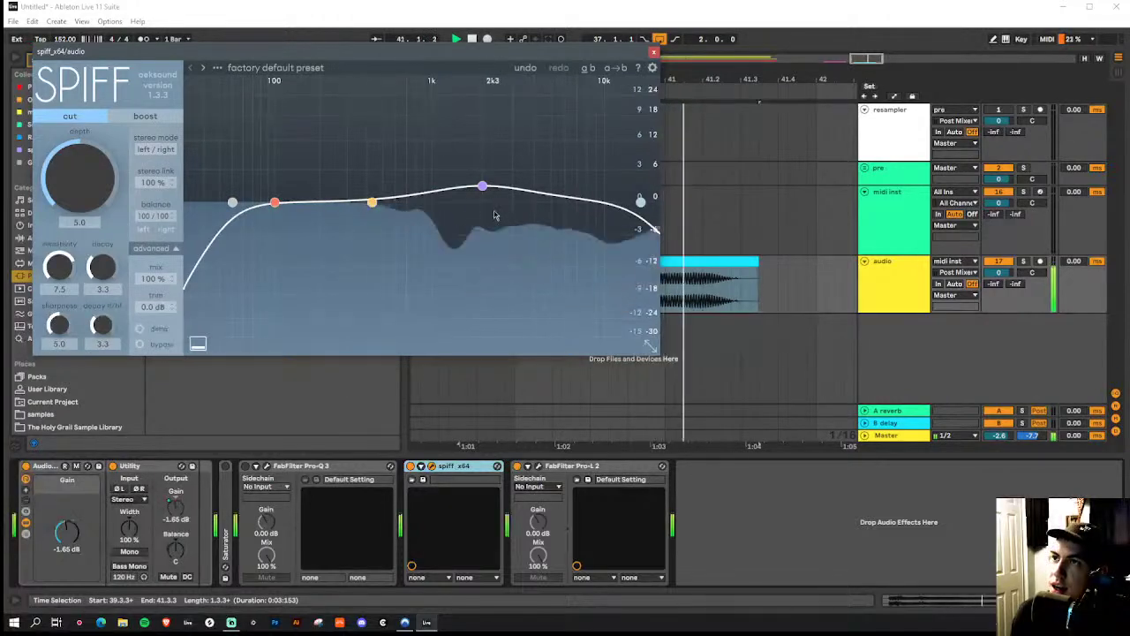
key("space")
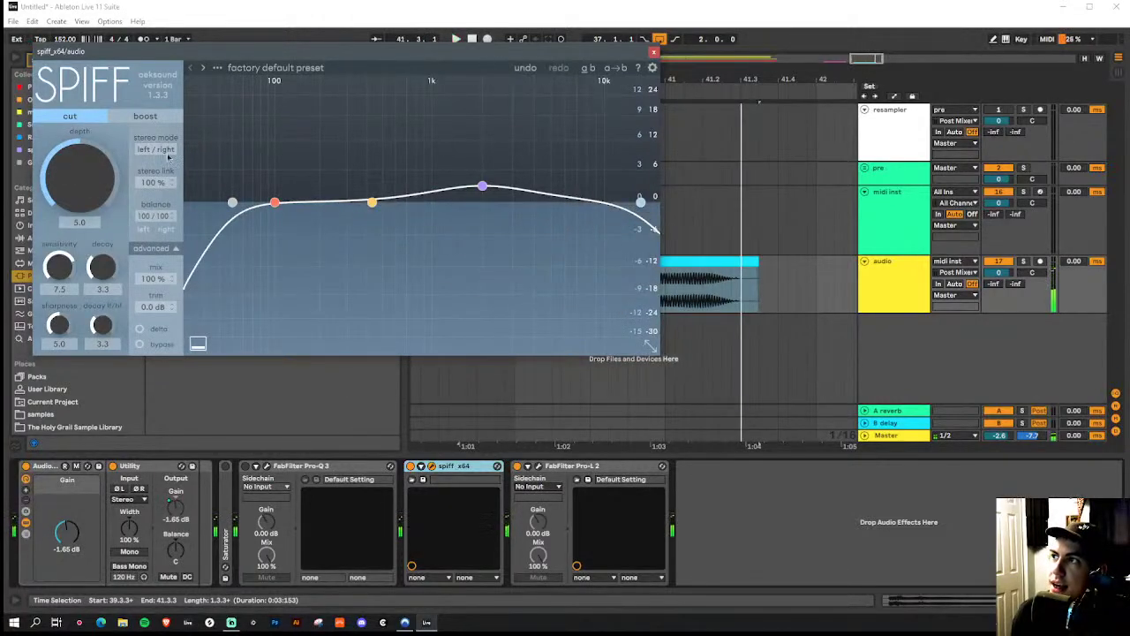
Automate Spiff's cut depth on the audio track to ramp down to about 0.7 around bar 40, and check it during playback
left_click(653, 52)
key("a")
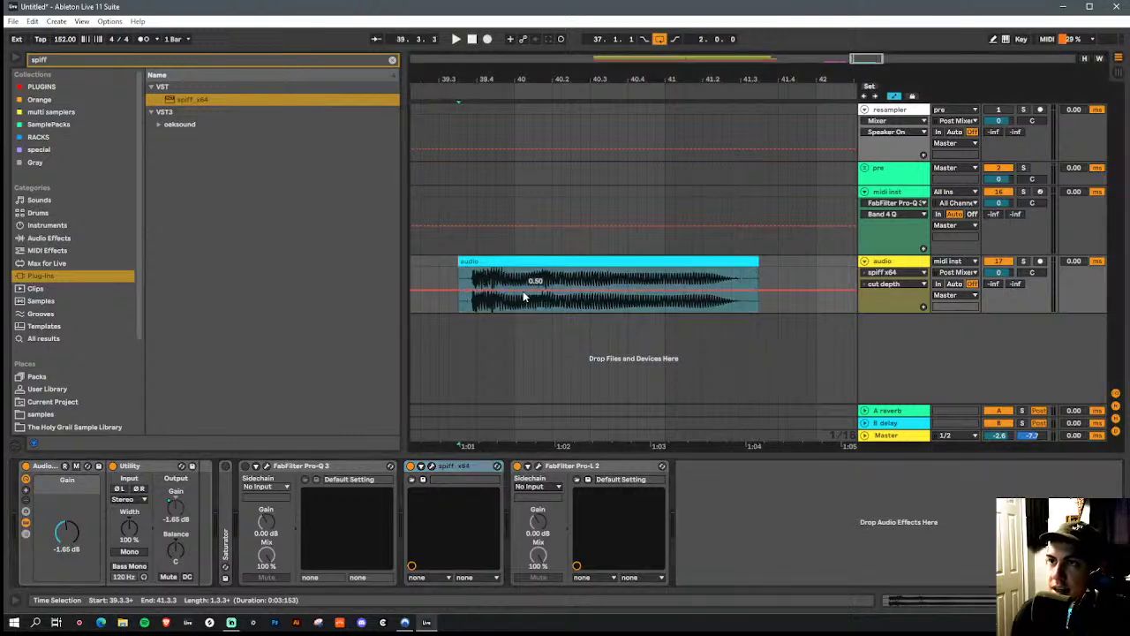
mouse_move(552, 288)
left_mouse_down()
mouse_move(552, 307)
mouse_move(505, 289)
left_mouse_up()
key("space")
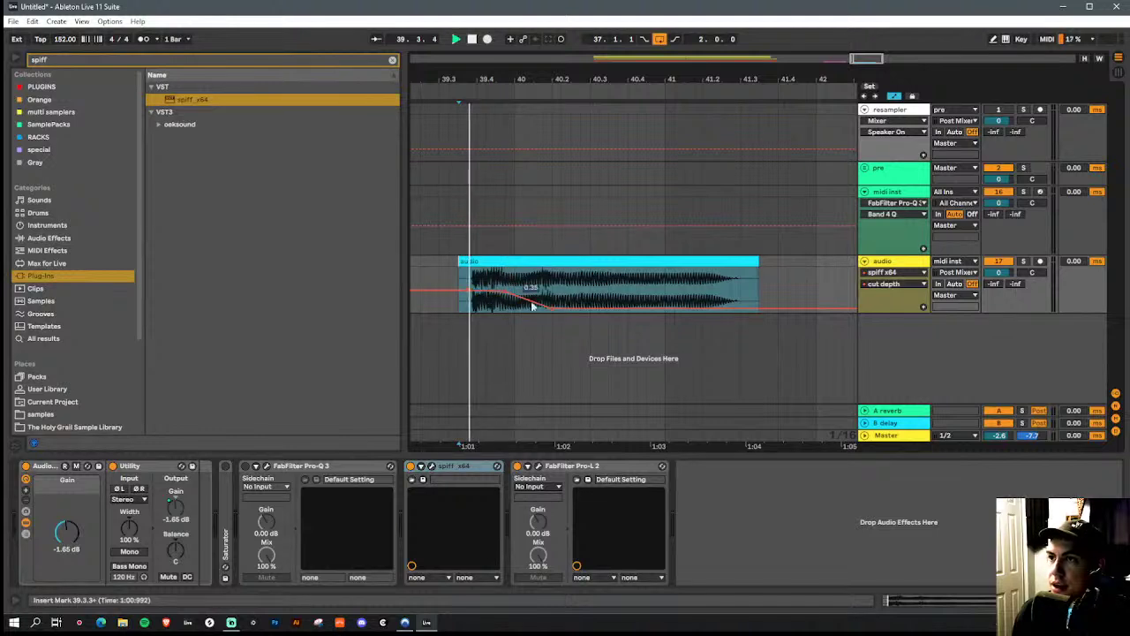
left_click(431, 466)
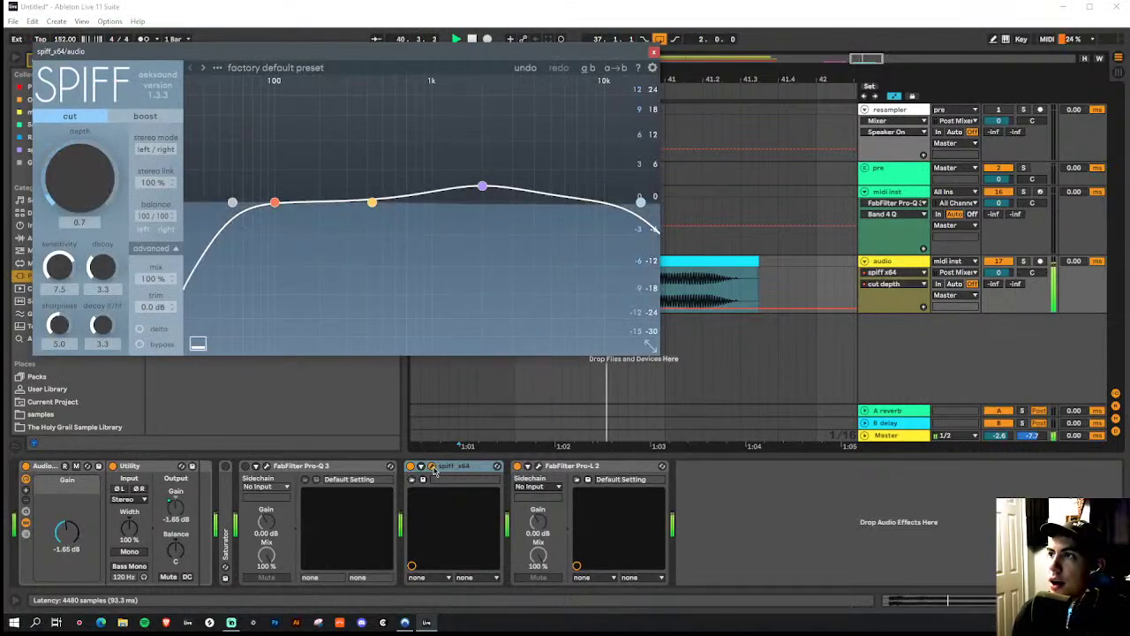
left_click(653, 51)
Freeze and flatten the audio track to print its effects into the clip
right_click(924, 271)
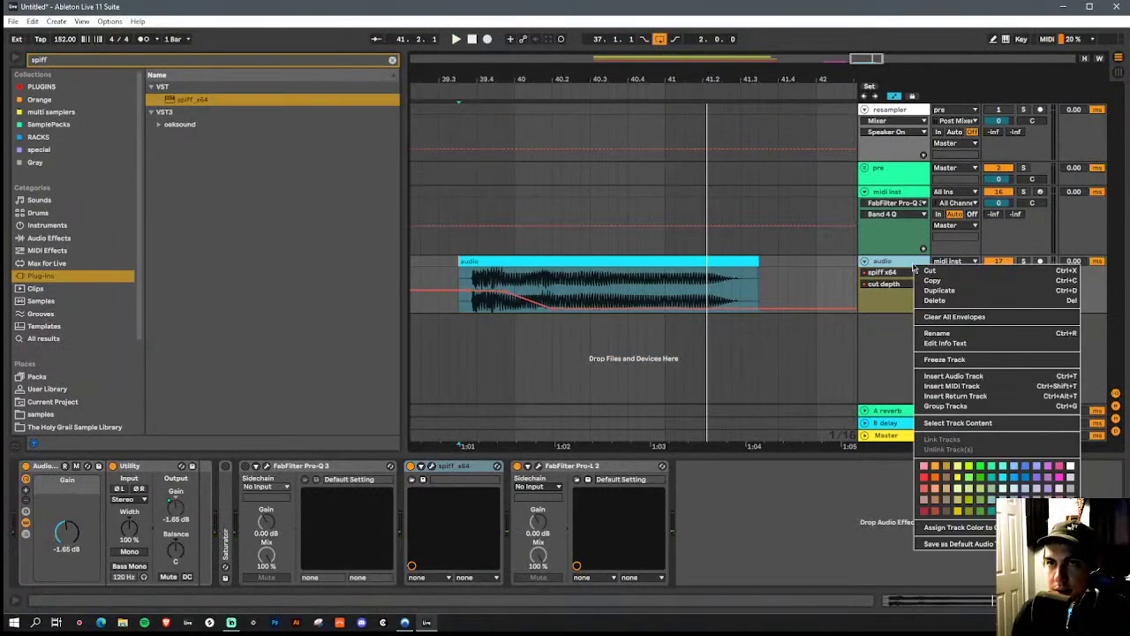
left_click(927, 362)
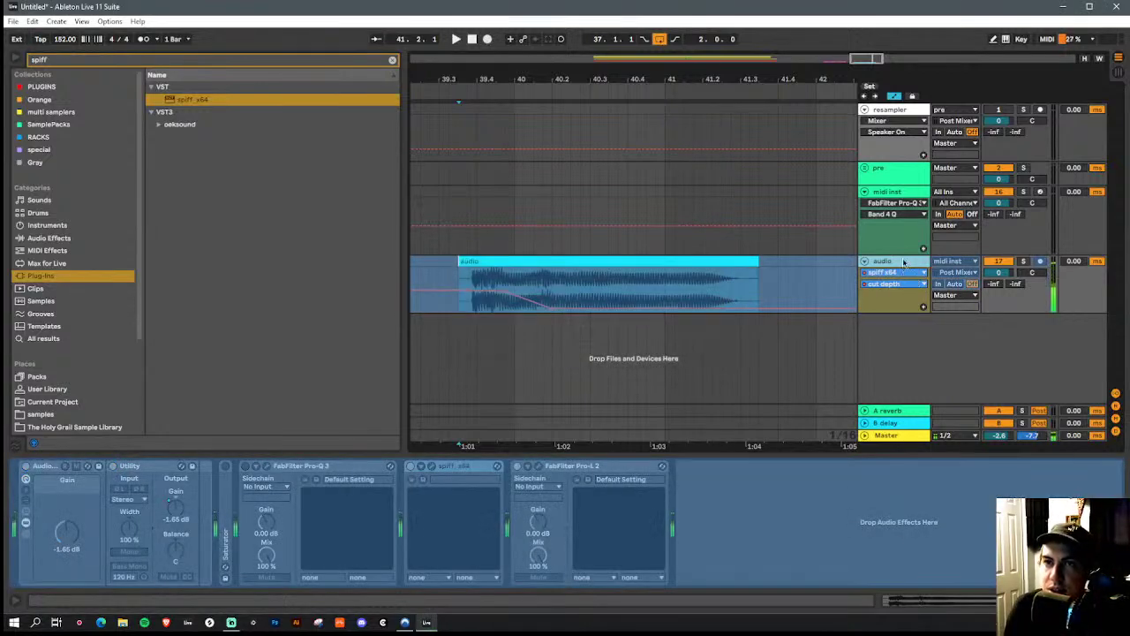
right_click(904, 262)
left_click(936, 353)
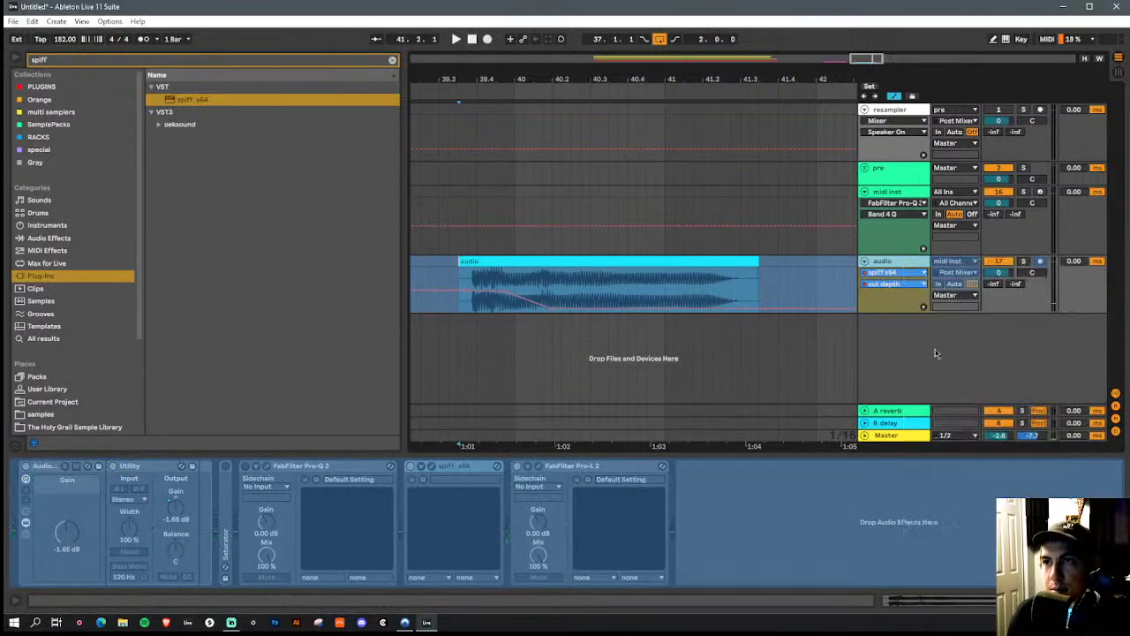
Raise the flattened audio clip's gain to 2.69 dB, play it through and deselect the clip
double_click(658, 263)
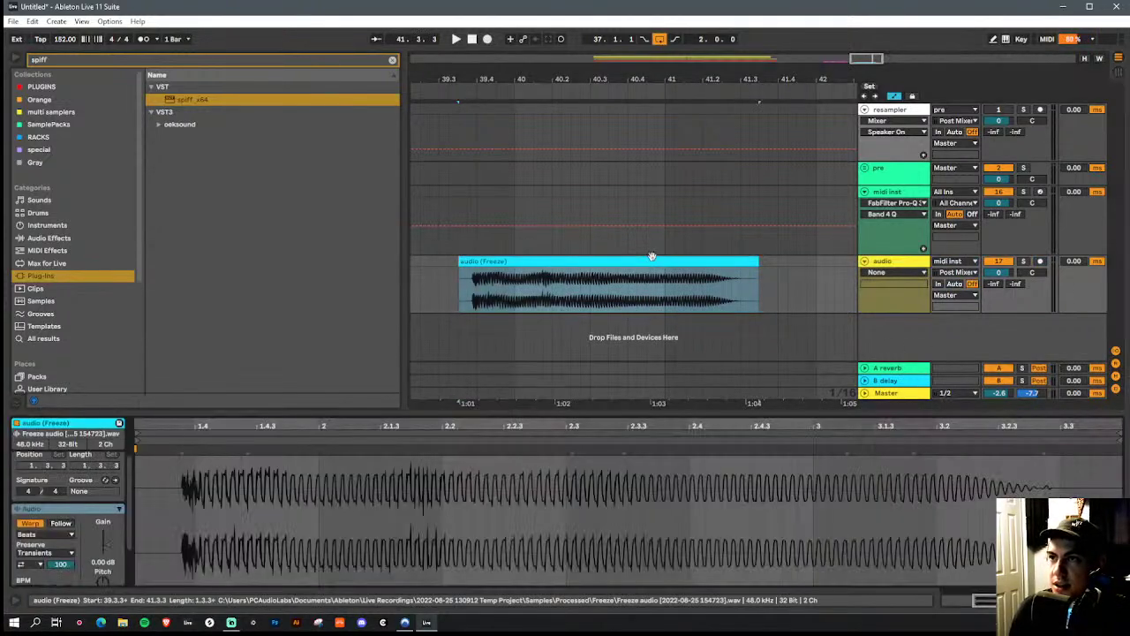
left_click_drag(104, 548, 104, 540)
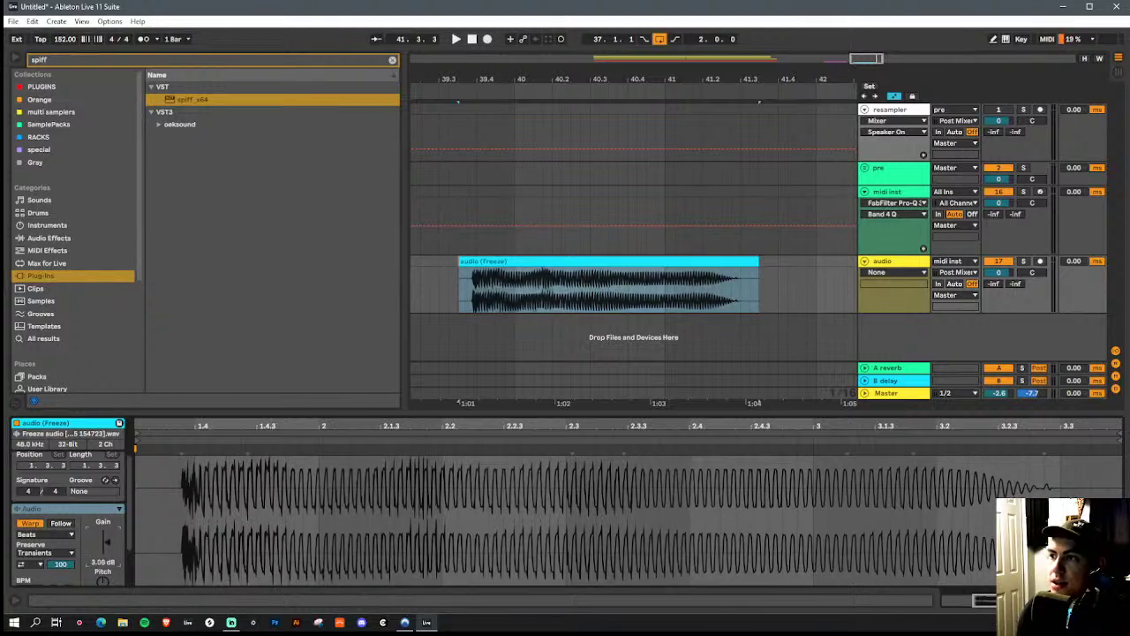
key("space")
left_click_drag(656, 78, 786, 16)
key("space")
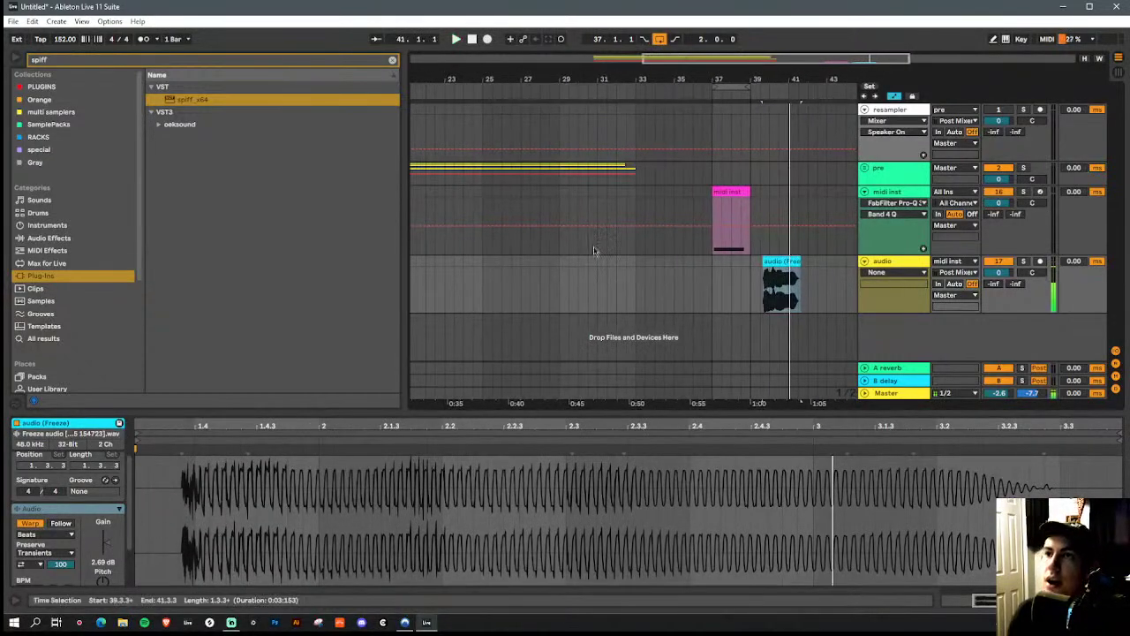
left_click(663, 263)
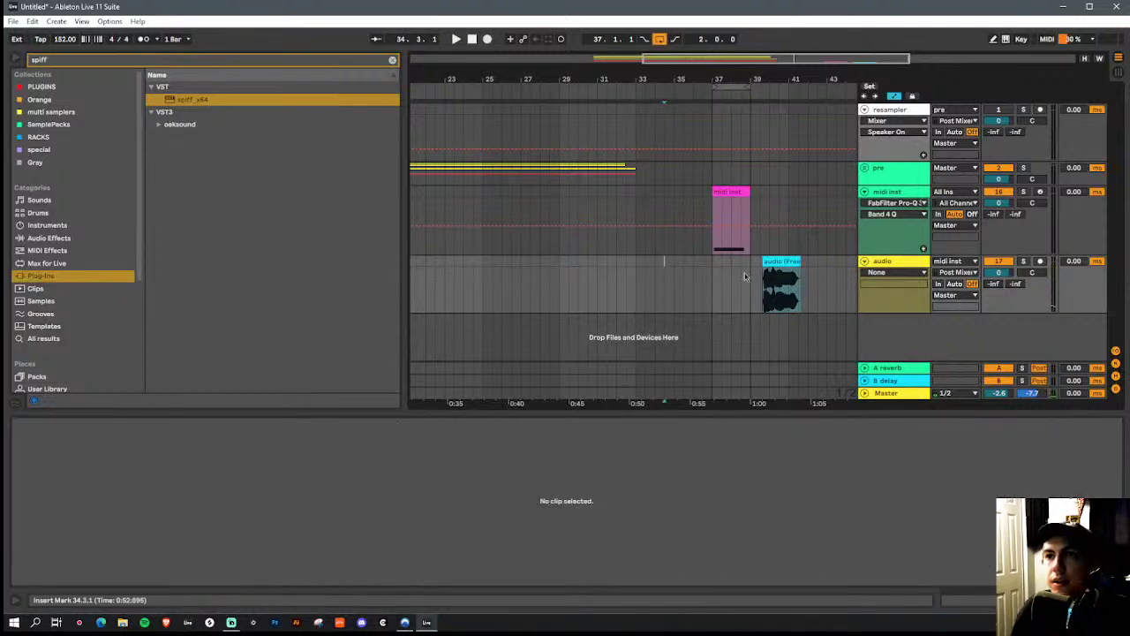
Search the browser for "interm" and show the matches in the RACKS collection
left_click(222, 62)
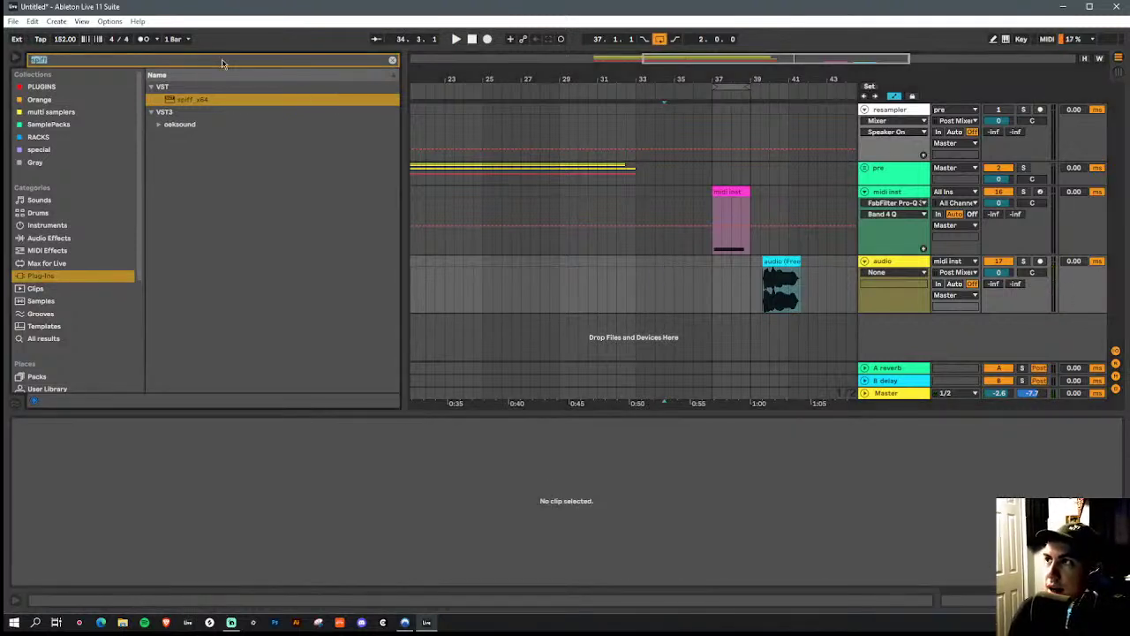
key("BackSpace")
type("interm")
left_click(51, 241)
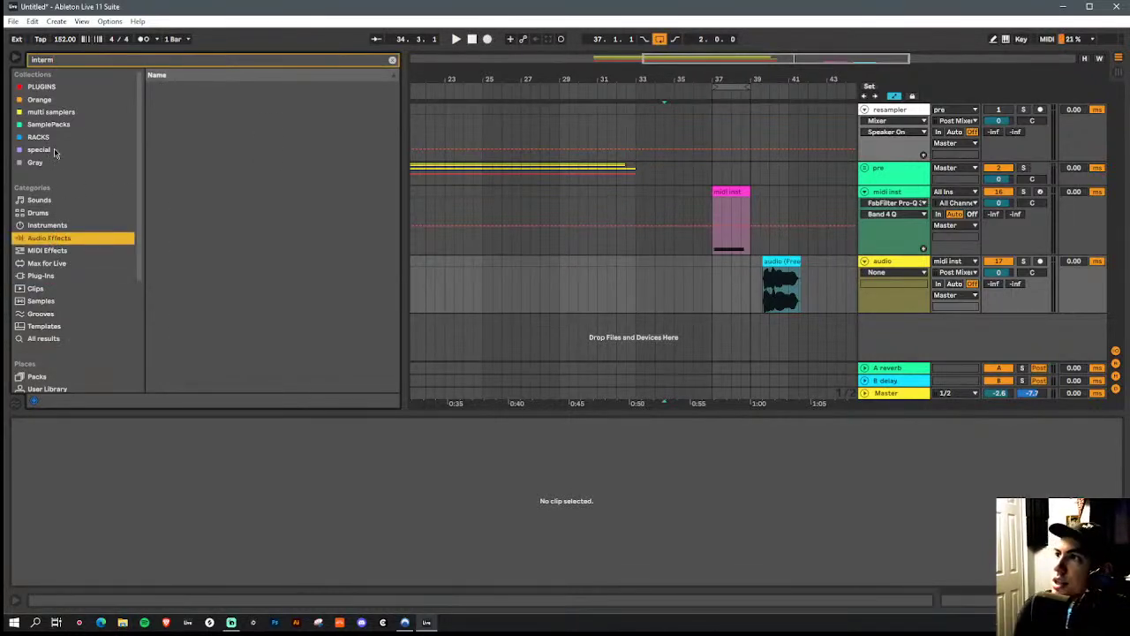
left_click(56, 137)
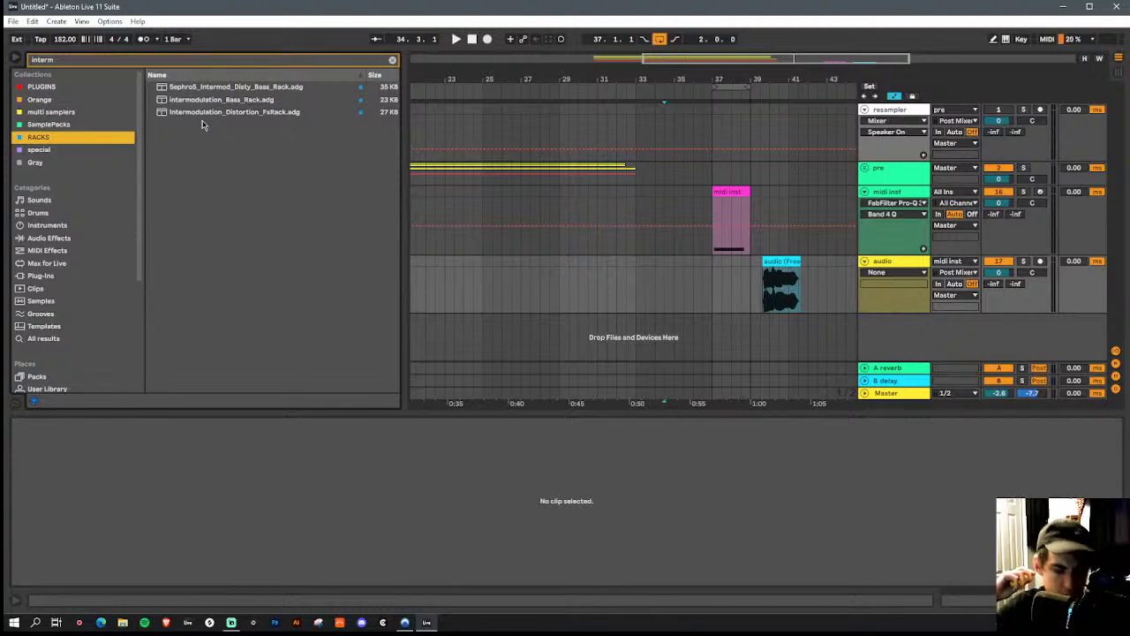
Check the stream chat in Streamlabs Desktop and return to Ableton Live
left_click(232, 623)
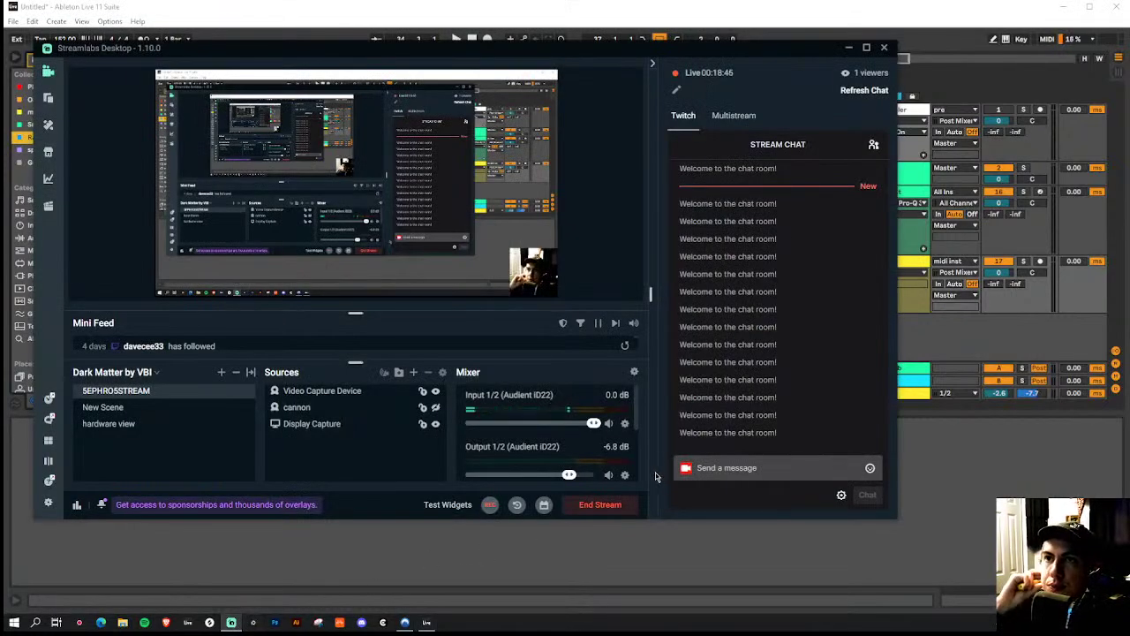
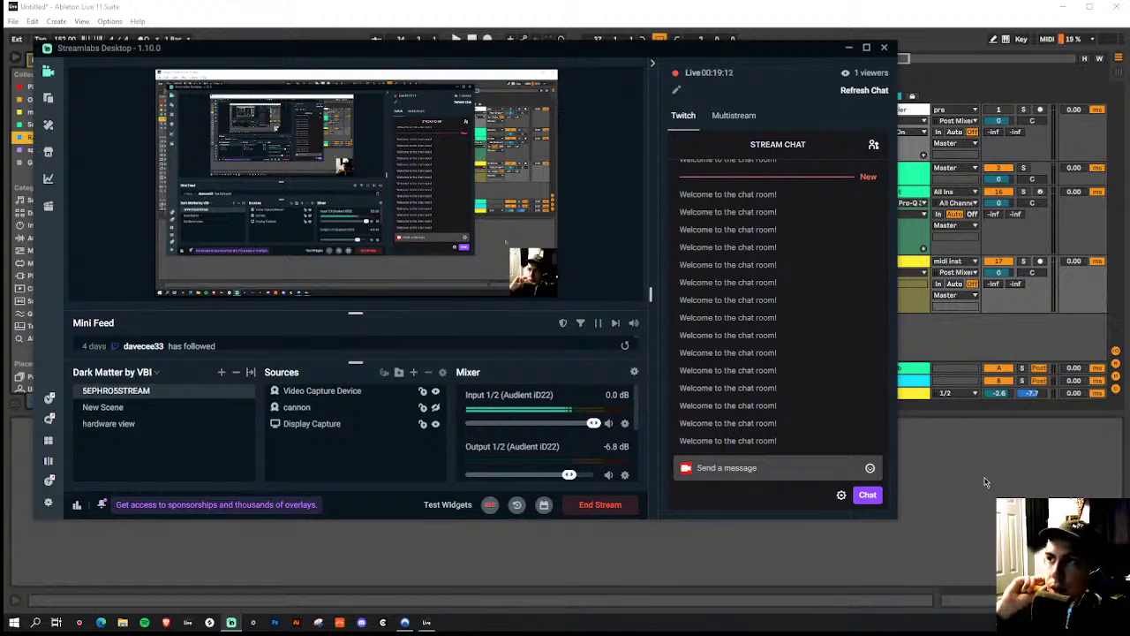
left_click(986, 482)
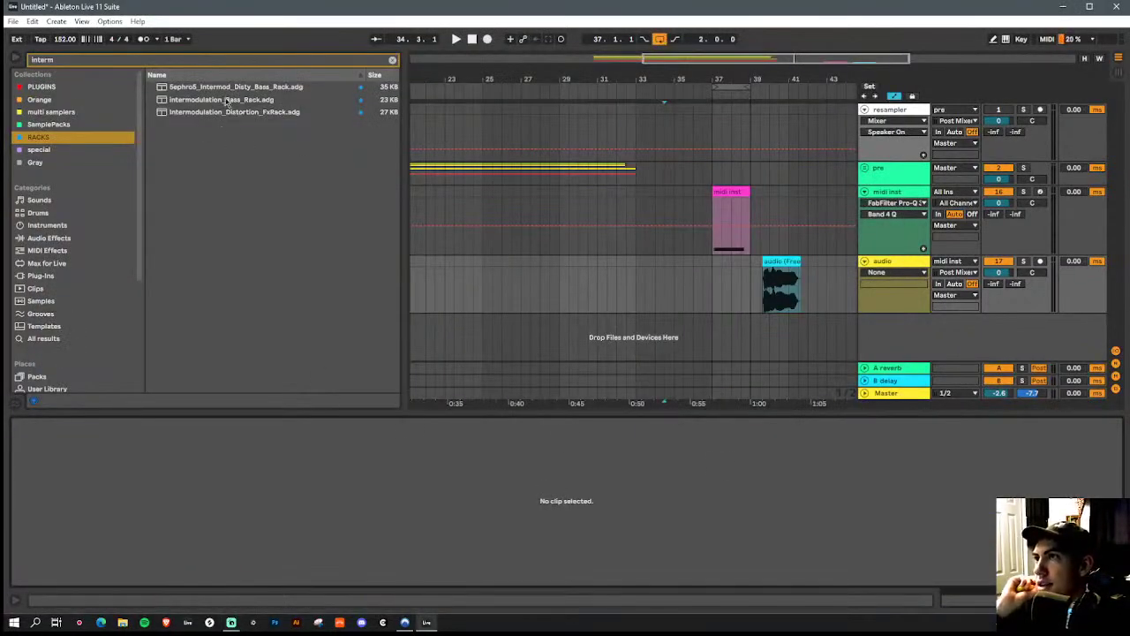
Load 5ephro5_Intermod_Disty_Bass_Rack onto a new track below the audio track and close every plug-in window it opens
left_click_drag(226, 90, 922, 335)
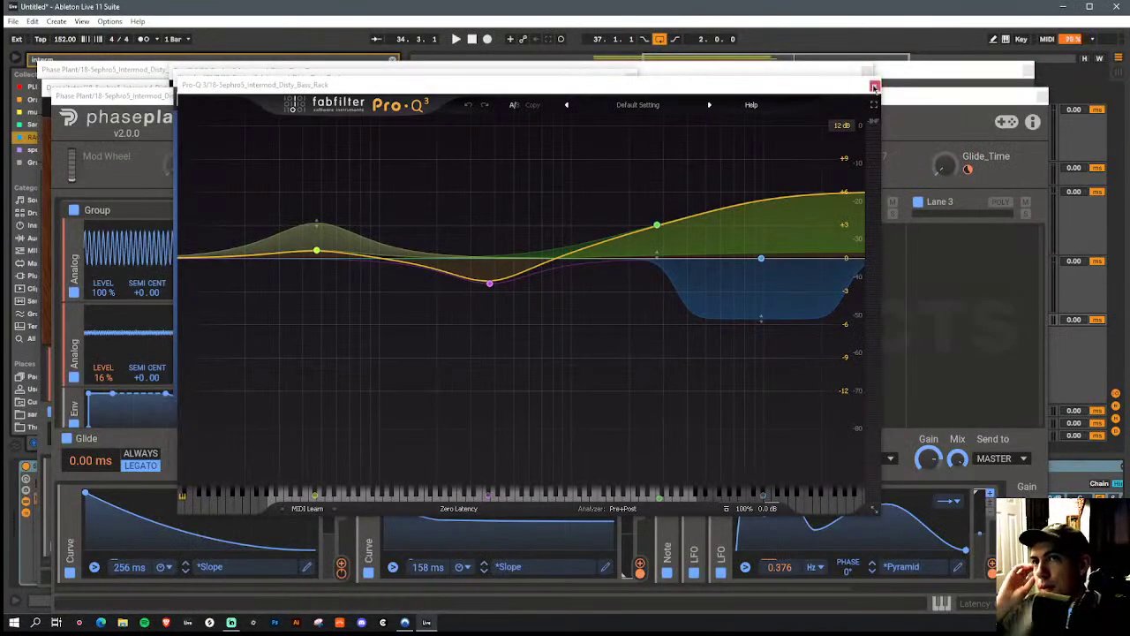
left_click(874, 87)
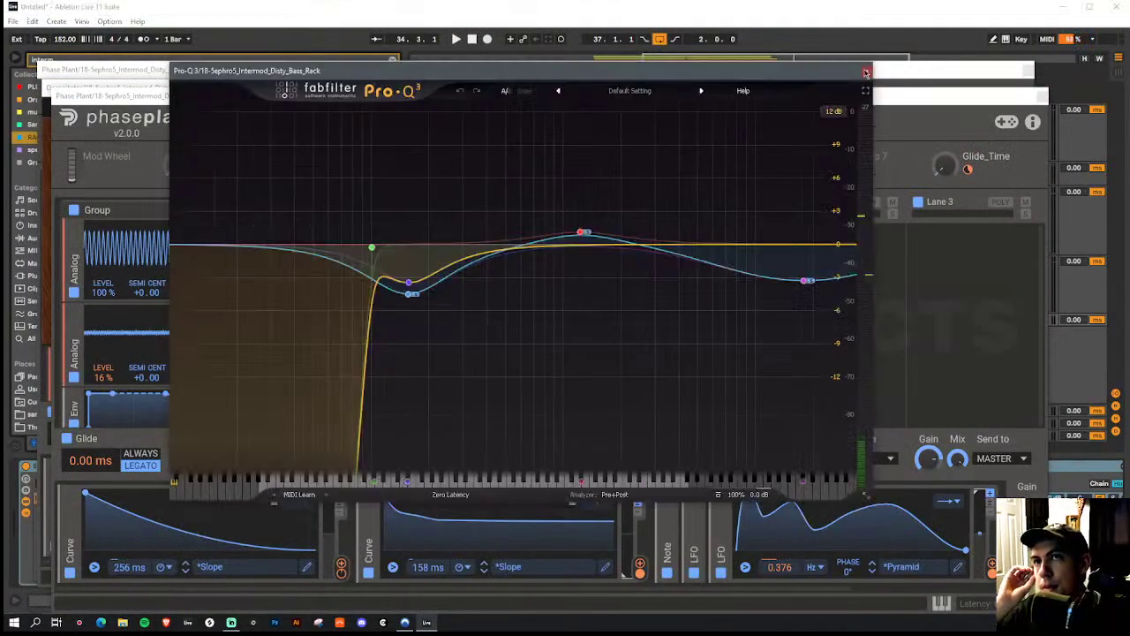
left_click(871, 72)
left_click(633, 78)
left_click(1040, 99)
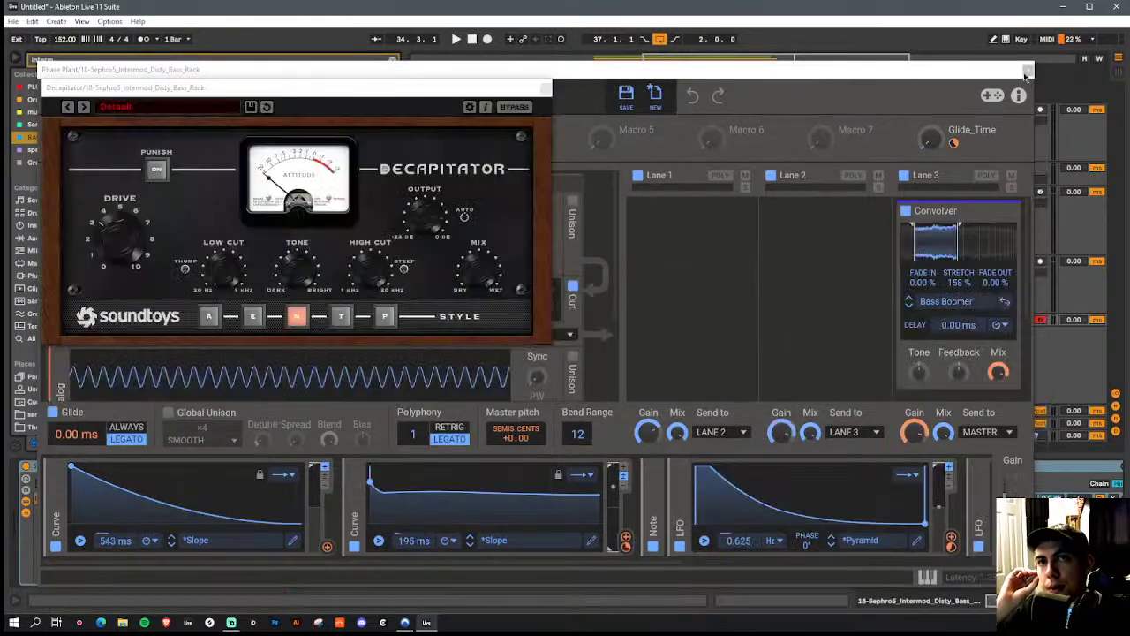
left_click(1029, 76)
left_click(555, 90)
left_click(509, 105)
left_click(693, 113)
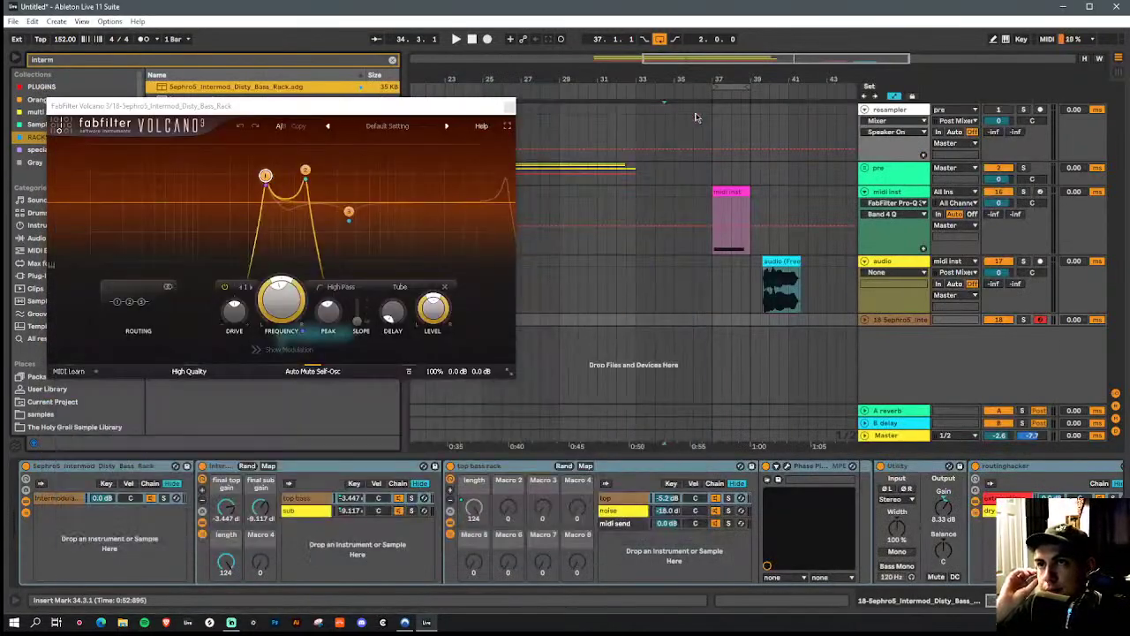
left_click(509, 105)
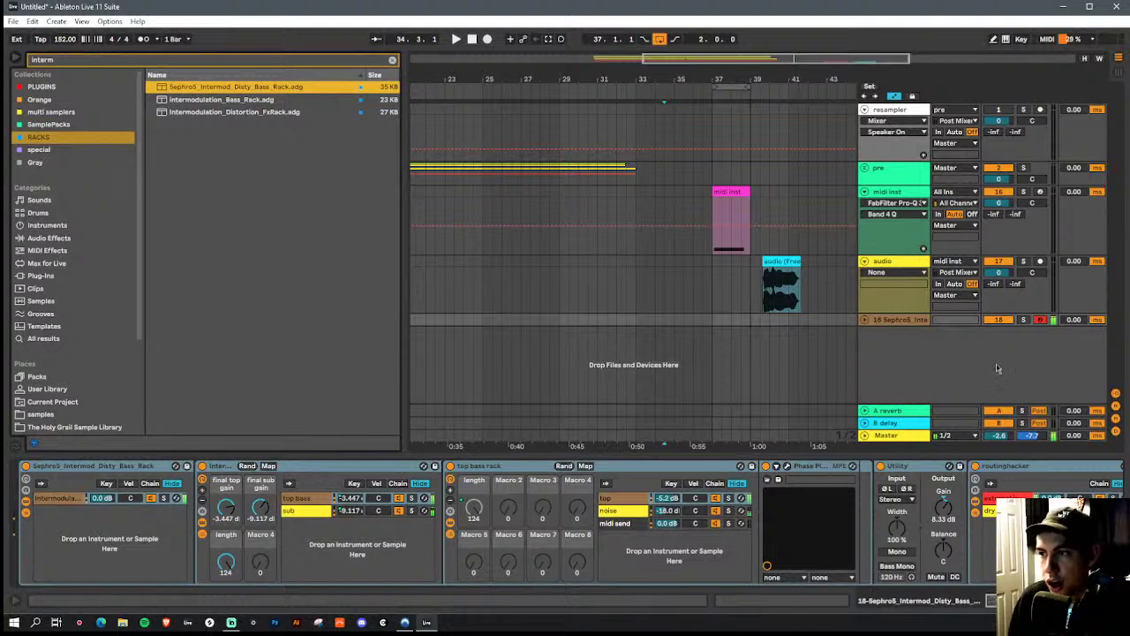
Set the intermodulation rack's length macro to 89, final top gain to about -15.4 dB and final sub gain to about -10.1 dB
left_click_drag(226, 561, 226, 635)
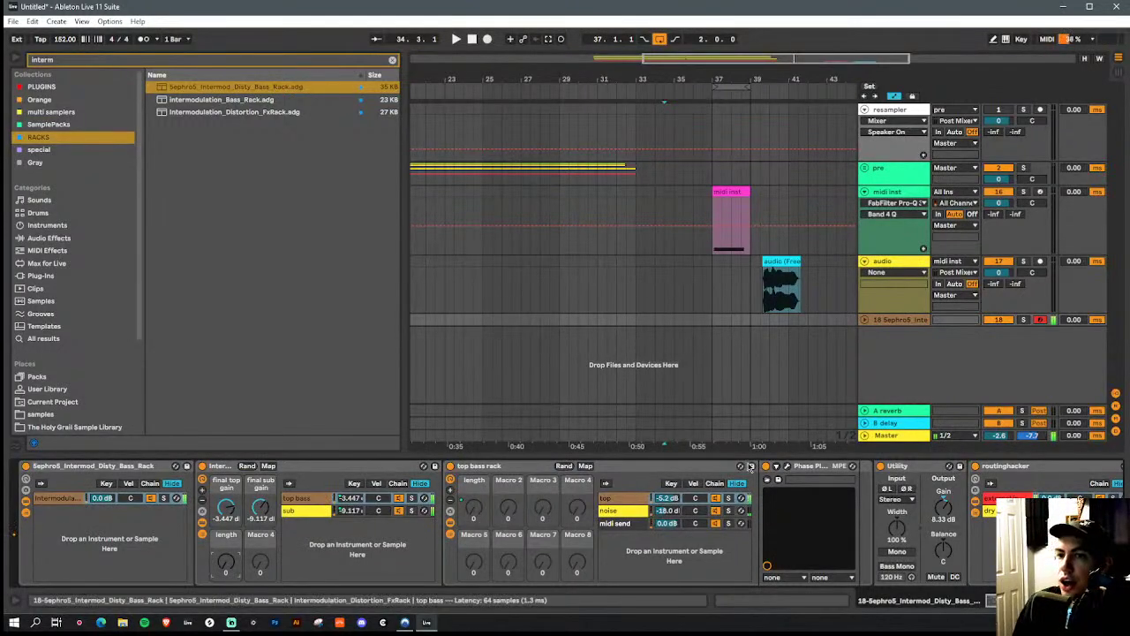
left_click(781, 469)
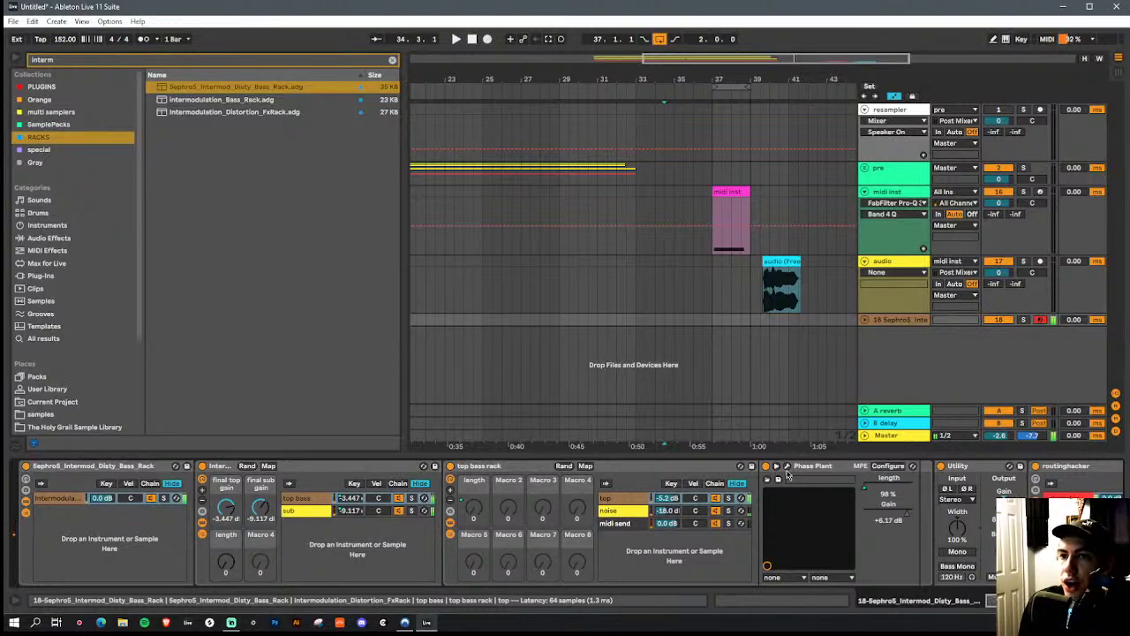
left_click_drag(260, 510, 260, 565)
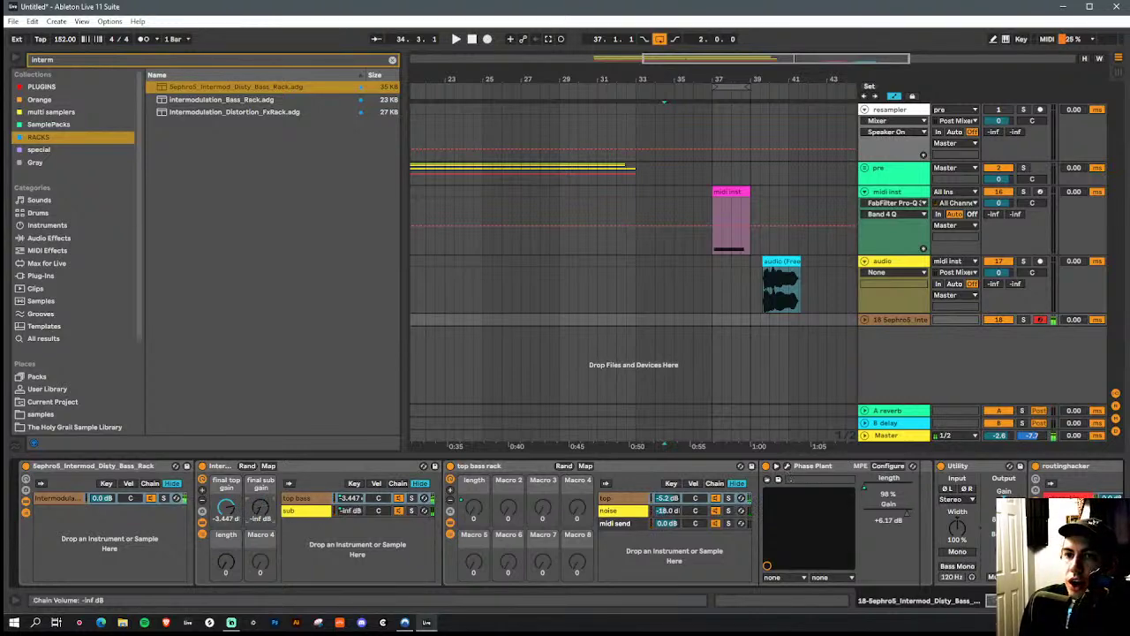
left_click_drag(265, 516, 233, 513)
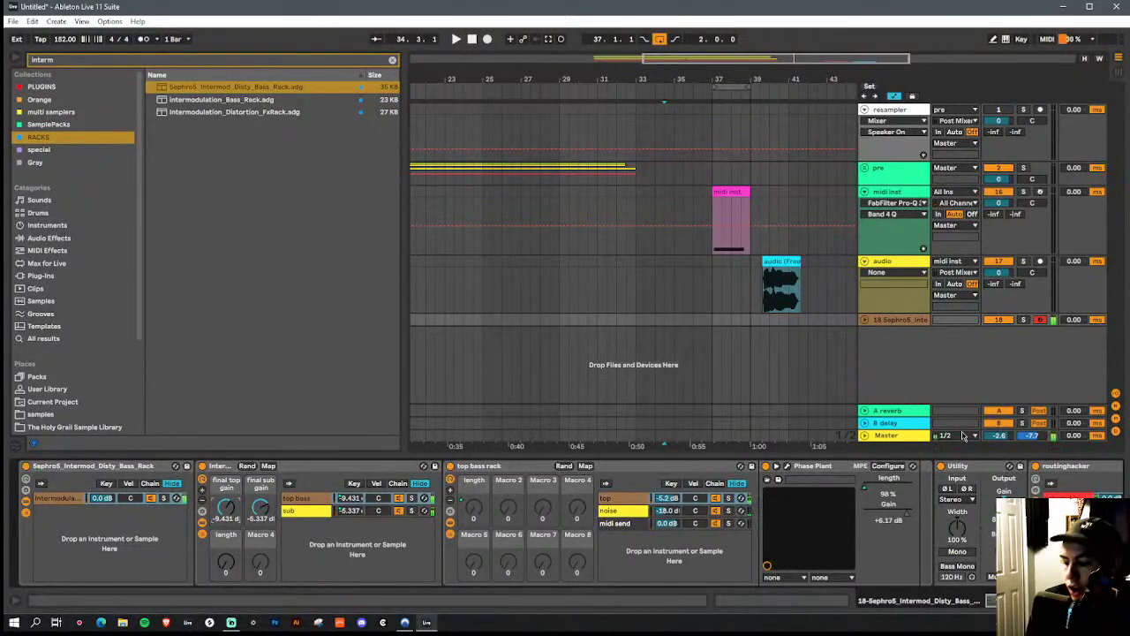
mouse_move(226, 561)
left_mouse_down()
mouse_move(226, 547)
mouse_move(227, 566)
left_mouse_up()
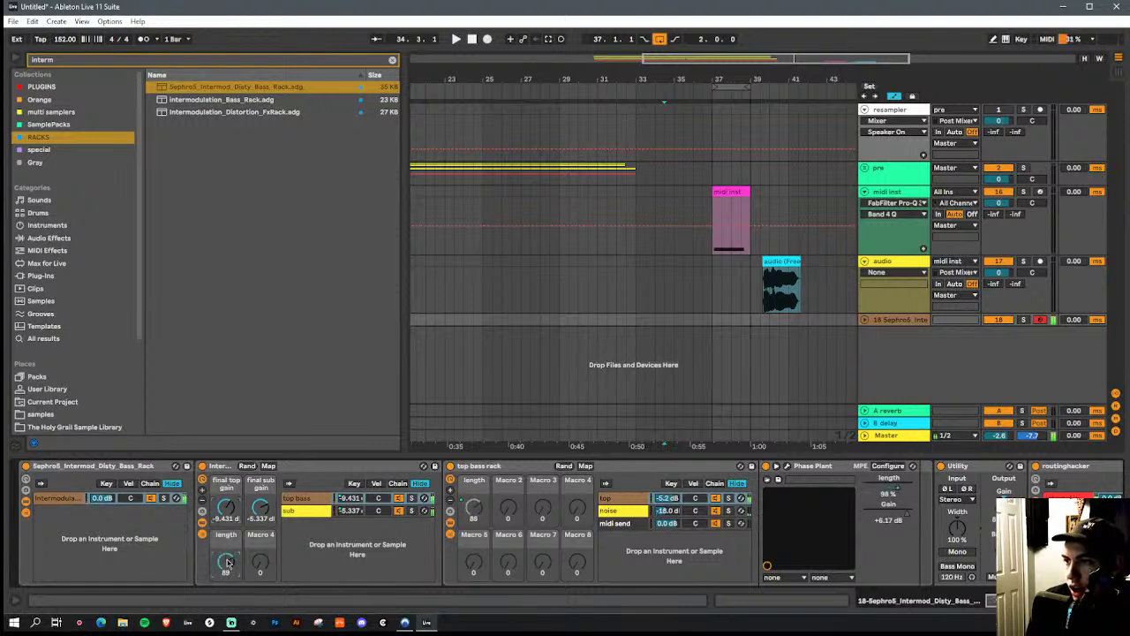
mouse_move(260, 502)
left_mouse_down()
mouse_move(226, 514)
mouse_move(261, 509)
left_mouse_up()
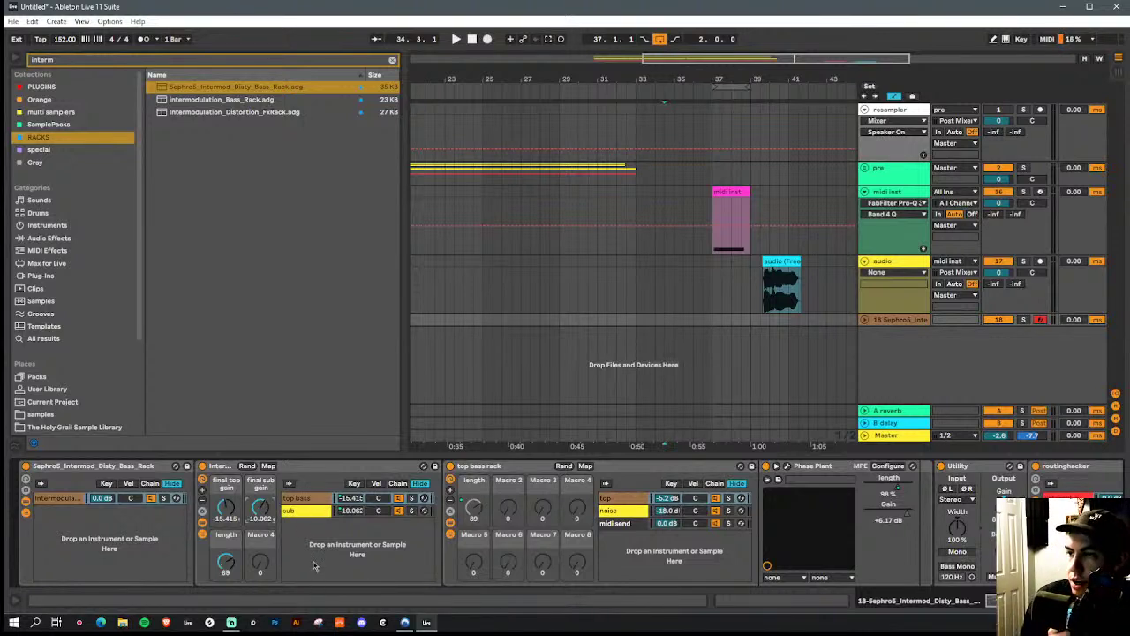
Expand the new rack track and inspect the devices in the rack's top bass and sub chains
left_click(308, 500)
left_click(319, 511)
left_click(319, 500)
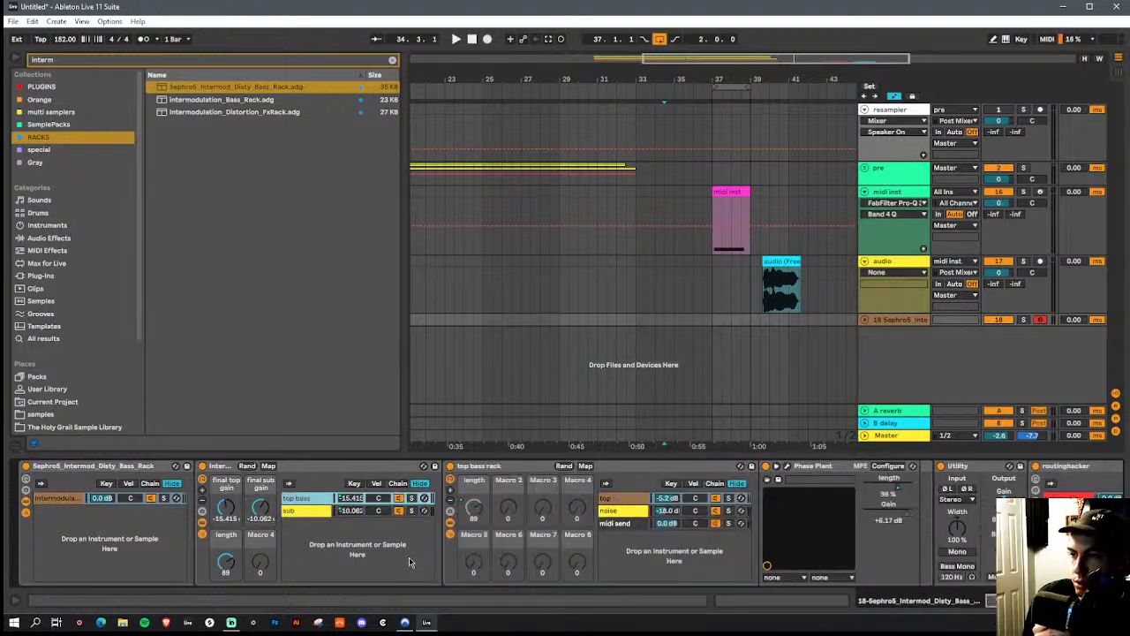
left_click(864, 319)
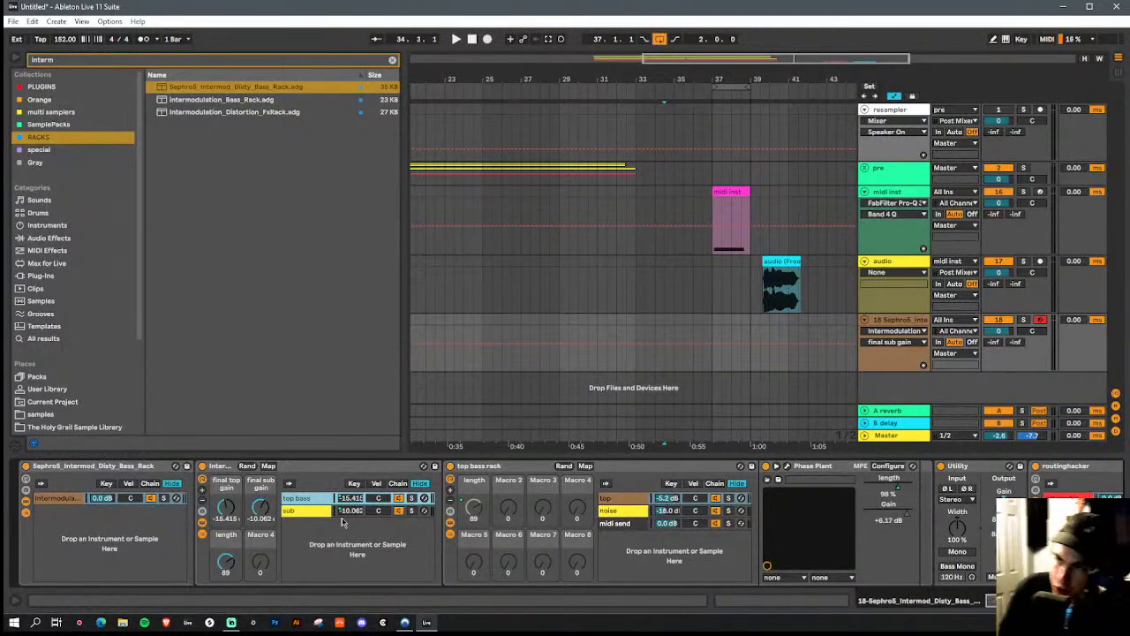
left_click(410, 512)
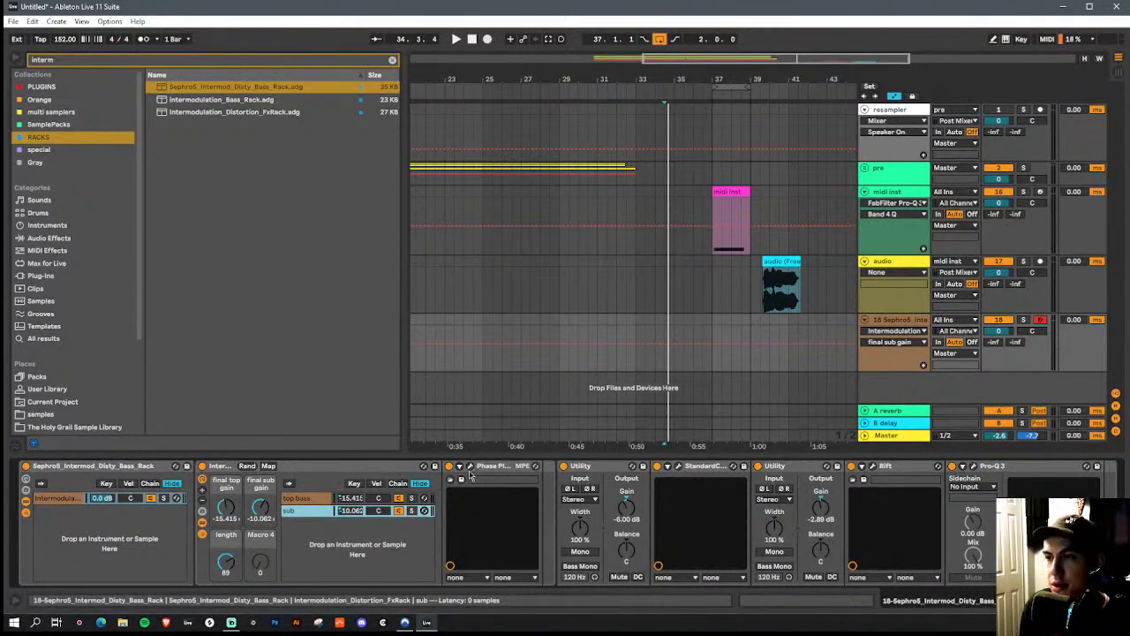
Turn off the Convolver in lane 3 of the top chain's Phase Plant and set the top bass chain volume to -7.856 dB
left_click(297, 498)
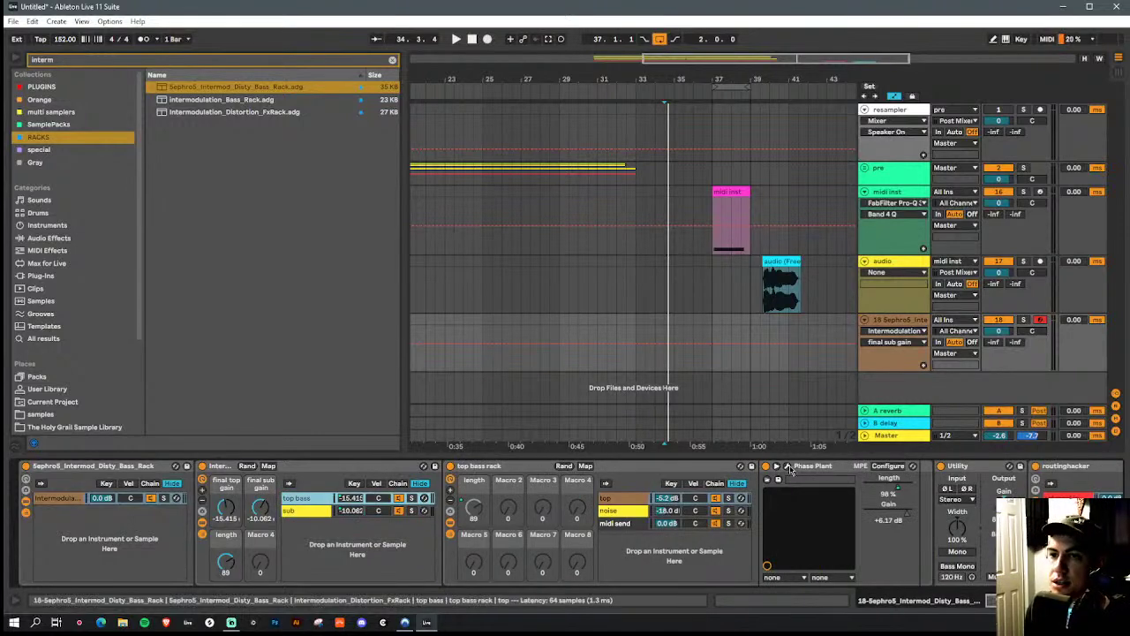
left_click(786, 466)
left_click_drag(926, 209, 715, 417)
left_click(1028, 69)
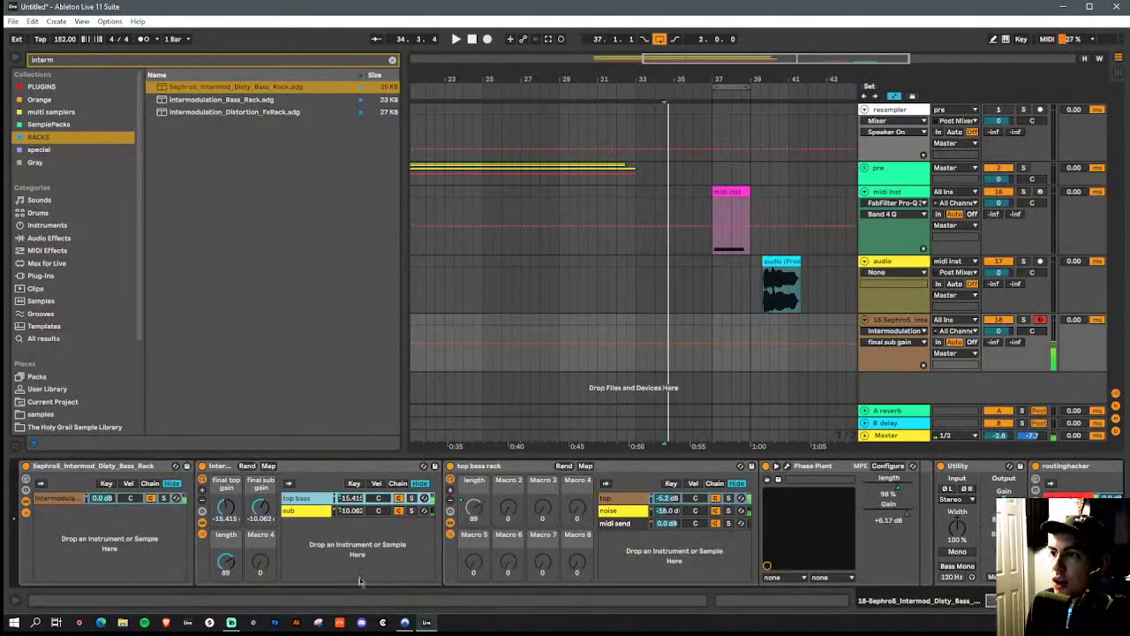
left_click_drag(350, 498, 350, 481)
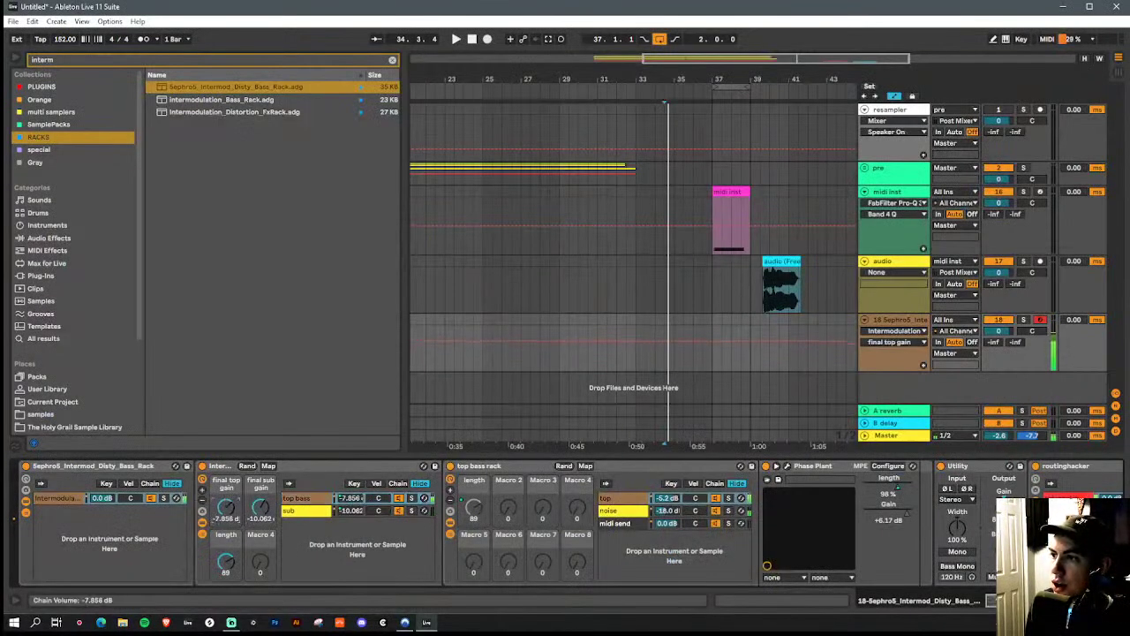
In the noise chain's Sampler, set loop start to 25066, crossfade to 5046, and the volume envelope to 2.00 ms attack, -22 dB peak and 1.36 s release
left_click(319, 501)
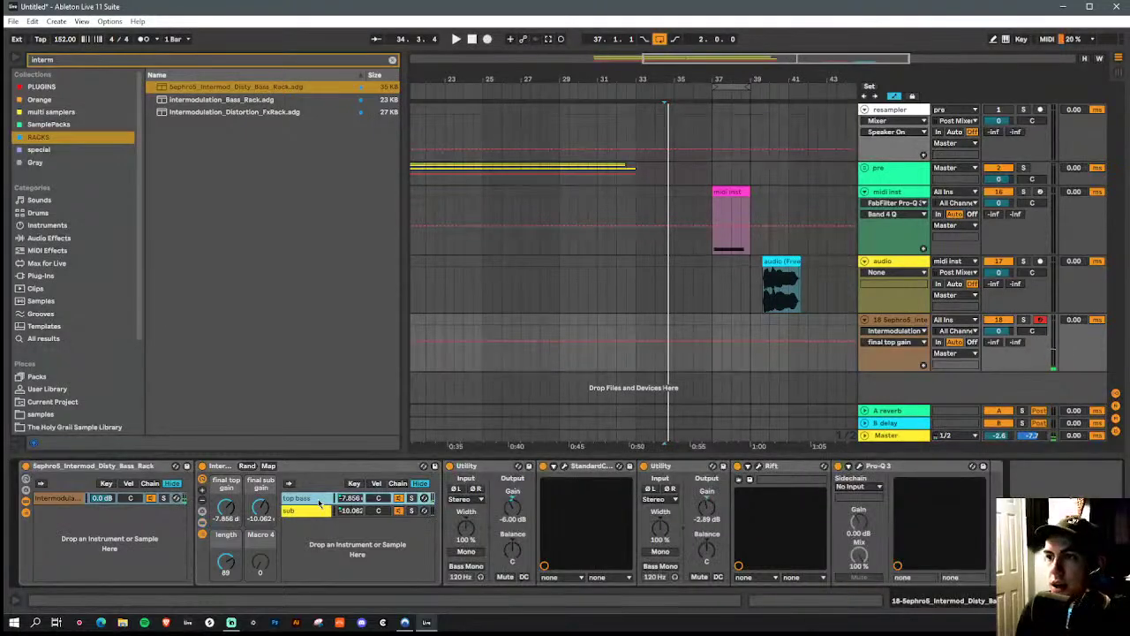
left_click(521, 466)
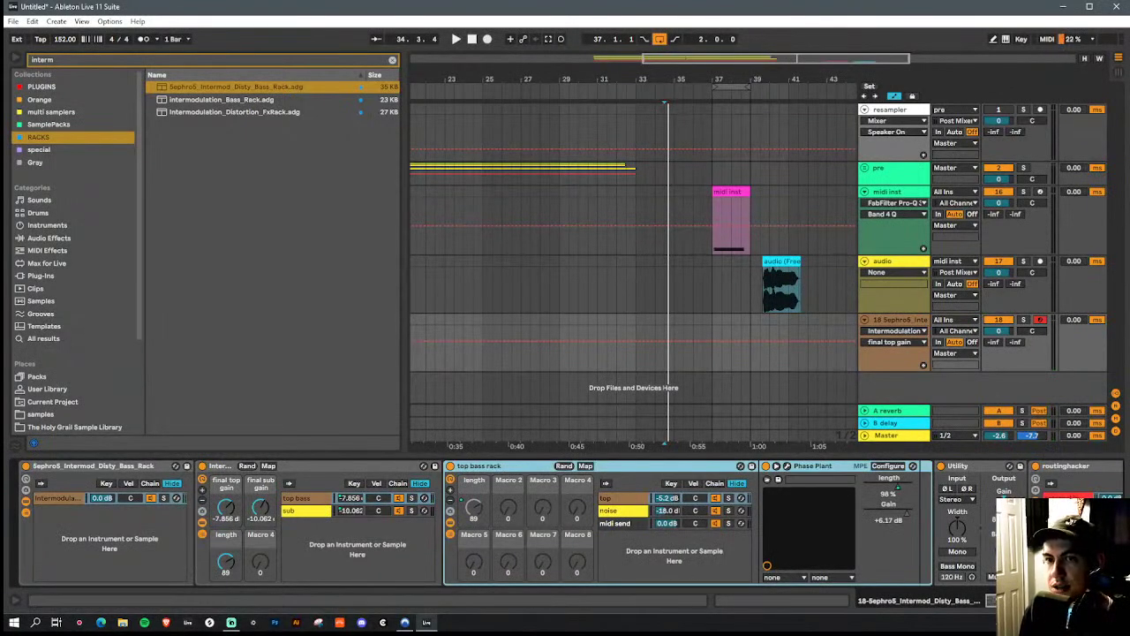
scroll(529, 520, "right", 5)
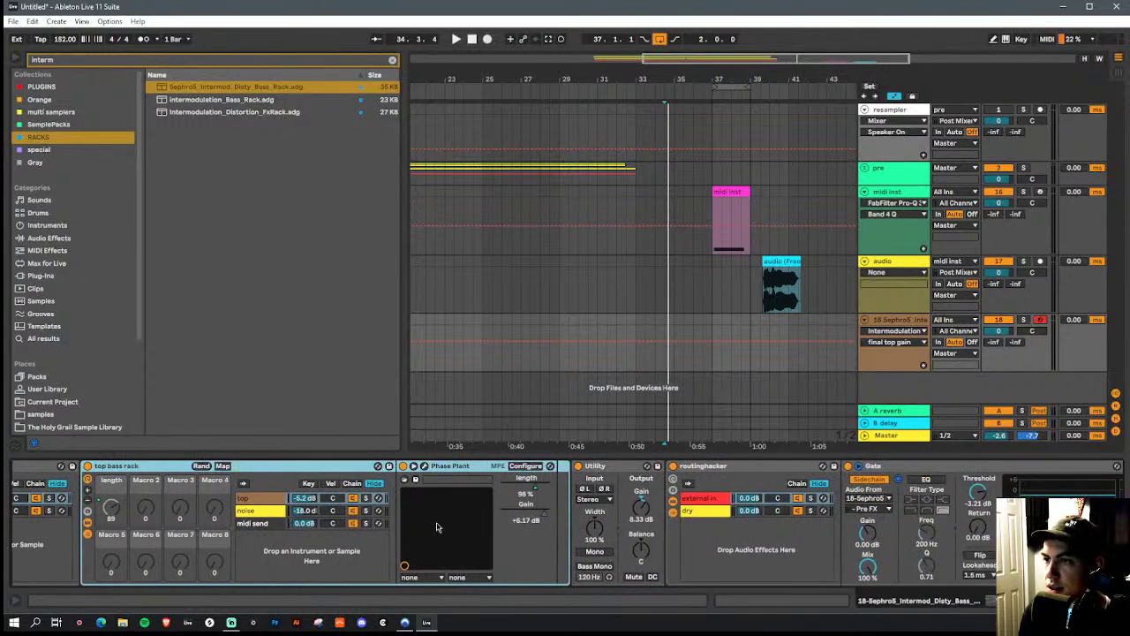
left_click(475, 465)
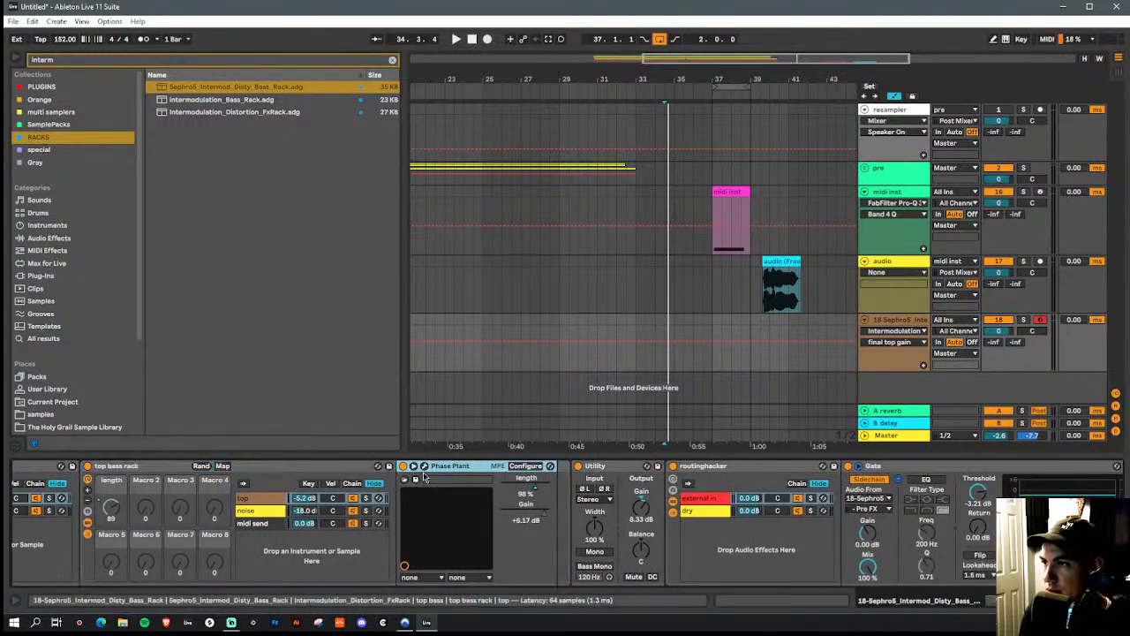
left_click(264, 512)
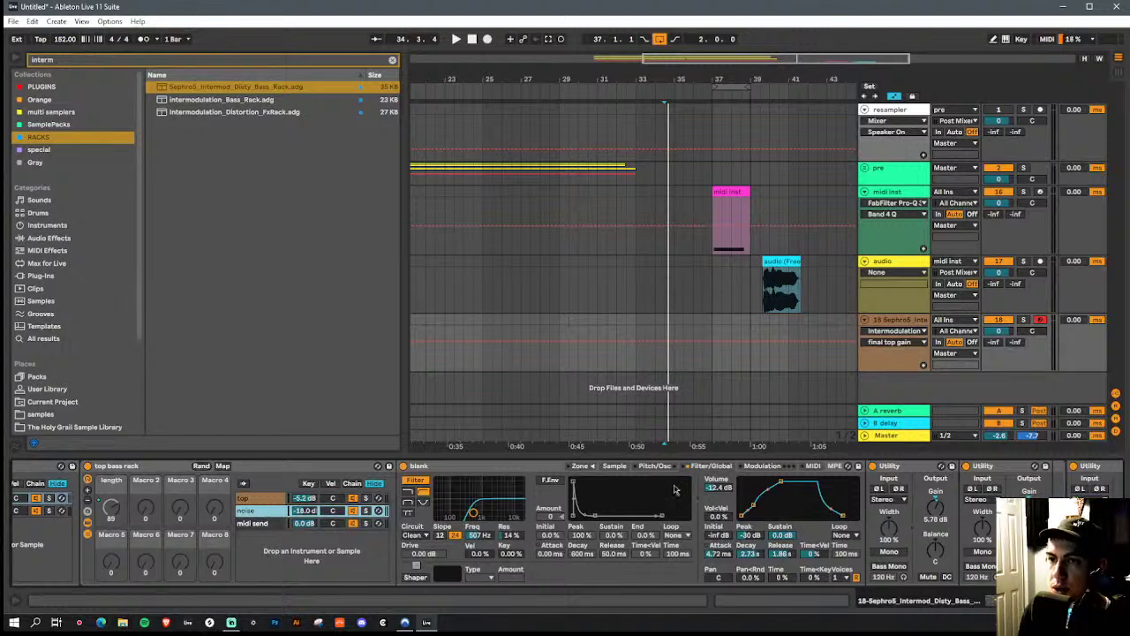
left_click(615, 466)
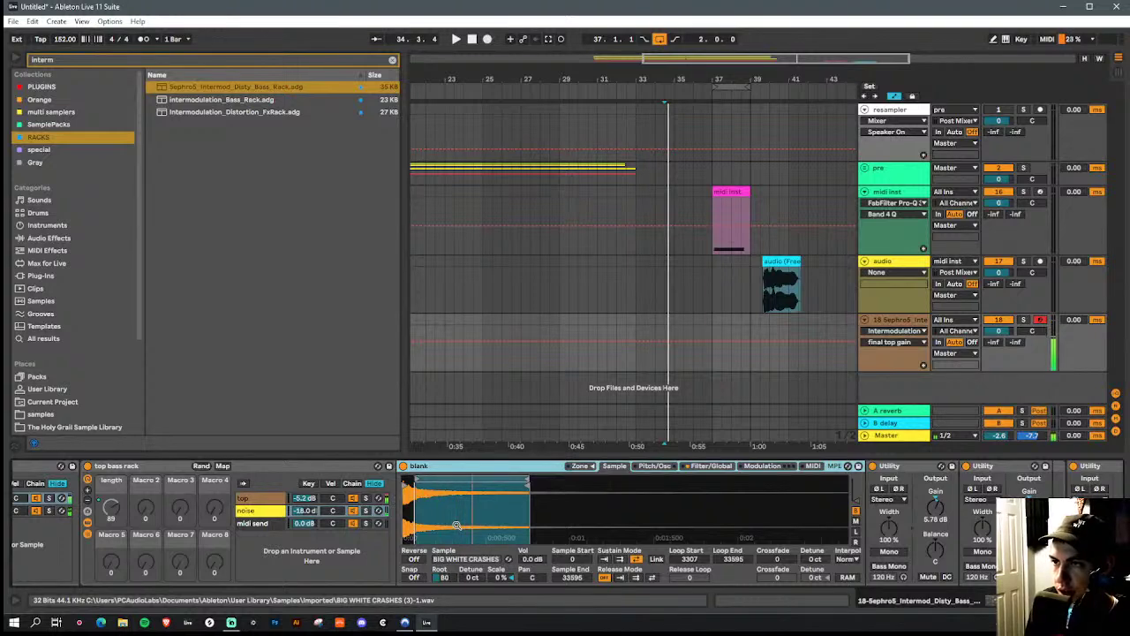
left_click_drag(417, 480, 503, 481)
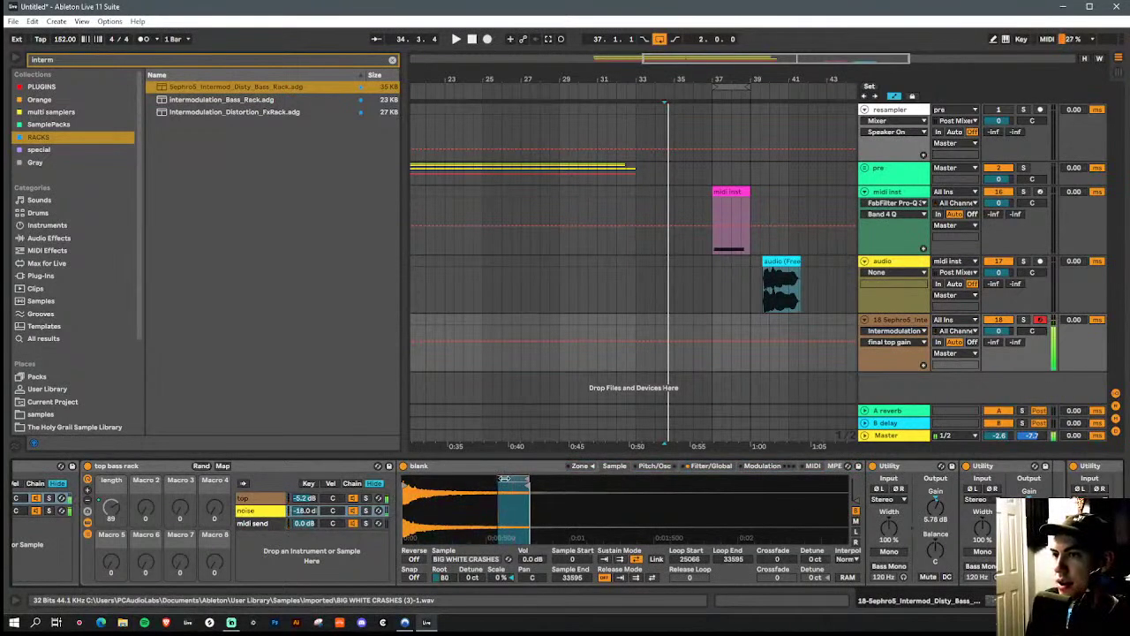
left_click_drag(775, 565, 776, 512)
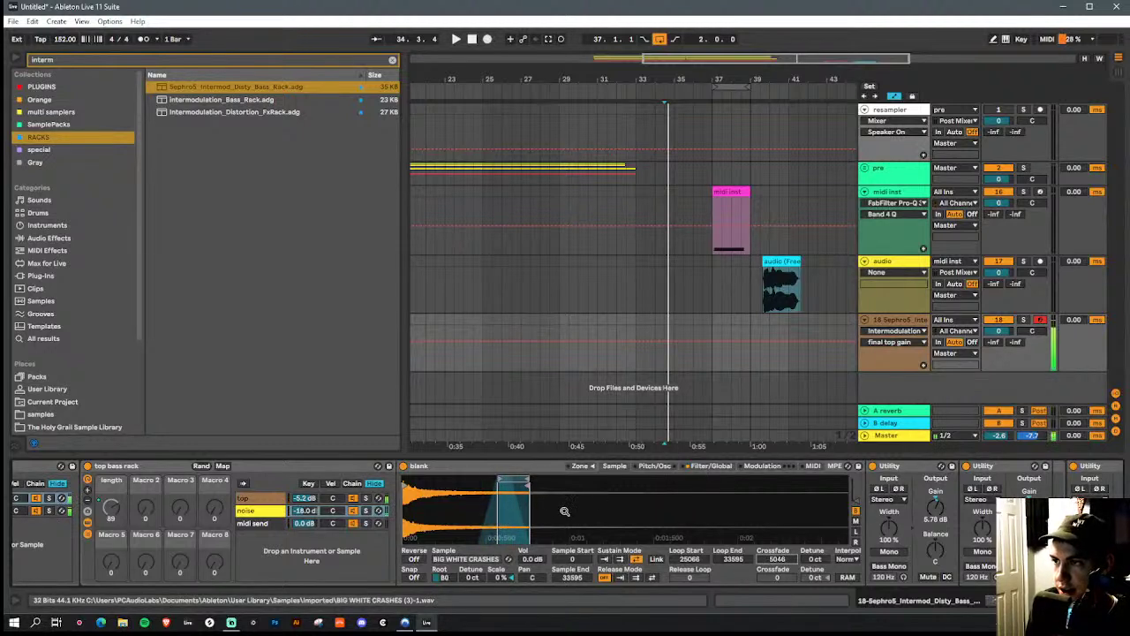
left_click(749, 465)
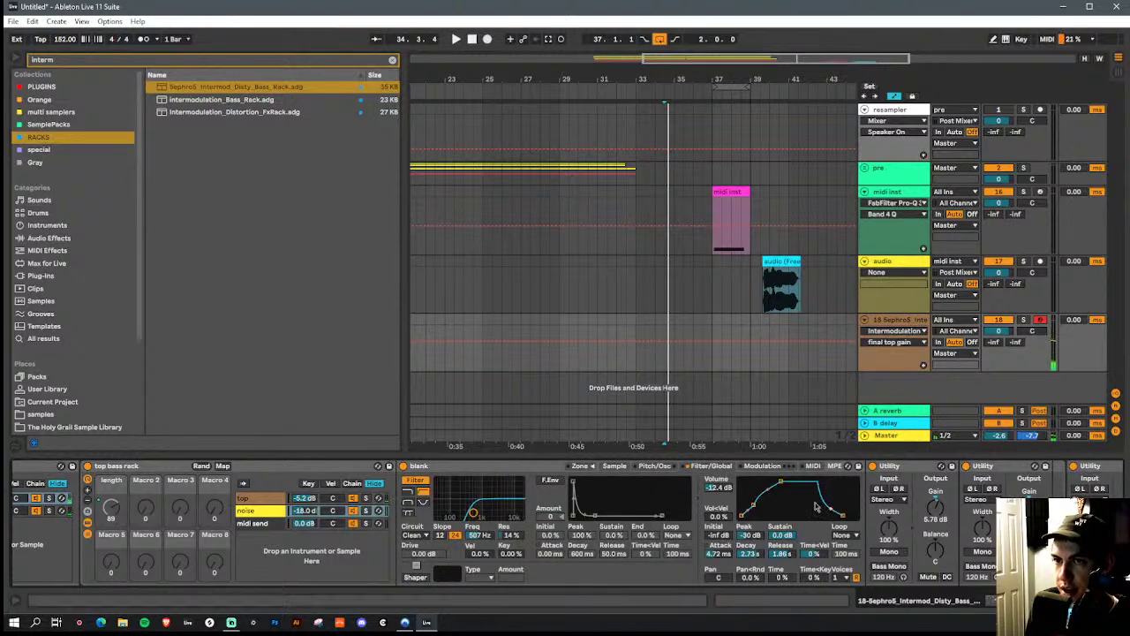
mouse_move(839, 514)
left_mouse_down()
mouse_move(770, 509)
mouse_move(780, 493)
mouse_move(841, 515)
left_mouse_up()
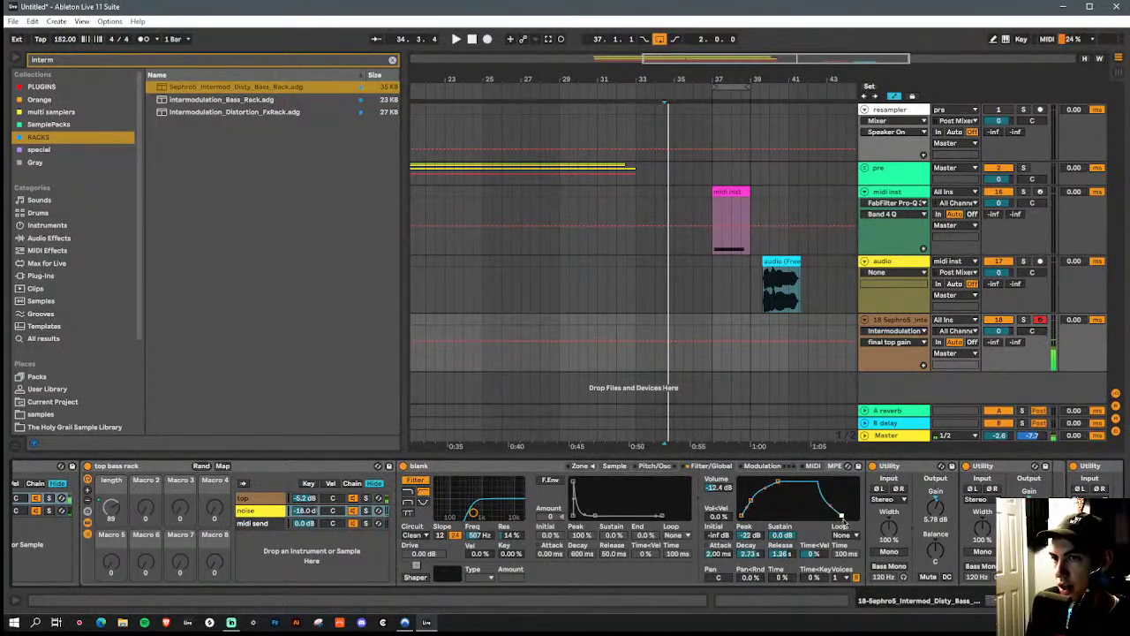
In the top chain's Phase Plant envelope, set release to 275 ms, decay to 1.03 s and sustain to 100%, then close the plug-in
left_click(276, 500)
left_click(426, 467)
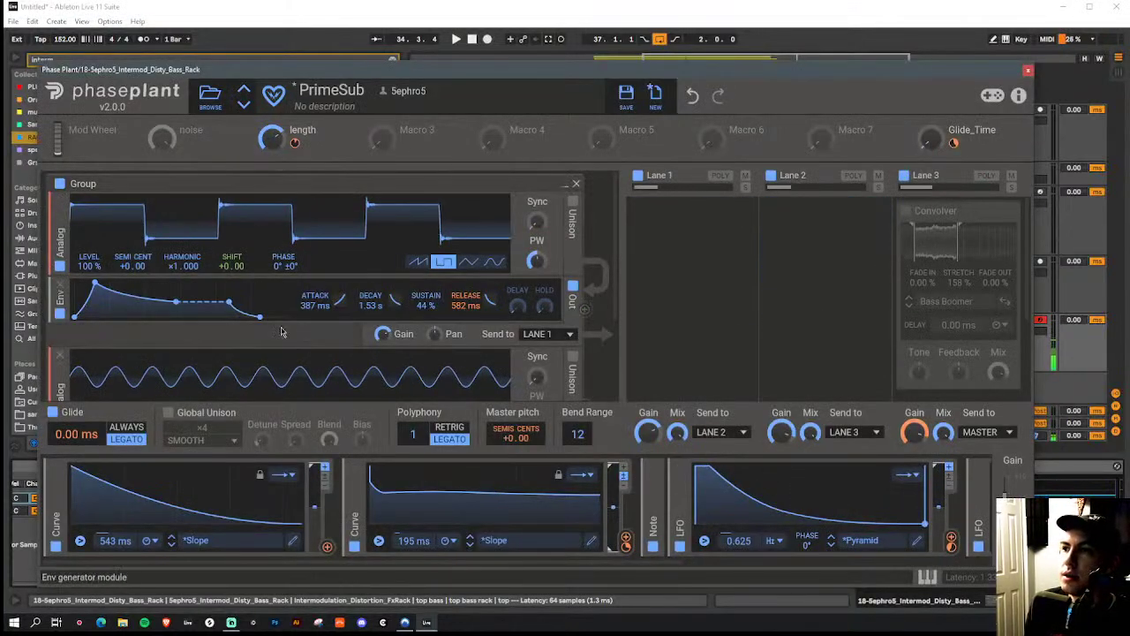
left_click_drag(260, 316, 277, 318)
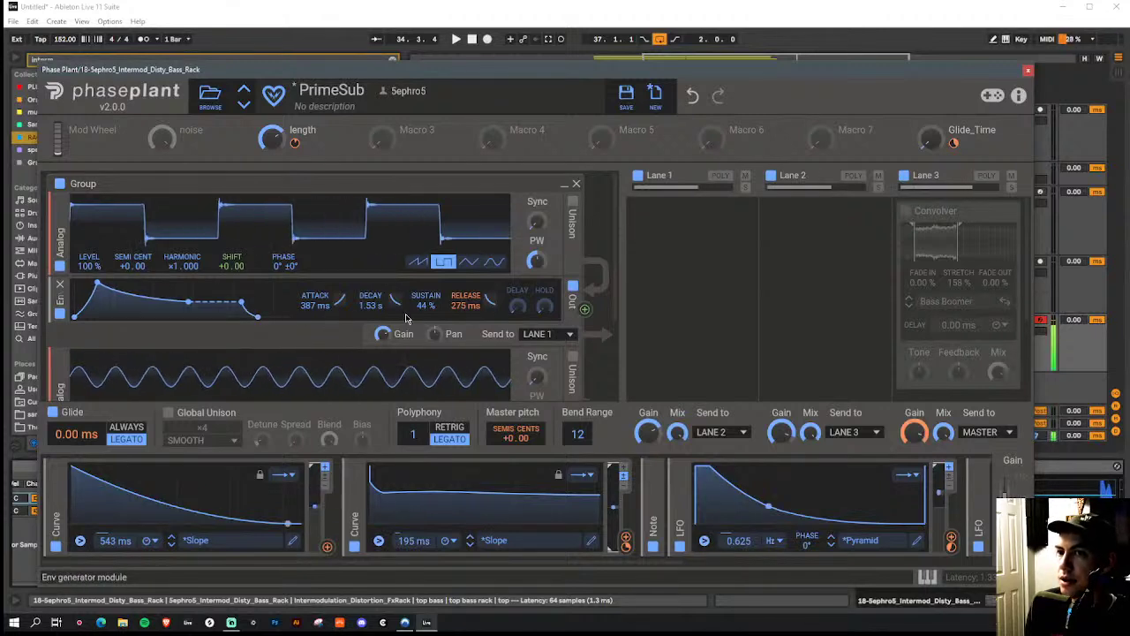
left_click_drag(188, 302, 179, 282)
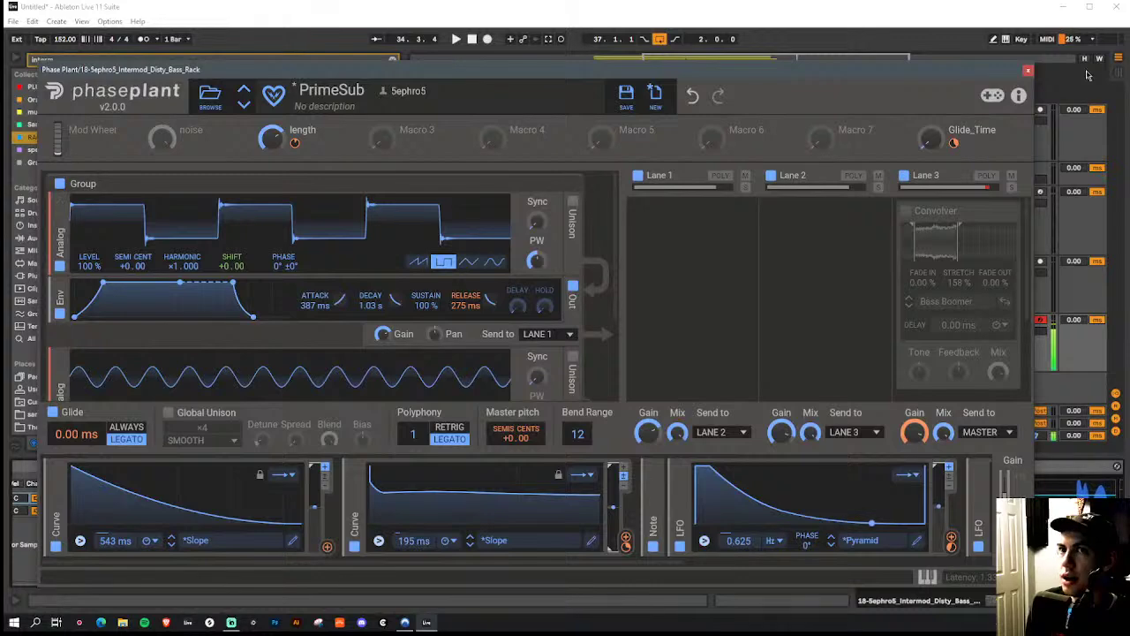
left_click(1028, 70)
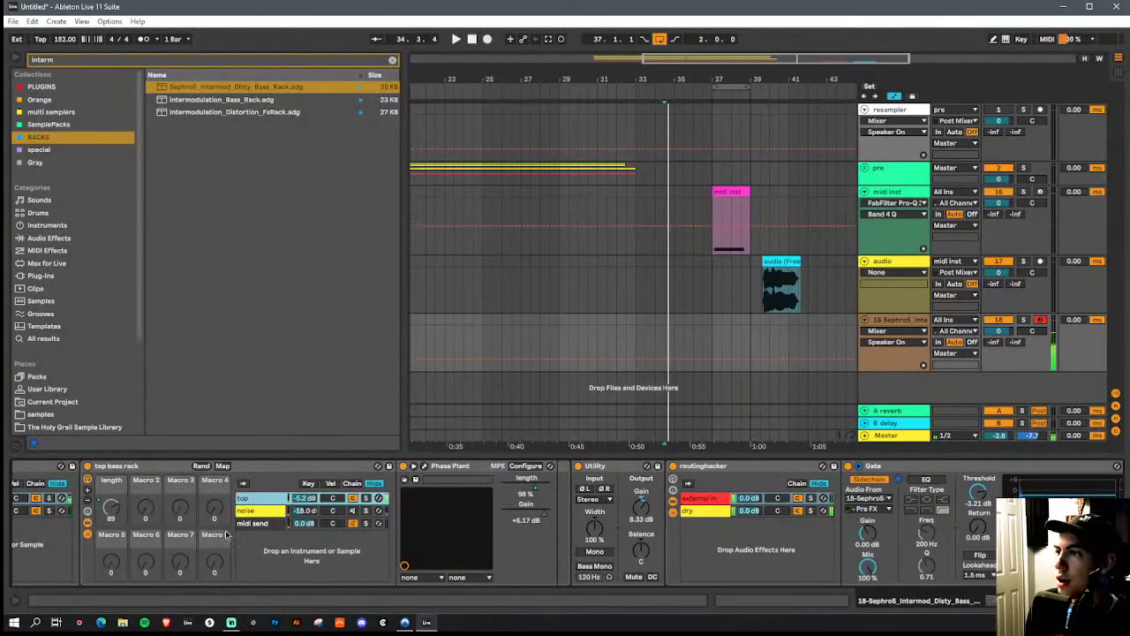
Collapse the top bass rack and the Utility that follows it in the top bass chain
scroll(733, 510, "right", 2)
scroll(882, 529, "left", 8)
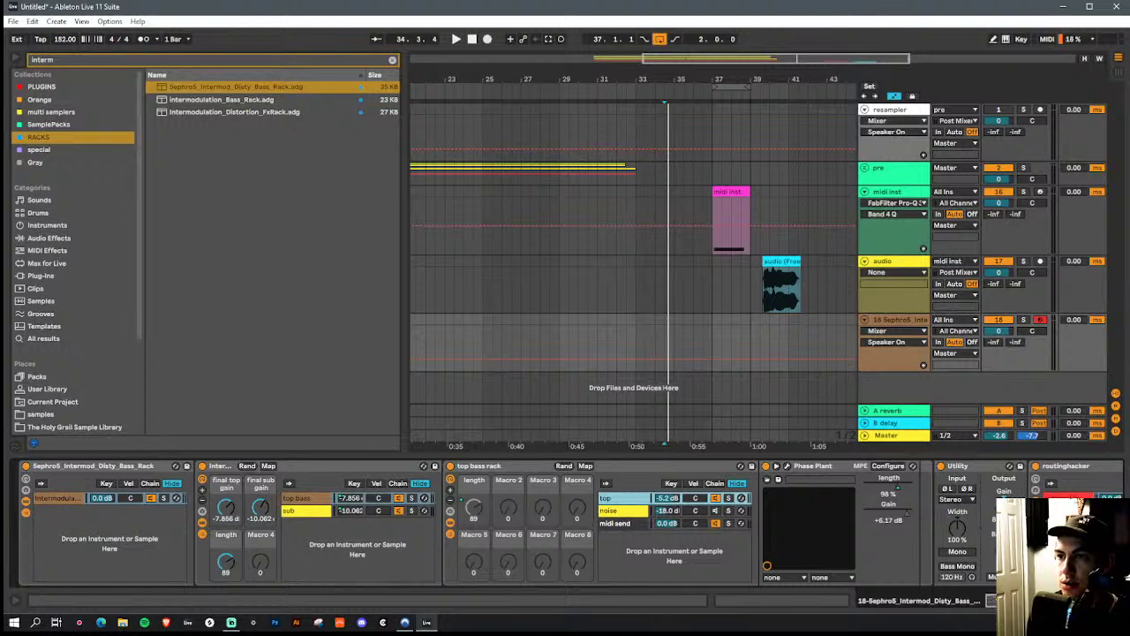
scroll(500, 530, "right", 1)
scroll(449, 510, "right", 4)
scroll(449, 511, "right", 2)
double_click(251, 467)
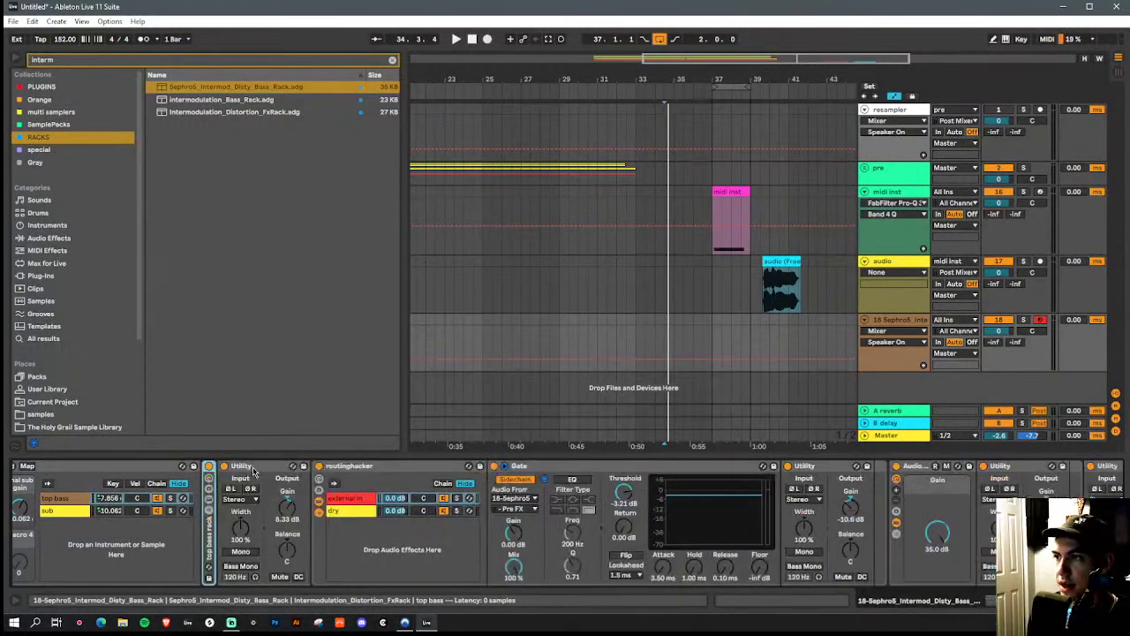
double_click(256, 466)
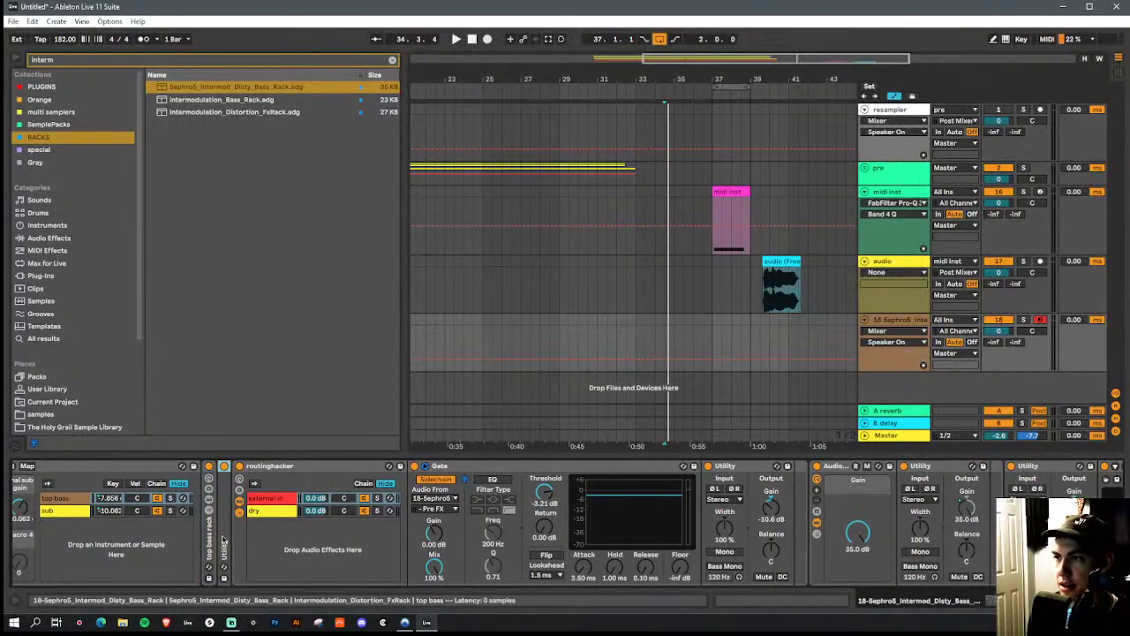
double_click(225, 539)
double_click(252, 468)
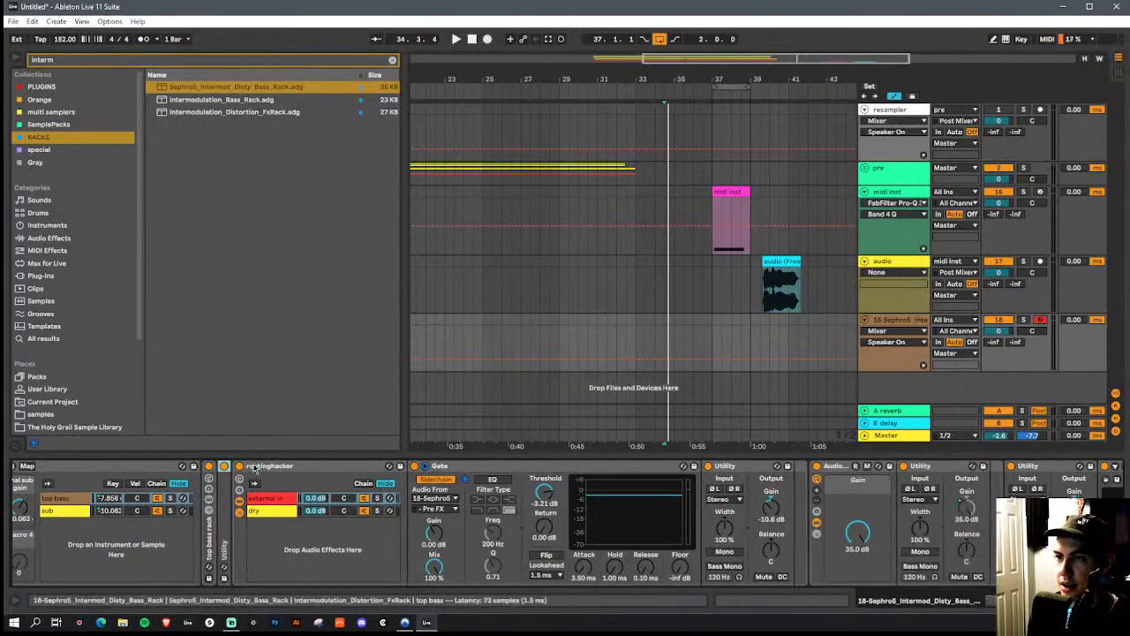
Expand the Utility after the top bass rack and check it alongside the routinghacker rack and its parent rack
double_click(227, 525)
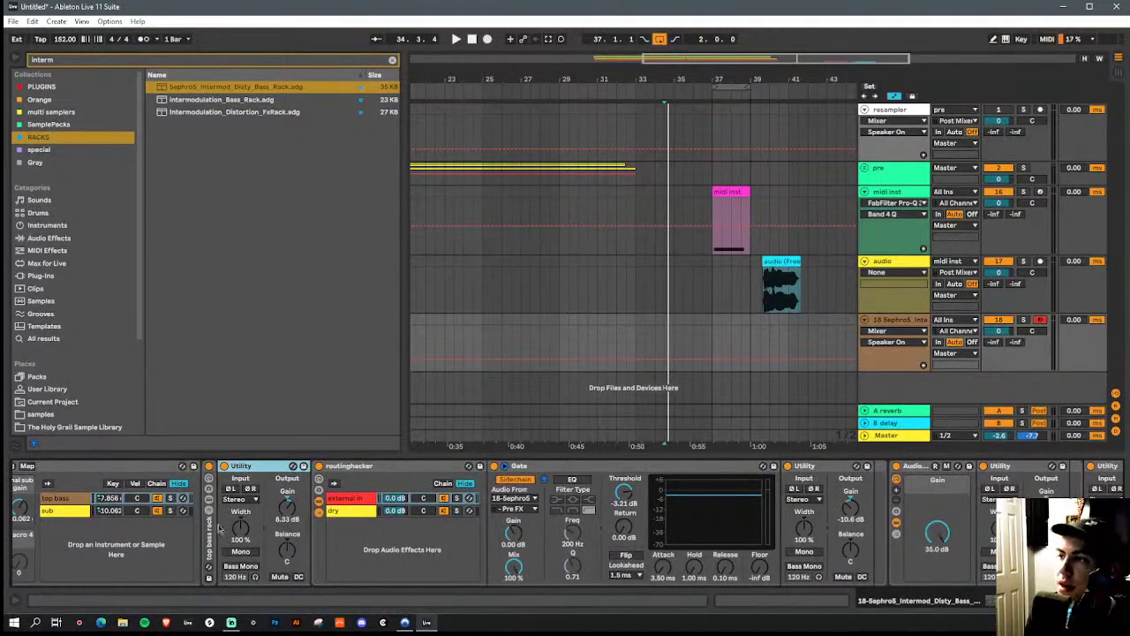
left_click(372, 469)
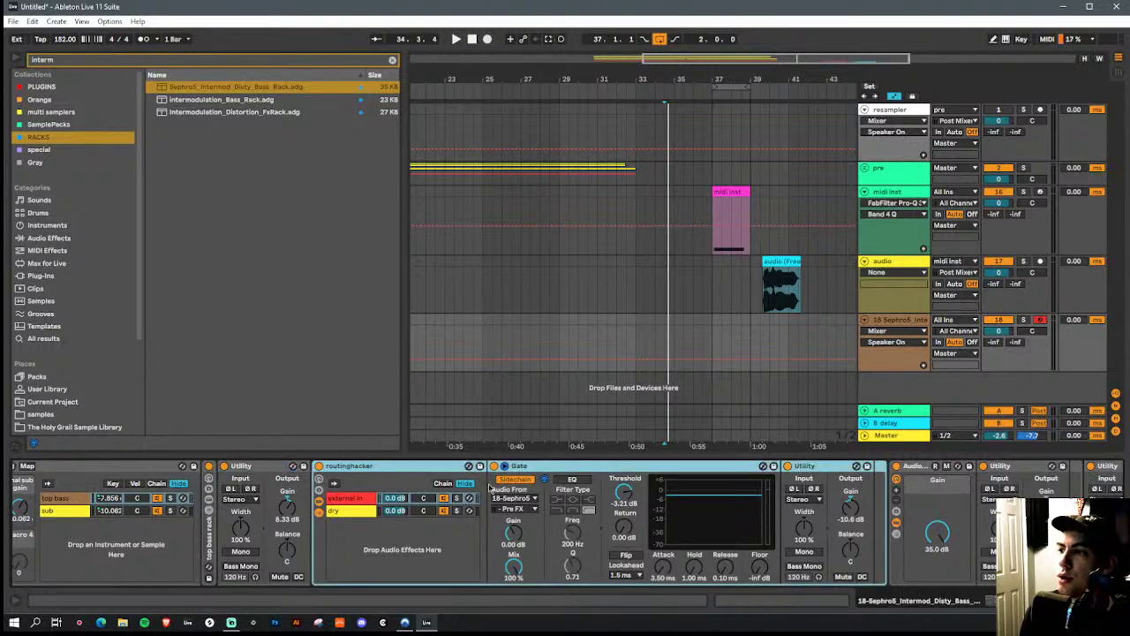
left_click(75, 468)
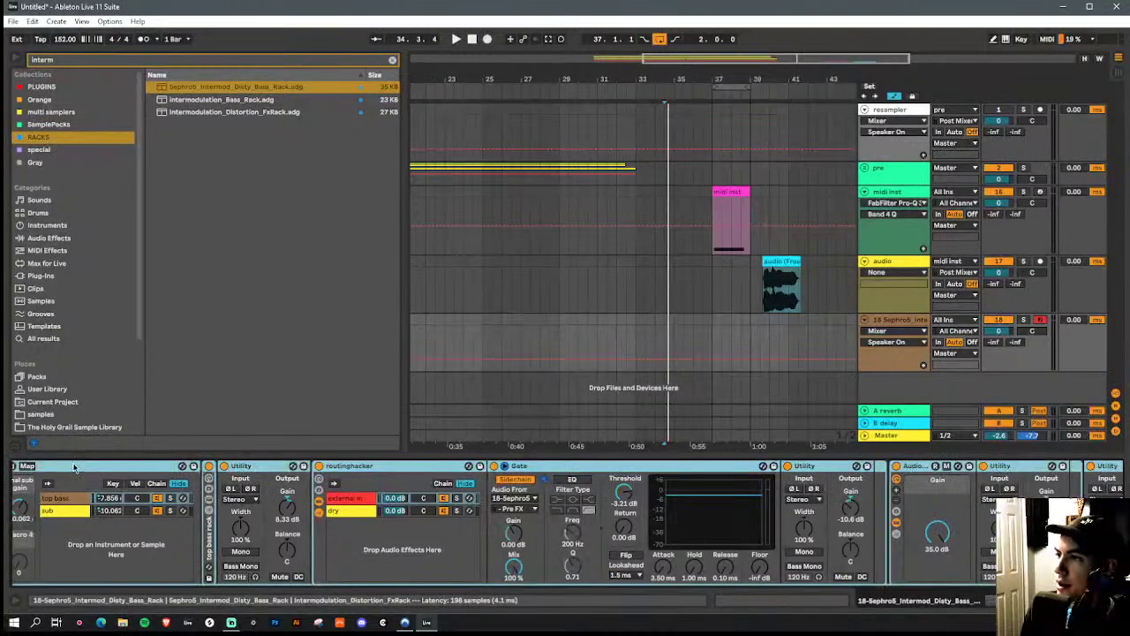
left_click(243, 468)
Open the sub chain's Phase Plant, look over the PrimeSub patch, and close the plug-in
left_click(63, 514)
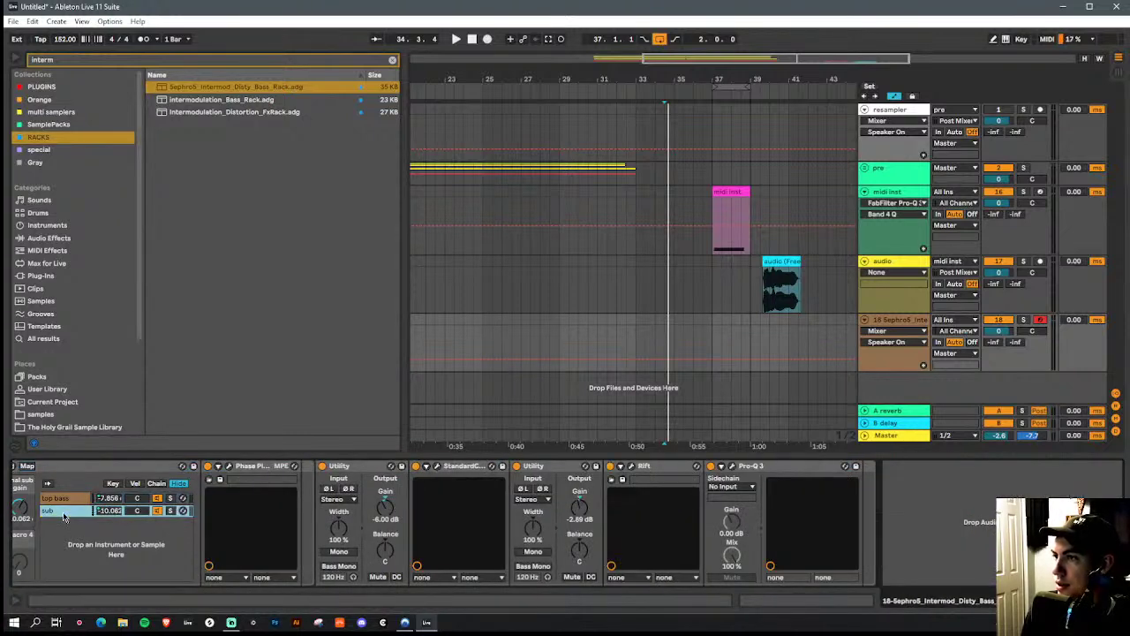
left_click(229, 467)
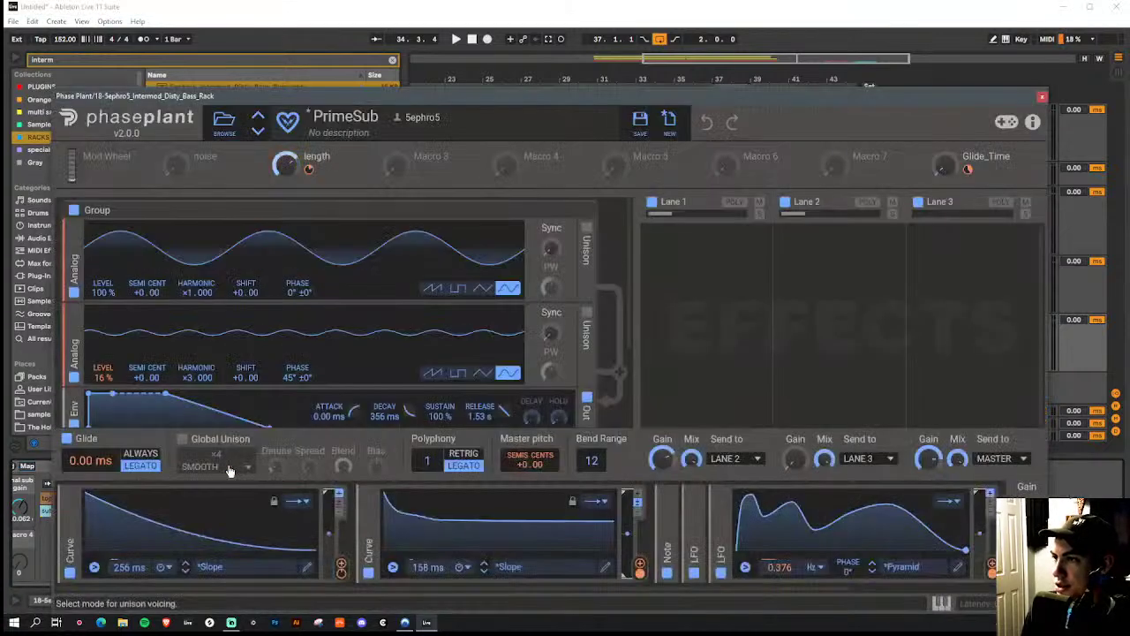
left_click(1043, 97)
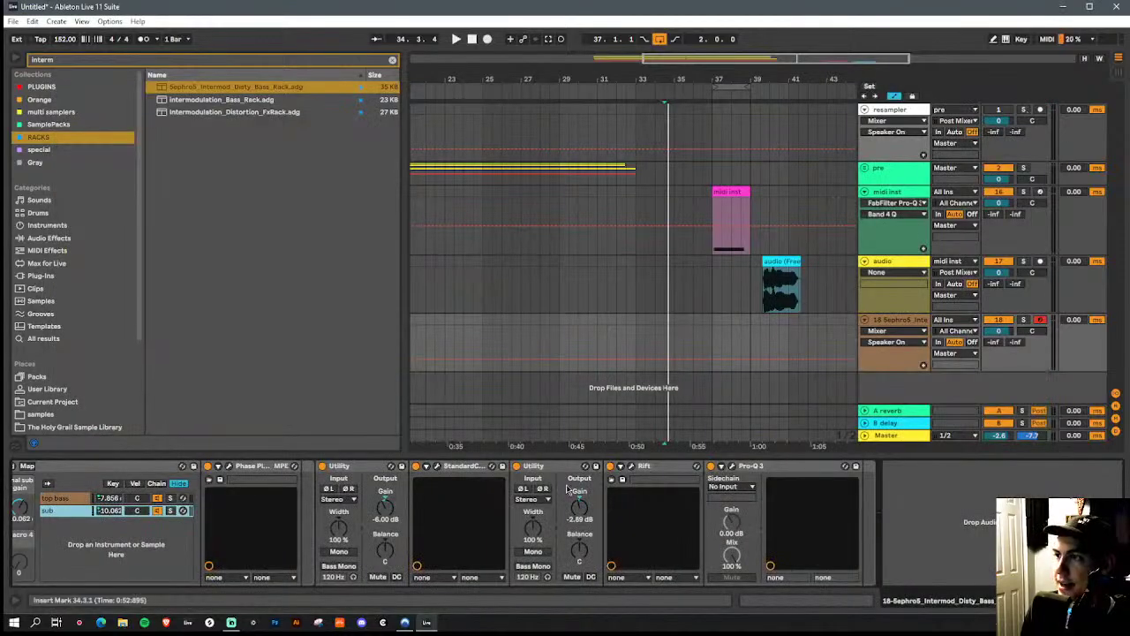
Return to the top bass chain, review the top bass rack's macros and chains, and inspect the Utility's gain
left_click(54, 498)
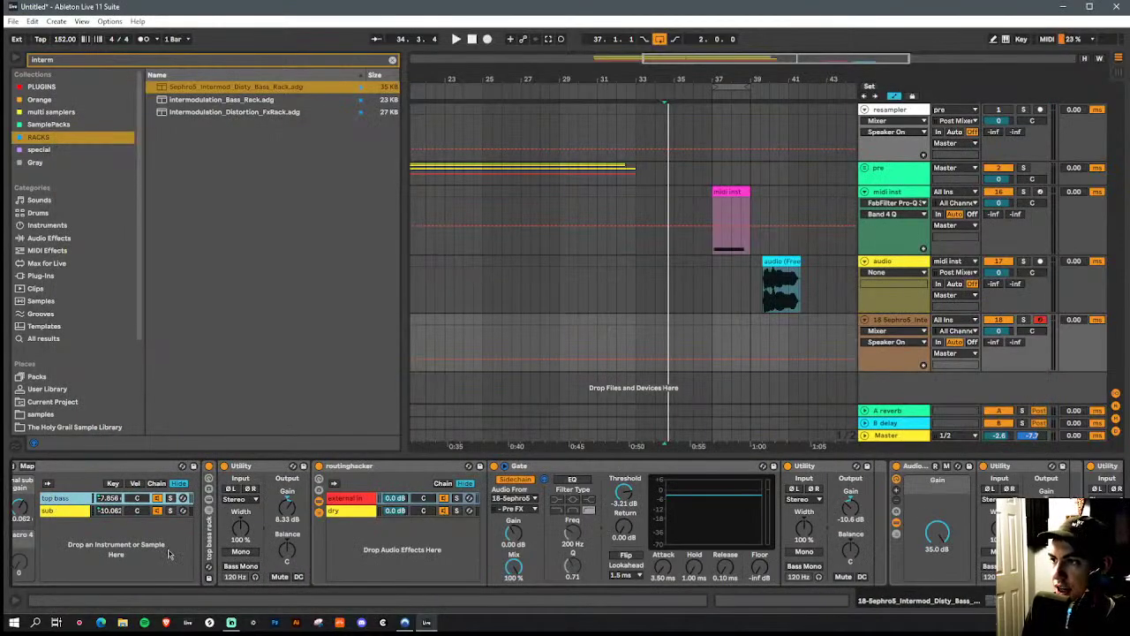
double_click(209, 528)
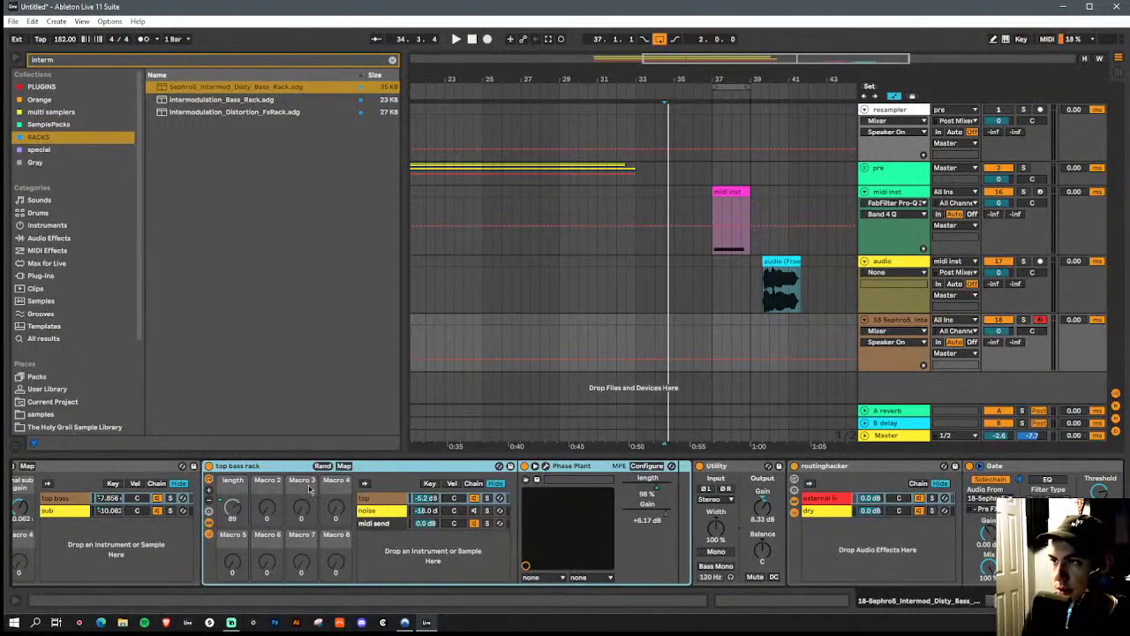
double_click(256, 468)
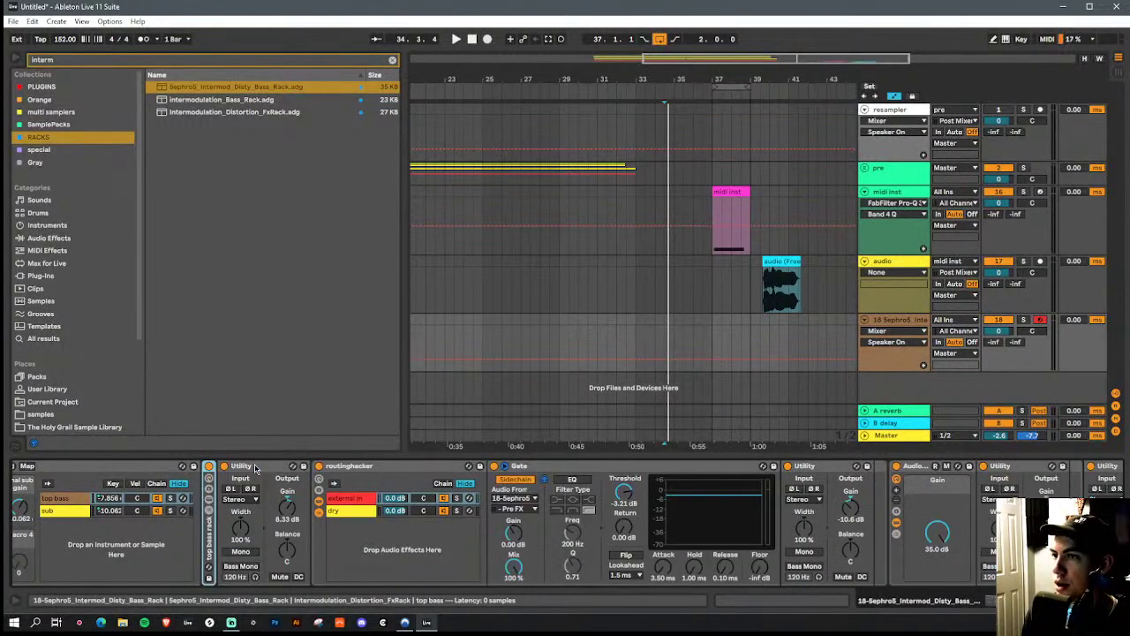
left_click(288, 509)
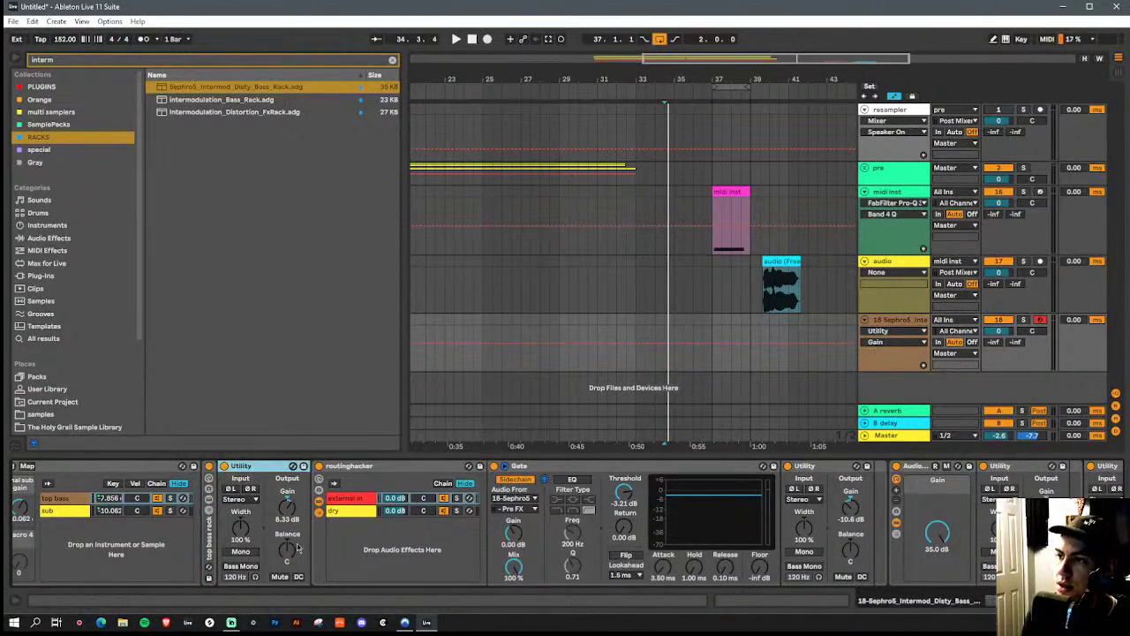
Set the Gate's sidechain source to 18-Sephro5 Intermod Disty Bass Rack, tapped from the sub chain's Pre FX output
left_click(389, 466)
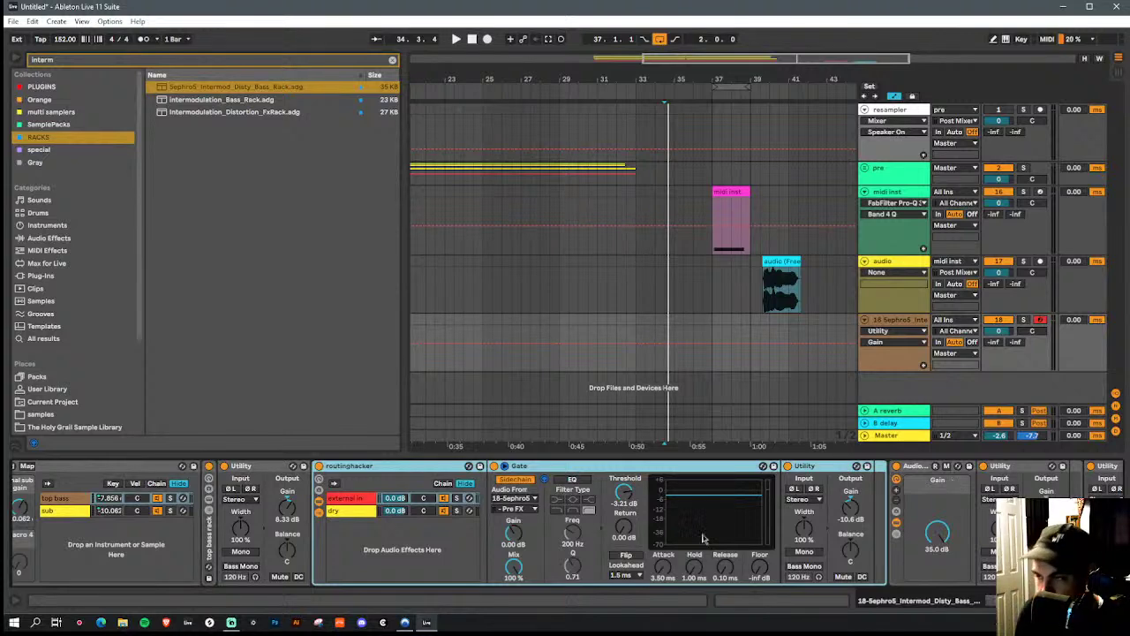
left_click(701, 469)
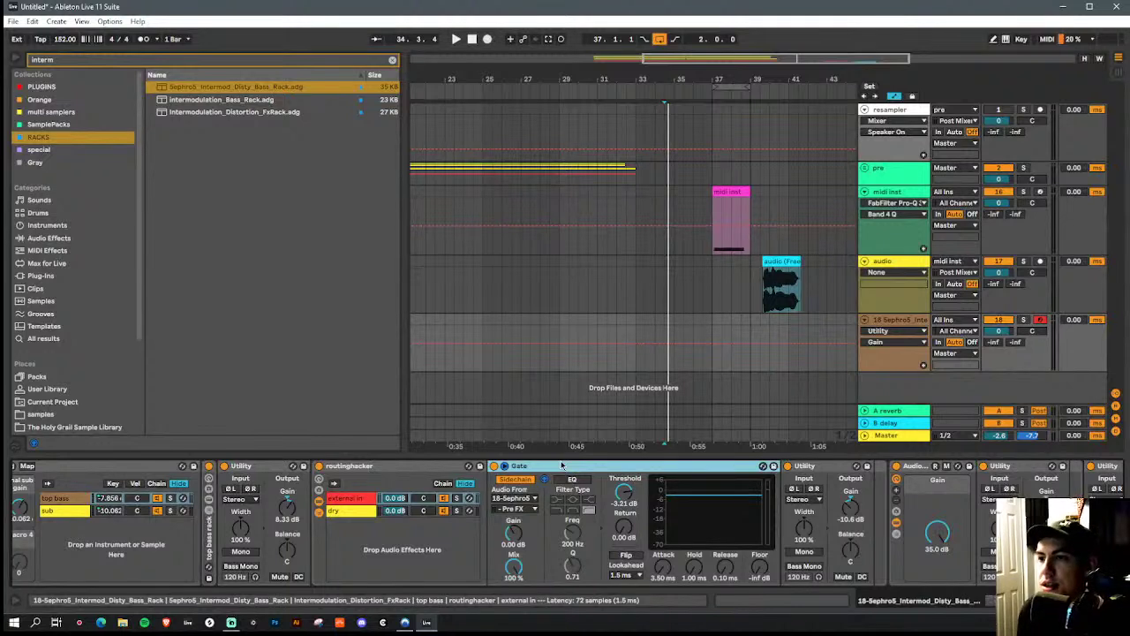
left_click(533, 499)
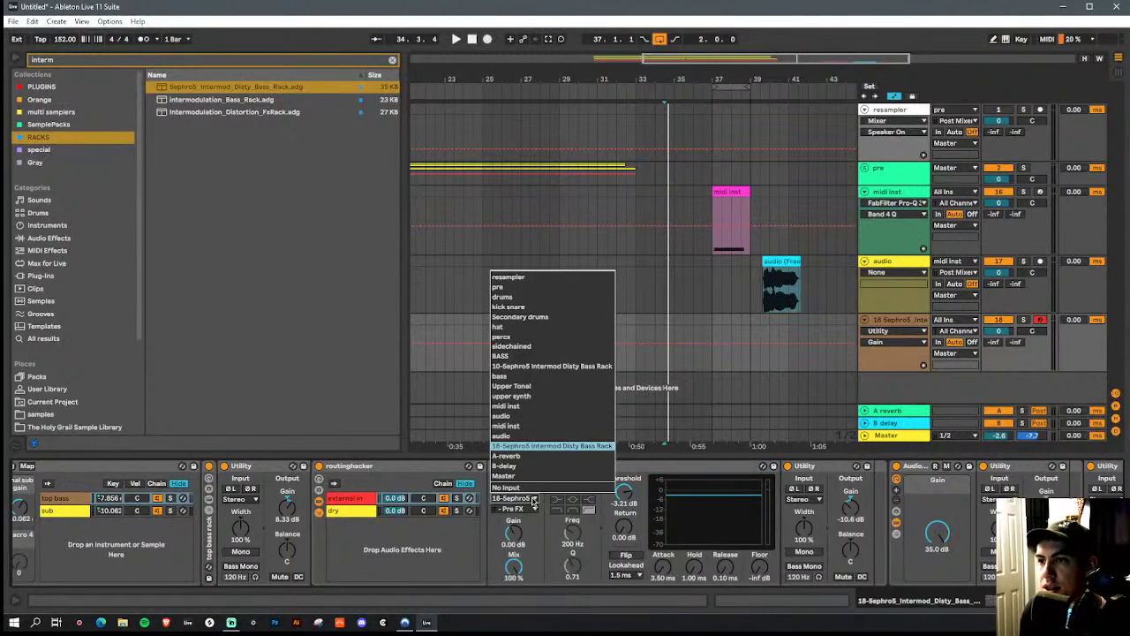
left_click(556, 450)
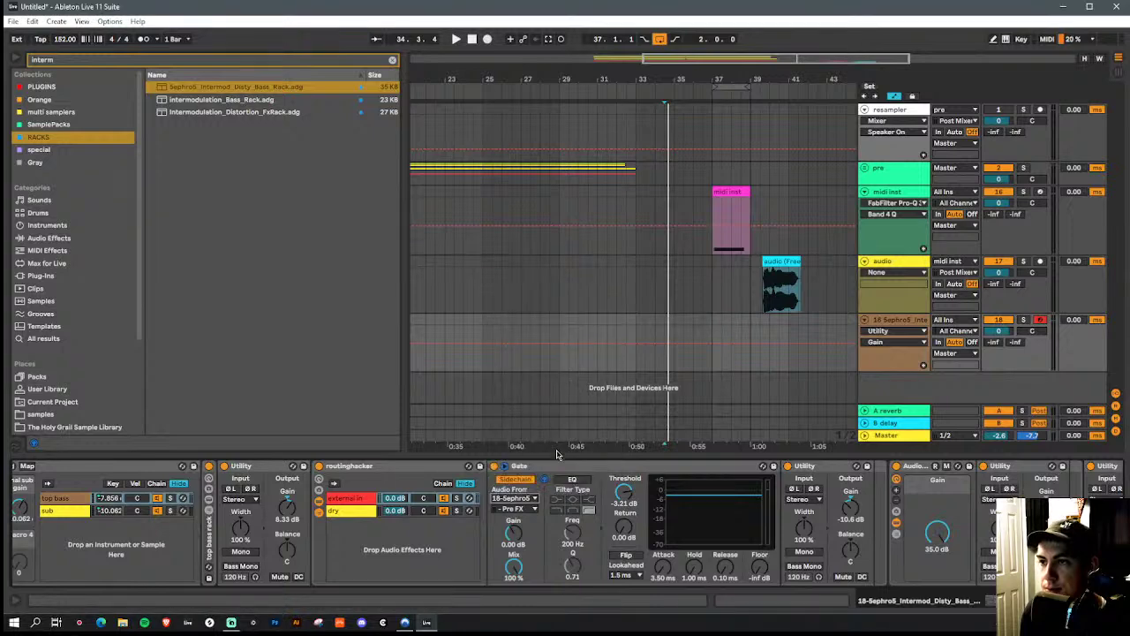
left_click(529, 510)
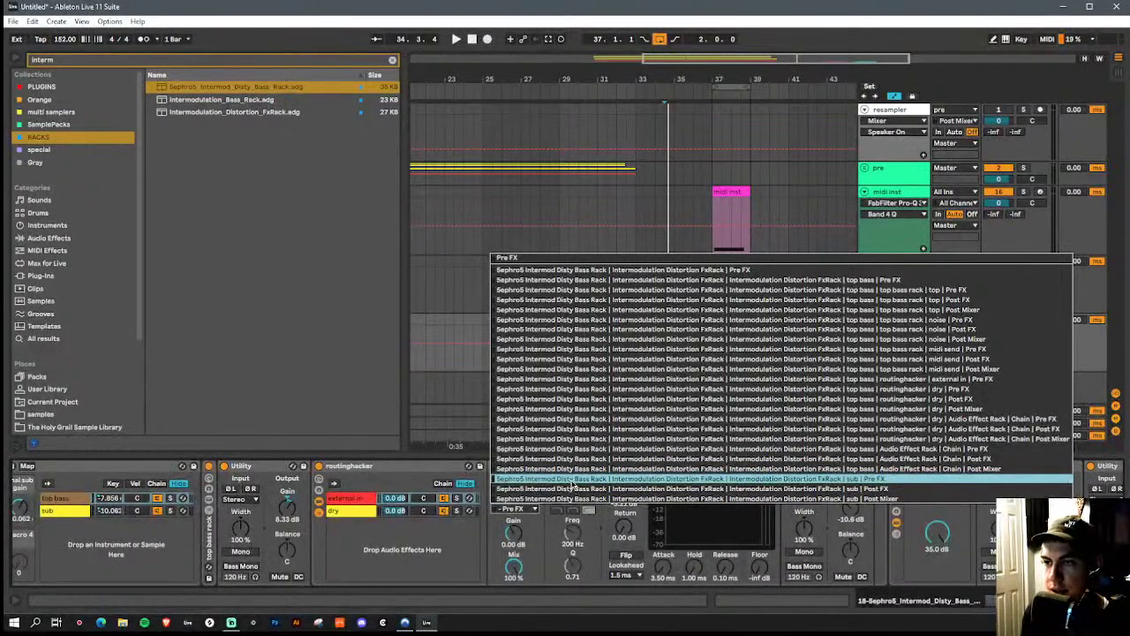
left_click(571, 479)
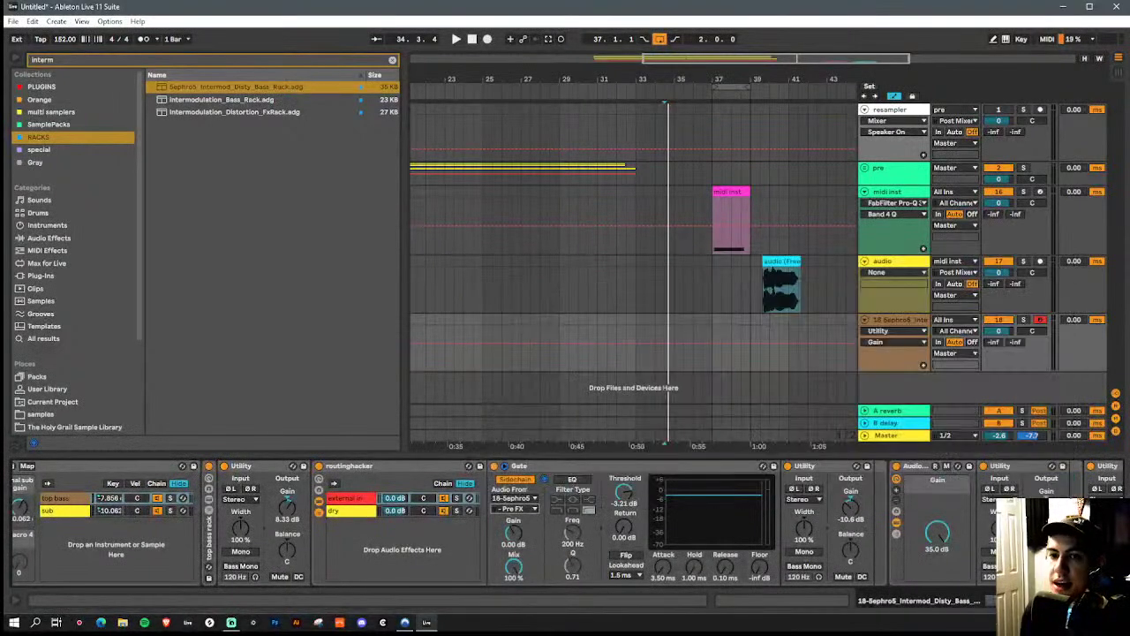
Go back to the sub chain and examine its Phase Plant oscillators and envelope, then close the plug-in
scroll(563, 581, "left", 3)
left_click(289, 512)
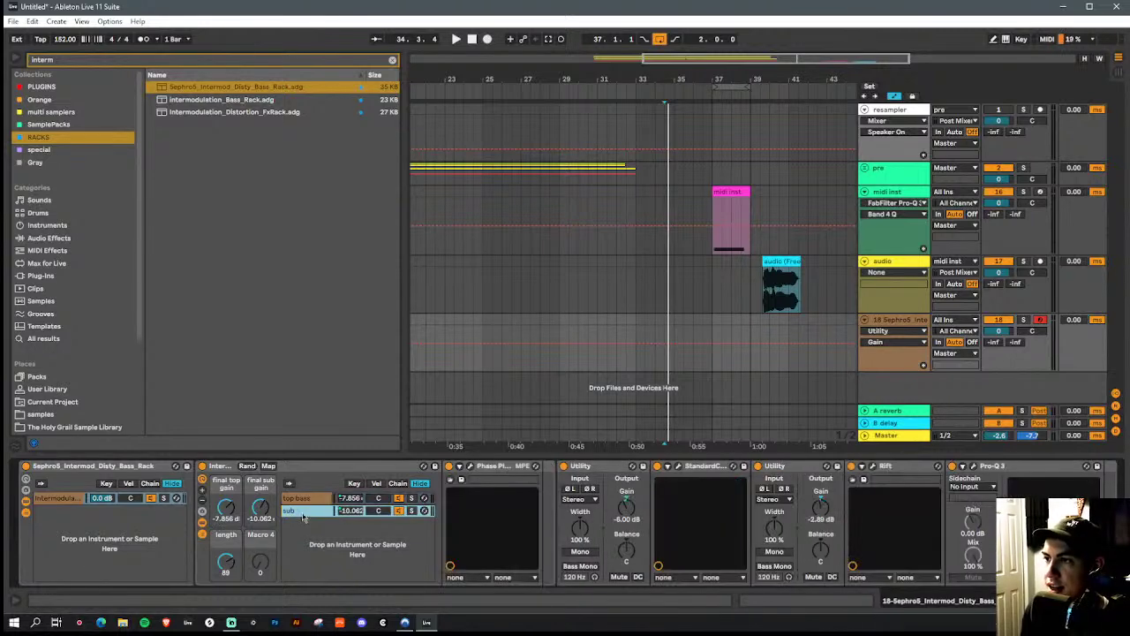
left_click(458, 478)
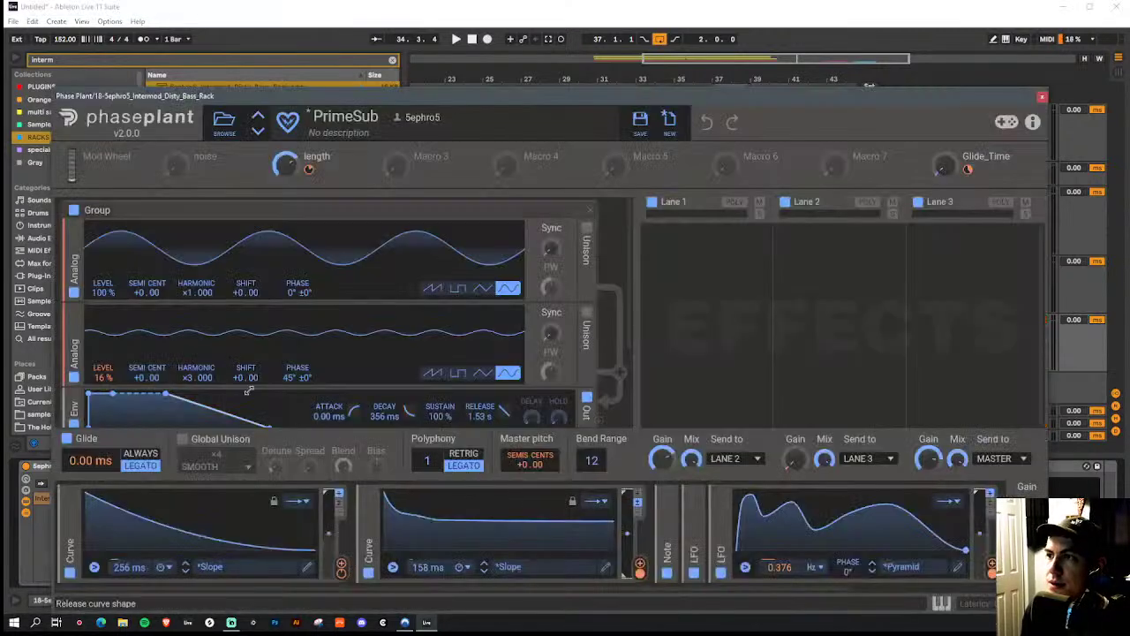
left_click(1043, 96)
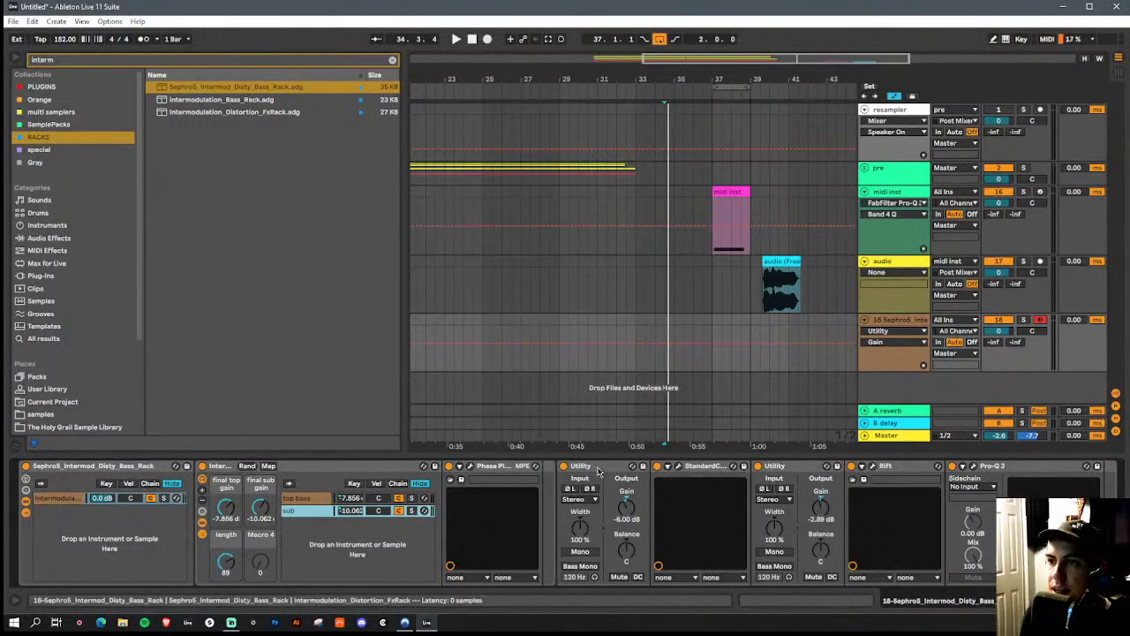
Inspect the sub chain's effects in order: first Utility, StandardCLIP, second Utility and Rift's distortion settings
scroll(565, 521, "right", 2)
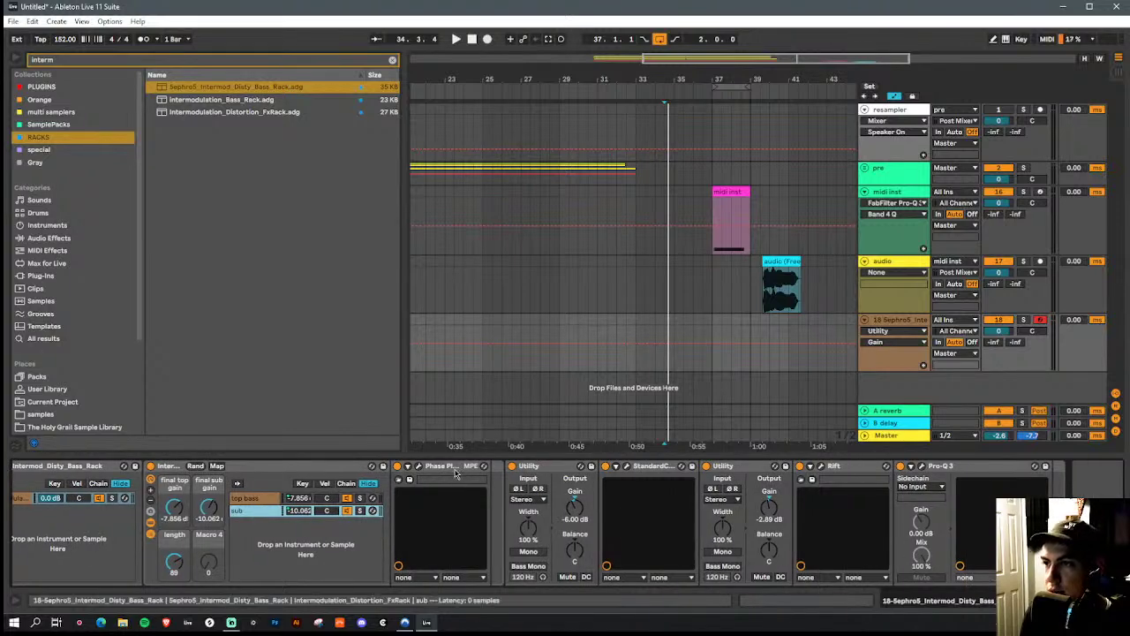
left_click(558, 468)
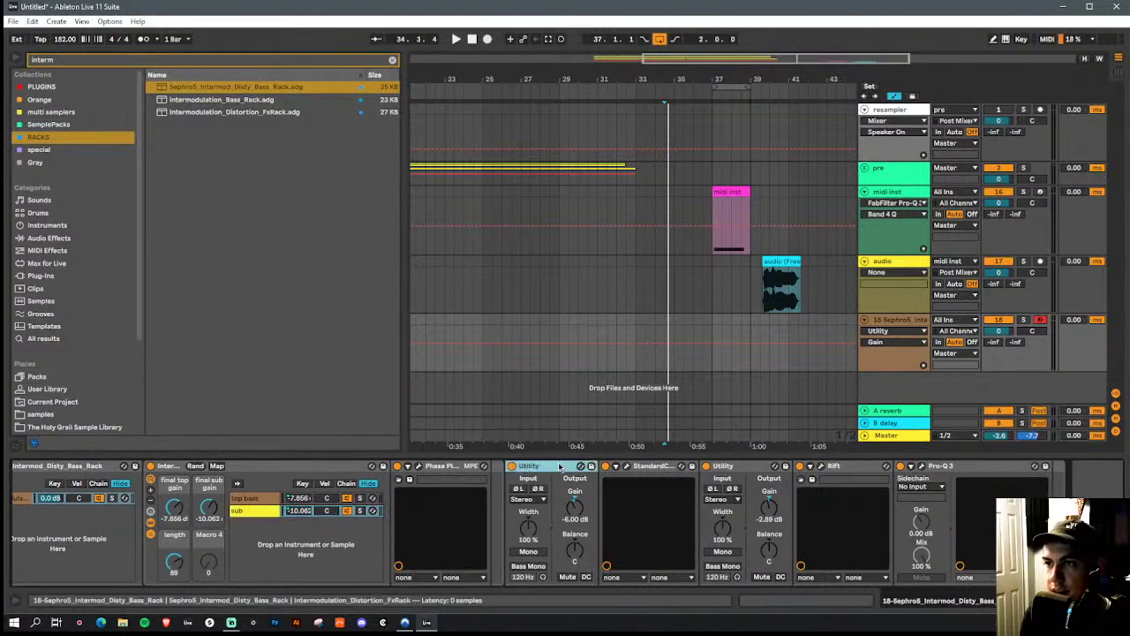
left_click(628, 469)
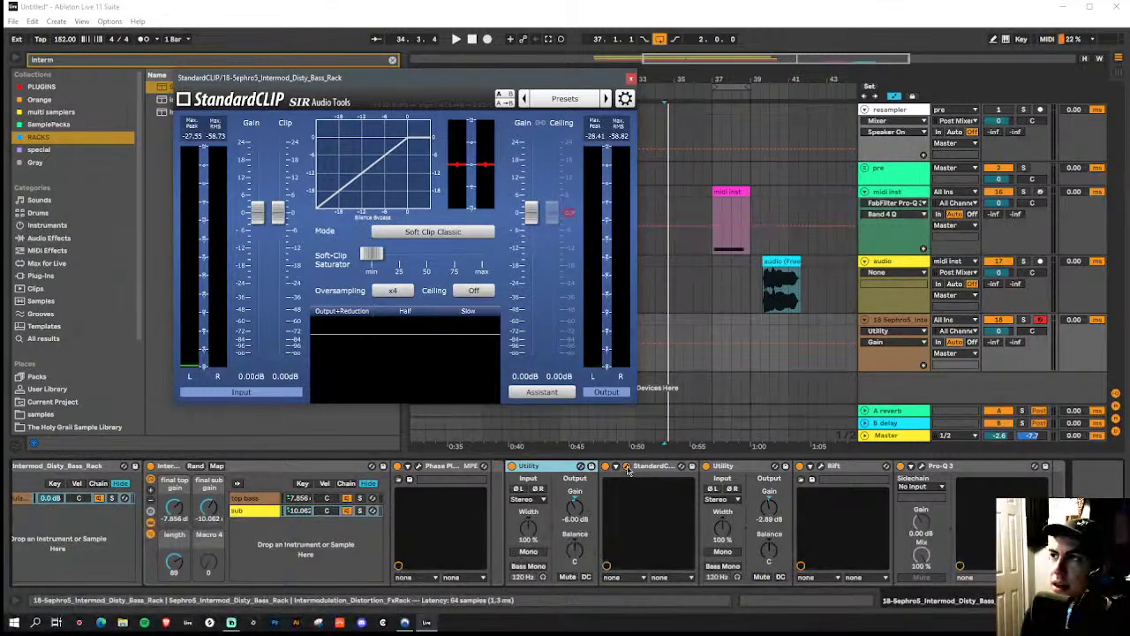
left_click(627, 469)
left_click(737, 468)
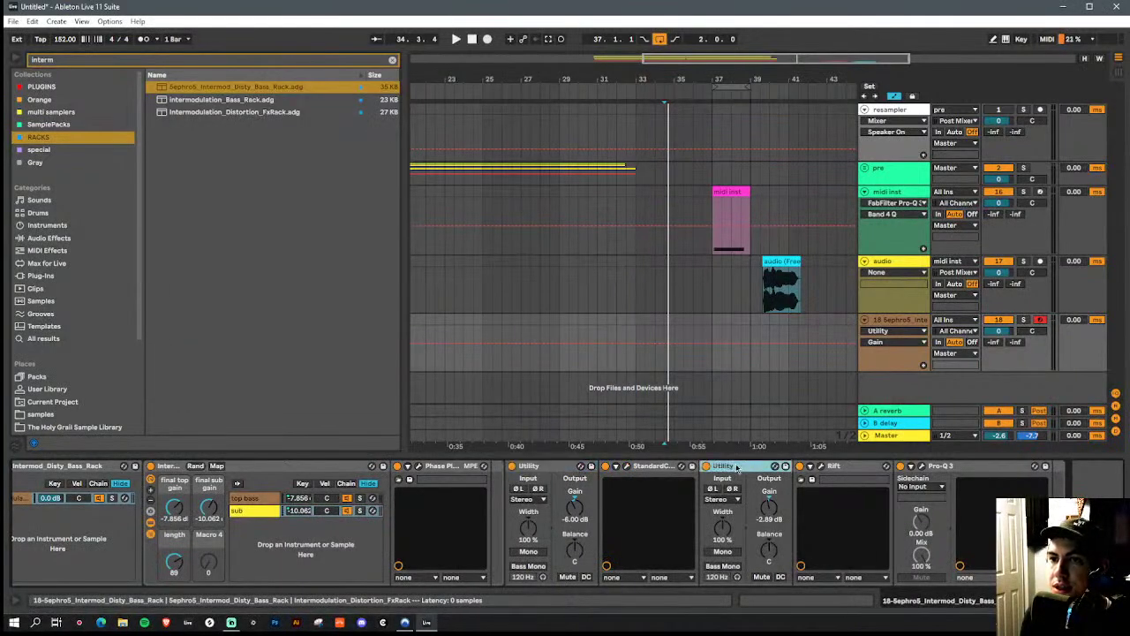
left_click(821, 468)
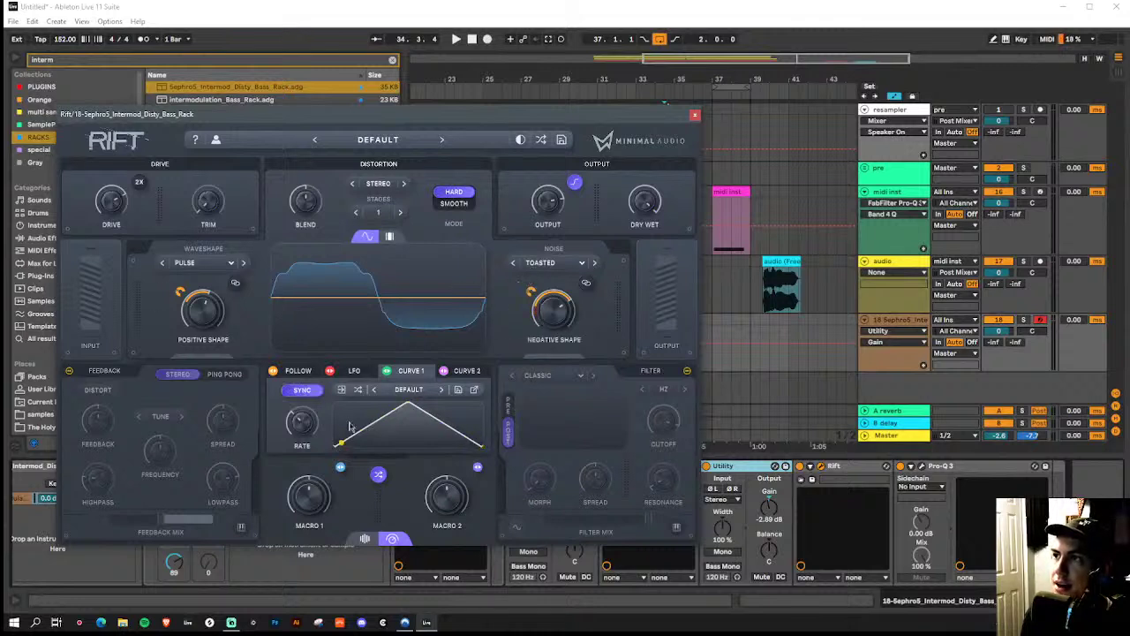
left_click(695, 116)
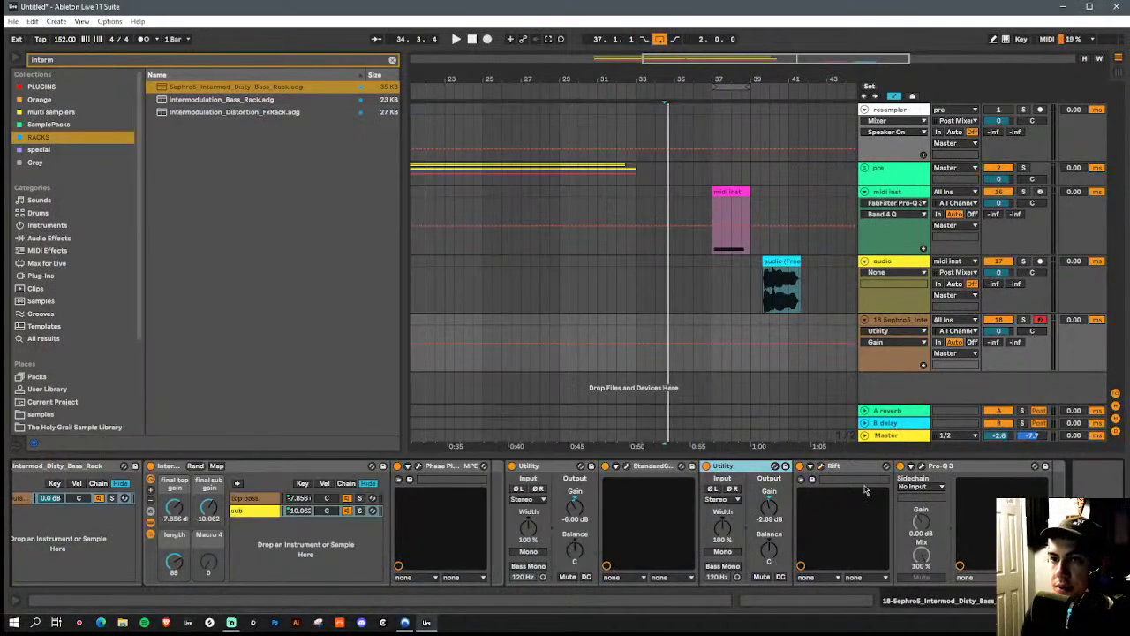
In the sub chain's Pro-Q 3, move the low-mid bell cut to about 322 Hz and -1.37 dB
left_click(922, 466)
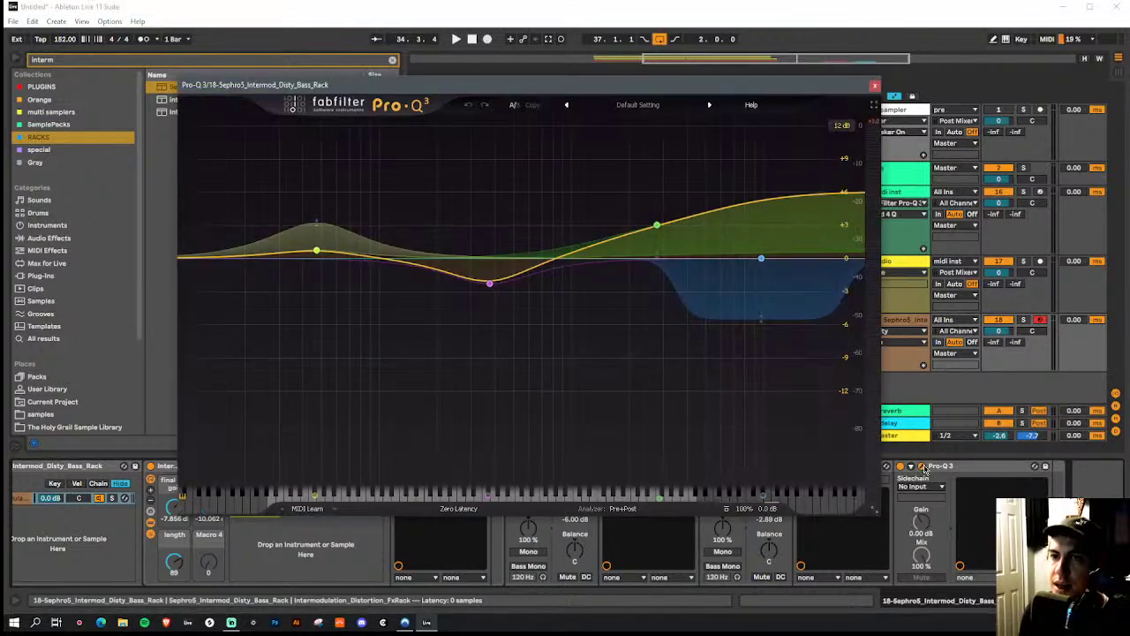
mouse_move(491, 283)
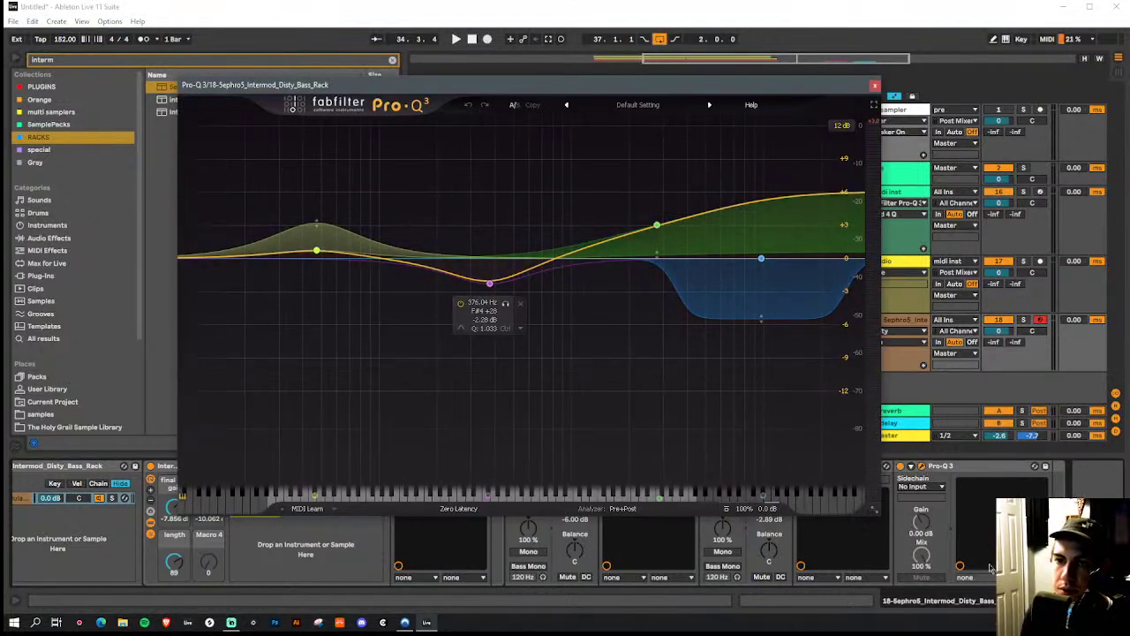
mouse_move(681, 293)
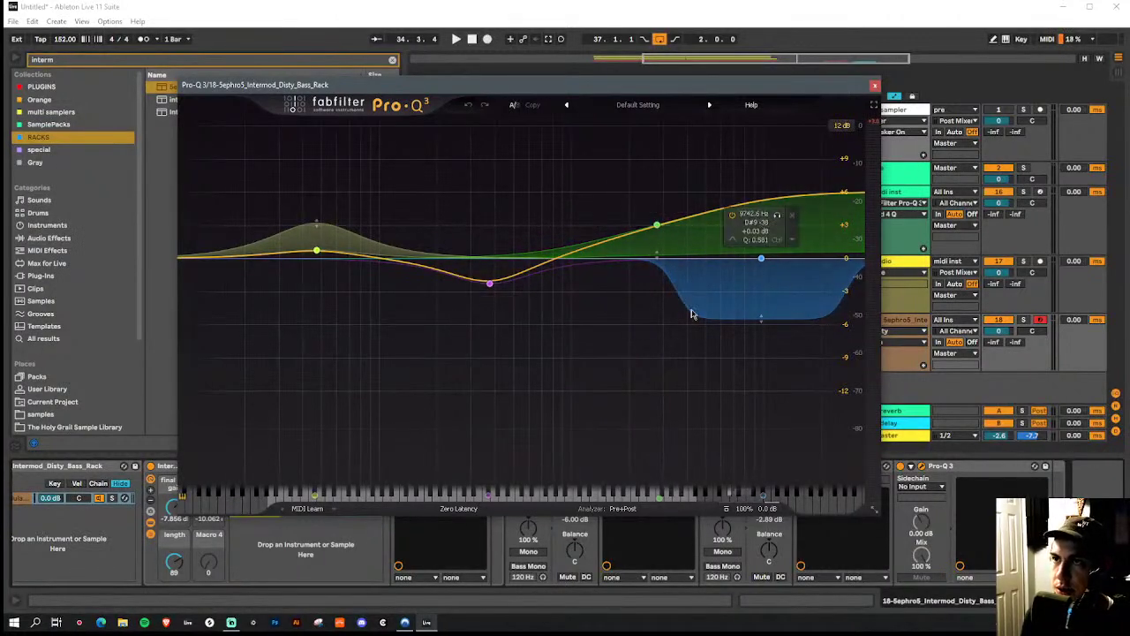
mouse_move(316, 225)
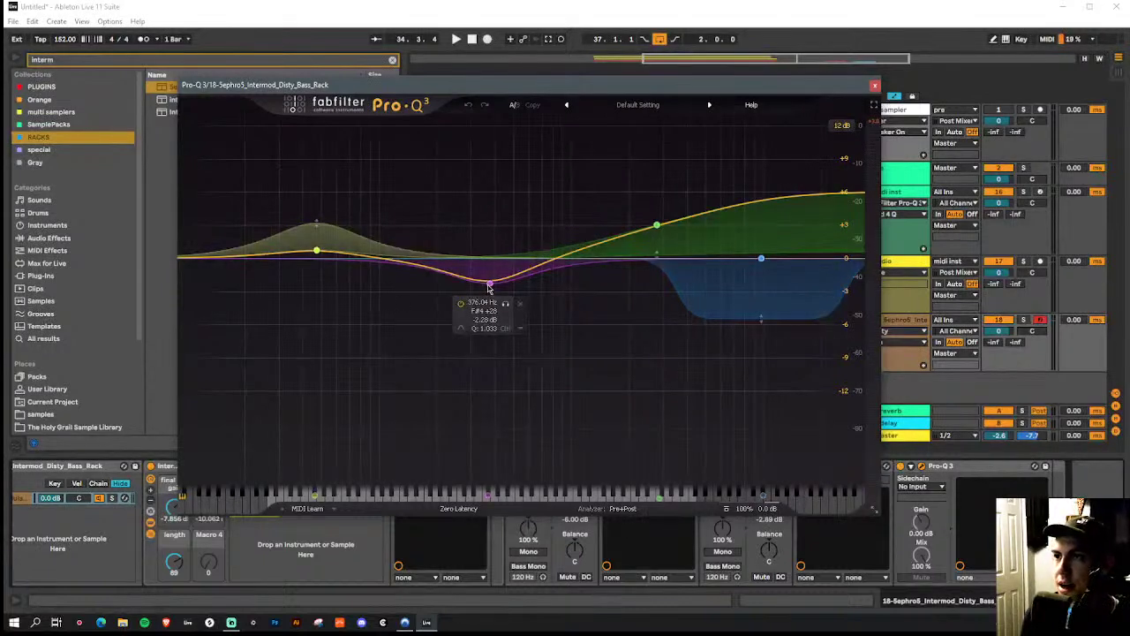
left_click_drag(488, 287, 476, 274)
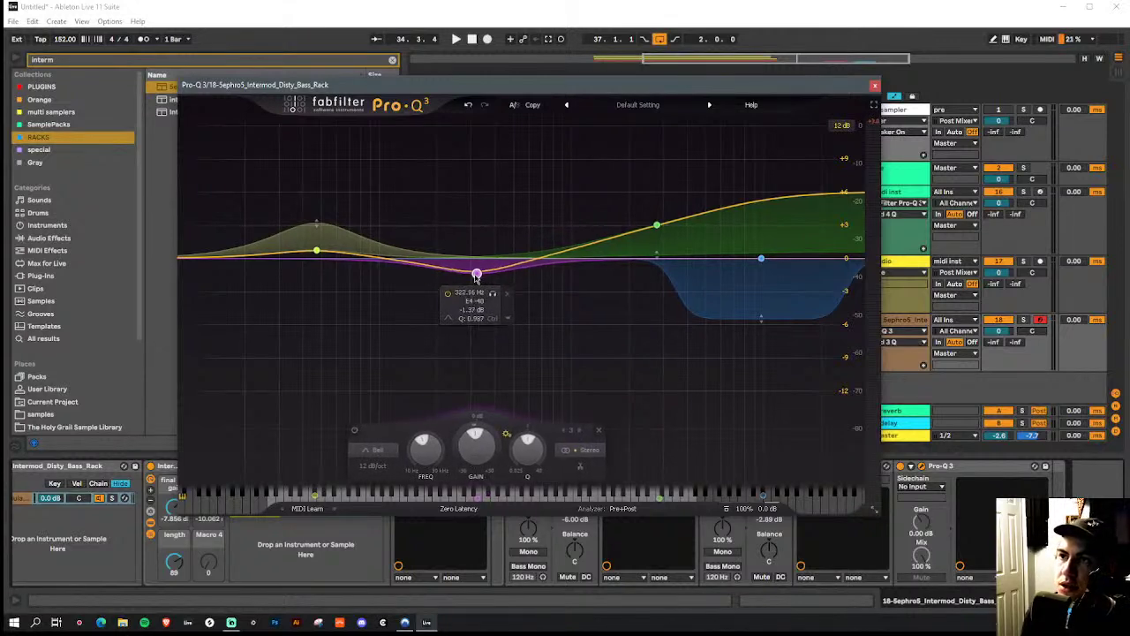
Reduce the 9742.6 Hz bell's dynamic cut to about 1 dB and set the high shelf to 2289.8 Hz, +4.94 dB, Q 0.729
mouse_move(656, 227)
mouse_move(758, 315)
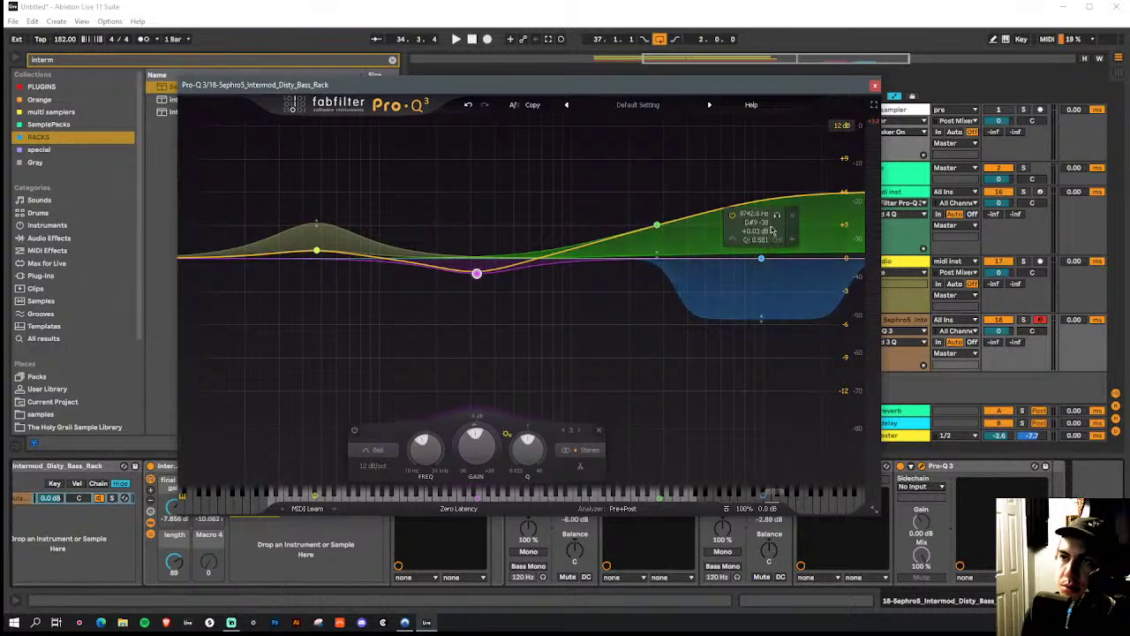
left_click_drag(759, 315, 762, 303)
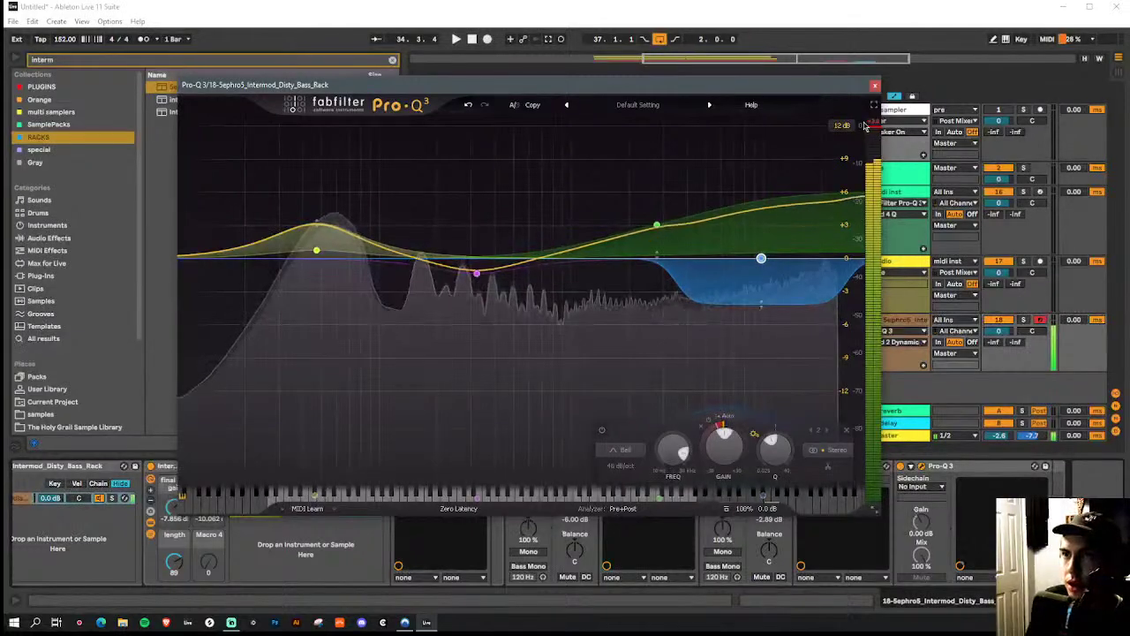
mouse_move(665, 223)
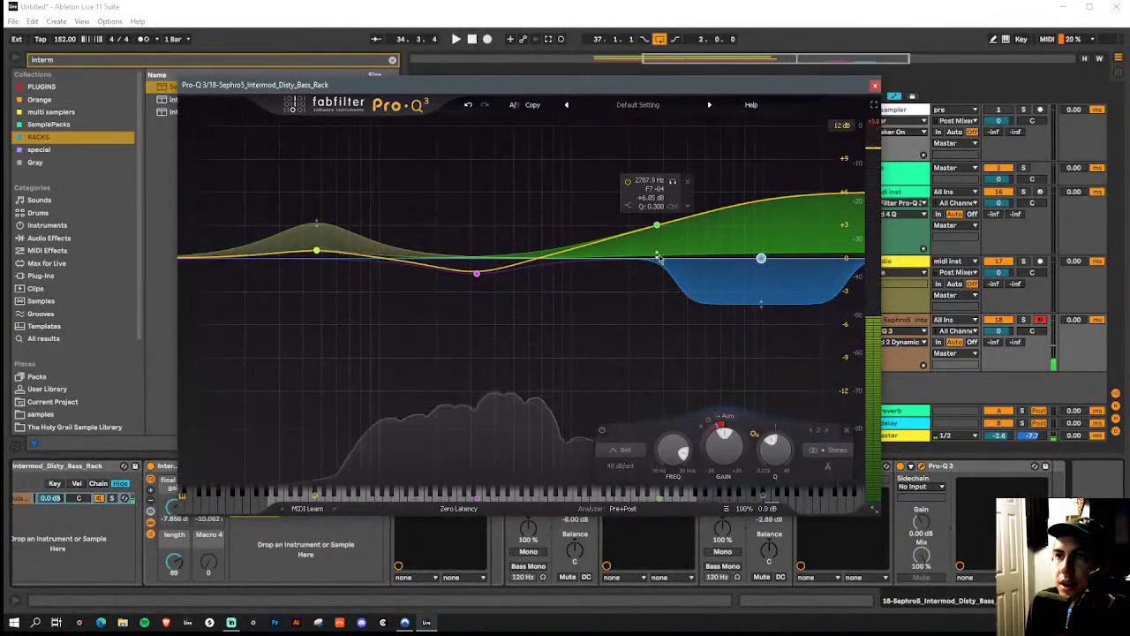
left_click(660, 226)
left_click_drag(764, 309, 762, 259)
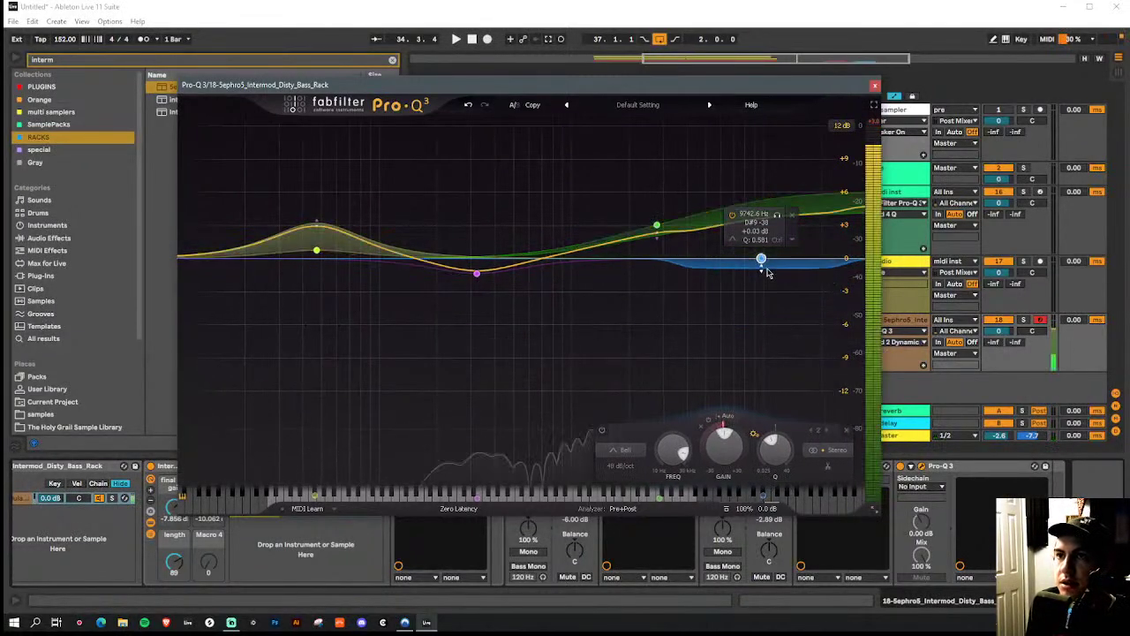
mouse_move(657, 228)
left_mouse_down()
mouse_move(619, 225)
mouse_move(644, 231)
mouse_move(644, 243)
left_mouse_up()
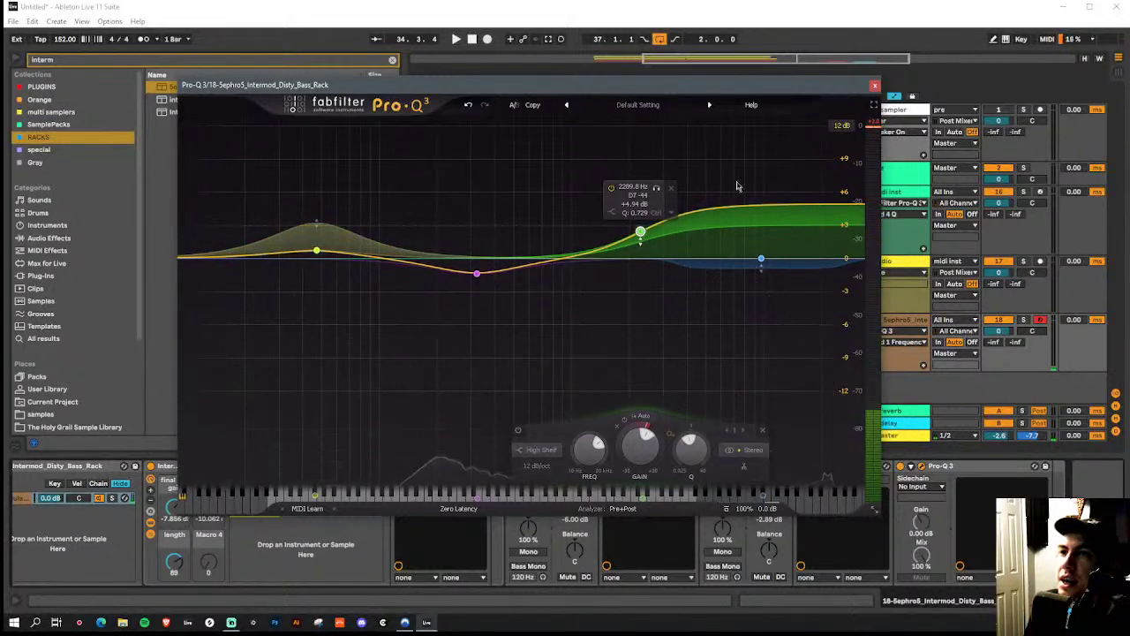
Close the sub's Pro-Q 3 and search the browser's plug-ins for pro q
left_click(874, 85)
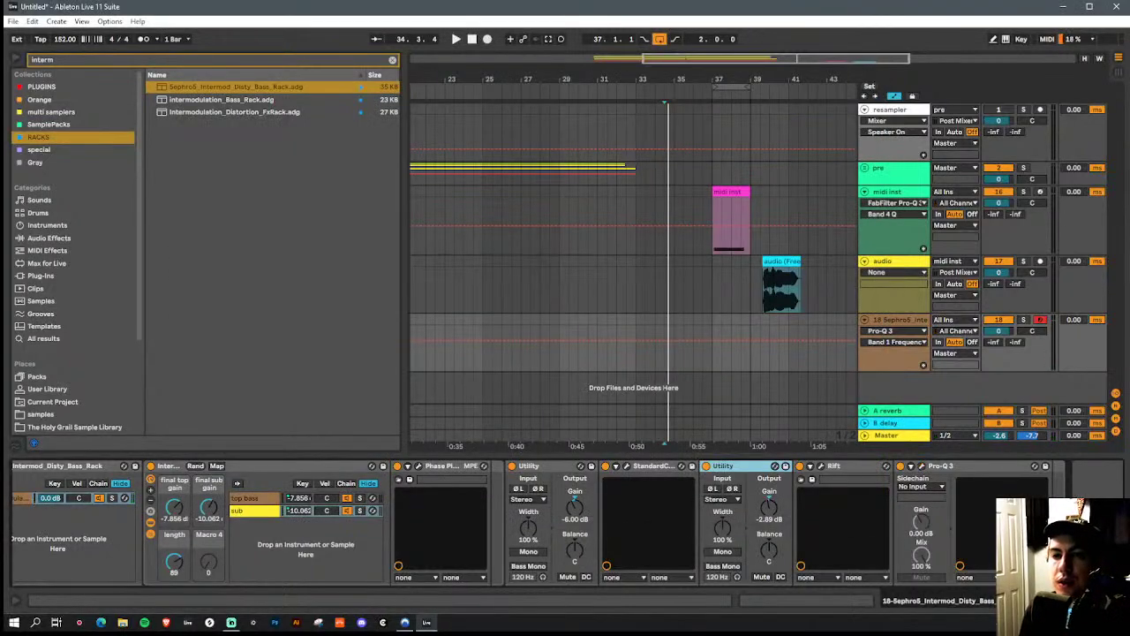
scroll(511, 524, "left", 2)
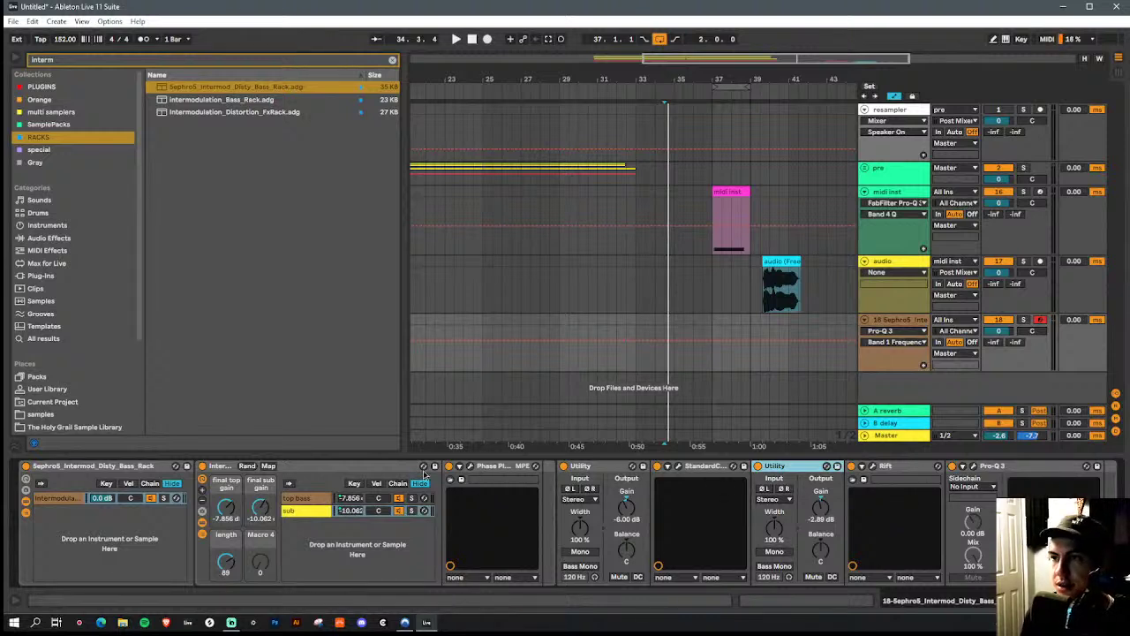
left_click(221, 62)
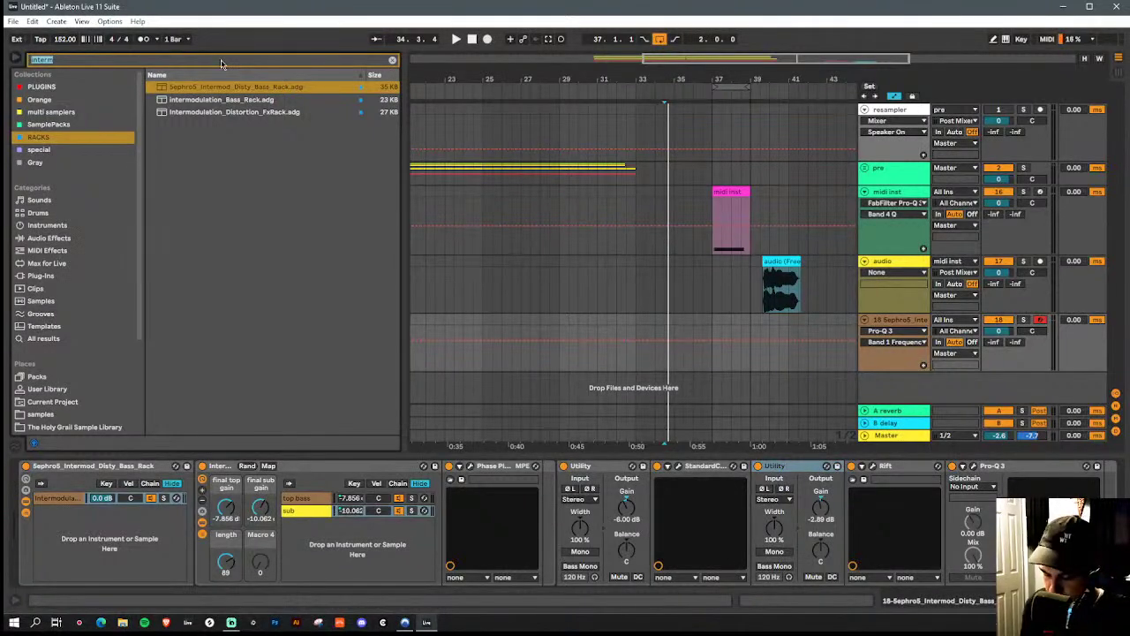
type("pro q")
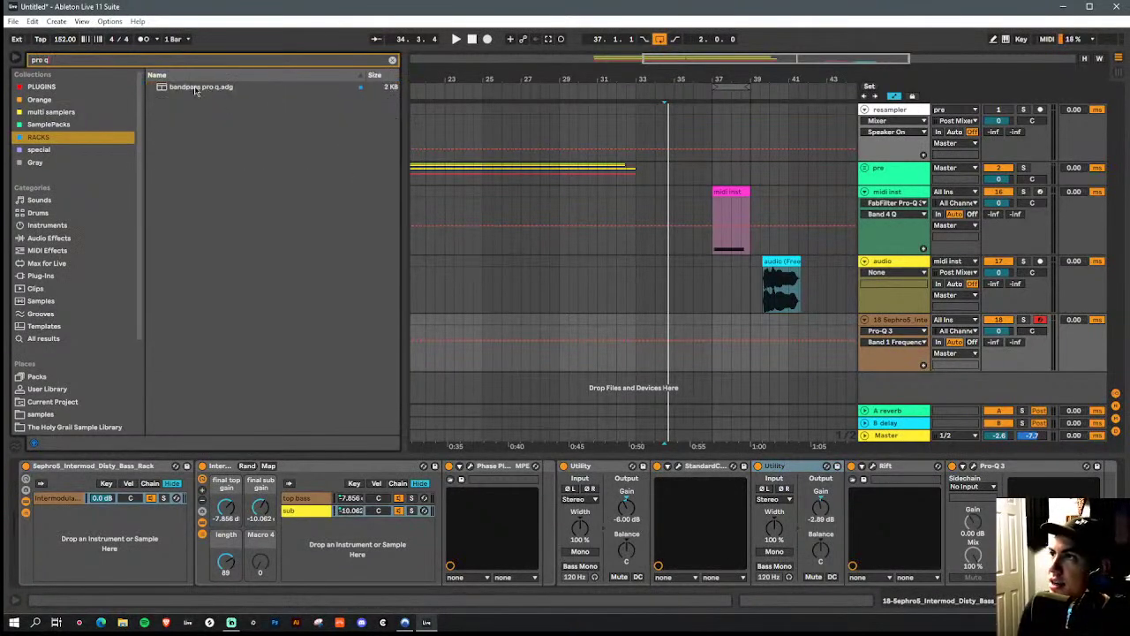
left_click(196, 88)
left_click(48, 279)
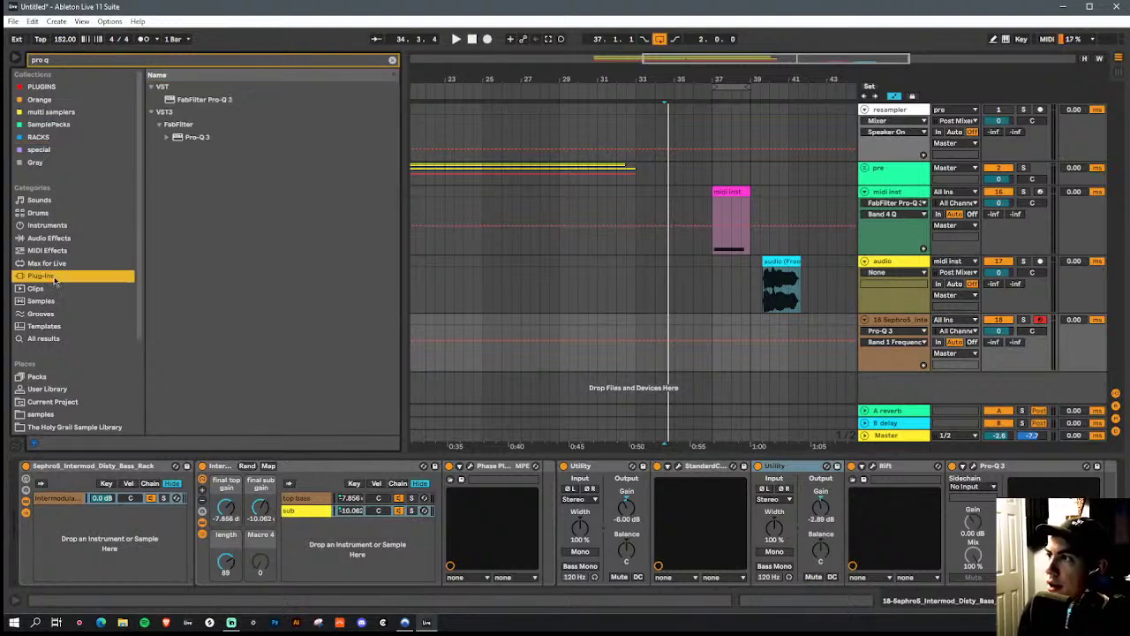
Try a Pro-Q 3 after the sub's Phase Plant with a low cut and a 36 dB/oct high cut at 70.579 Hz, and delete it
mouse_move(191, 140)
left_mouse_down()
mouse_move(618, 487)
mouse_move(625, 508)
mouse_move(537, 523)
mouse_move(547, 510)
left_mouse_up()
left_click_drag(213, 277, 272, 244)
left_click_drag(845, 265, 354, 282)
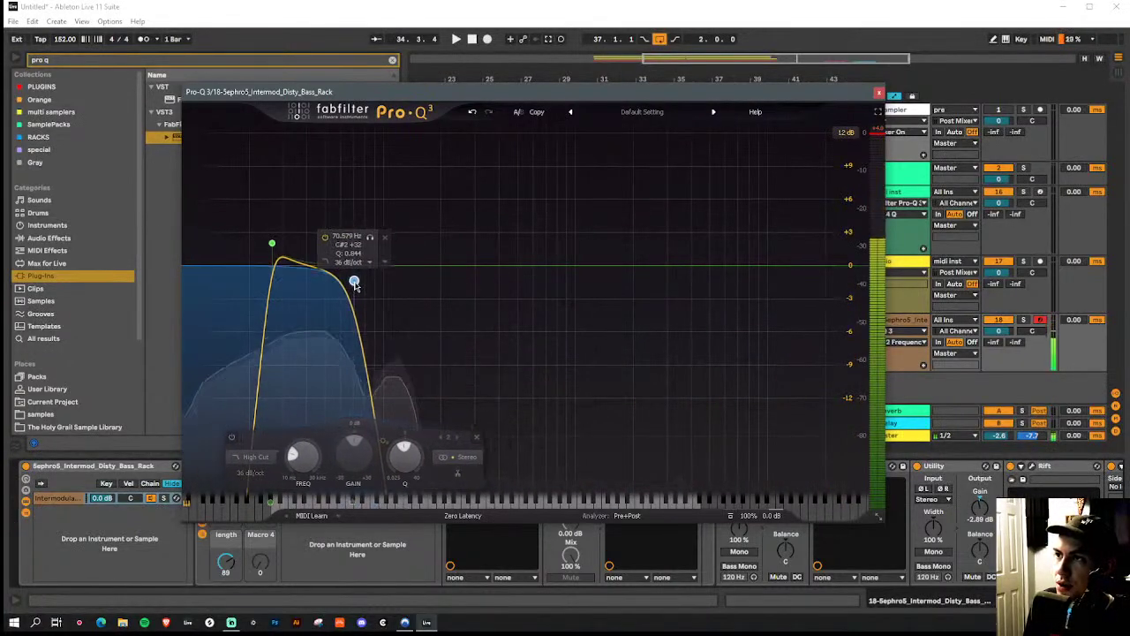
left_click(878, 93)
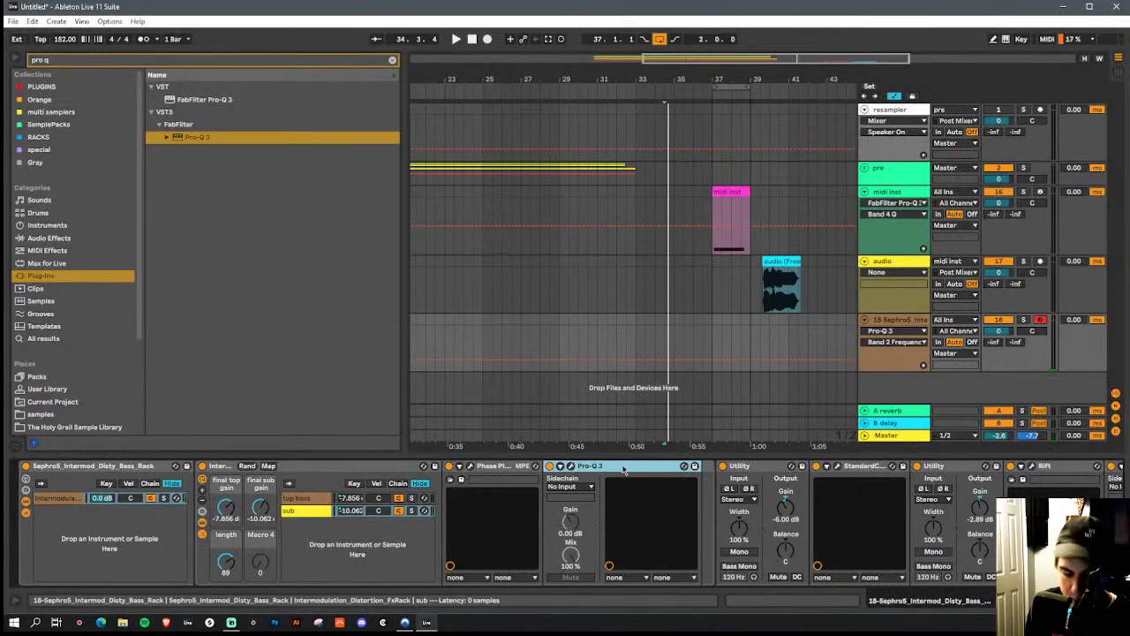
key("Delete")
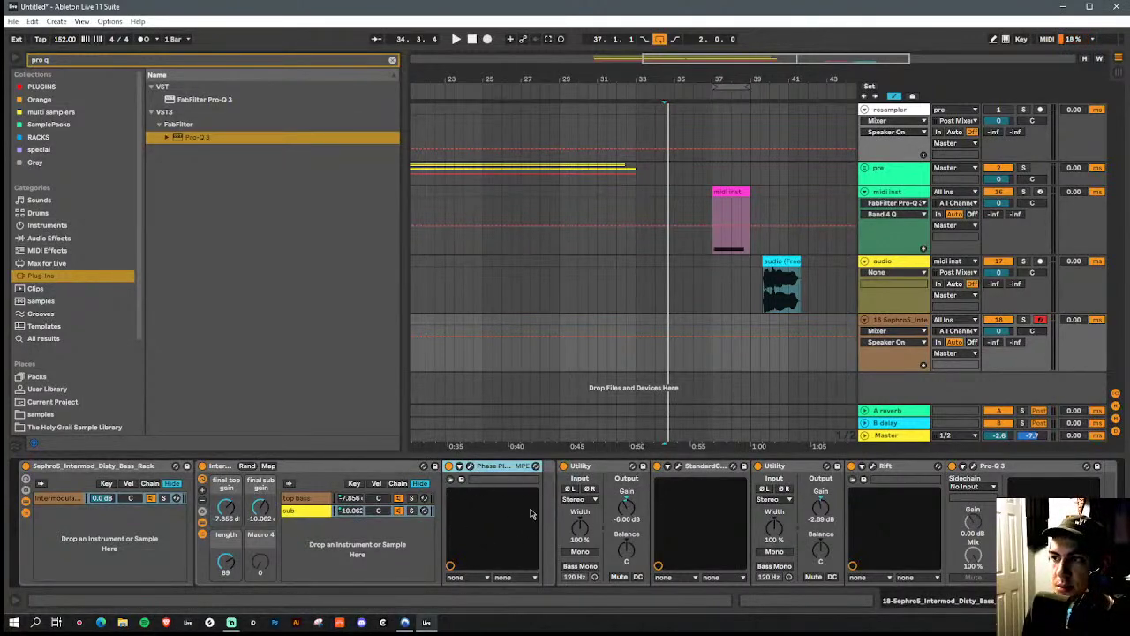
Examine the top bass chain's Gate sidechain, the routinghacker's external in and dry chains, and the contents of the folded top bass rack
left_click(287, 500)
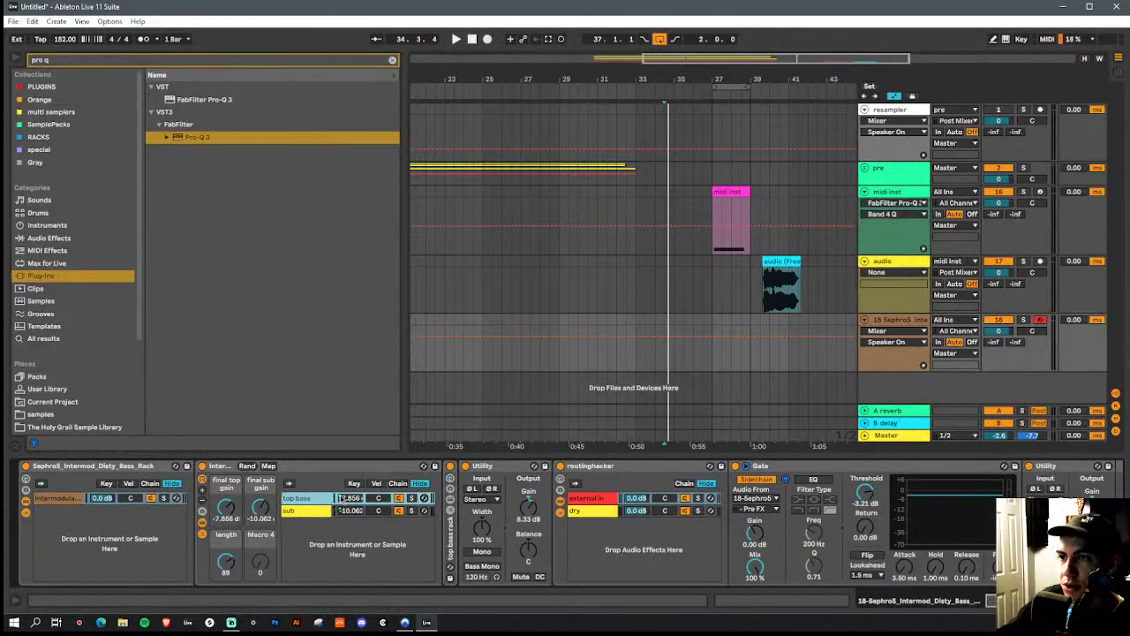
left_click(633, 487)
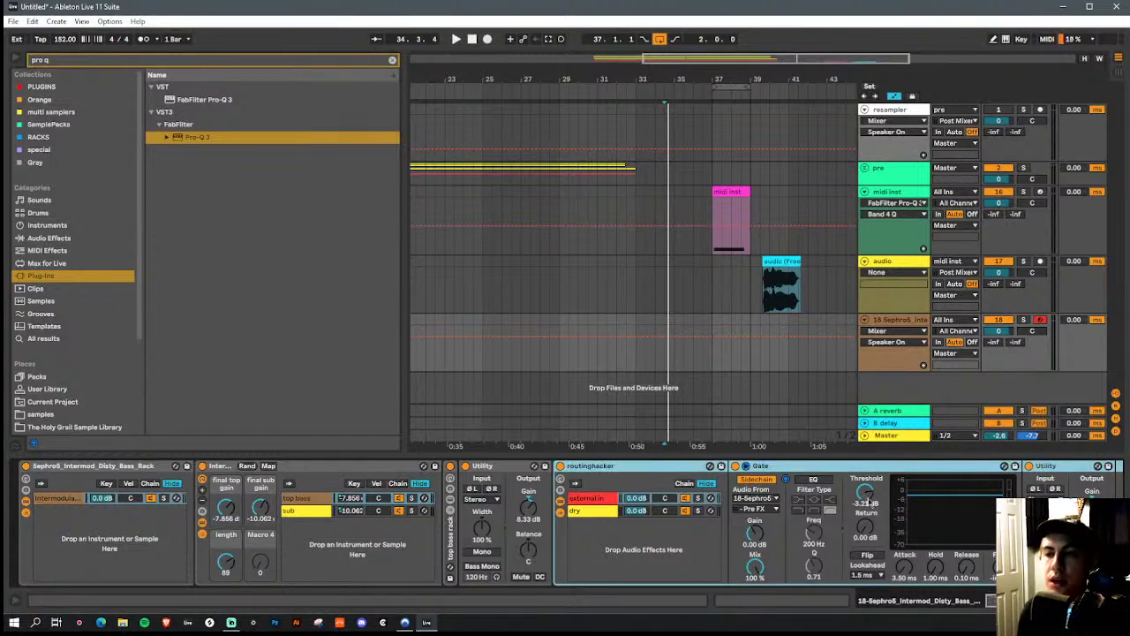
left_click(825, 478)
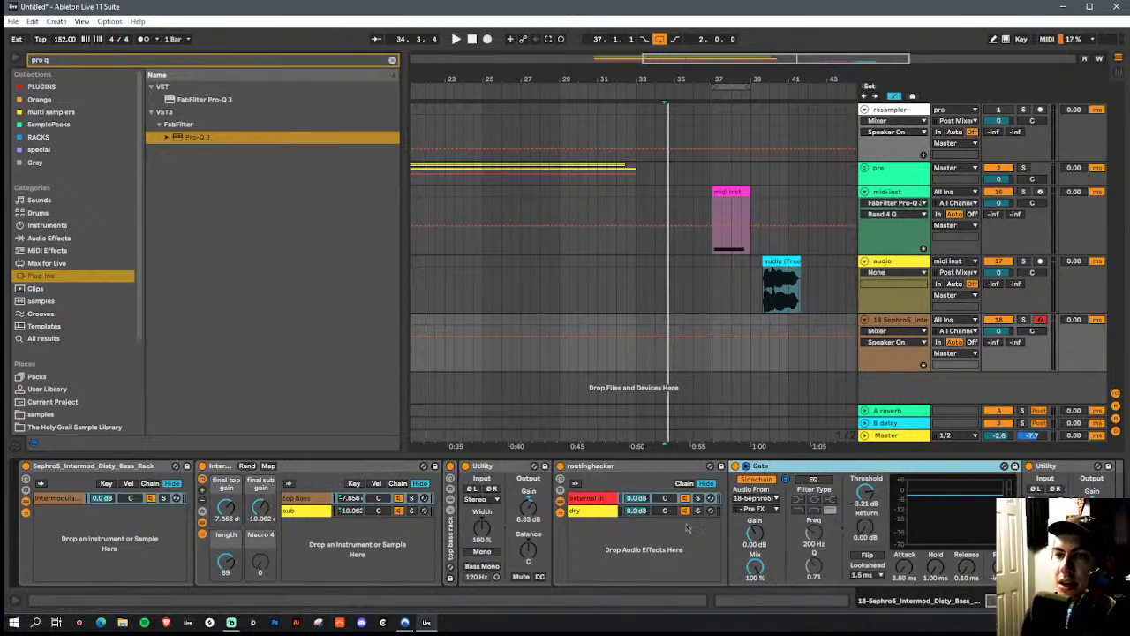
left_click(786, 479)
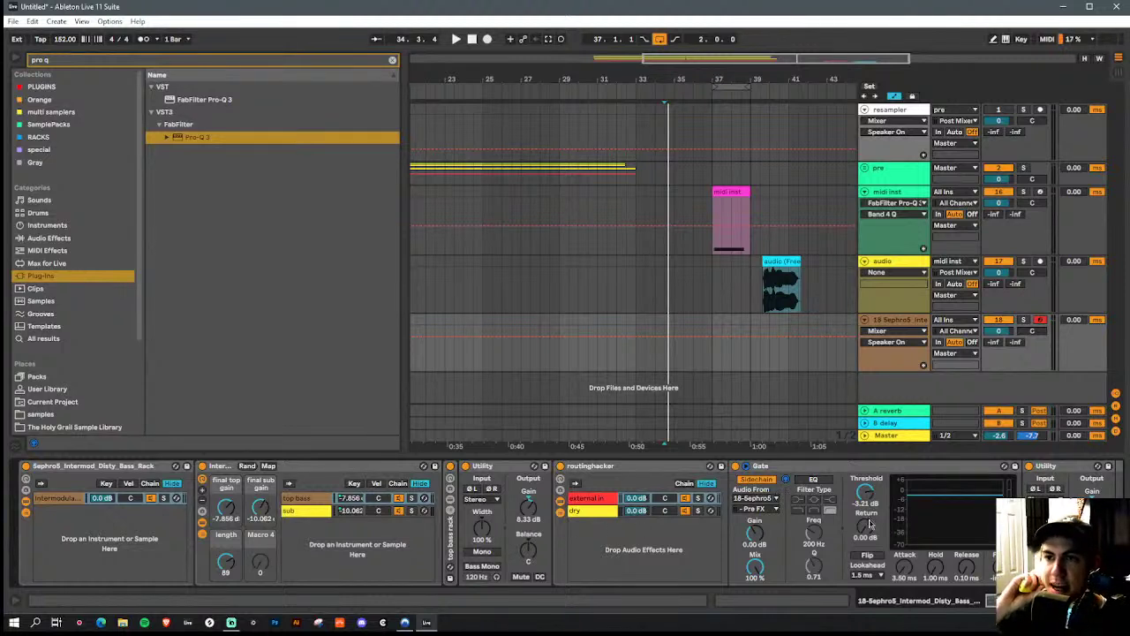
left_click(604, 517)
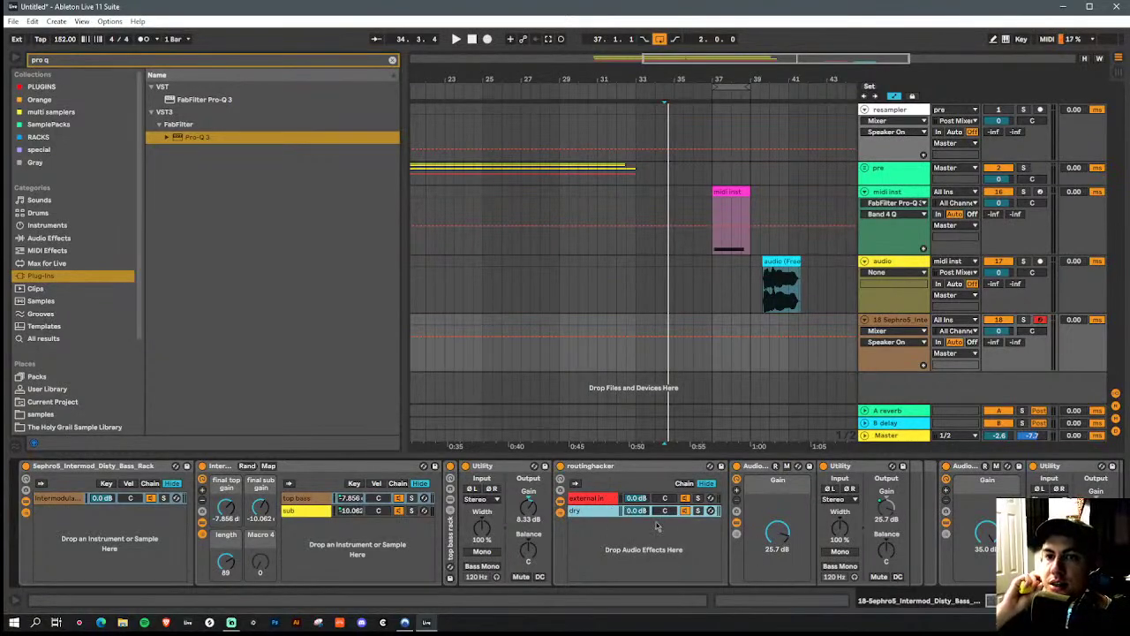
left_click(588, 517)
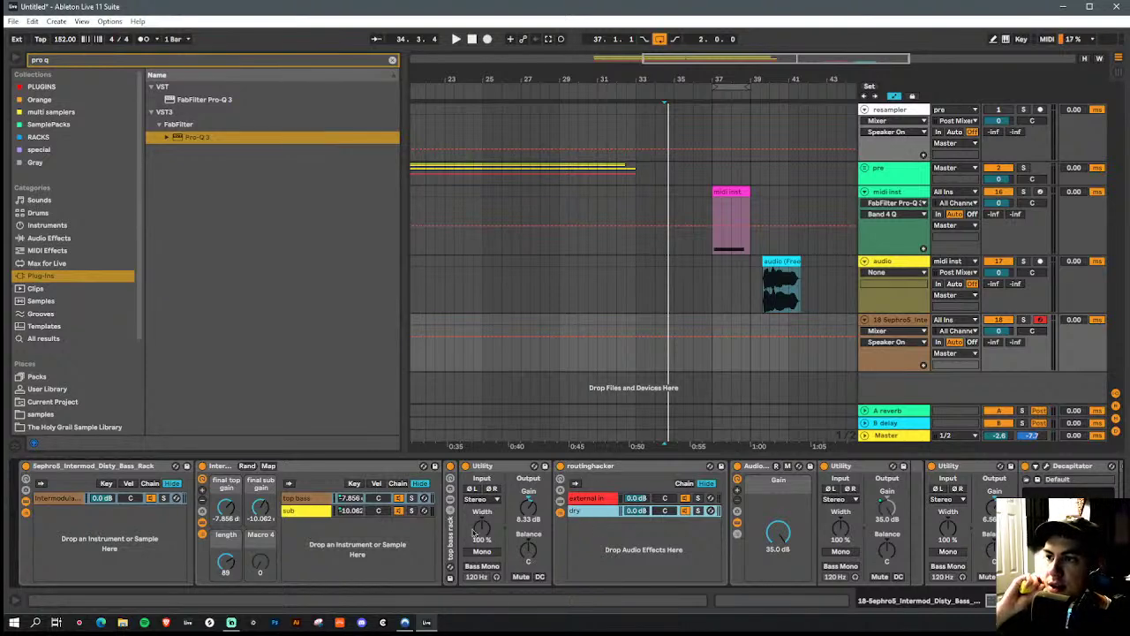
double_click(452, 517)
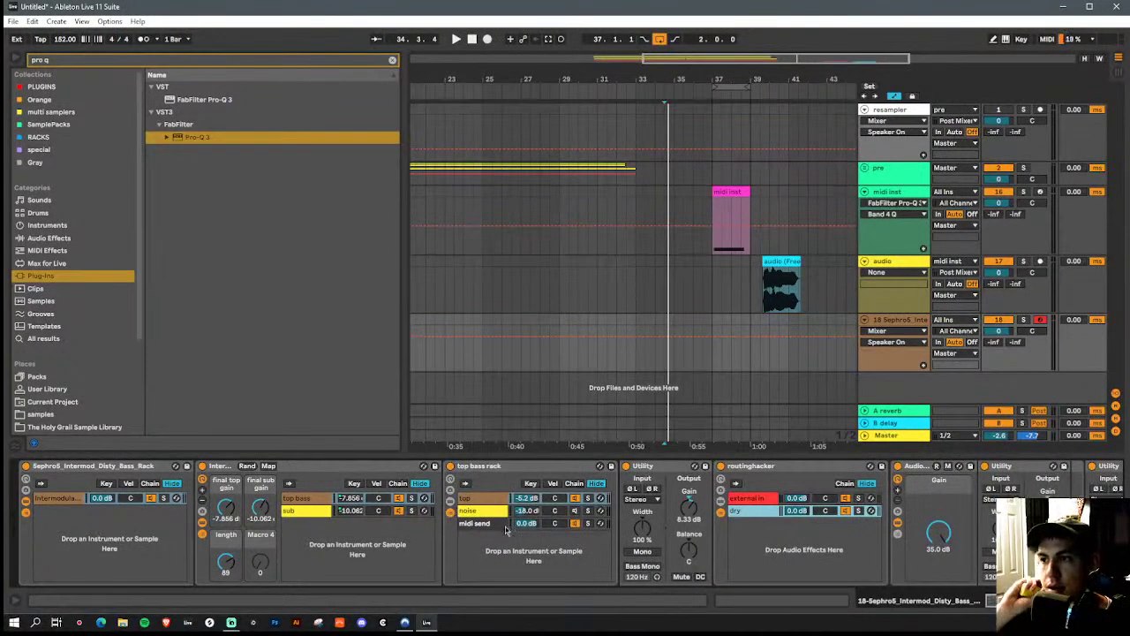
double_click(481, 466)
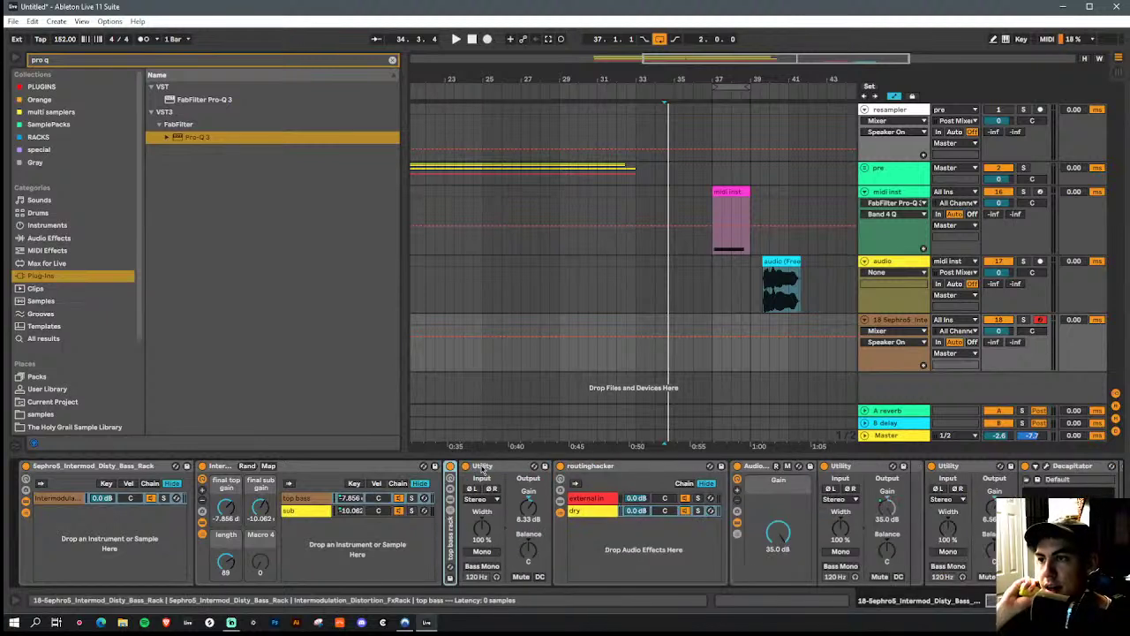
Insert a Pro-Q 3 after the top bass rack with a 72 dB/oct low cut at 96.160 Hz, Q 0.363, and close it
left_click_drag(196, 145, 509, 521)
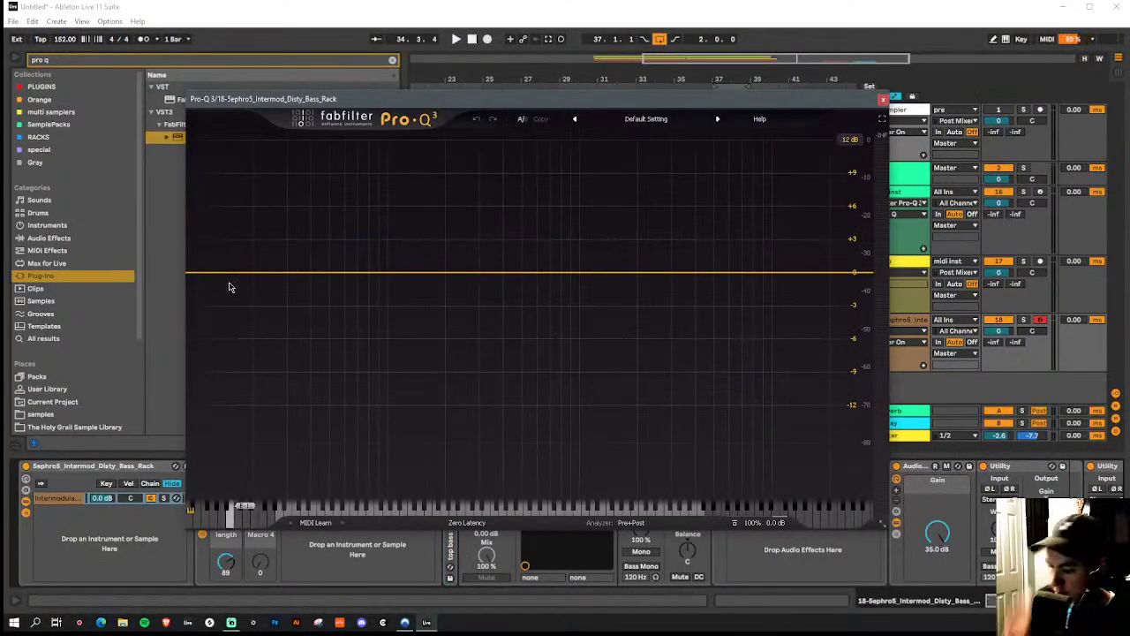
left_click_drag(207, 273, 384, 363)
scroll(411, 272, "up", 5)
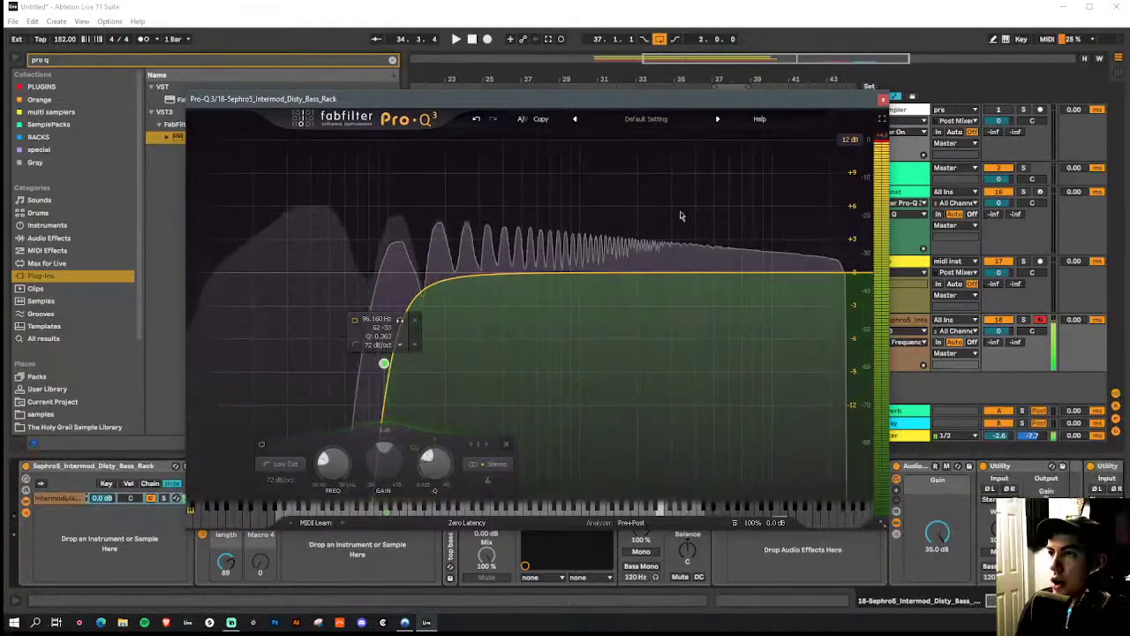
left_click(883, 99)
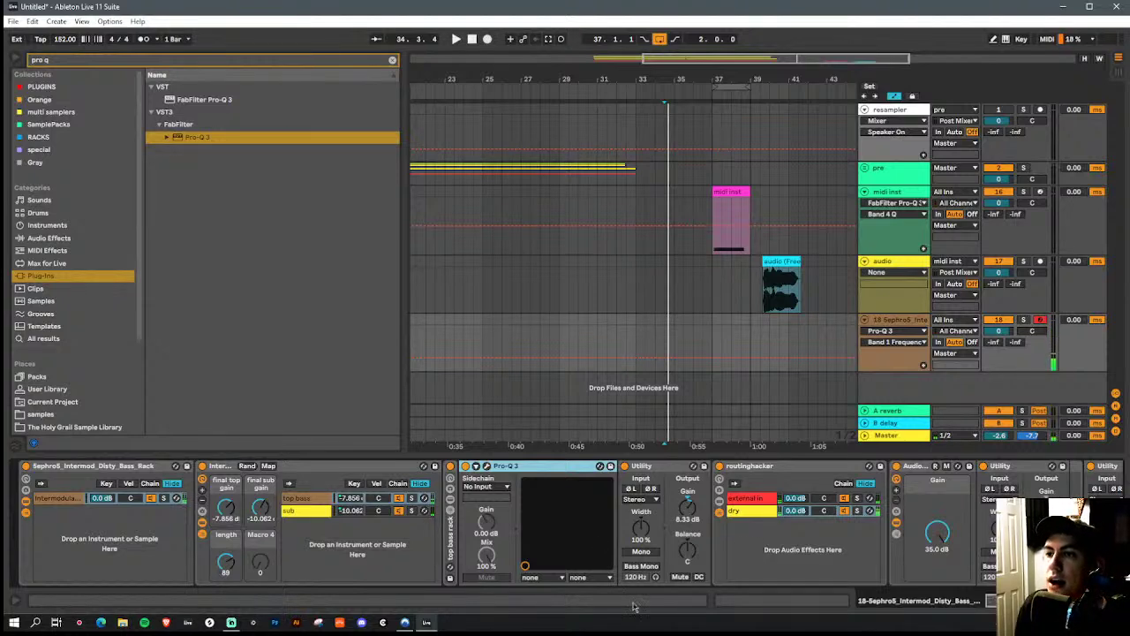
Inspect the Gain macro and the routinghacker's external in chain, and open Decapitator in the top bass chain
scroll(512, 523, "right", 8)
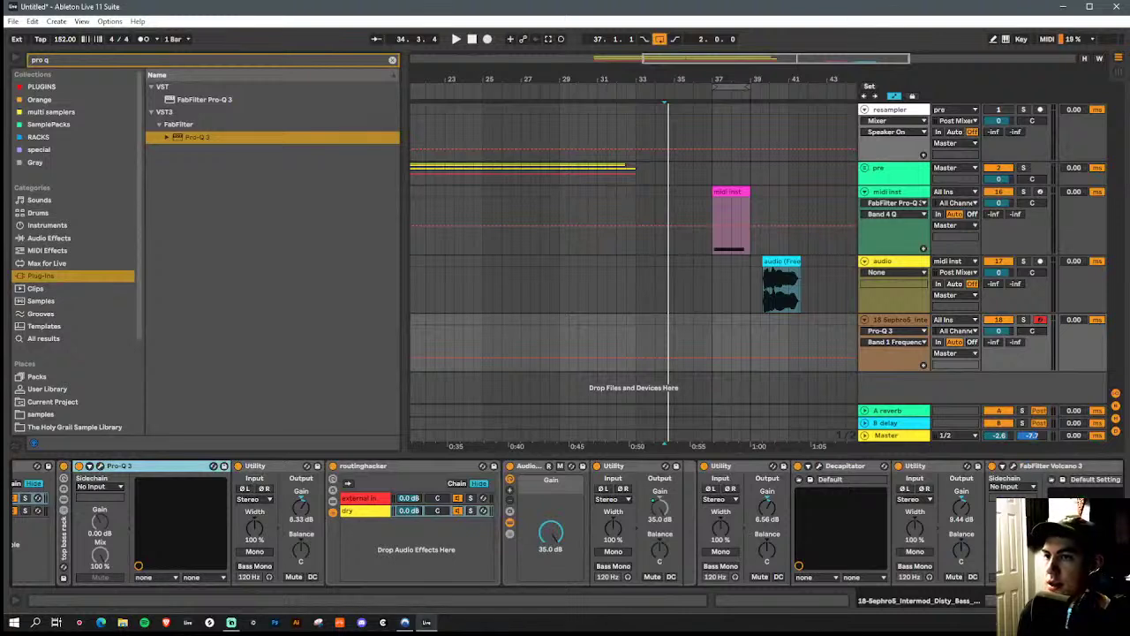
left_click(556, 532)
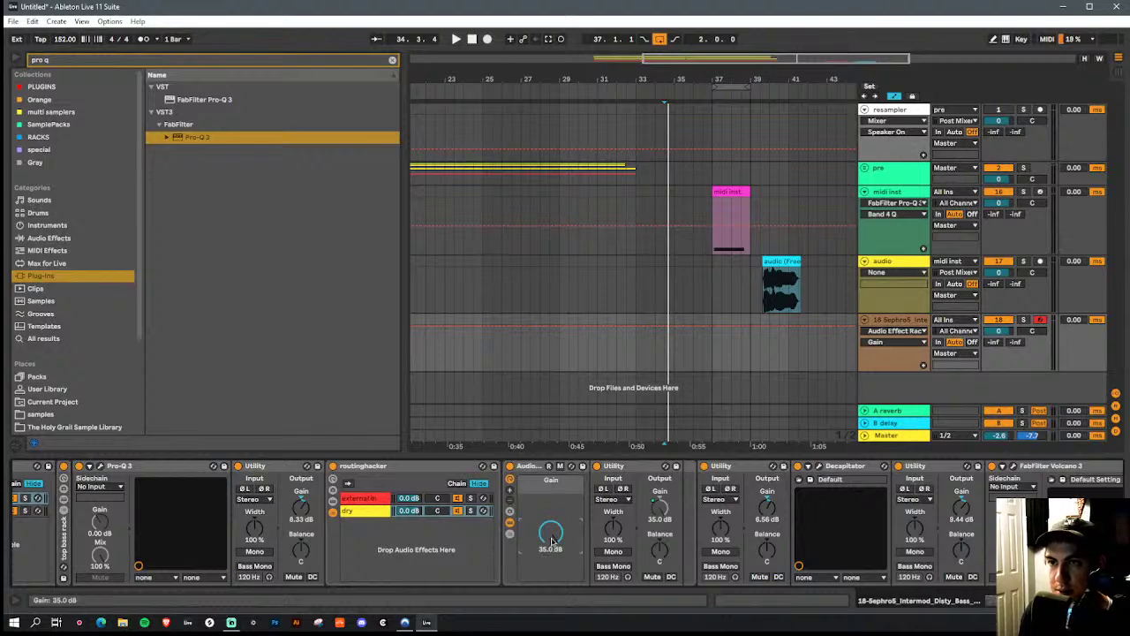
left_click(361, 500)
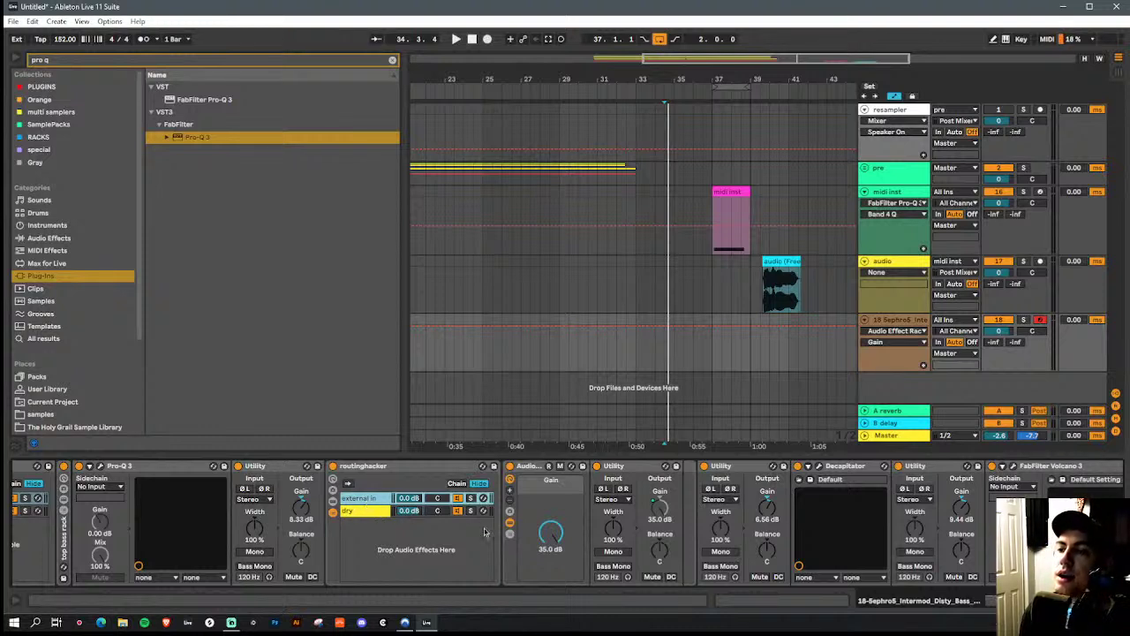
key("ctrl+r")
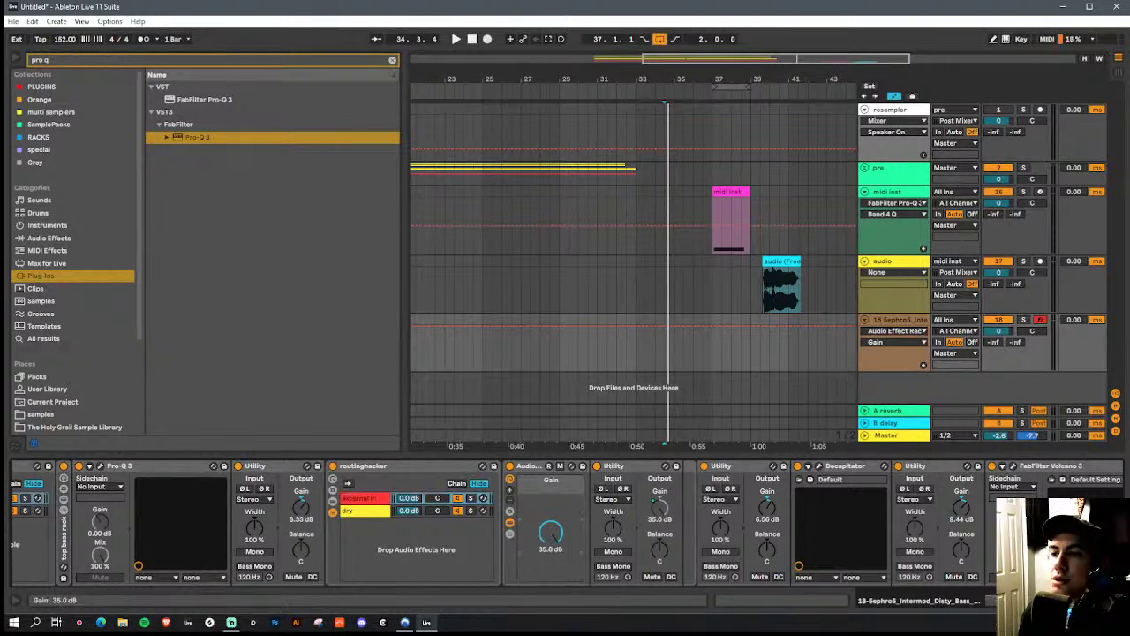
left_click(819, 466)
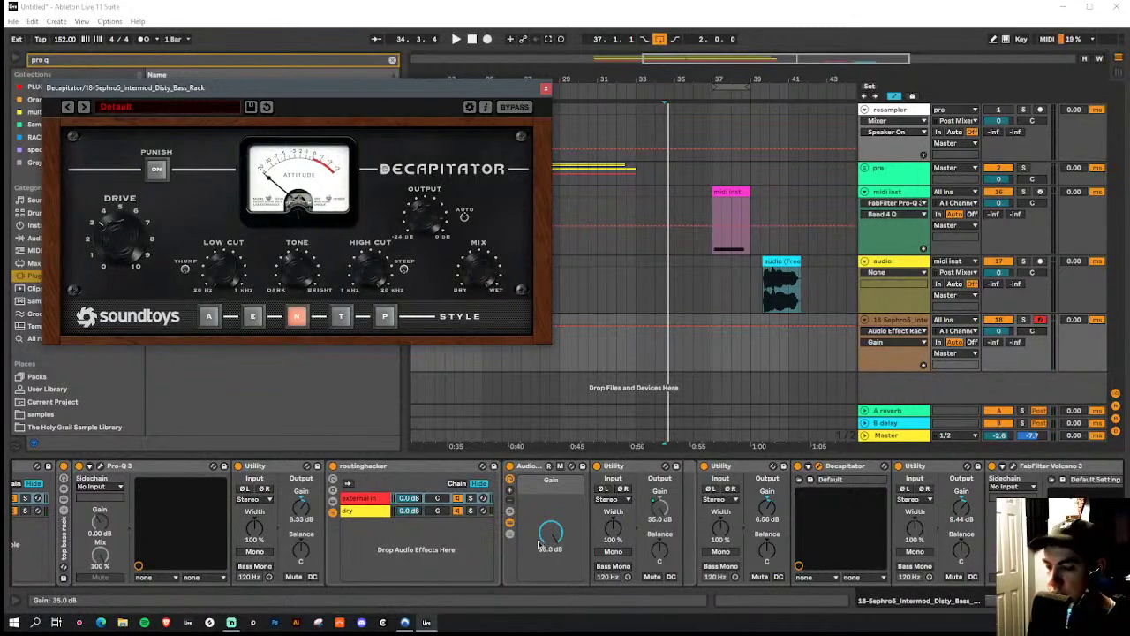
Sweep the Gain macro ahead of Decapitator through low and high amounts while playing notes, settling at about 24.5 dB
left_click_drag(554, 549, 553, 592)
scroll(548, 535, "down", 5)
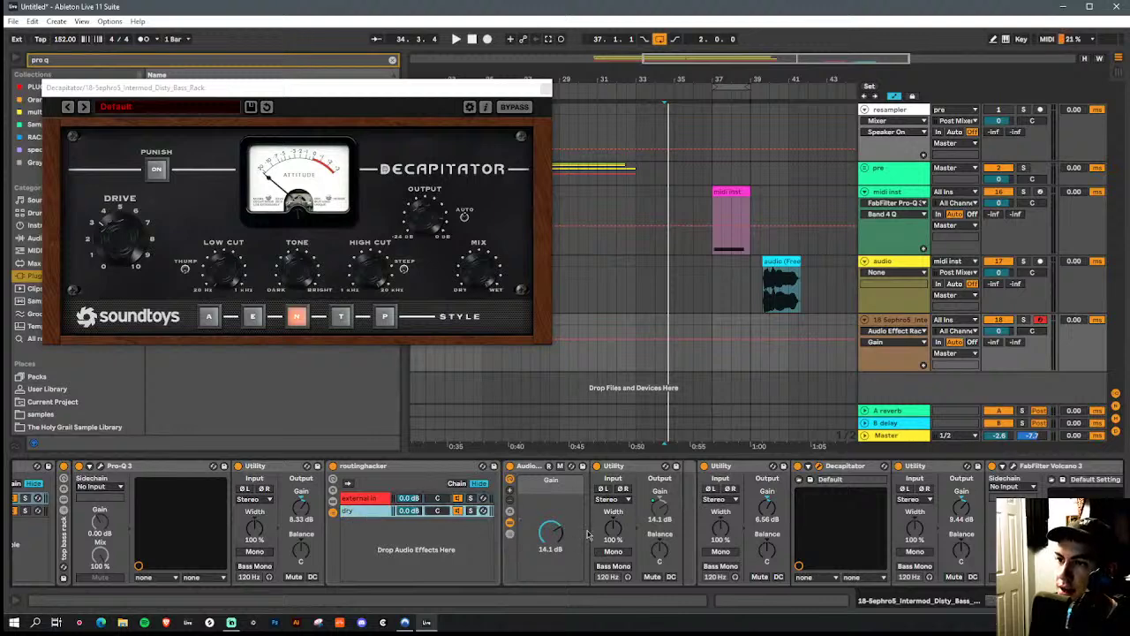
left_click_drag(553, 535, 552, 600)
left_click_drag(553, 535, 553, 496)
scroll(553, 536, "up", 3)
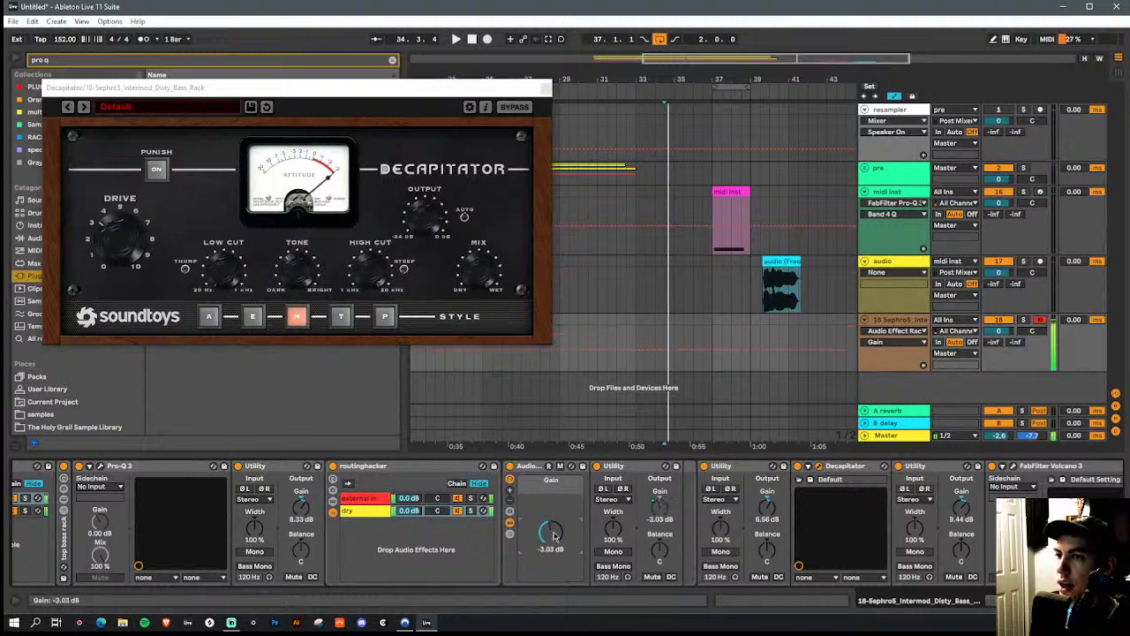
mouse_move(554, 537)
left_mouse_down()
mouse_move(554, 567)
mouse_move(551, 538)
left_mouse_up()
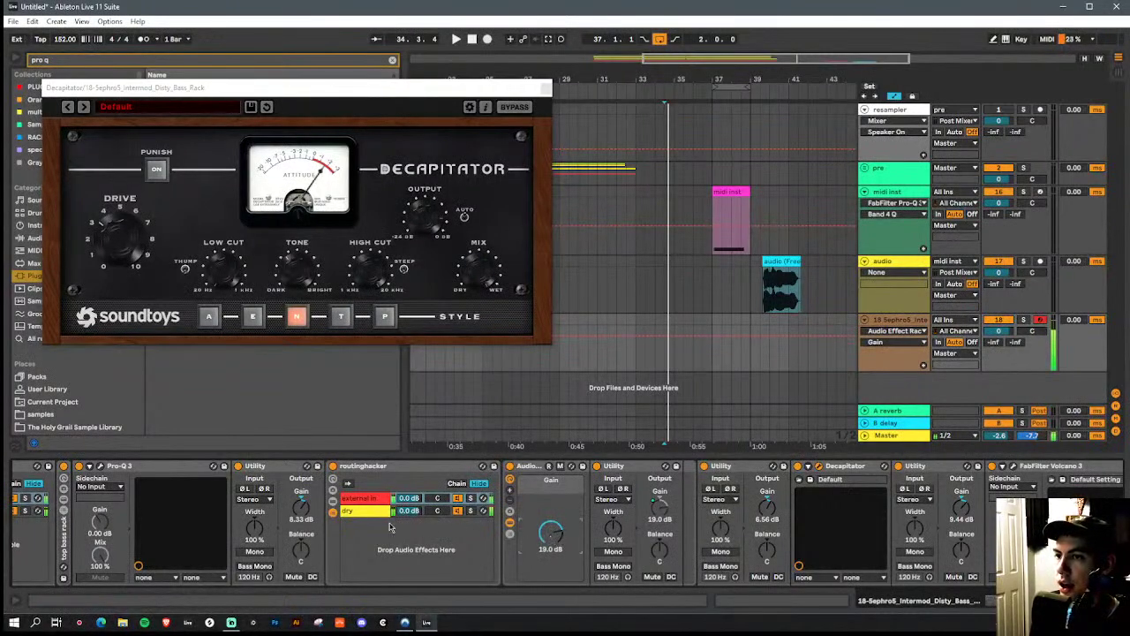
left_click_drag(550, 531, 550, 507)
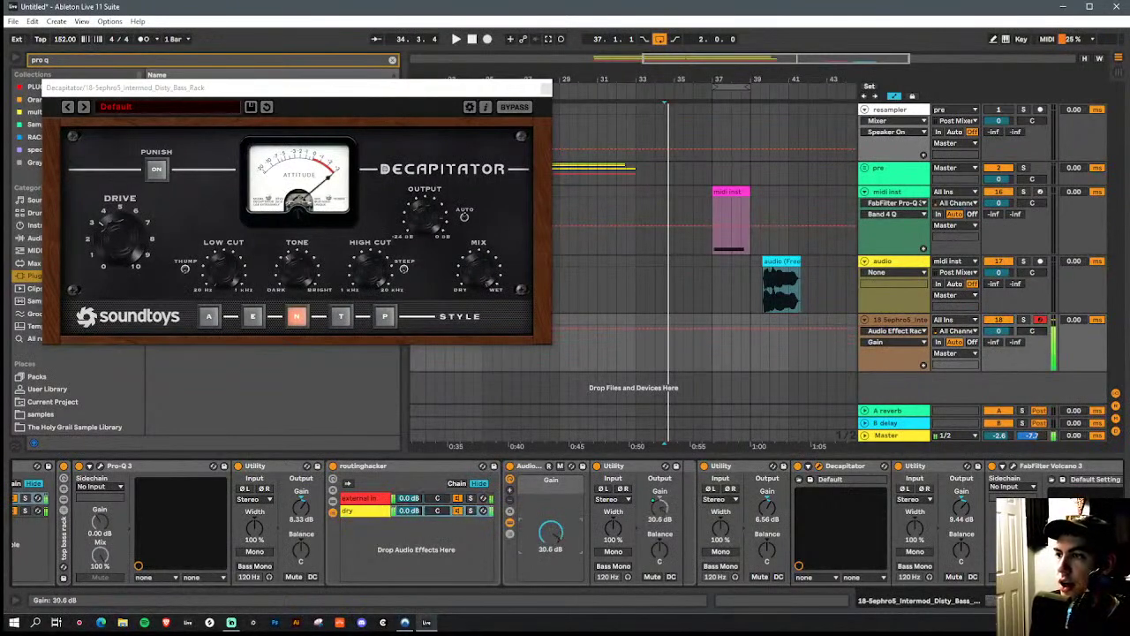
Unfold the top bass rack and check the low cut in the Pro-Q 3 that follows it
scroll(834, 590, "left", 5)
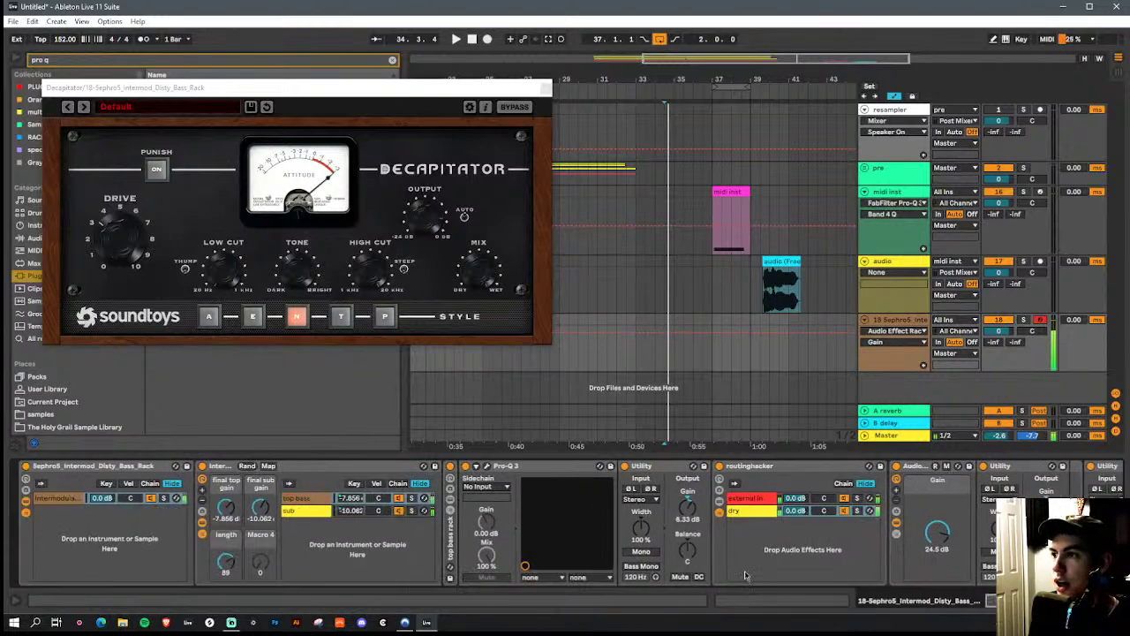
left_click(450, 517)
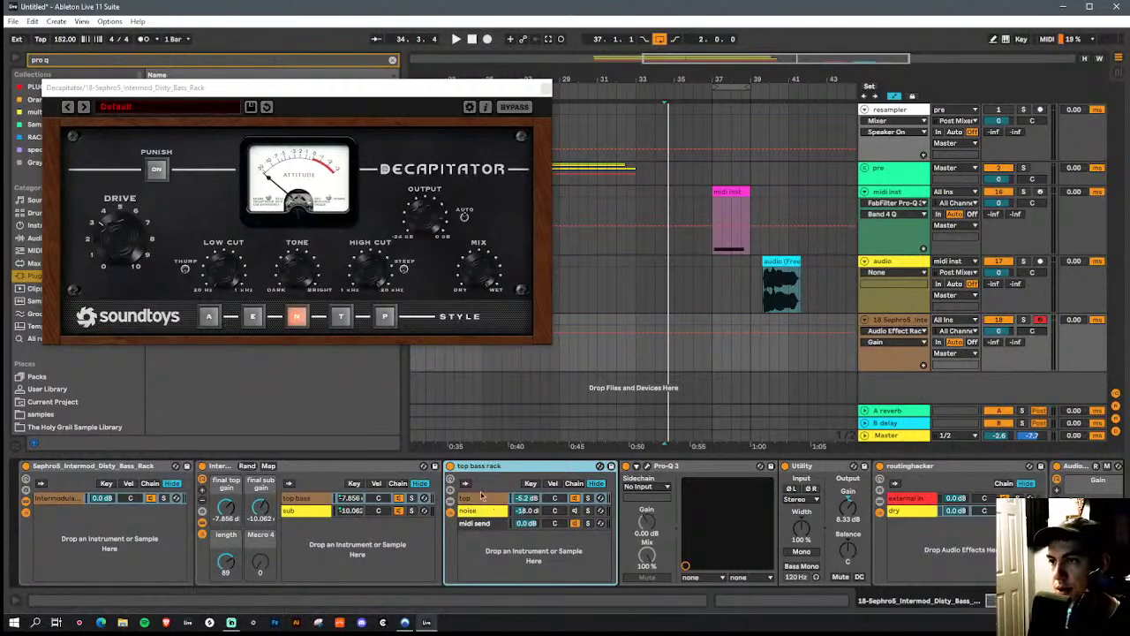
left_click(642, 465)
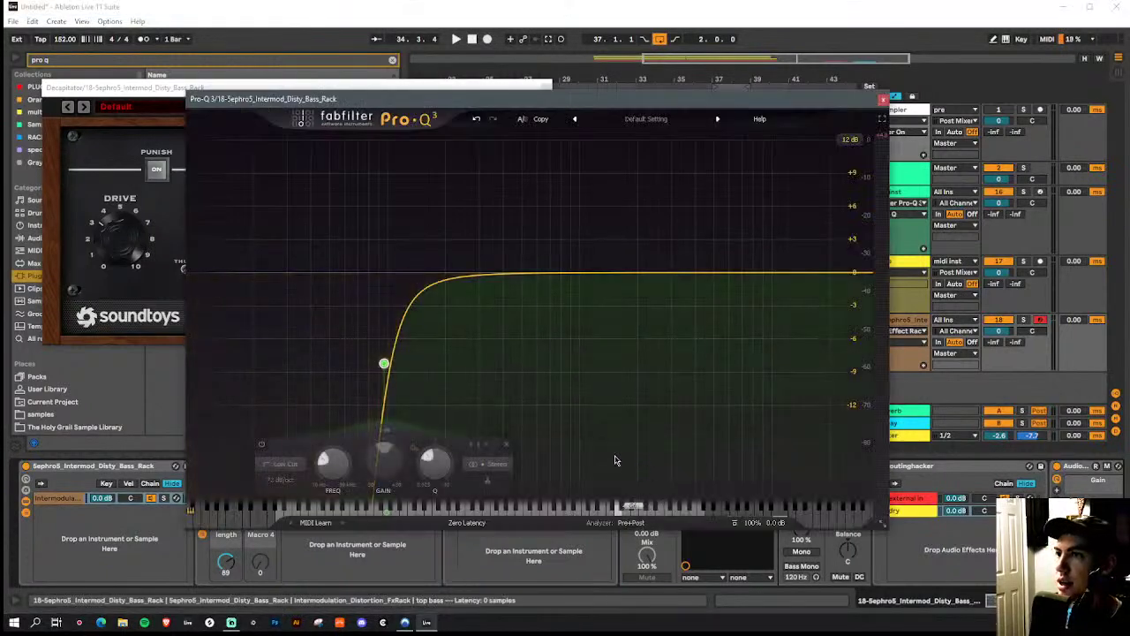
left_click(883, 98)
Open Phase Plant in the top bass rack's top chain and lengthen the first envelope's release to about 3.06 s
left_click(311, 500)
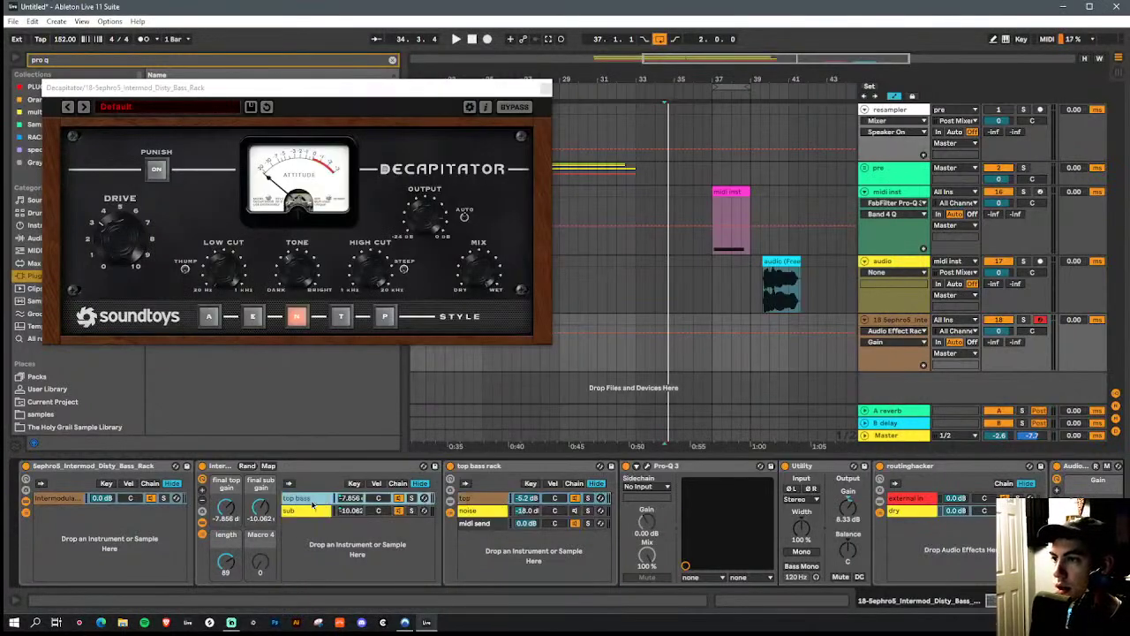
left_click(471, 499)
left_click(471, 499)
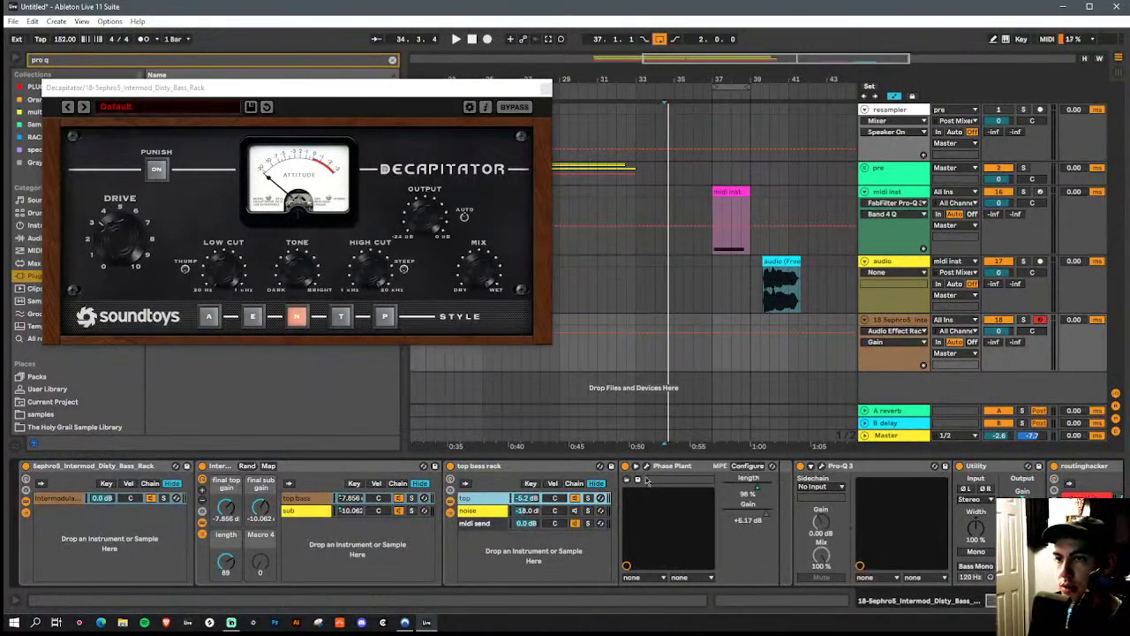
left_click(648, 466)
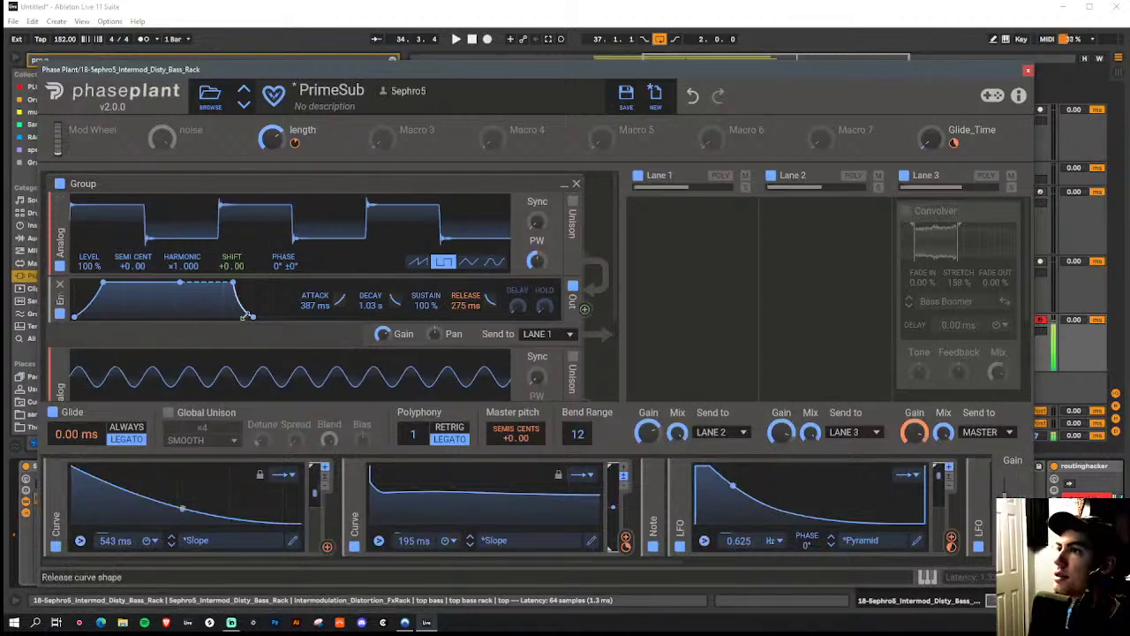
left_click_drag(255, 315, 274, 317)
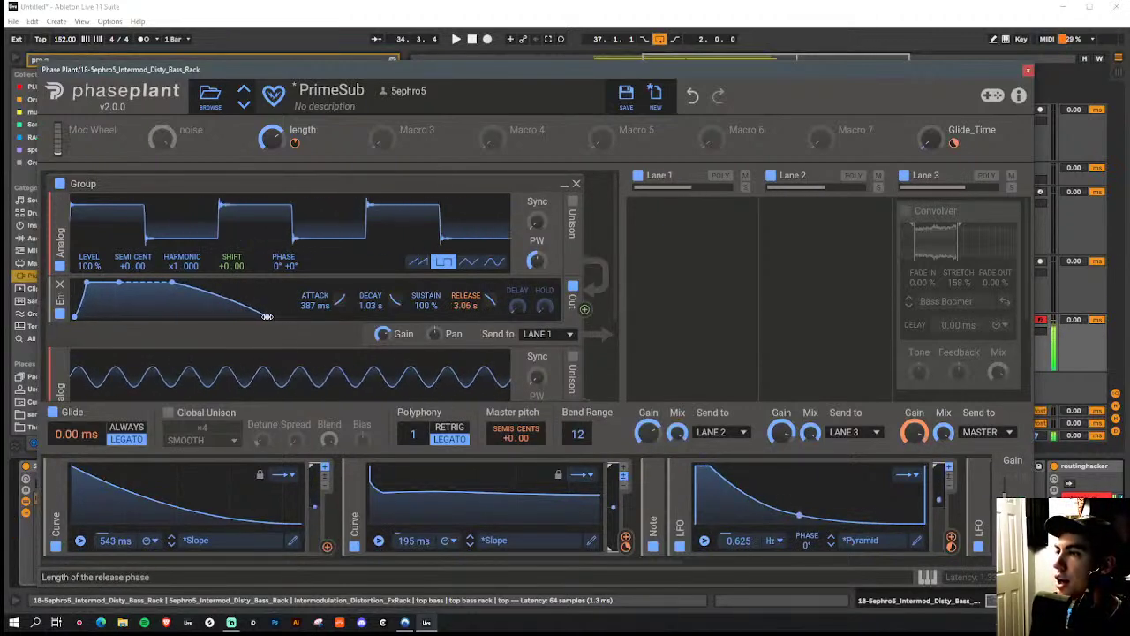
Audition the first oscillator's harmonic multiplier at ×6, ×4 and ×3 while playing notes
scroll(174, 268, "up", 5)
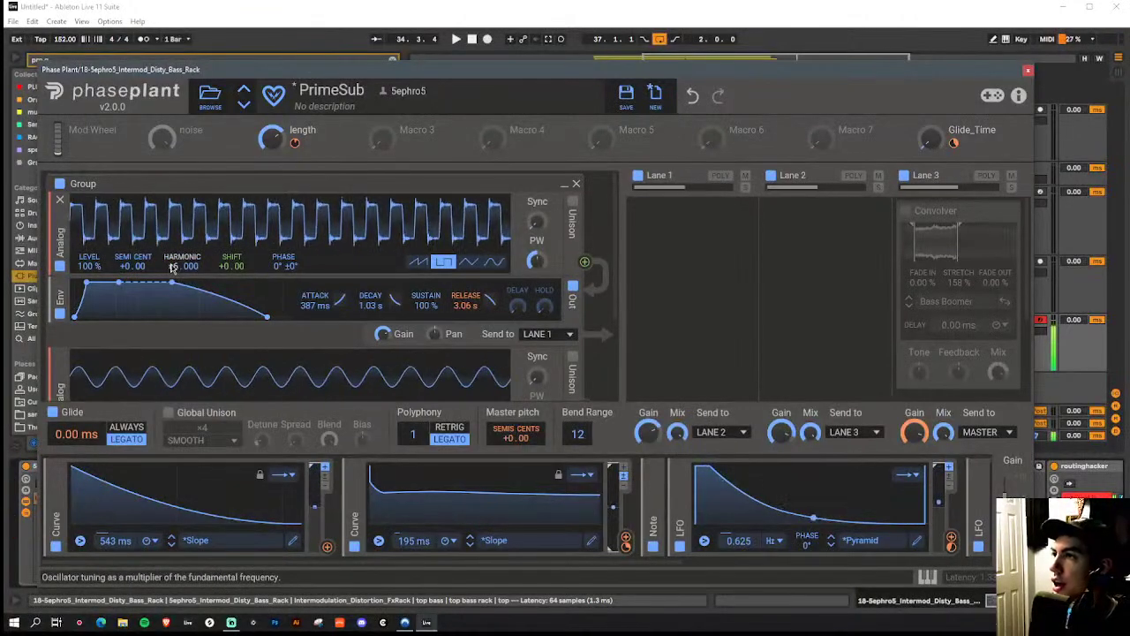
scroll(175, 267, "down", 1)
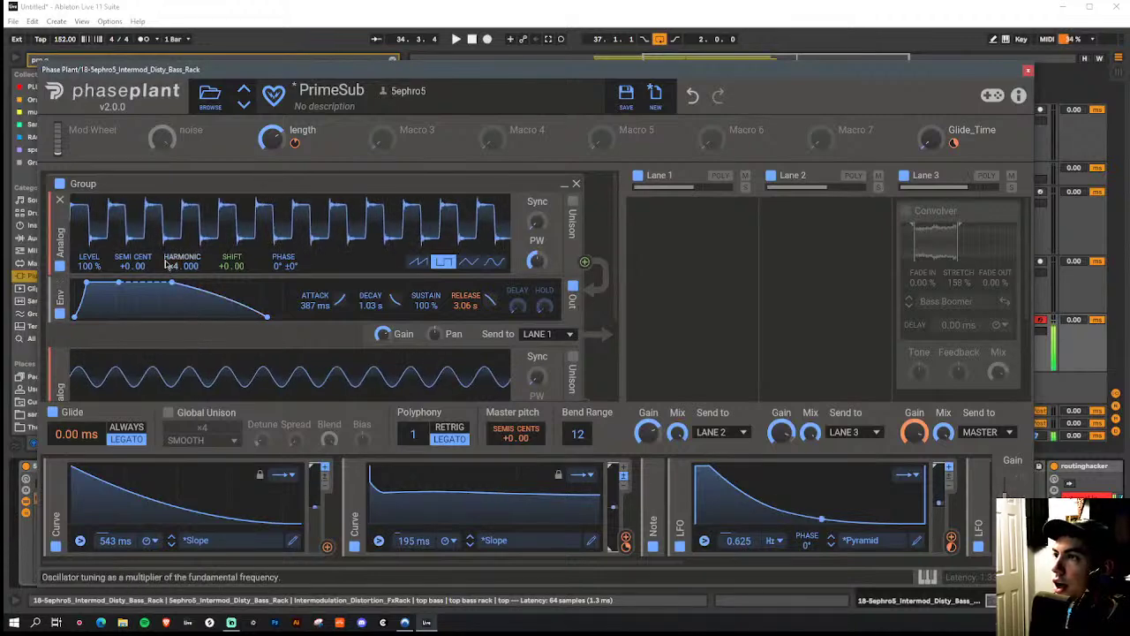
scroll(176, 270, "down", 1)
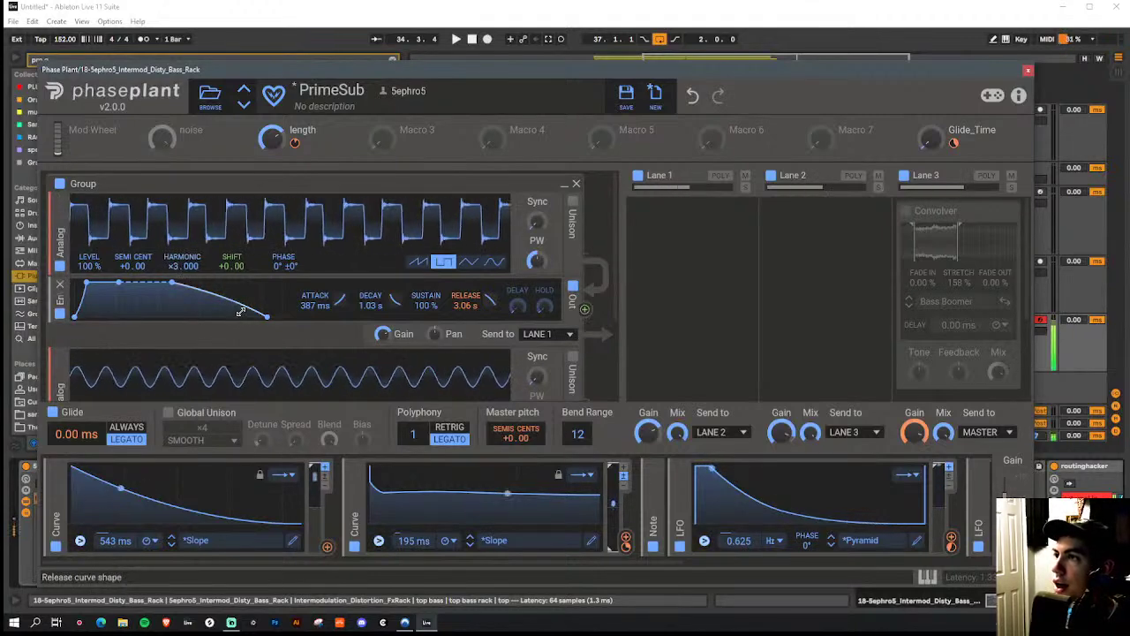
Reshape the first envelope to about 144 ms attack, 675 ms decay, 65% sustain and 713 ms release
left_click_drag(266, 316, 258, 316)
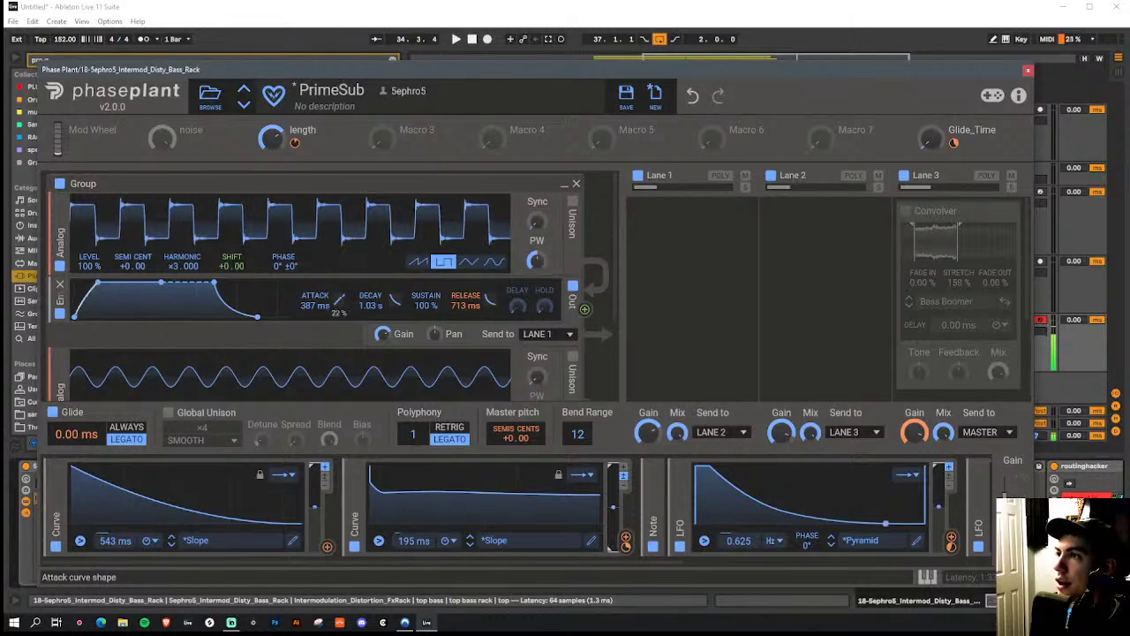
left_click_drag(98, 283, 84, 283)
left_click_drag(154, 283, 174, 267)
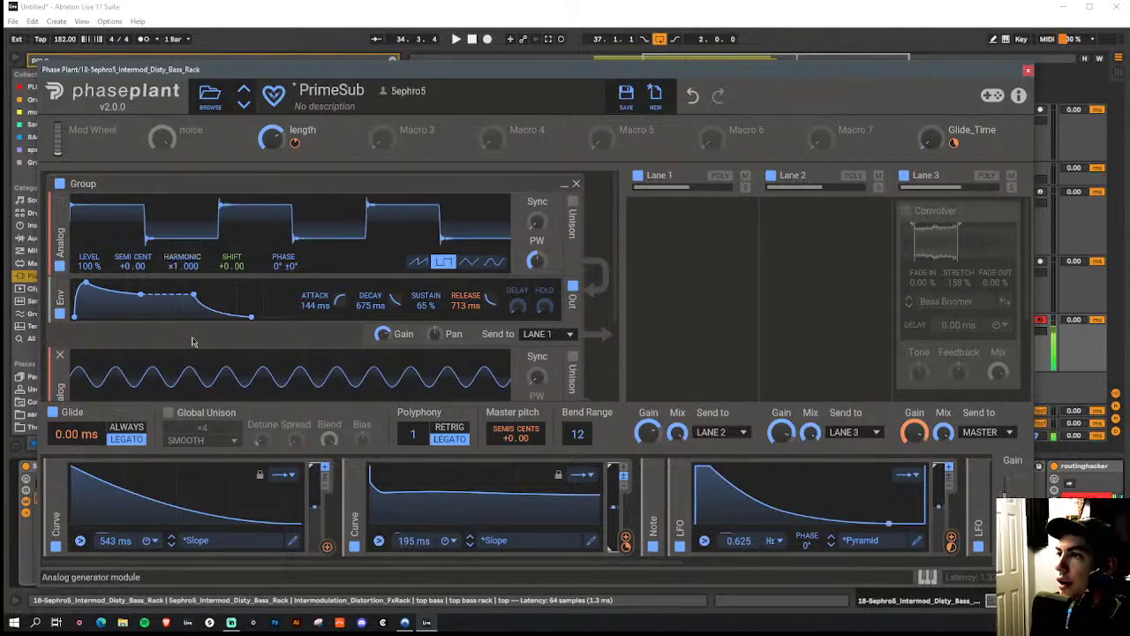
Set the second oscillator's modulation of the first oscillator's frequency to about 91.5% and close the synth
scroll(188, 378, "down", 2)
mouse_move(585, 339)
left_click_drag(584, 339, 587, 344)
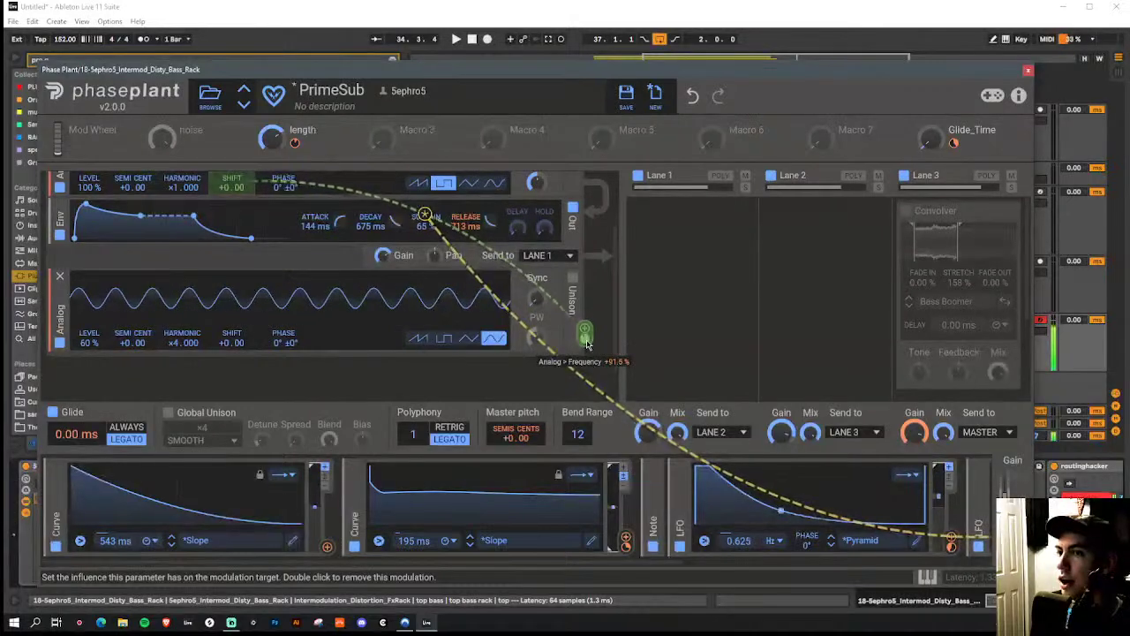
left_click(1028, 70)
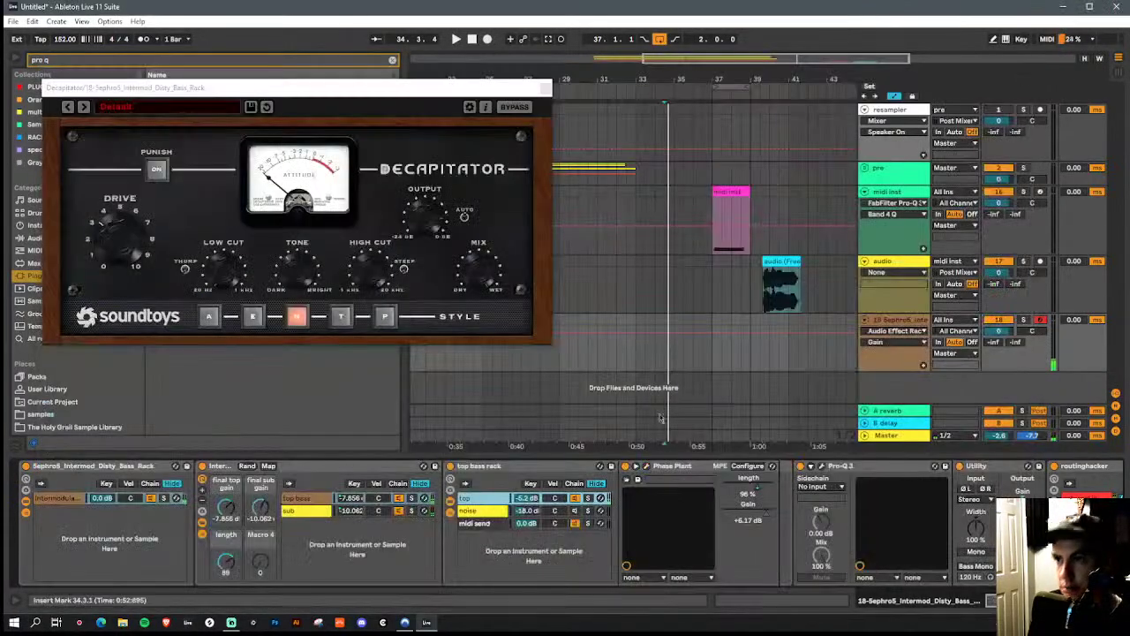
Reopen Phase Plant, enable the Lane 3 Convolver, and audition impulse responses and trim positions, settling on Brixed trimmed near its start
left_click(648, 466)
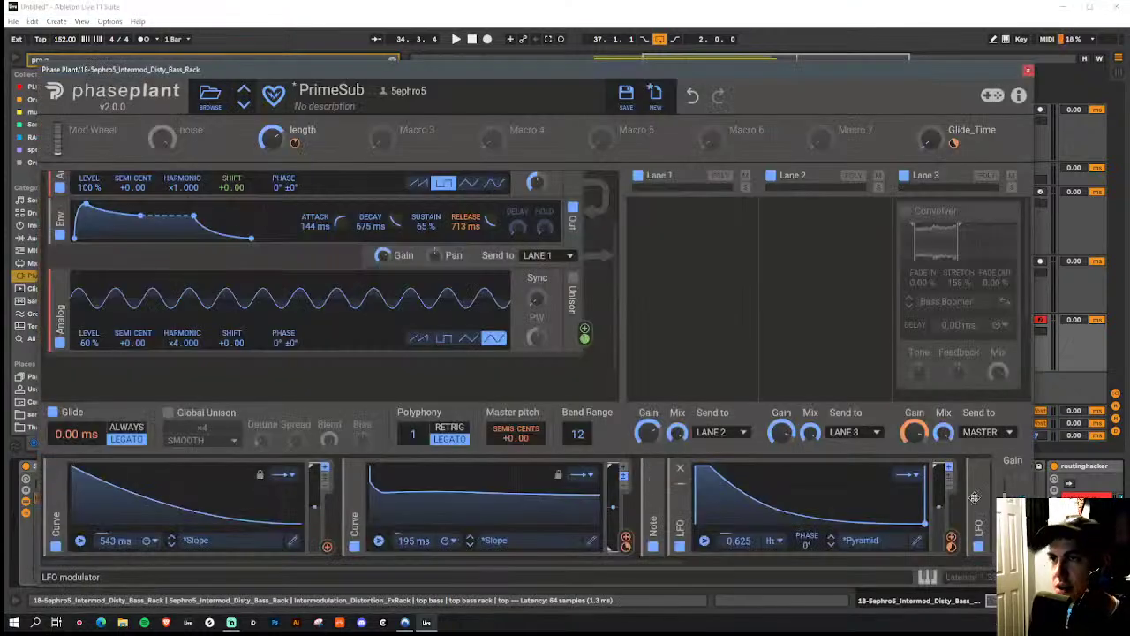
left_click(907, 211)
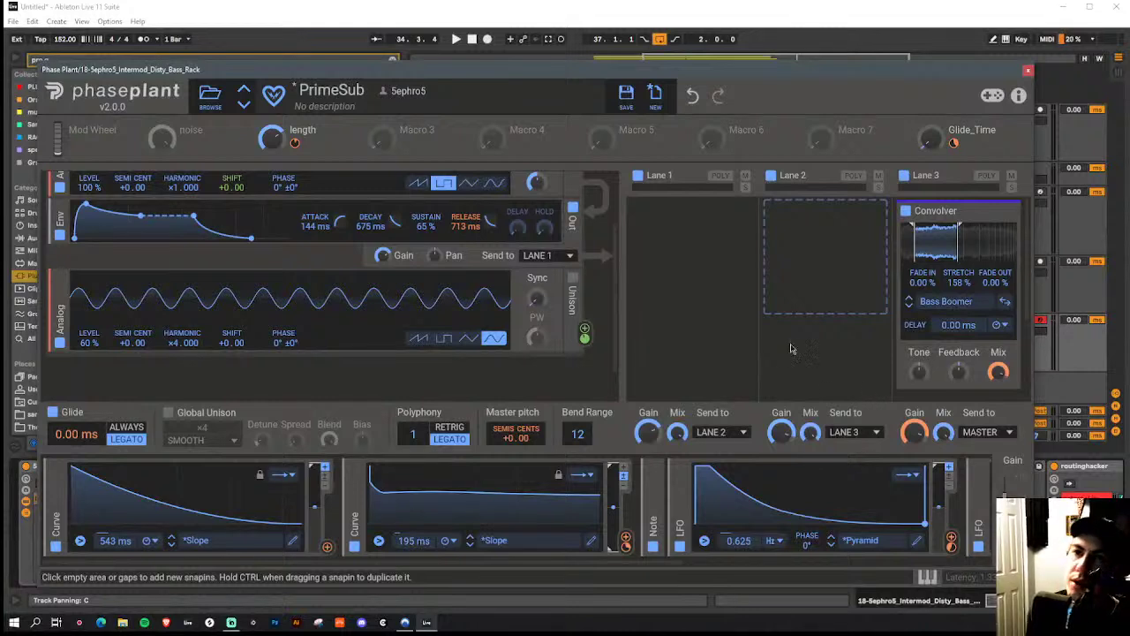
left_click(911, 311)
left_click(911, 311)
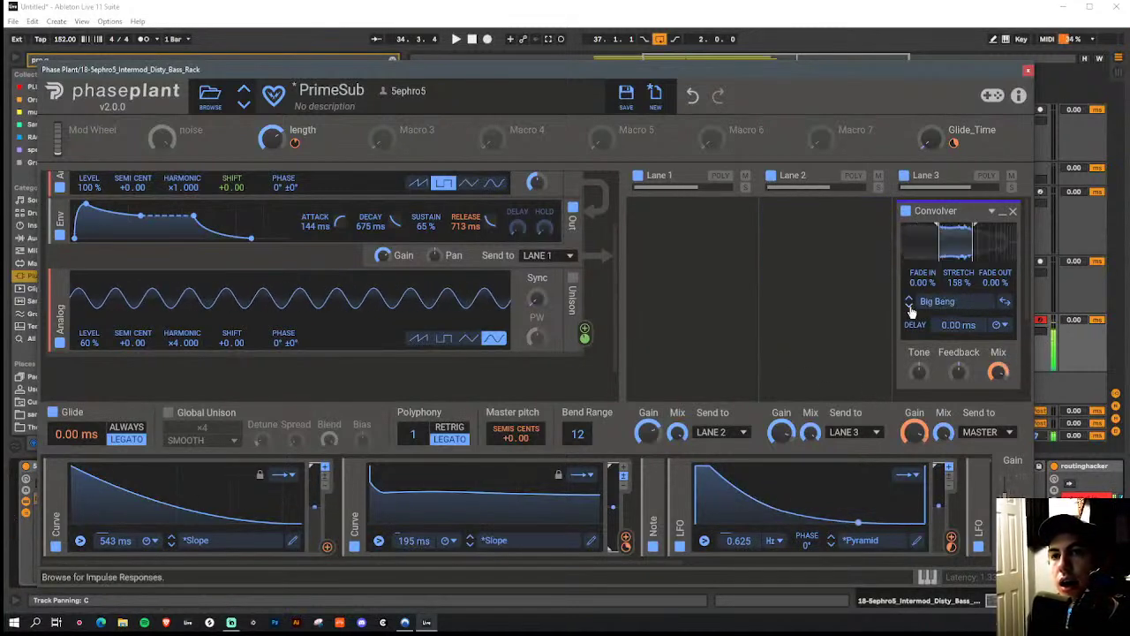
left_click_drag(958, 242, 999, 253)
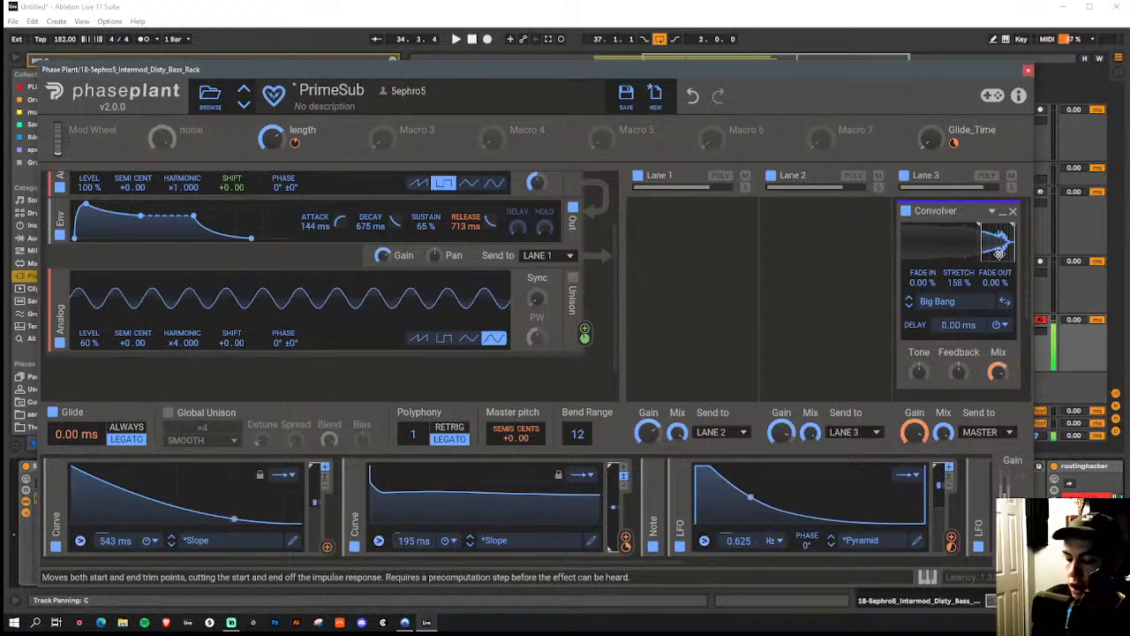
left_click_drag(994, 243, 909, 253)
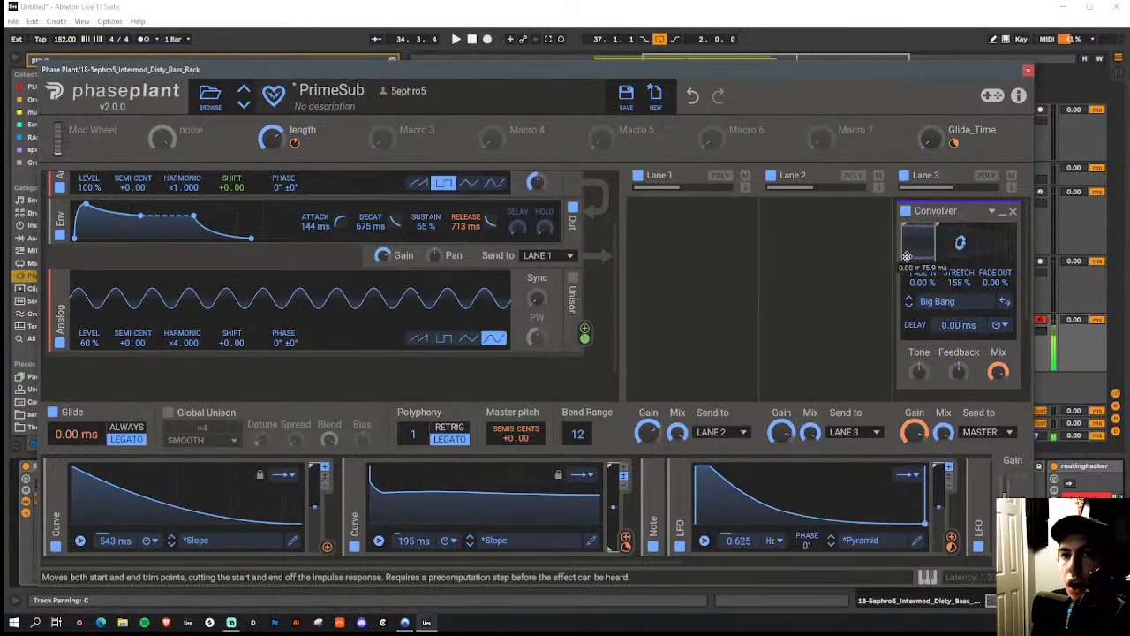
left_click(908, 305)
mouse_move(913, 244)
left_mouse_down()
mouse_move(1008, 247)
mouse_move(921, 260)
mouse_move(926, 249)
left_mouse_up()
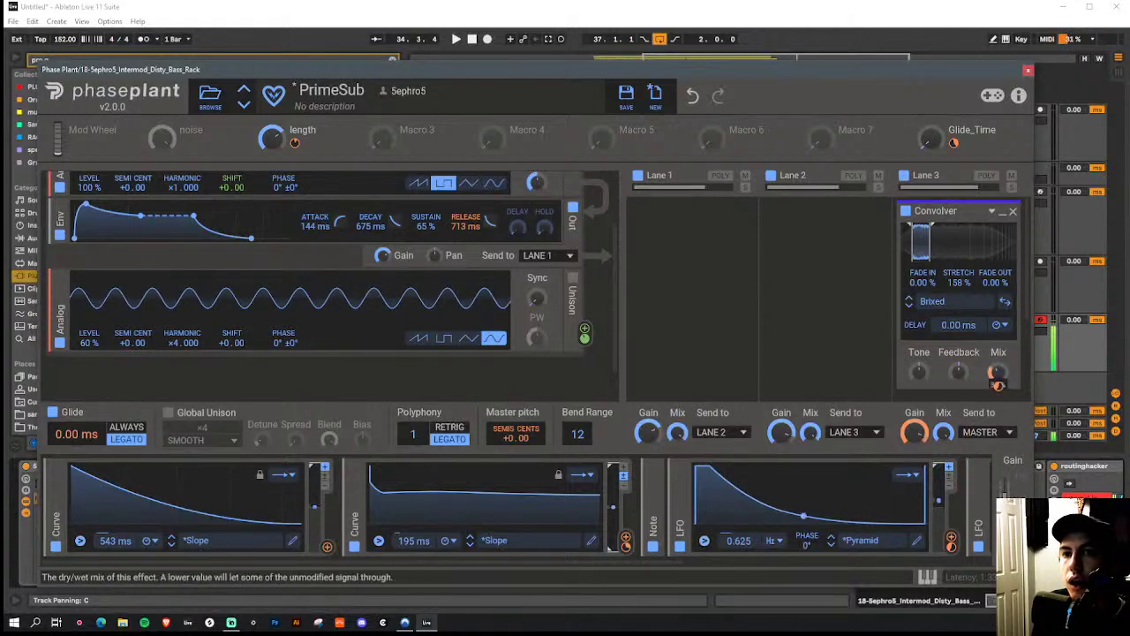
Set the first oscillator's harmonic to ×2 and shorten its envelope to about 508 ms decay, 22% sustain and 295 ms release
scroll(168, 271, "up", 2)
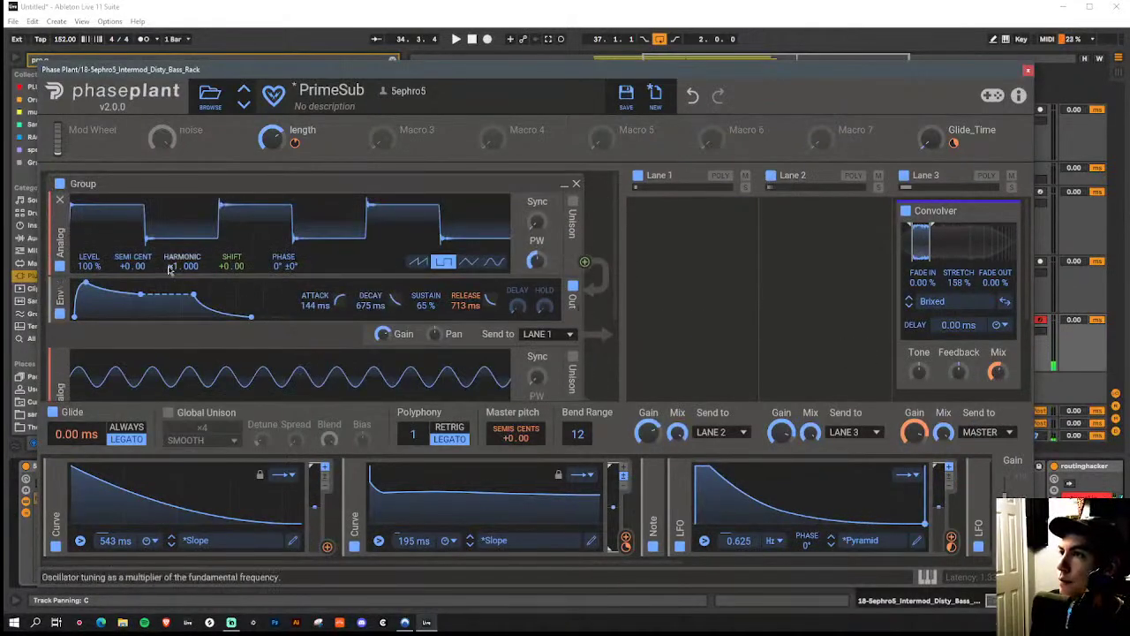
left_click_drag(182, 265, 182, 256)
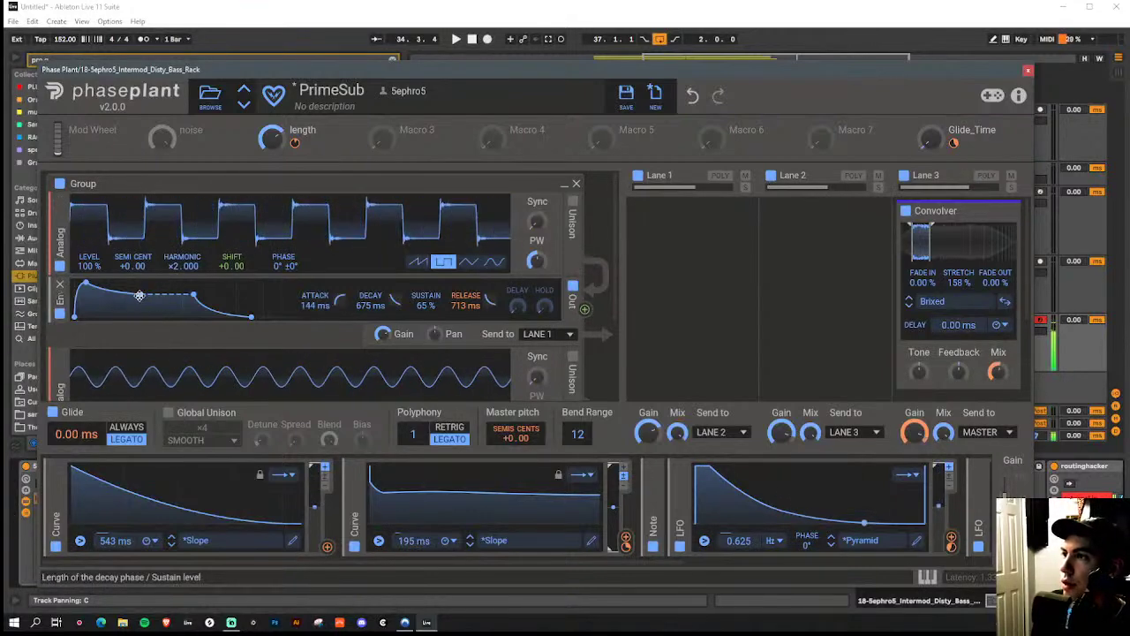
left_click_drag(141, 294, 132, 309)
left_click_drag(249, 316, 241, 318)
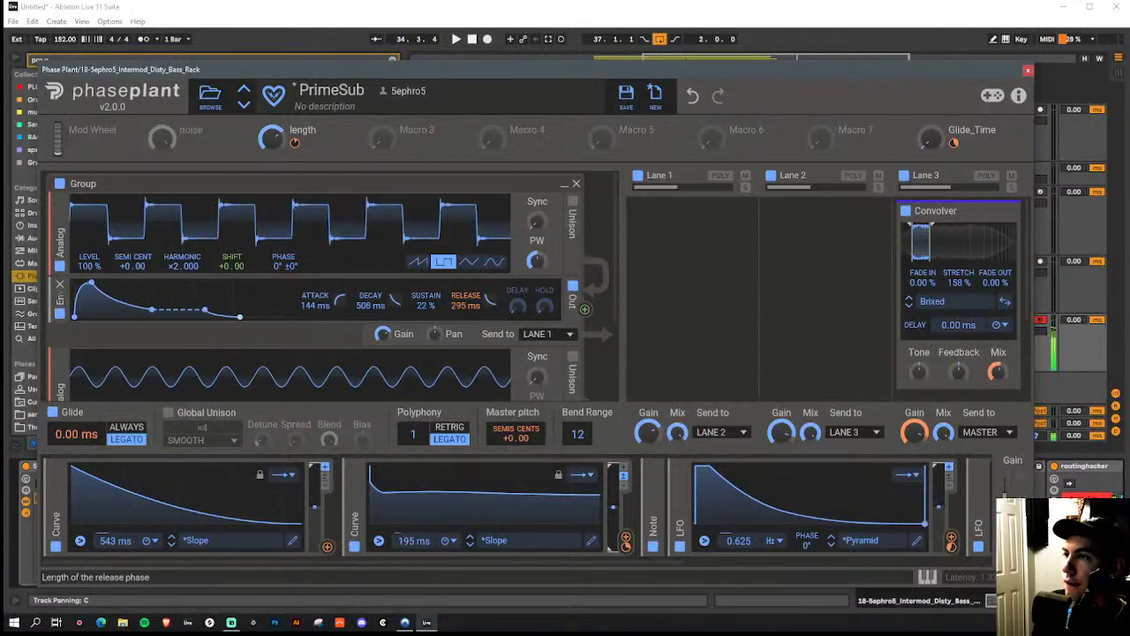
left_click(1028, 70)
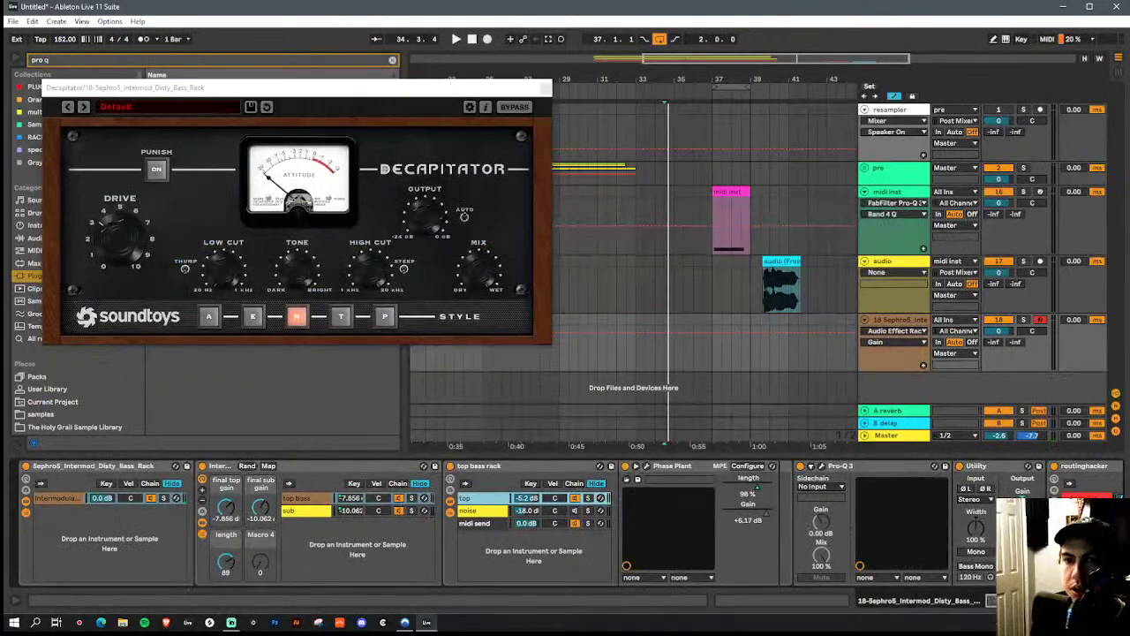
Sweep the Gain macro after the routinghacker through low and high amounts while playing notes, ending at 35 dB
scroll(568, 554, "right", 10)
left_click_drag(512, 532, 512, 554)
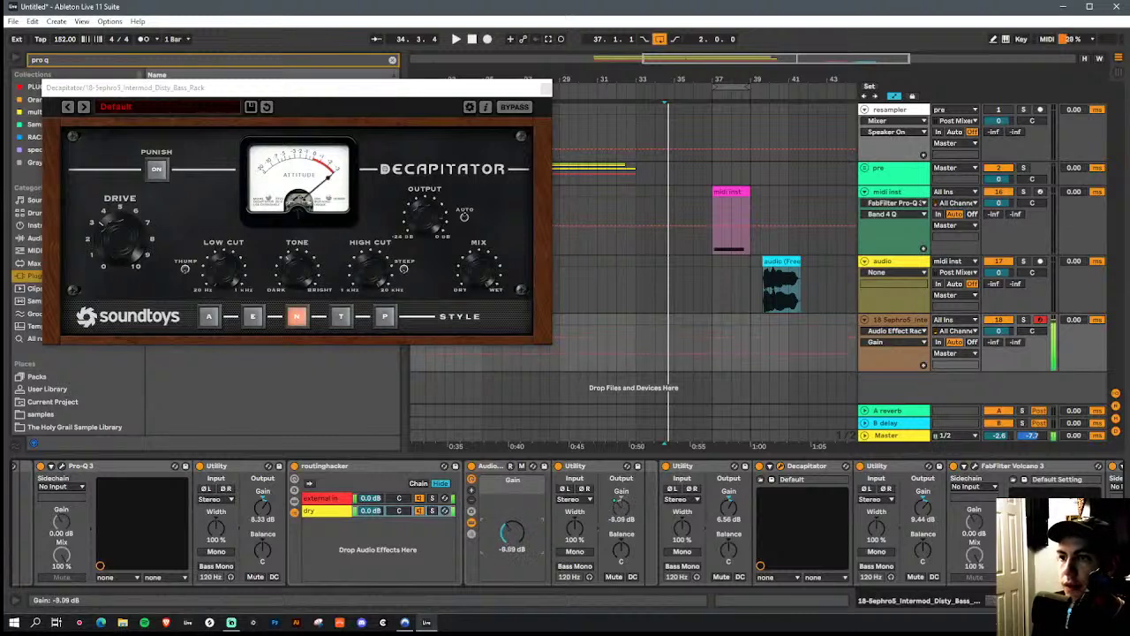
left_click_drag(512, 532, 521, 534)
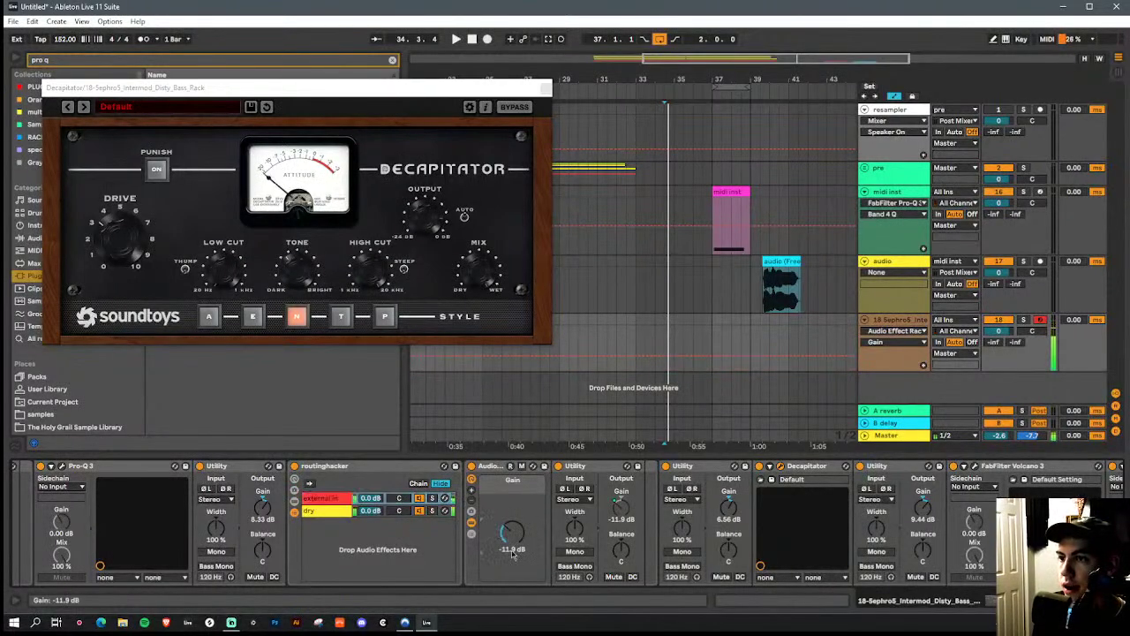
mouse_move(517, 533)
left_mouse_down()
mouse_move(517, 565)
mouse_move(518, 517)
left_mouse_up()
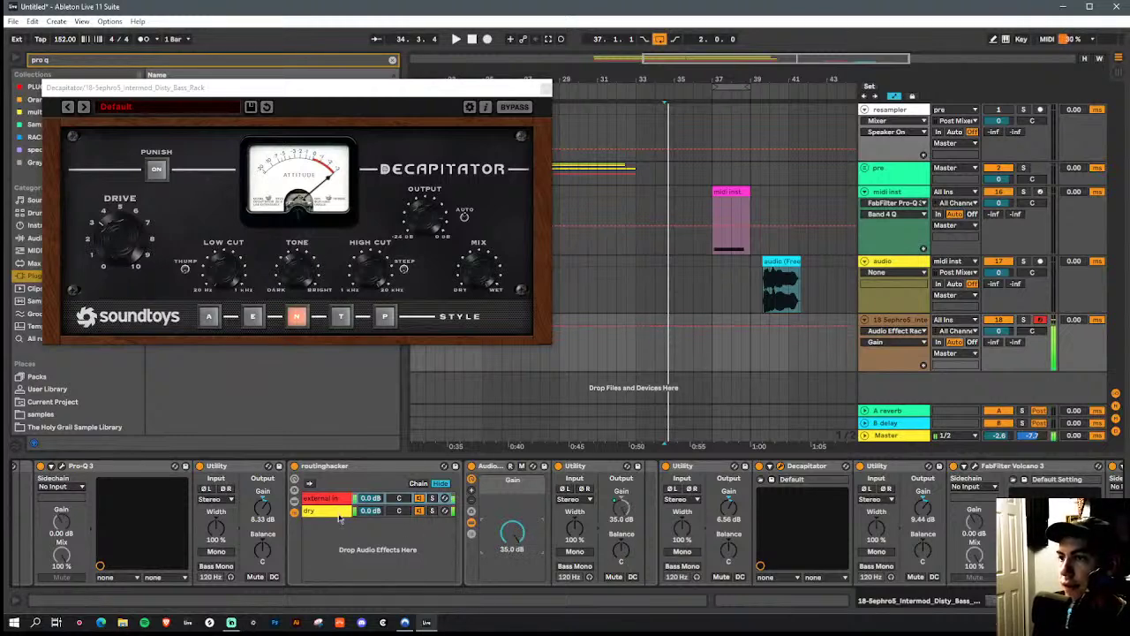
left_click_drag(512, 532, 512, 507)
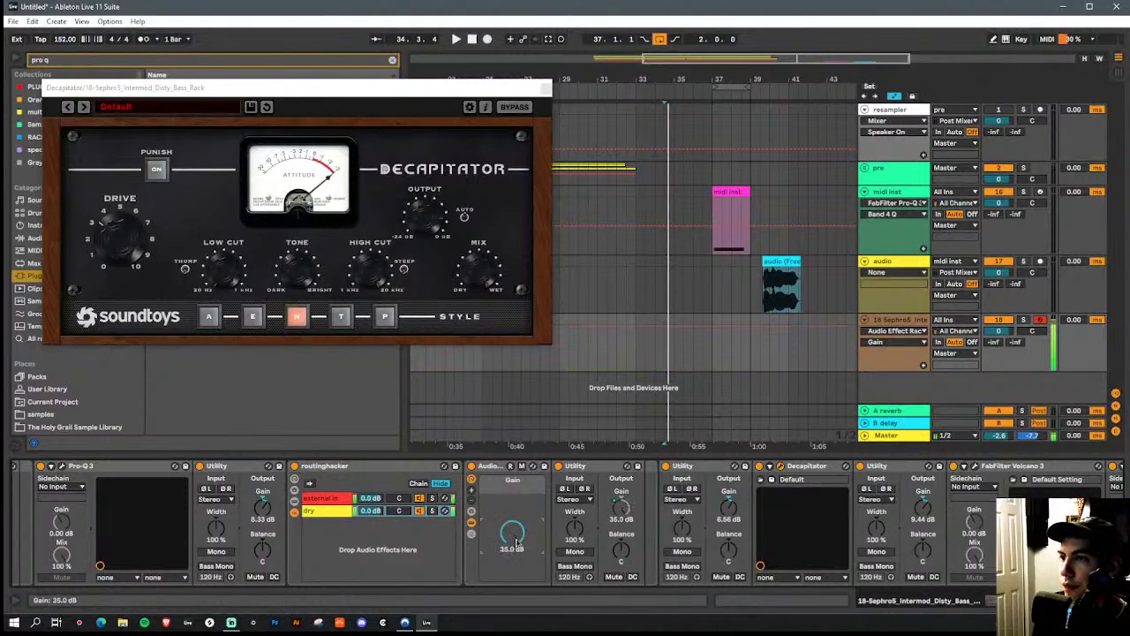
Open the routinghacker's dry chain, lower the Gain macro after the rack to 19 dB and sweep the dry chain's own Gain macro
left_click(328, 518)
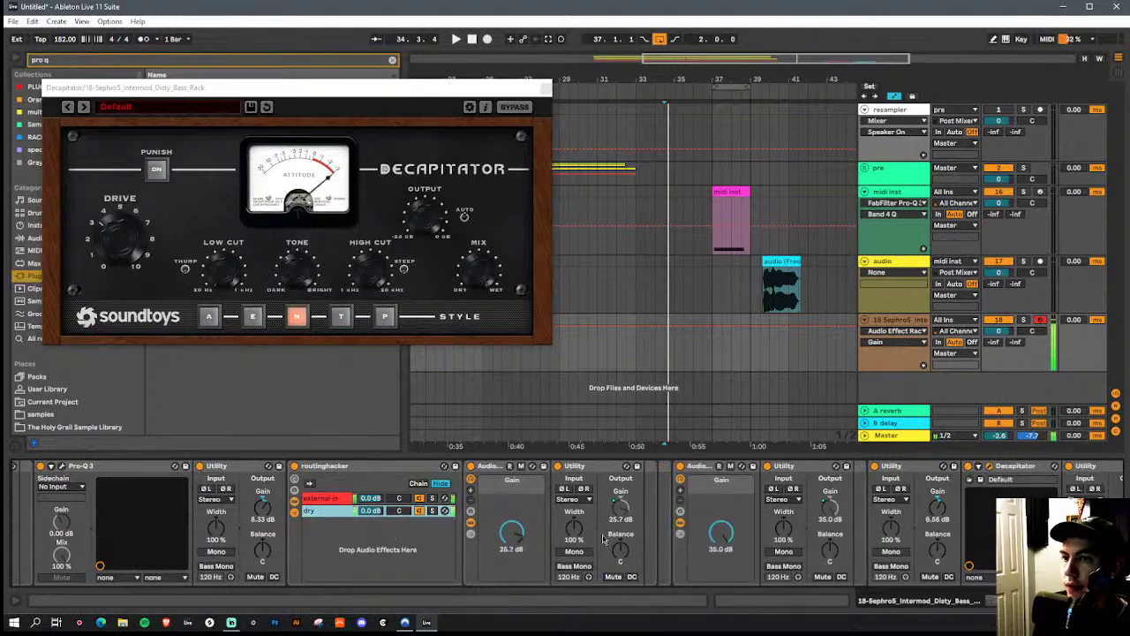
left_click_drag(721, 532, 721, 543)
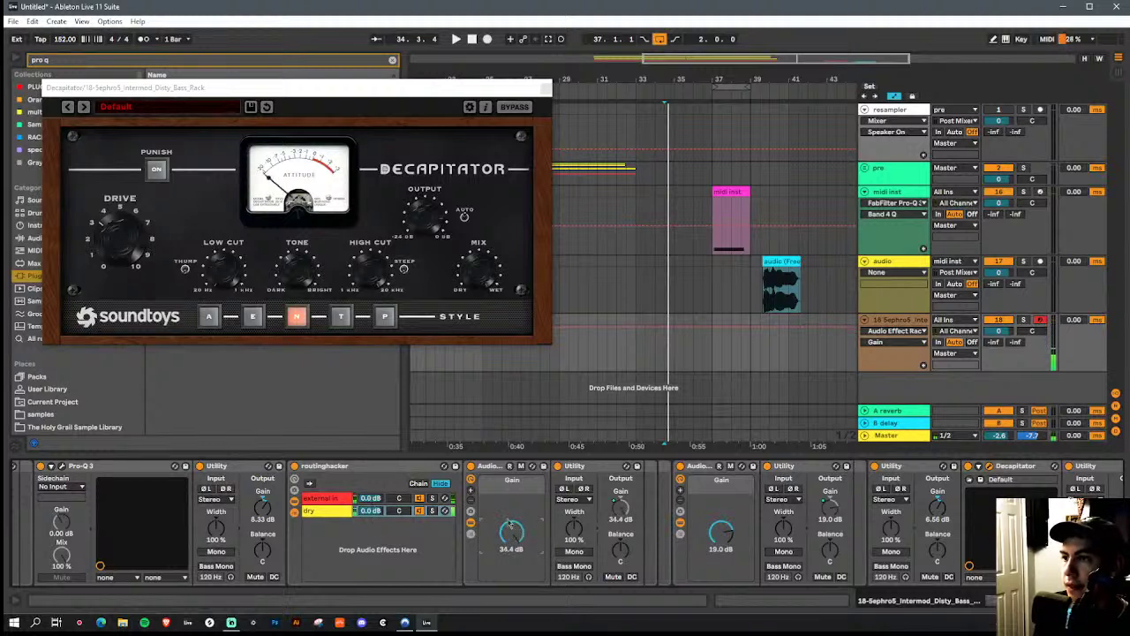
left_click_drag(515, 535, 515, 609)
left_click_drag(515, 535, 514, 494)
left_click_drag(519, 537, 512, 539)
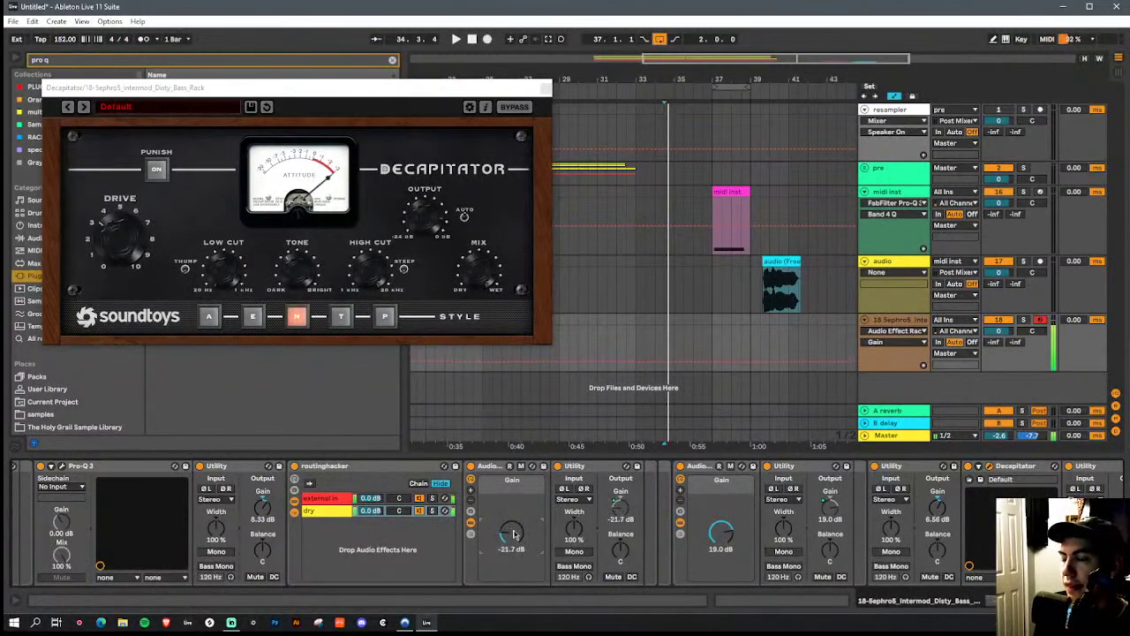
Raise the Utility gain after the Gate in the external in chain to about 11 dB and set the dry chain's Gain macro to 9.65 dB
left_click(343, 500)
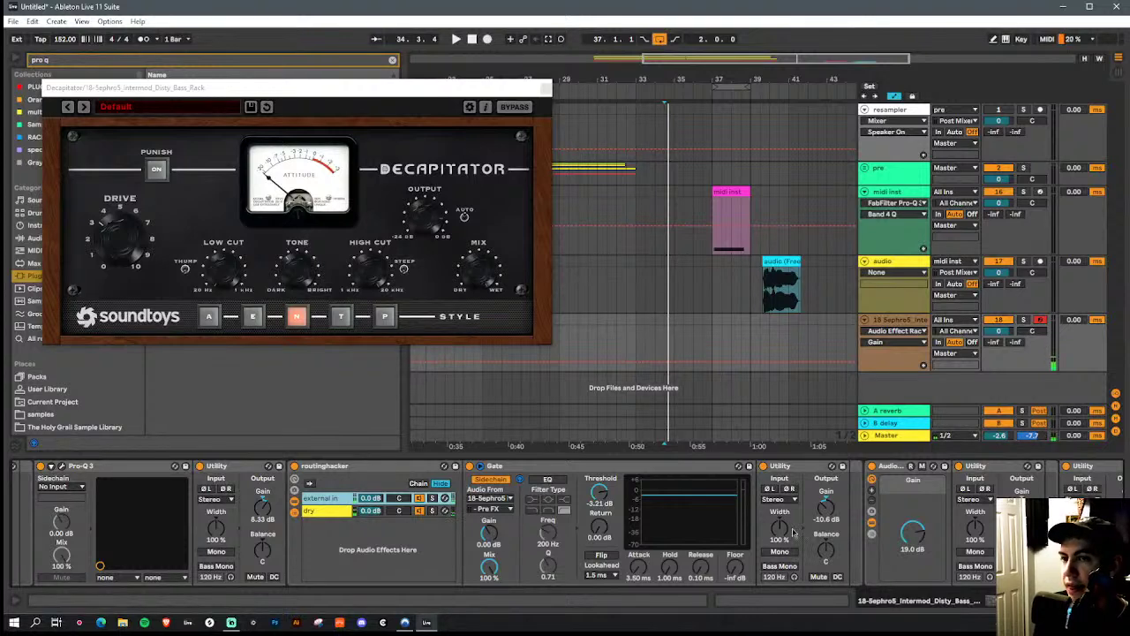
left_click_drag(828, 509, 826, 501)
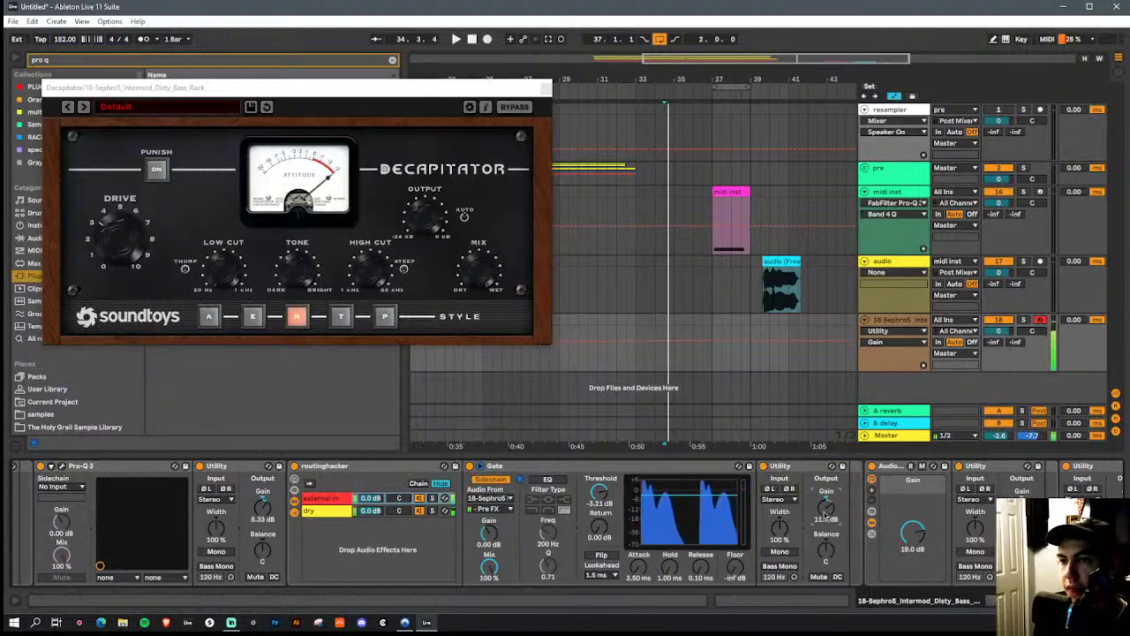
left_click(322, 510)
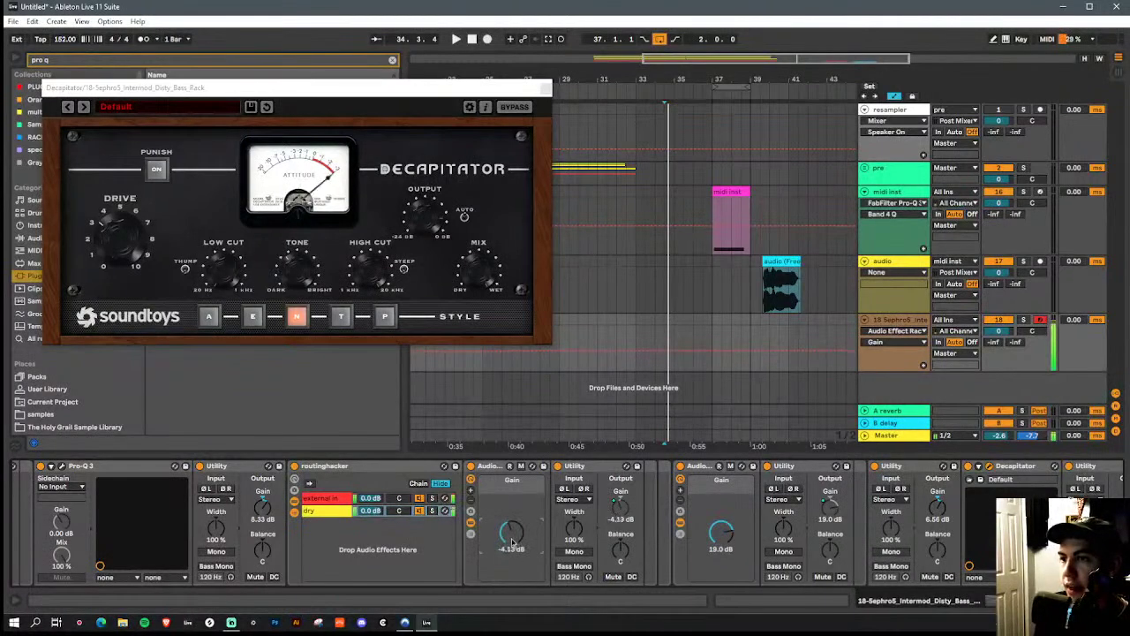
left_click_drag(511, 542, 511, 534)
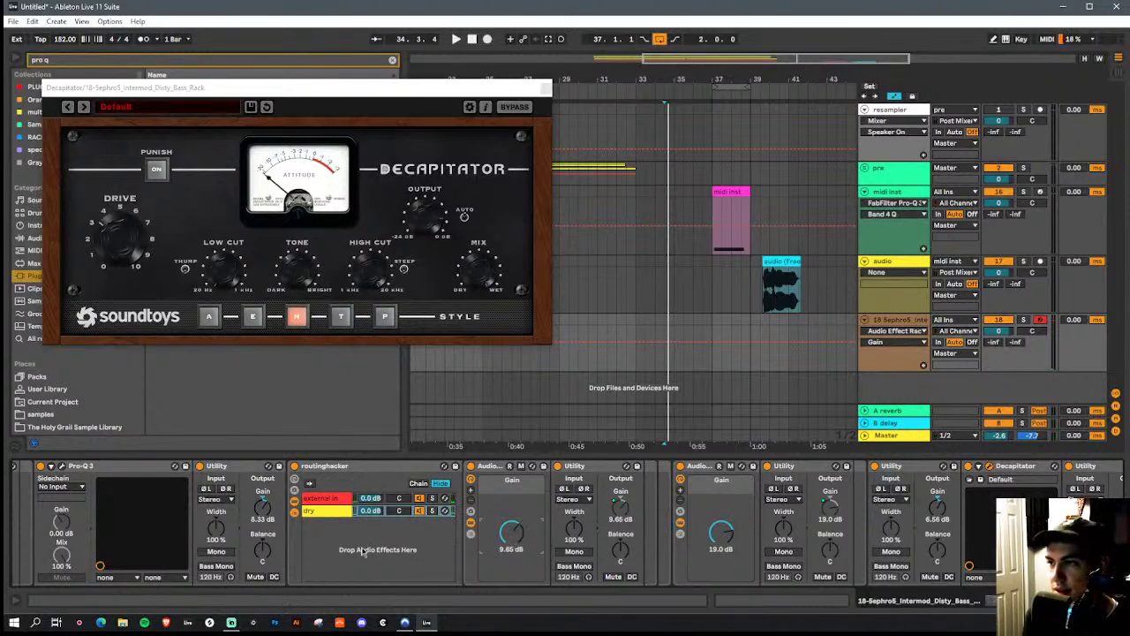
Bypass and collapse Phase Plant's Lane 3 Convolver, and add a Comb Filter below it at about 279 Hz with Stereo enabled
scroll(658, 494, "left", 5)
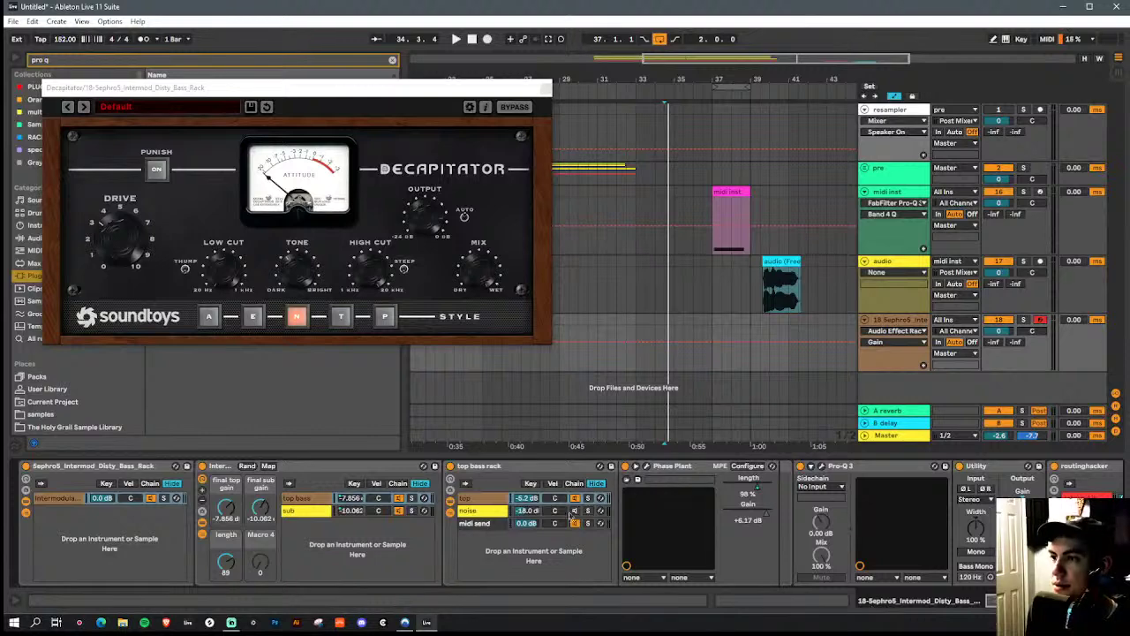
left_click(648, 467)
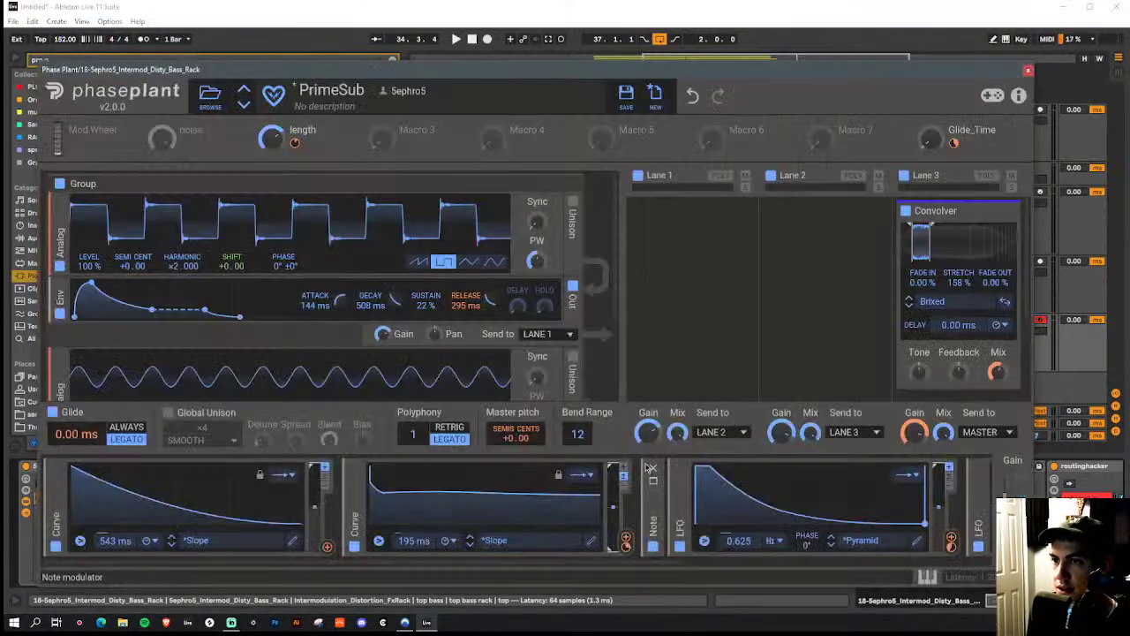
left_click(1007, 220)
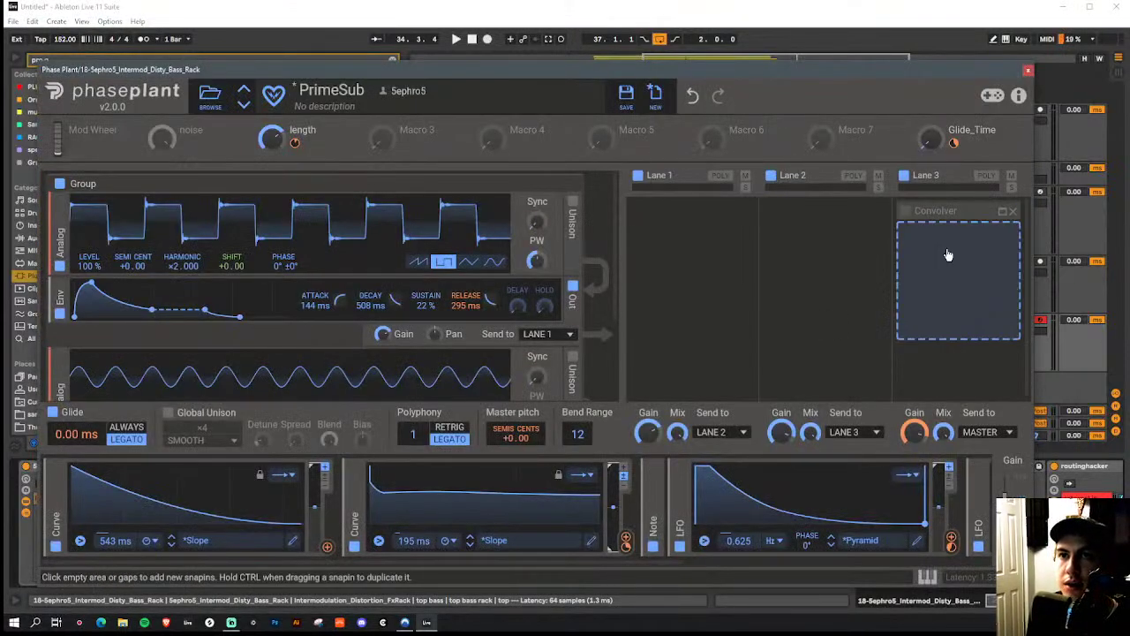
left_click(948, 255)
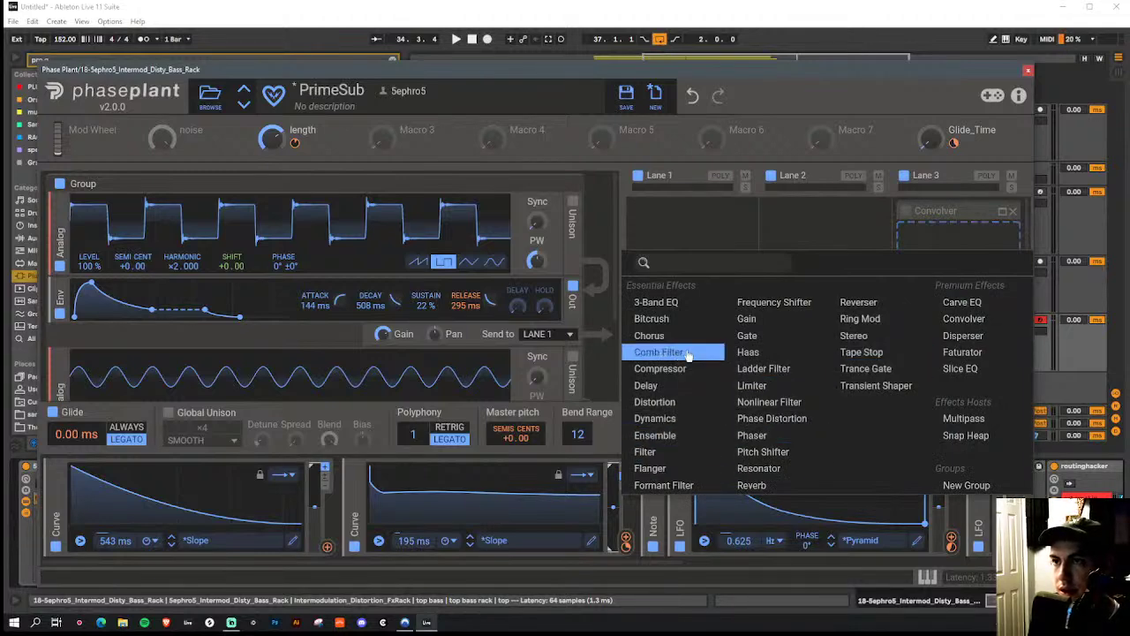
left_click(658, 353)
left_click_drag(960, 276, 957, 312)
left_click(961, 315)
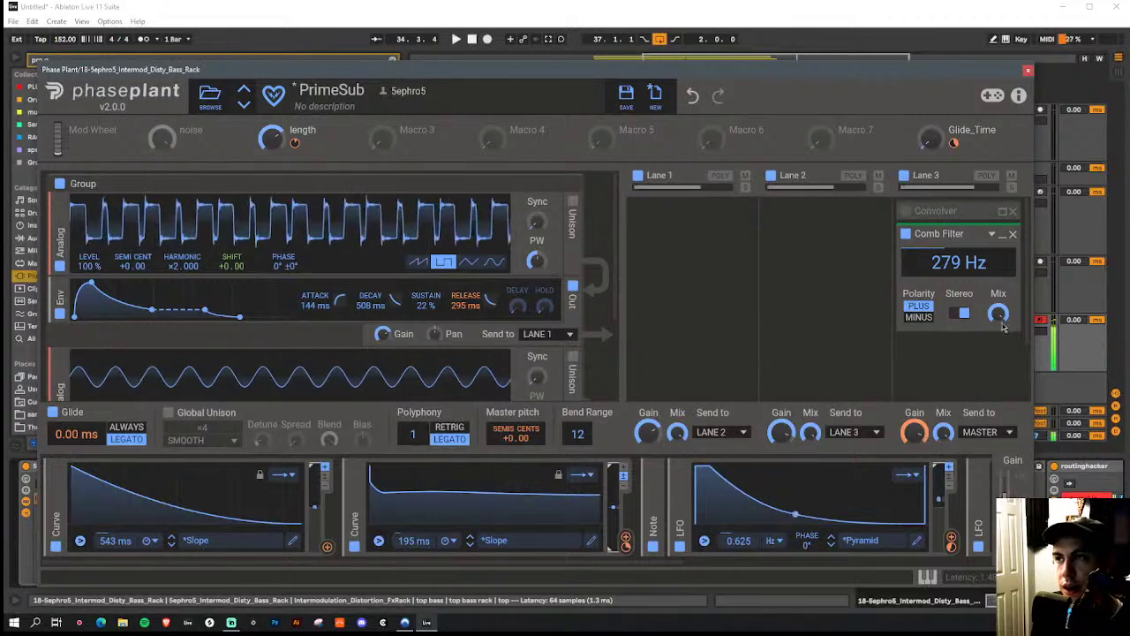
Switch the first oscillator to a sine wave at harmonic ×1 and set the second oscillator's harmonic to ×3
left_click(494, 262)
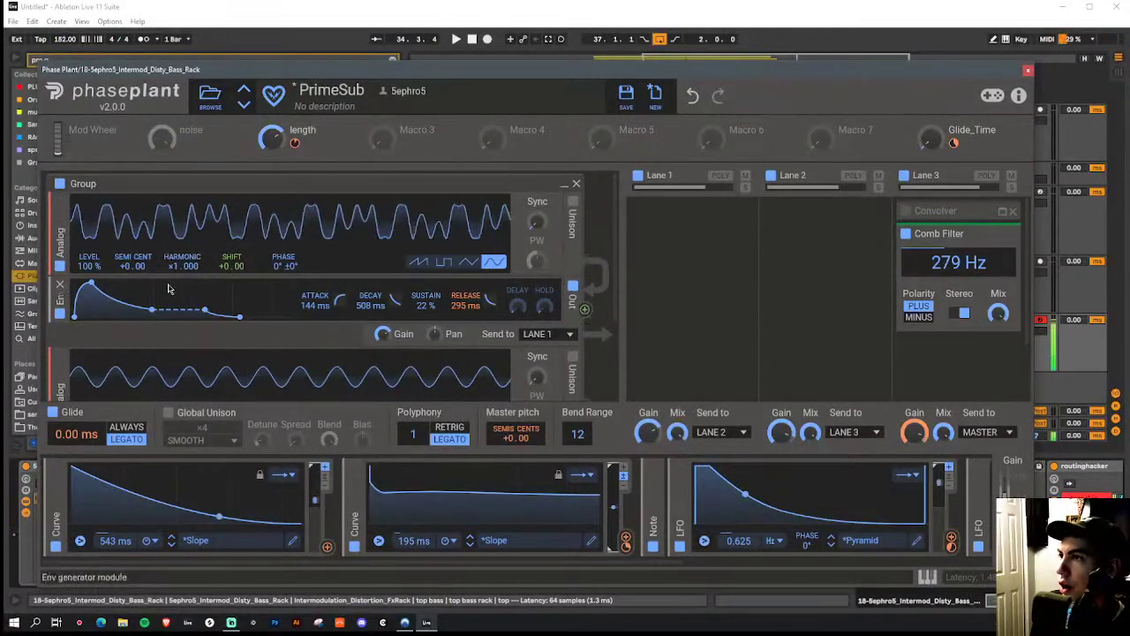
scroll(172, 300, "down", 2)
scroll(175, 350, "down", 1)
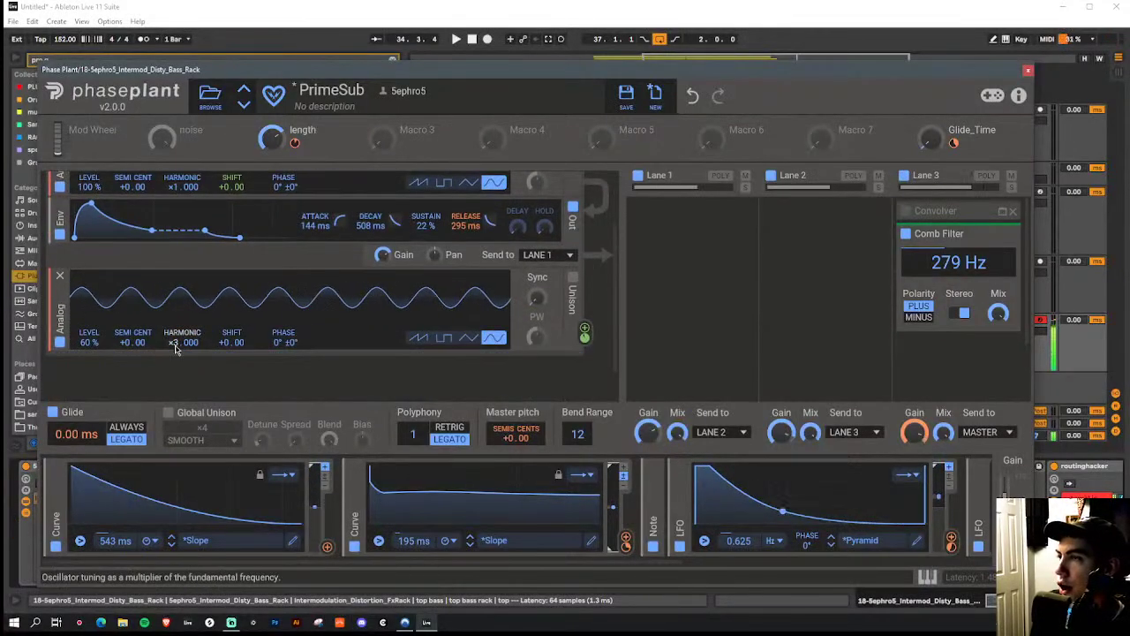
Set the second oscillator's harmonic to ×8, raise its frequency modulation amount to about 62.2 %, and close Phase Plant
scroll(175, 349, "up", 5)
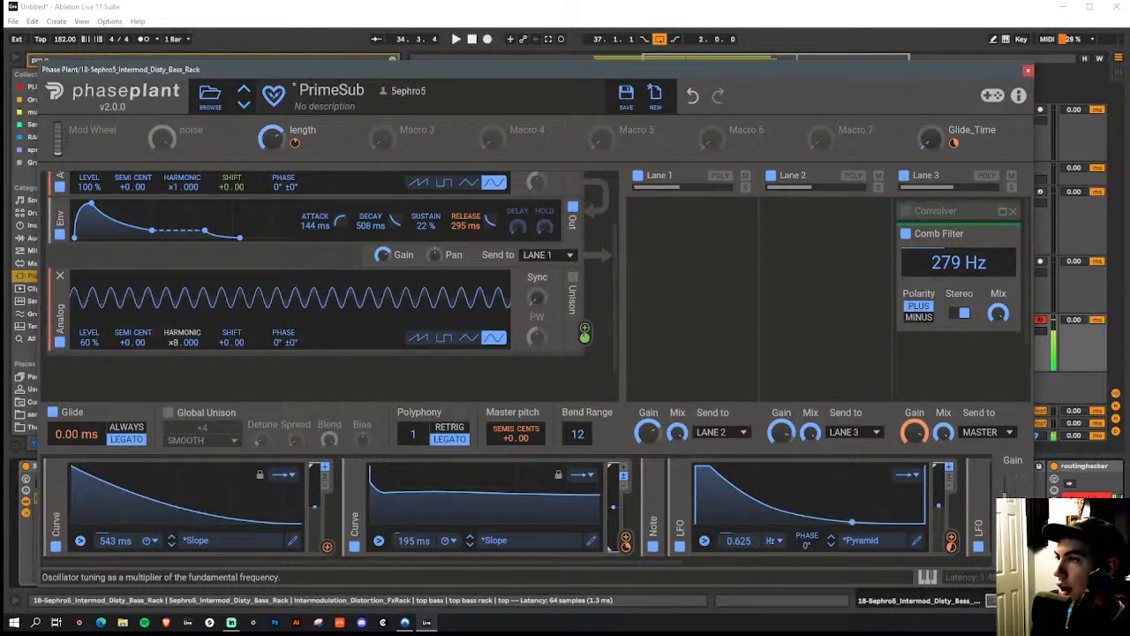
left_click(496, 339)
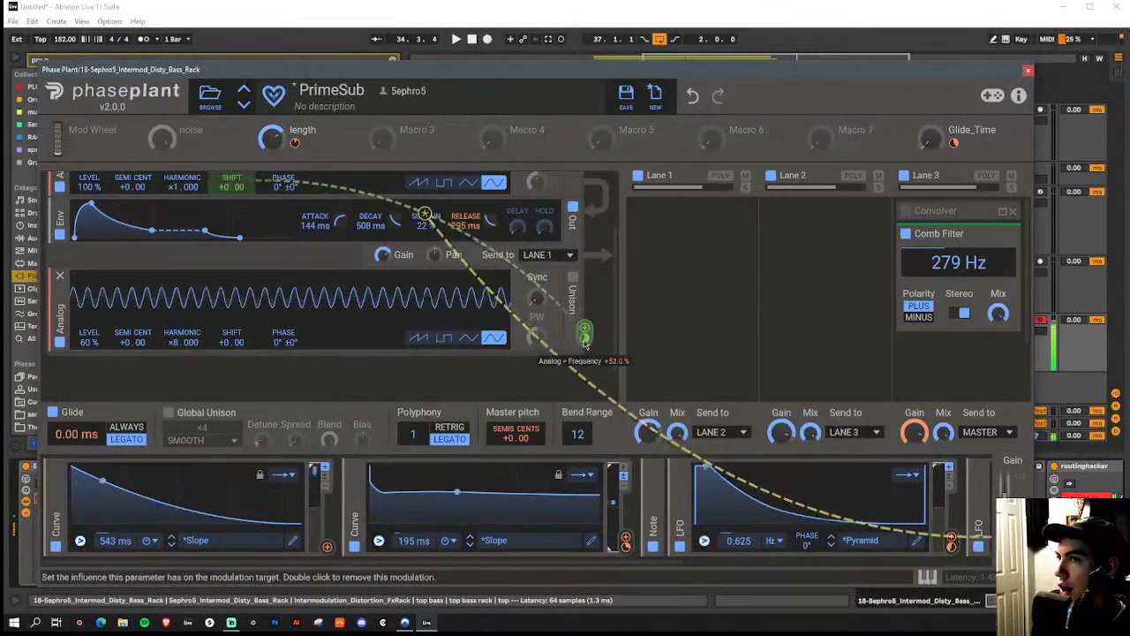
left_click_drag(585, 333, 587, 343)
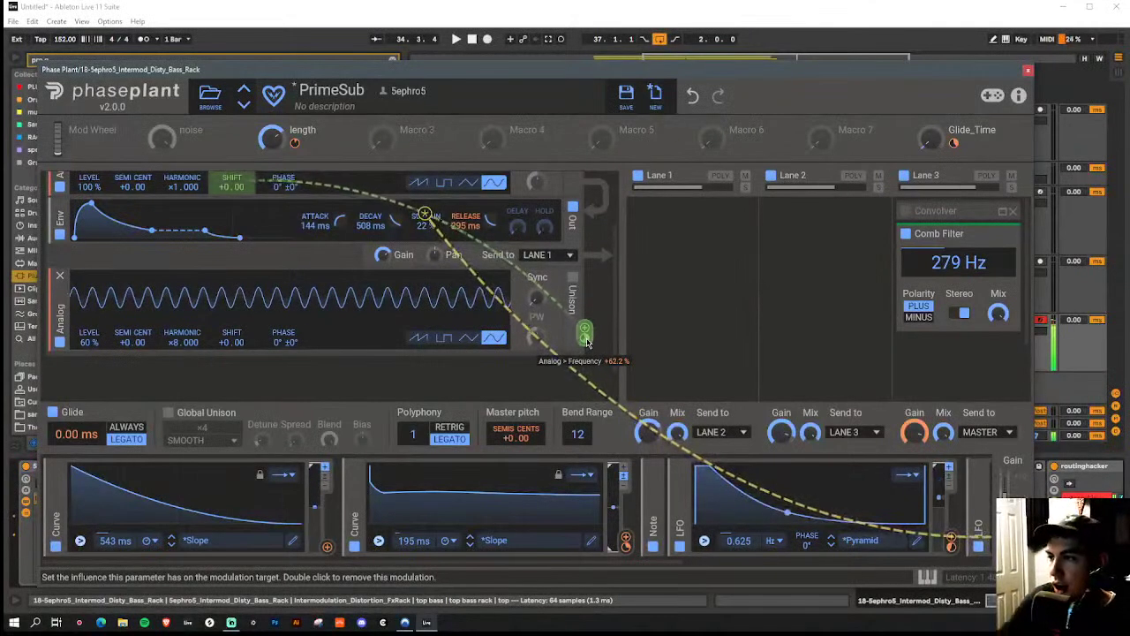
left_click(1028, 74)
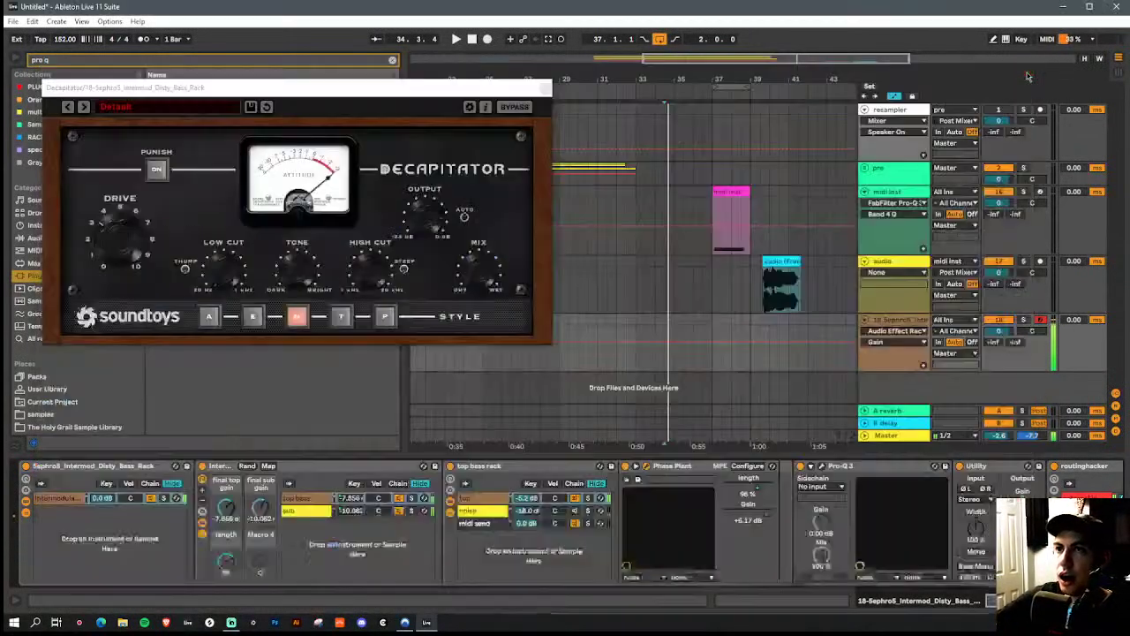
Open the sub chain's Phase Plant and remove the inner nodes from the Pyramid LFO curve between its first and last peaks
left_click(309, 510)
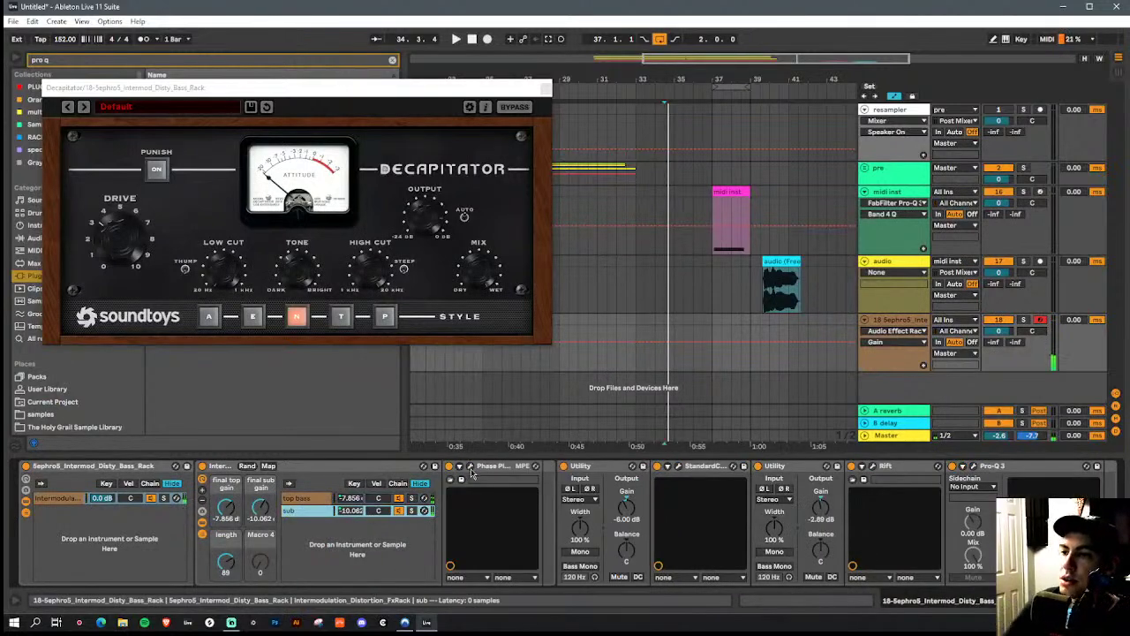
left_click(471, 469)
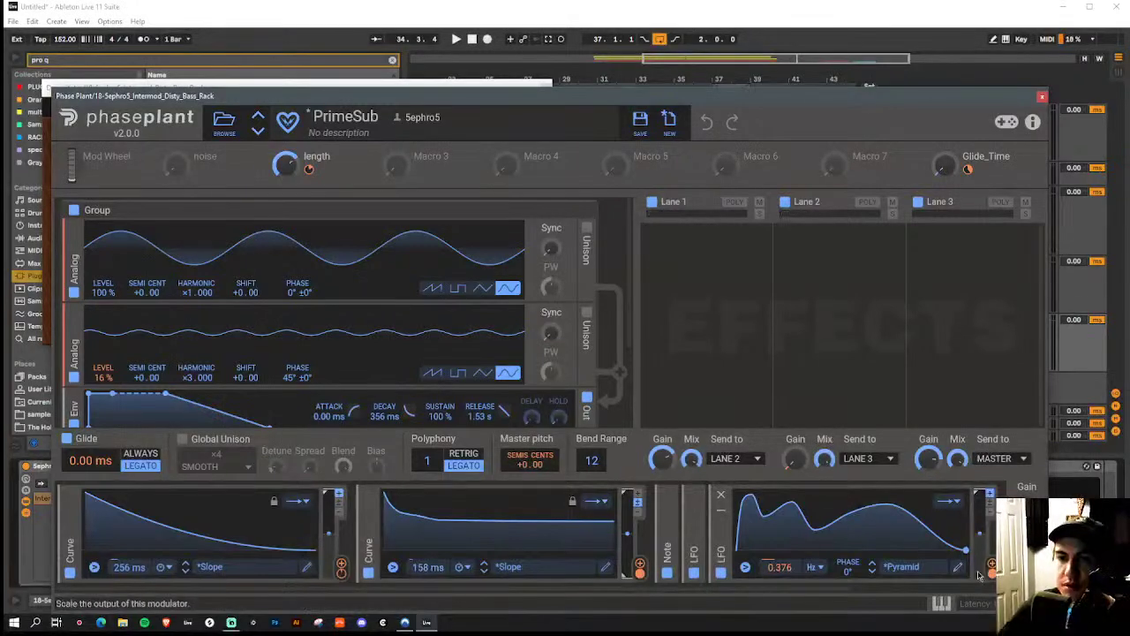
left_click_drag(671, 151, 516, 101)
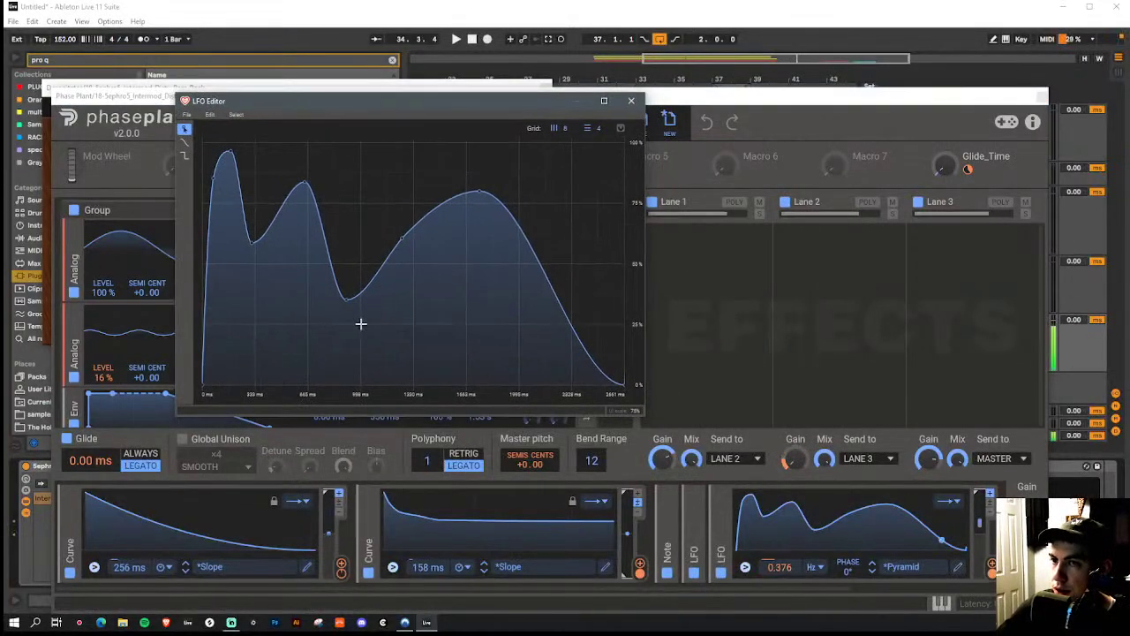
double_click(252, 241)
double_click(346, 298)
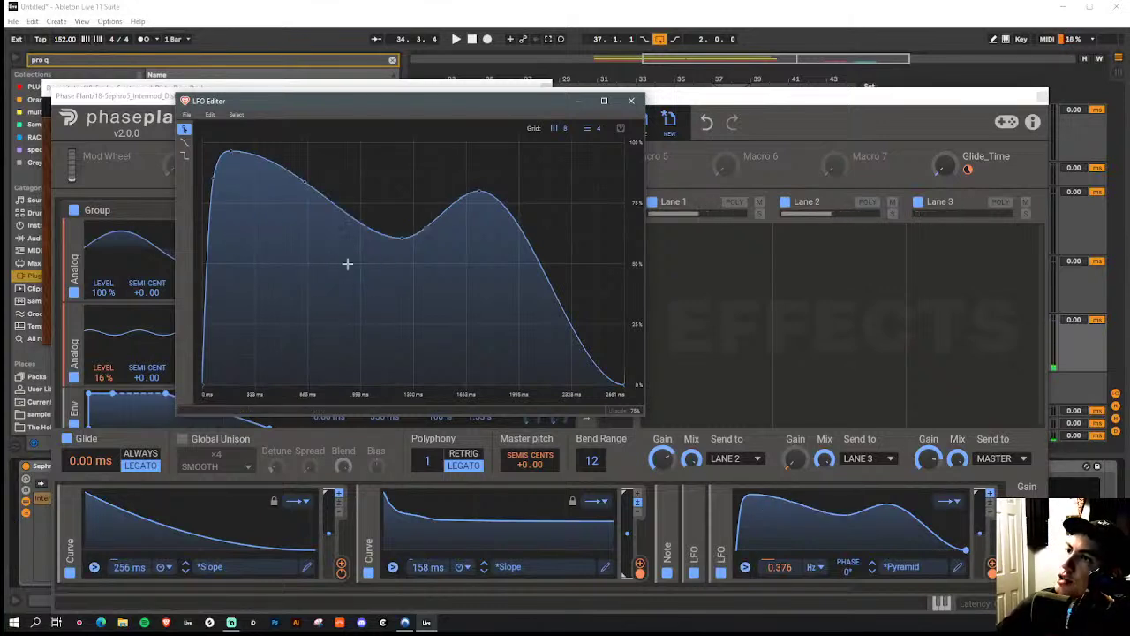
double_click(303, 183)
double_click(406, 239)
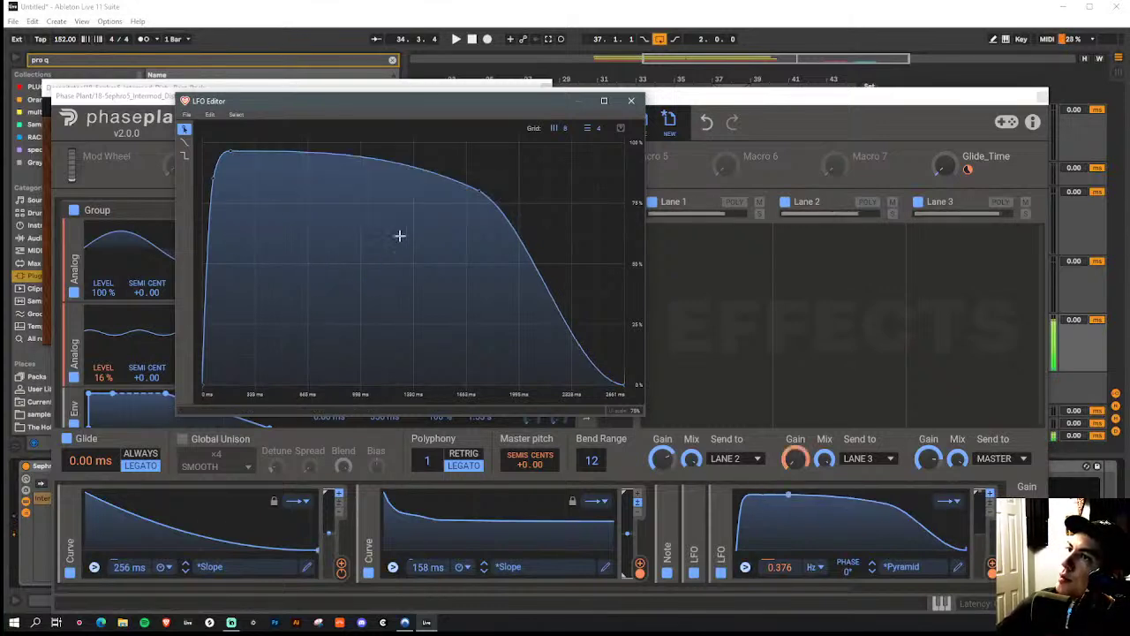
Reshape the LFO curve with a low start, a sharp early peak, a mid dip near 50% and a rise to about 85%
left_click_drag(214, 176, 232, 158)
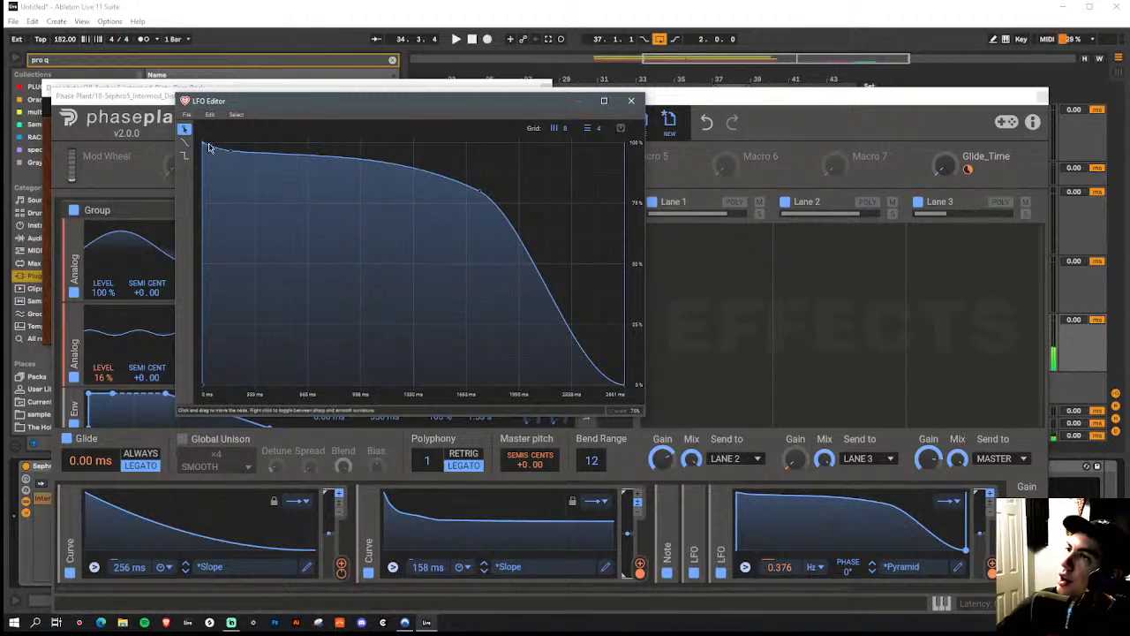
left_click_drag(480, 190, 406, 181)
left_click_drag(203, 143, 188, 350)
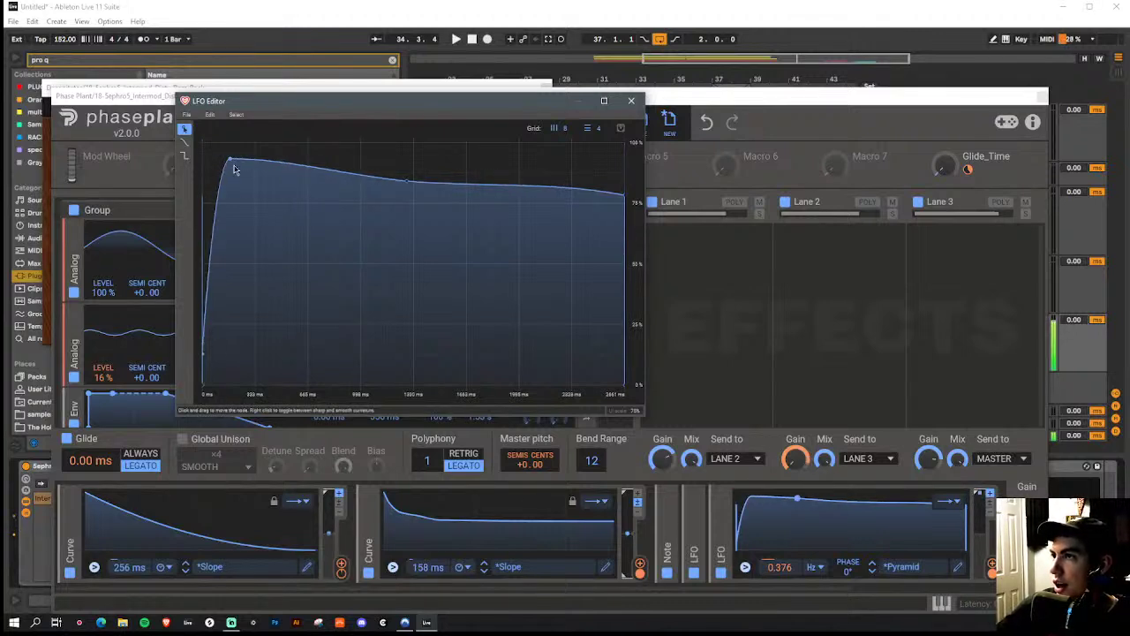
mouse_move(231, 161)
left_mouse_down()
mouse_move(253, 157)
mouse_move(225, 153)
left_mouse_up()
left_click_drag(407, 181, 330, 258)
left_click_drag(400, 257, 391, 220)
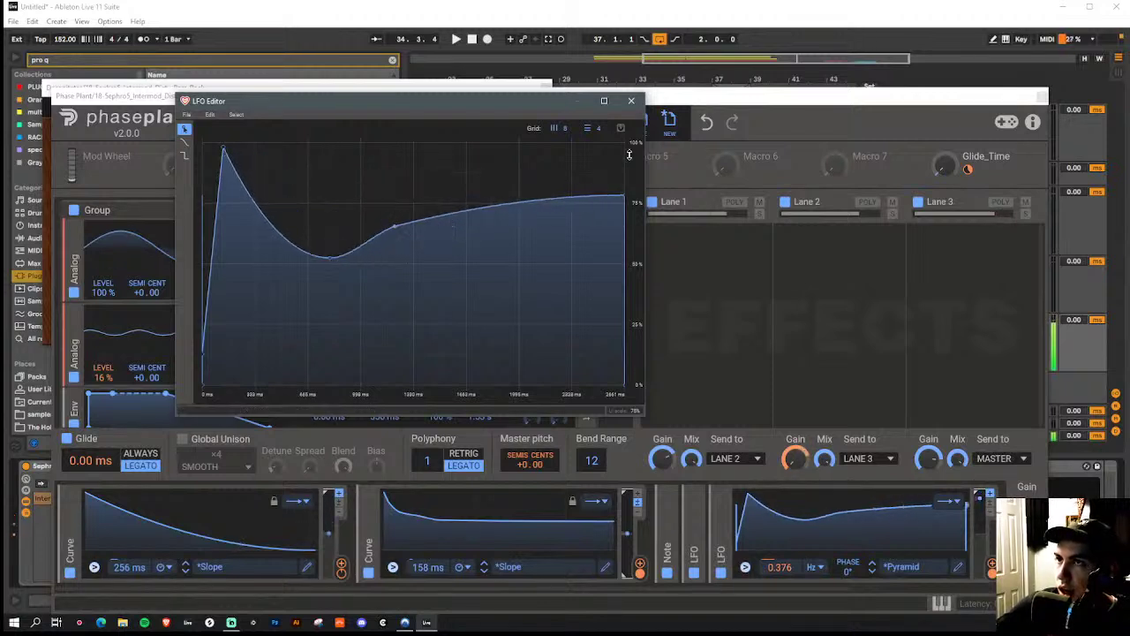
mouse_move(624, 195)
left_mouse_down()
mouse_move(622, 163)
mouse_move(623, 178)
left_mouse_up()
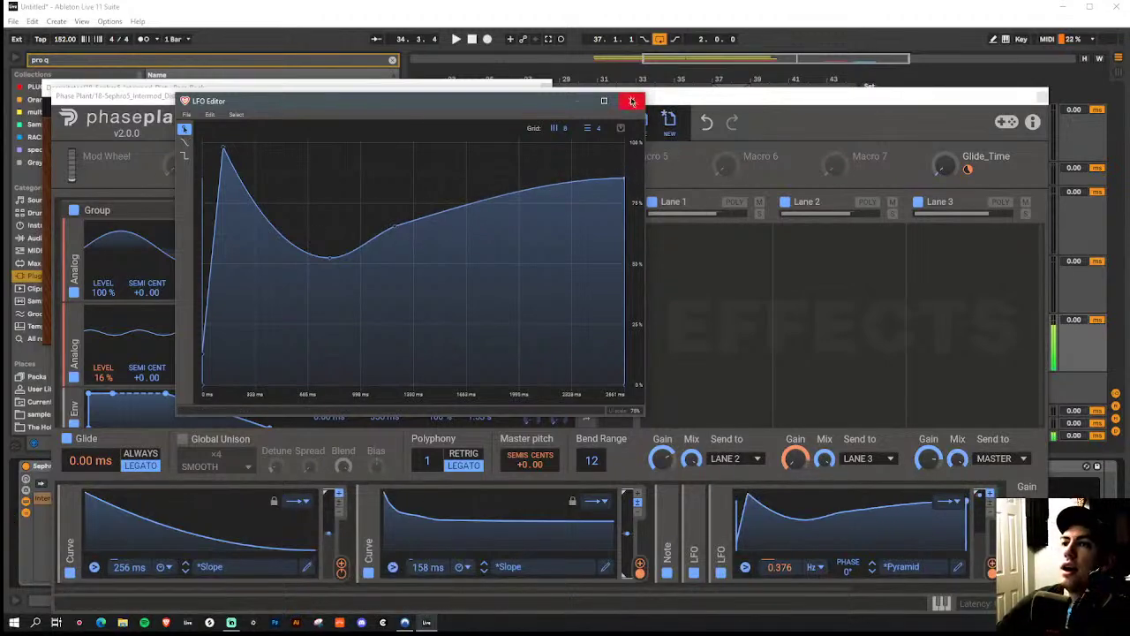
Sketch freehand peaks and dips over the LFO curve's second half and redraw the ramp at its start
left_click(184, 142)
left_click_drag(403, 315, 416, 369)
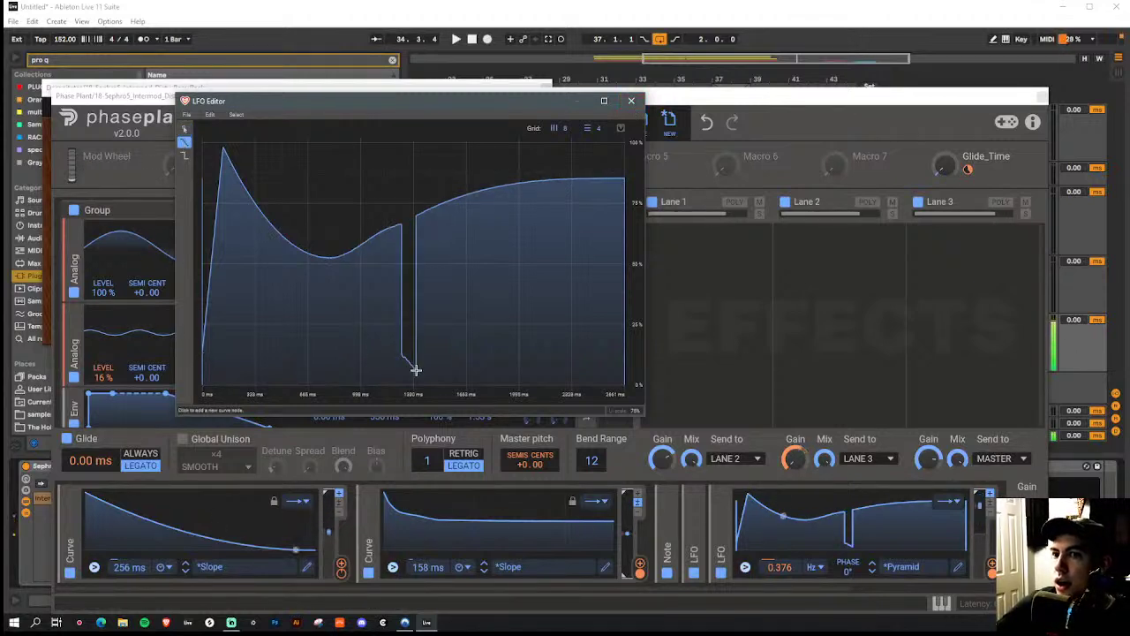
mouse_move(416, 369)
left_mouse_down()
mouse_move(517, 391)
mouse_move(580, 348)
mouse_move(557, 167)
mouse_move(621, 309)
mouse_move(624, 380)
mouse_move(603, 233)
mouse_move(530, 298)
mouse_move(396, 228)
mouse_move(588, 259)
mouse_move(625, 196)
left_mouse_up()
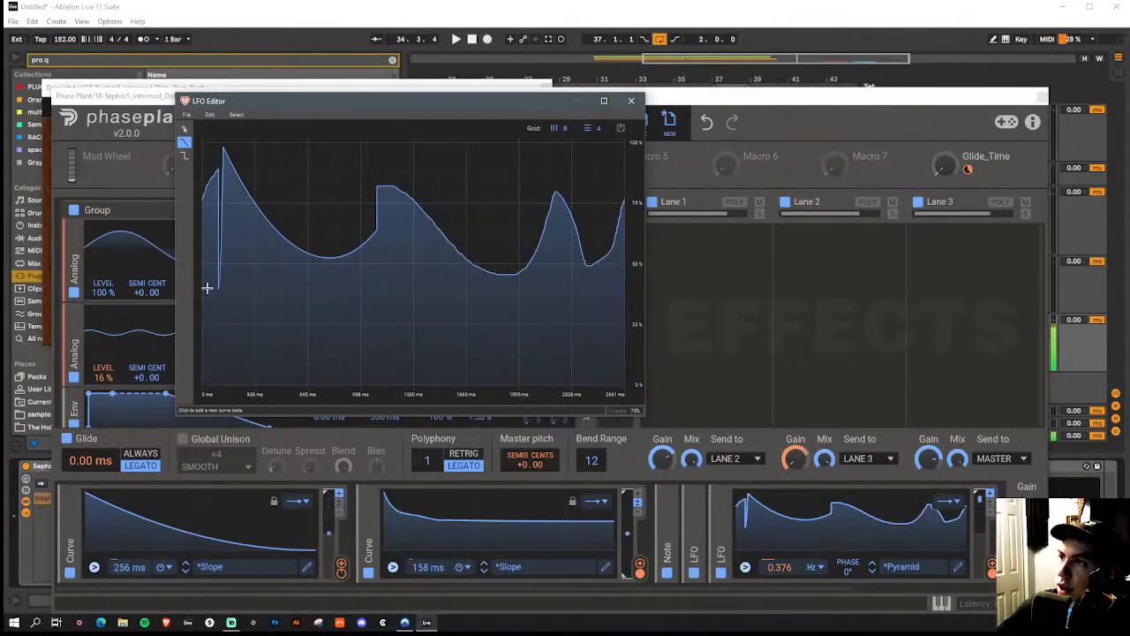
left_click_drag(217, 288, 176, 343)
mouse_move(219, 215)
left_mouse_down()
mouse_move(202, 227)
mouse_move(226, 188)
left_mouse_up()
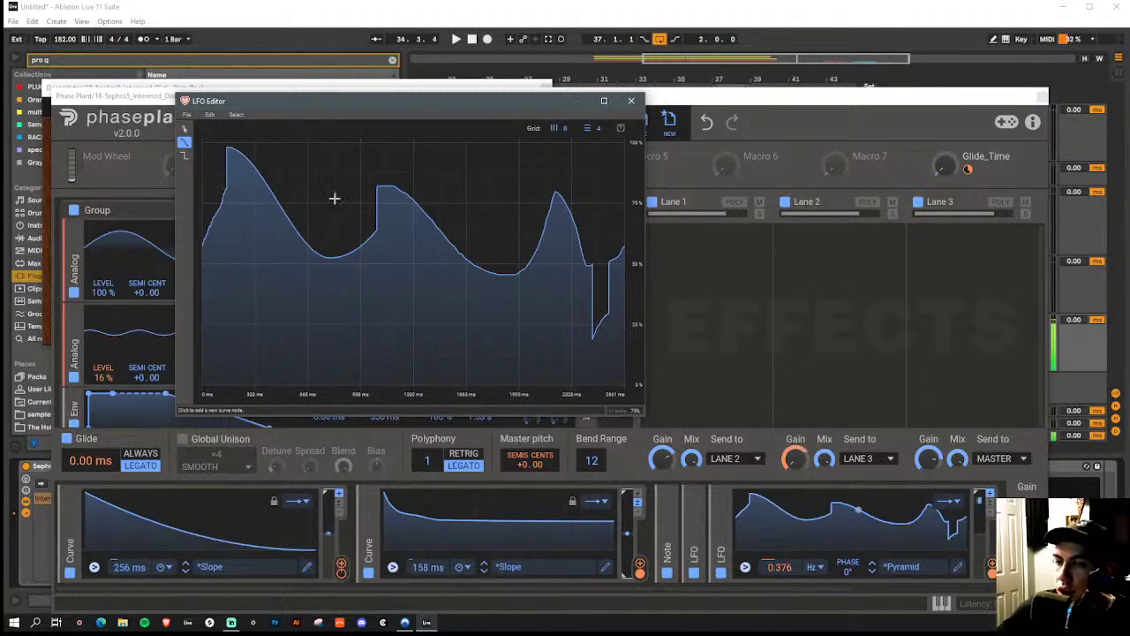
Redraw the LFO's second half as a plateau around 75%, lower its start, raise the peak to 100% and close the plug-in windows
mouse_move(348, 244)
left_mouse_down()
mouse_move(463, 201)
mouse_move(645, 190)
left_mouse_up()
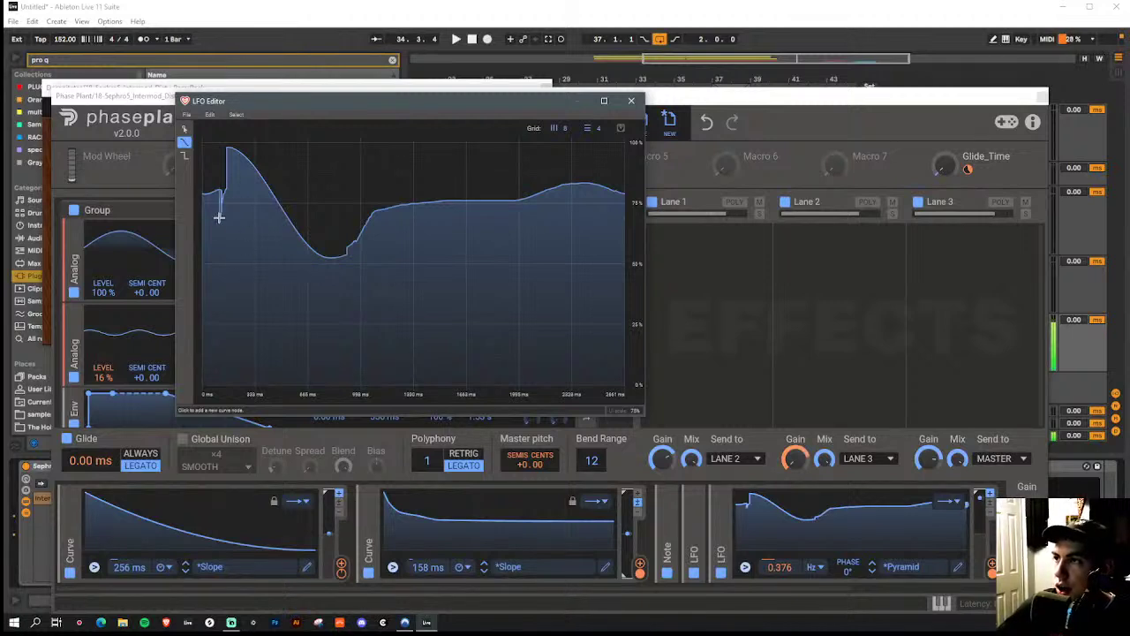
left_click_drag(220, 207, 151, 312)
left_click_drag(564, 185, 627, 173)
left_click(185, 130)
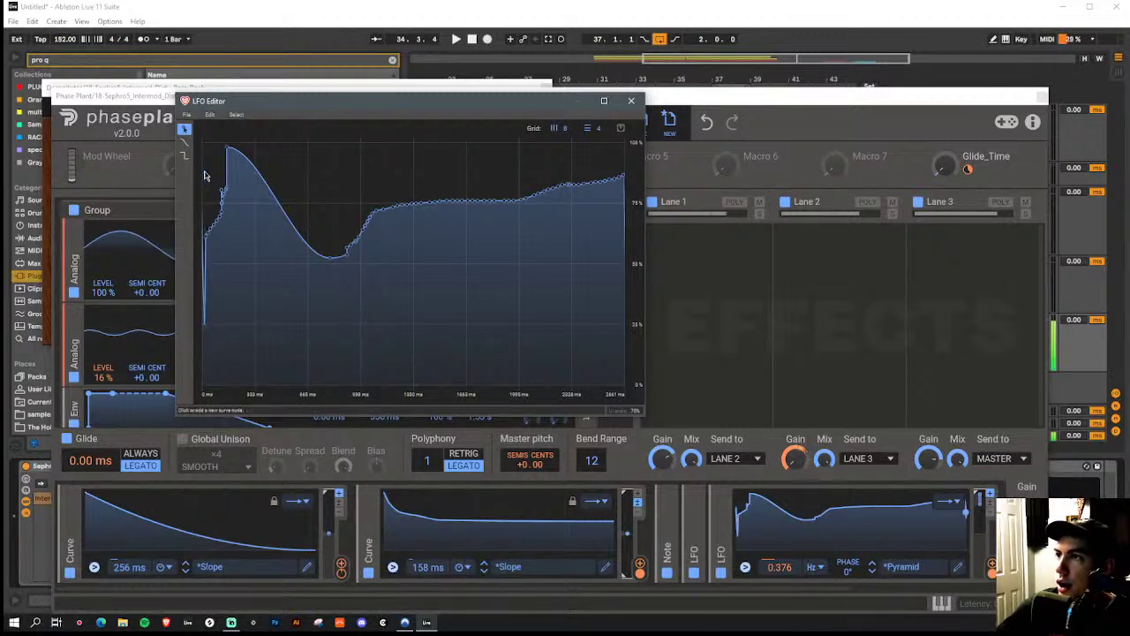
left_click_drag(228, 148, 246, 141)
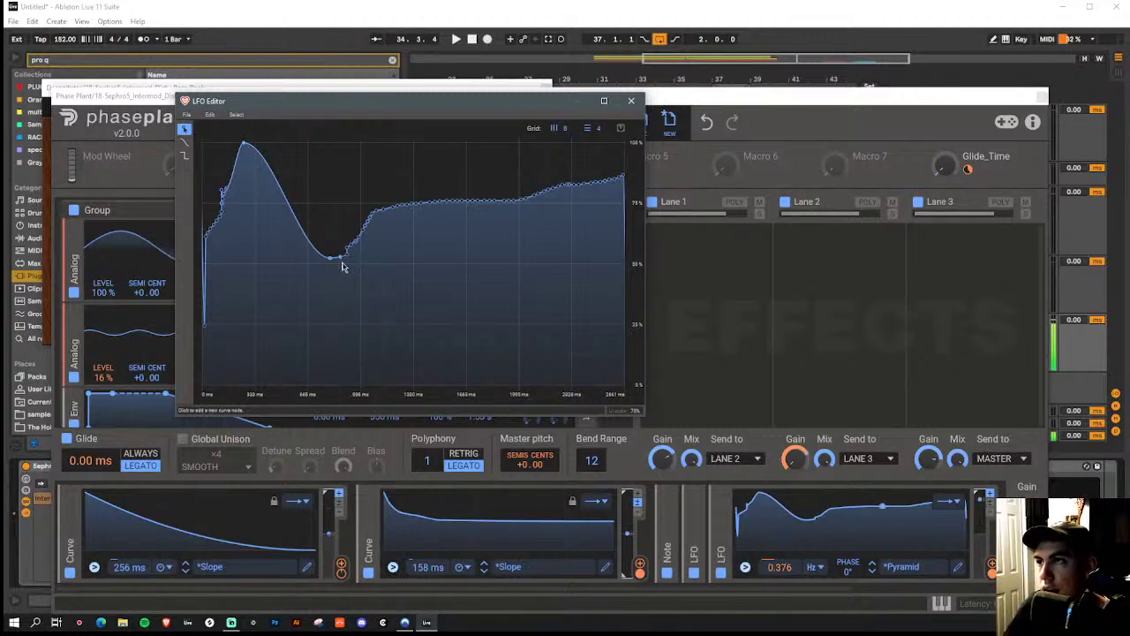
left_click(631, 100)
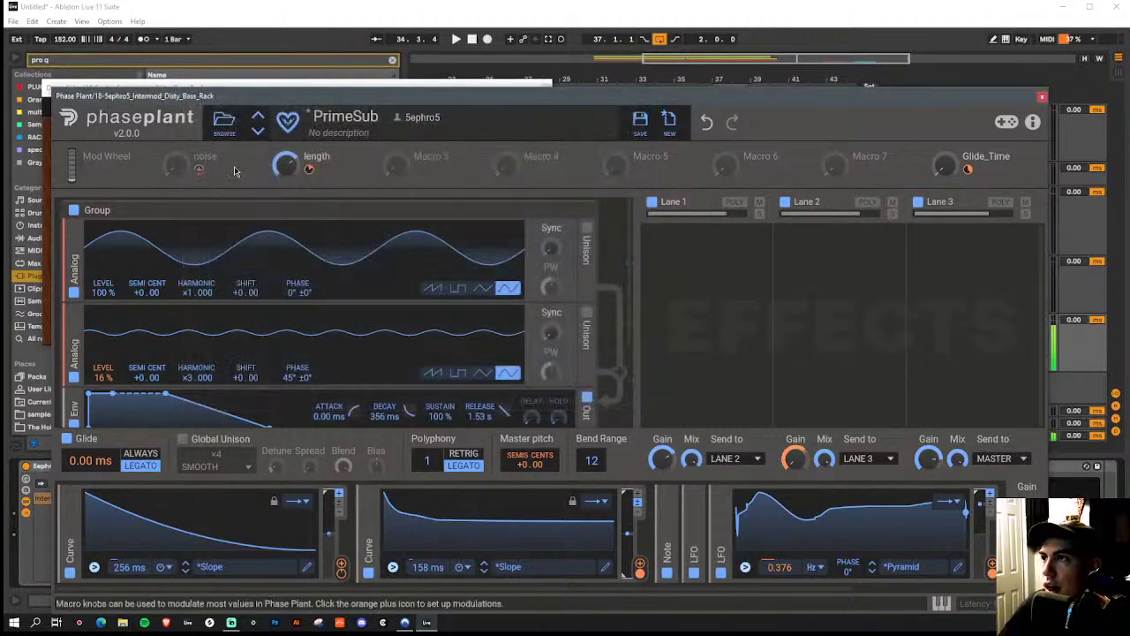
left_click(1042, 97)
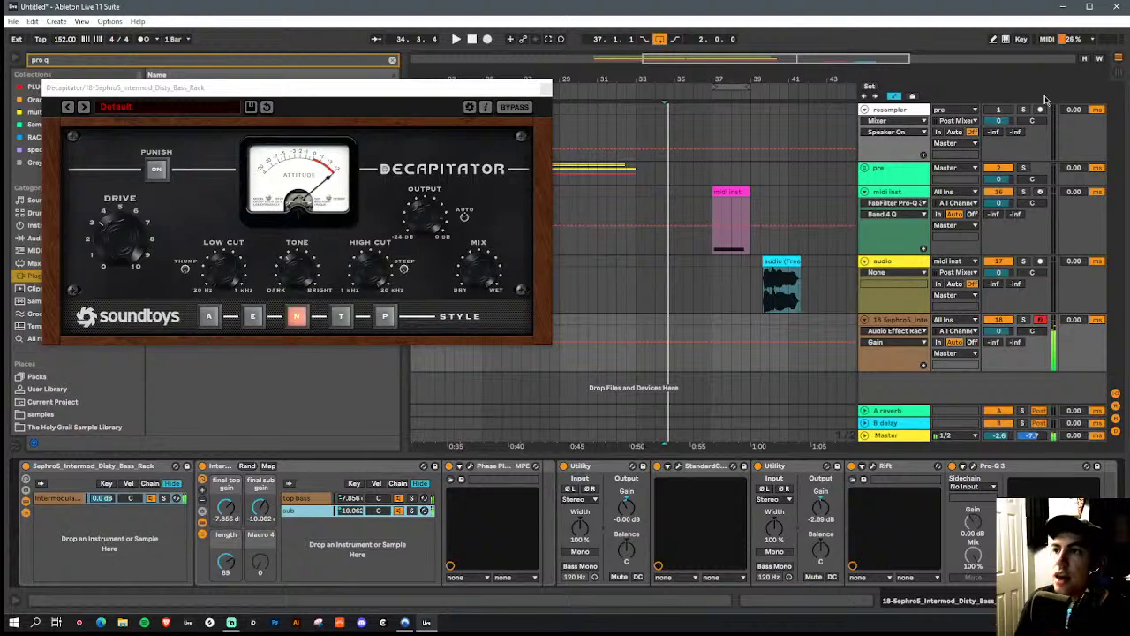
left_click(543, 88)
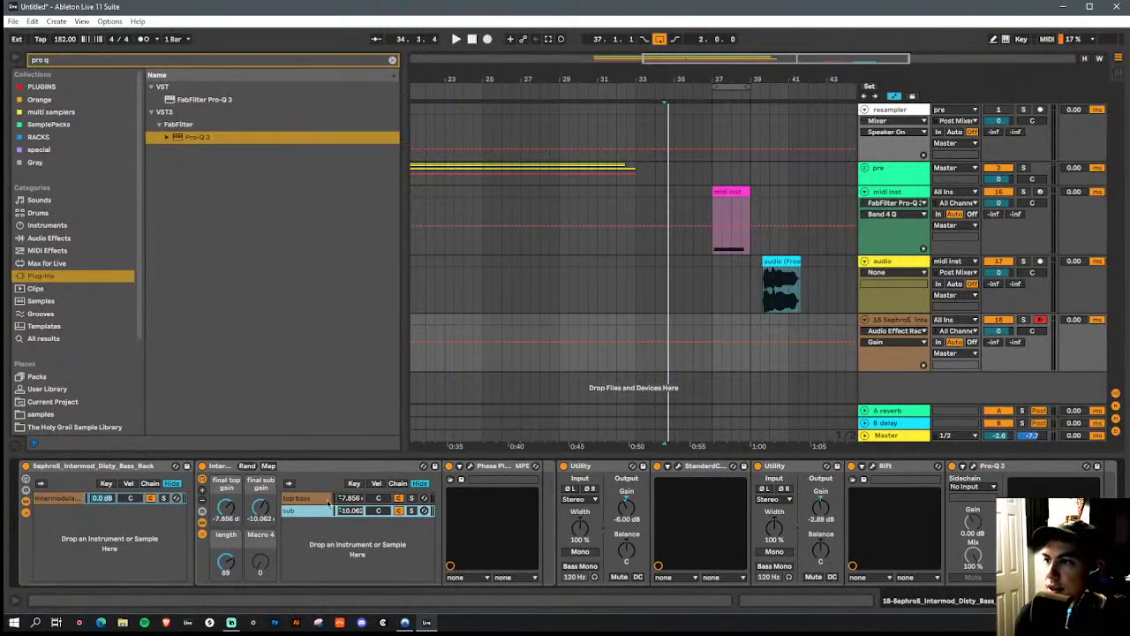
Open the noise chain in the top bass rack and activate it
left_click(298, 510)
scroll(512, 521, "right", 5)
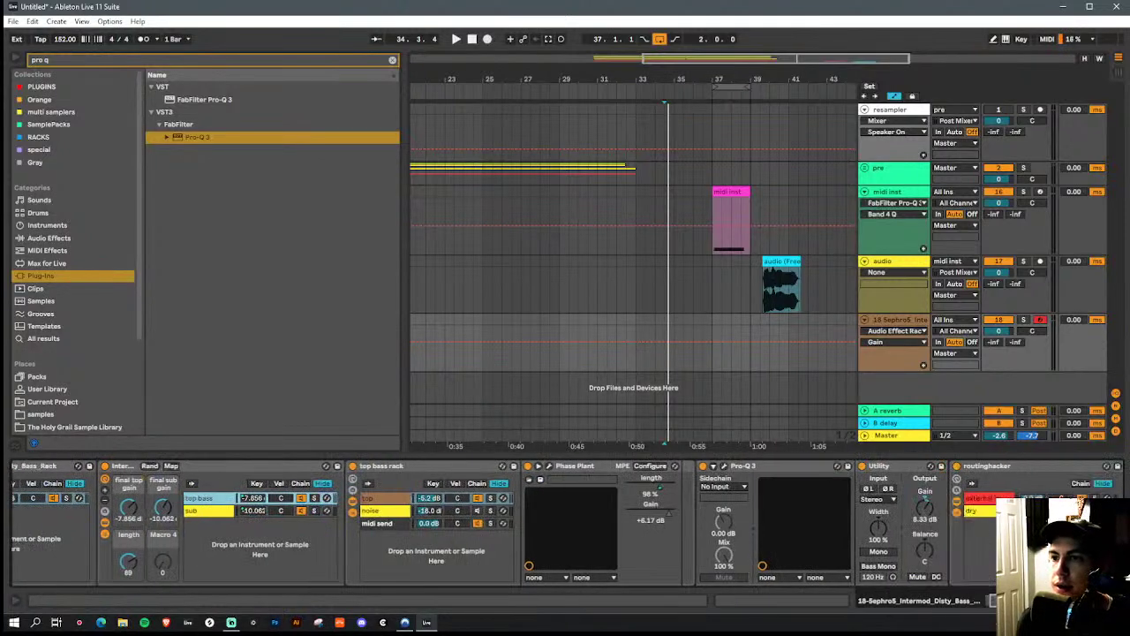
scroll(512, 520, "left", 2)
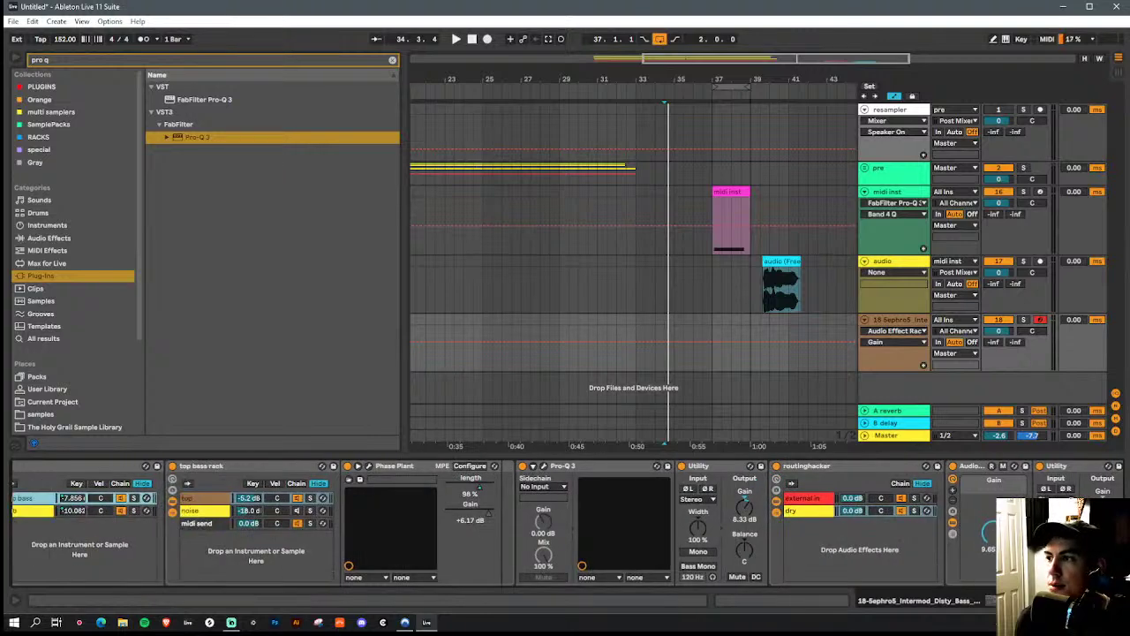
scroll(512, 521, "right", 1)
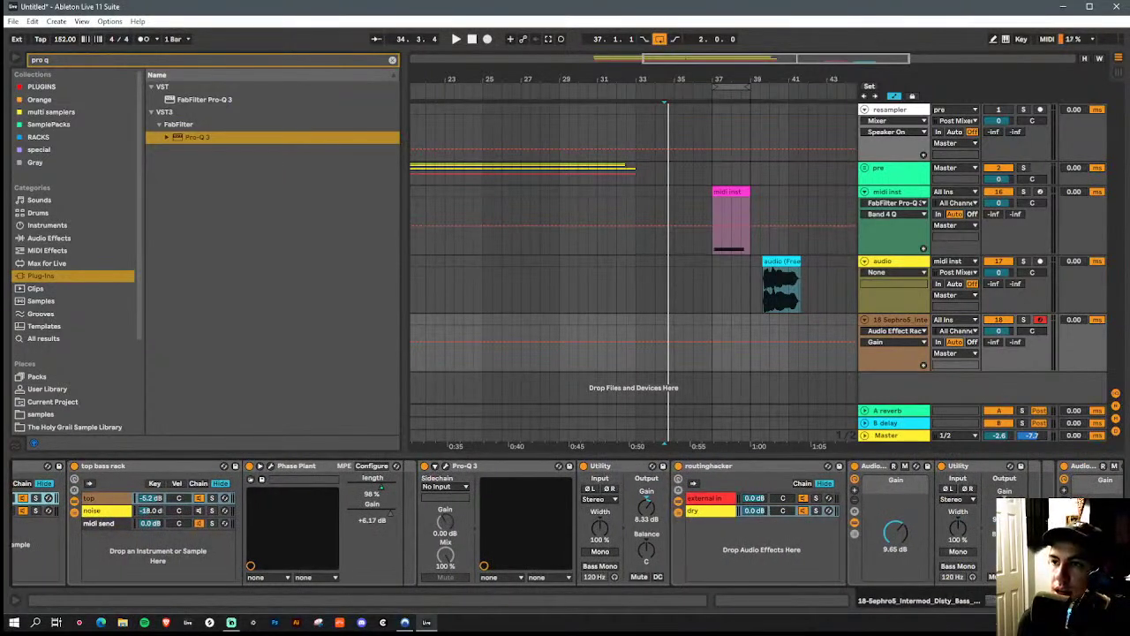
left_click(95, 512)
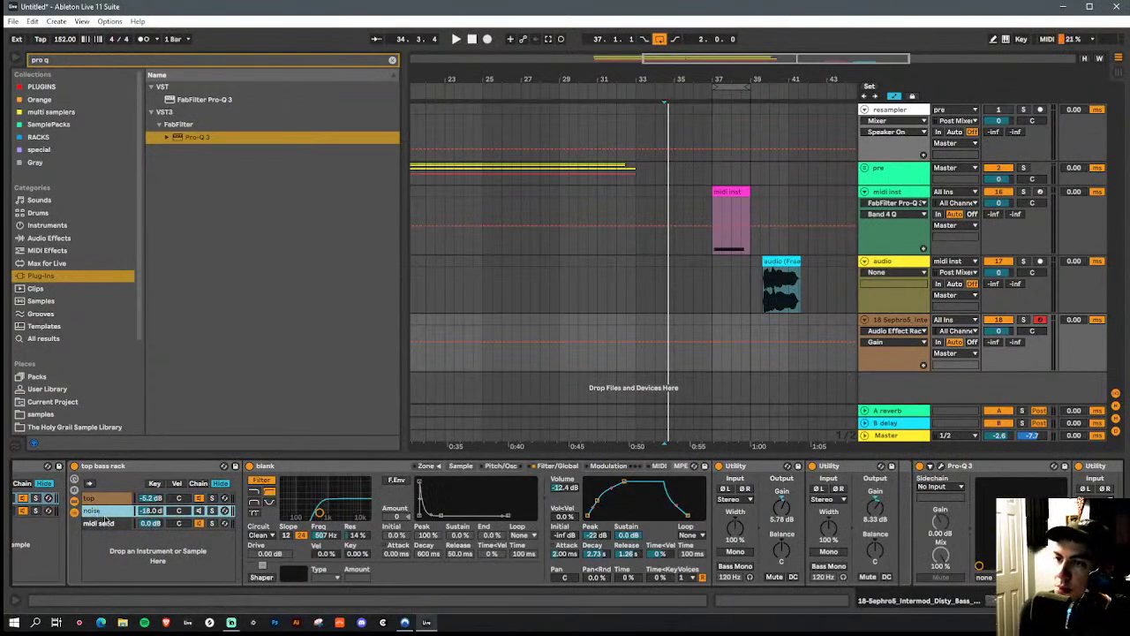
left_click(203, 512)
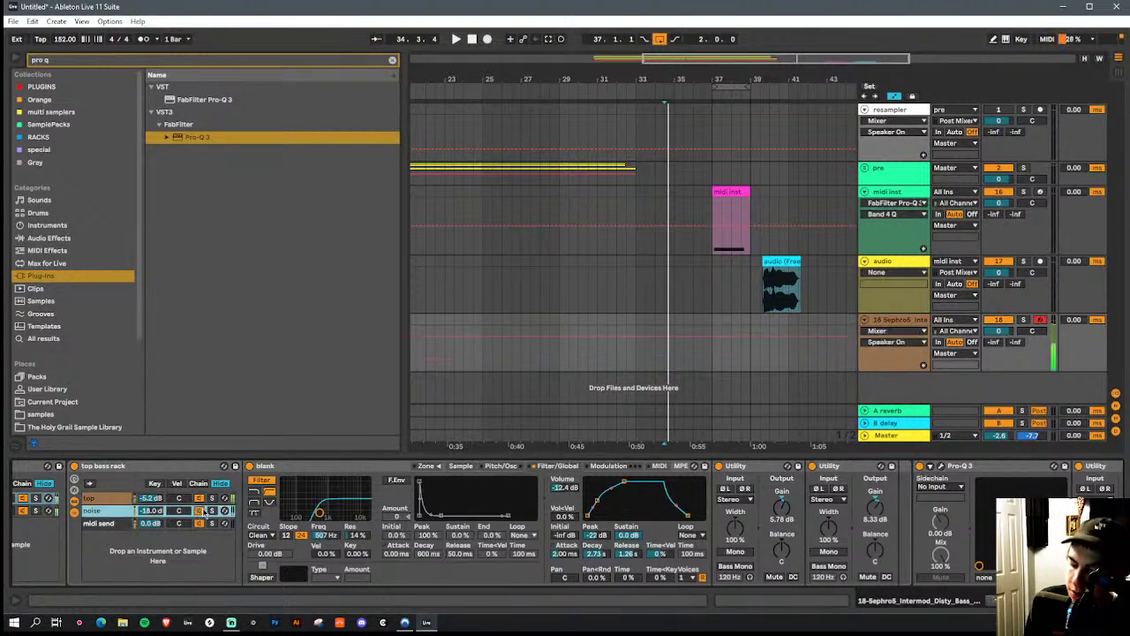
Set the noise chain's volume to -7.7 dB, its sampler release to 5.92 s and its two Utility gains to 6.67 dB and 6.11 dB
left_click_drag(150, 511, 150, 490)
left_click_drag(780, 522, 790, 505)
left_click_drag(874, 516, 875, 508)
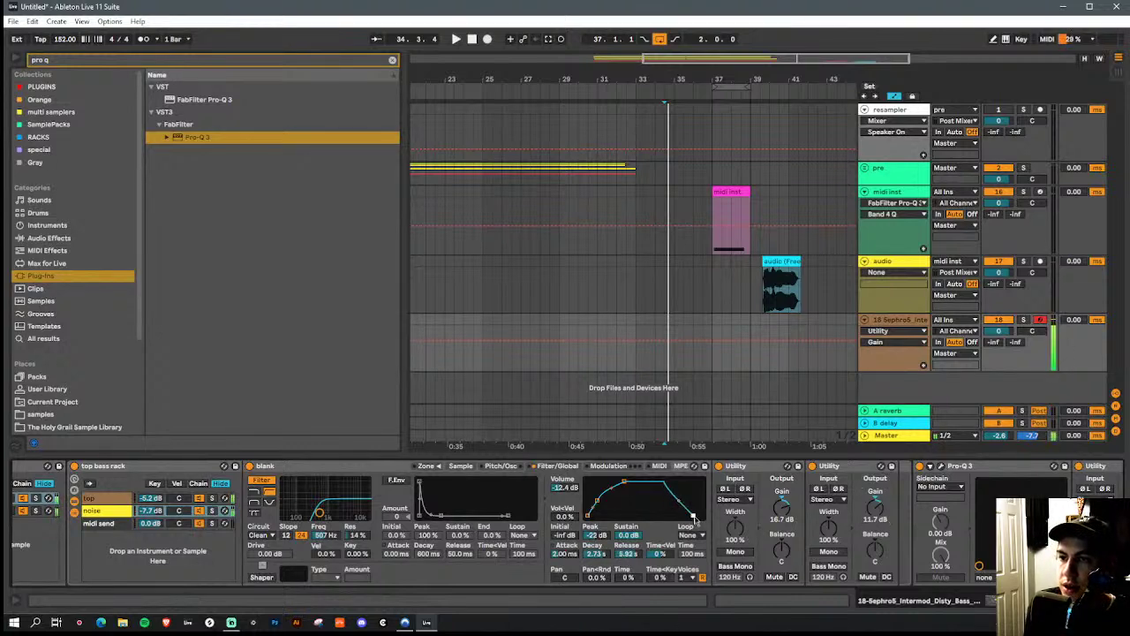
left_click_drag(795, 520, 789, 512)
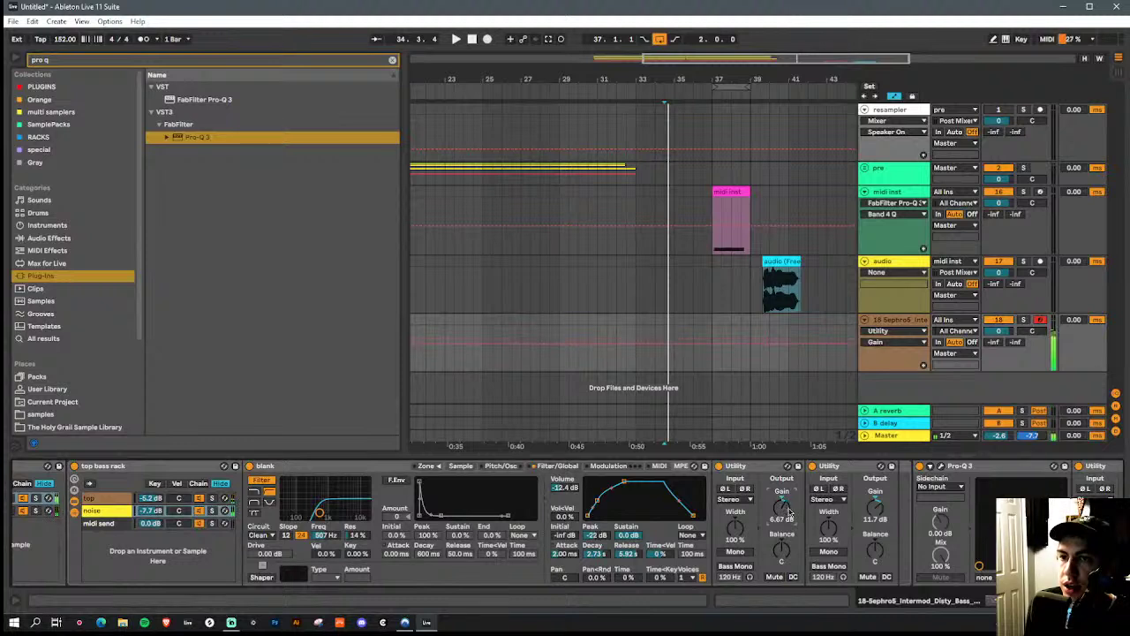
left_click_drag(877, 511, 877, 512)
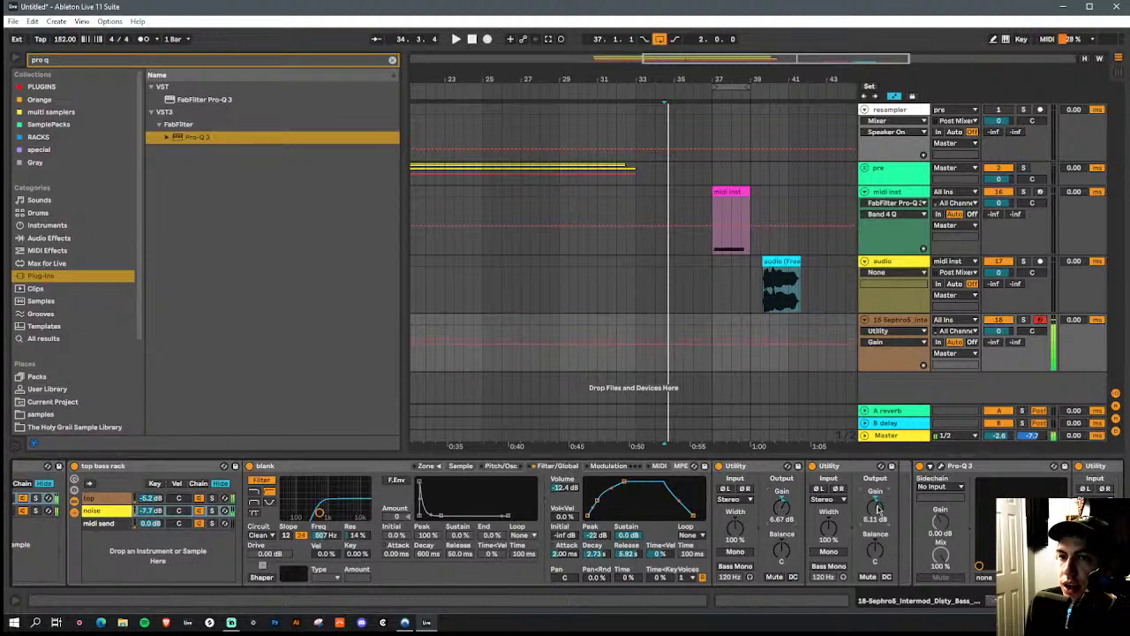
Curve the noise sampler's volume release more steeply and raise its high-pass filter to 1.78 kHz with 0.0 % resonance
left_click_drag(682, 502, 685, 511)
mouse_move(320, 512)
left_mouse_down()
mouse_move(351, 518)
mouse_move(335, 515)
left_mouse_up()
left_click(501, 466)
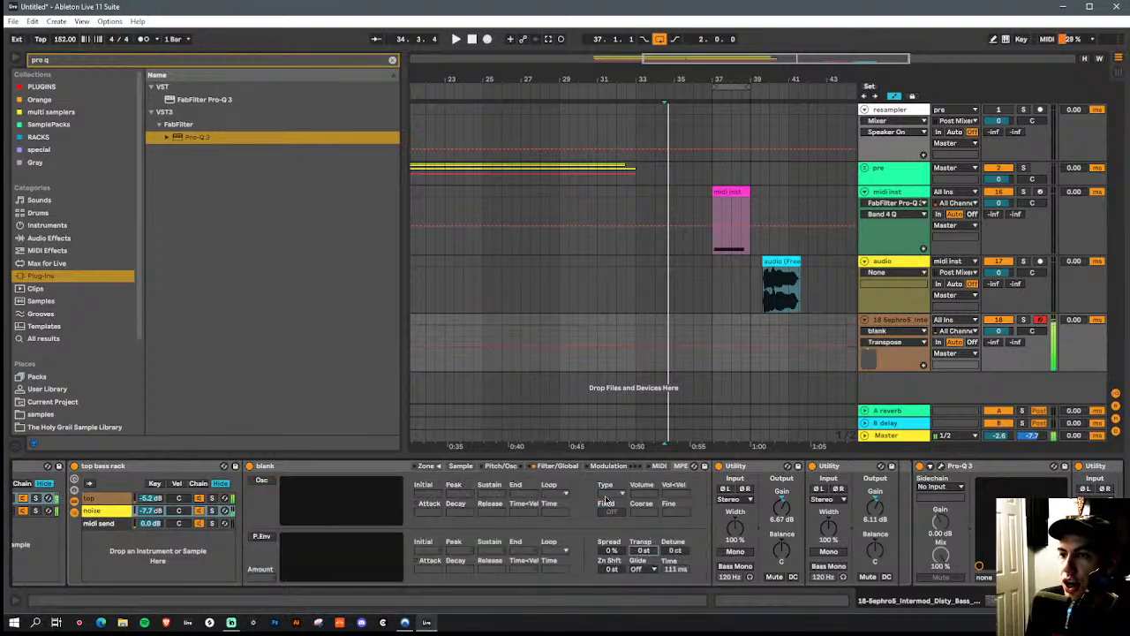
left_click(537, 466)
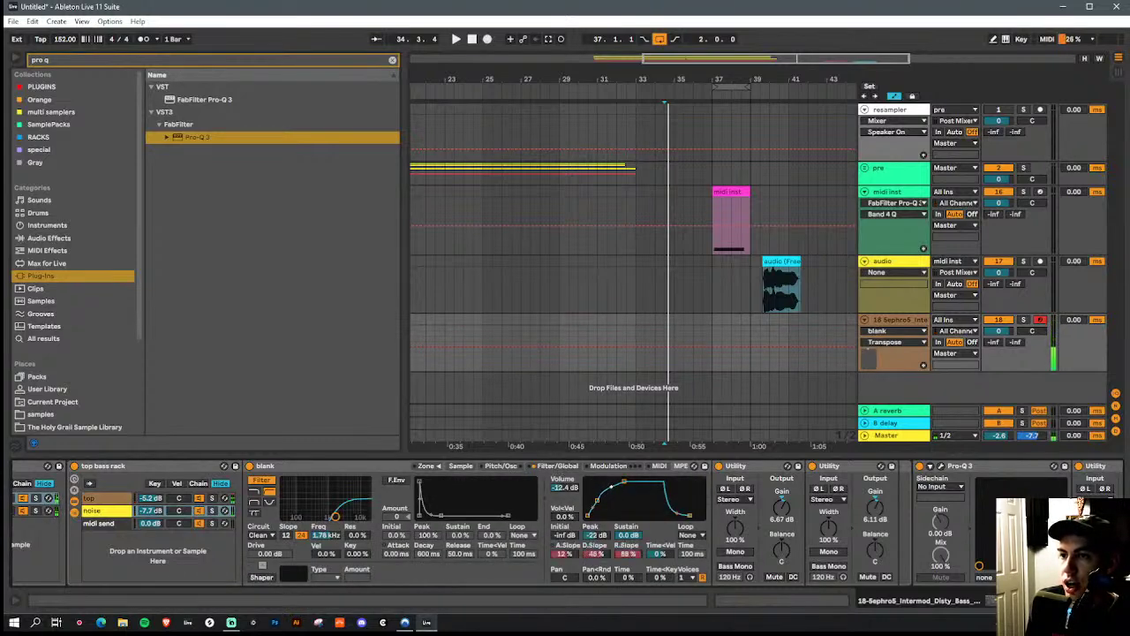
Transpose the noise sampler to -3 st and set the first Utility's gain to 11.7 dB
left_click(511, 467)
left_click_drag(643, 550, 643, 556)
left_click_drag(785, 507, 787, 507)
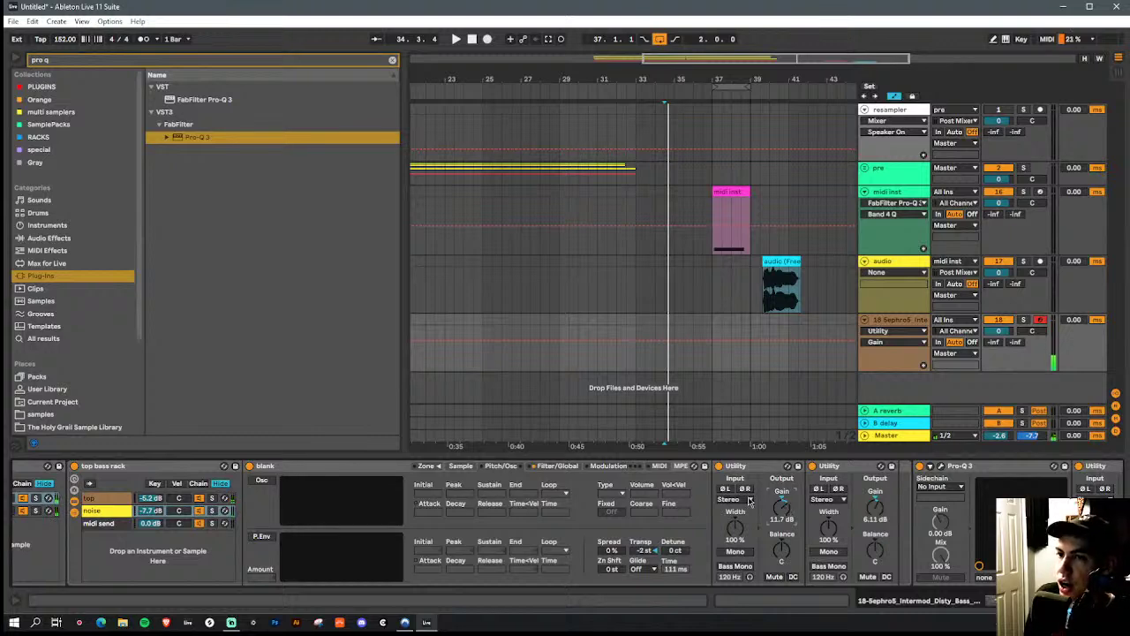
Shape the noise volume envelope with 78.4 ms attack, 0.0 dB peak, -46 dB sustain and 481 ms release, and set the first Utility's gain to 26.1 dB
left_click(556, 465)
left_click_drag(604, 495, 685, 519)
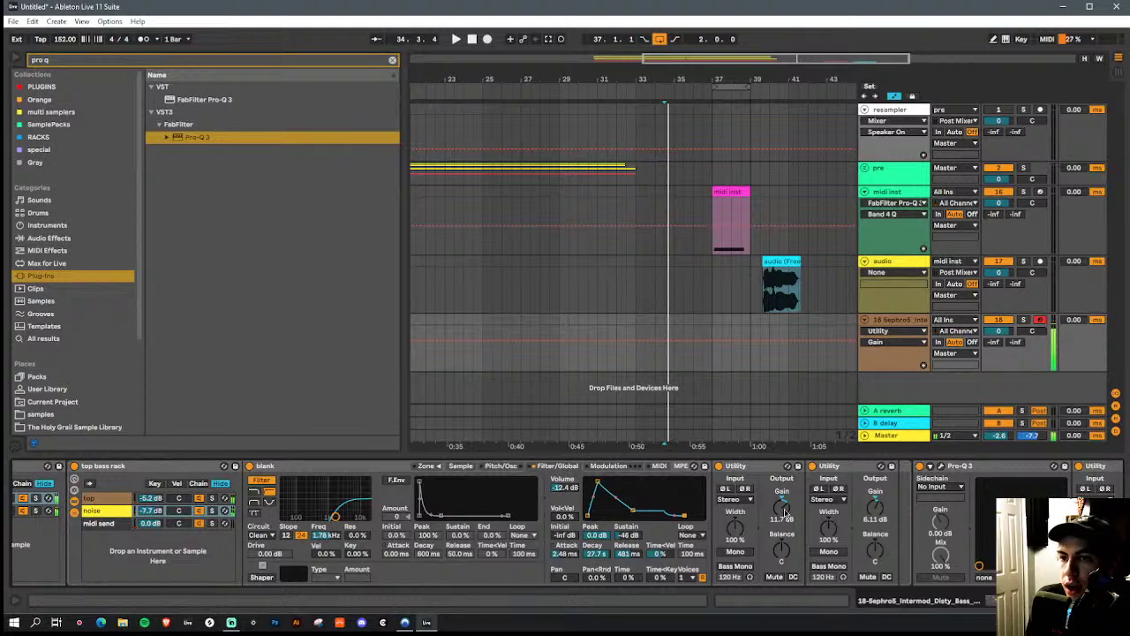
left_click_drag(784, 512, 784, 472)
left_click_drag(592, 483, 608, 481)
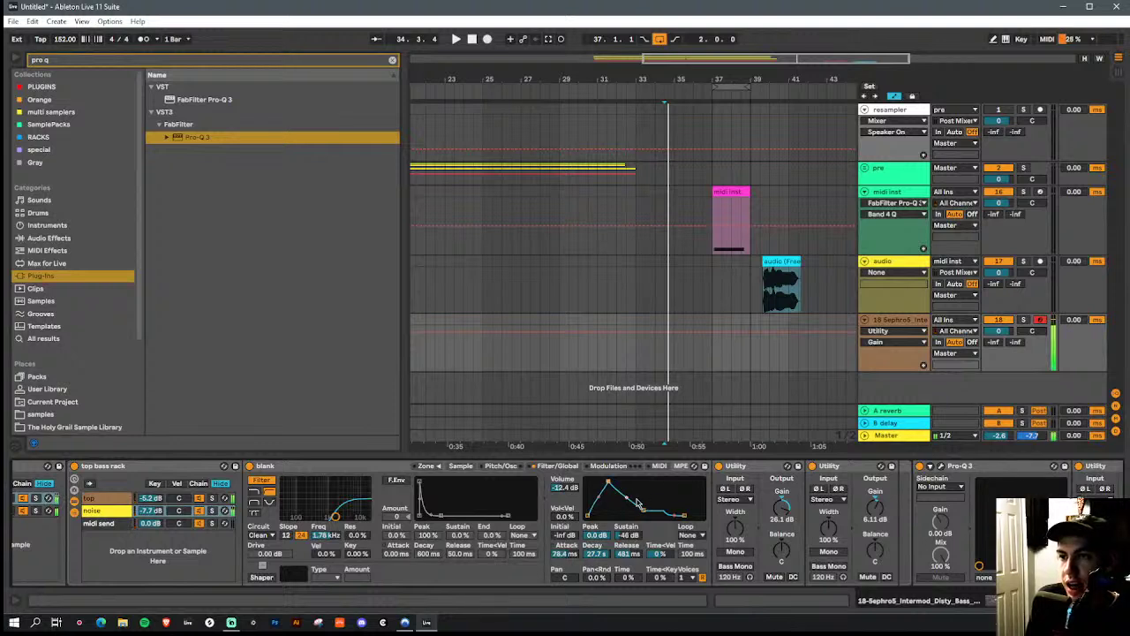
Set the noise chain's two Utility gains to 26.7 dB and 28.3 dB, and adjust the volume envelope's decay curve
mouse_move(875, 510)
left_mouse_down()
mouse_move(875, 481)
mouse_move(877, 520)
left_mouse_up()
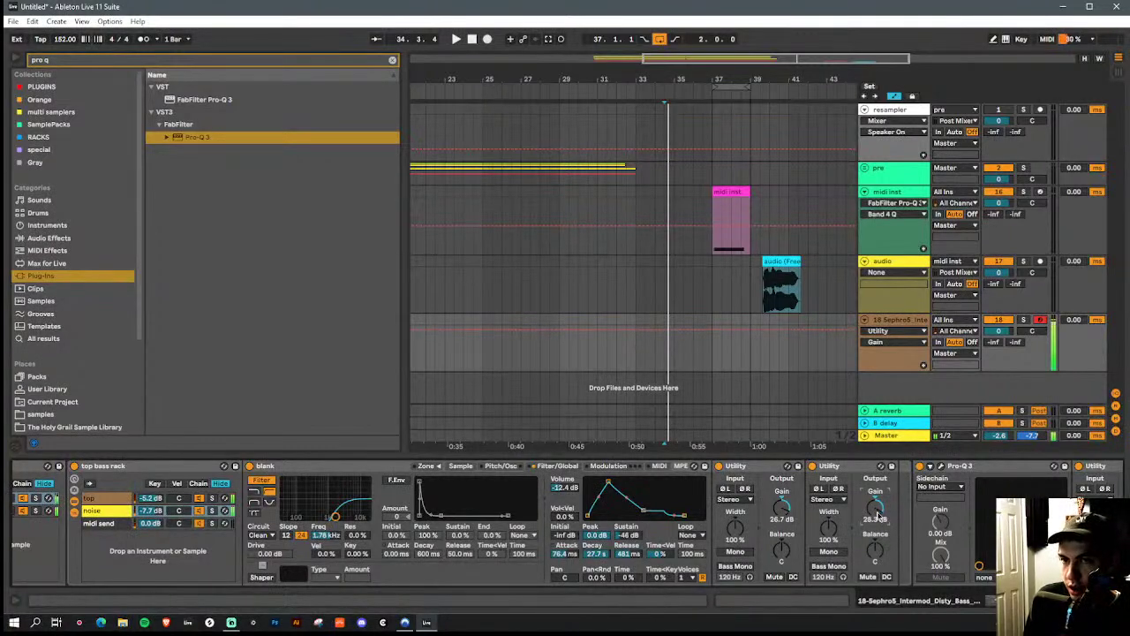
left_click_drag(625, 499, 625, 499)
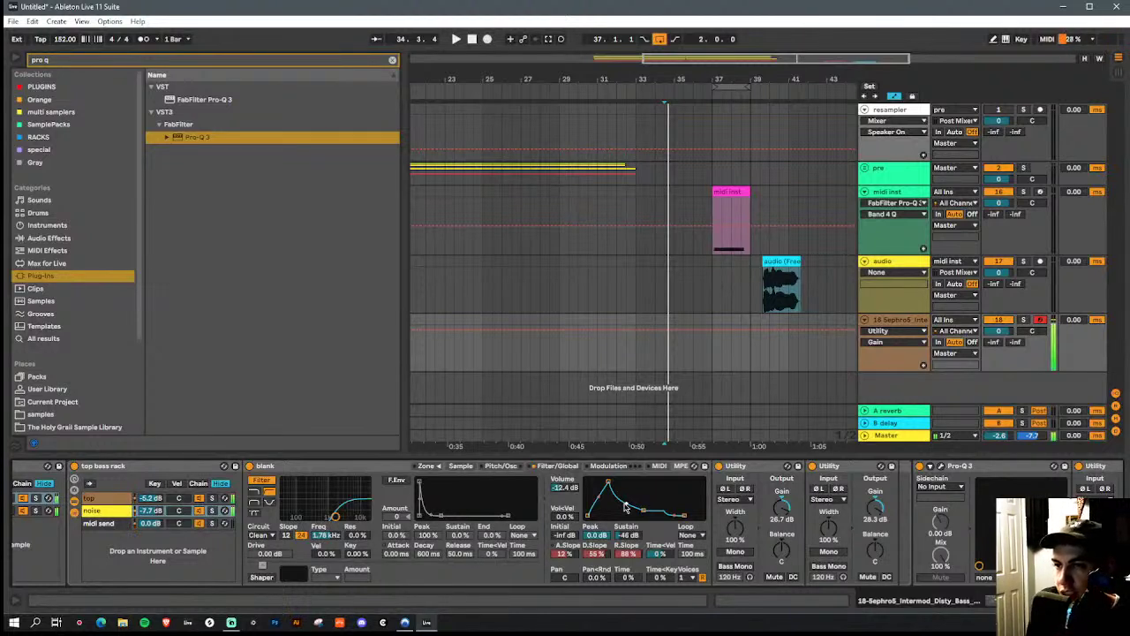
Shape the noise volume envelope with 61.7 ms attack, -9.2 dB peak, 60.0 s decay, -49 dB sustain and 2.25 s release
left_click_drag(607, 482, 645, 514)
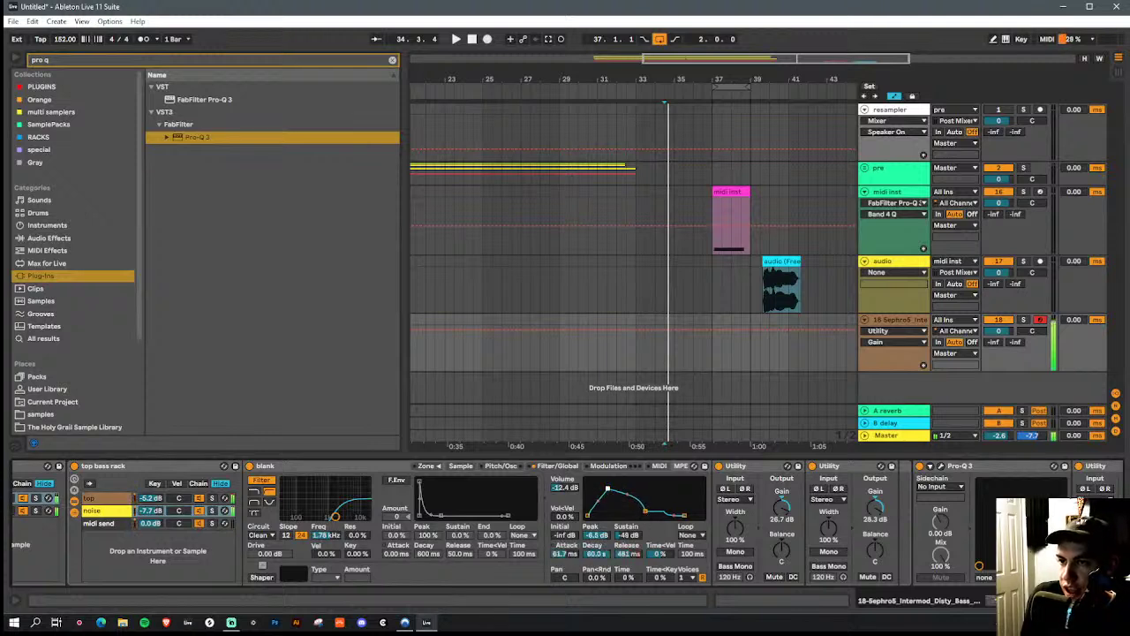
left_click_drag(609, 490, 607, 489)
left_click_drag(674, 511, 688, 516)
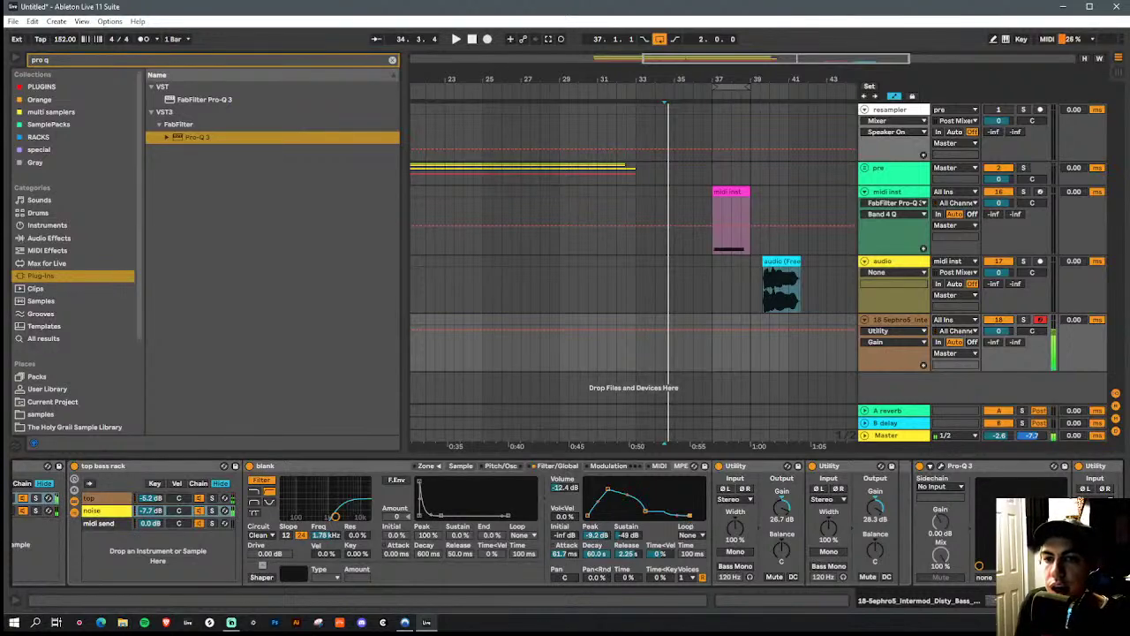
Move the external in chain below the dry chain in the routinghacker rack, and collapse the rack
left_click_drag(1013, 602, 1048, 603)
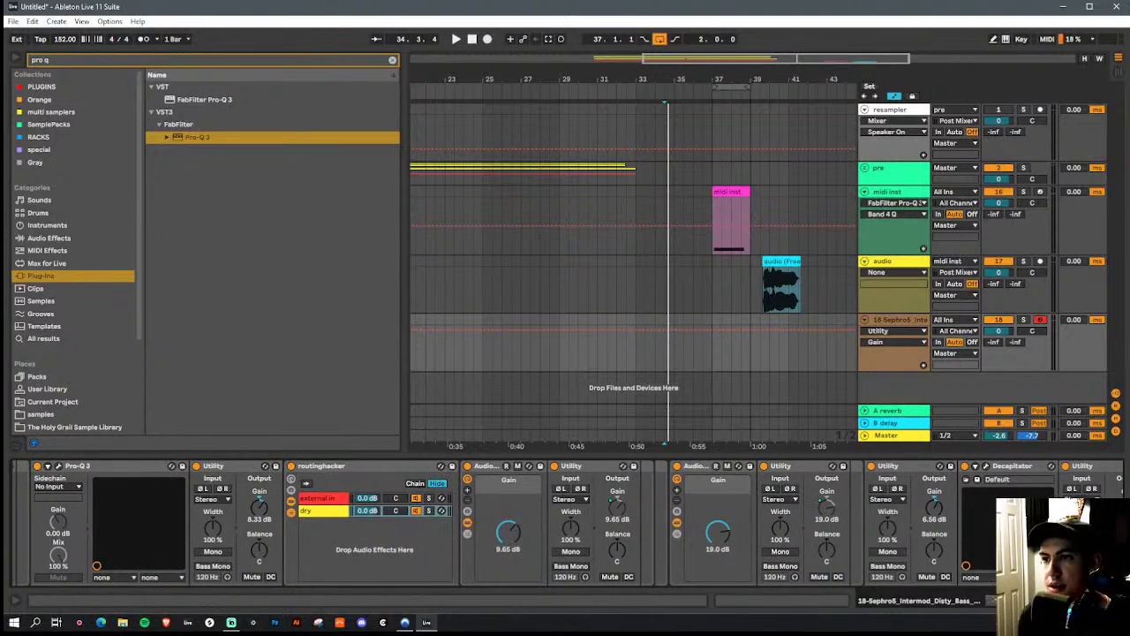
left_click(320, 500)
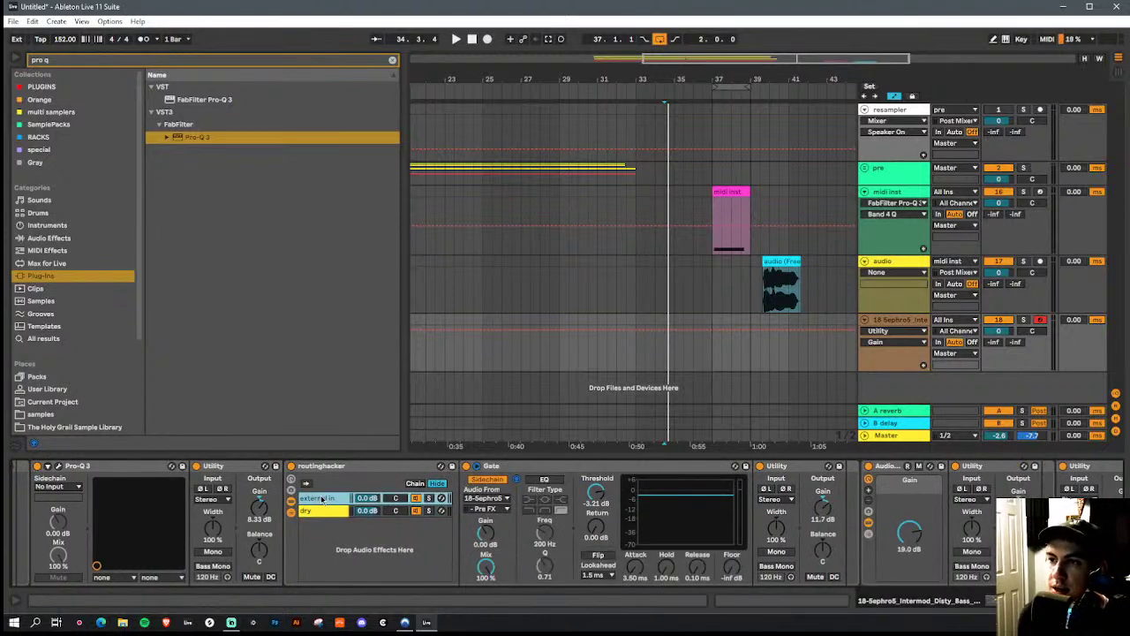
left_click(329, 530)
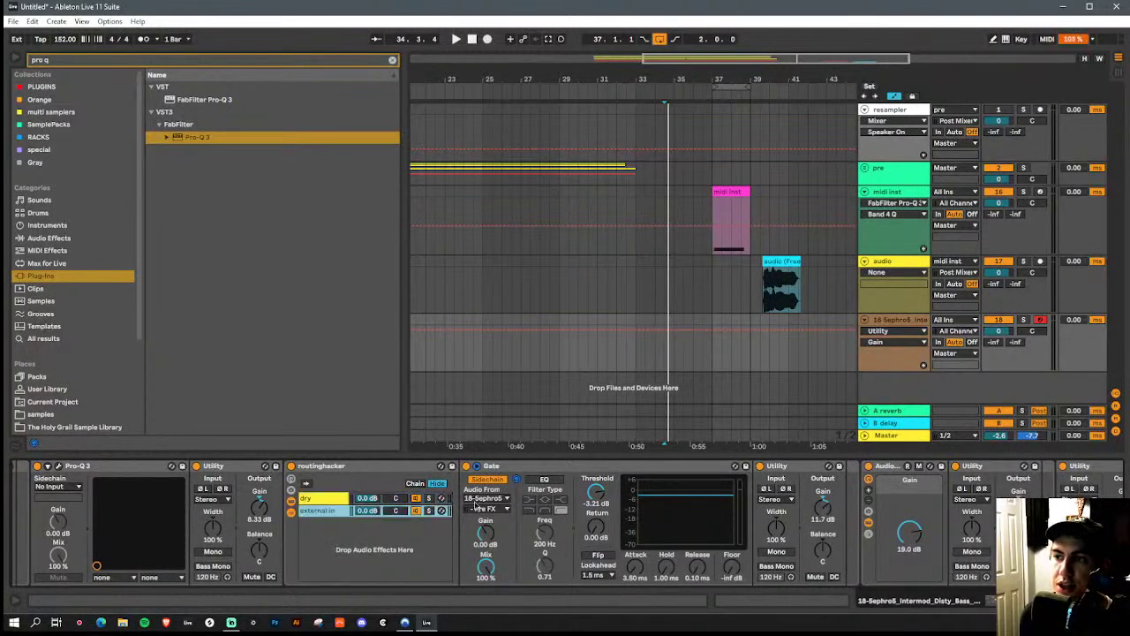
key("Down")
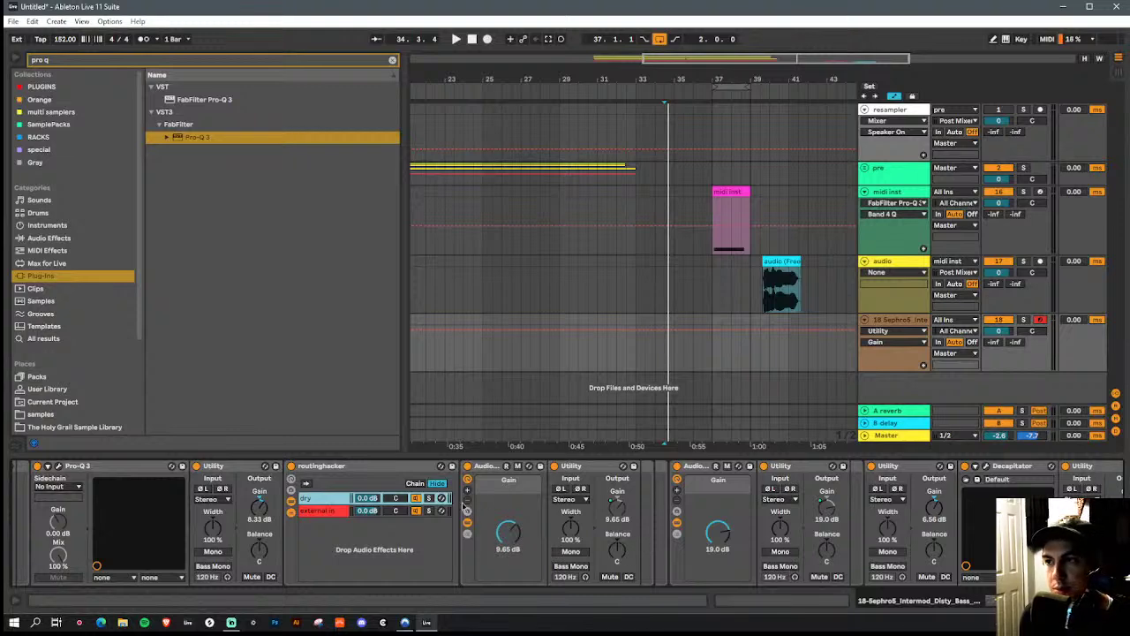
key("Up")
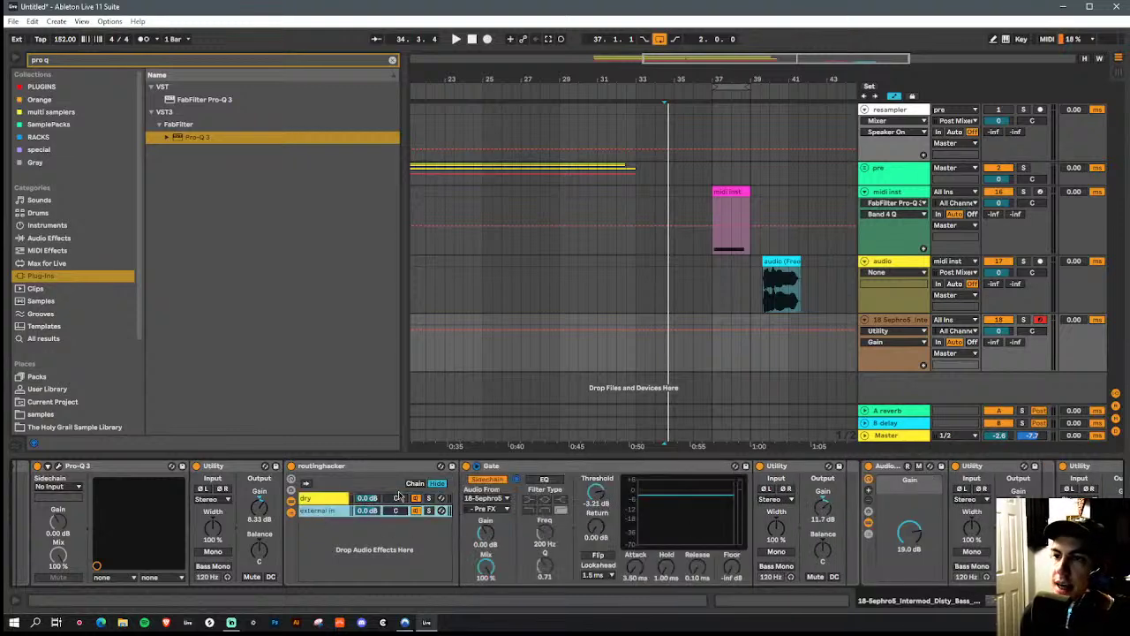
double_click(342, 465)
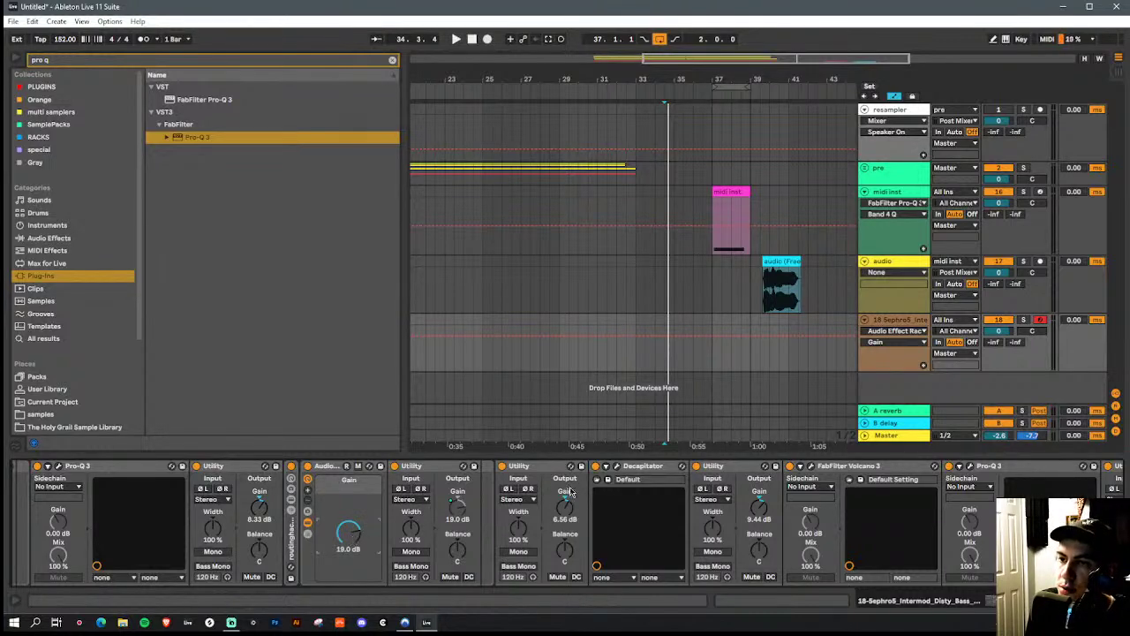
left_click(570, 540)
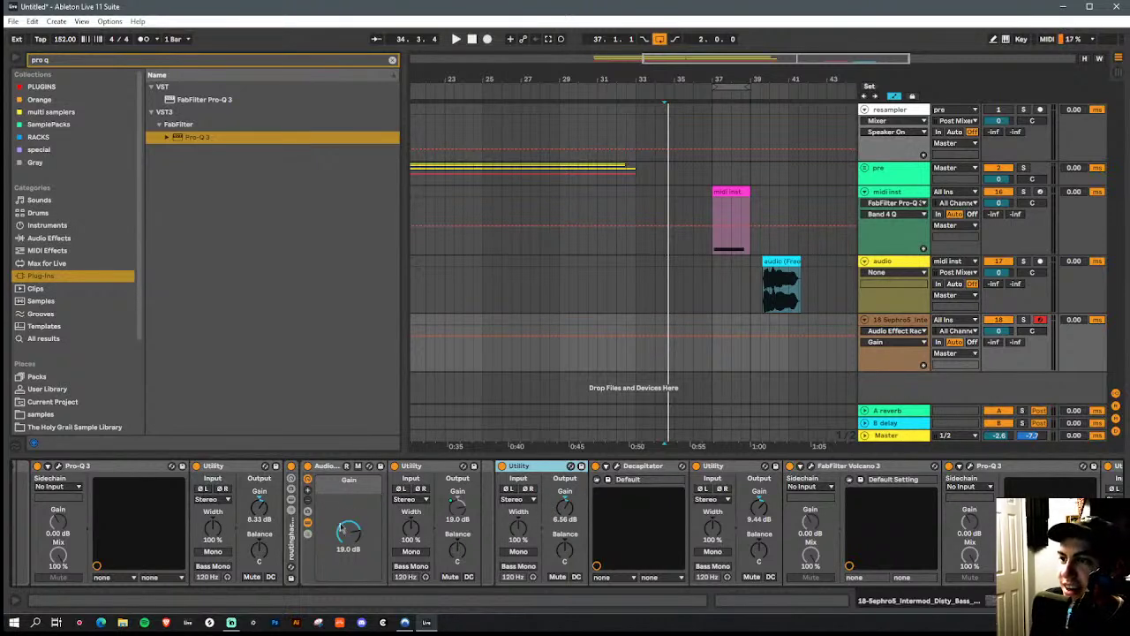
Audition Decapitator's A, E, P and T styles, return to style N and close the plug-in window
left_click(618, 468)
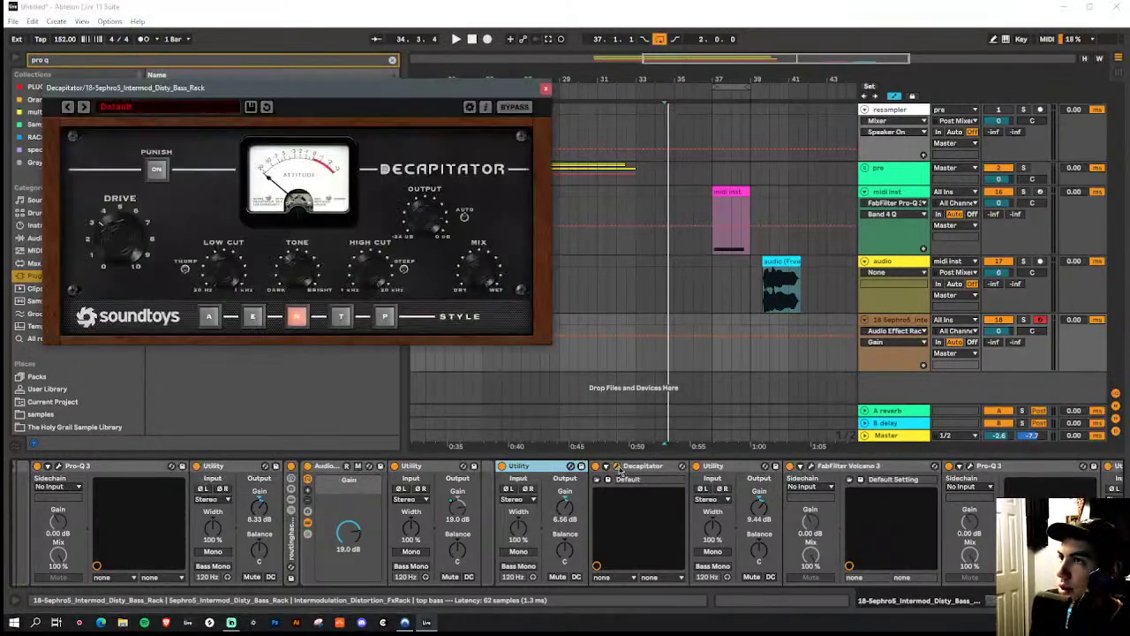
left_click(619, 467)
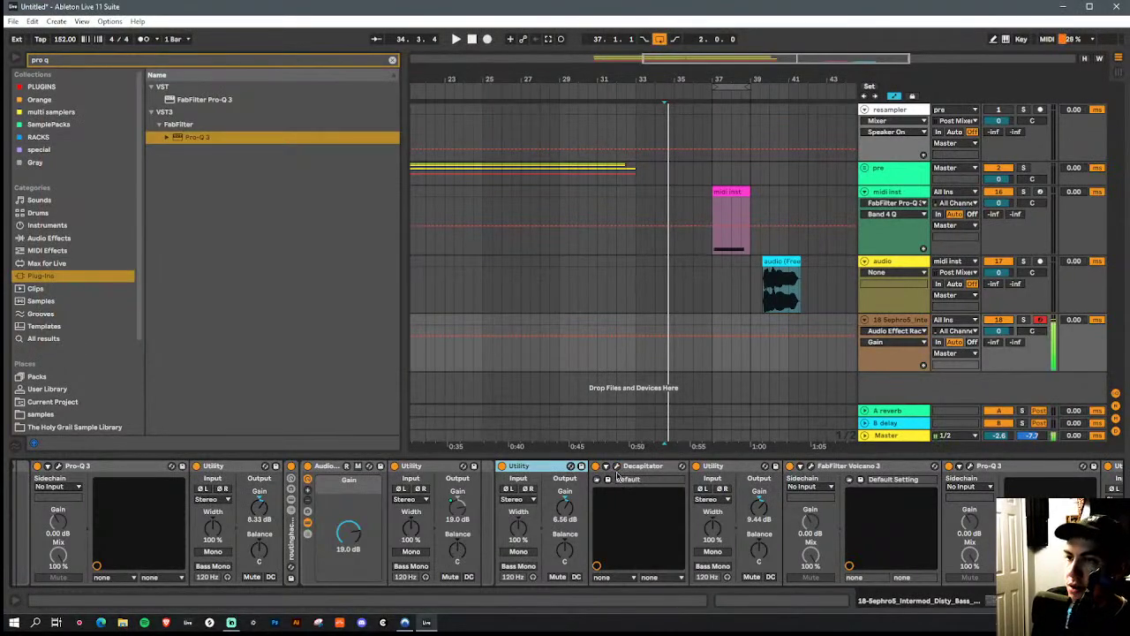
left_click(617, 467)
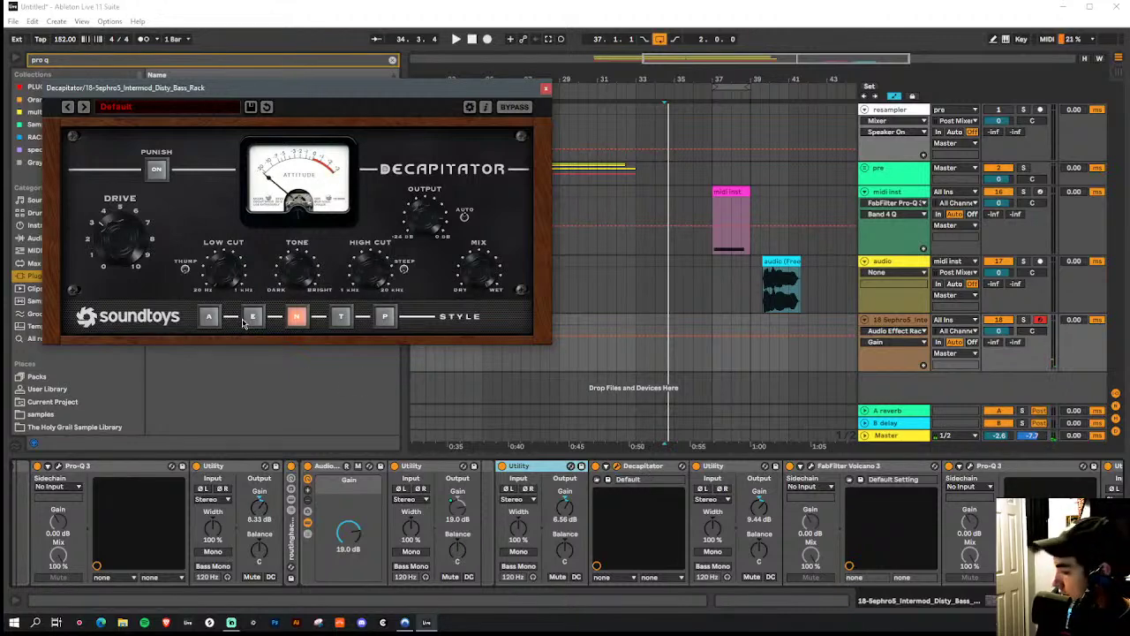
left_click(210, 317)
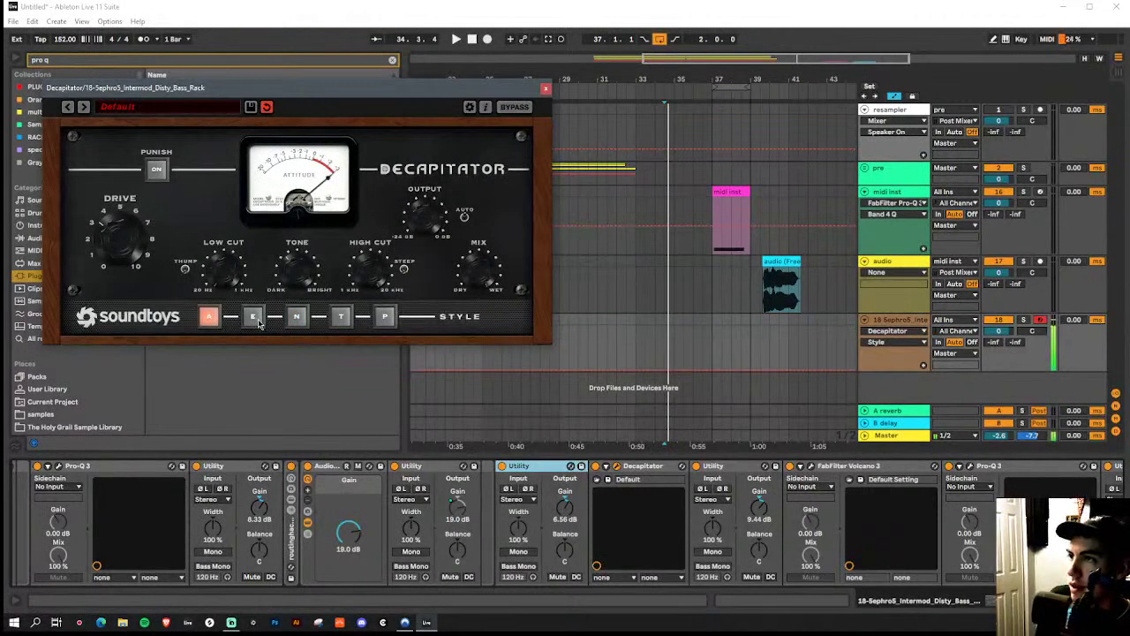
left_click(254, 317)
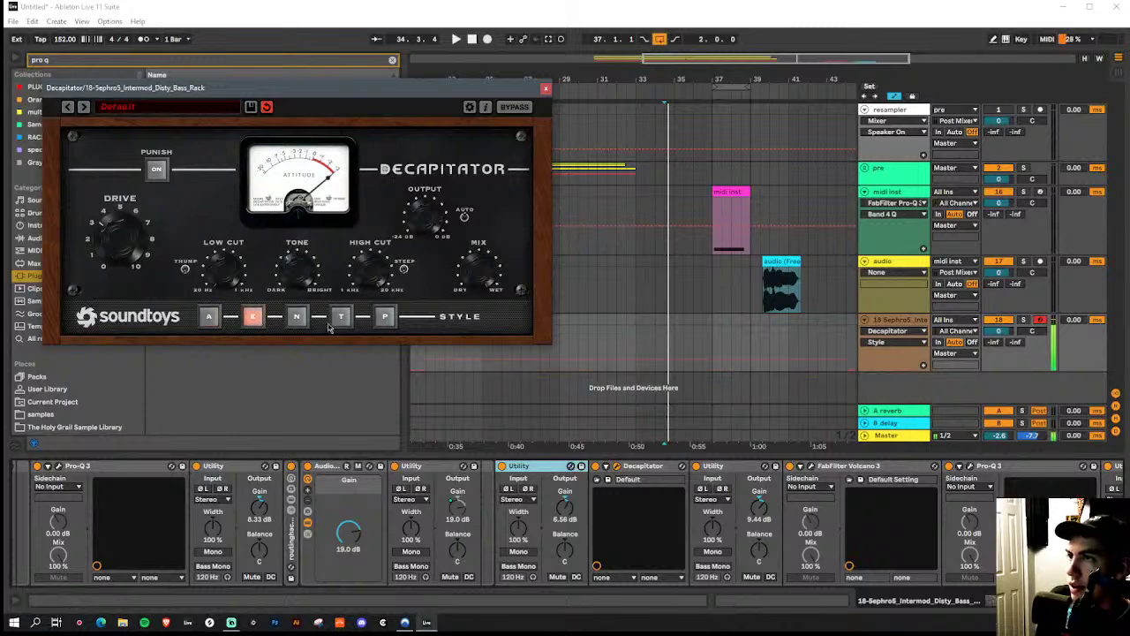
left_click(382, 317)
left_click(341, 317)
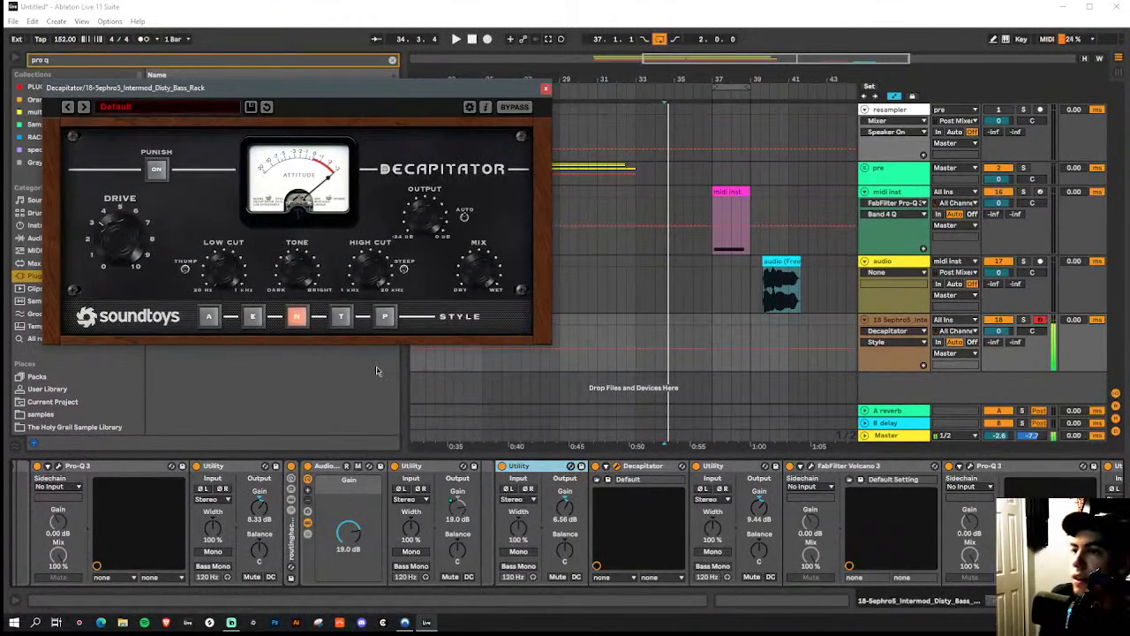
left_click(484, 55)
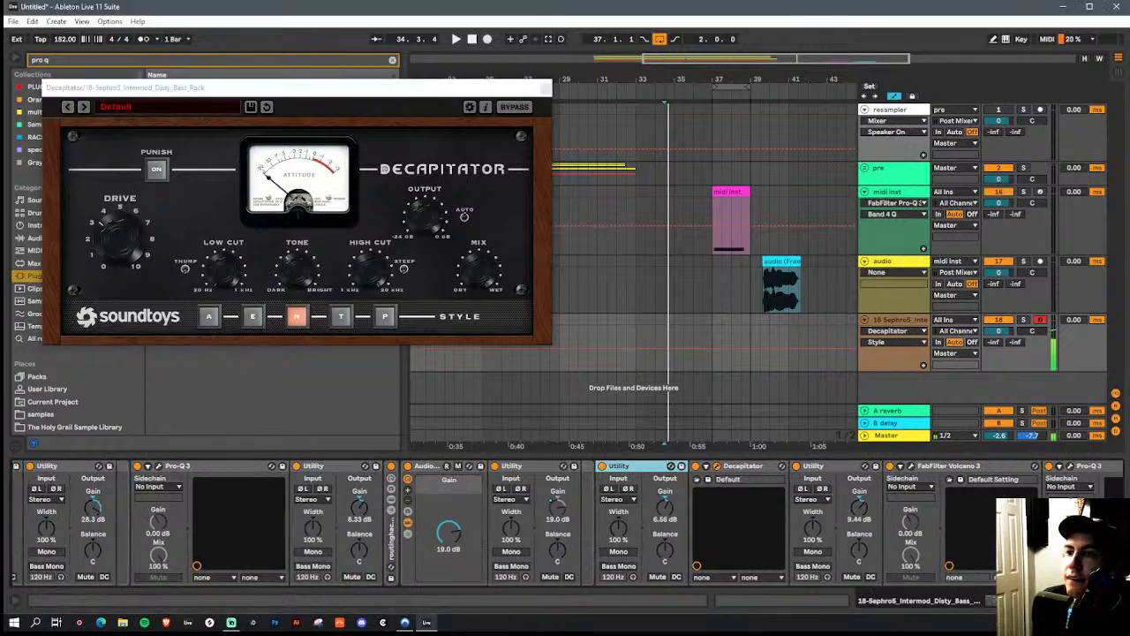
left_click(544, 90)
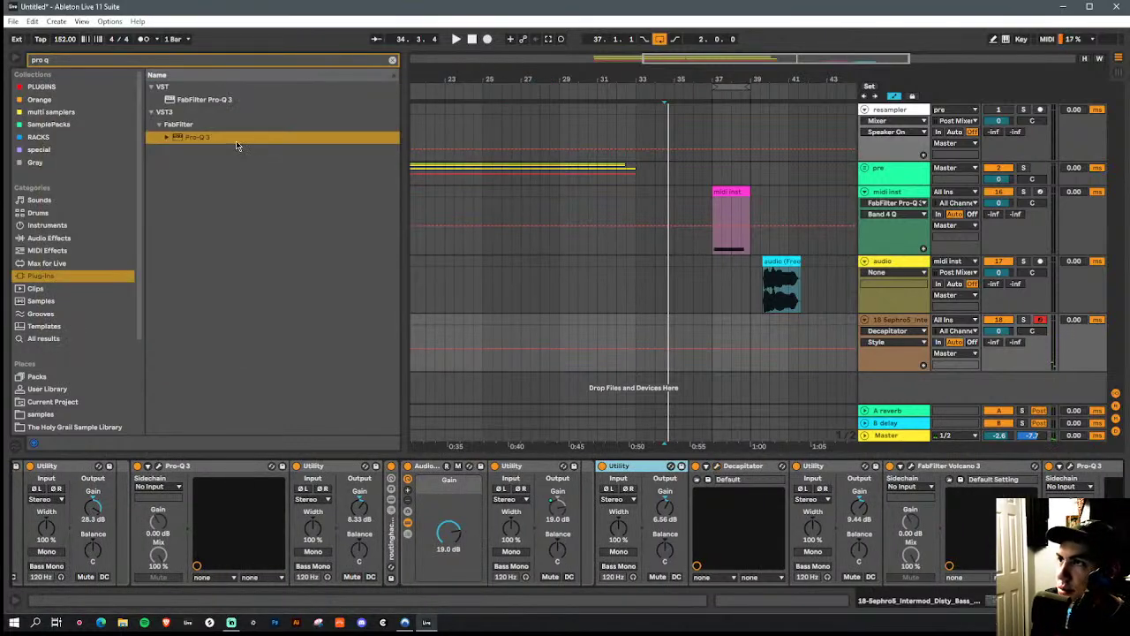
Try a Pro-Q 3 after Decapitator with an 18 dB/oct high cut at 2887.6 Hz
left_click_drag(198, 143, 731, 552)
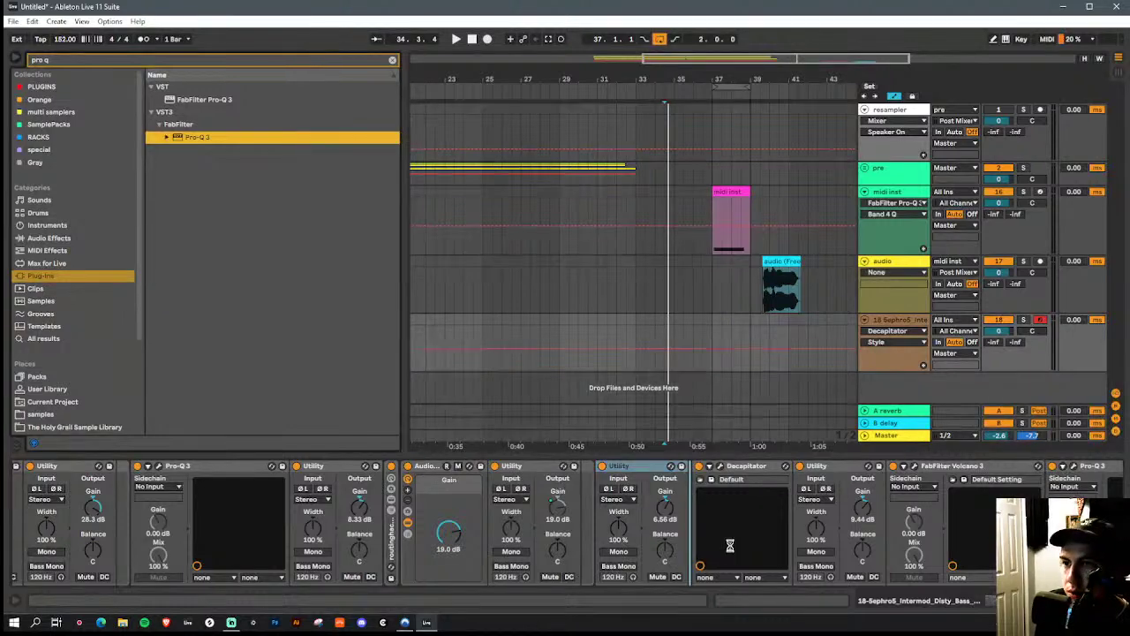
left_click_drag(646, 436, 646, 440)
left_click_drag(842, 307, 678, 290)
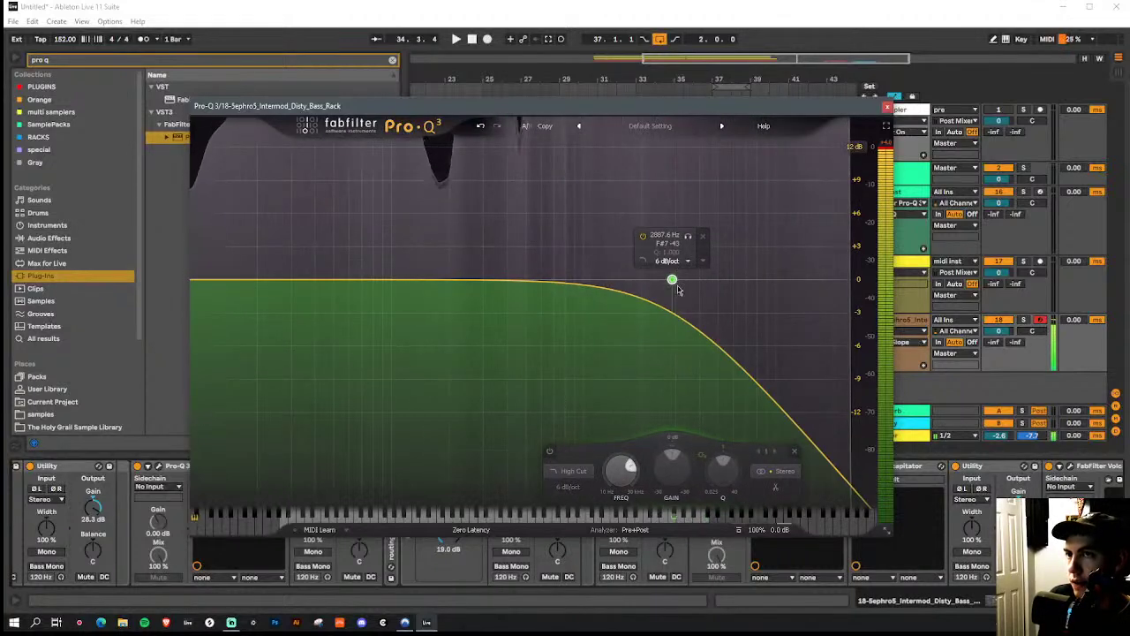
scroll(671, 284, "up", 2)
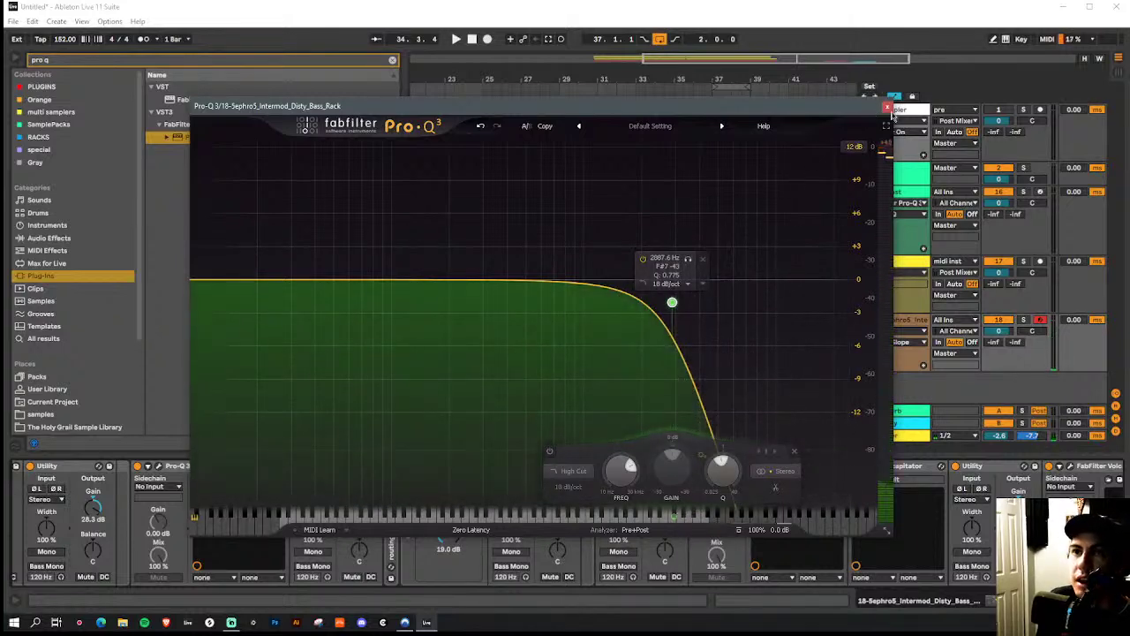
left_click(887, 107)
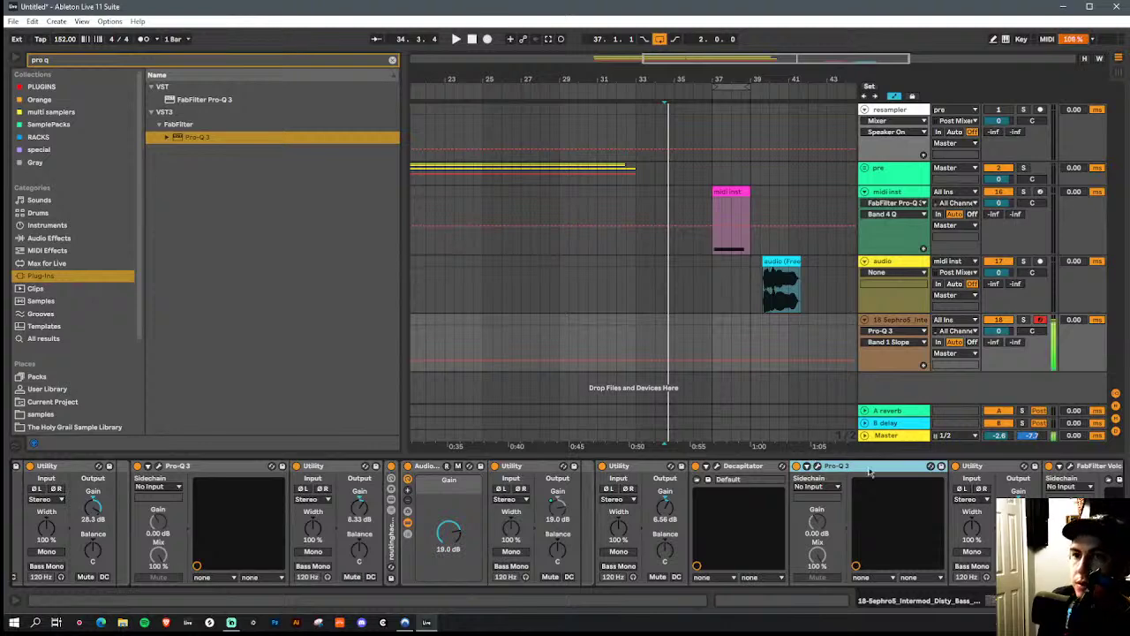
Try the high cut at a higher frequency, and delete the Pro-Q 3 following Decapitator
left_click(817, 466)
left_click_drag(671, 303, 778, 324)
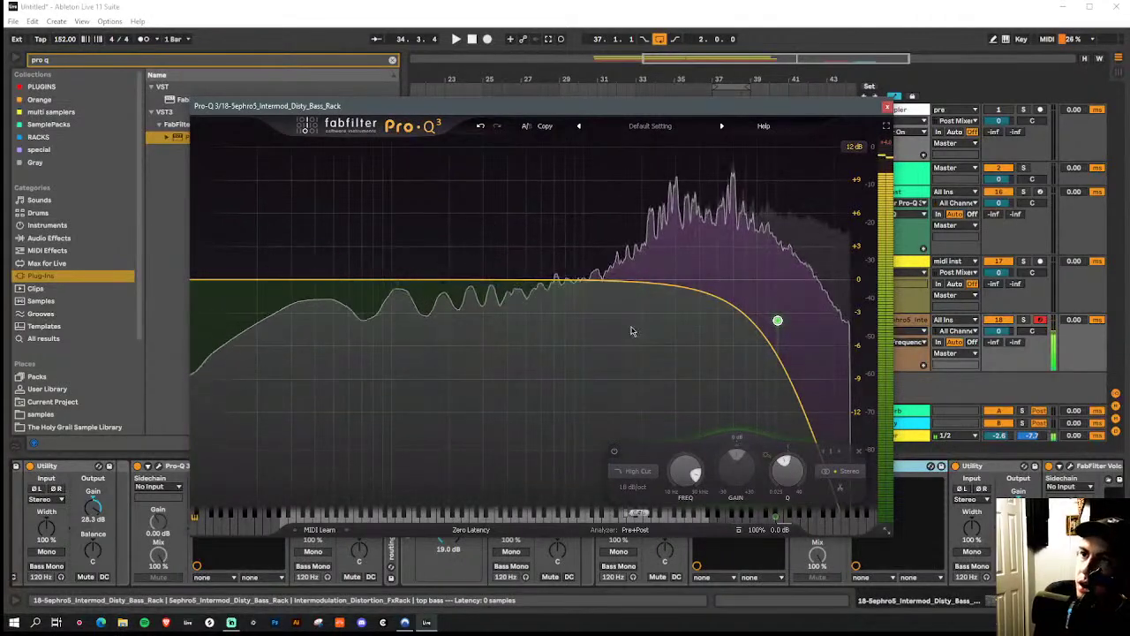
left_click(886, 104)
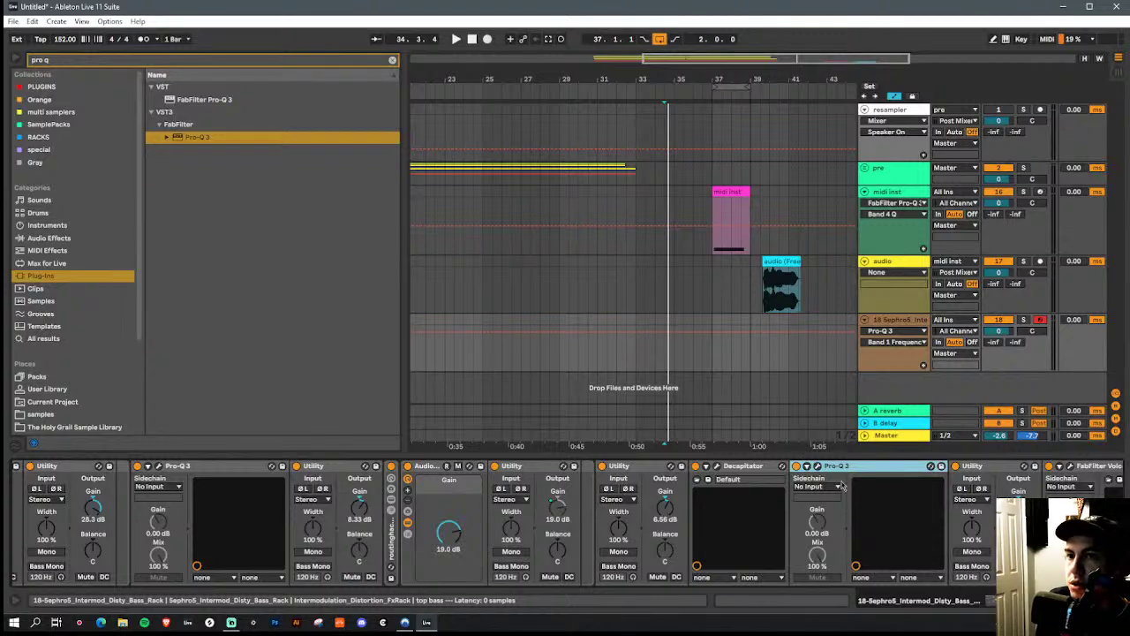
key("Delete")
Find the plug-in "pro mb" and insert FabFilter Pro-MB directly after Decapitator
left_click(324, 62)
key("BackSpace")
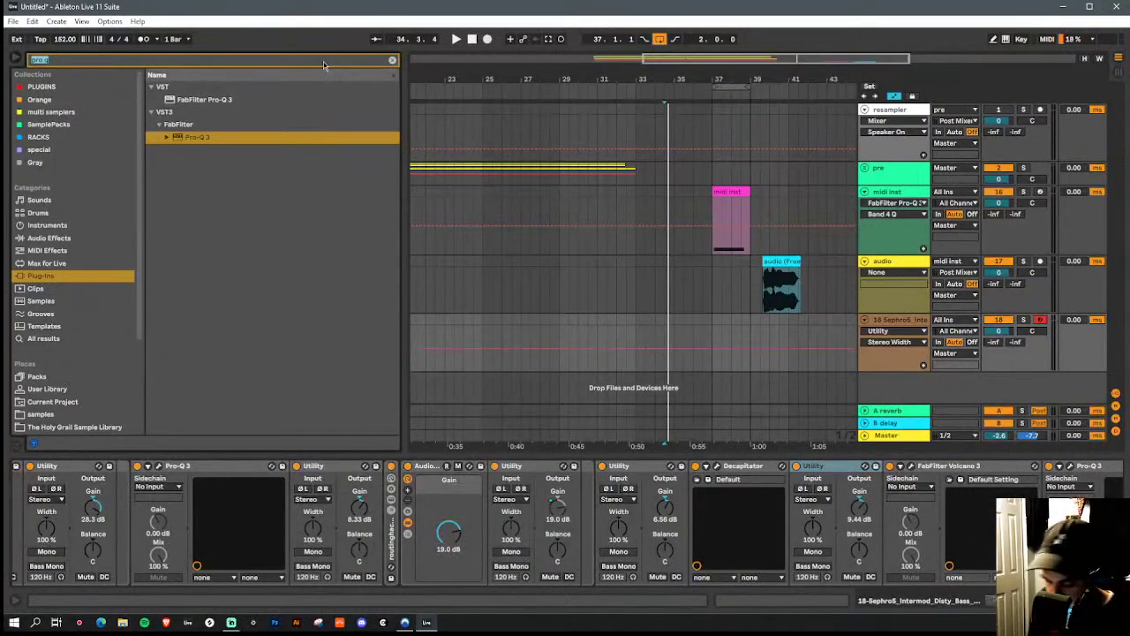
type("o mb")
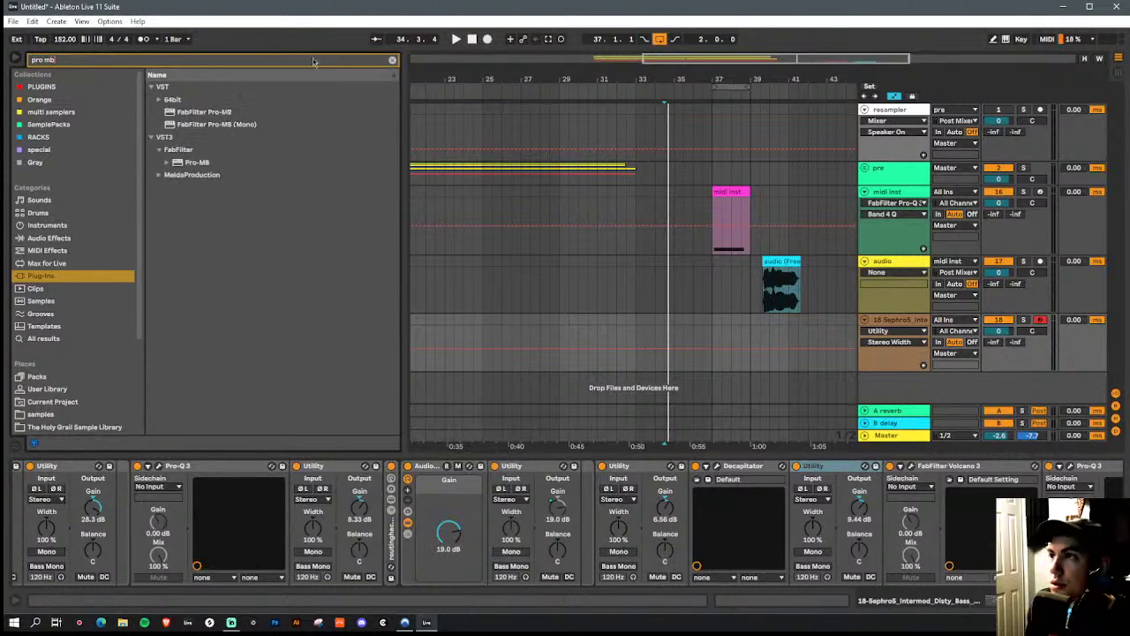
left_click_drag(224, 114, 784, 526)
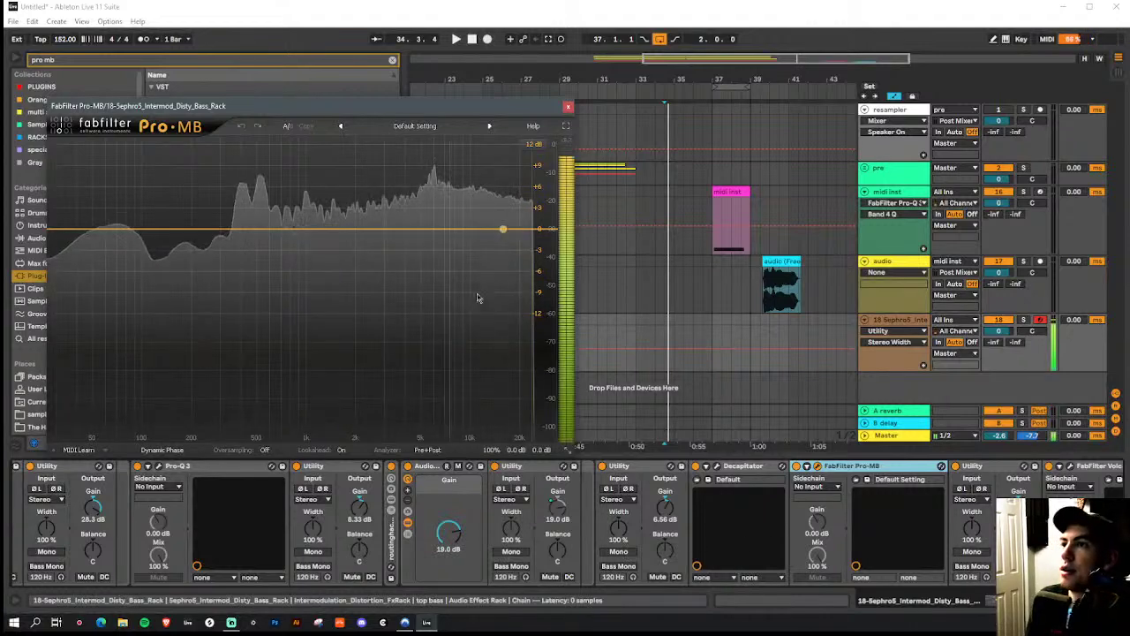
Add a Pro-MB compression band covering the mids and highs, lower its range, raise its threshold and set its level to -3.54 dB
left_click(260, 229)
left_click_drag(308, 232, 557, 232)
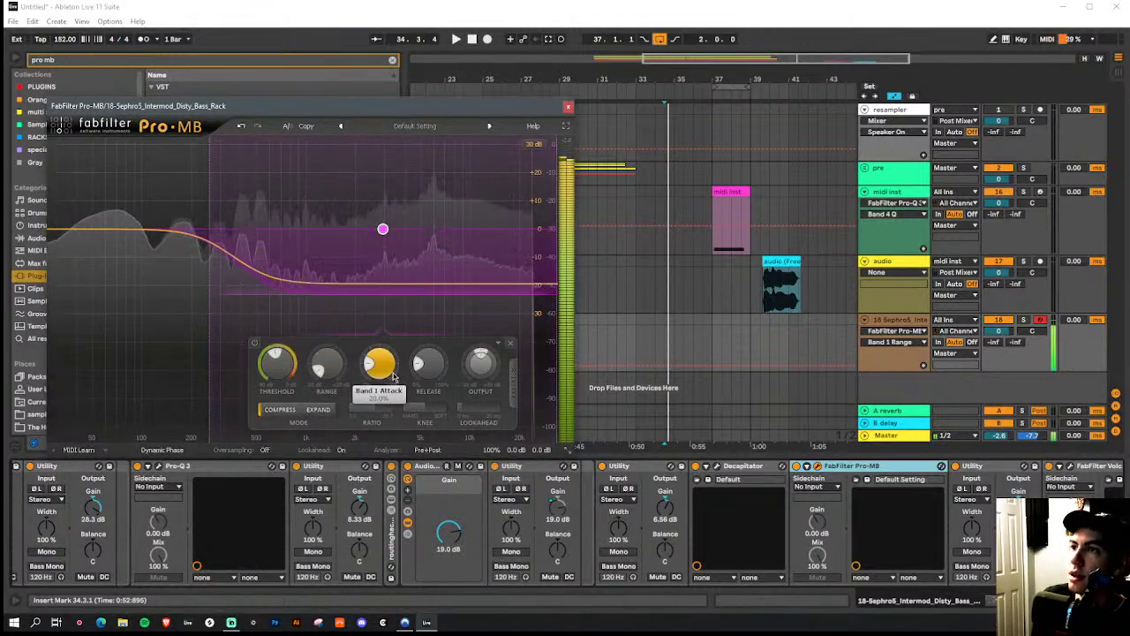
left_click_drag(382, 229, 385, 206)
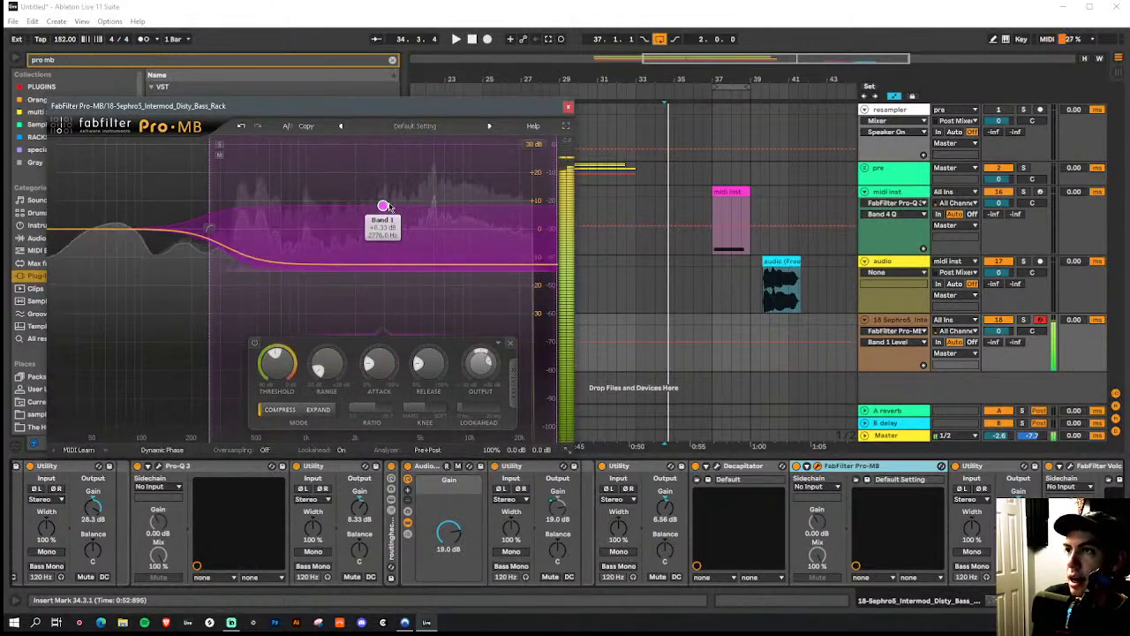
scroll(276, 362, "up", 8)
left_click_drag(383, 204, 381, 240)
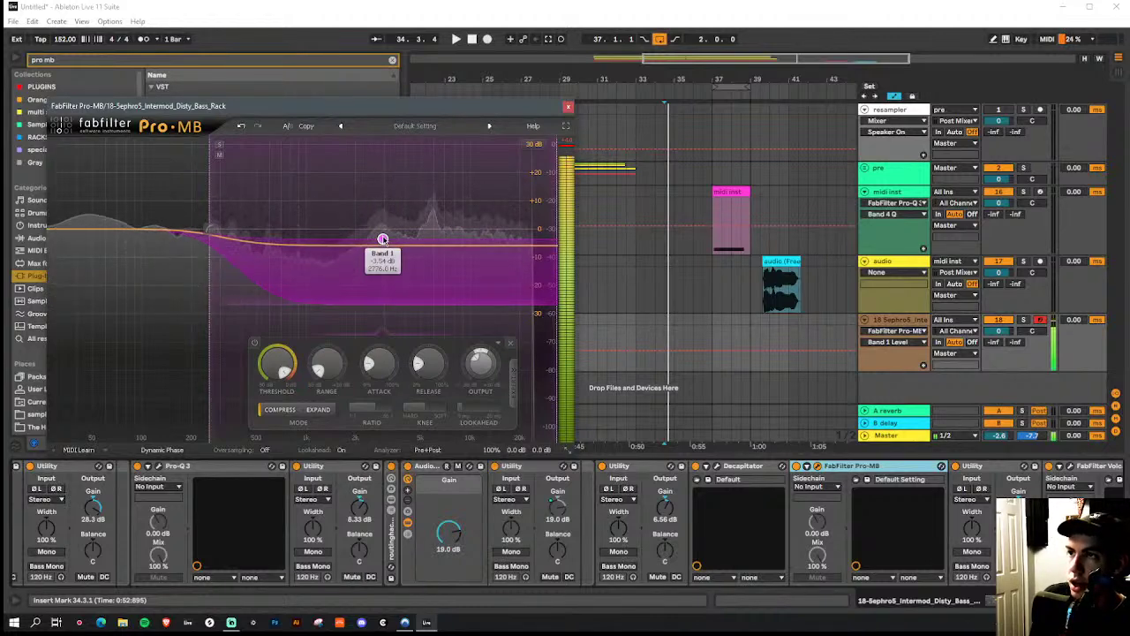
left_click(568, 106)
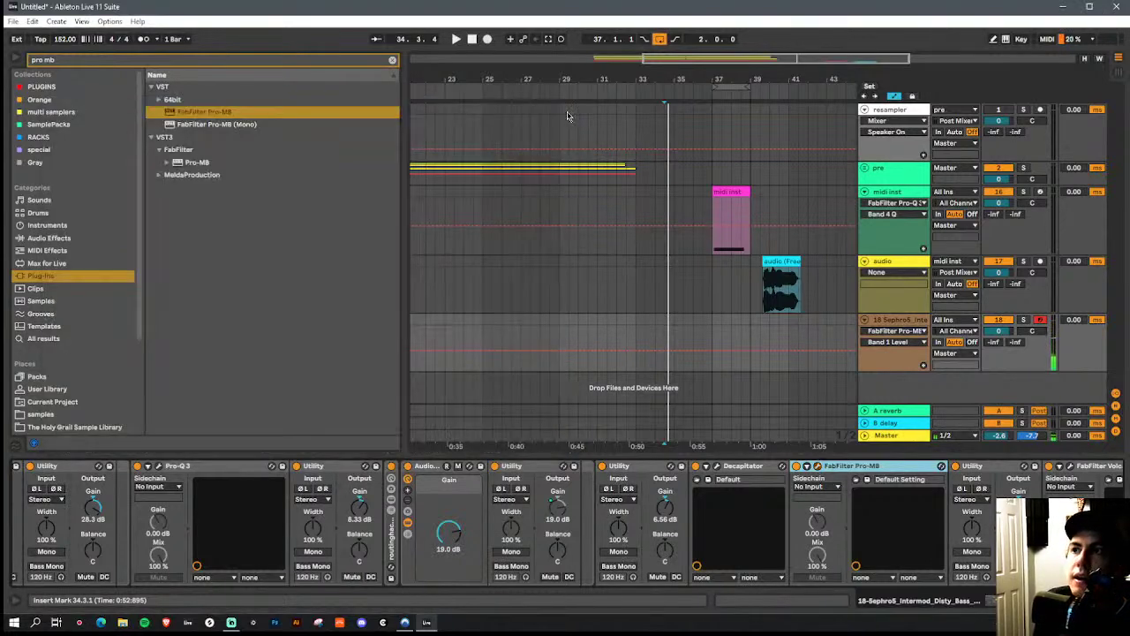
Review the noise chain's devices and check the last Pro-Q 3 after Rift
scroll(529, 521, "left", 8)
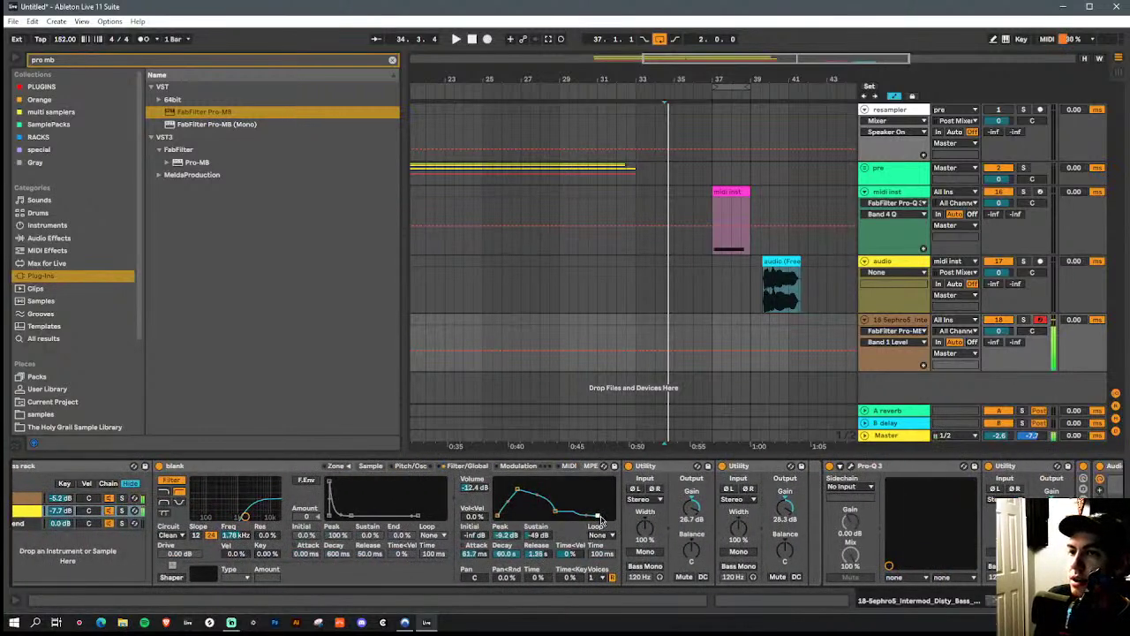
scroll(565, 520, "right", 12)
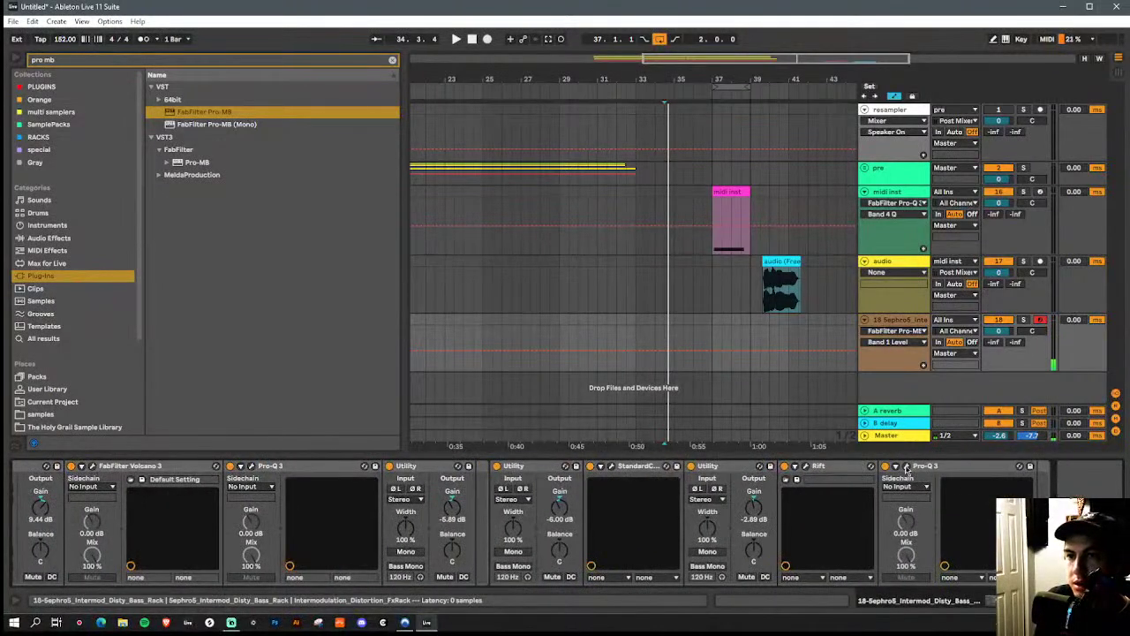
left_click(906, 467)
left_click(906, 467)
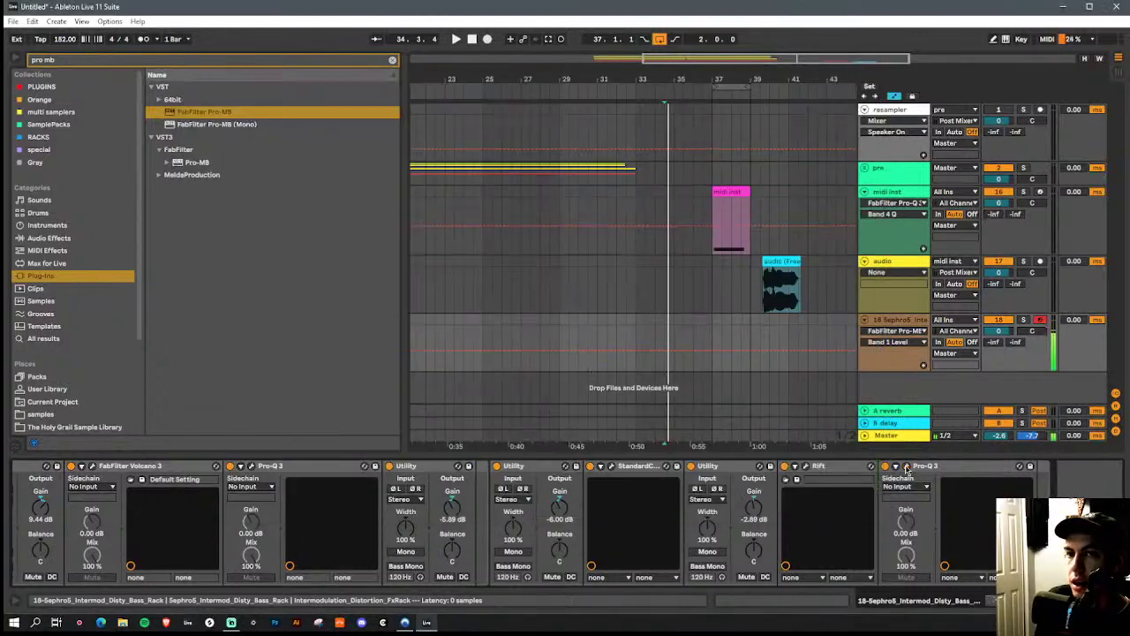
Check the high shelf in the Pro-Q 3 that follows Rift
left_click(906, 467)
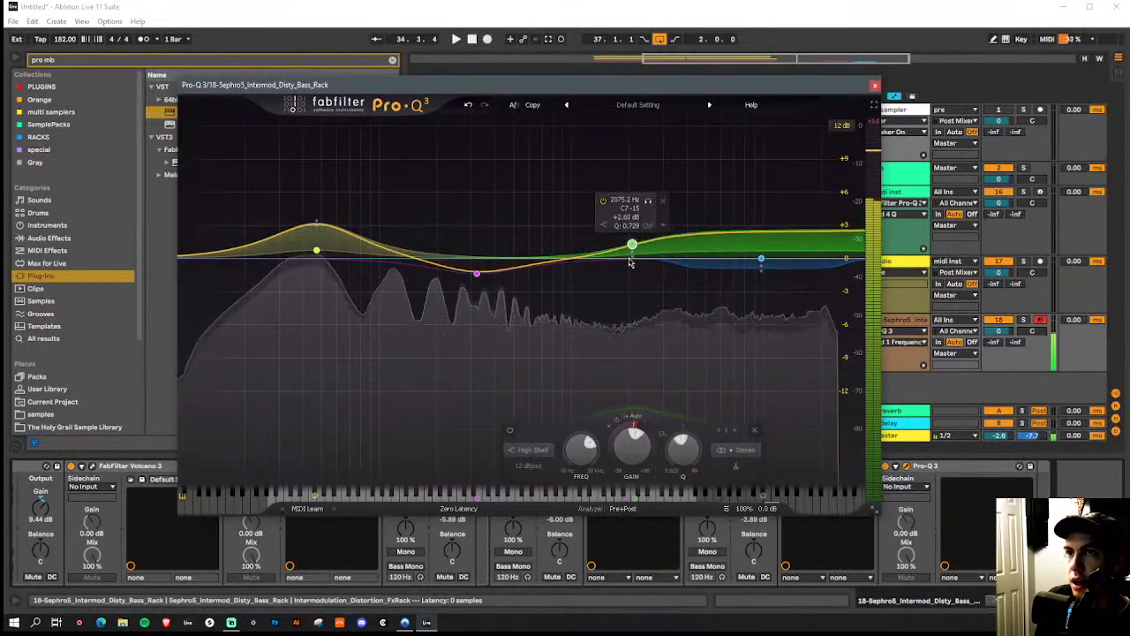
left_click(873, 85)
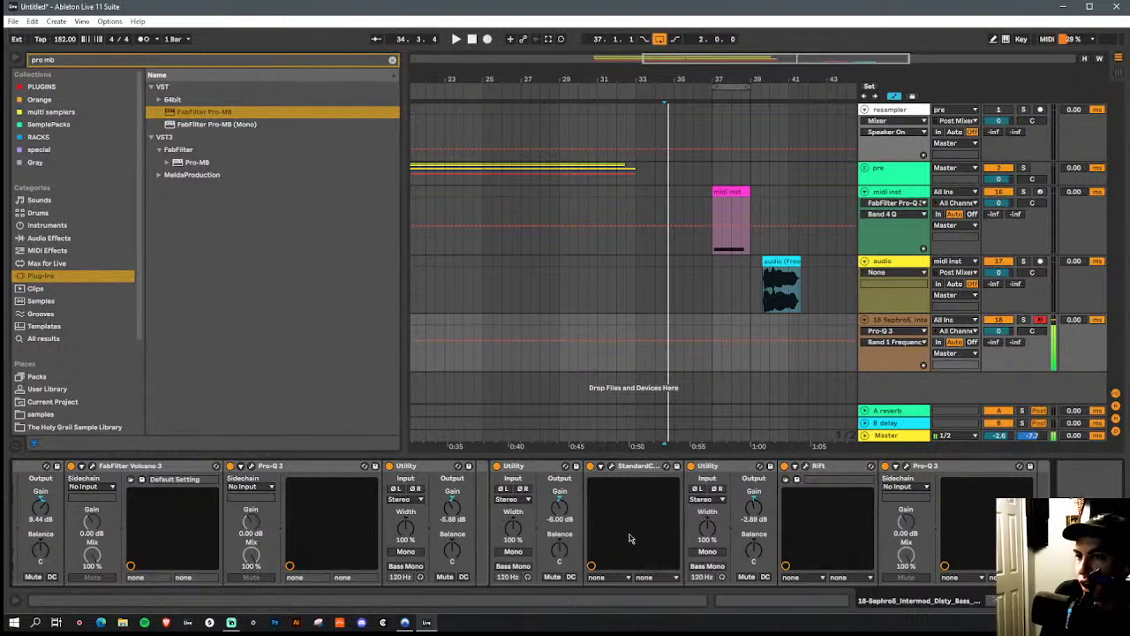
In the Volcano 3 before Pro-Q 3, move low-pass filter 2 up to about 75616 Hz and enlarge the plug-in window
scroll(500, 523, "up", 10)
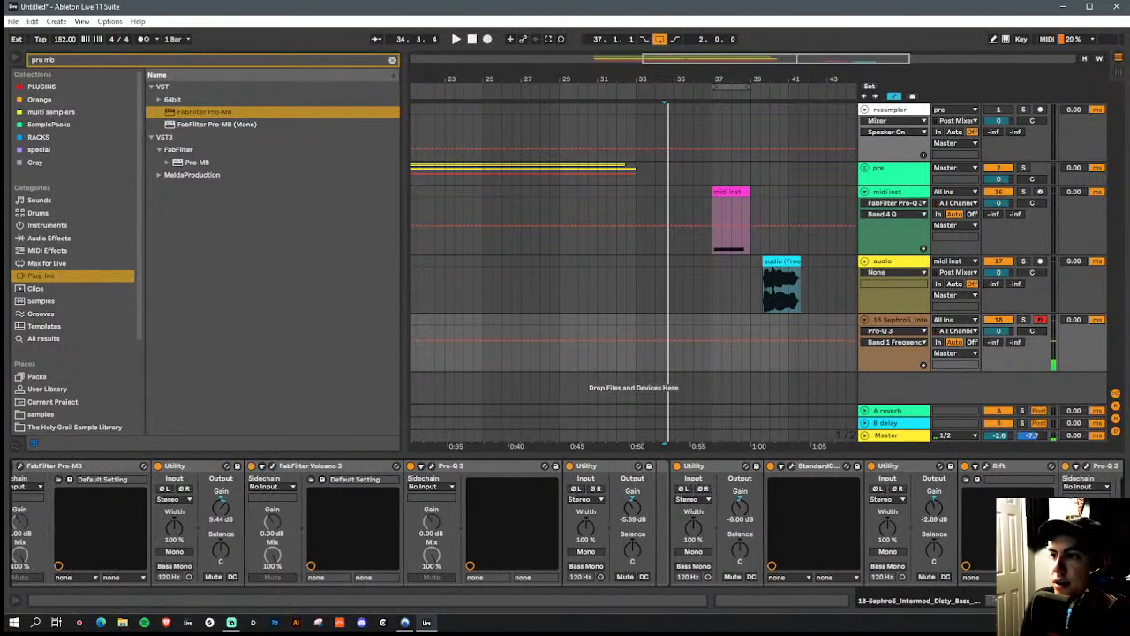
scroll(500, 522, "up", 3)
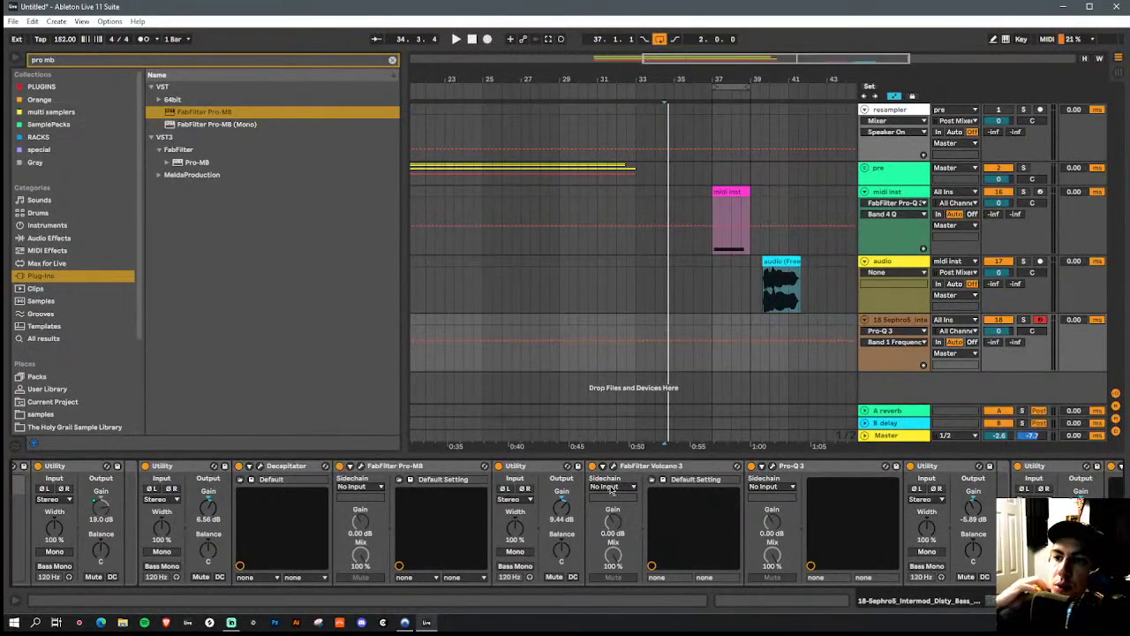
left_click(612, 469)
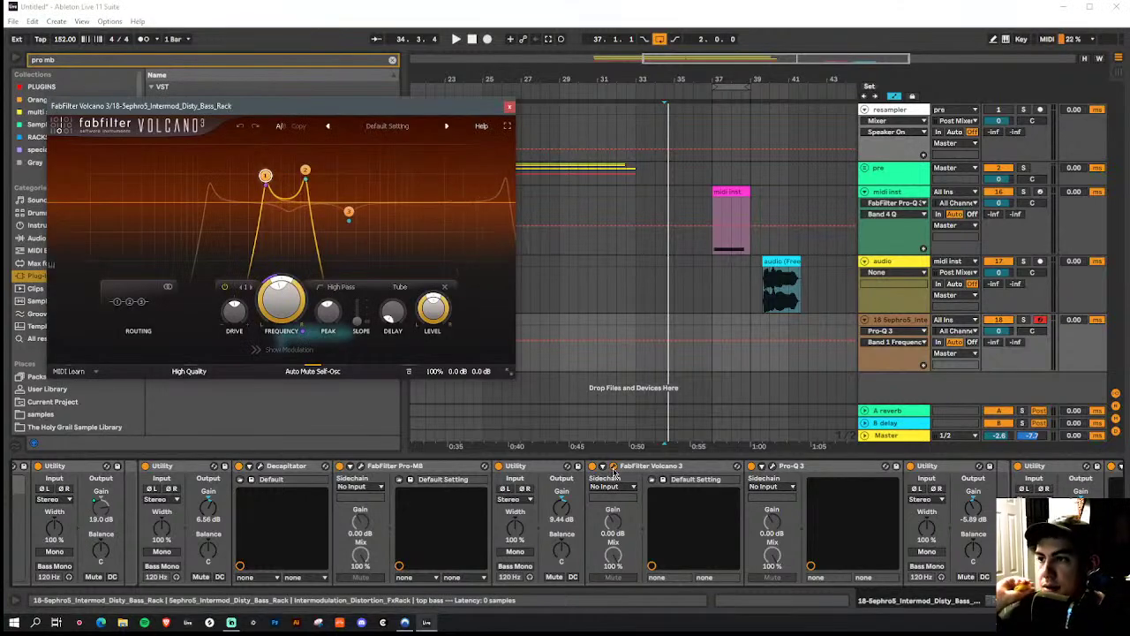
left_click_drag(304, 169, 697, 193)
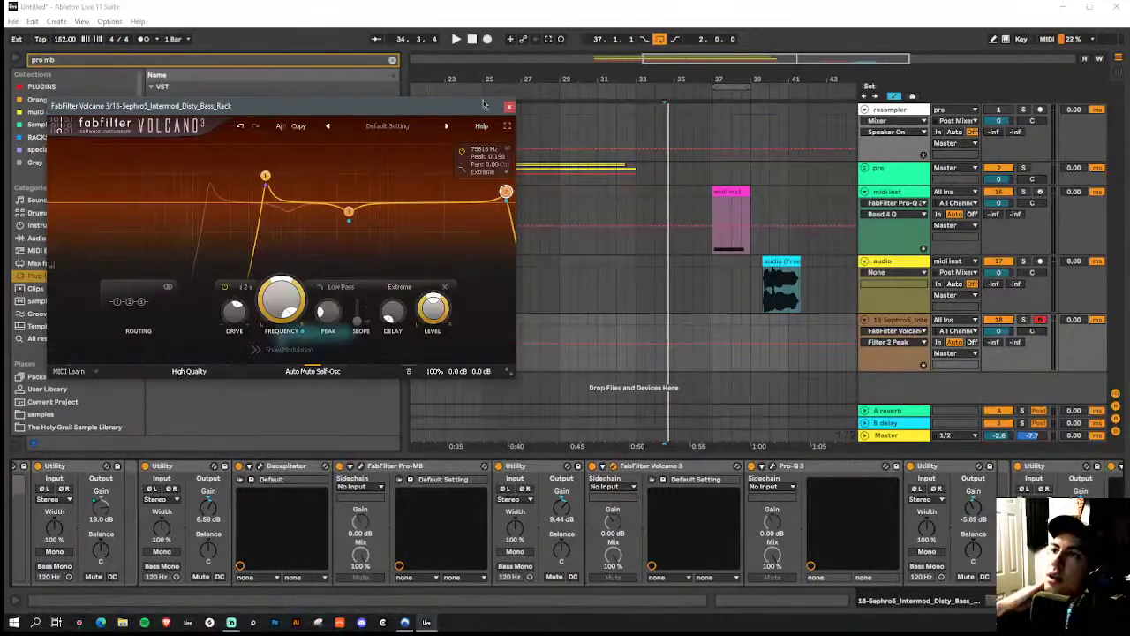
left_click(509, 371)
left_click(542, 436)
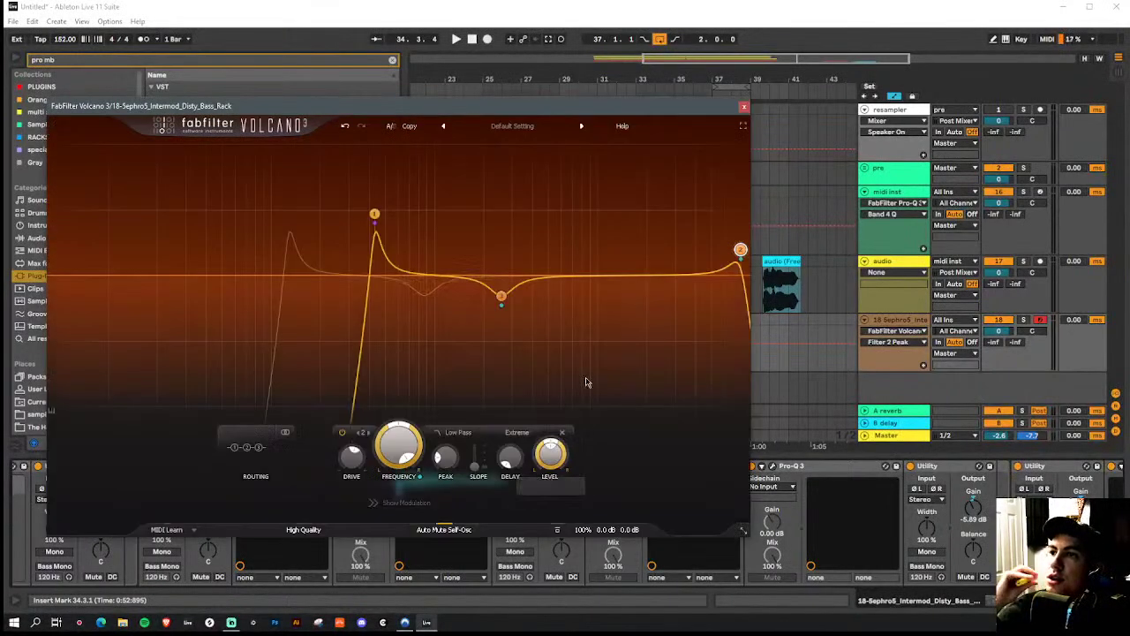
left_click_drag(554, 116, 538, 44)
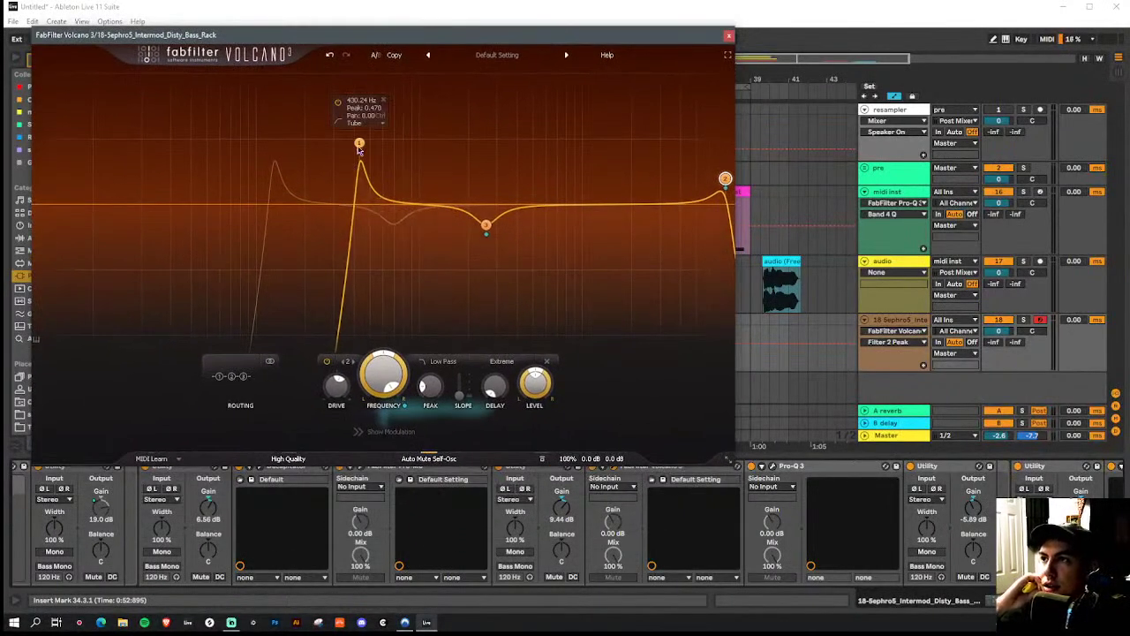
Lower the frequency of Volcano 3's high-pass filter 1 and set its peak to about 0.39 while auditioning the bass
key("space")
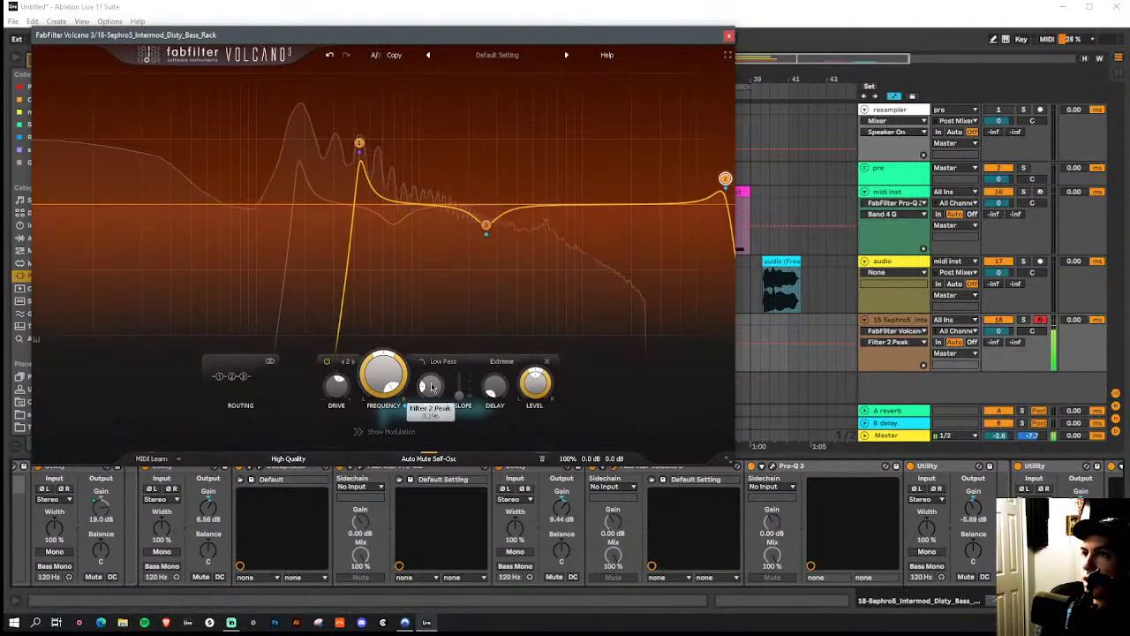
mouse_move(359, 148)
left_click_drag(359, 147, 359, 181)
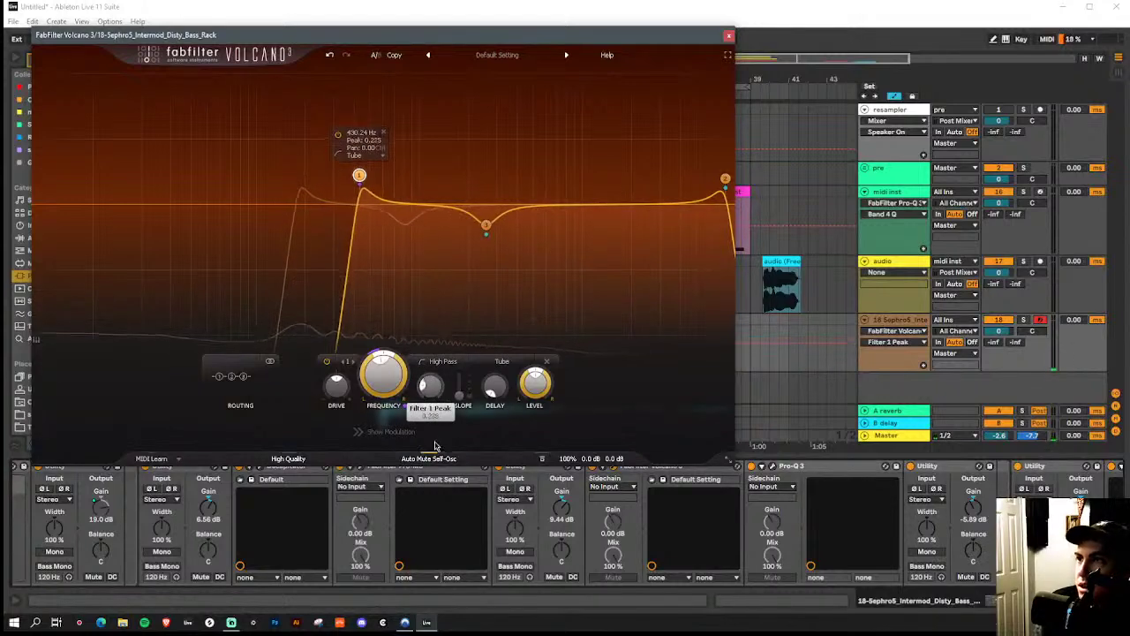
left_click_drag(382, 378, 343, 404)
left_click_drag(430, 386, 432, 312)
left_click_drag(380, 385, 430, 418)
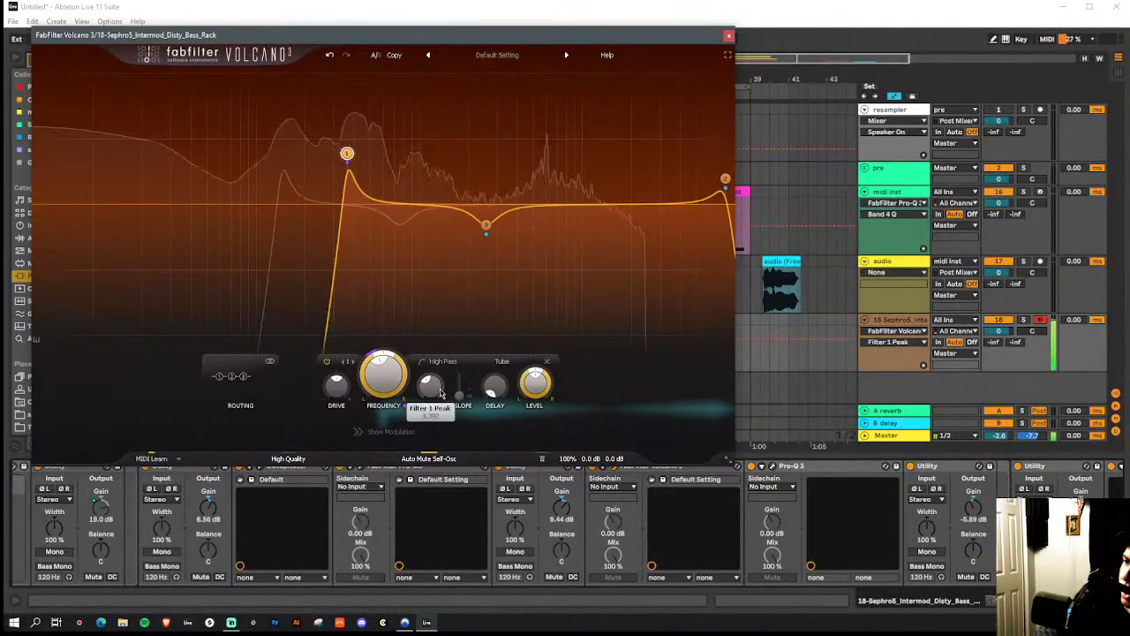
left_click(728, 35)
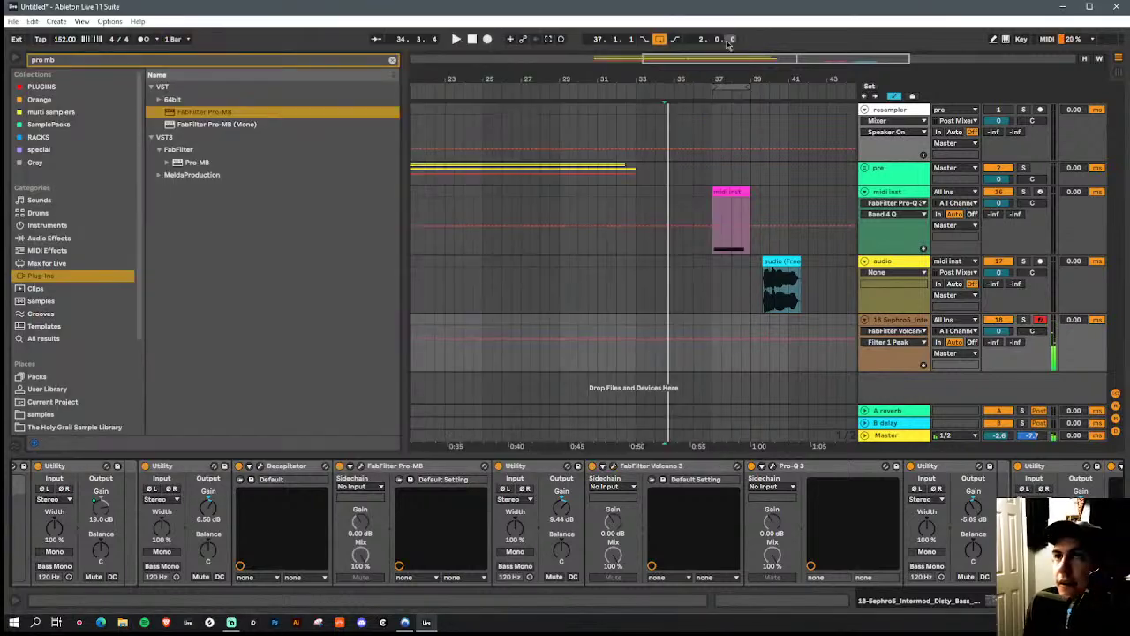
In the sub chain's Phase Plant, reshape the second Slope curve to drop steeply and decay smoothly to 0% without a hump
scroll(554, 571, "left", 10)
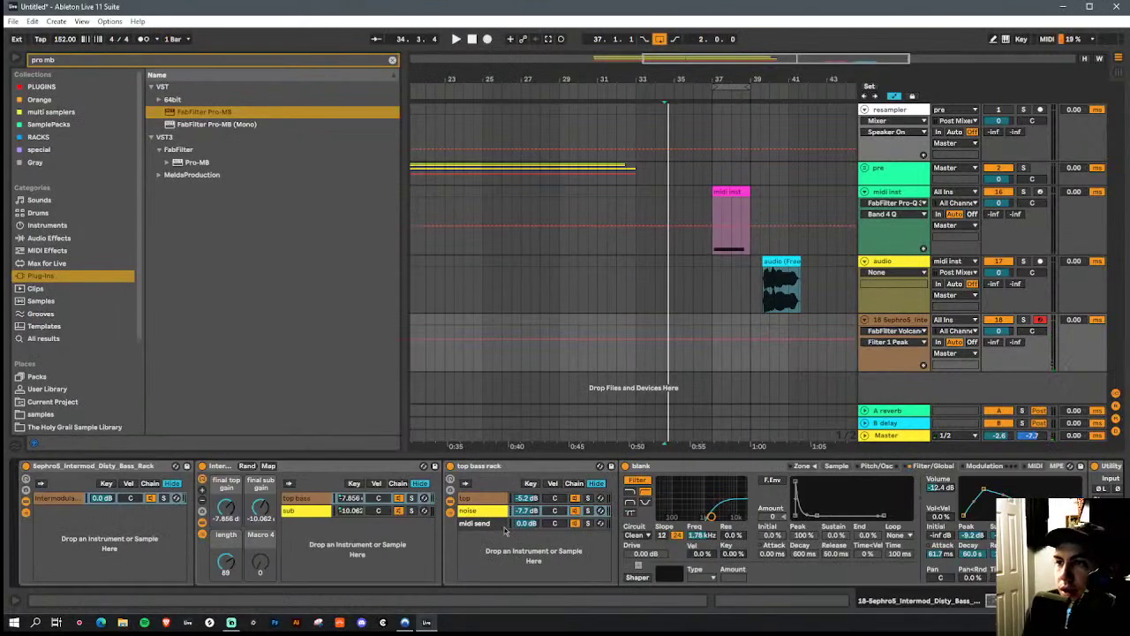
left_click(325, 513)
left_click(469, 466)
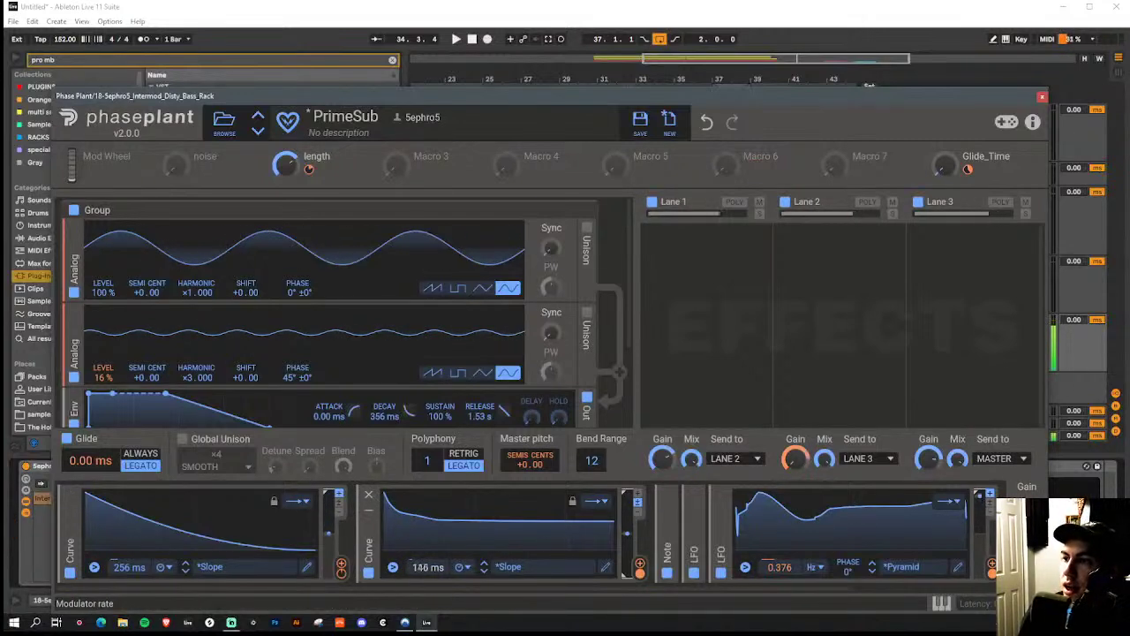
left_click(605, 569)
left_click_drag(355, 217, 294, 300)
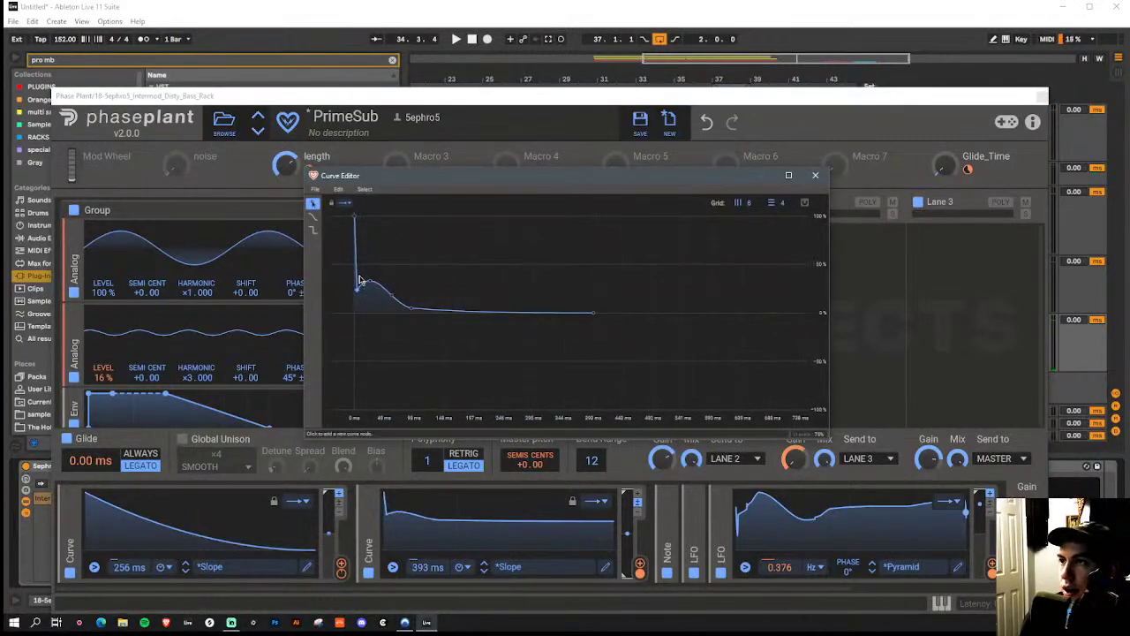
left_click_drag(369, 293, 406, 314)
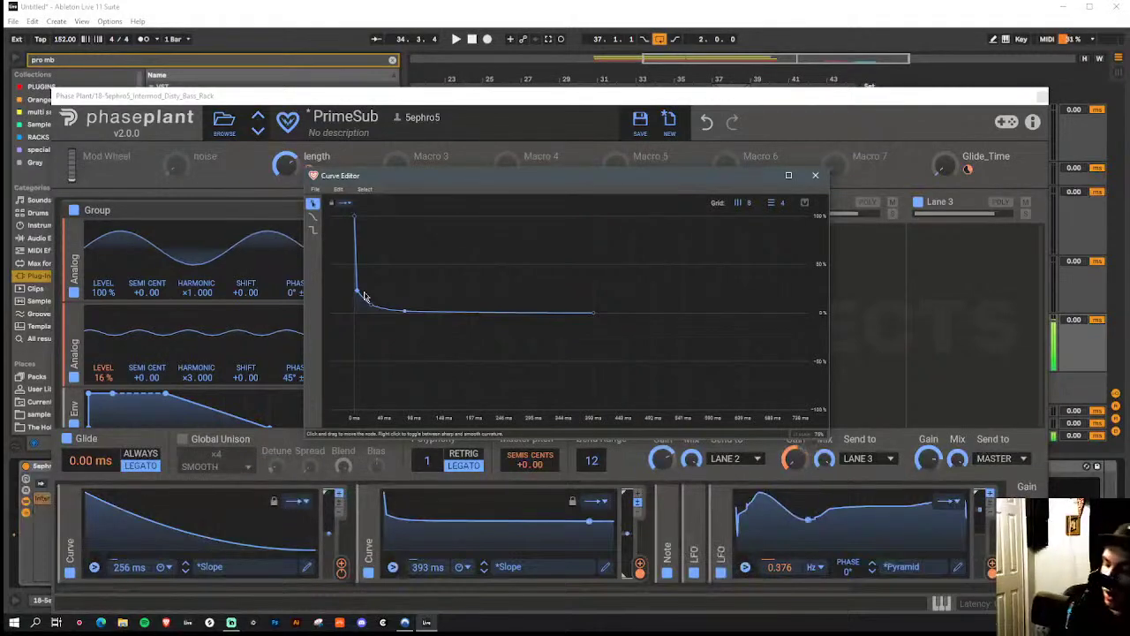
left_click(817, 176)
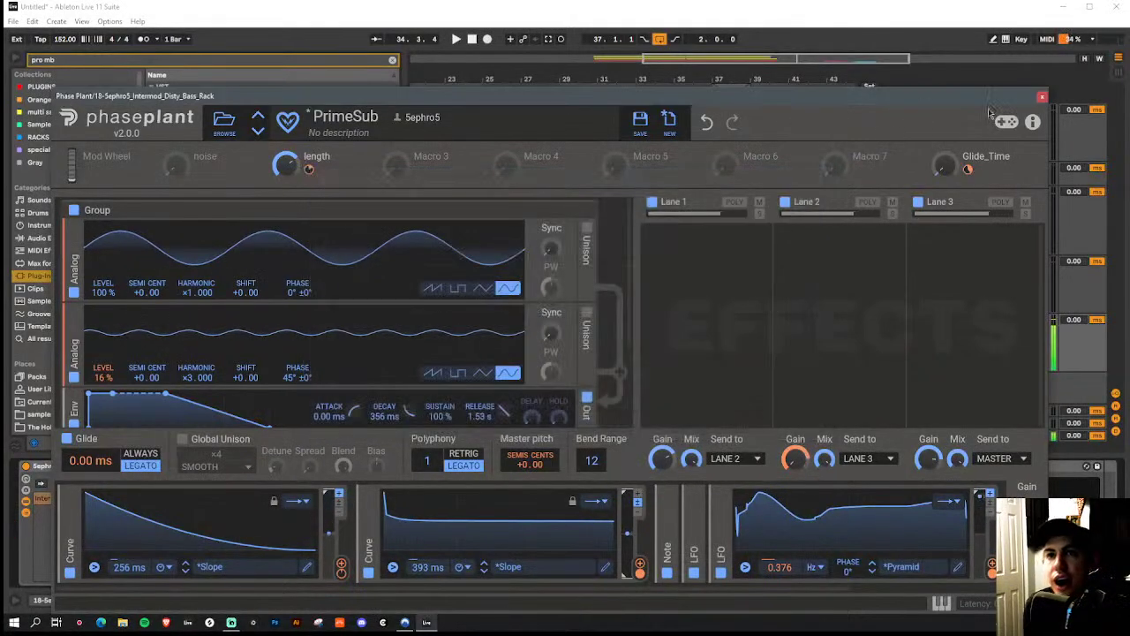
left_click(1043, 96)
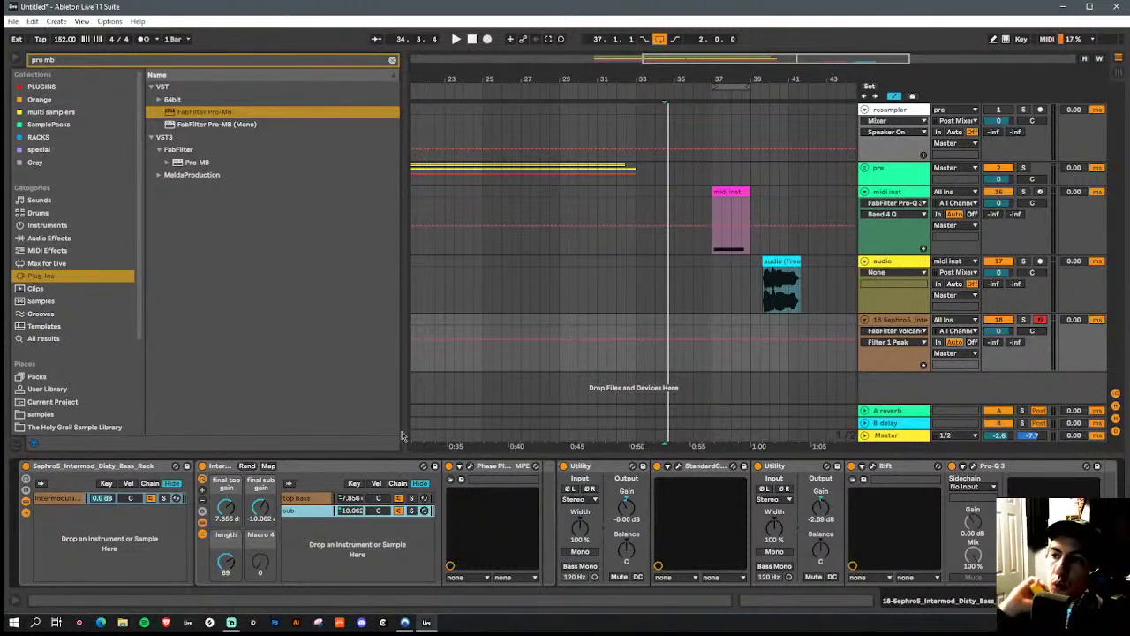
Audition the rack's length macro at 0 and 127, and leave it at 0
scroll(500, 523, "right", 2)
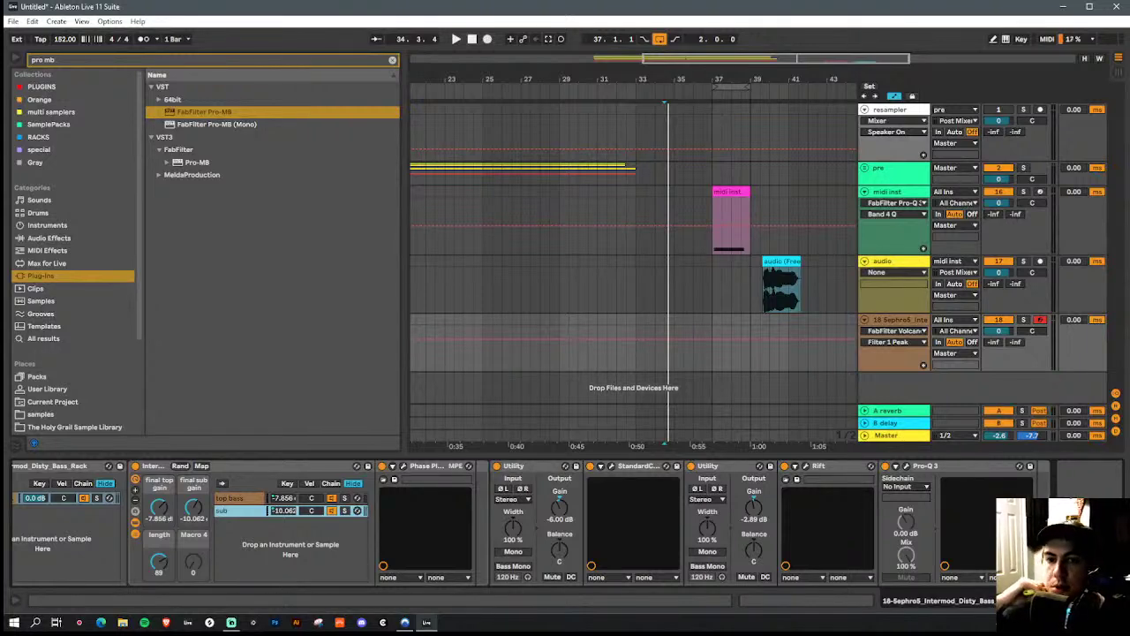
scroll(257, 547, "left", 2)
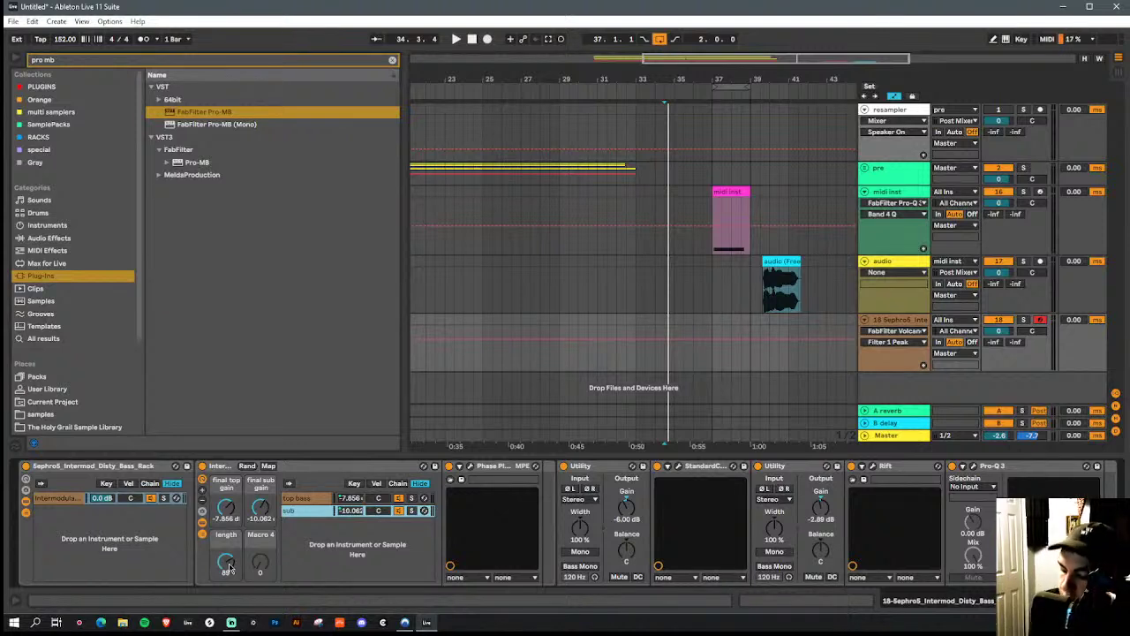
left_click_drag(227, 566, 227, 628)
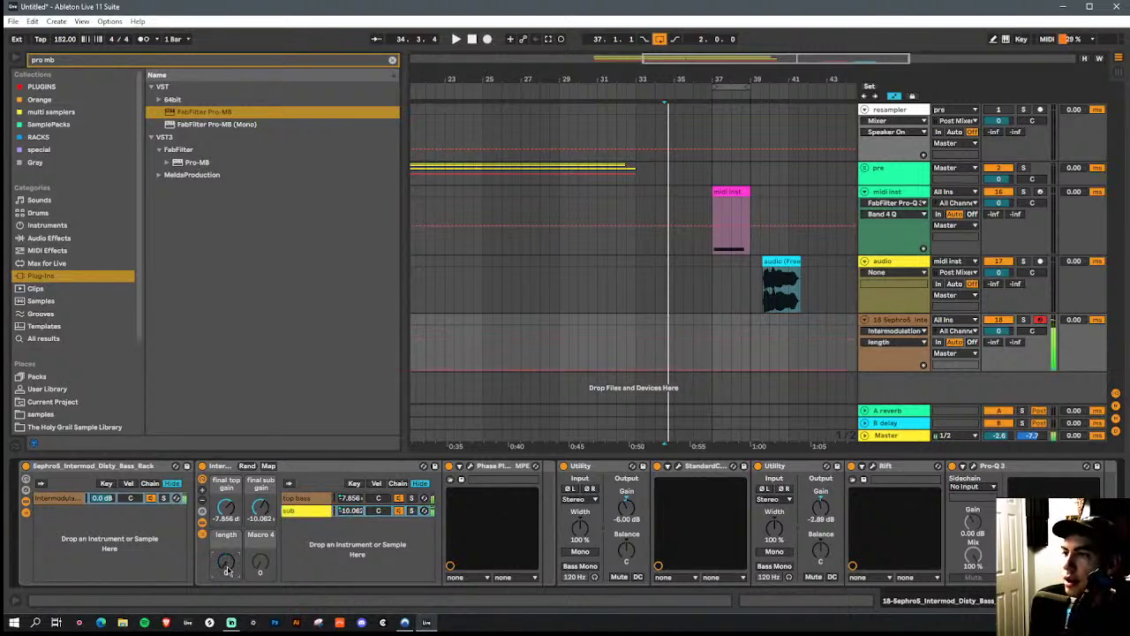
left_click_drag(227, 569, 229, 457)
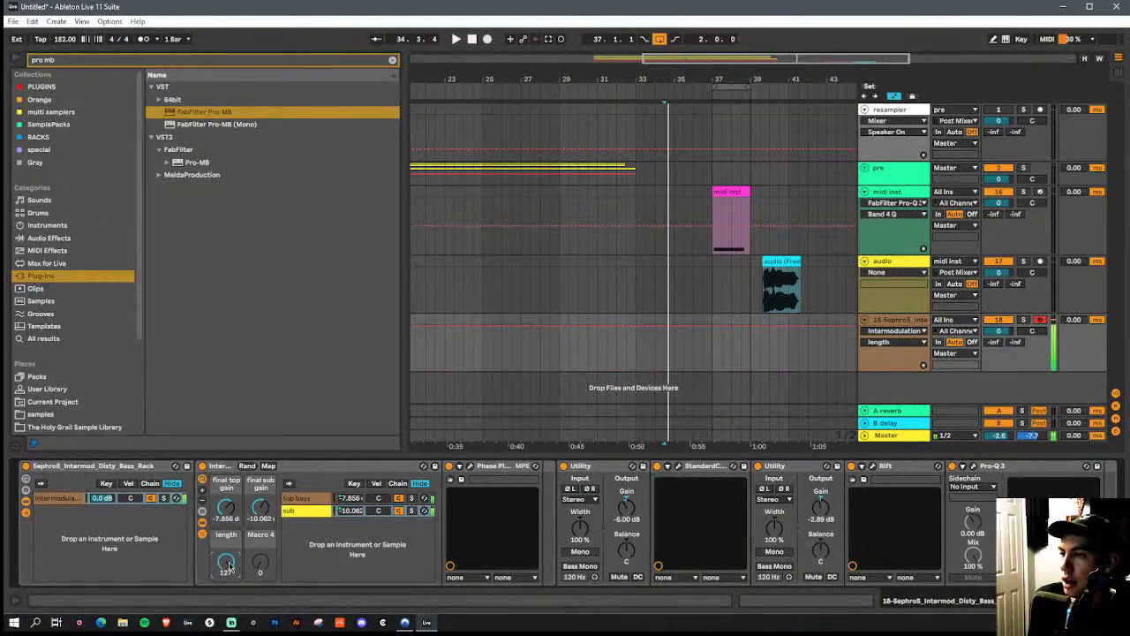
left_click_drag(228, 566, 227, 635)
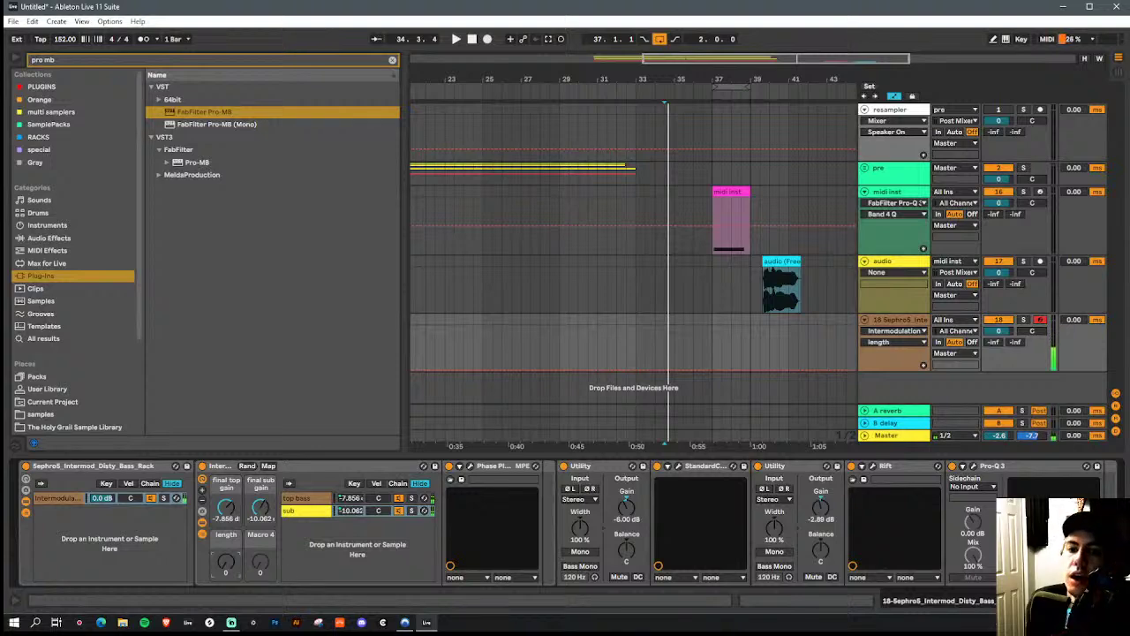
scroll(90, 560, "right", 2)
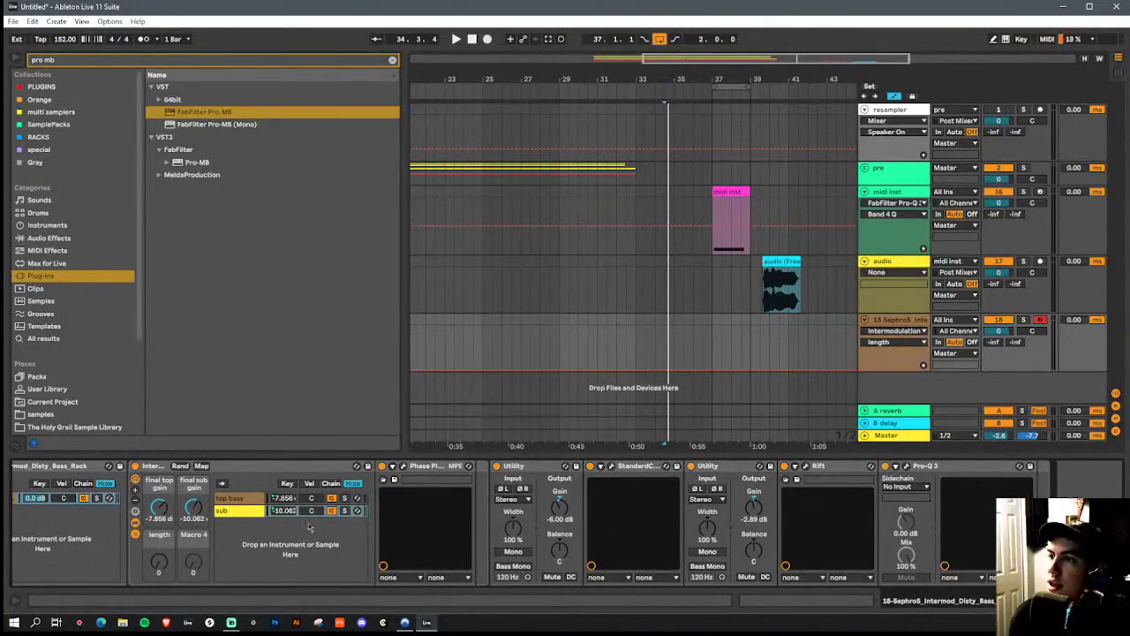
scroll(91, 560, "left", 2)
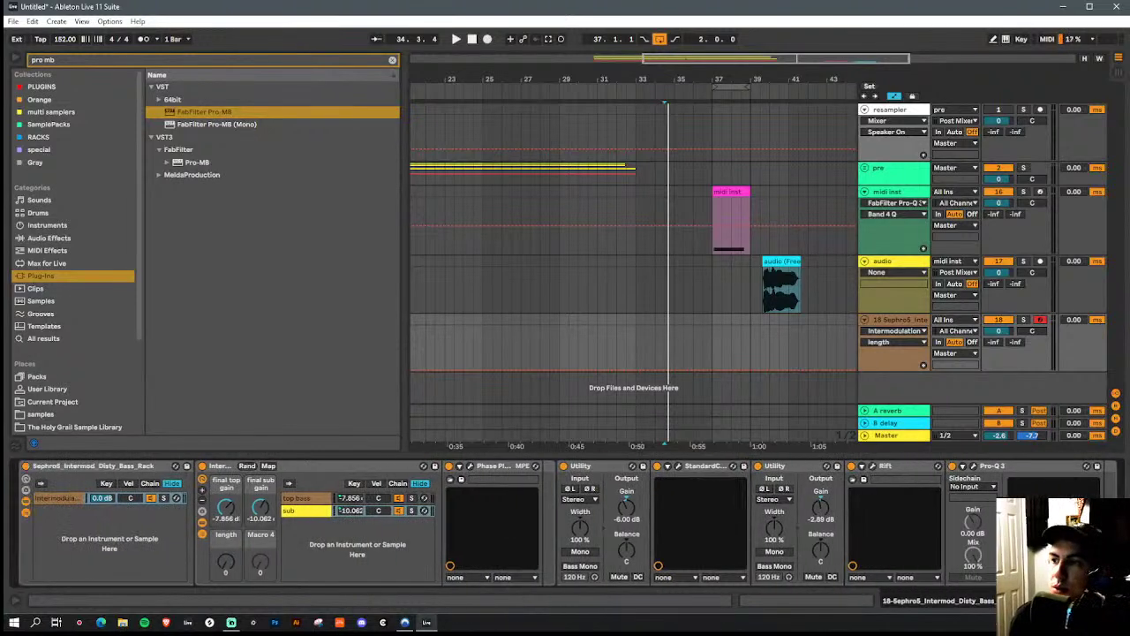
In the top bass chain's Pro-Q 3 after Volcano 3, make the low-mid dip shallower and move the low cut to about 47 Hz
left_click(296, 498)
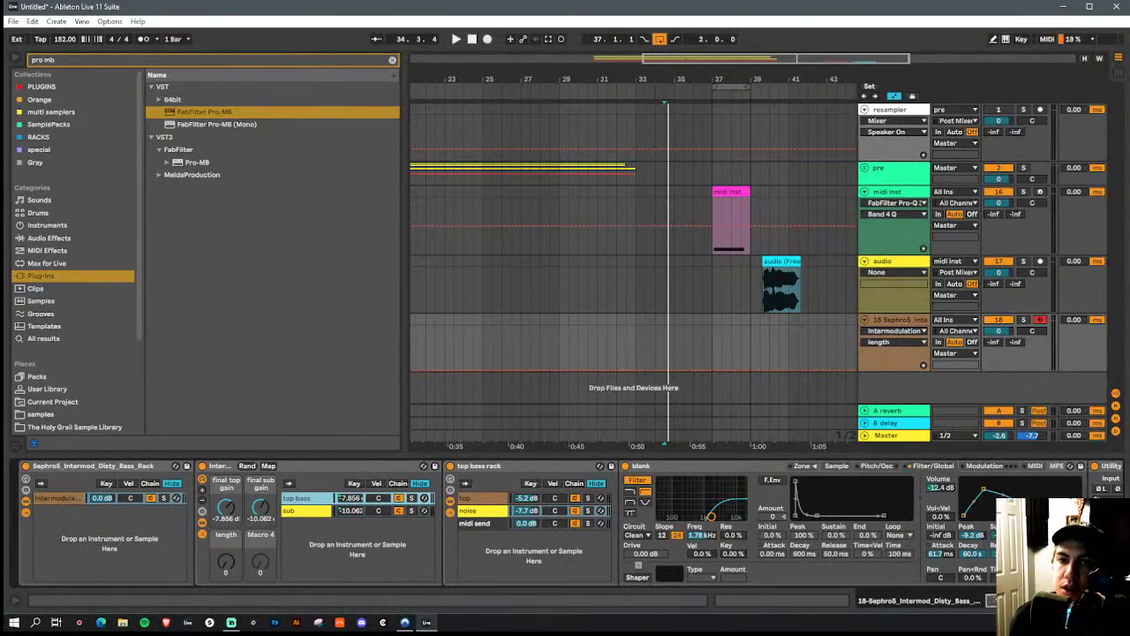
scroll(827, 527, "right", 20)
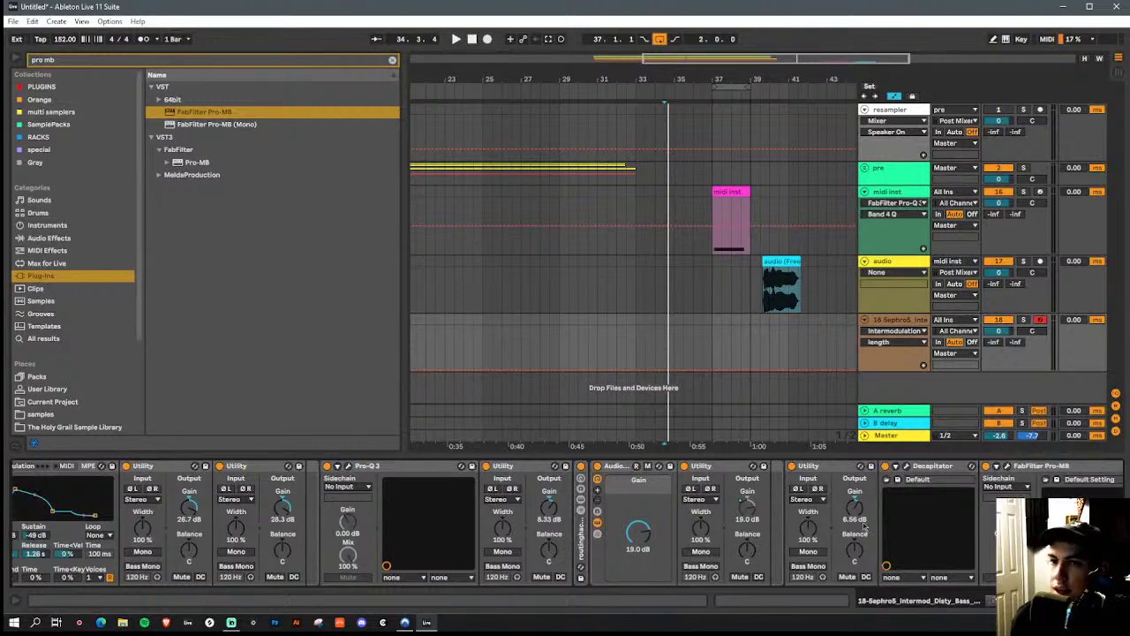
scroll(827, 527, "right", 15)
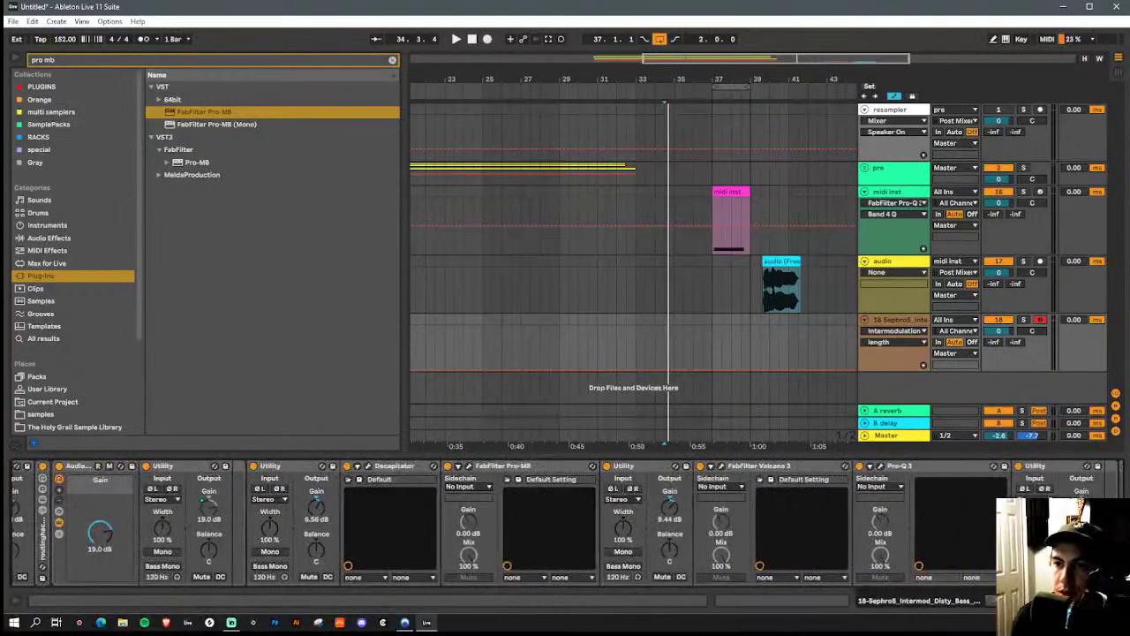
scroll(704, 472, "right", 8)
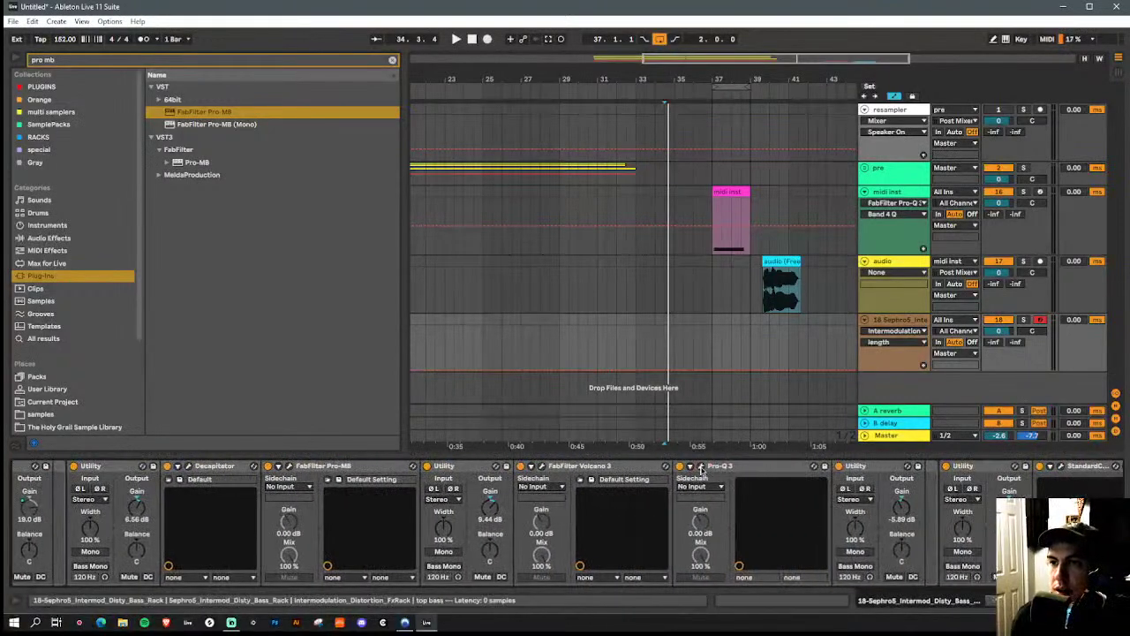
left_click(701, 467)
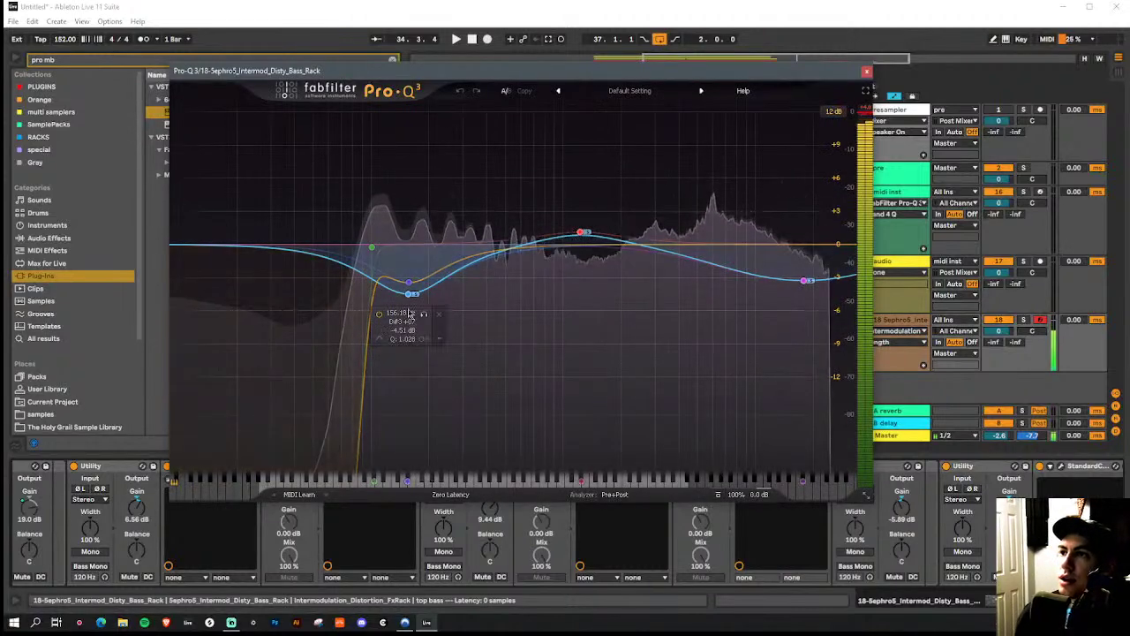
left_click_drag(410, 283, 308, 324)
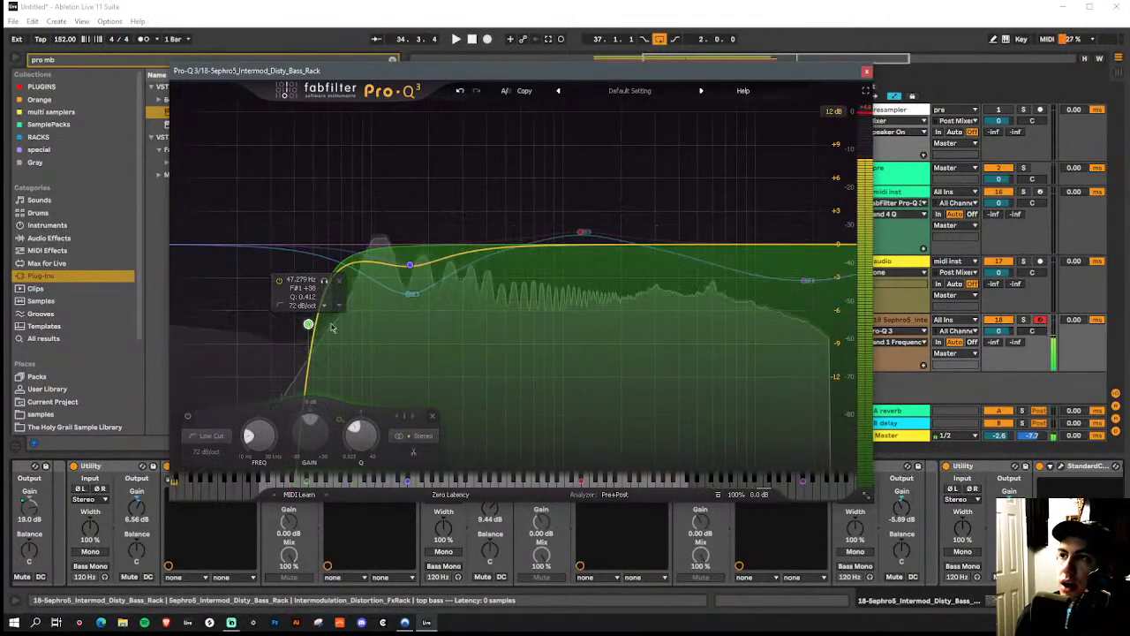
left_click(865, 74)
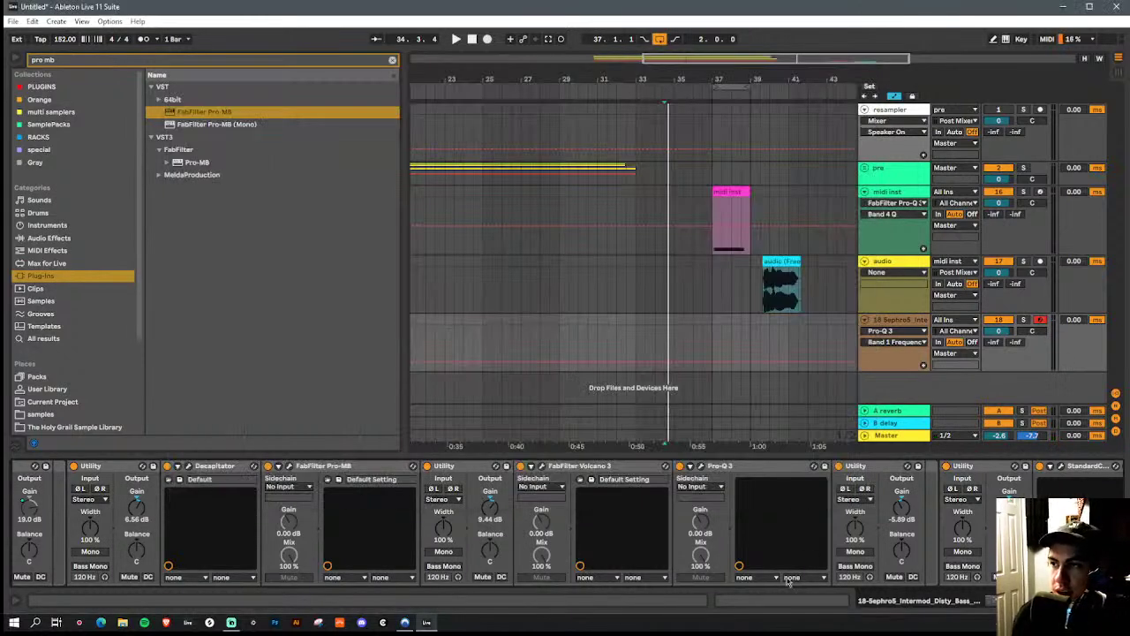
Recheck Volcano 3's filter curve, and show the devices of the top chain in the top bass rack
left_click(542, 466)
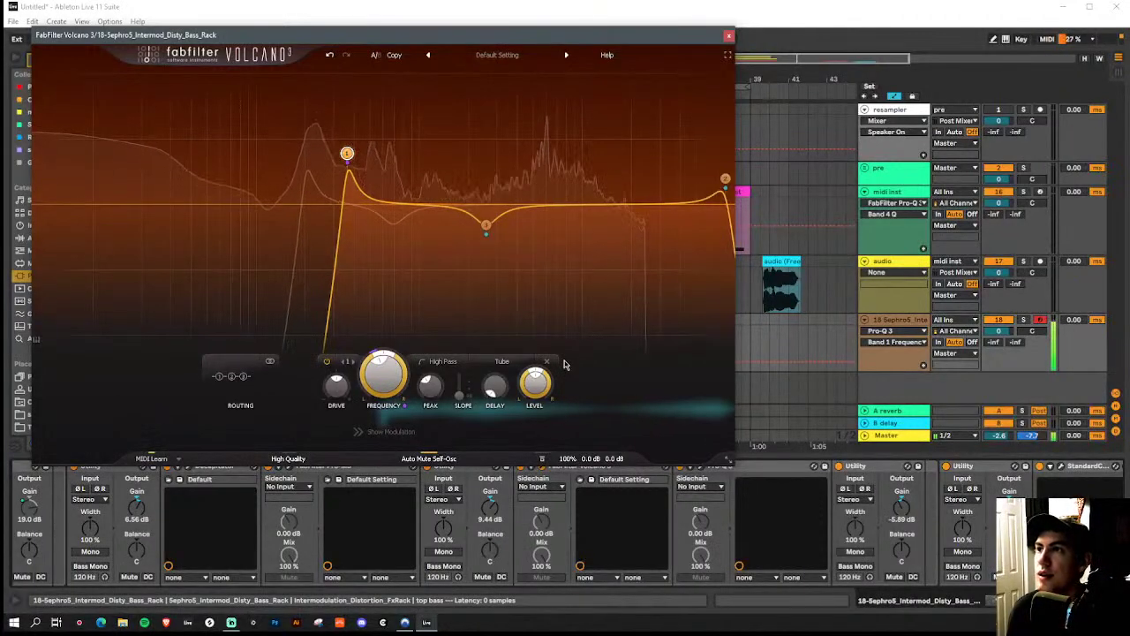
left_click(731, 39)
left_click(508, 509)
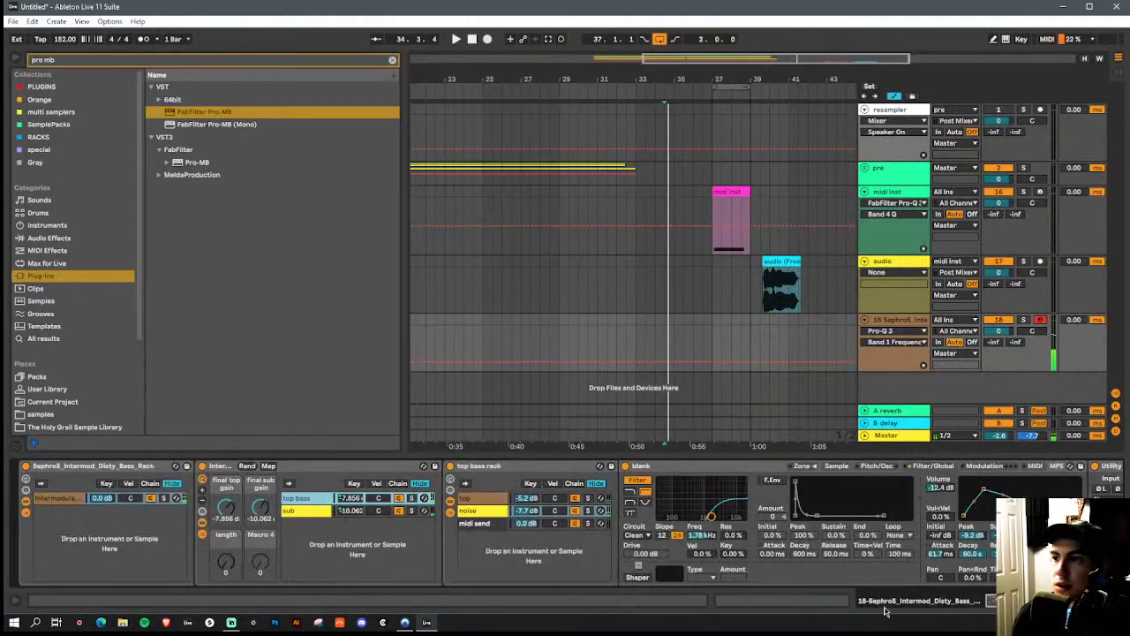
left_click(484, 499)
left_click(314, 500)
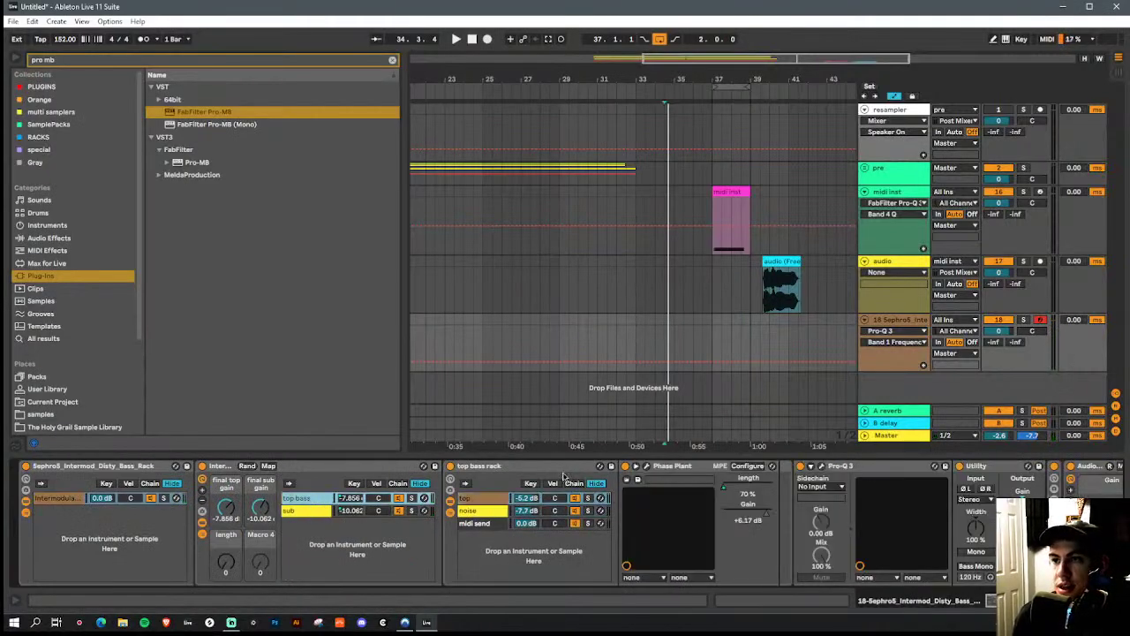
In the top chain's Phase Plant, raise the Glide_Time macro to 69% and expose it as a configured device parameter
left_click(647, 466)
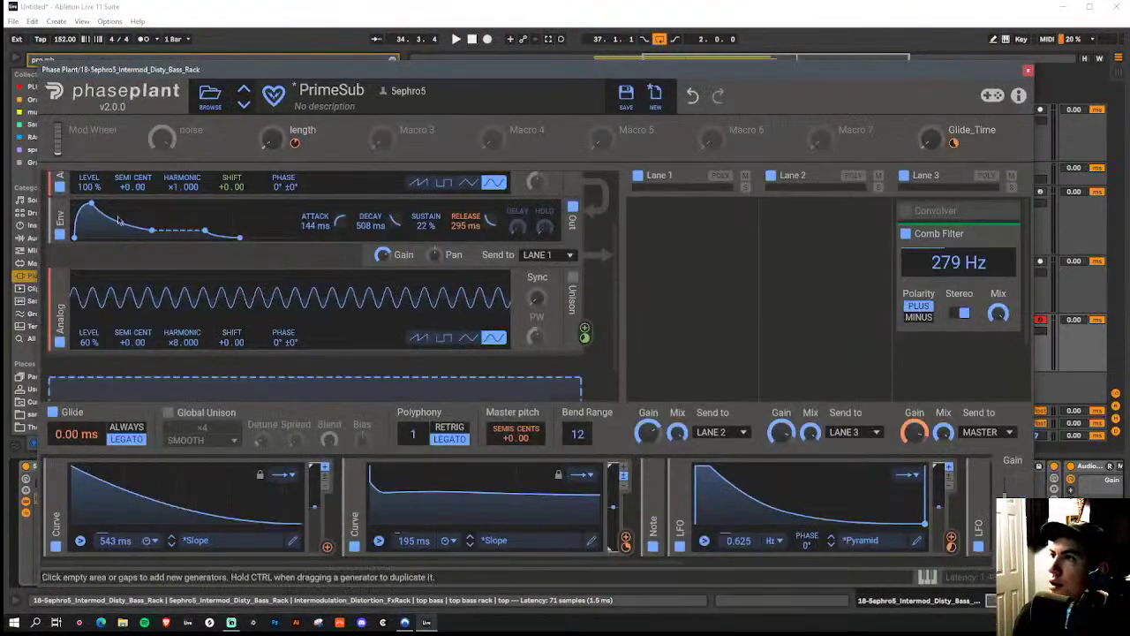
left_click_drag(931, 136, 76, 450)
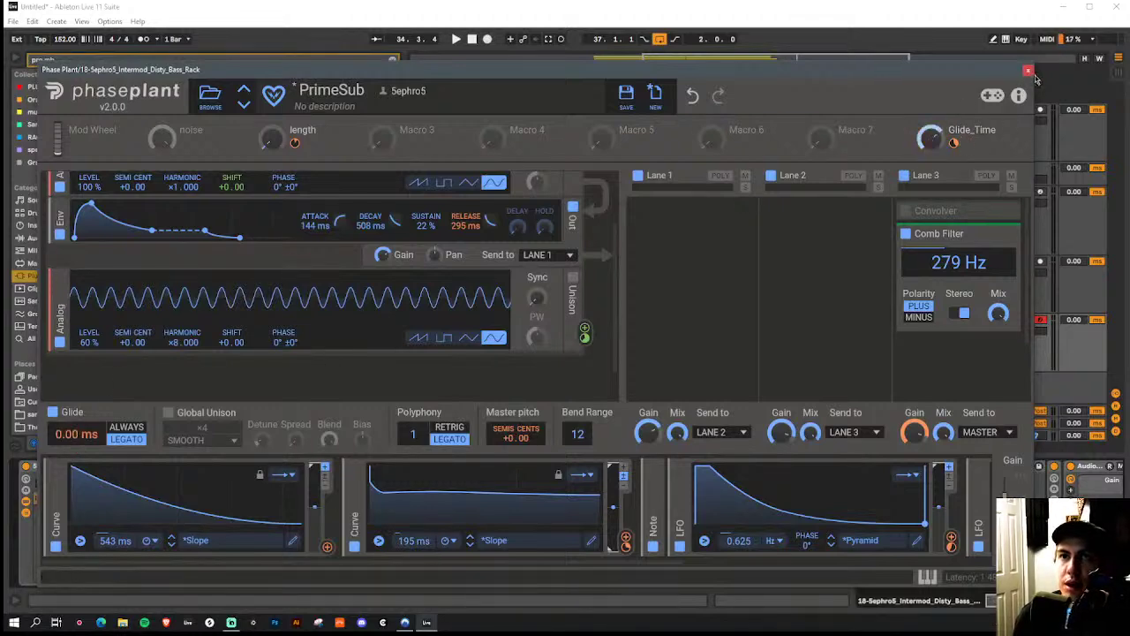
left_click(1030, 71)
left_click(746, 471)
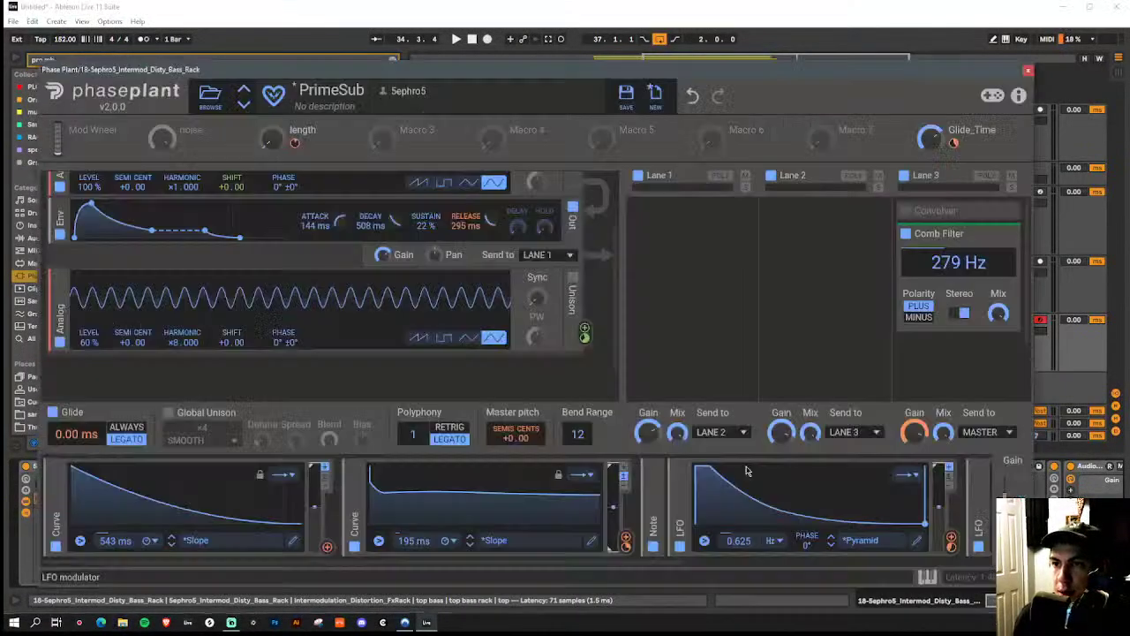
left_click(1028, 69)
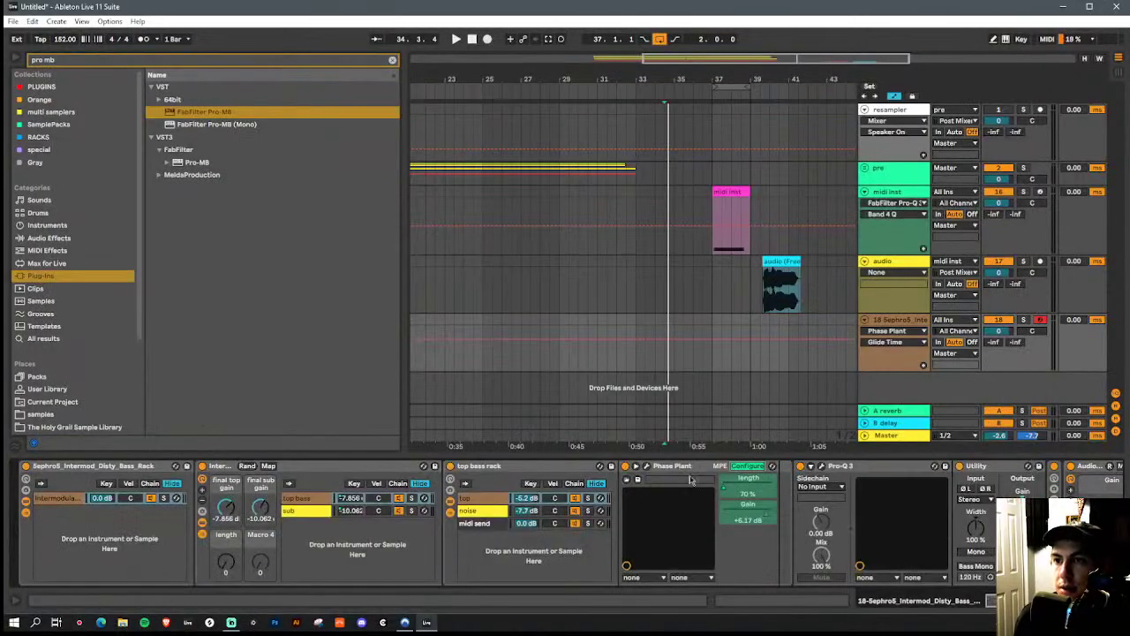
left_click(748, 466)
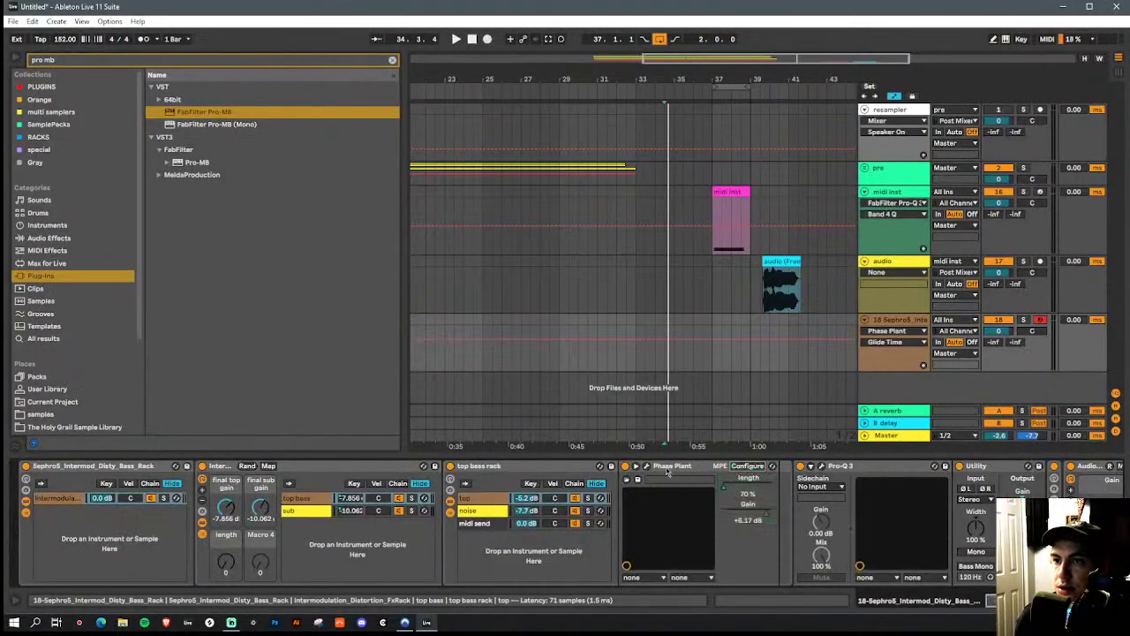
left_click(668, 470)
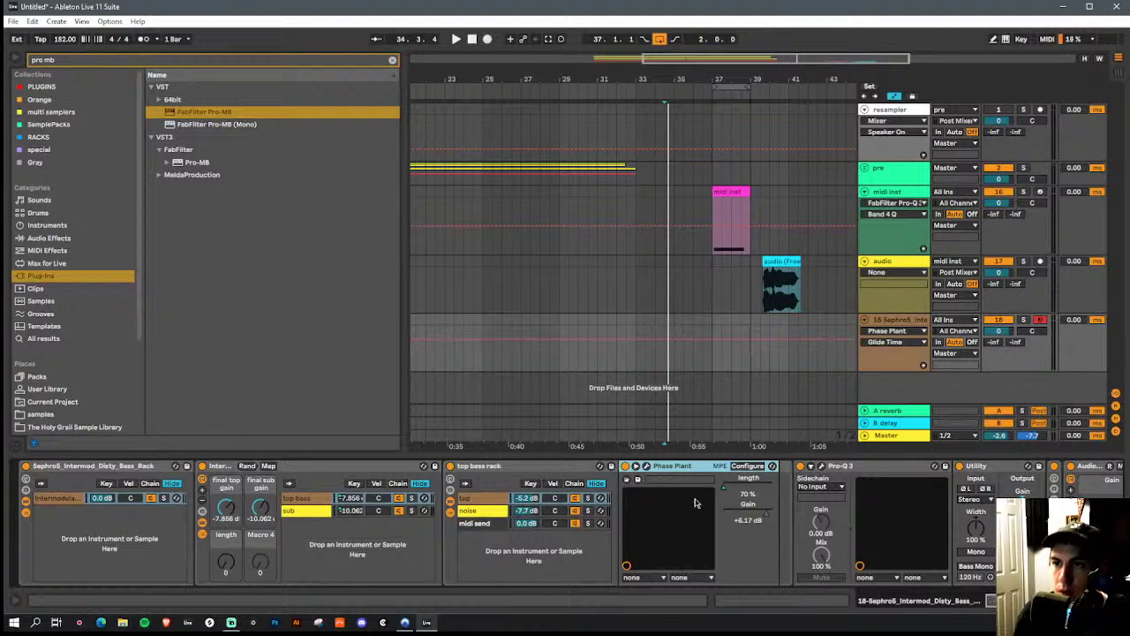
left_click(748, 466)
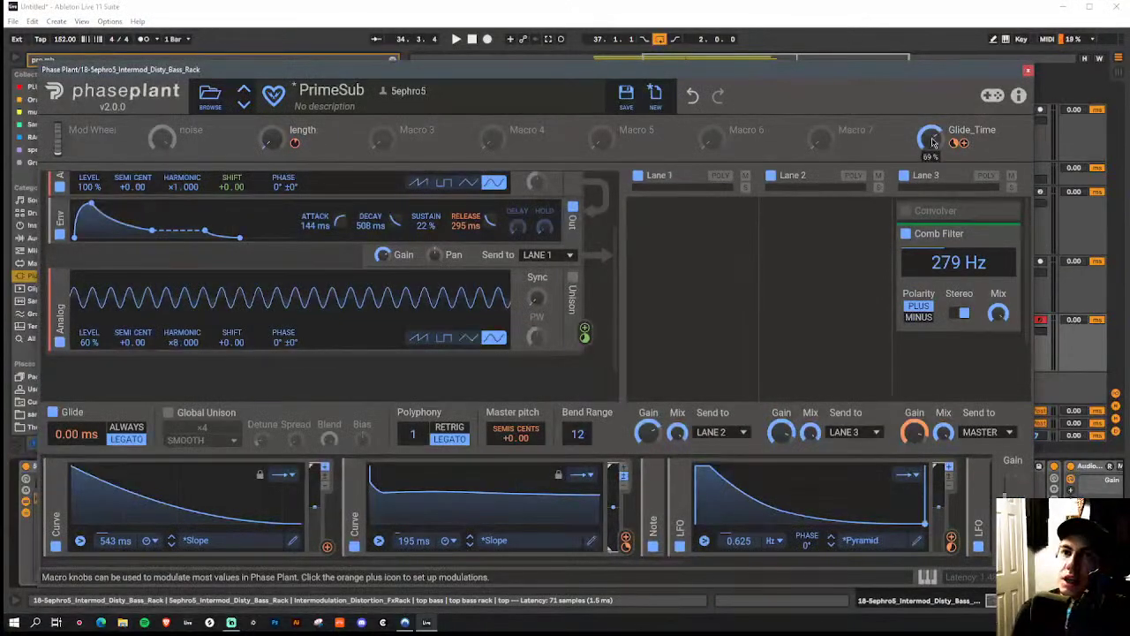
left_click(1027, 70)
Map the top Phase Plant's Glide_Time to Macro 2 of the top bass rack, and that macro to Macro 4 of the Intermodulation rack
right_click(757, 548)
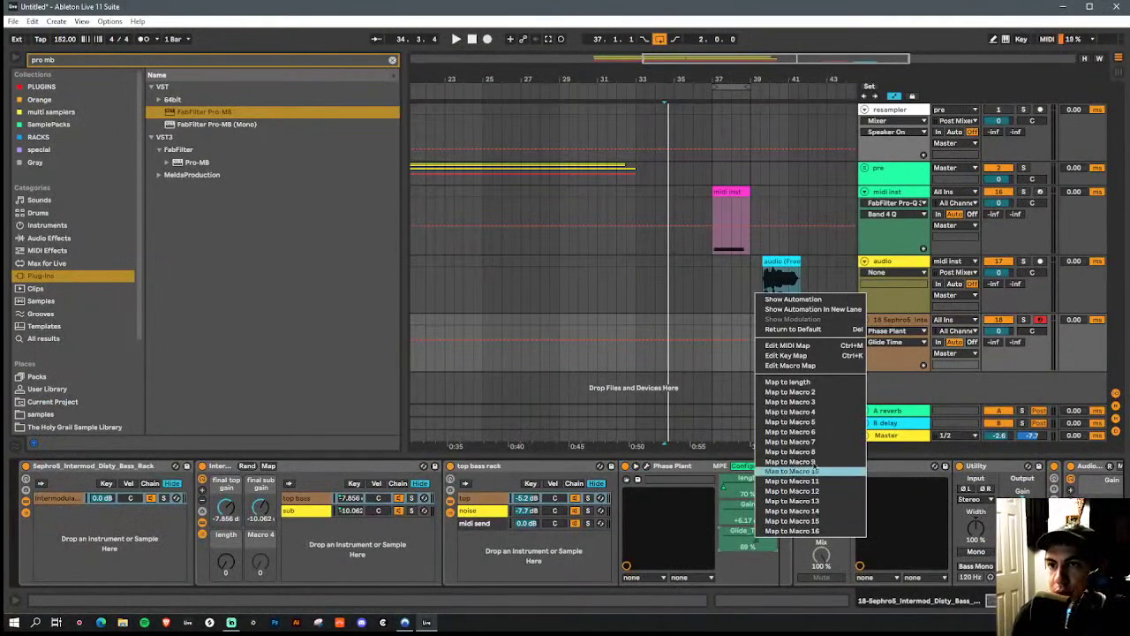
left_click(837, 398)
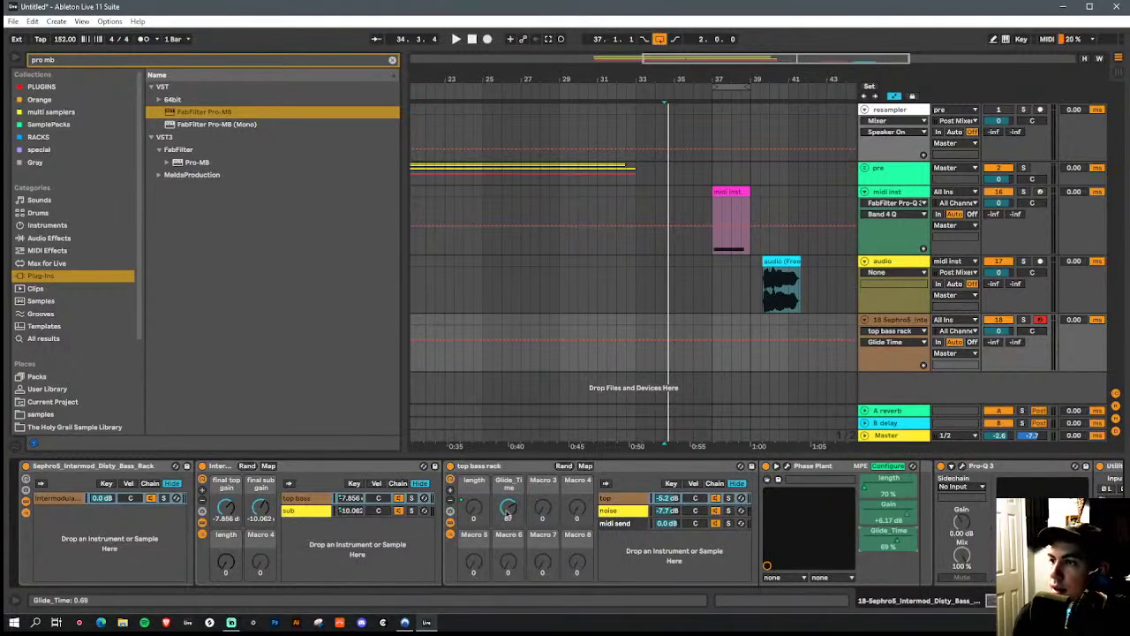
right_click(507, 515)
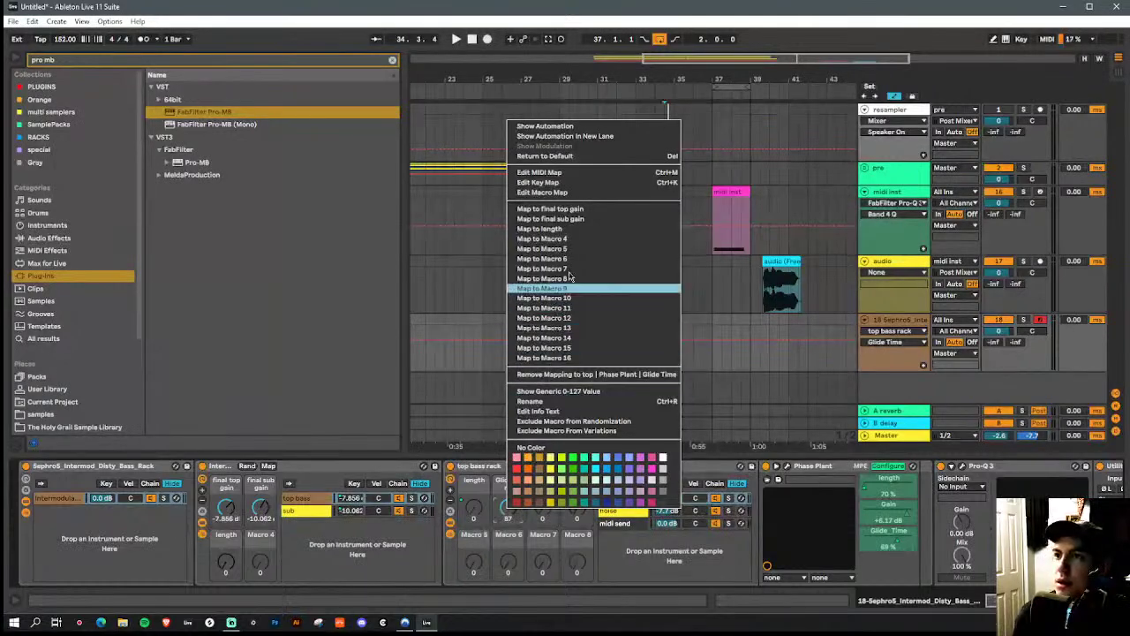
left_click(541, 239)
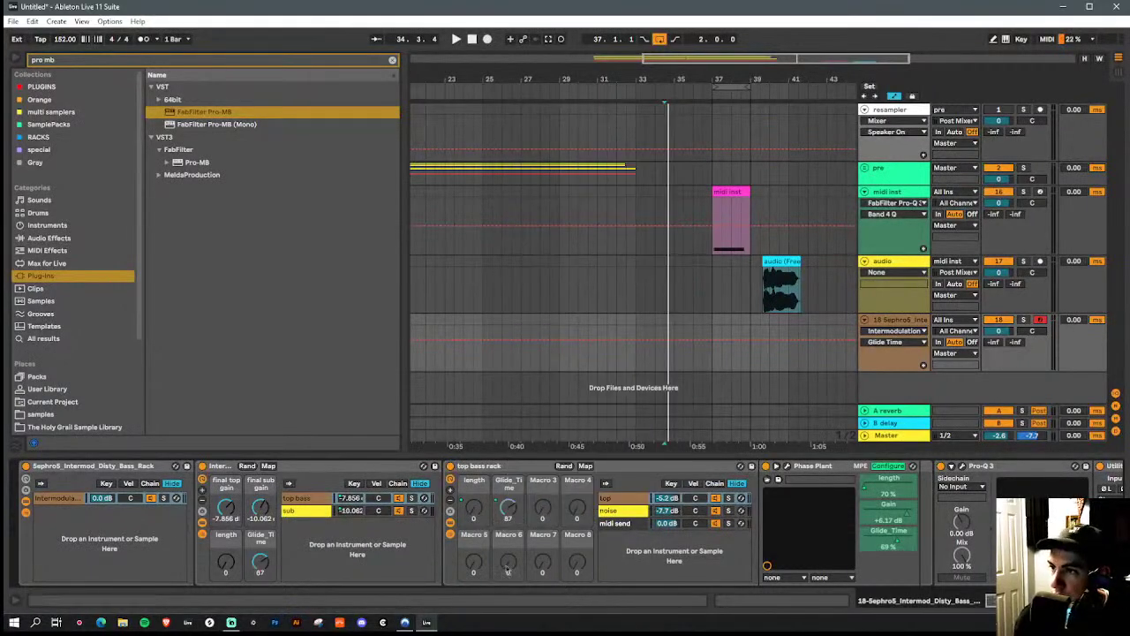
Expose Glide_Time at 34% in the sub chain's Phase Plant and map it to the Intermodulation rack's Glide_Time macro
left_click(319, 514)
left_click(472, 470)
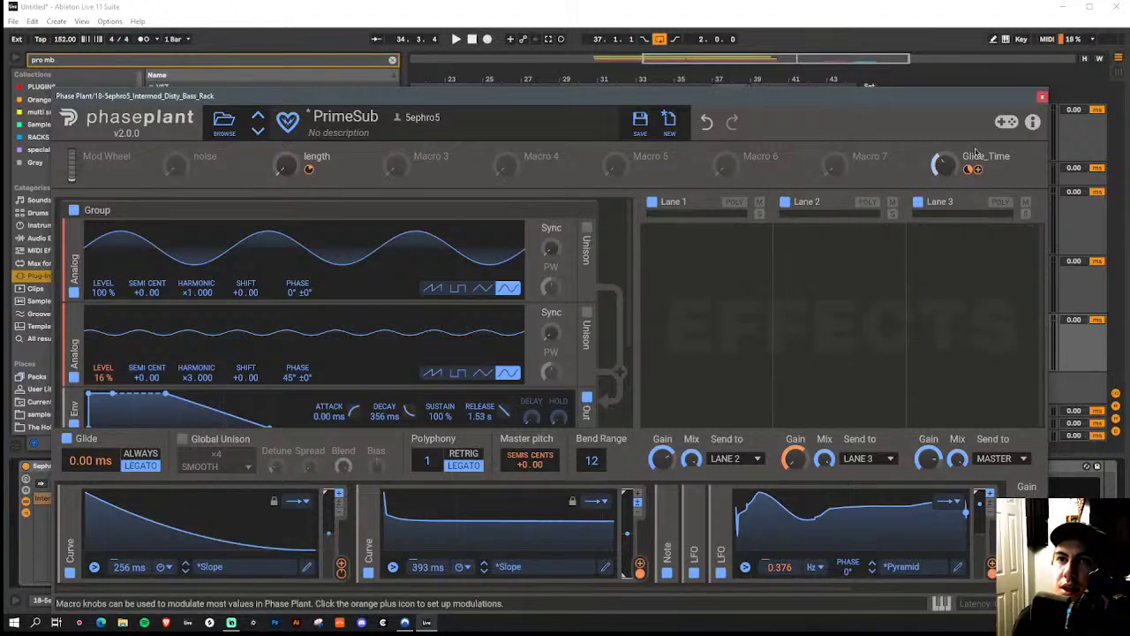
left_click(1042, 96)
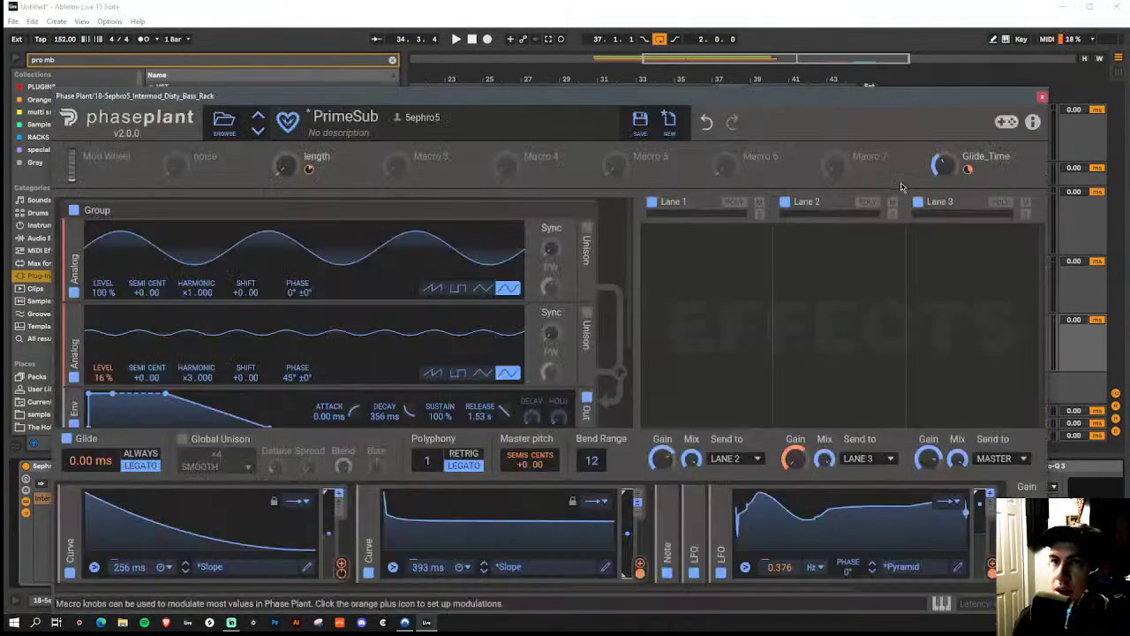
left_click(471, 467)
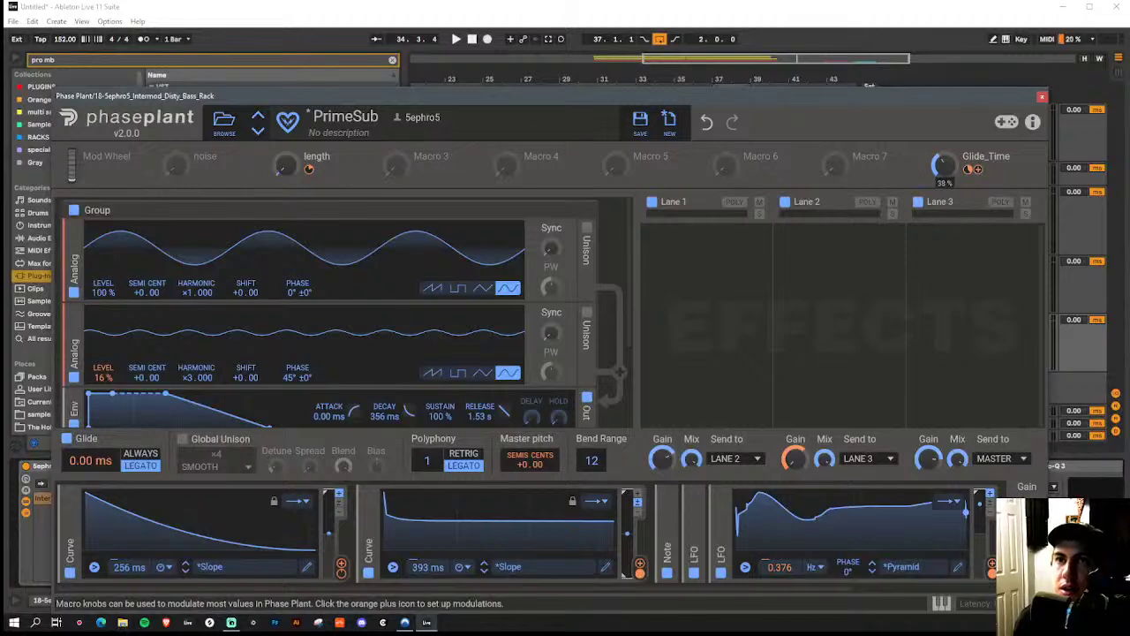
left_click(1042, 96)
right_click(567, 511)
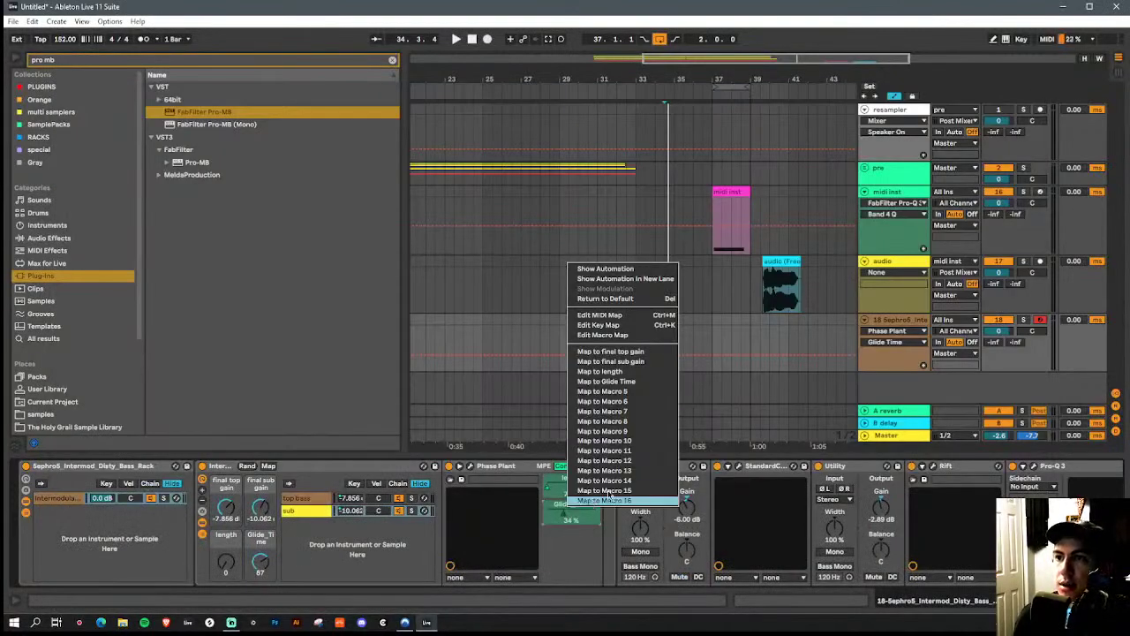
left_click(658, 382)
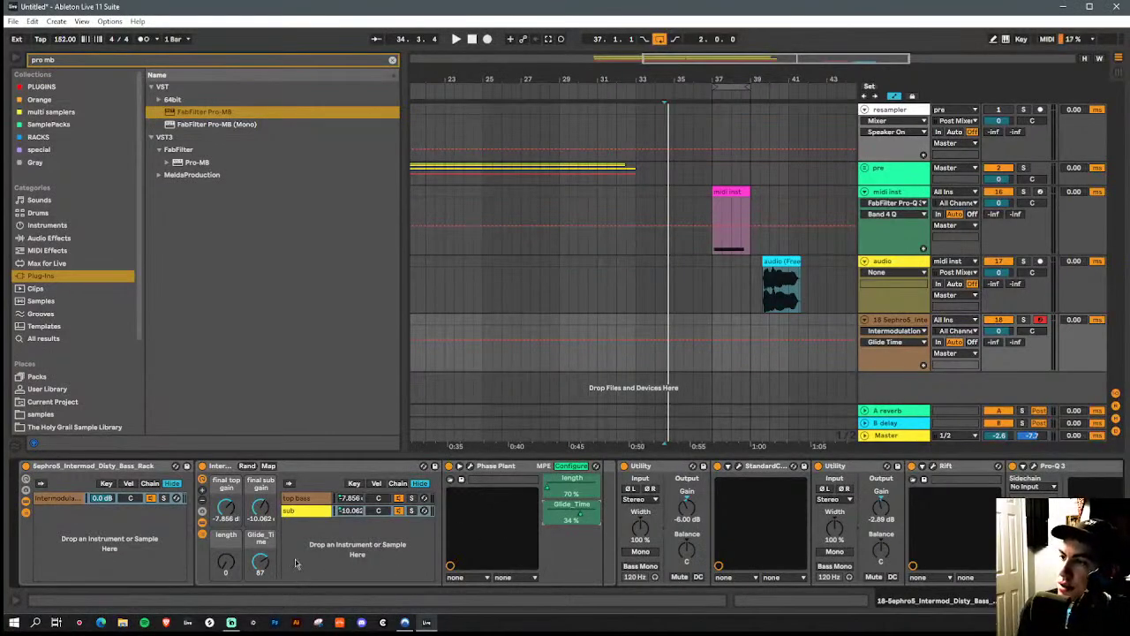
Set the Intermodulation rack's Glide_Time macro to 76, and check the sub chain's Phase Plant and the devices after it
left_click_drag(259, 561, 259, 537)
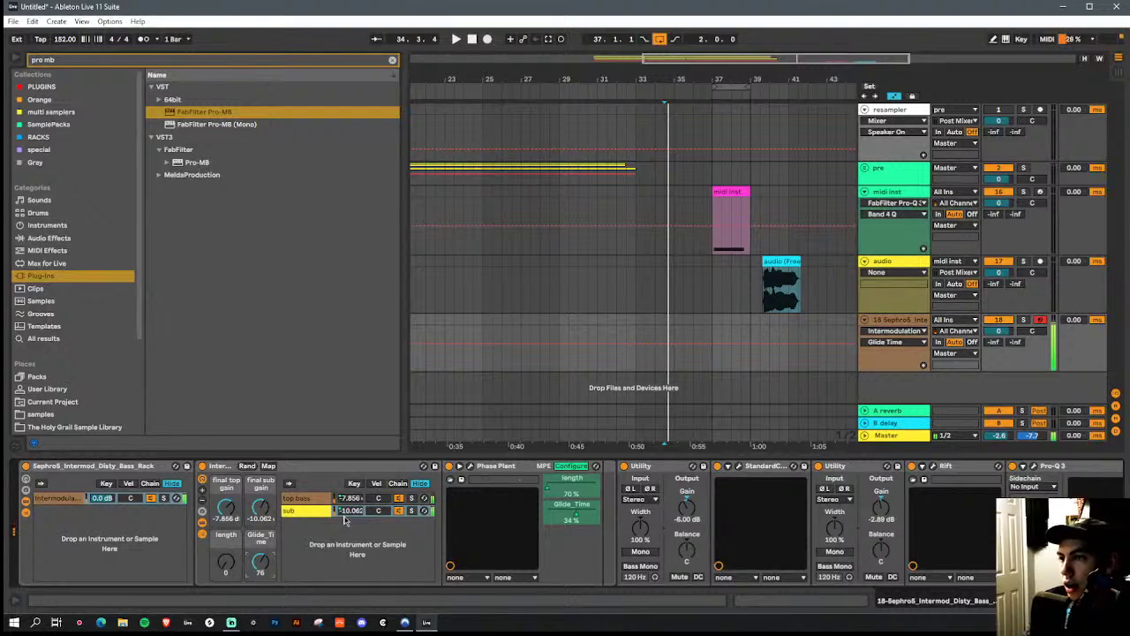
left_click(470, 467)
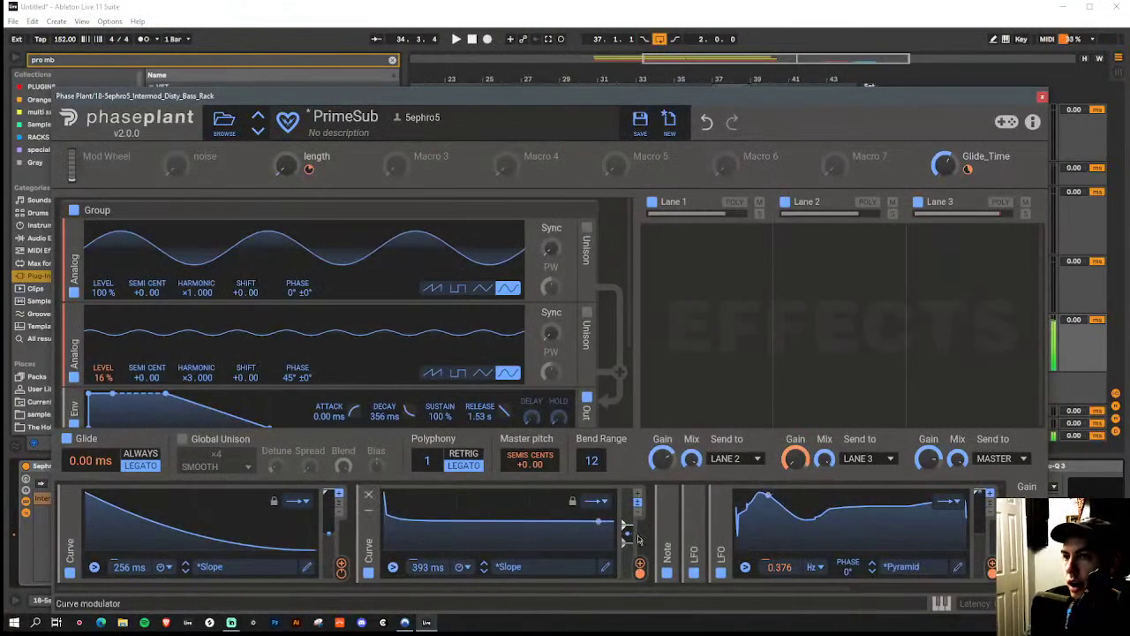
left_click(1042, 97)
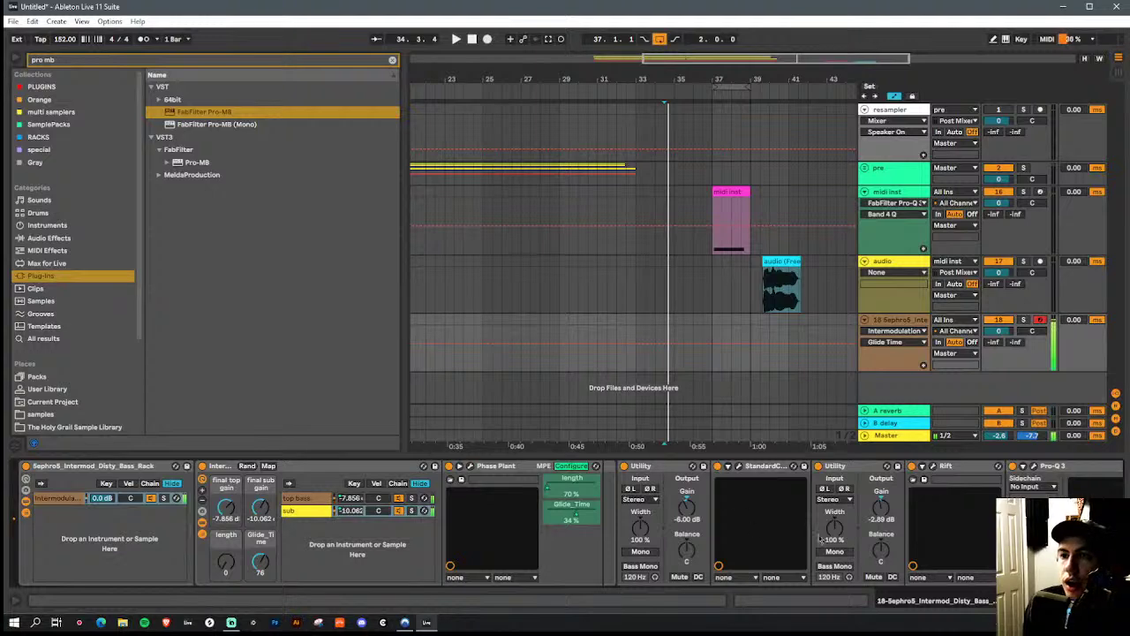
scroll(358, 547, "right", 3)
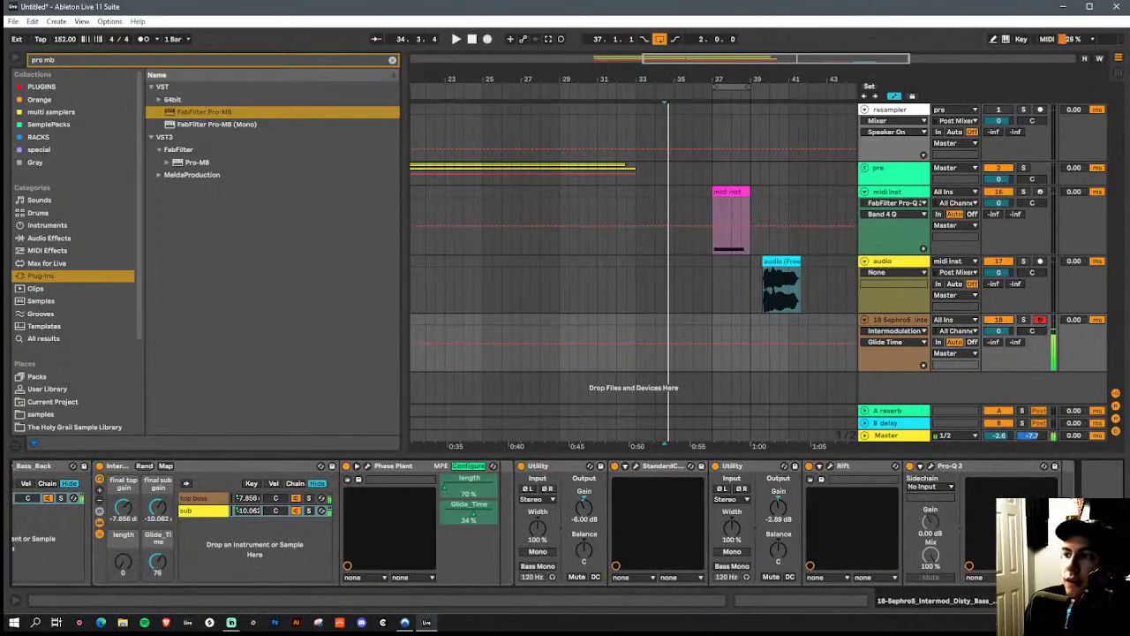
scroll(357, 547, "left", 3)
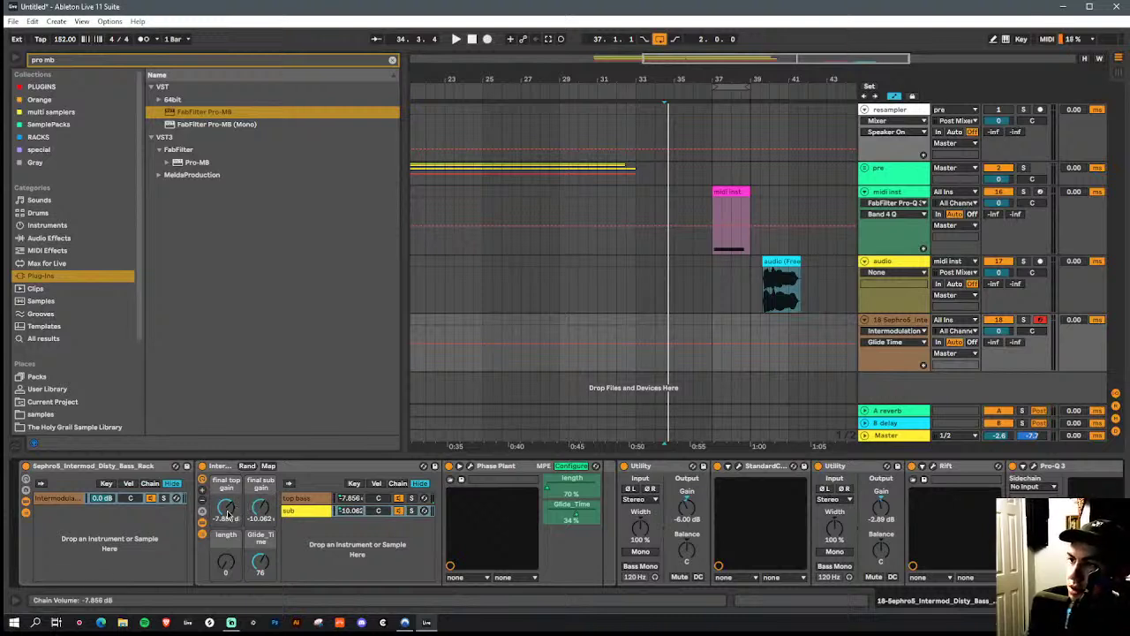
Set the Intermodulation rack's final top gain to -11.321 dB, length to 69 and final sub gain to -6.596 dB
left_click_drag(227, 509, 227, 530)
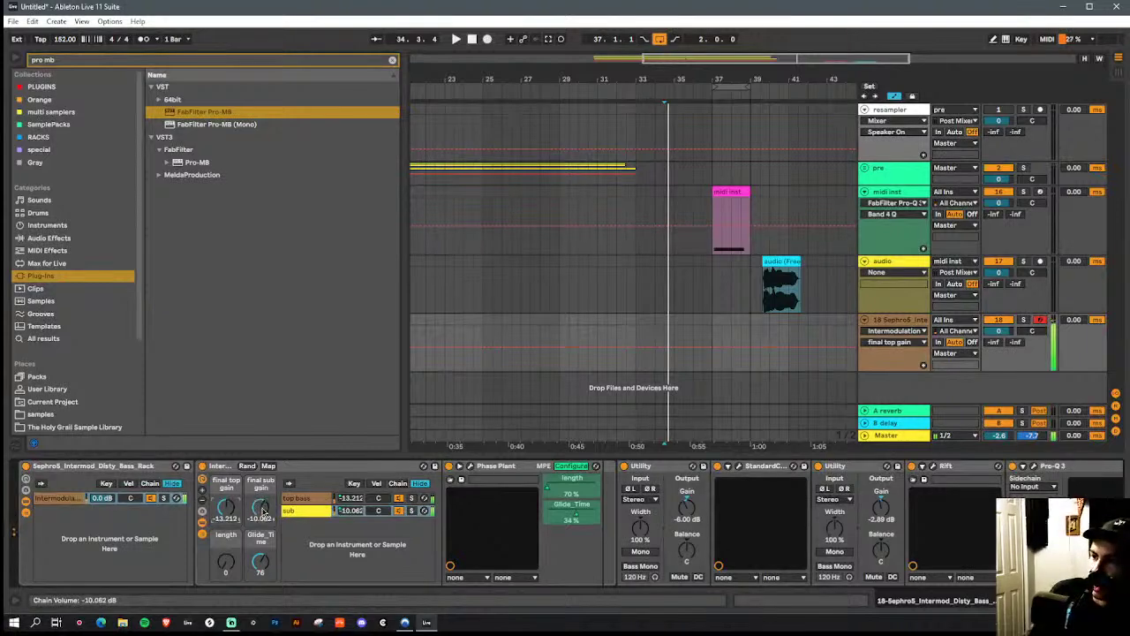
left_click_drag(227, 510, 227, 505)
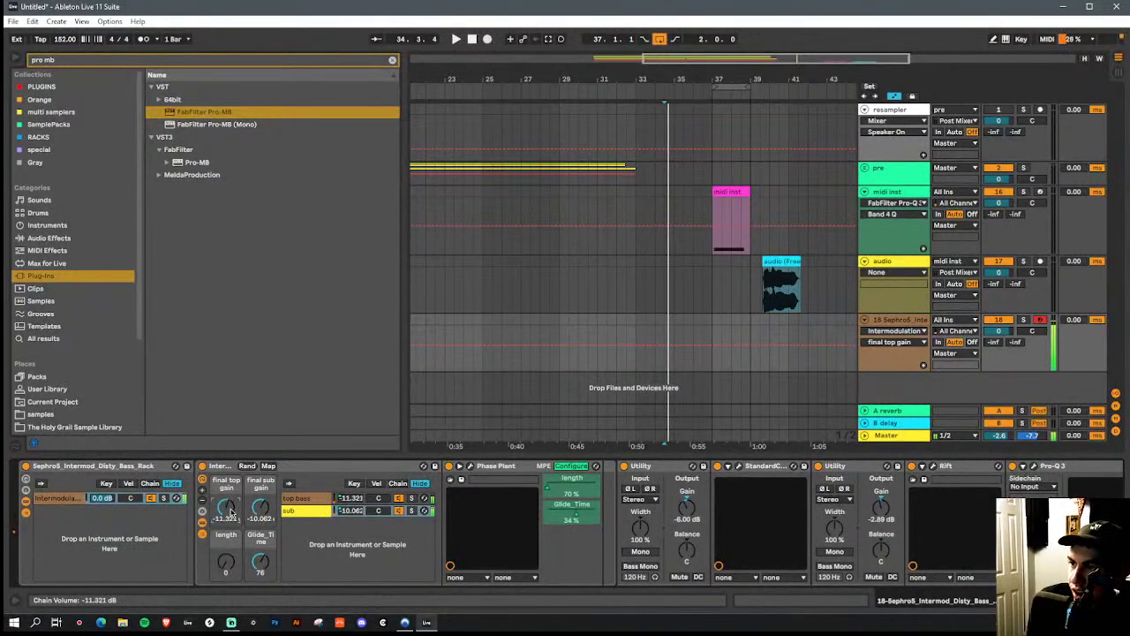
left_click_drag(226, 568, 226, 556)
left_click_drag(261, 506, 260, 500)
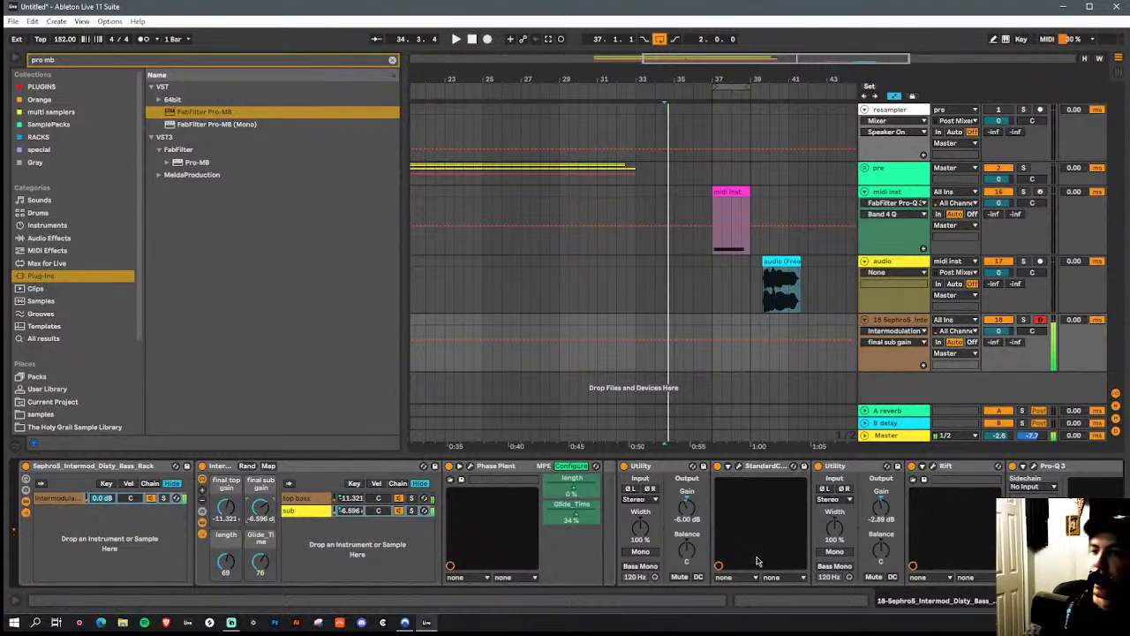
Lower the noise chain's volume in the top bass rack to about -18.4 dB
left_click(314, 502)
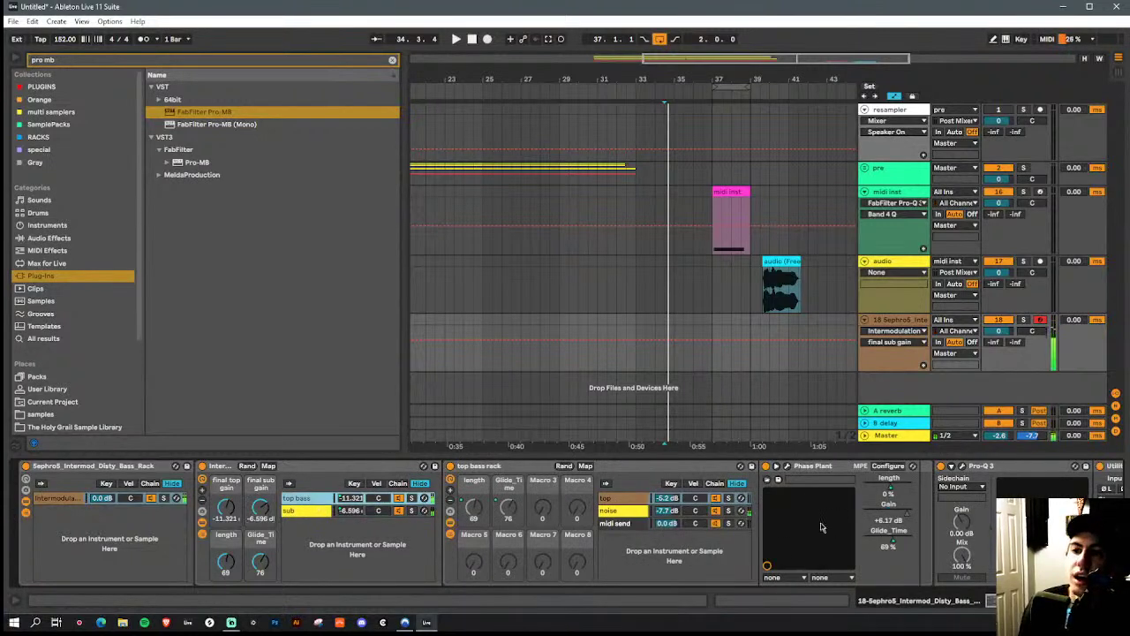
left_click_drag(667, 510, 668, 530)
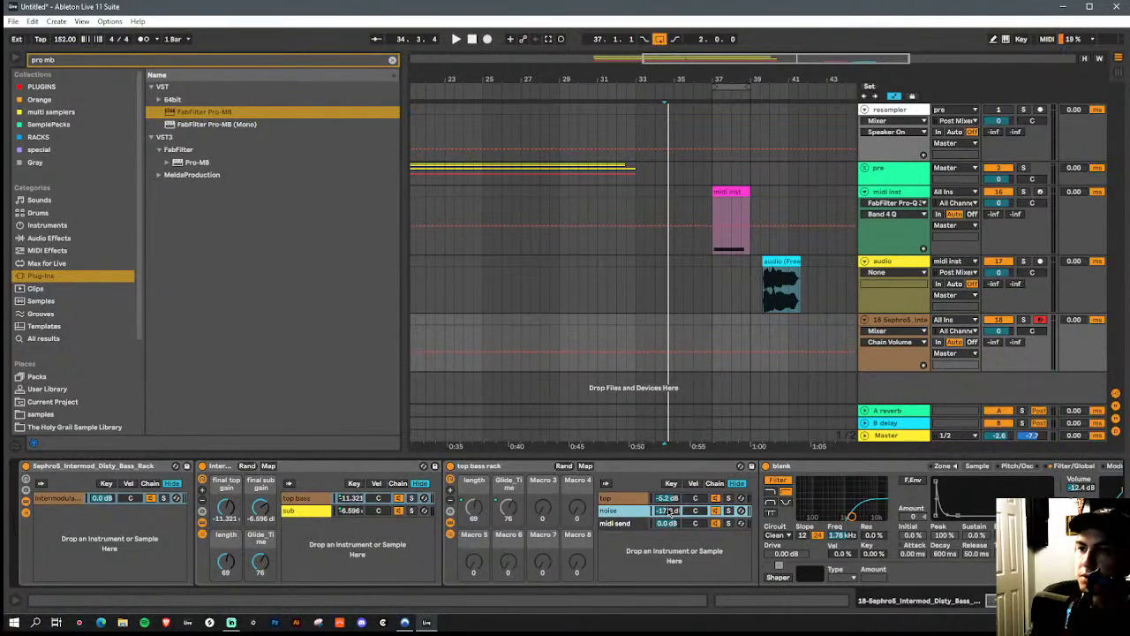
scroll(671, 512, "down", 5)
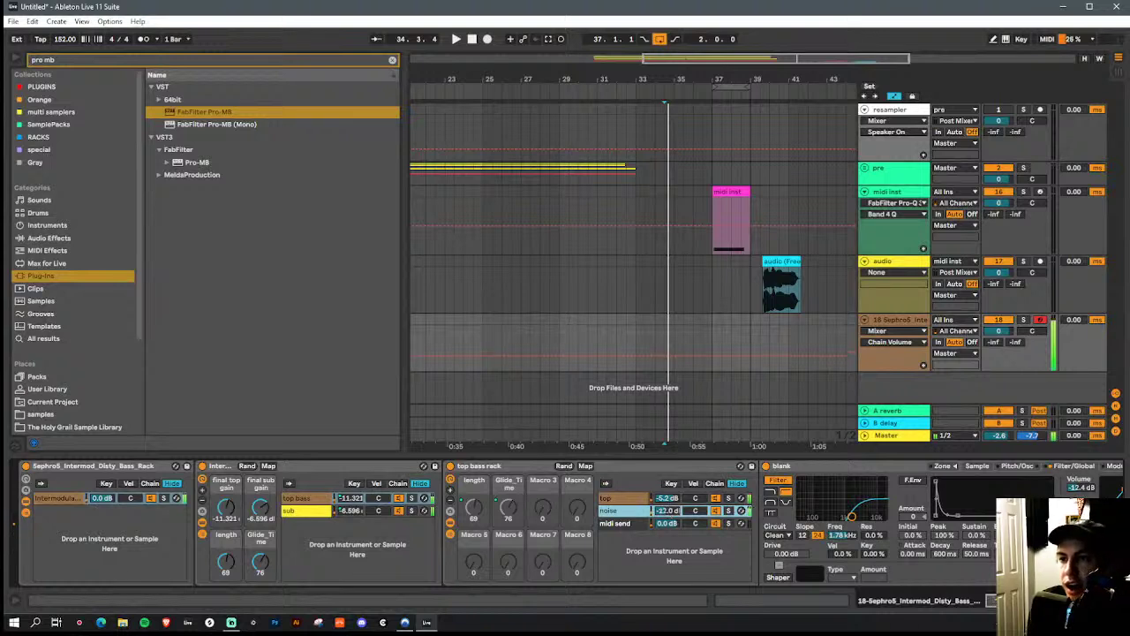
scroll(669, 512, "up", 5)
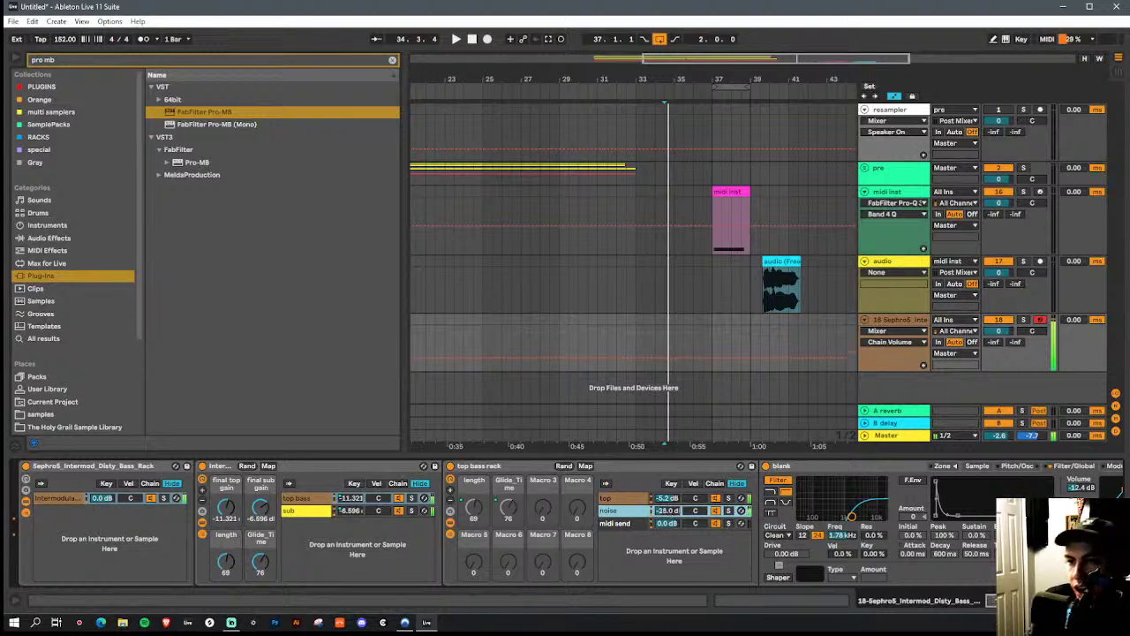
In the top chain's Phase Plant, set the first Analog oscillator's harmonic to ×12 and reduce the Comb Filter's mix
left_click(619, 499)
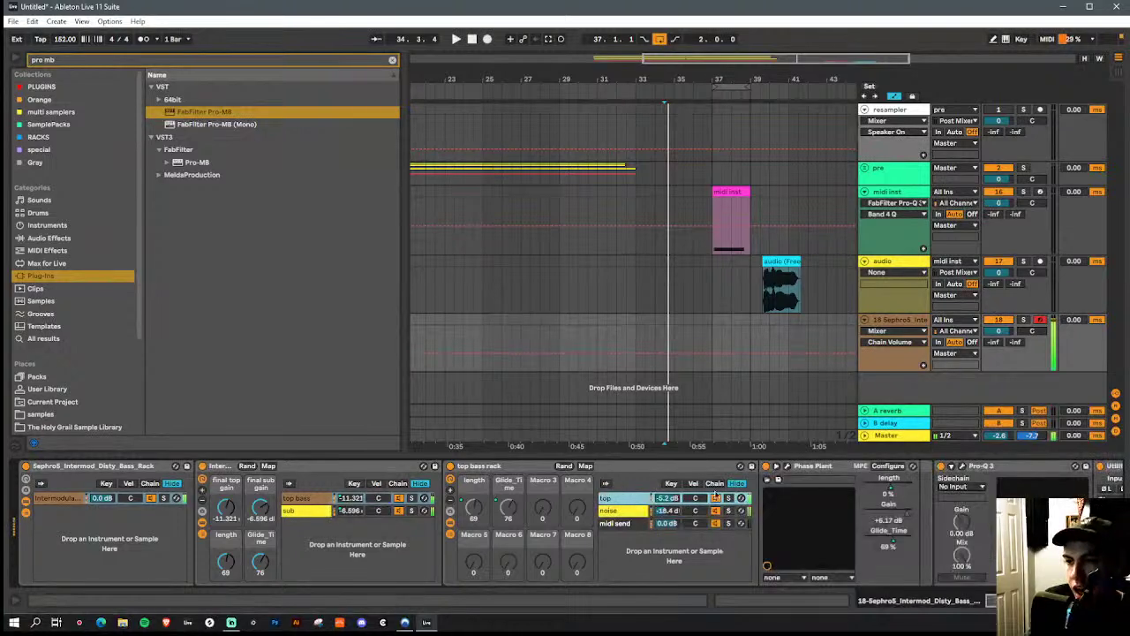
left_click(788, 466)
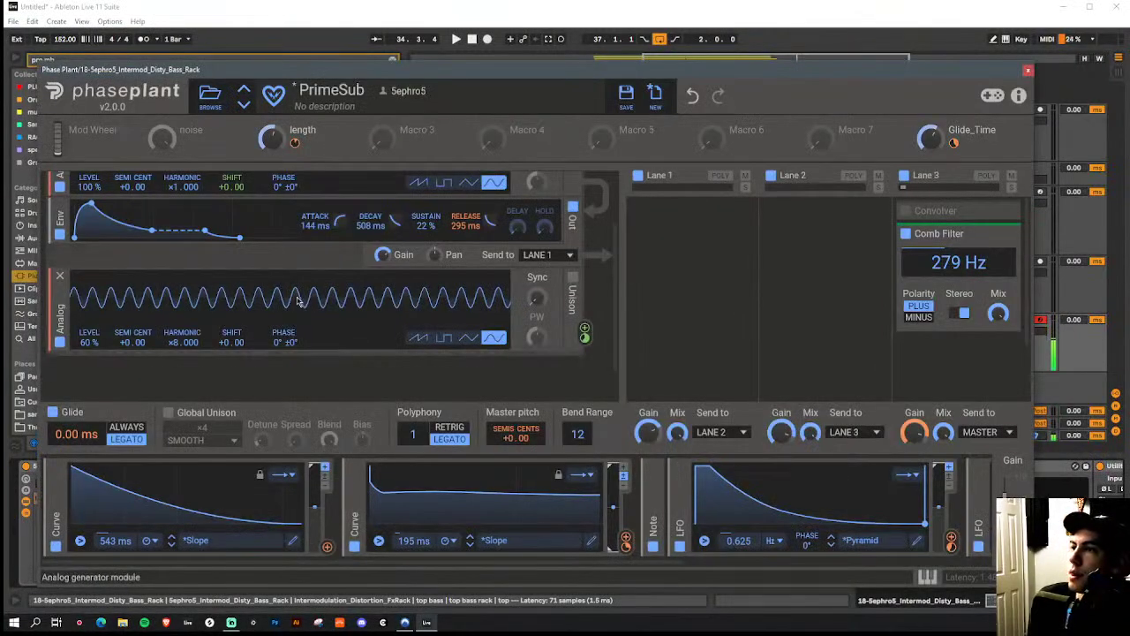
scroll(130, 265, "up", 2)
scroll(168, 268, "up", 11)
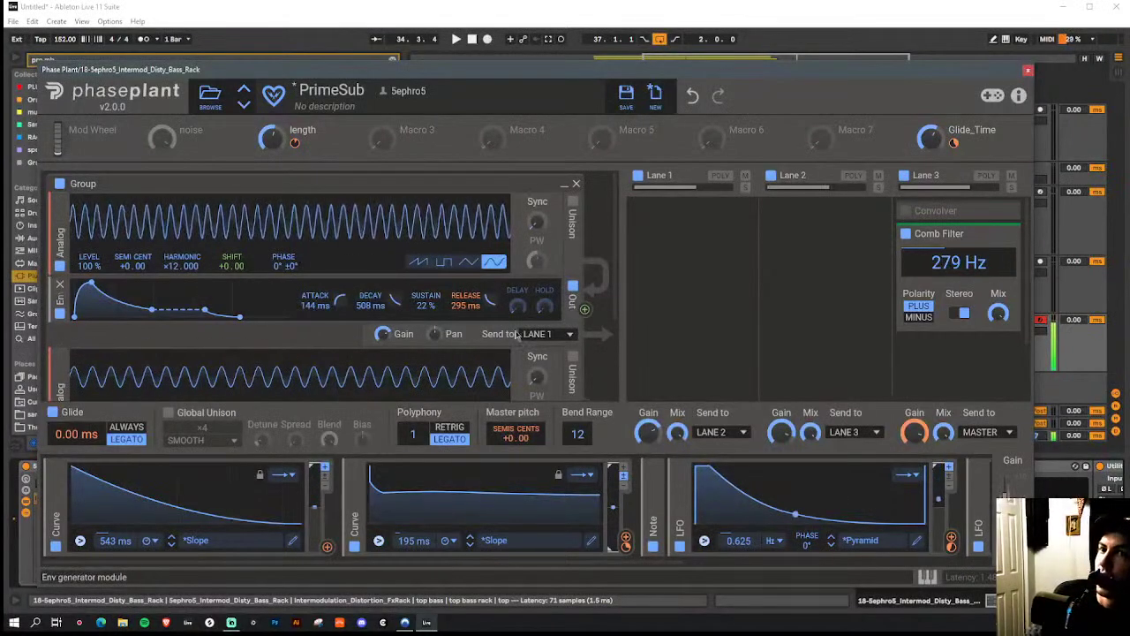
left_click_drag(998, 312, 998, 353)
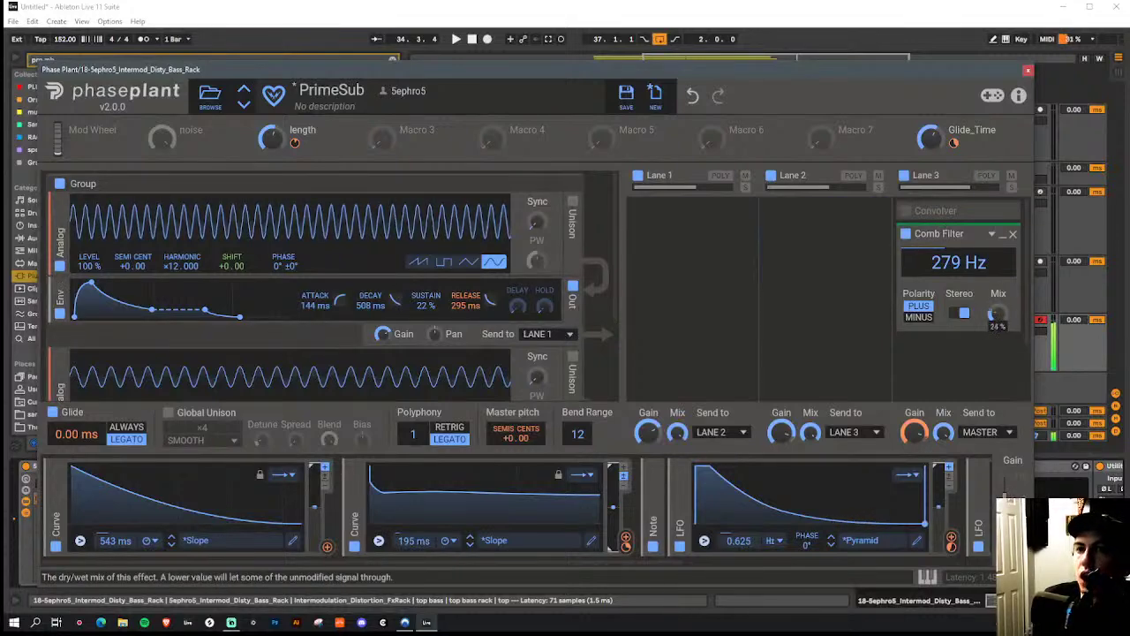
left_click_drag(998, 314, 997, 318)
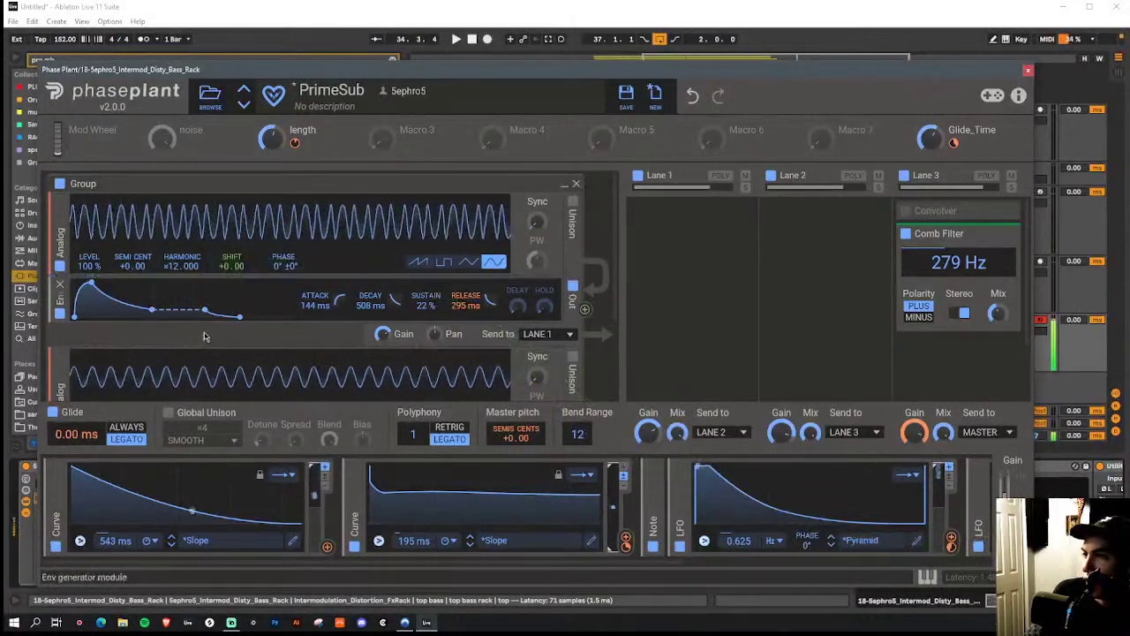
Set the last Analog oscillator's harmonic to ×7 and switch its waveform to triangle
scroll(176, 340, "down", 2)
scroll(172, 344, "down", 1)
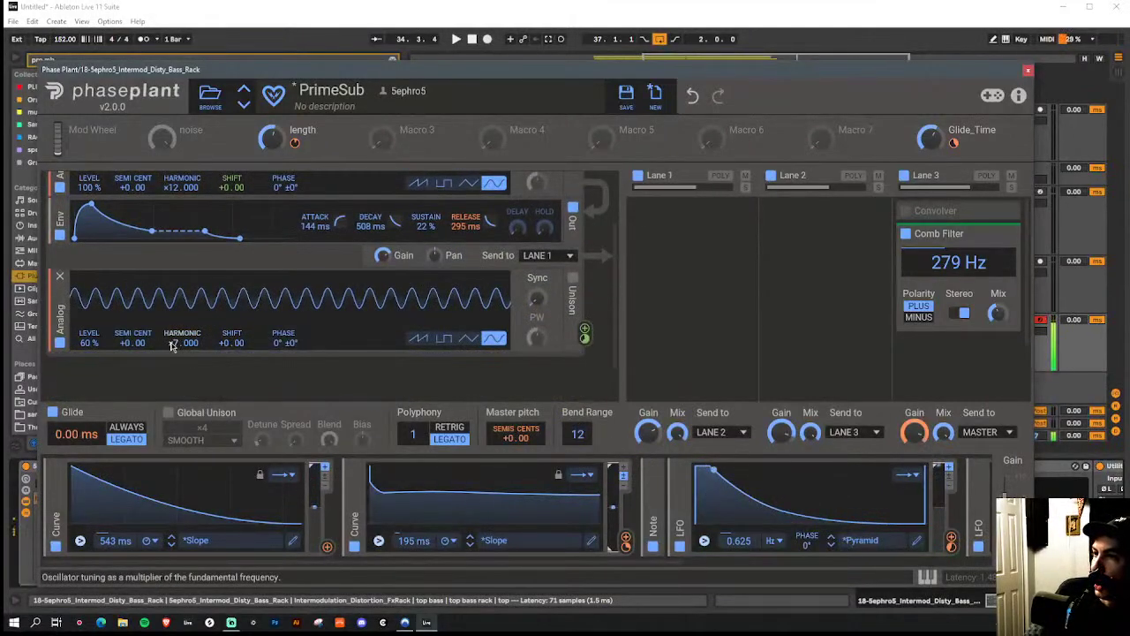
left_click(468, 339)
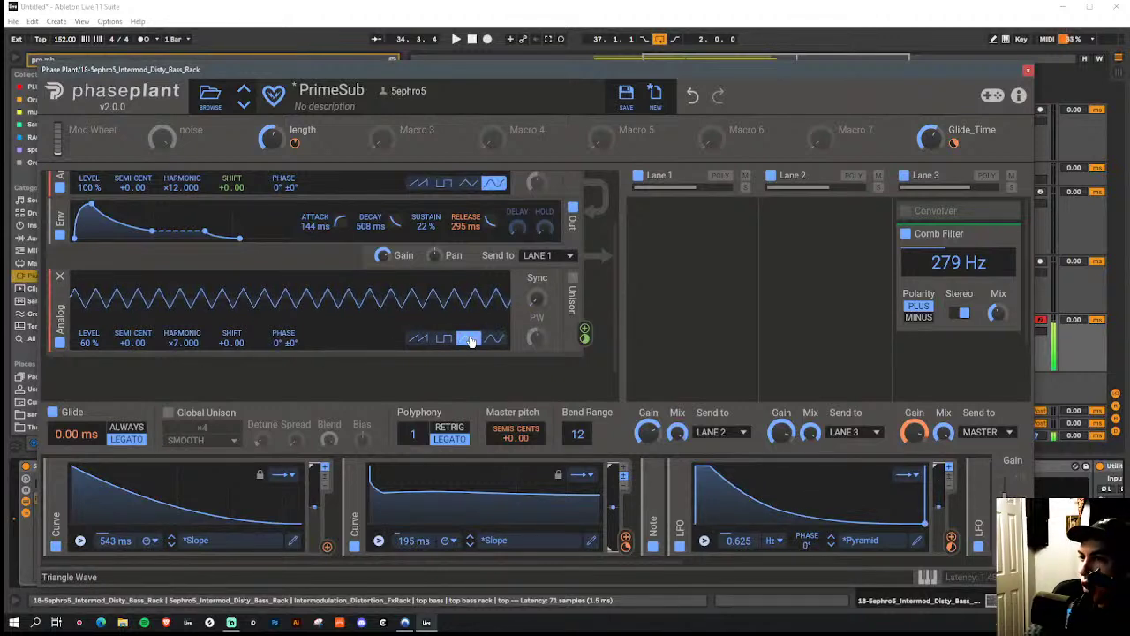
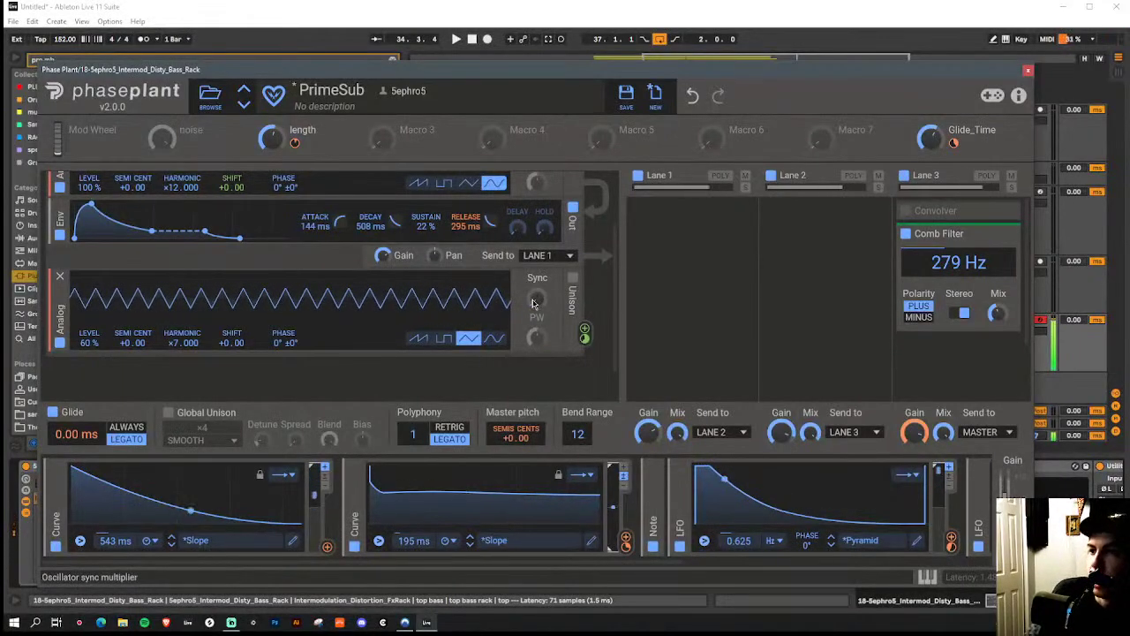
Close the Phase Plant window and look through the effect devices that follow the top bass rack
left_click(1028, 71)
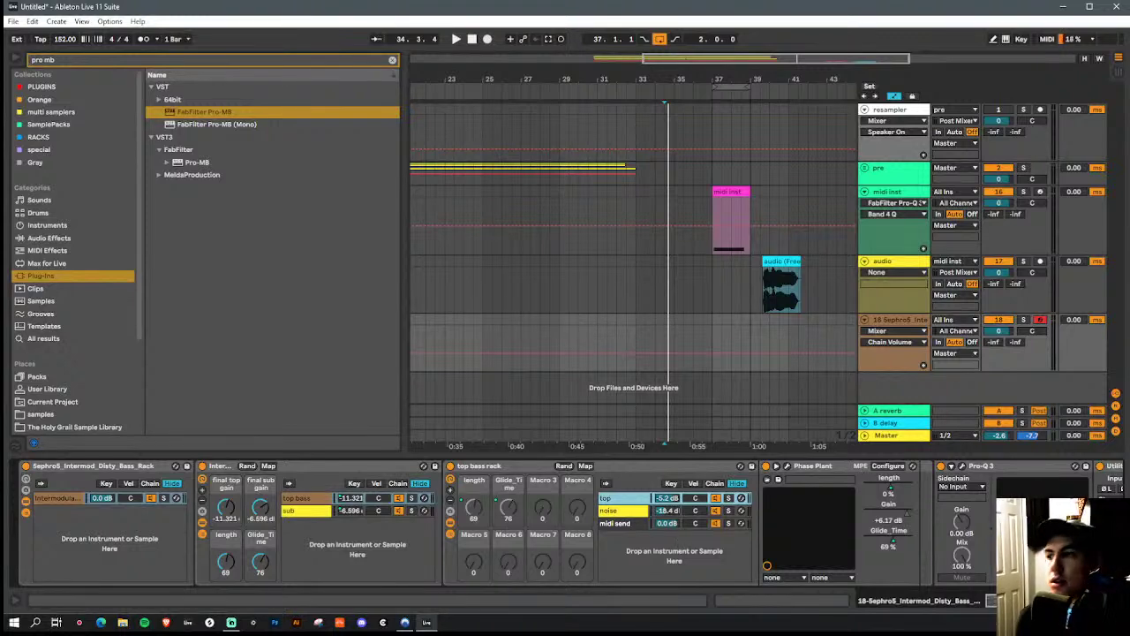
scroll(529, 521, "right", 10)
scroll(529, 521, "right", 1)
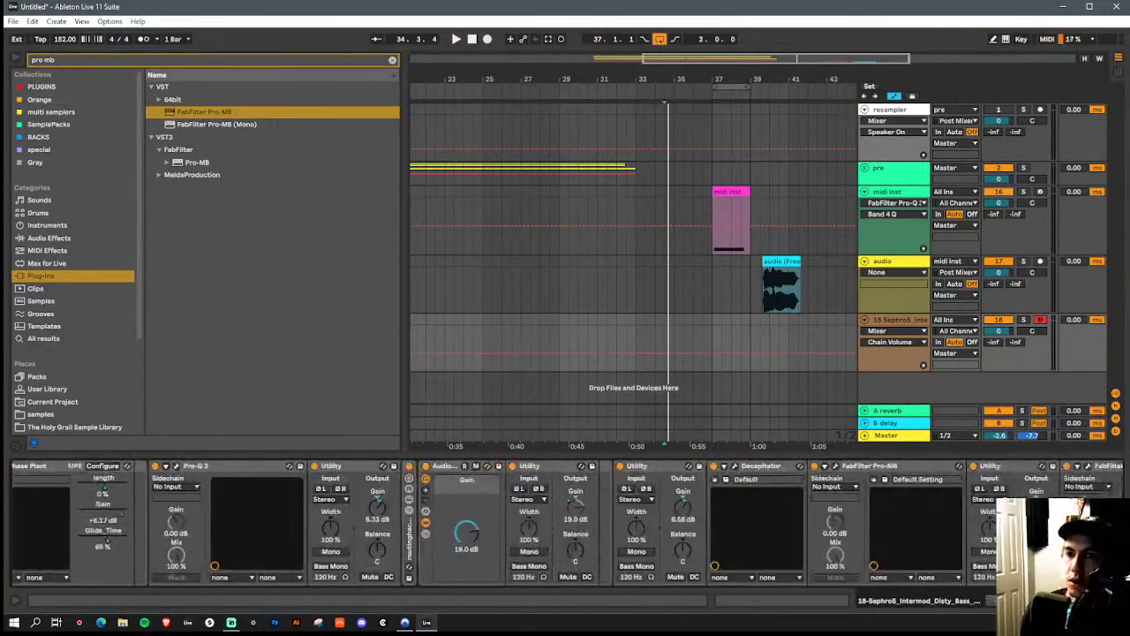
scroll(529, 521, "right", 11)
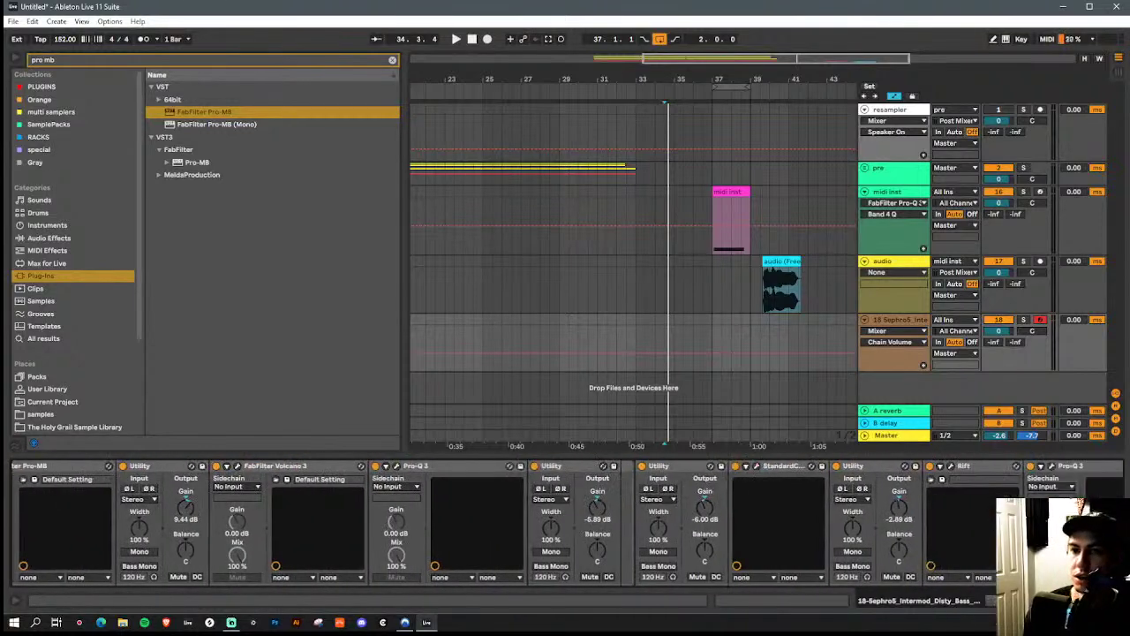
scroll(968, 583, "left", 20)
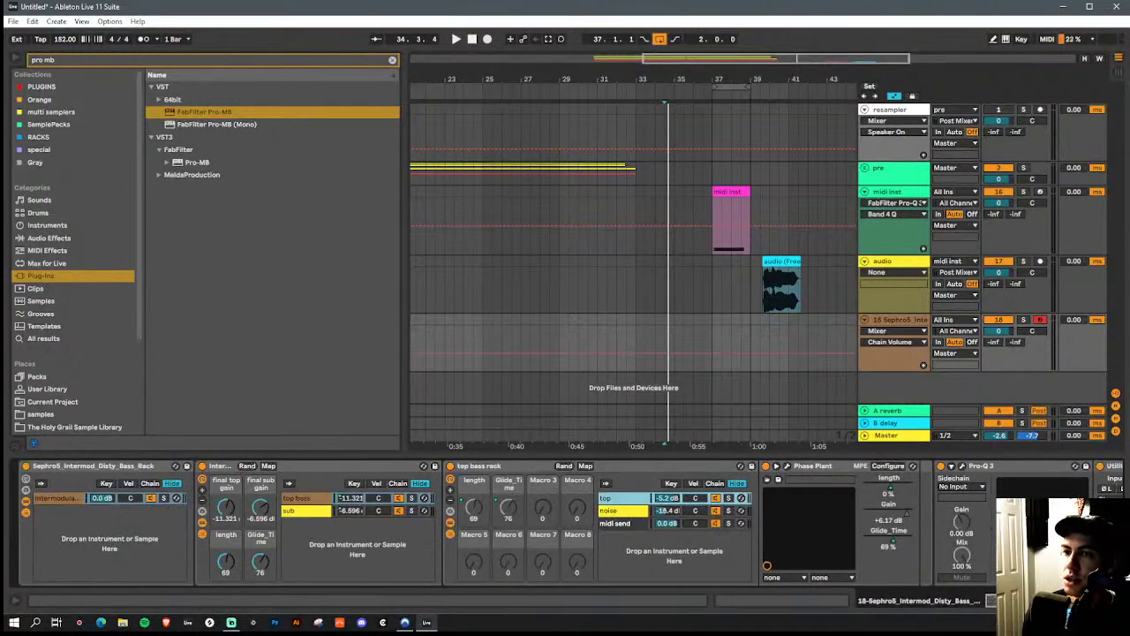
Collapse the devices from the top bass rack through FabFilter Pro-MB, including Pro-Q 3, the Utilities, the routing and audio effect racks and Decapitator
double_click(532, 468)
left_click(549, 466)
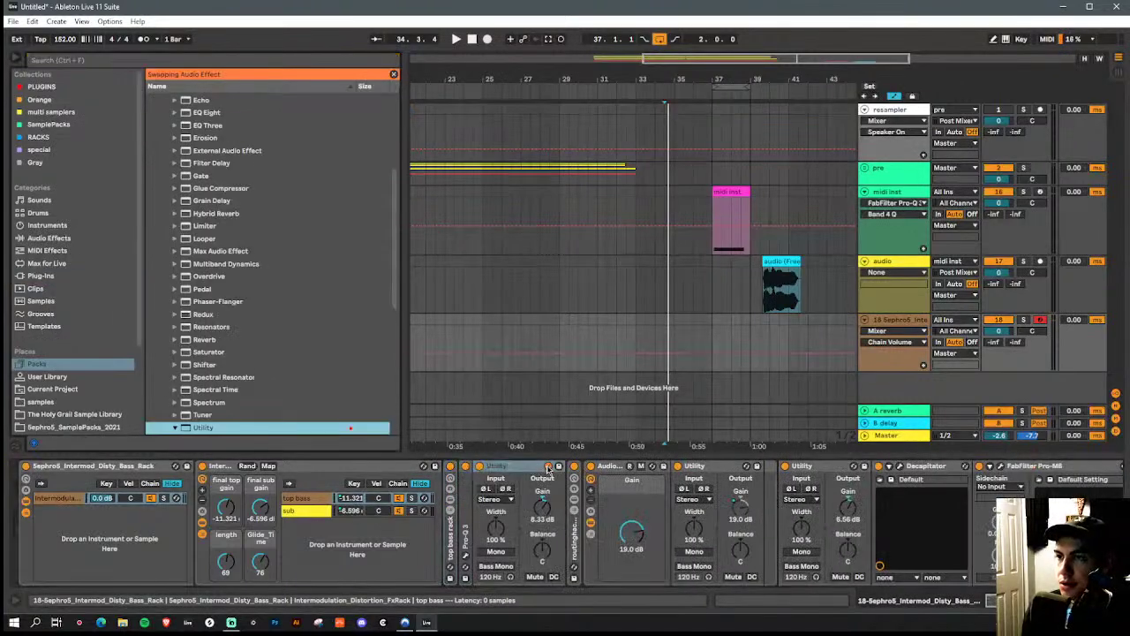
double_click(532, 468)
double_click(532, 468)
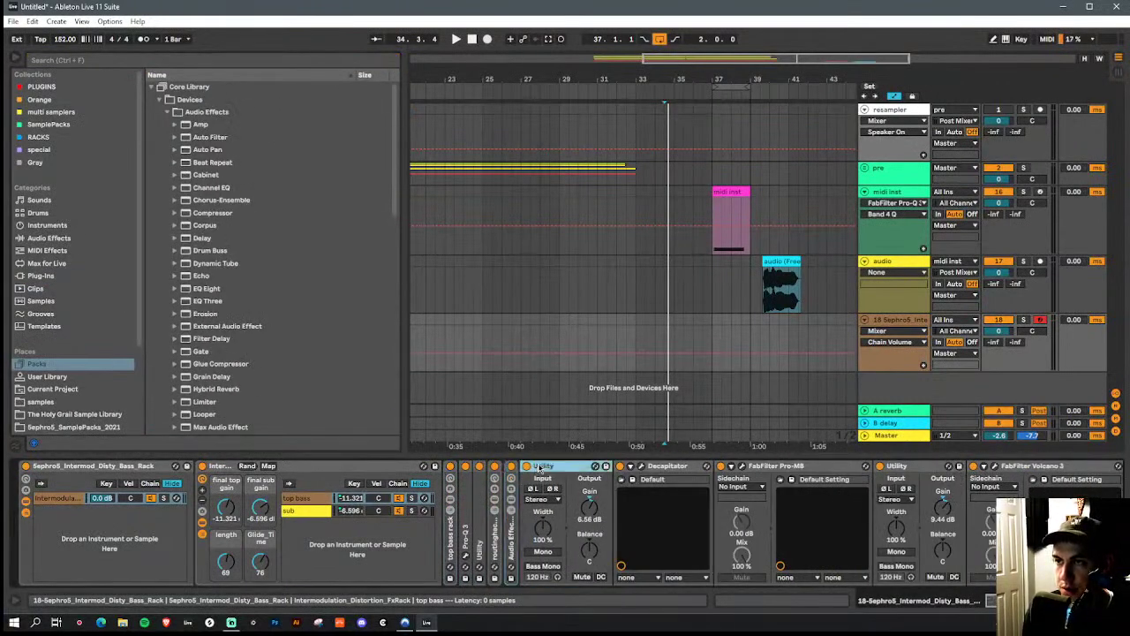
double_click(541, 467)
double_click(590, 467)
double_click(603, 467)
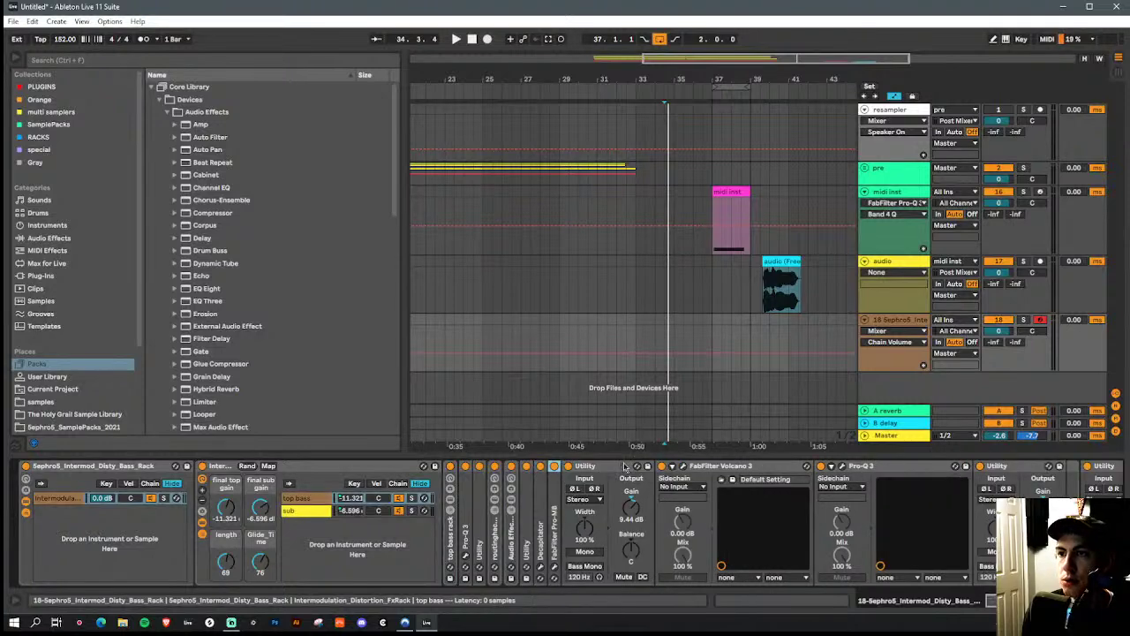
Collapse the remaining devices, from the Utility before FabFilter Volcano 3 through StandardCLIP and Rift to the last Pro-Q 3
double_click(618, 467)
double_click(645, 469)
double_click(645, 469)
double_click(653, 469)
double_click(658, 469)
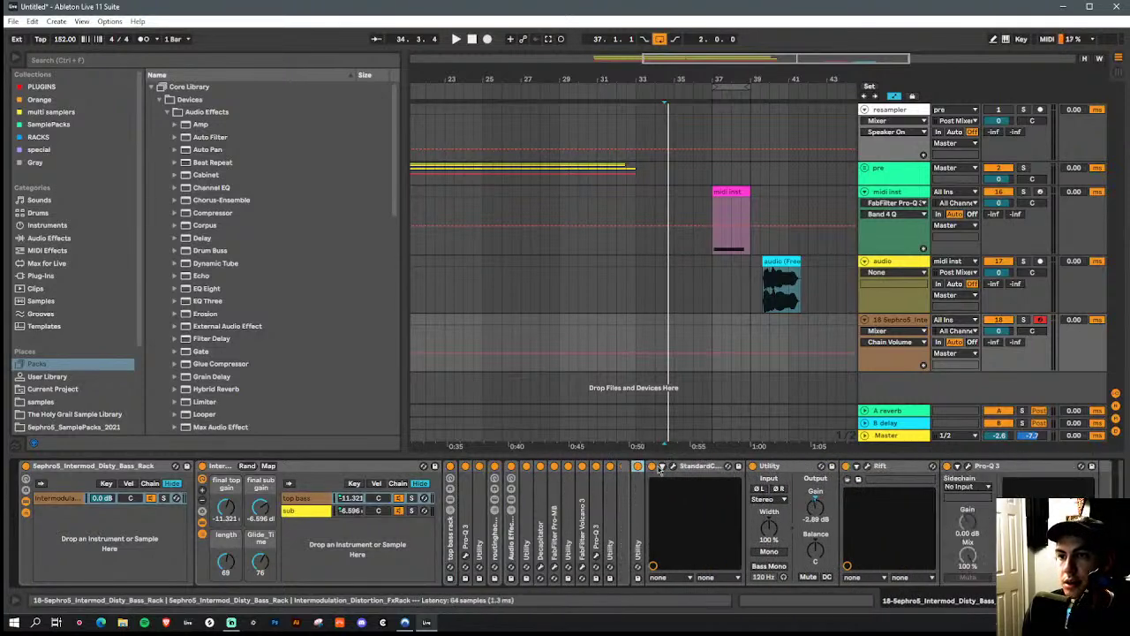
double_click(720, 467)
double_click(742, 466)
double_click(744, 465)
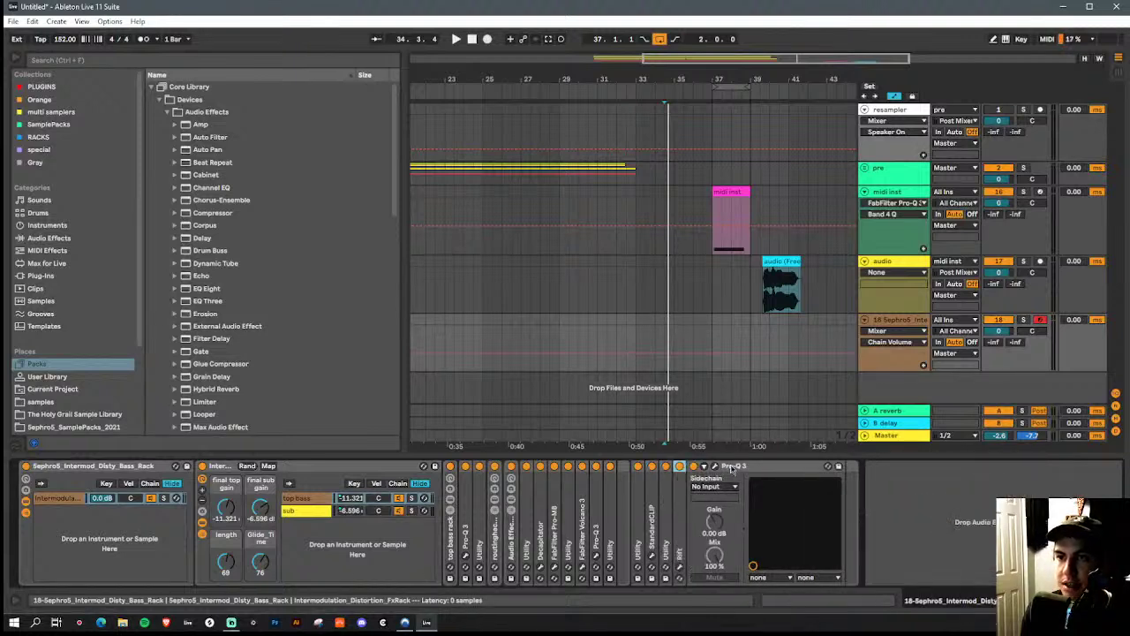
double_click(746, 467)
Select the whole Intermodulation distortion rack by its end bracket and collapse it
left_click(711, 514)
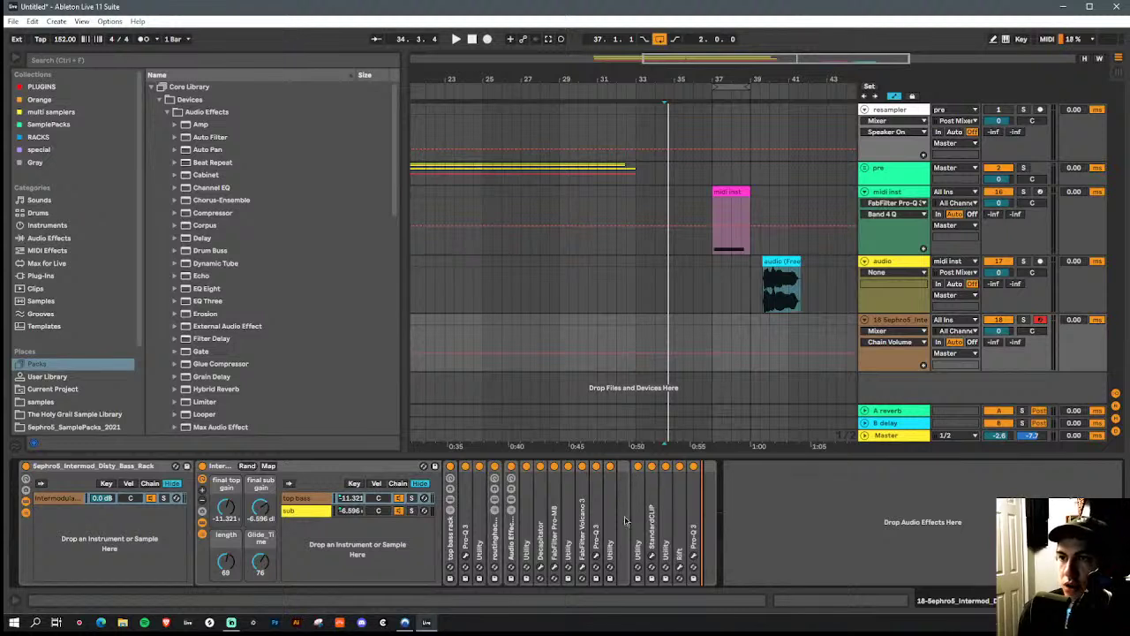
left_click_drag(618, 555, 627, 516)
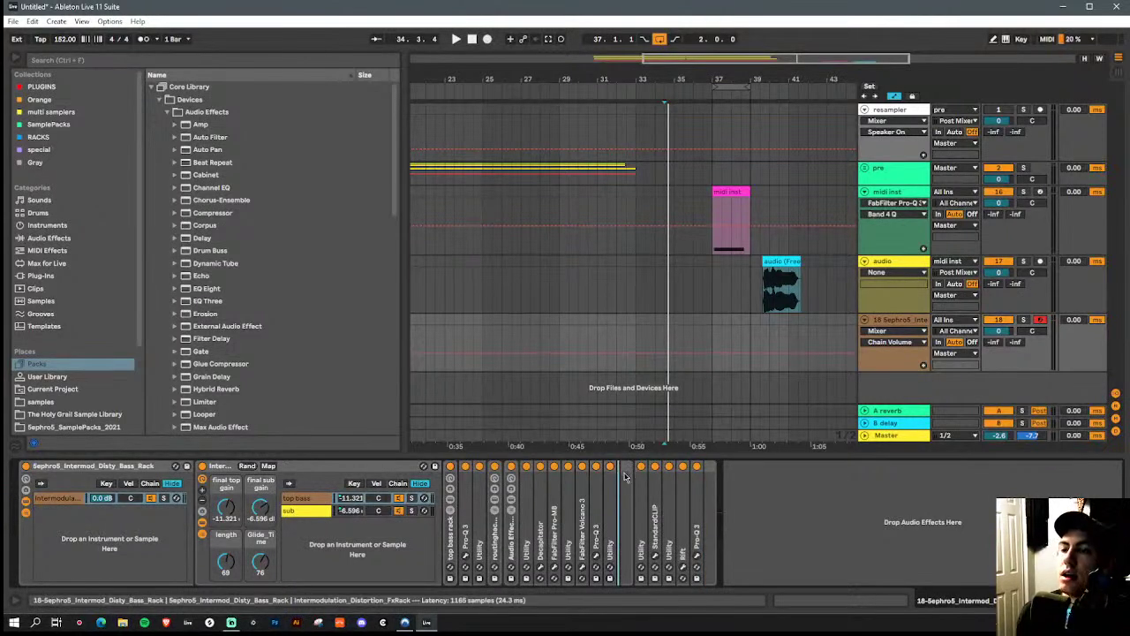
left_click_drag(624, 473, 622, 474)
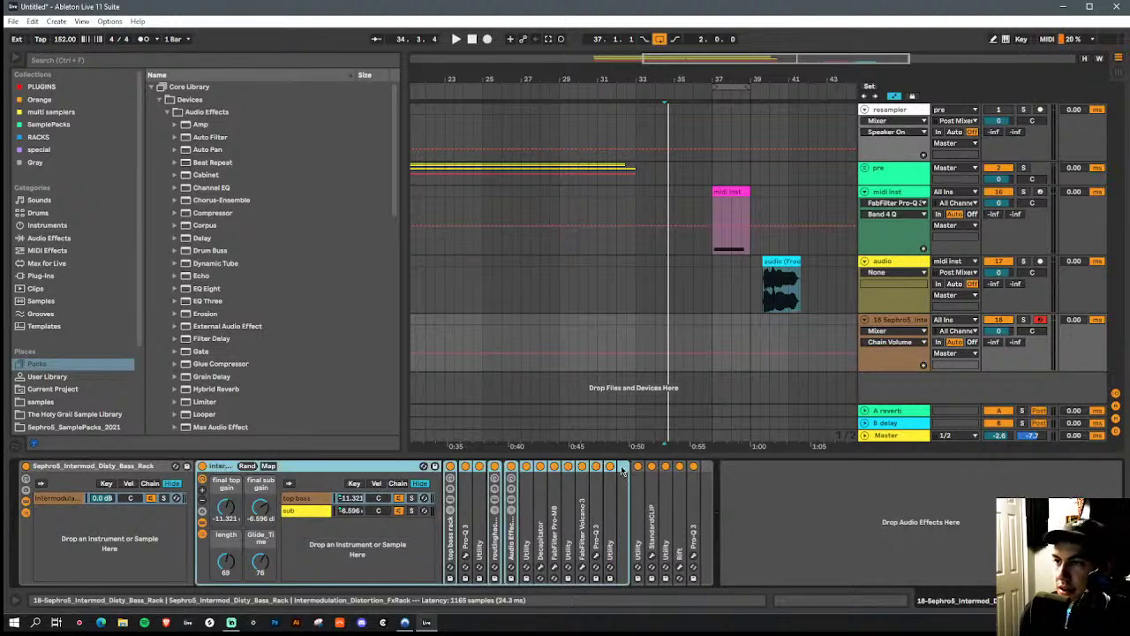
double_click(220, 465)
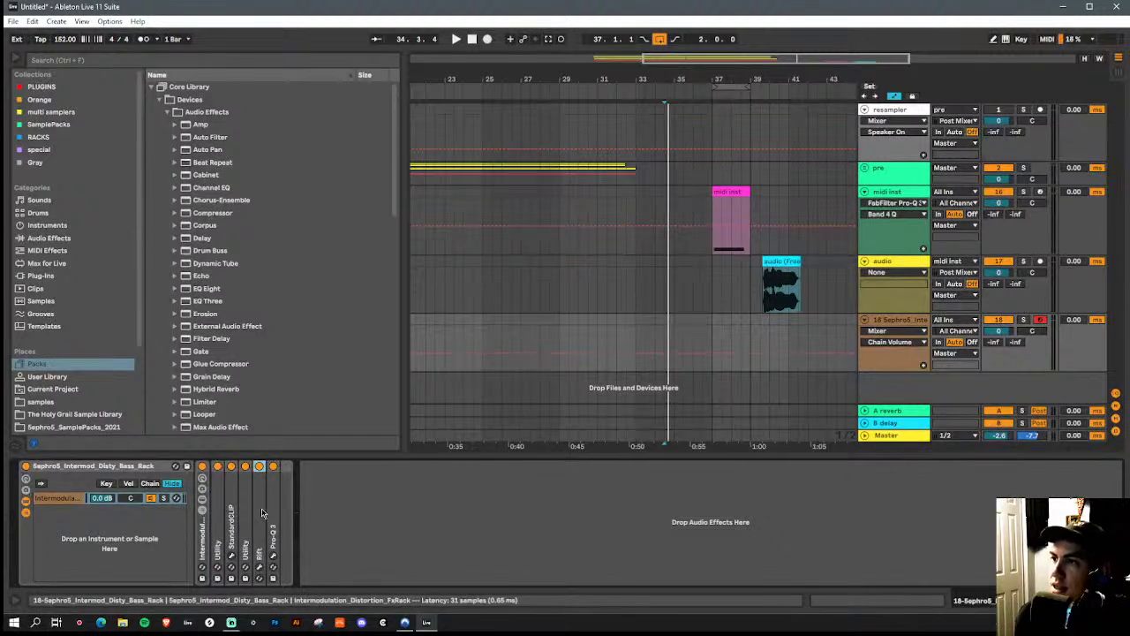
Group the devices from the first Utility through Pro-Q 3 into an Audio Effect Rack and show its chain list
left_click(58, 500)
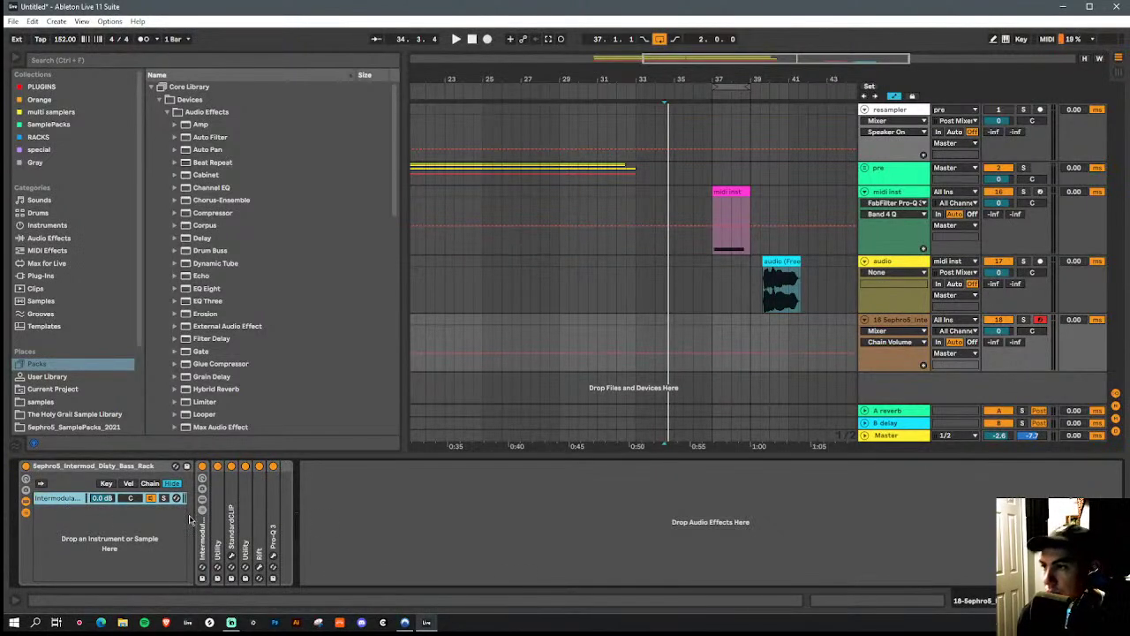
left_click(200, 529)
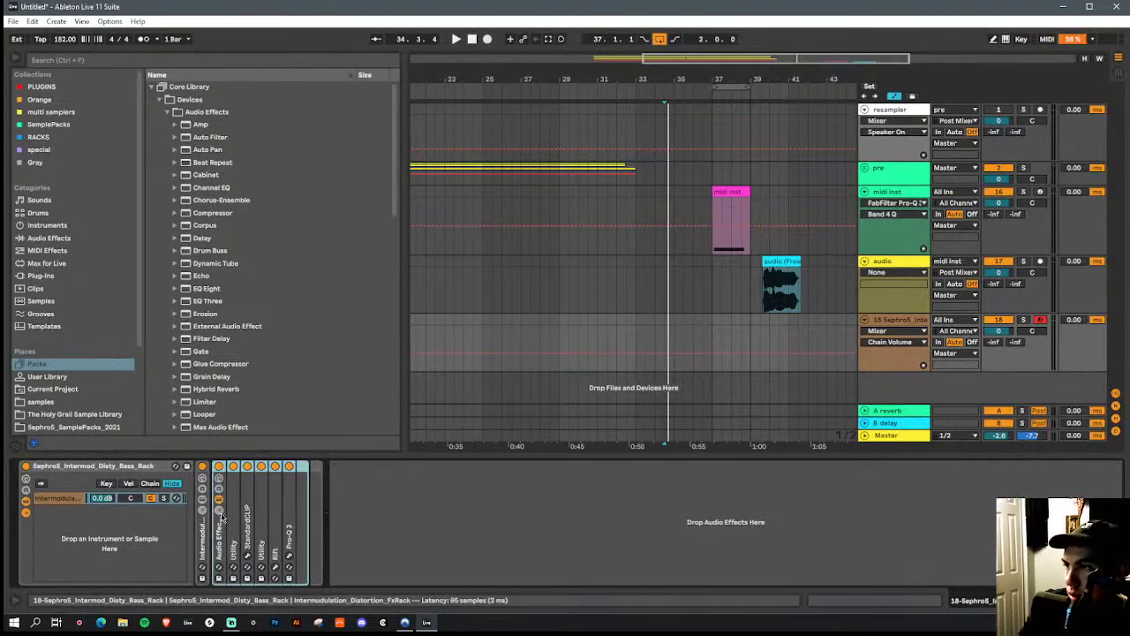
key("ctrl+g")
left_click(252, 499)
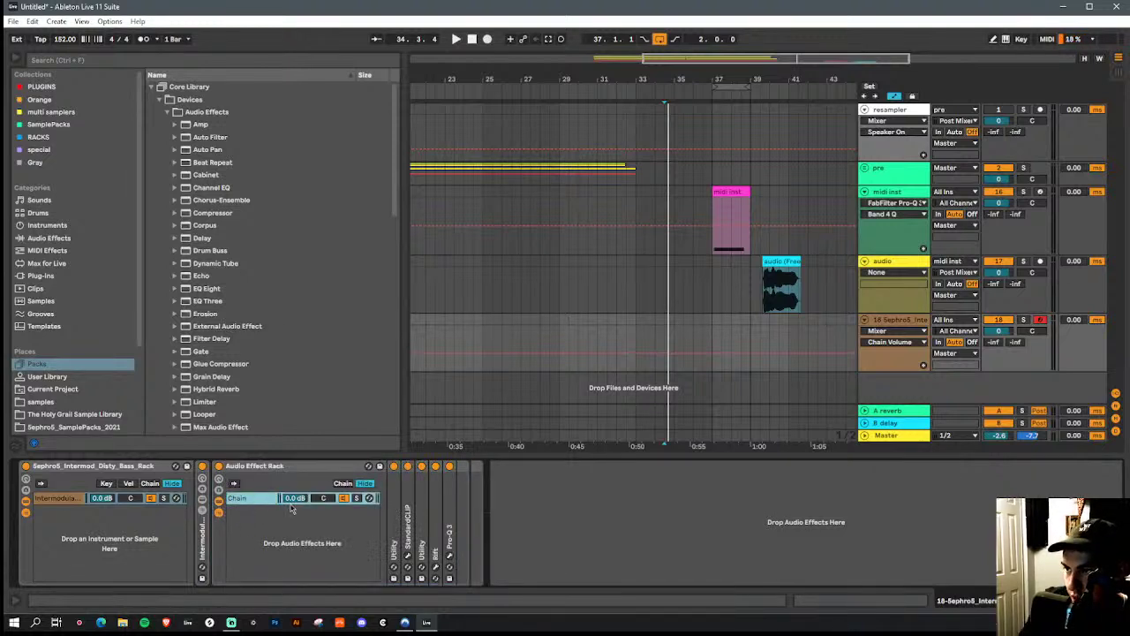
Rename the new Audio Effect Rack "final process", then fold and unfold it
left_click(264, 467)
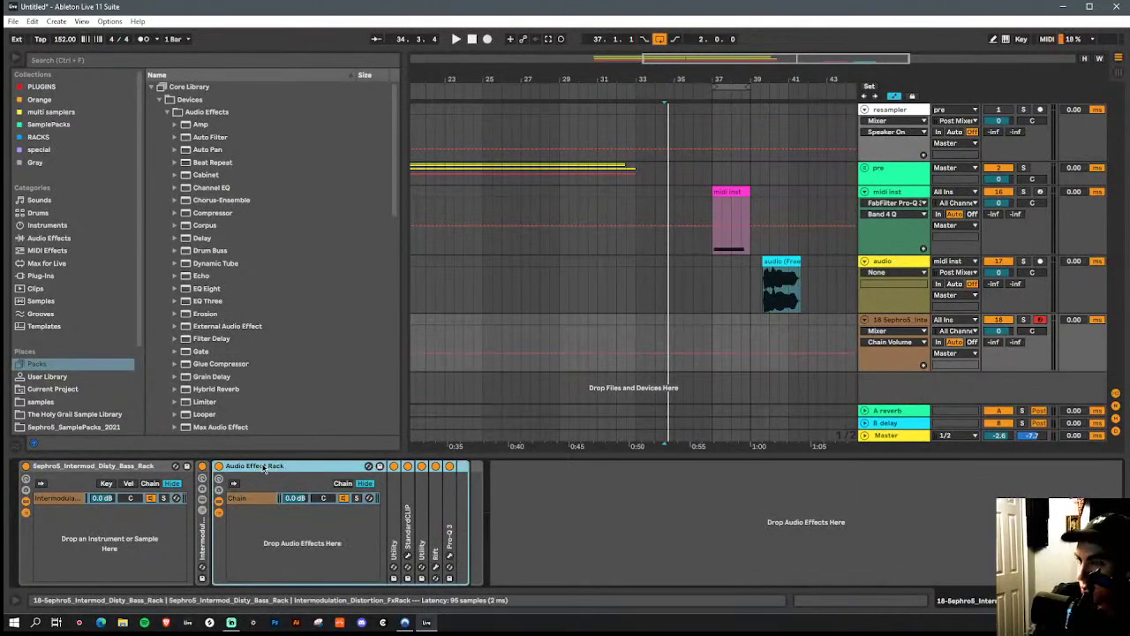
key("ctrl+r")
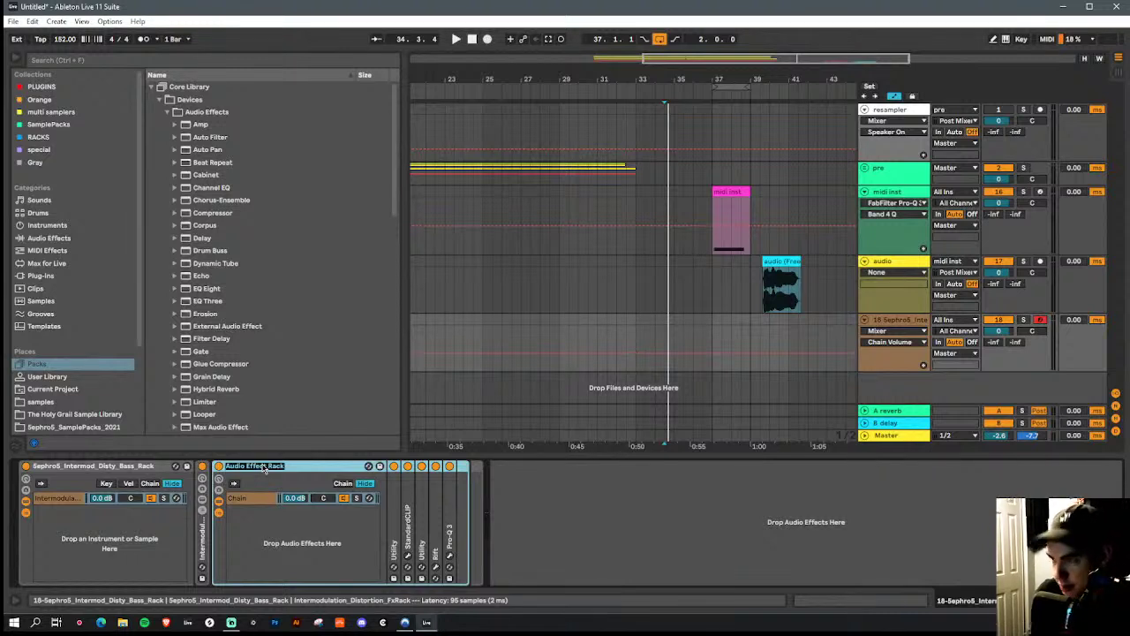
type("I")
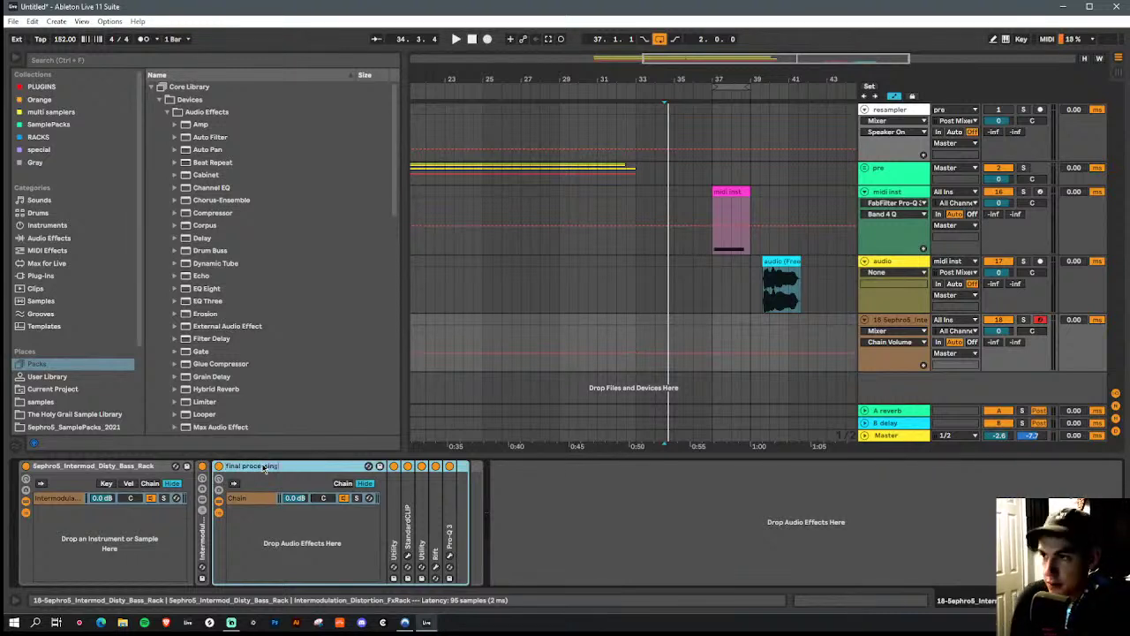
type("inal process")
key("Return")
double_click(253, 466)
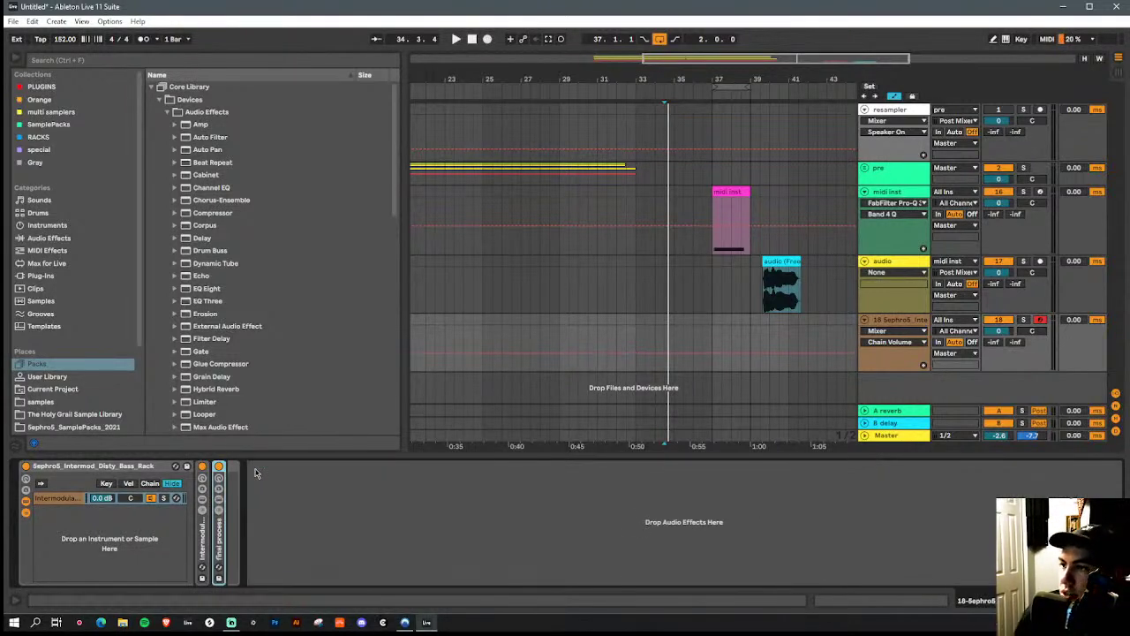
double_click(218, 543)
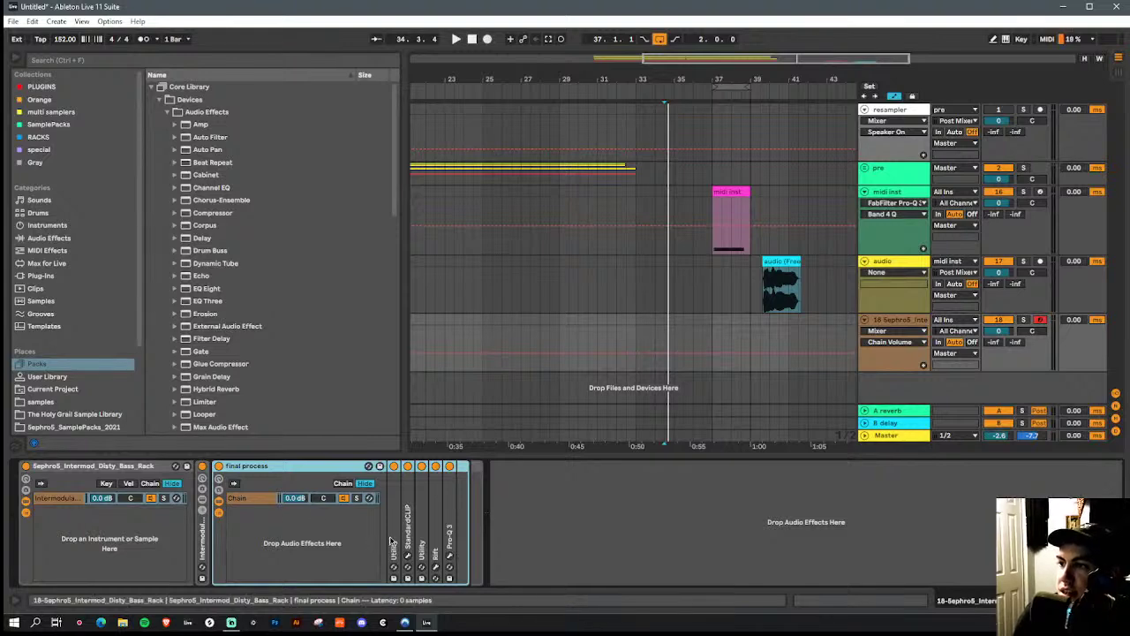
Inspect the first Utility and the StandardCLIP plug-in settings in the final process rack
double_click(393, 543)
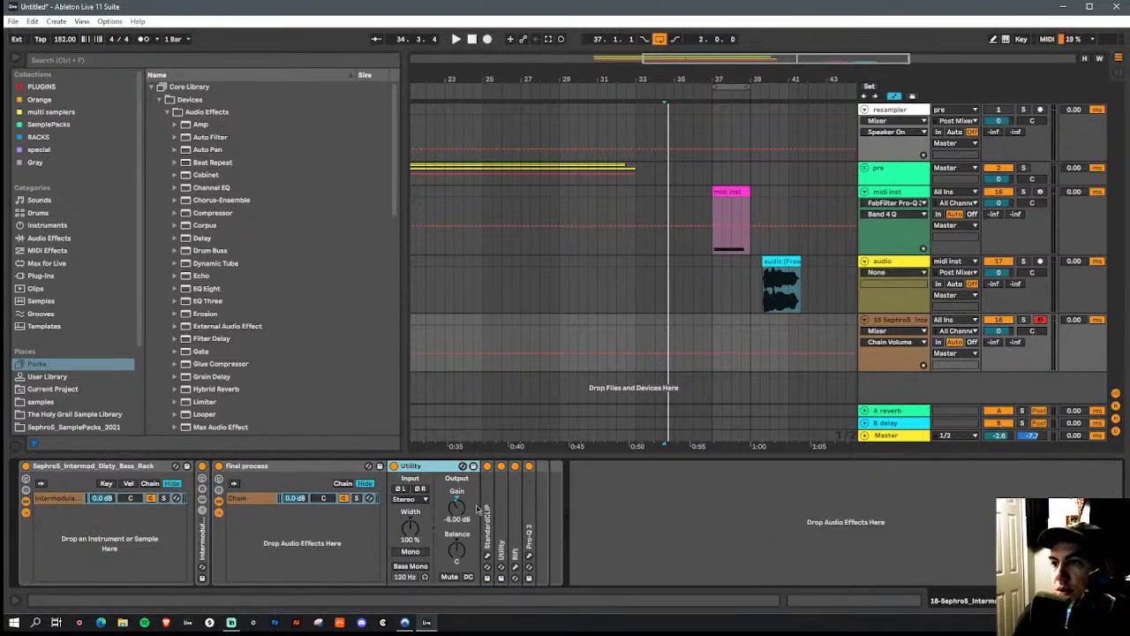
double_click(488, 521)
left_click(497, 465)
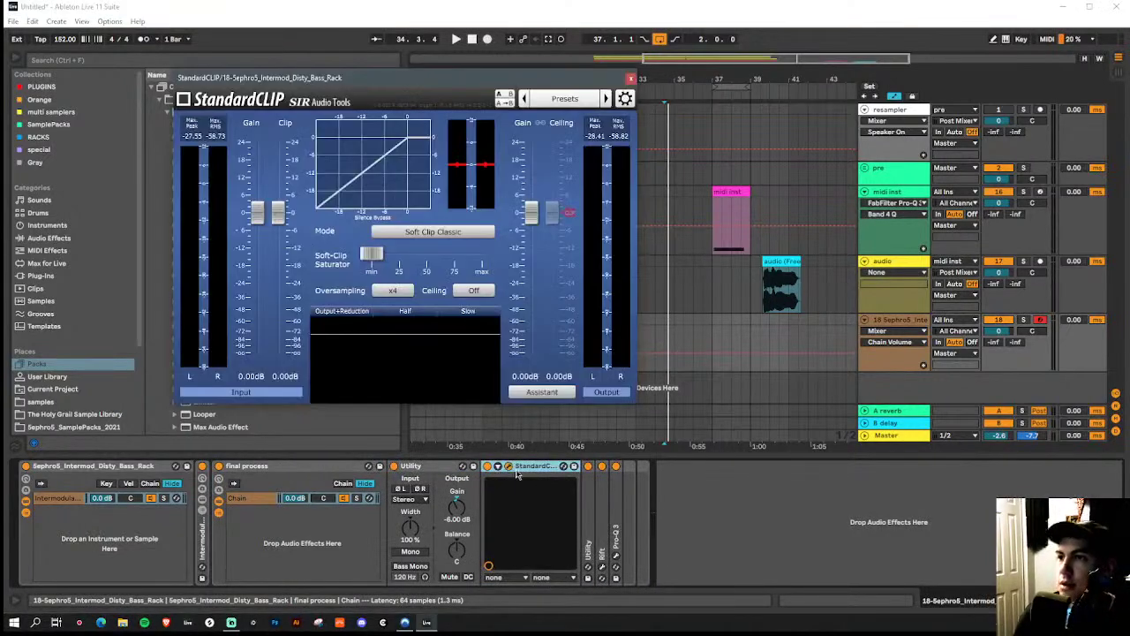
left_click_drag(392, 77, 319, 71)
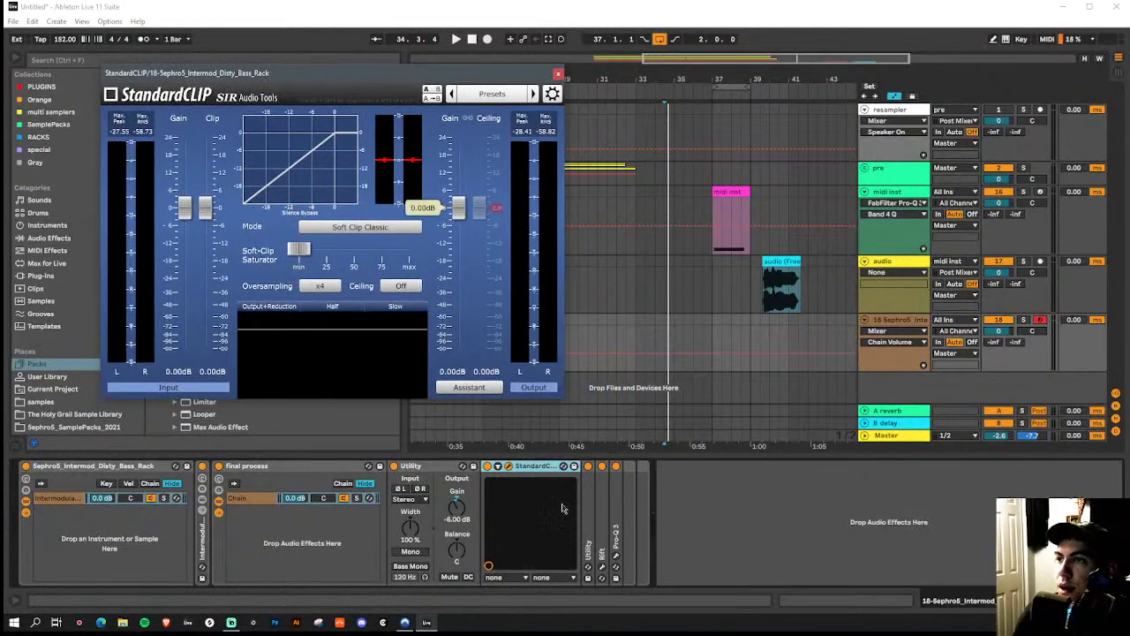
left_click(558, 74)
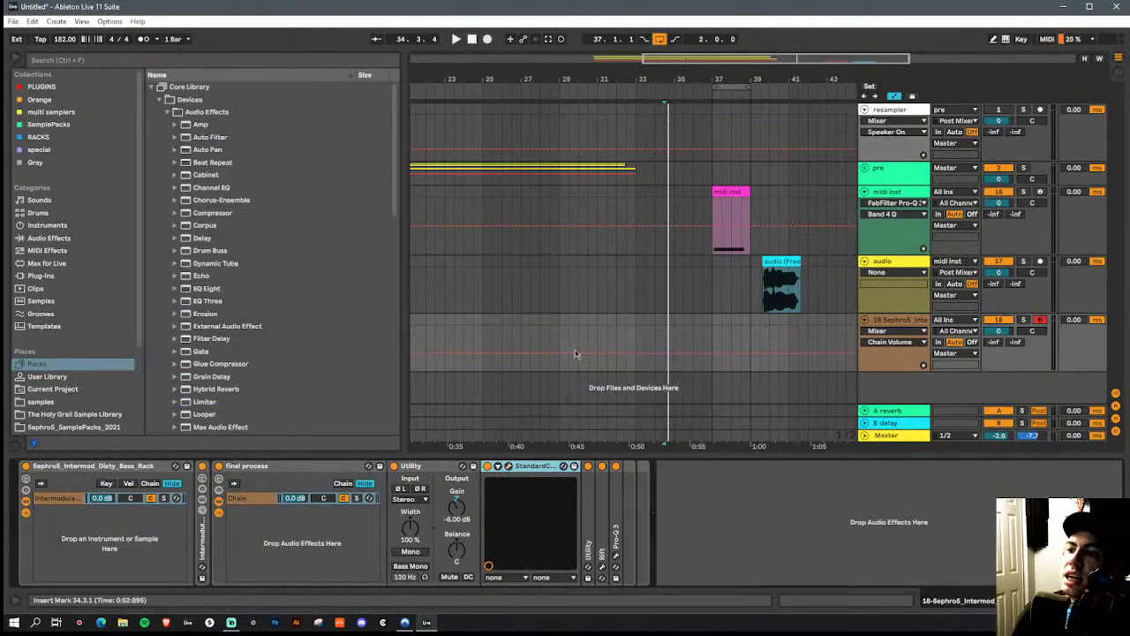
double_click(538, 467)
Inspect the second Utility and the Rift distortion plug-in settings in the final process rack
double_click(501, 530)
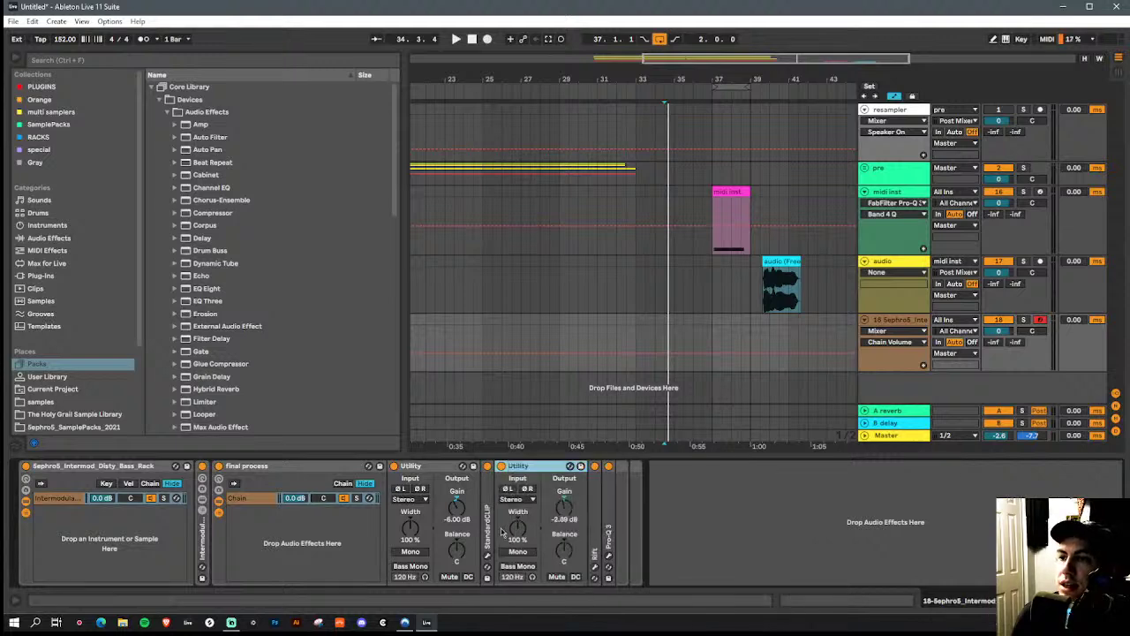
double_click(534, 466)
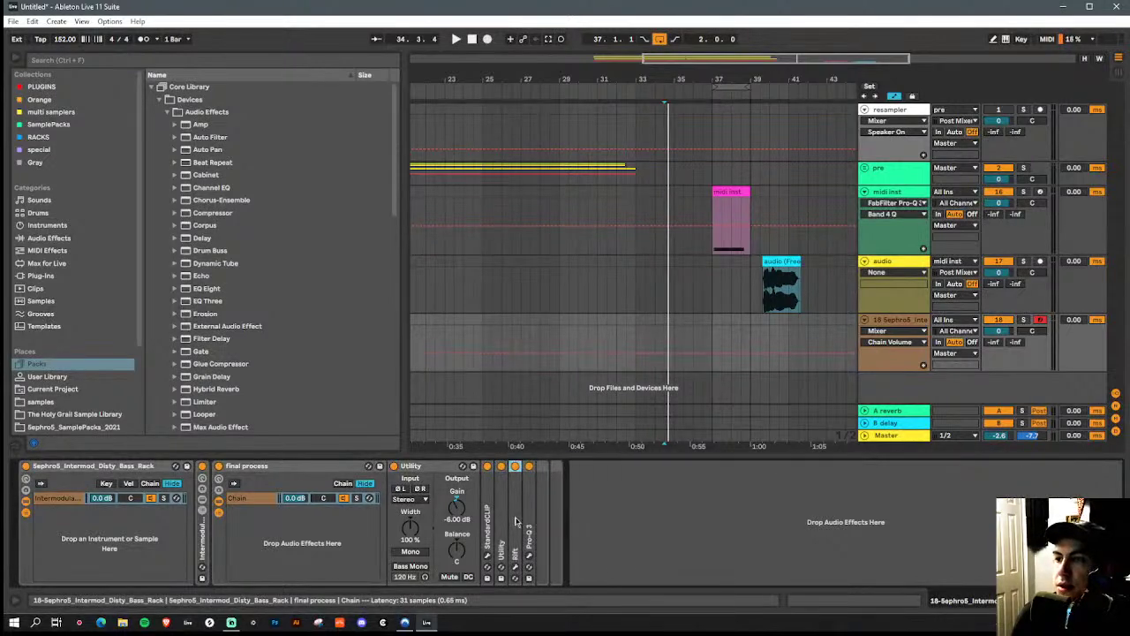
double_click(517, 523)
left_click(536, 466)
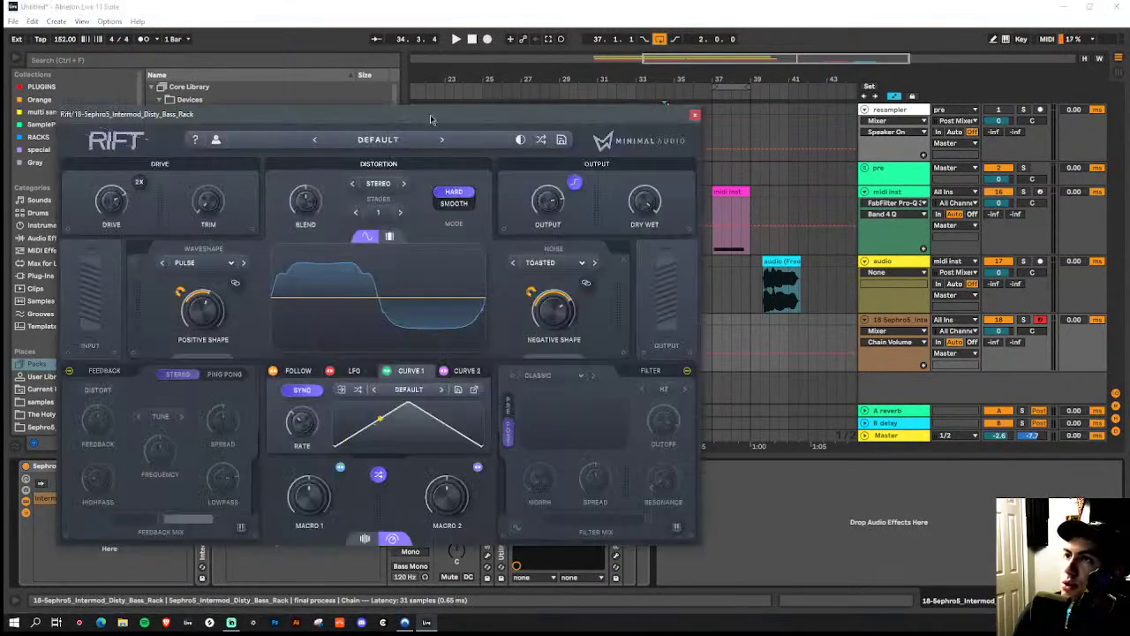
left_click_drag(426, 122, 398, 77)
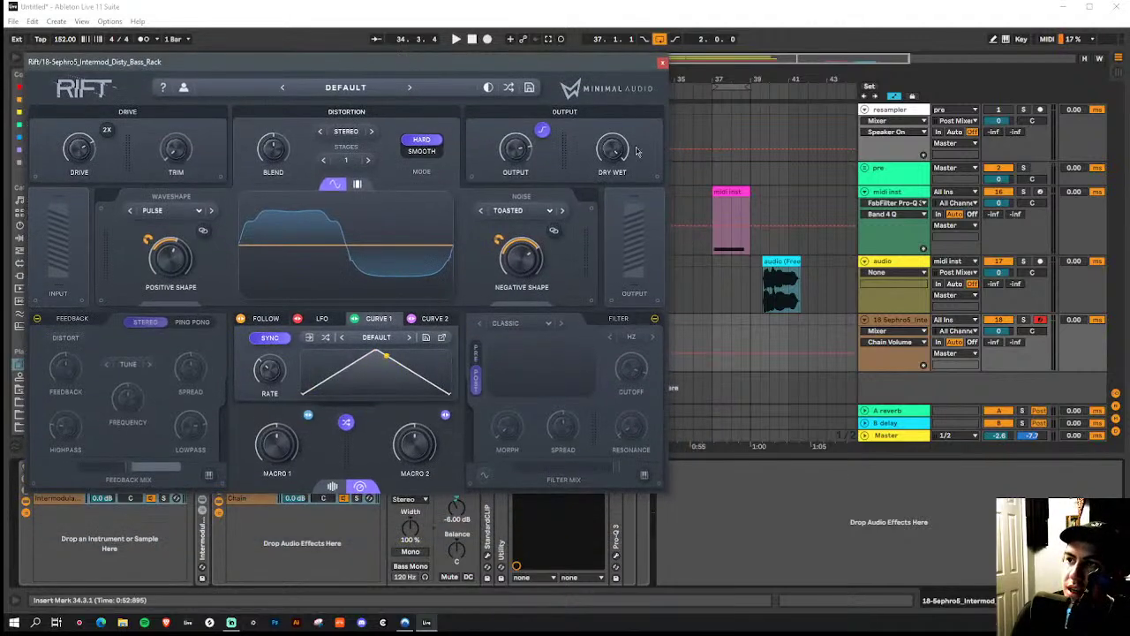
left_click(663, 64)
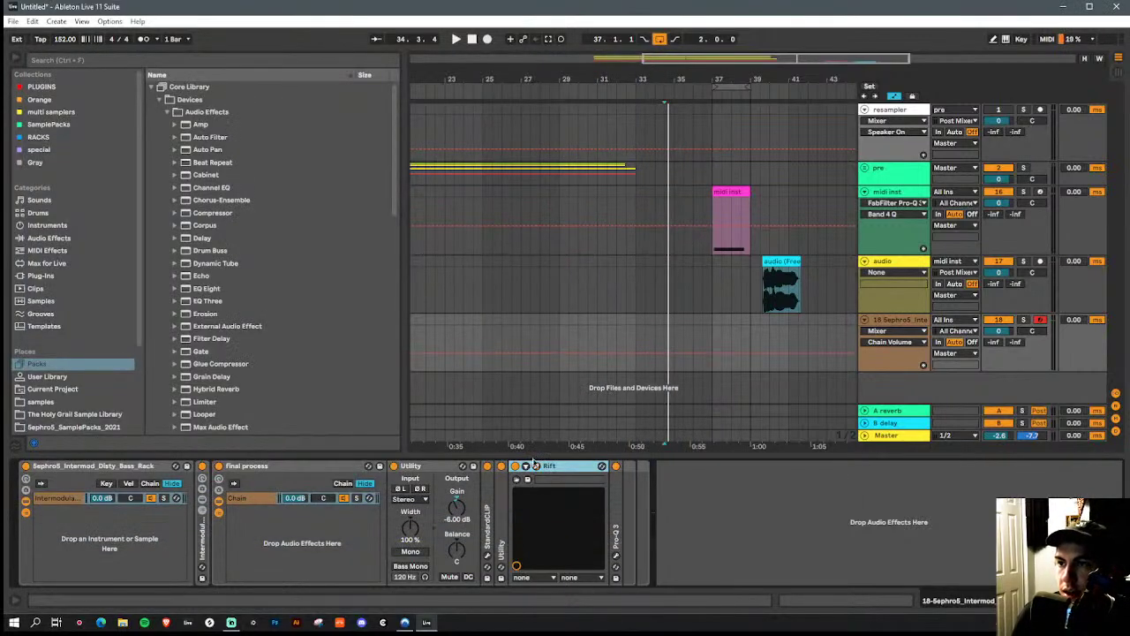
left_click(527, 466)
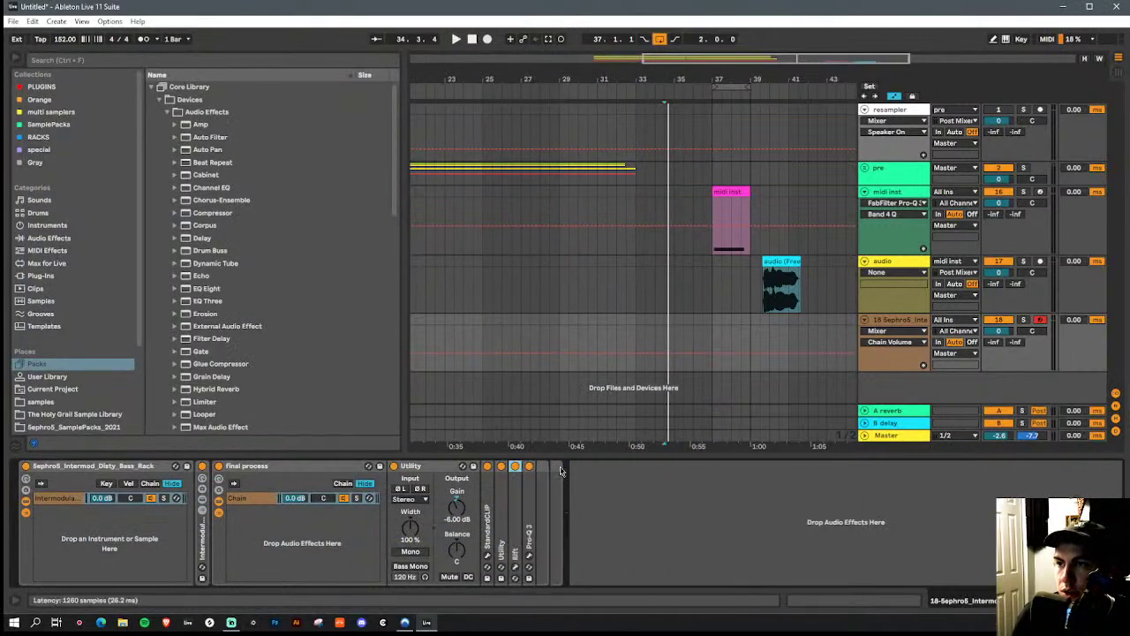
double_click(519, 523)
left_click(533, 471)
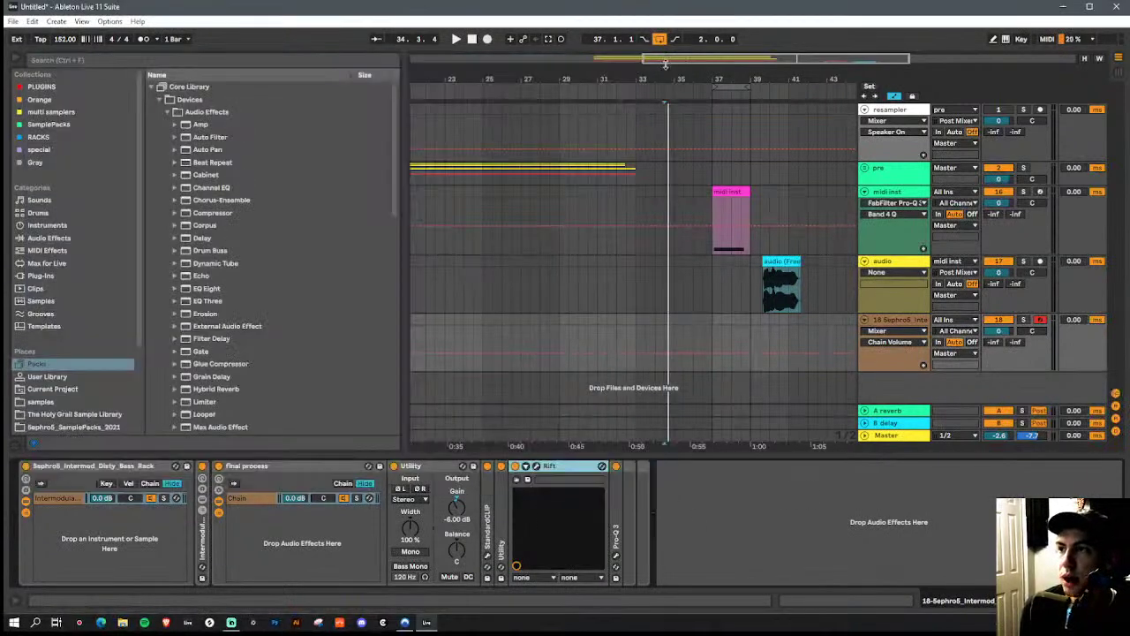
left_click(662, 62)
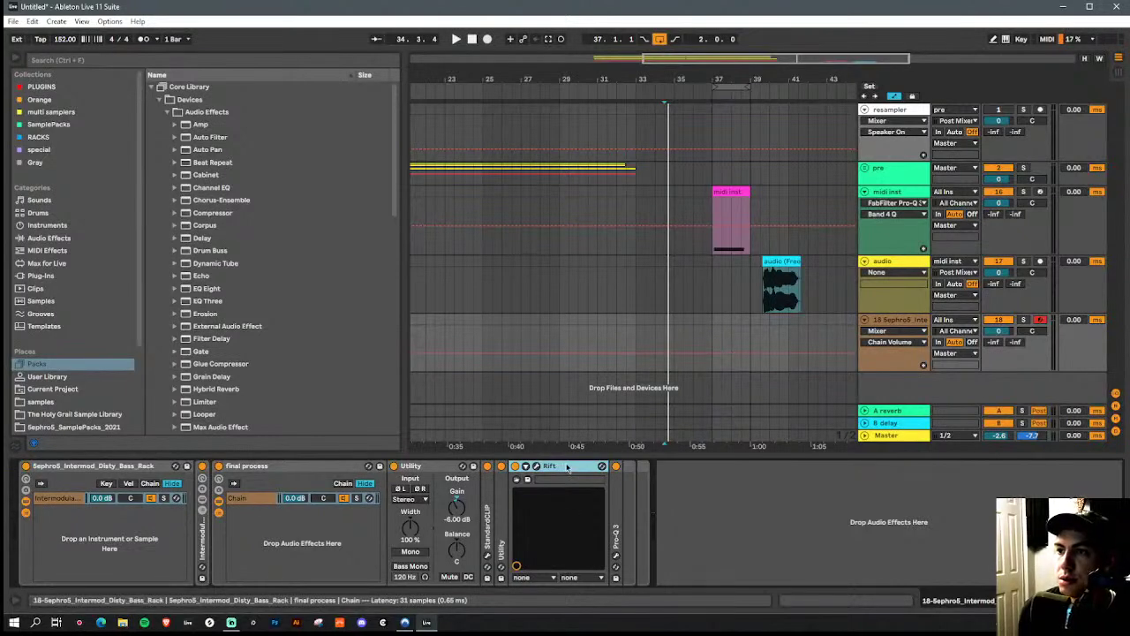
double_click(567, 468)
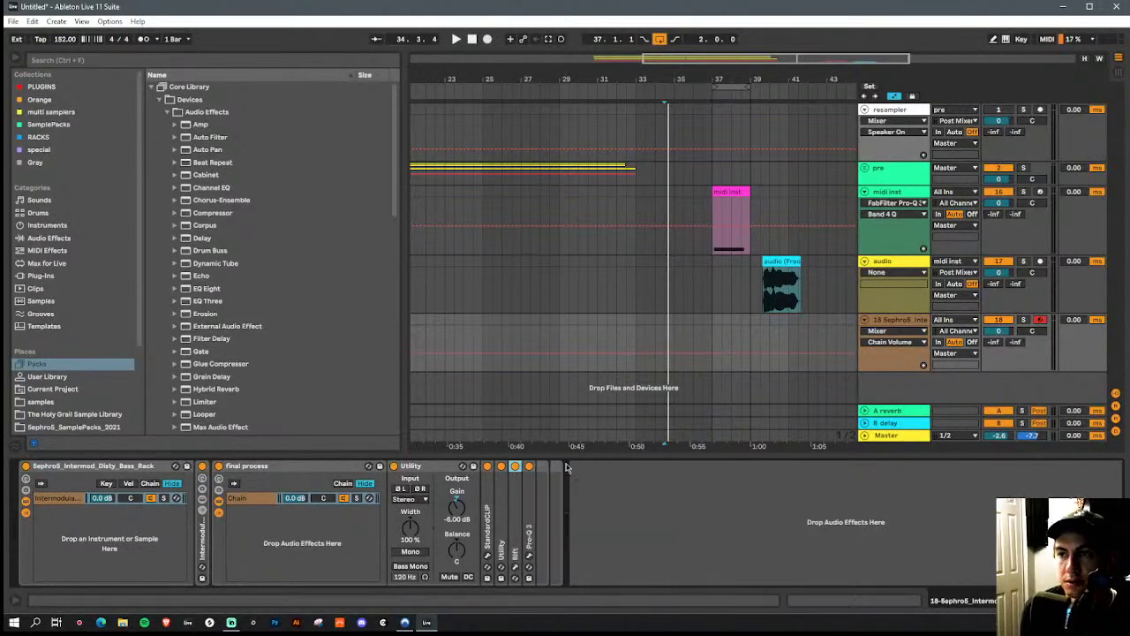
Examine the EQ curve of the Pro-Q 3 at the end of the final process rack
double_click(531, 468)
left_click(549, 466)
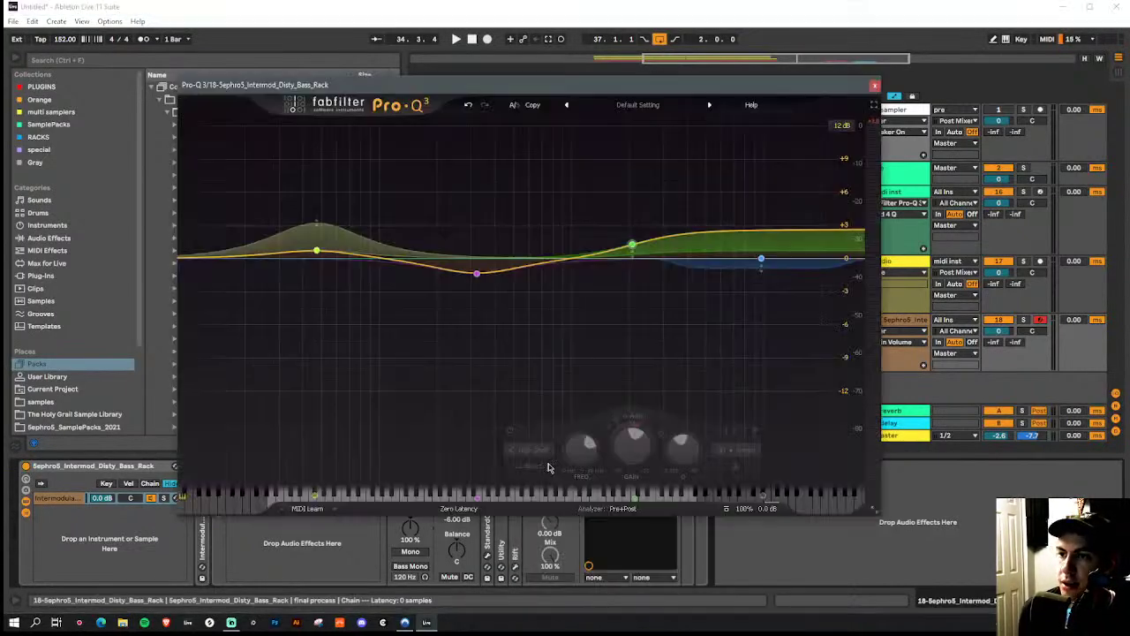
left_click(871, 87)
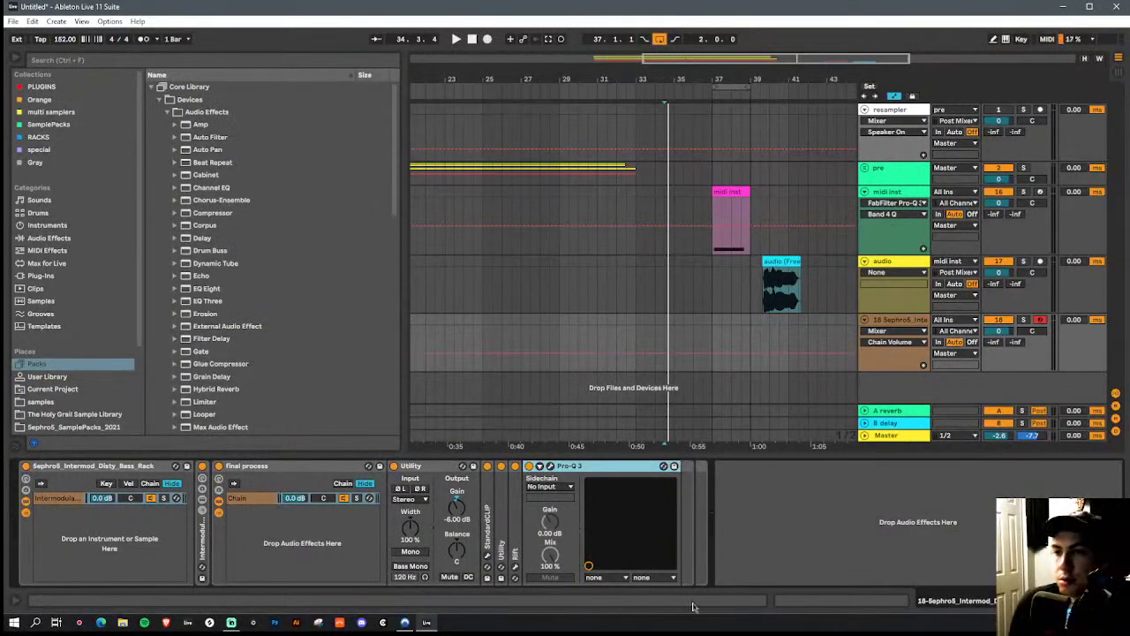
Search the plug-ins for "brit" and add the VST3 Britpressor after Pro-Q 3 in the final process rack
left_click(183, 61)
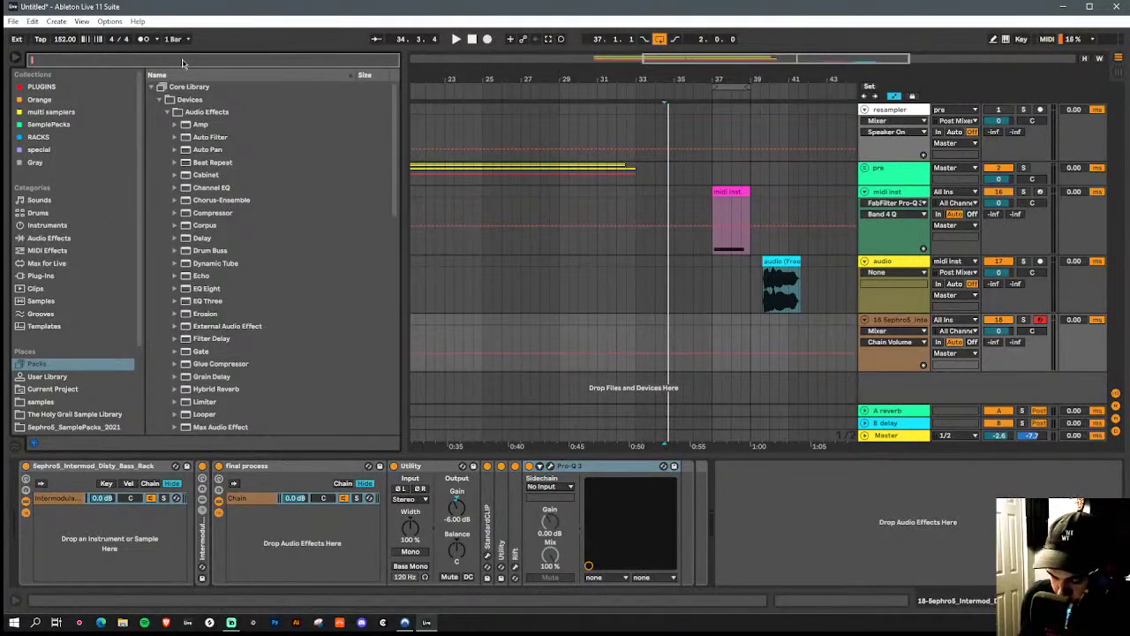
type("b")
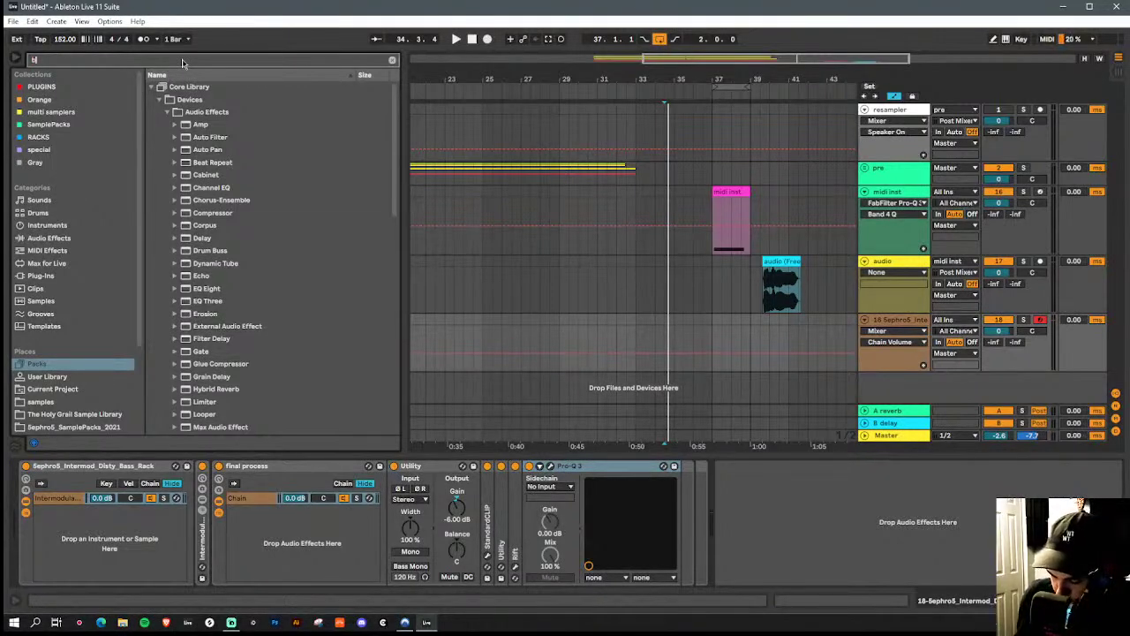
type("rit")
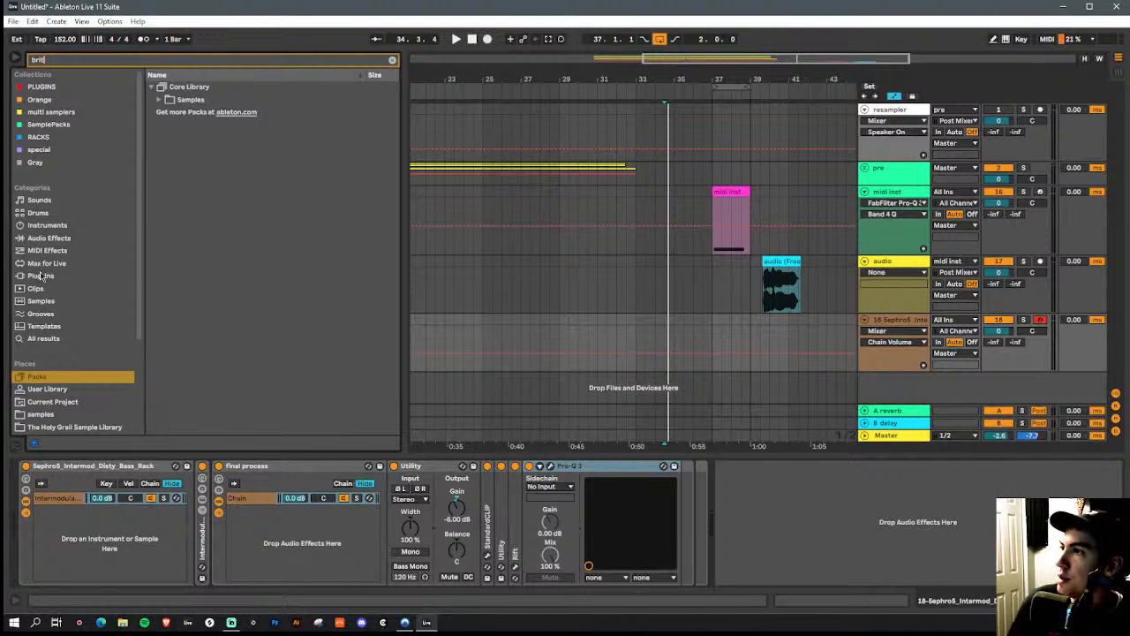
left_click(41, 276)
left_click(160, 151)
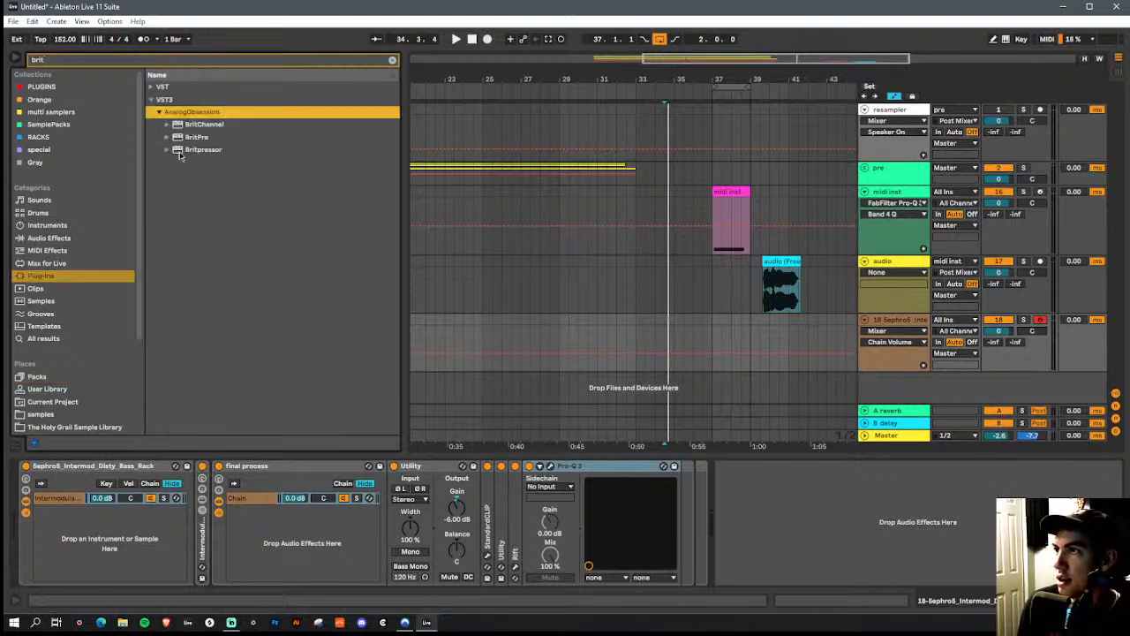
left_click_drag(198, 151, 677, 539)
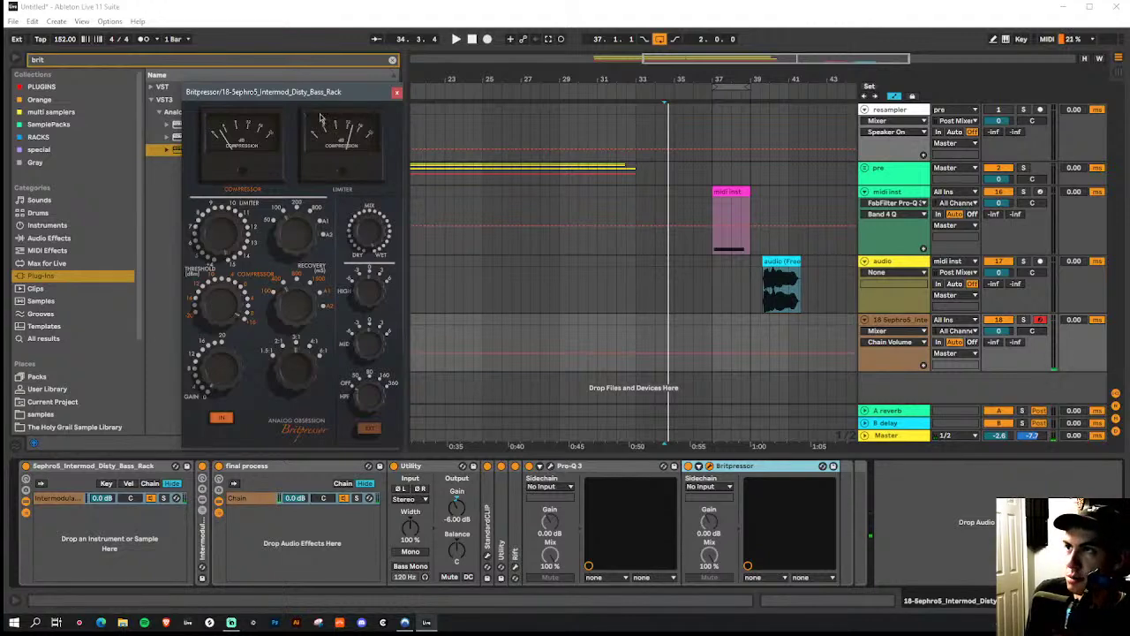
left_click_drag(332, 100, 238, 69)
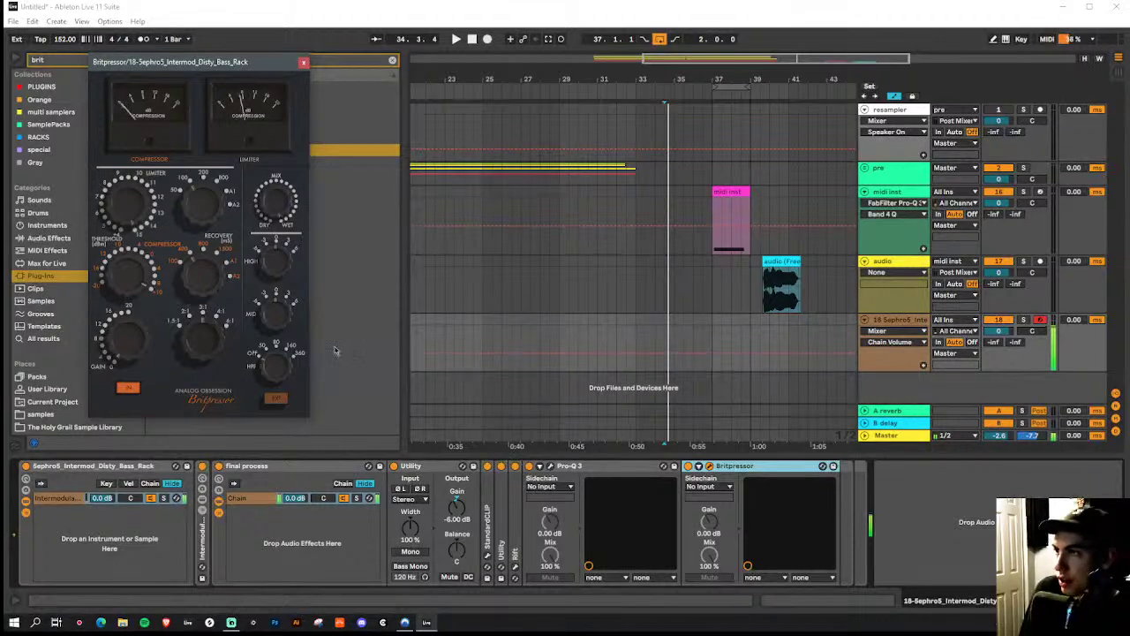
Adjust the Britpressor's high-pass filter and the limiter's recovery time
left_click_drag(275, 363, 278, 316)
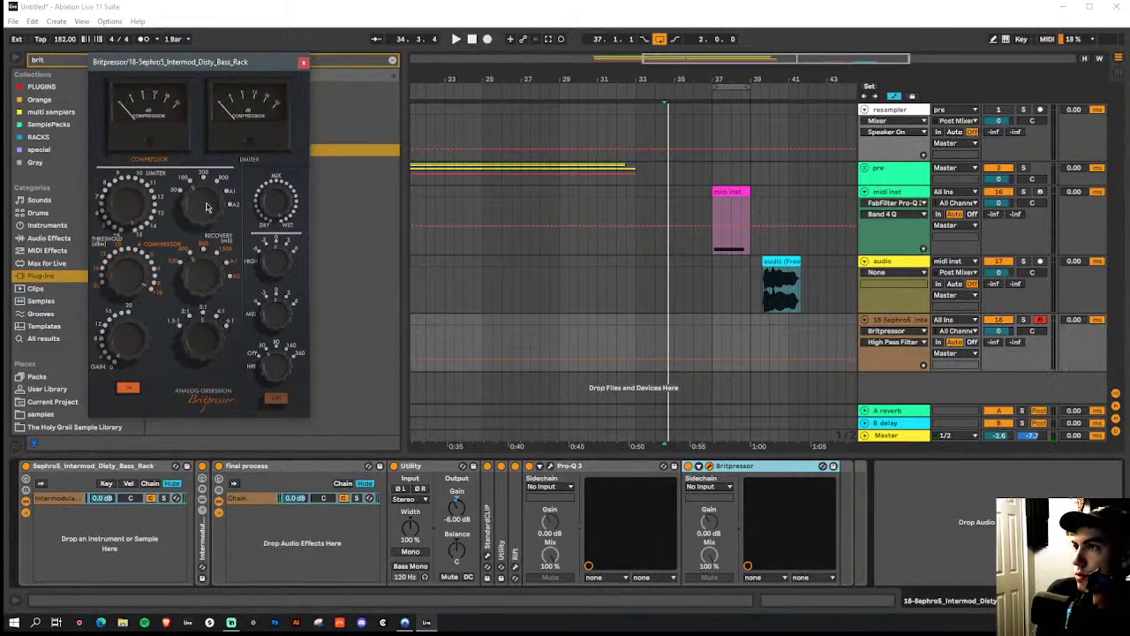
left_click_drag(209, 216, 218, 81)
mouse_move(202, 213)
left_mouse_down()
mouse_move(202, 161)
mouse_move(199, 219)
mouse_move(192, 213)
left_mouse_up()
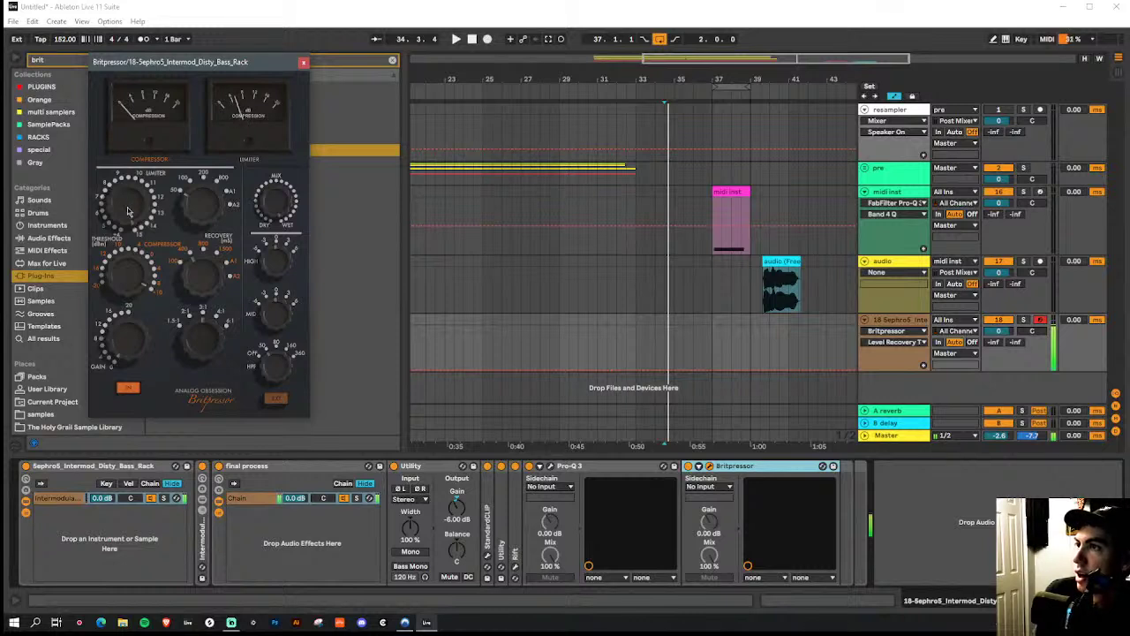
Adjust the Britpressor's limiter threshold and compressor threshold
left_click_drag(128, 210, 111, 252)
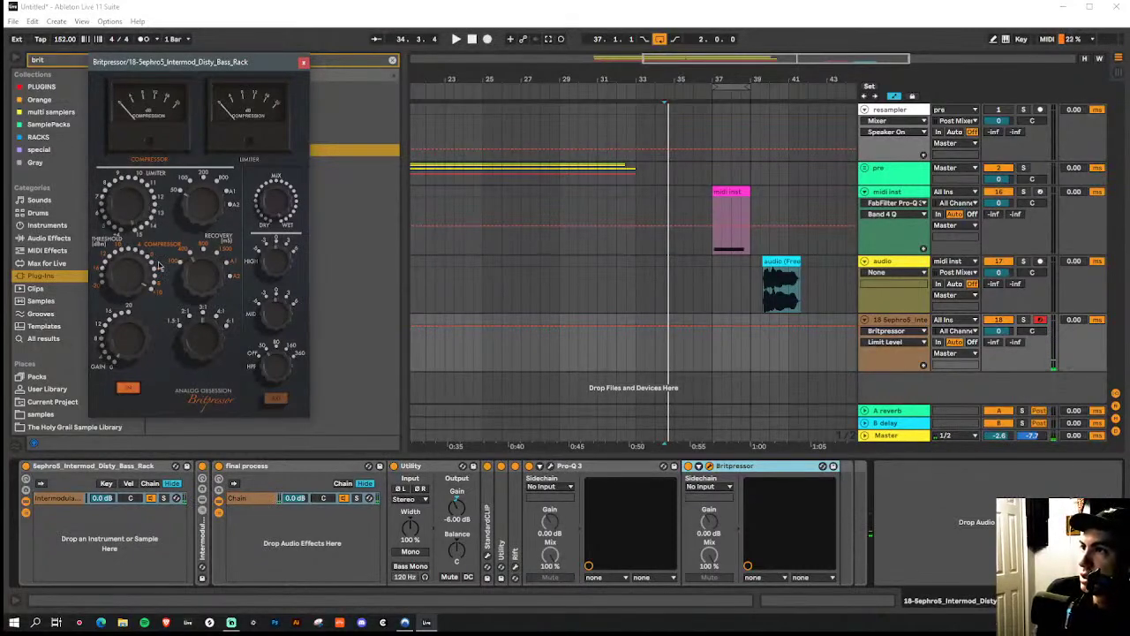
mouse_move(130, 278)
left_mouse_down()
mouse_move(102, 451)
mouse_move(132, 281)
mouse_move(130, 366)
mouse_move(140, 99)
mouse_move(148, 286)
left_mouse_up()
left_click(129, 202)
left_click_drag(129, 202, 120, 411)
left_click_drag(126, 276, 108, 307)
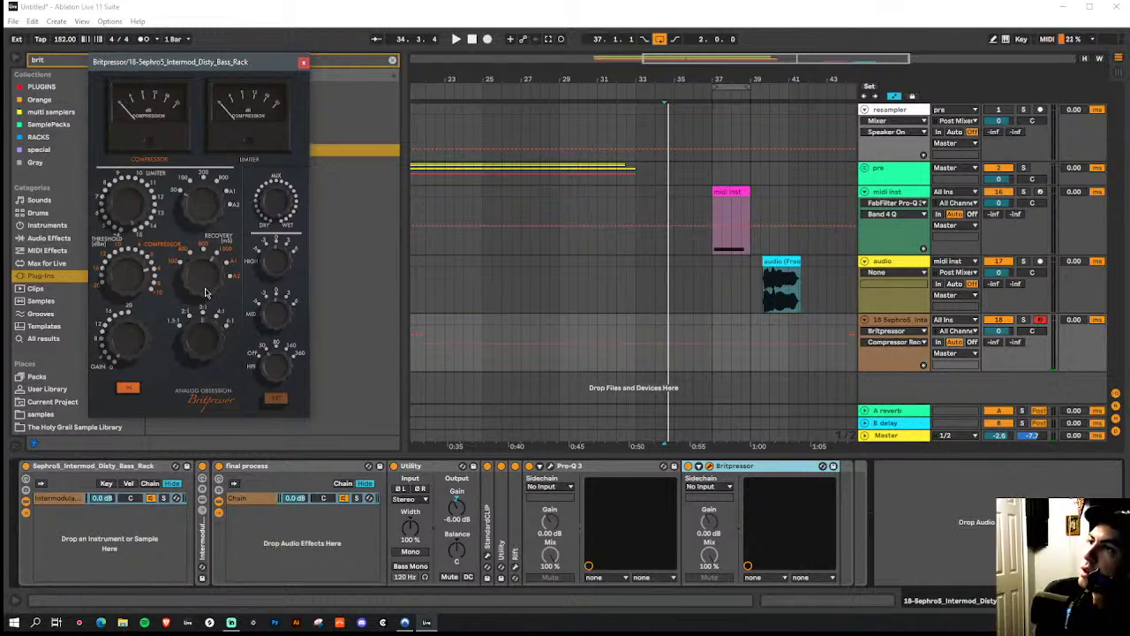
Adjust the Britpressor's compressor recovery time and set its ratio to 1.5:1
mouse_move(206, 255)
left_click_drag(206, 256, 210, 226)
left_click_drag(207, 269, 207, 284)
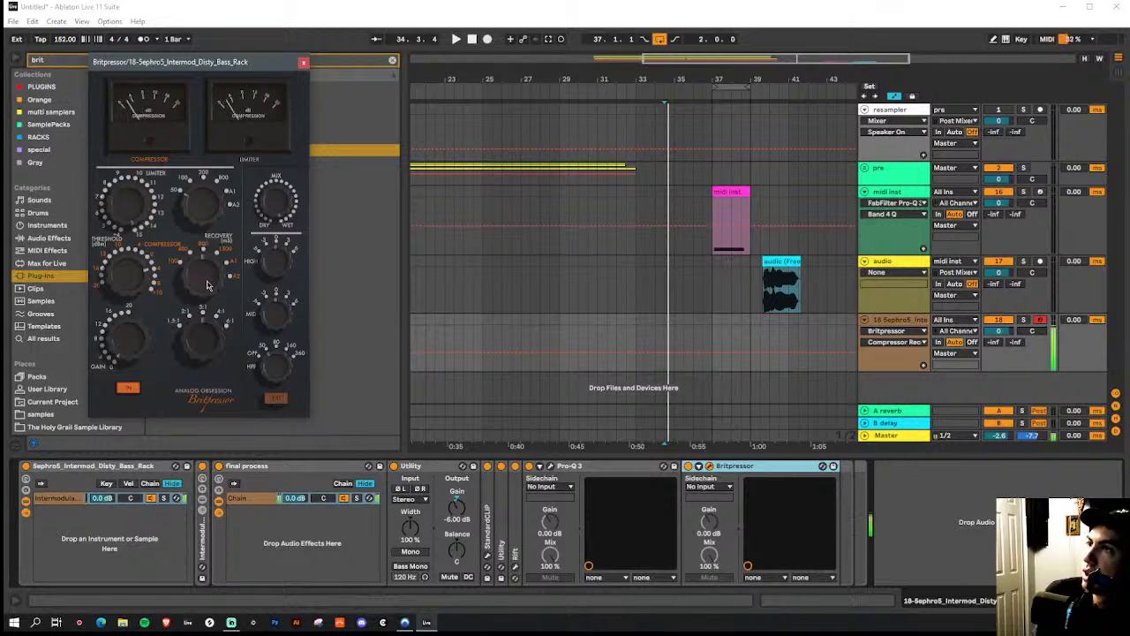
left_click_drag(204, 344, 202, 345)
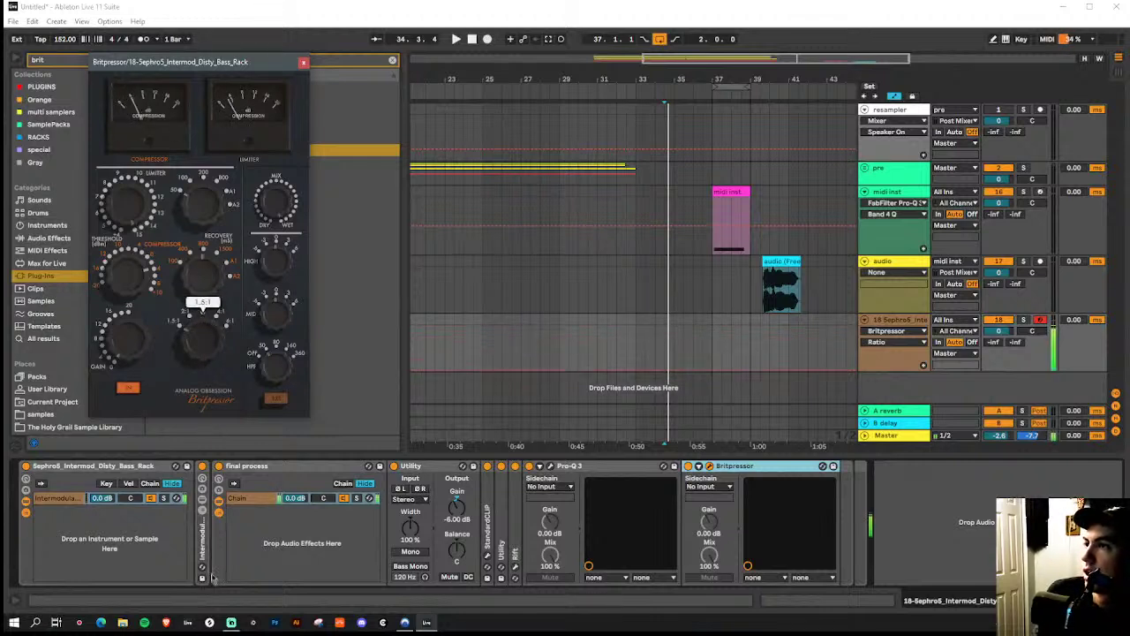
Set the Britpressor's compressor recovery time to 1500 ms and readjust the limiter's recovery time
left_click(205, 280)
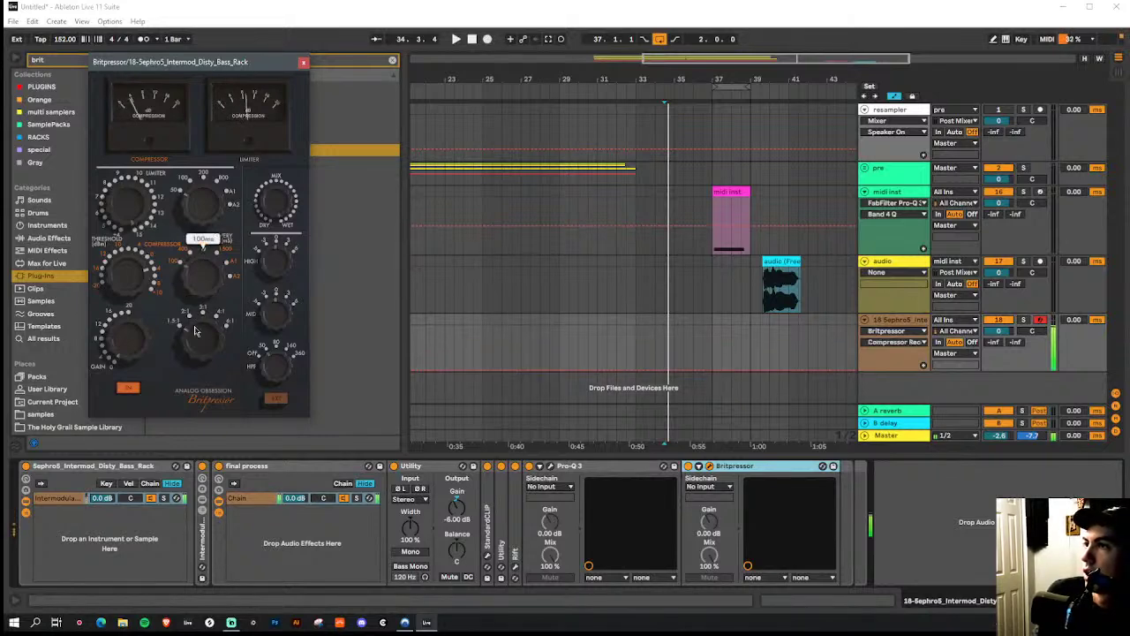
left_click_drag(195, 325, 200, 220)
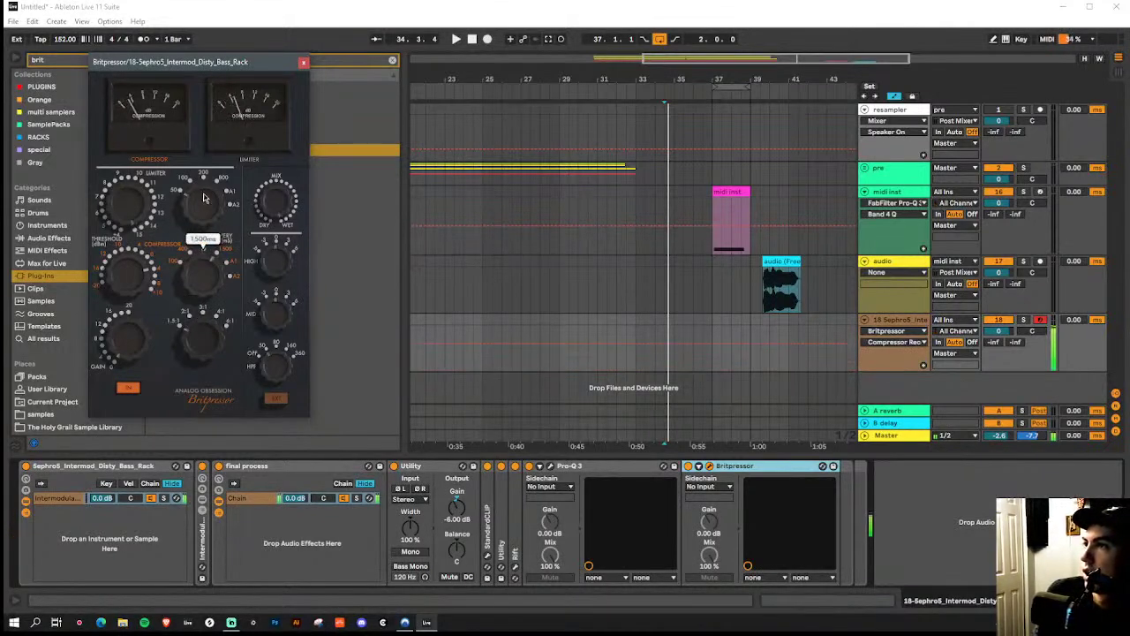
left_click(210, 215)
left_click_drag(201, 216, 194, 280)
left_click_drag(196, 237, 196, 265)
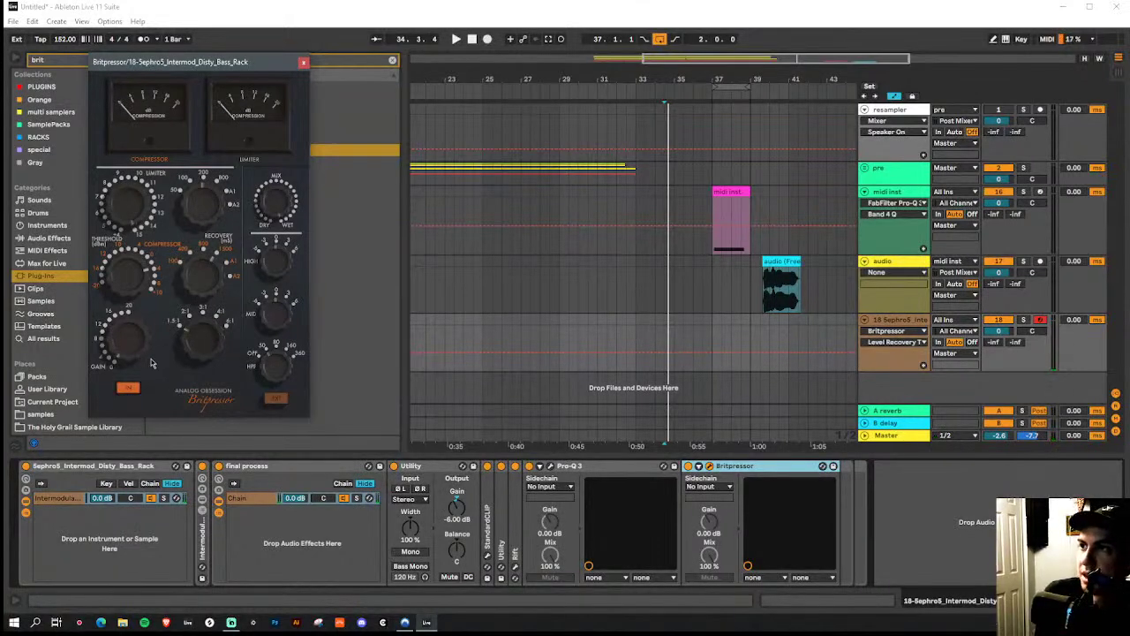
Rebalance the Britpressor's gain, compressor threshold and ratio against each other
left_click_drag(132, 351, 130, 325)
left_click_drag(128, 283, 134, 254)
left_click(135, 351)
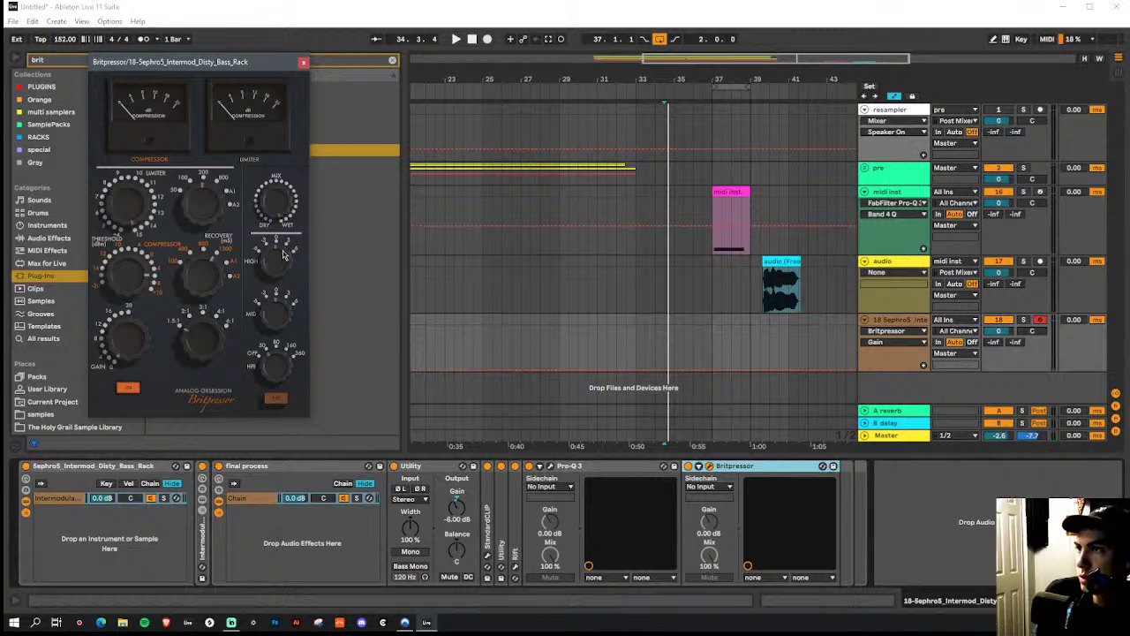
left_click_drag(205, 346, 200, 411)
left_click(134, 259)
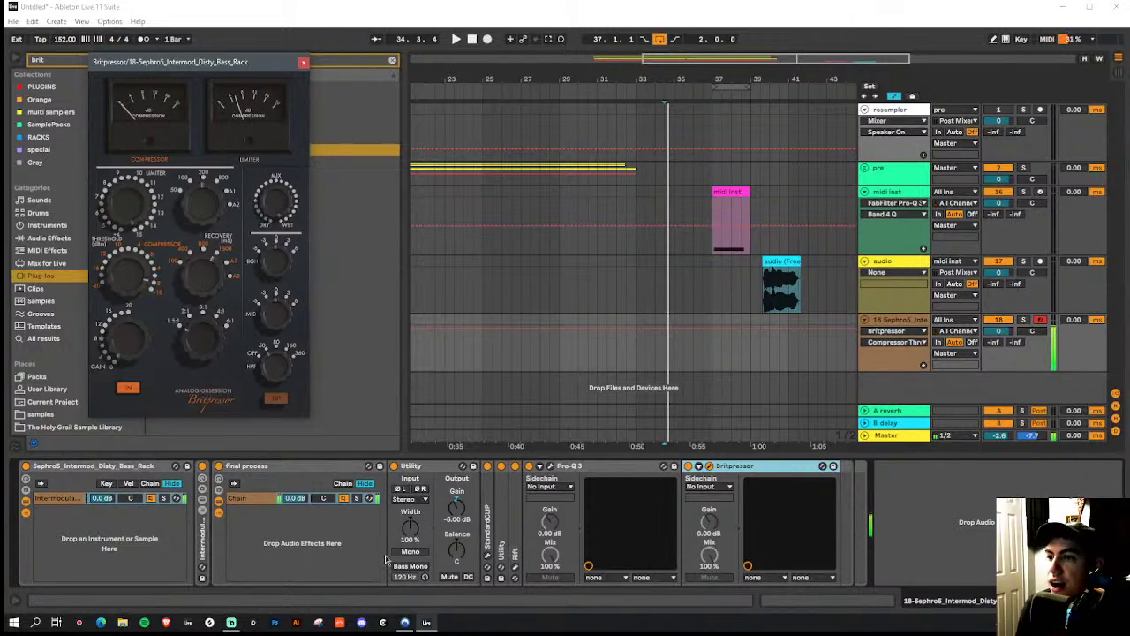
Open the Phase Plant instrument on the top chain inside the top bass rack
left_click(106, 498)
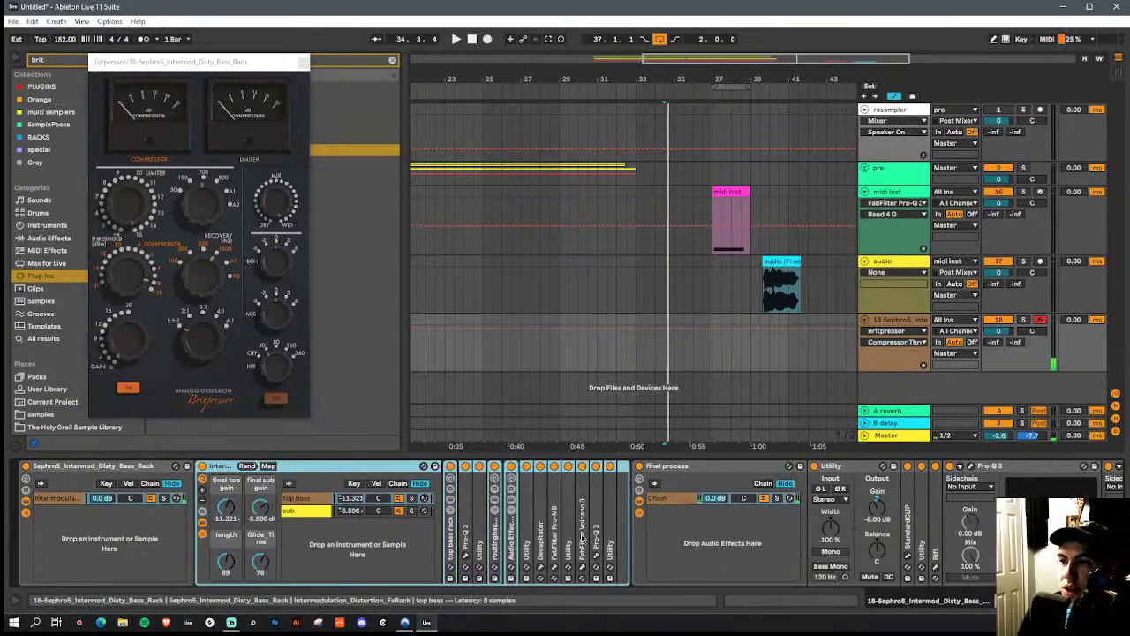
left_click(308, 501)
double_click(452, 545)
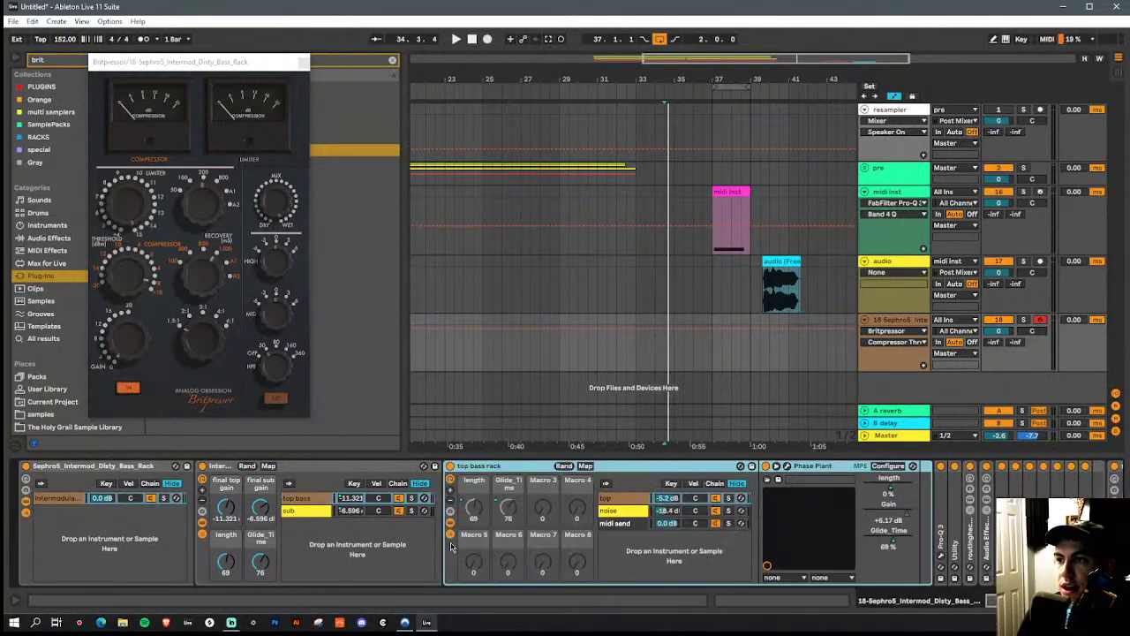
left_click(626, 522)
left_click(778, 466)
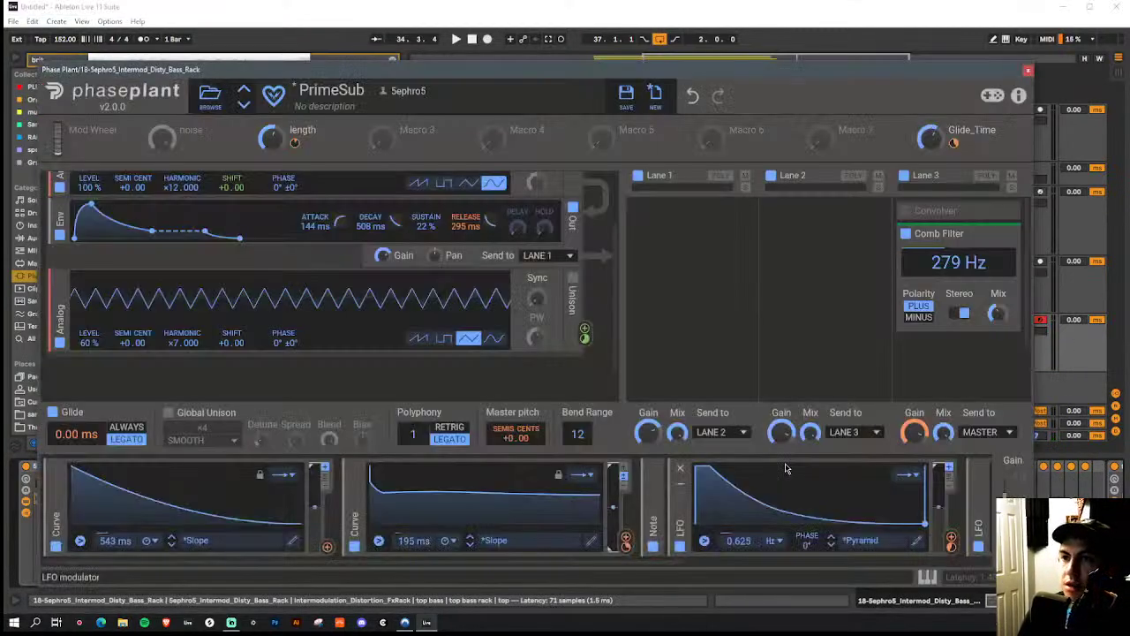
Replace the analog oscillators in Phase Plant's group with the Default Wavetable at frame 161
scroll(284, 238, "up", 3)
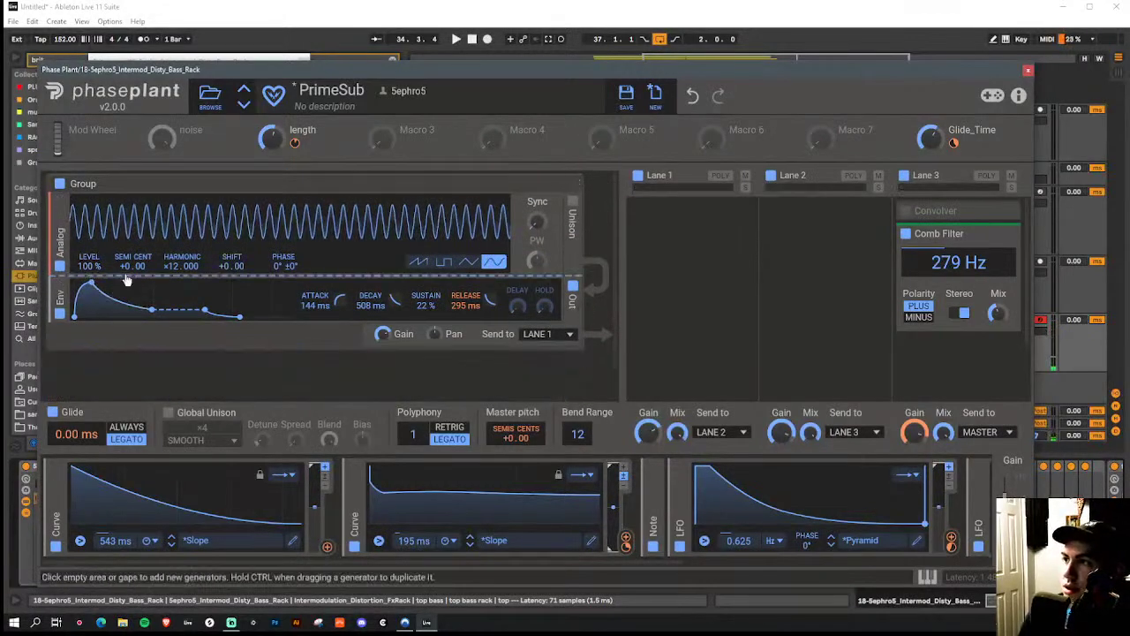
left_click(261, 277)
left_click(163, 377)
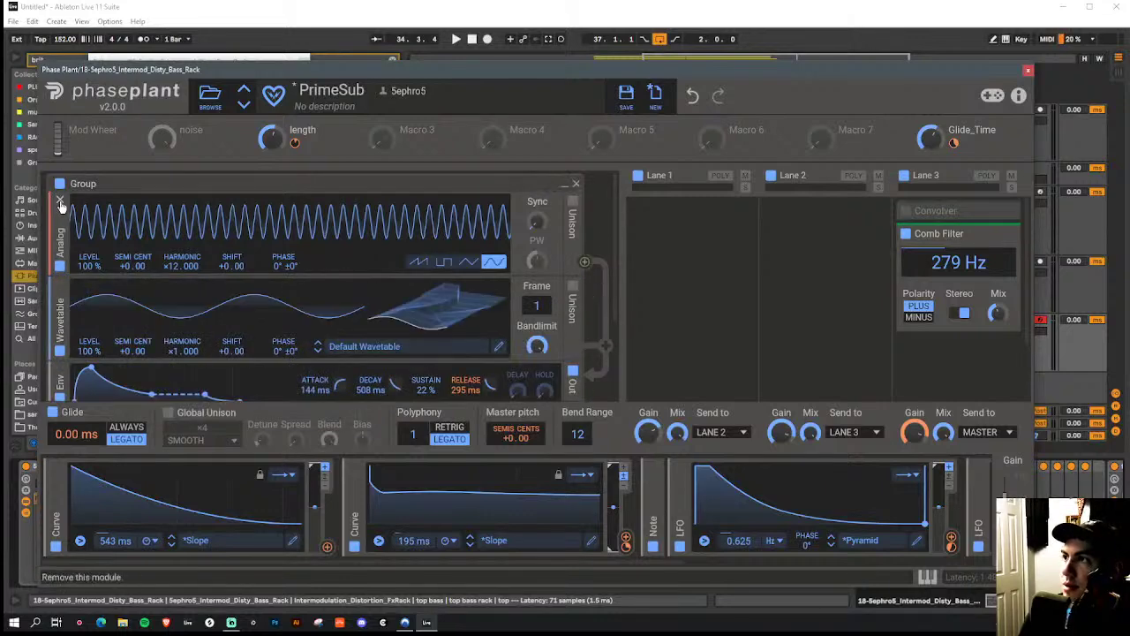
scroll(322, 256, "down", 3)
left_click_drag(376, 234, 422, 229)
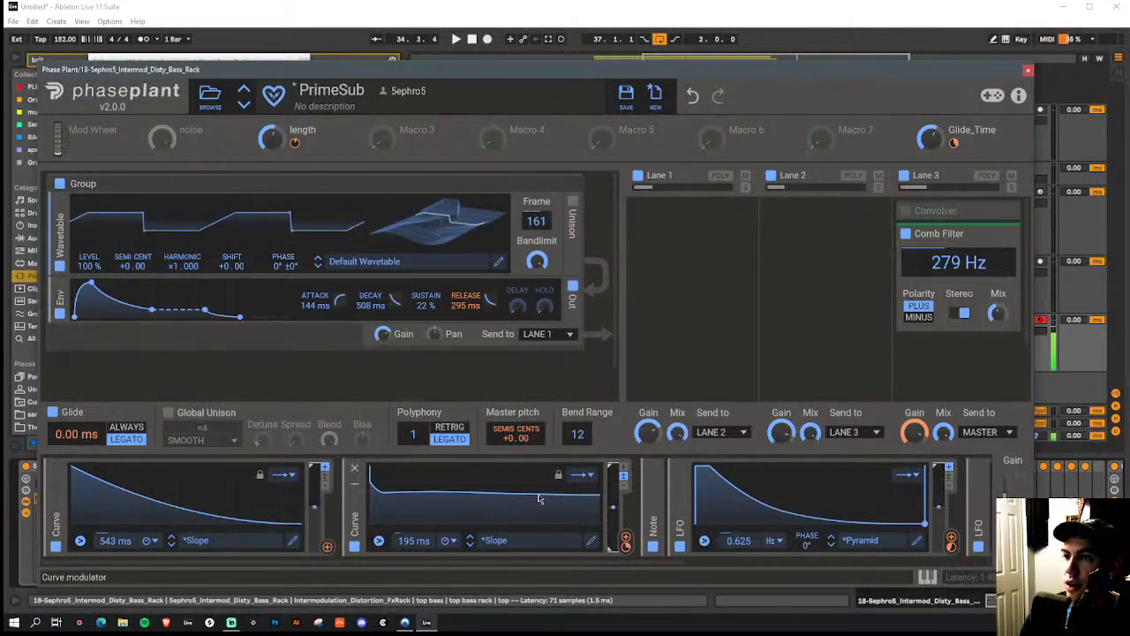
Modulate the wavetable's frame with the last LFO, raise the envelope's sustain and close Phase Plant
scroll(758, 556, "right", 5)
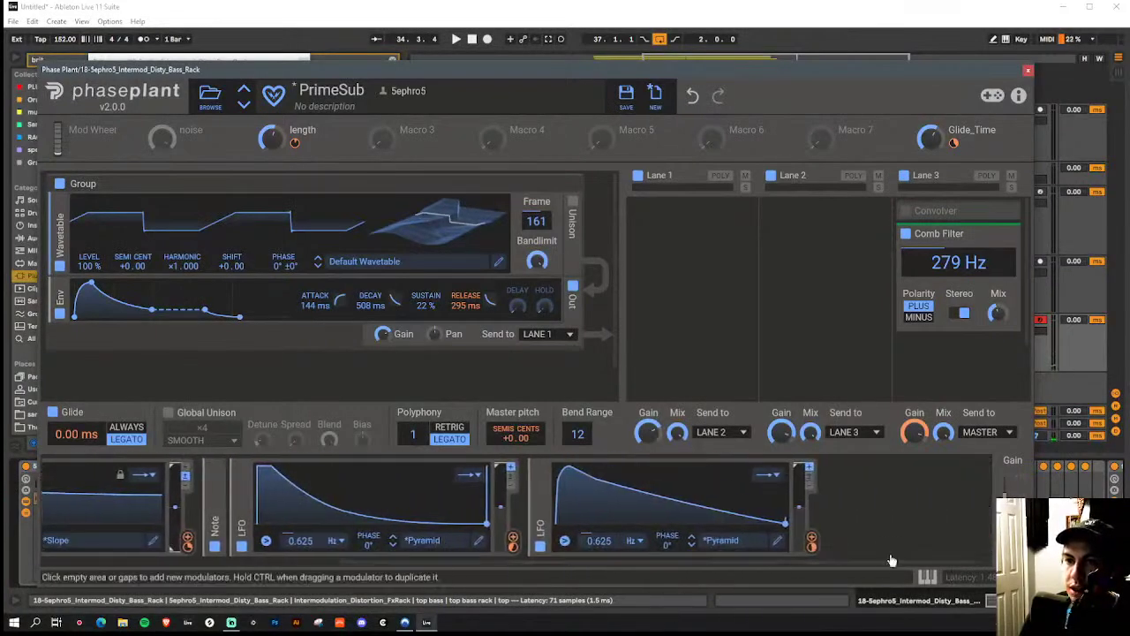
left_click_drag(812, 539, 539, 223)
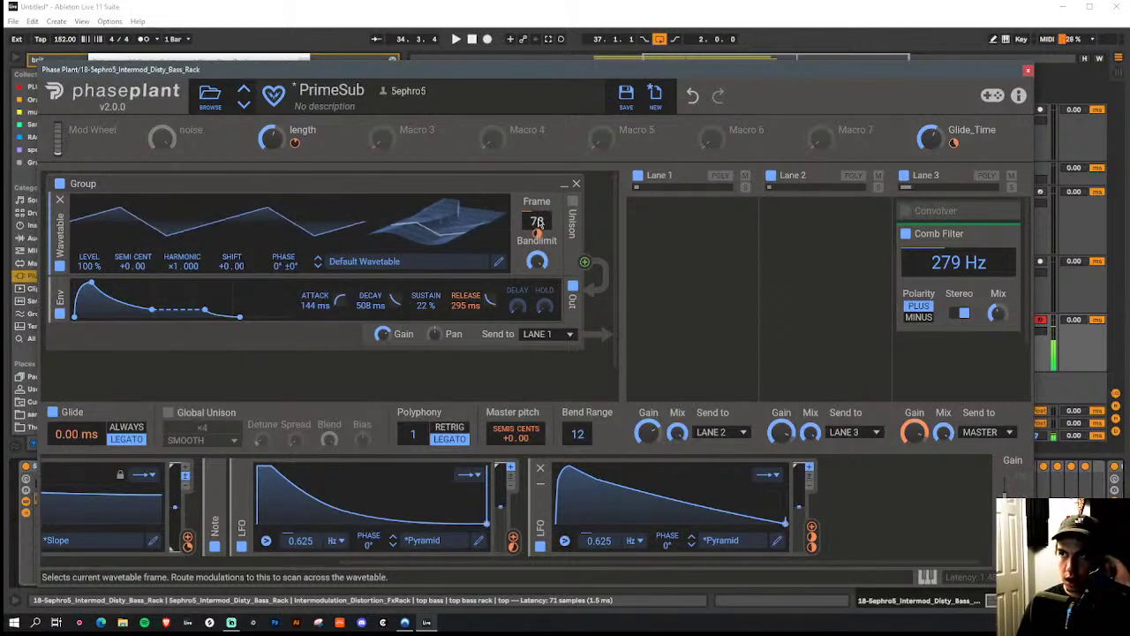
left_click_drag(151, 310, 172, 269)
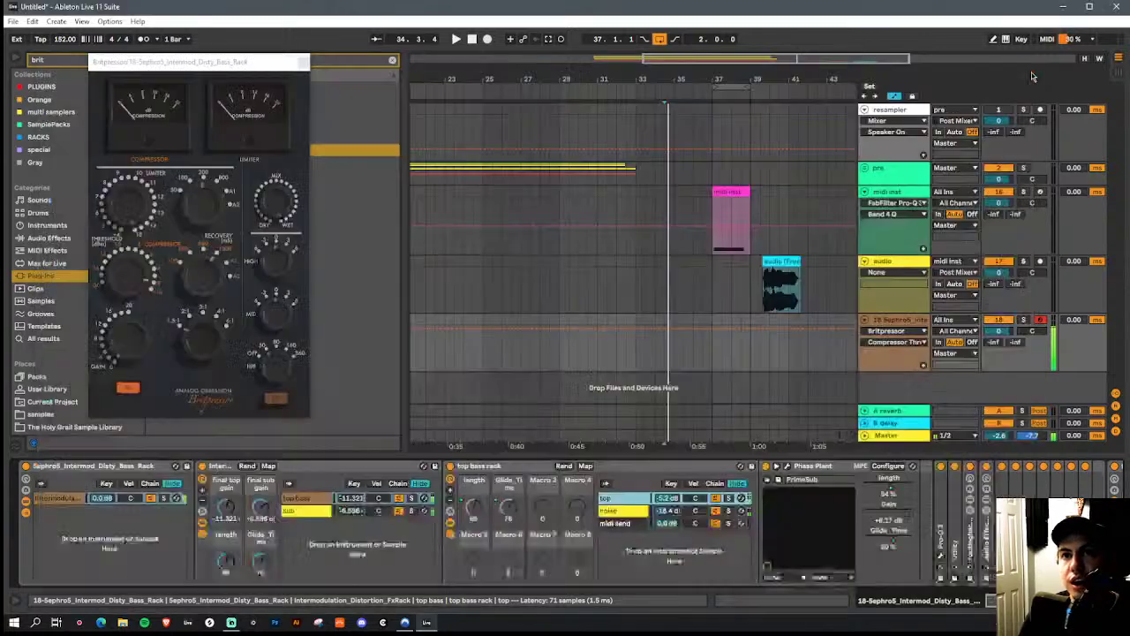
left_click(1028, 70)
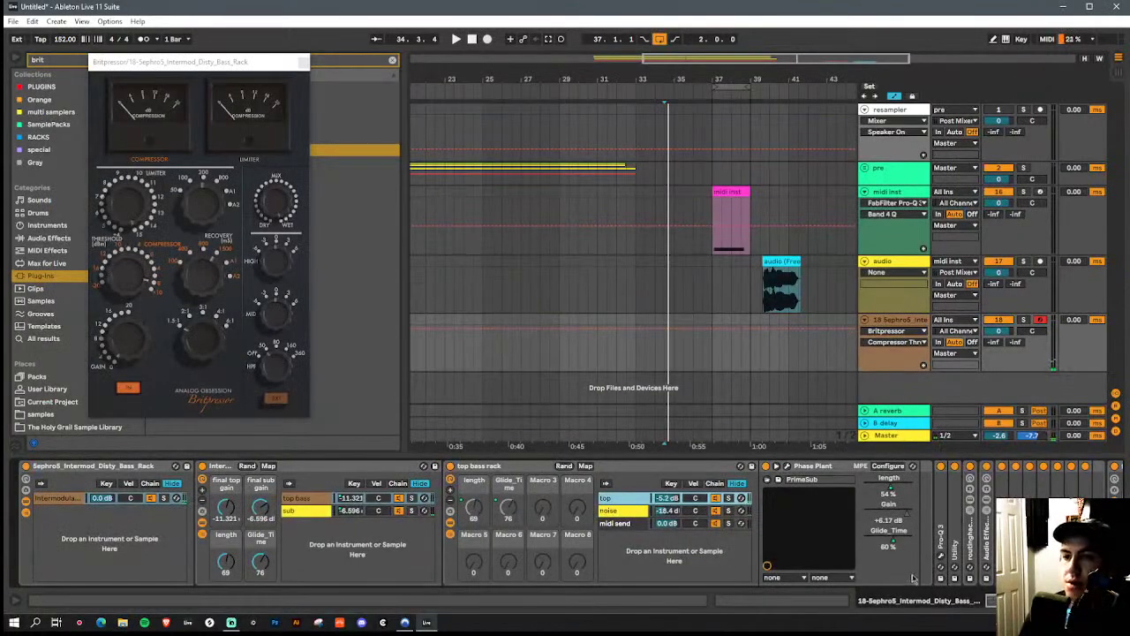
Unfold the routinghacker rack in the top bass chain and set the external in chain's Utility gain to 3.33 dB
scroll(565, 521, "right", 2)
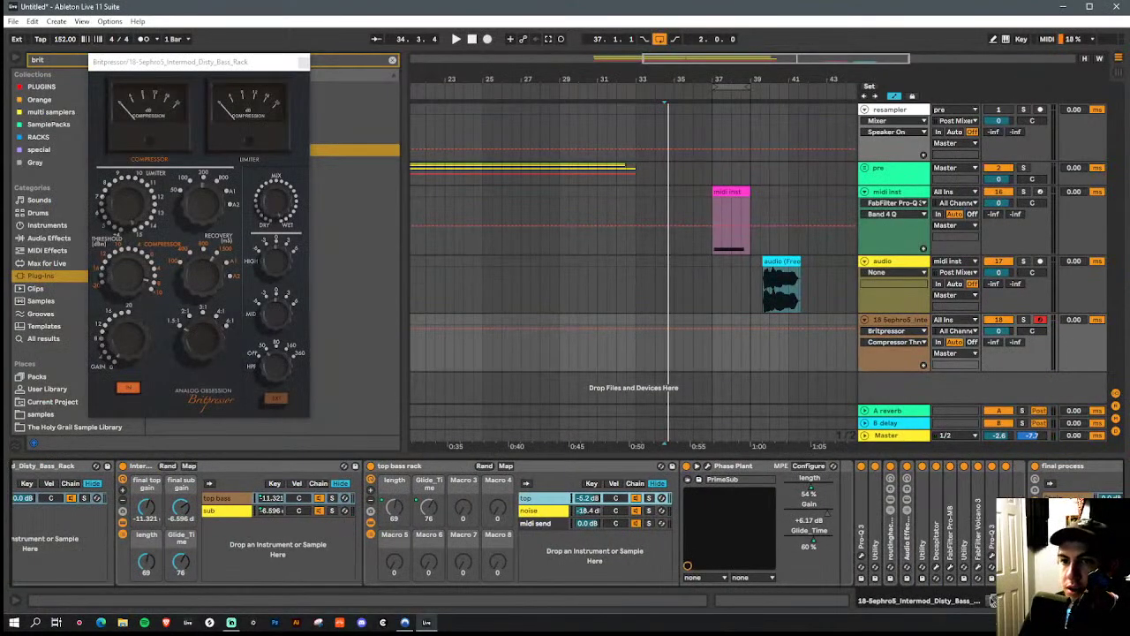
left_click(234, 514)
left_click(226, 500)
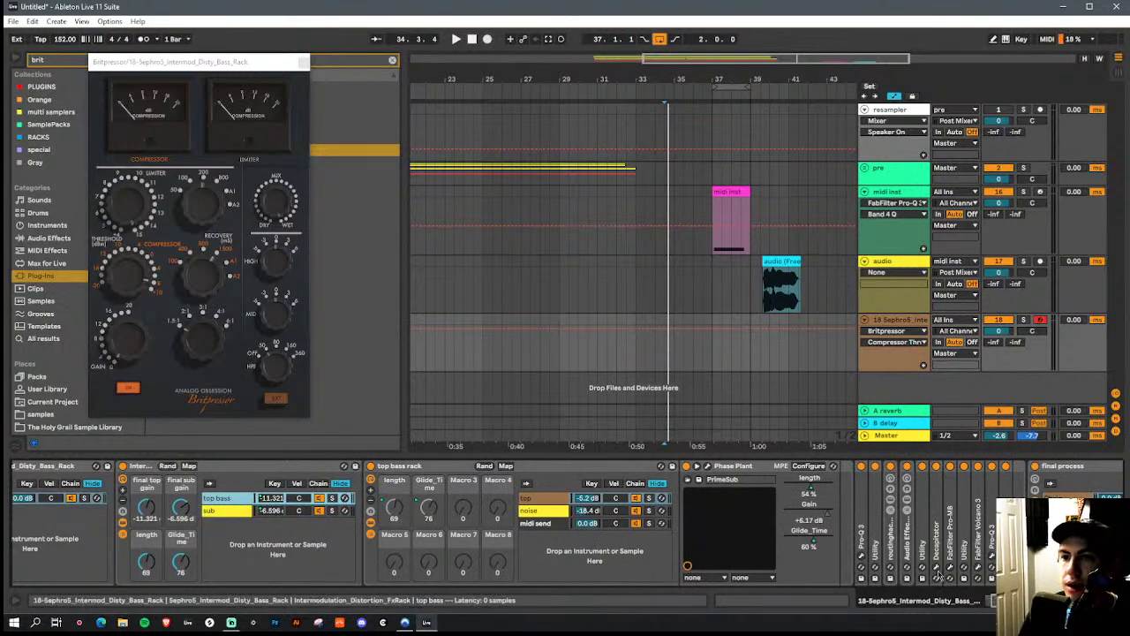
scroll(565, 521, "right", 8)
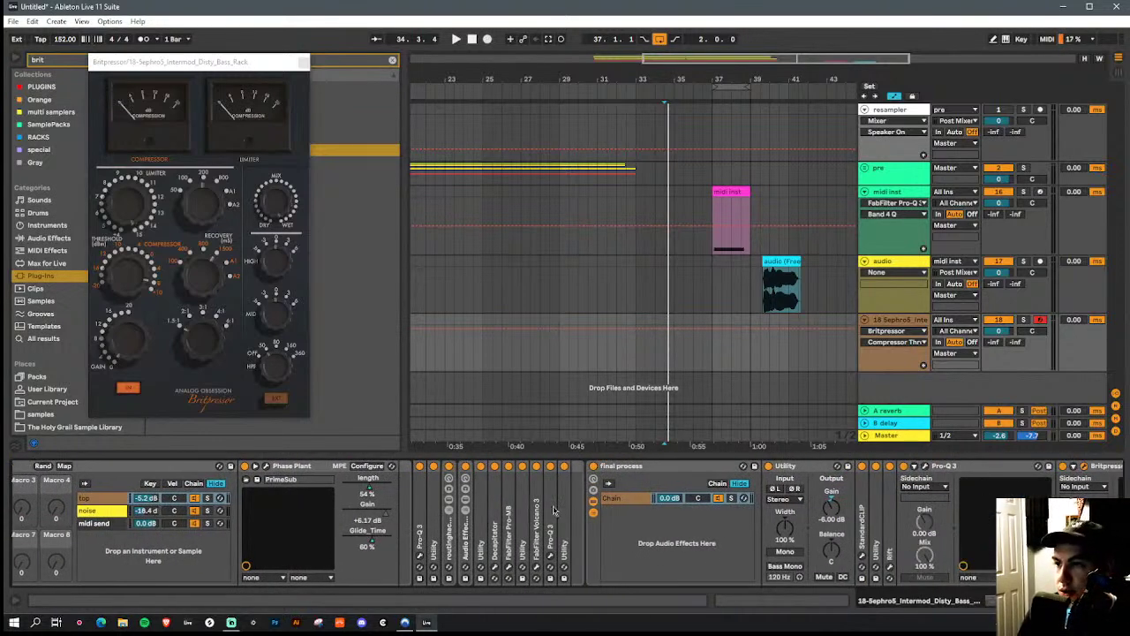
double_click(449, 535)
left_click_drag(980, 507, 980, 538)
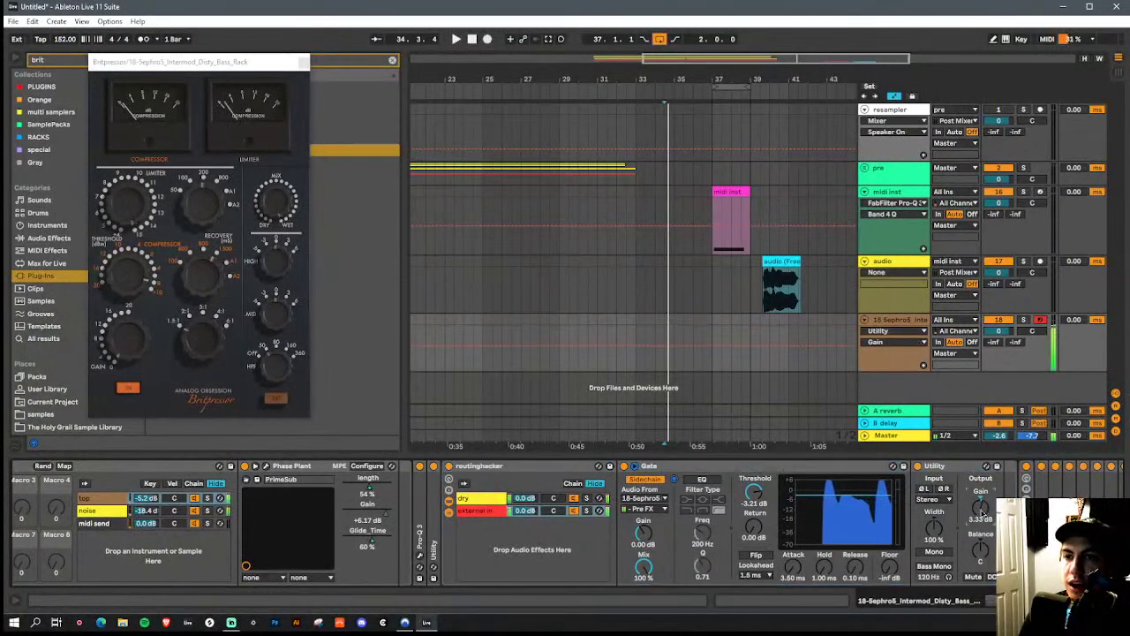
Set the Gain macro of the rack inside routinghacker's dry chain to 13.0 dB
left_click(519, 500)
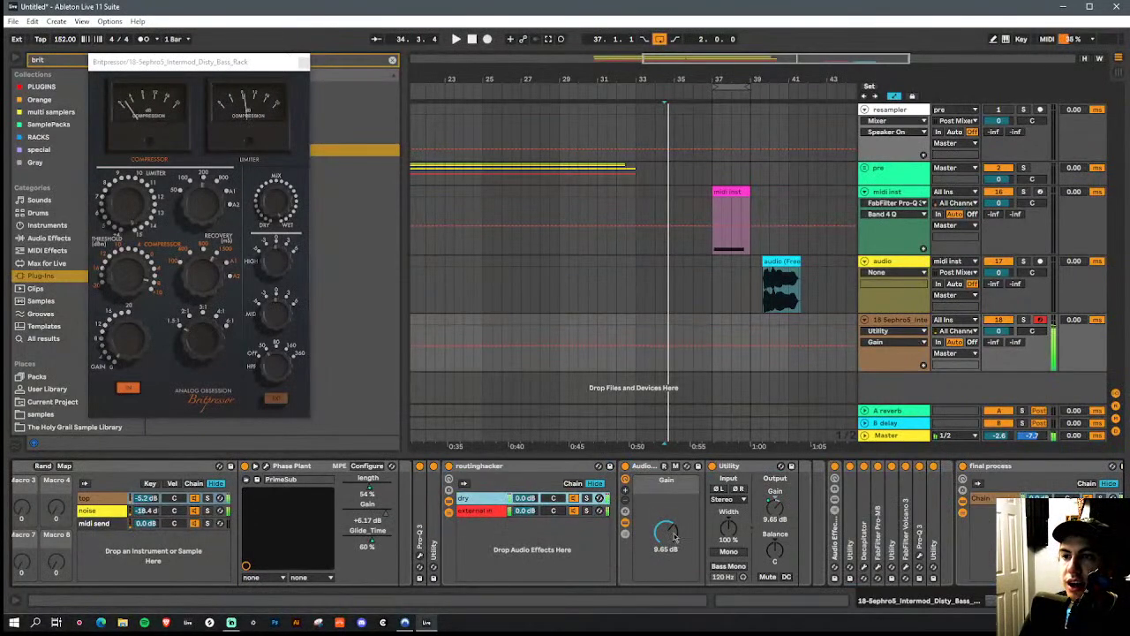
left_click(530, 530)
left_click_drag(674, 536, 674, 476)
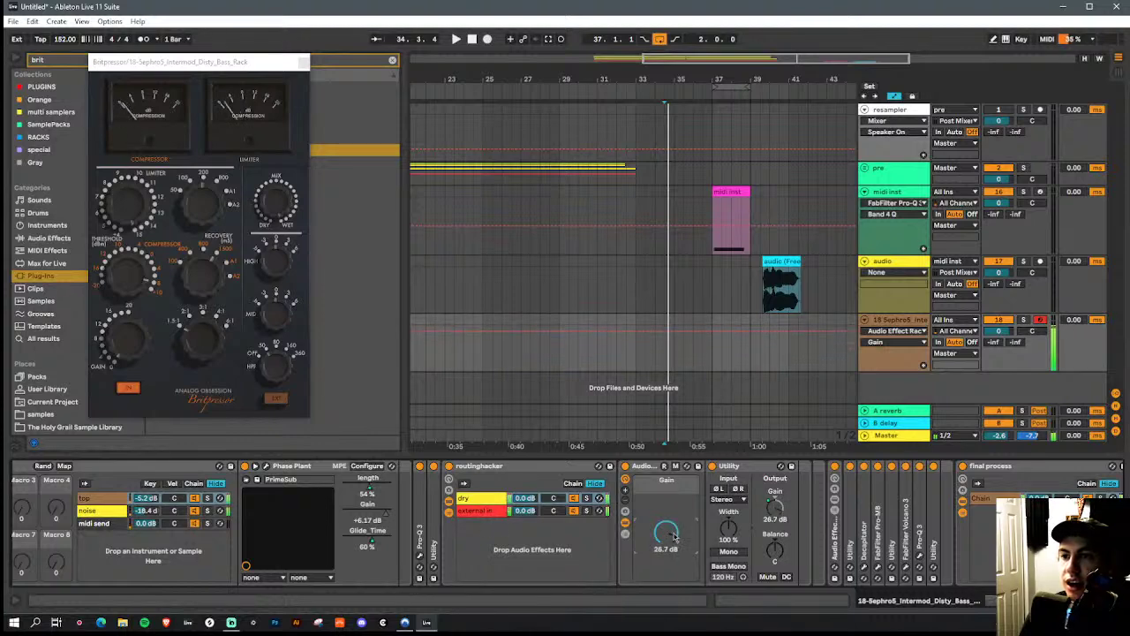
left_click_drag(672, 538, 673, 555)
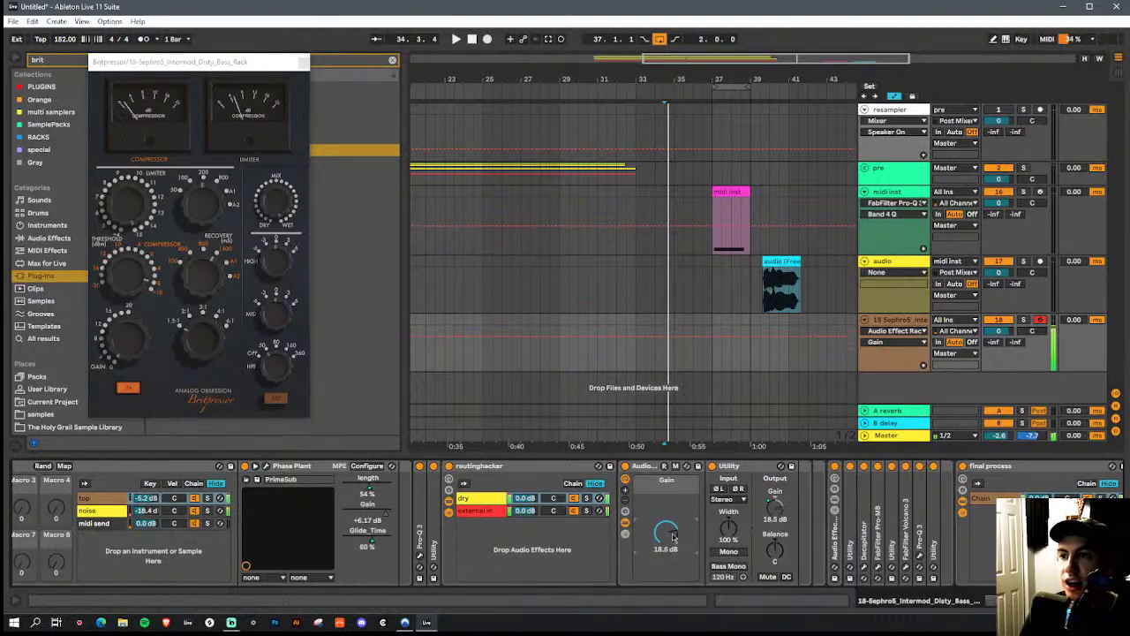
Unfold the effect rack after routinghacker and lower its Gain macro to 3.58 dB
double_click(477, 500)
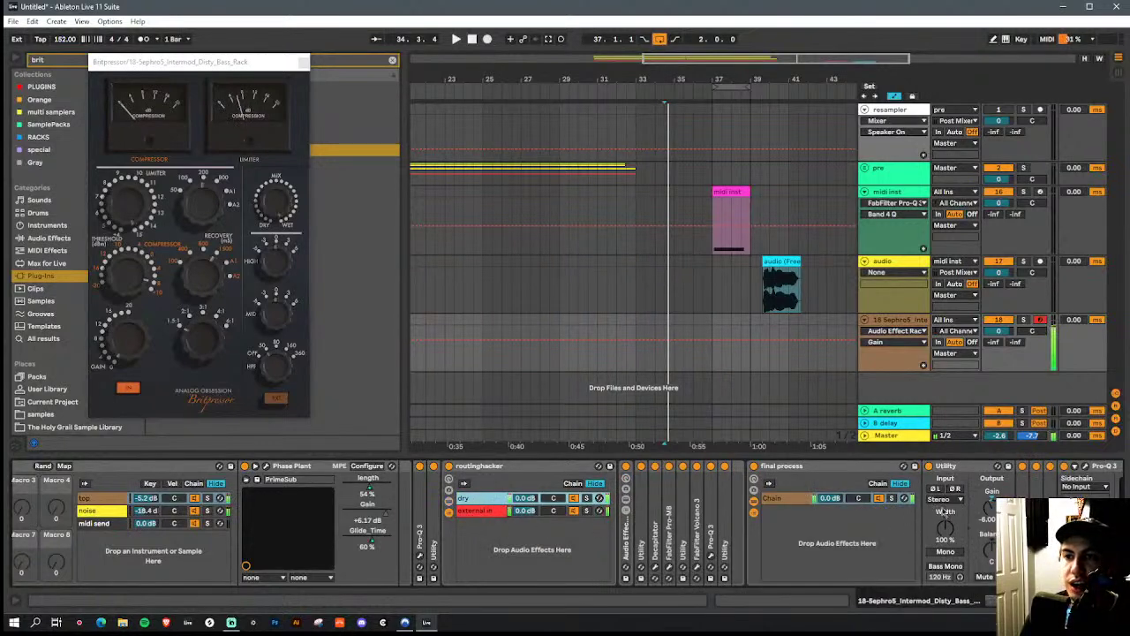
double_click(636, 540)
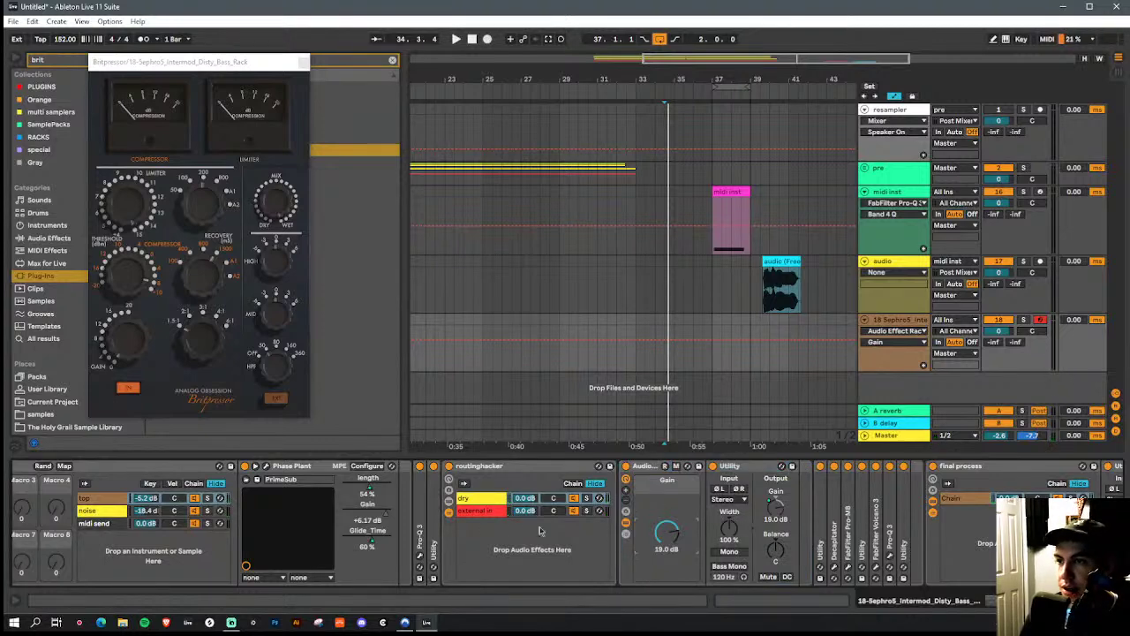
left_click_drag(773, 496, 772, 468)
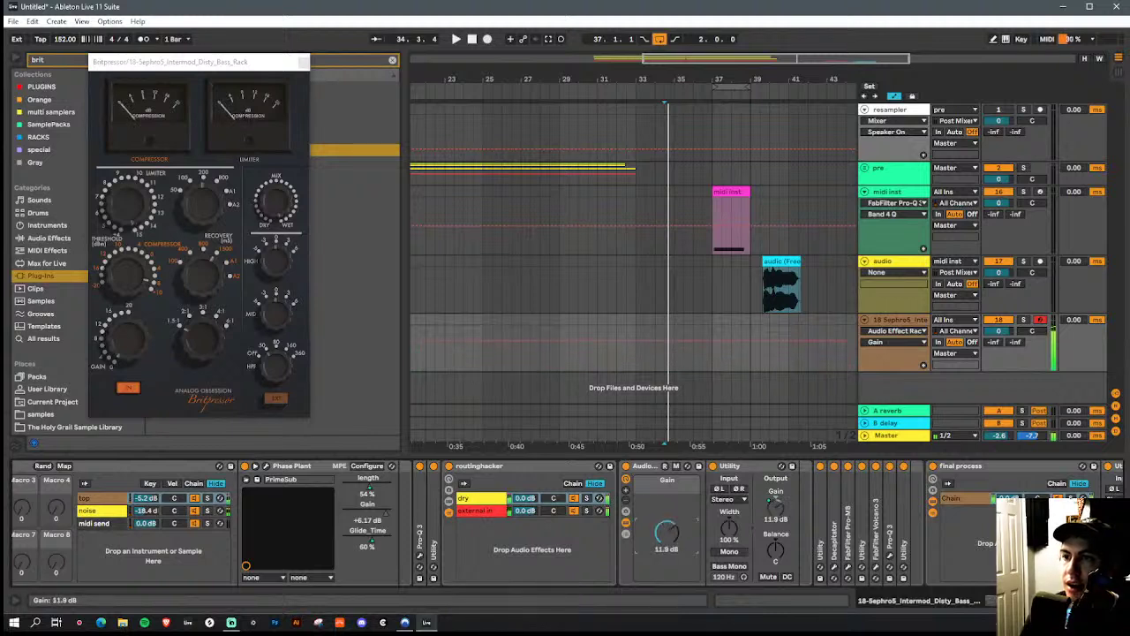
Show the external in chain's devices and raise the gain of the Utility after the Gate to 26.1 dB
left_click(486, 512)
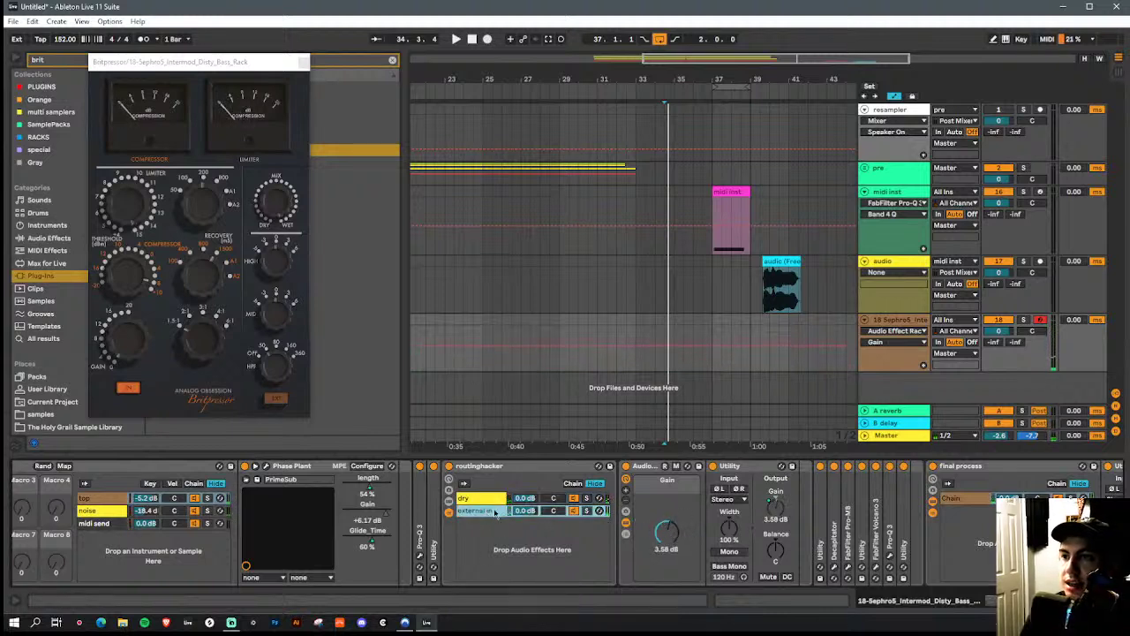
left_click(495, 513)
left_click(482, 514)
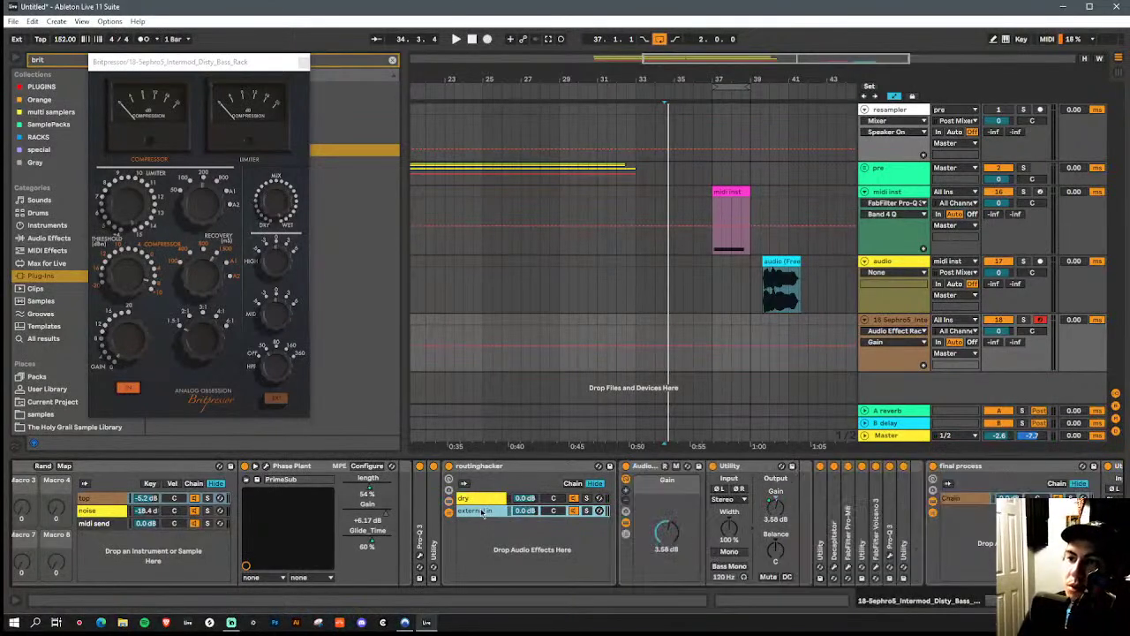
left_click(482, 513)
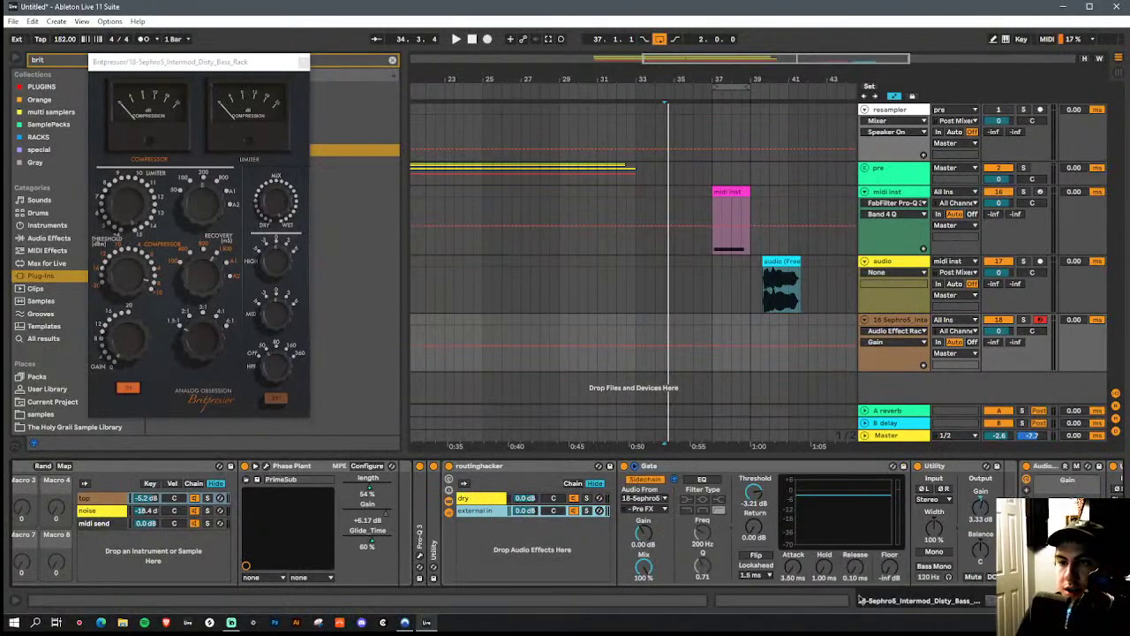
scroll(309, 510, "right", 5)
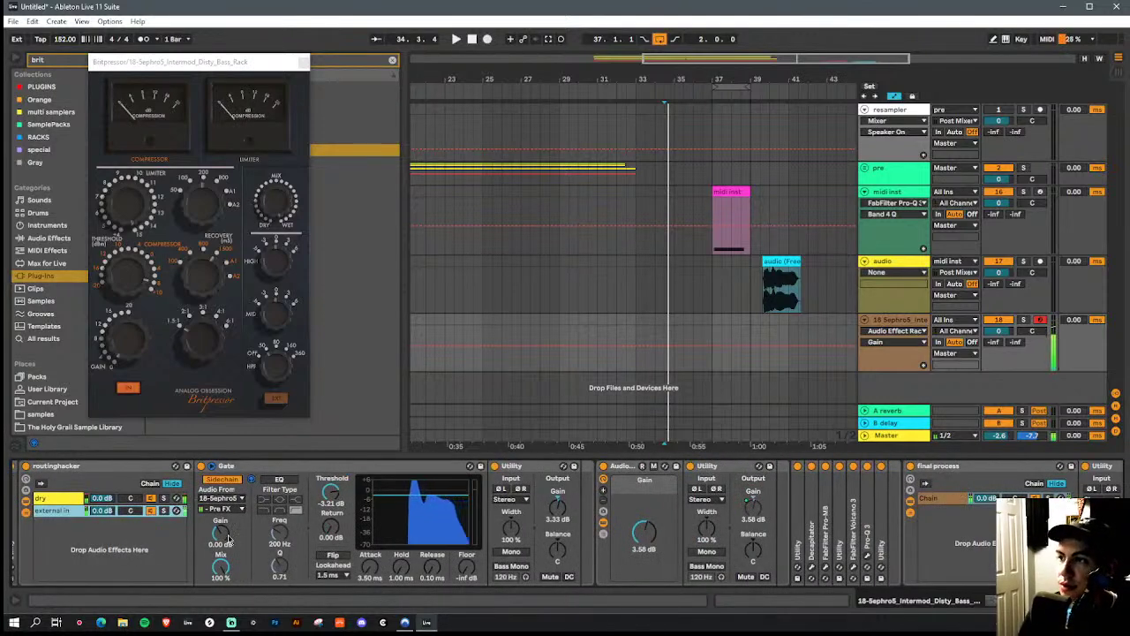
left_click_drag(557, 505, 558, 583)
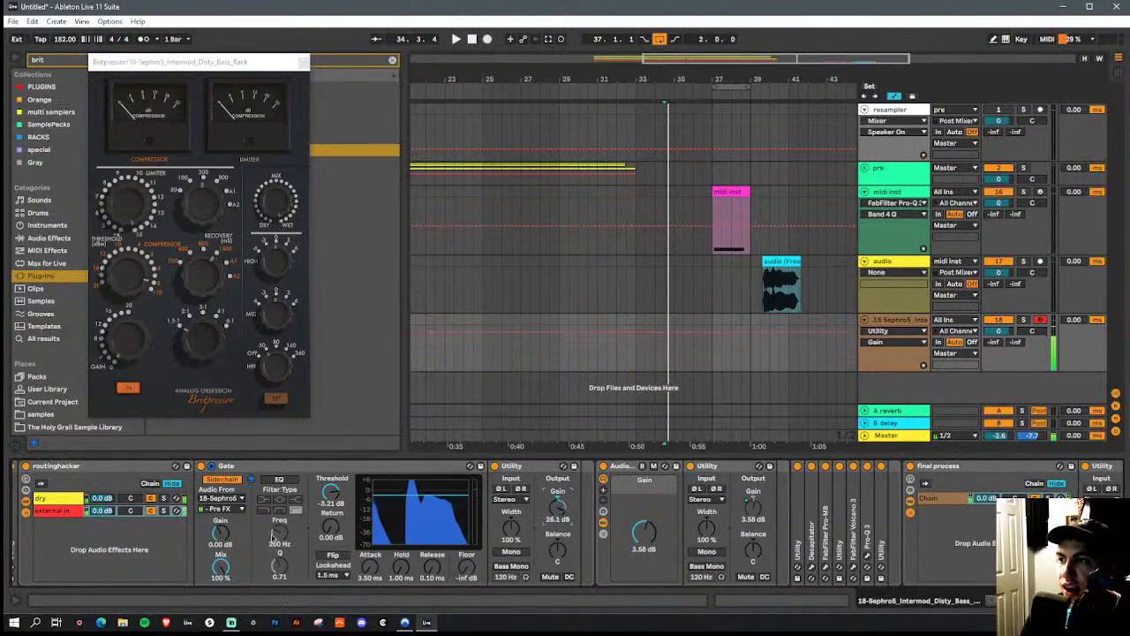
Hide the dry chain's devices and try a gain of 25.6 dB on the effect rack after routinghacker
left_click(115, 510)
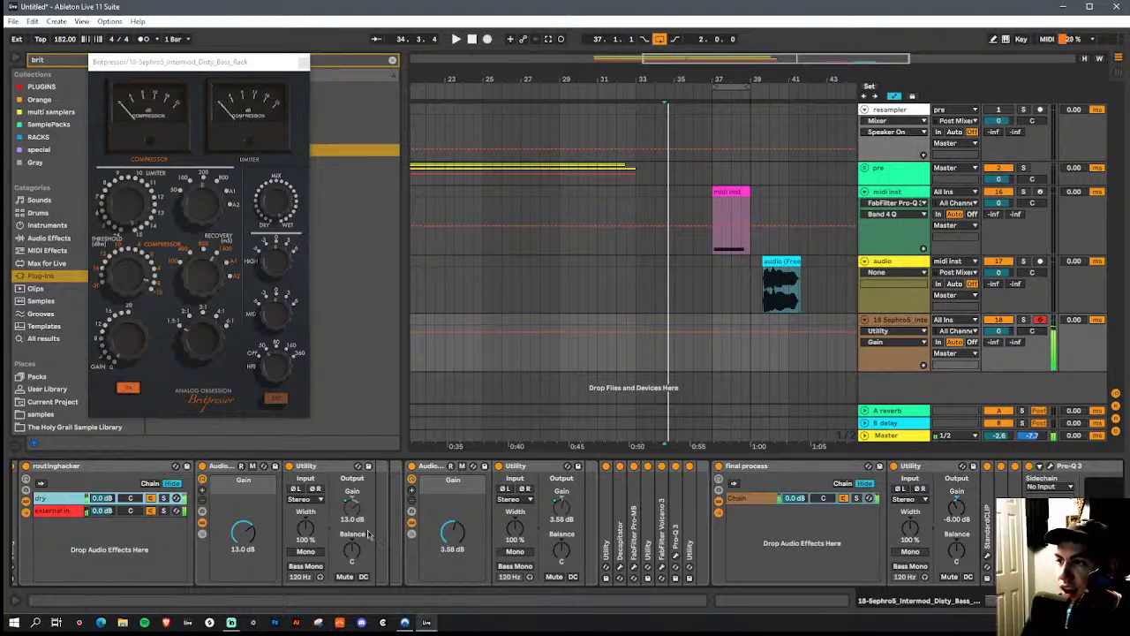
left_click(69, 500)
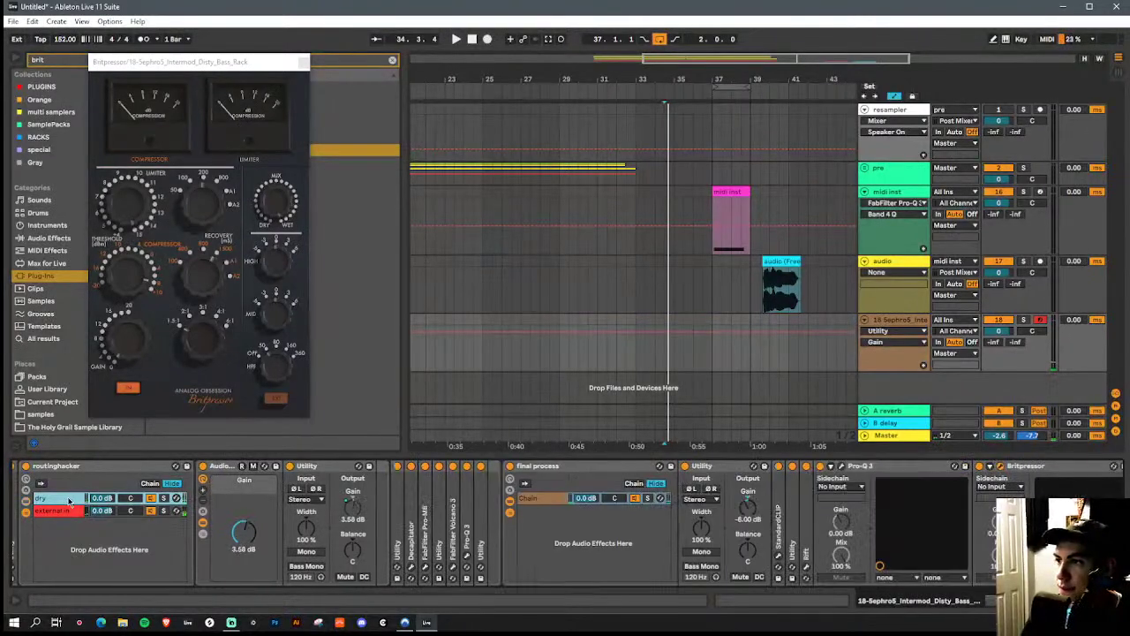
mouse_move(259, 528)
left_mouse_down()
mouse_move(258, 512)
mouse_move(257, 538)
left_mouse_up()
scroll(244, 534, "up", 10)
scroll(244, 534, "down", 5)
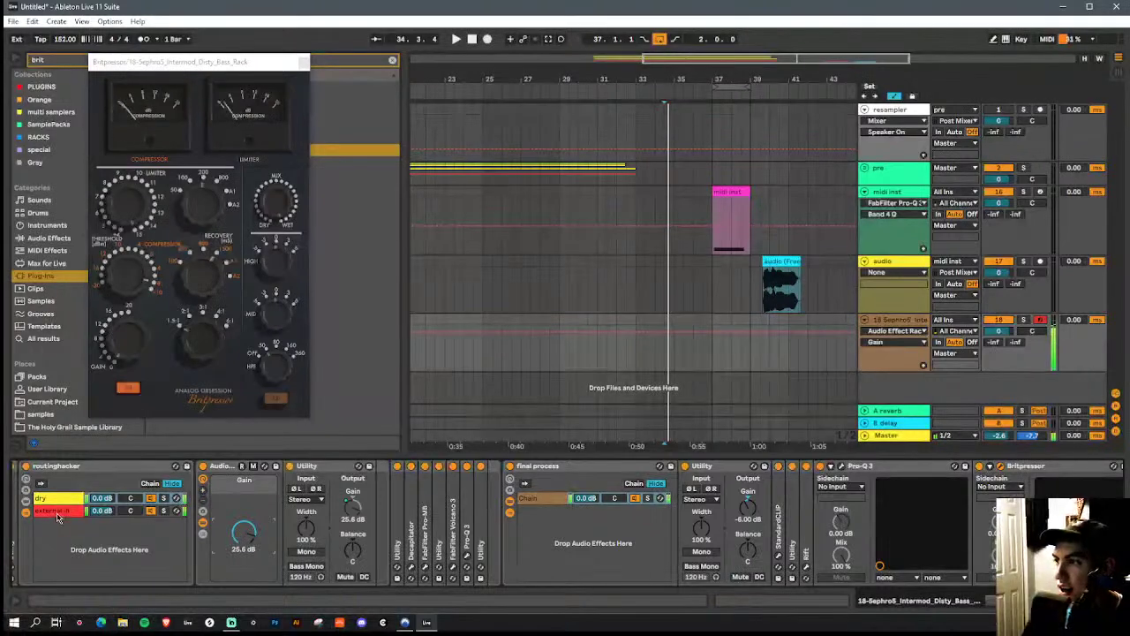
Show the dry chain's devices and lower the Gain macro of the rack after routinghacker to 1.93 dB
left_click(57, 514)
left_click(57, 500)
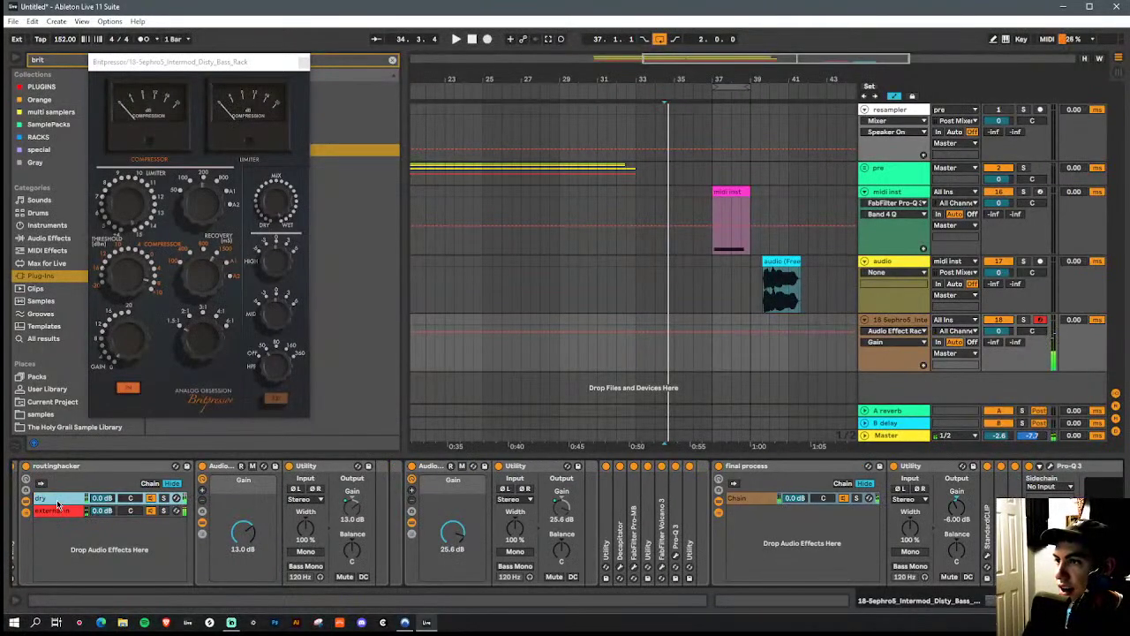
scroll(452, 531, "down", 10)
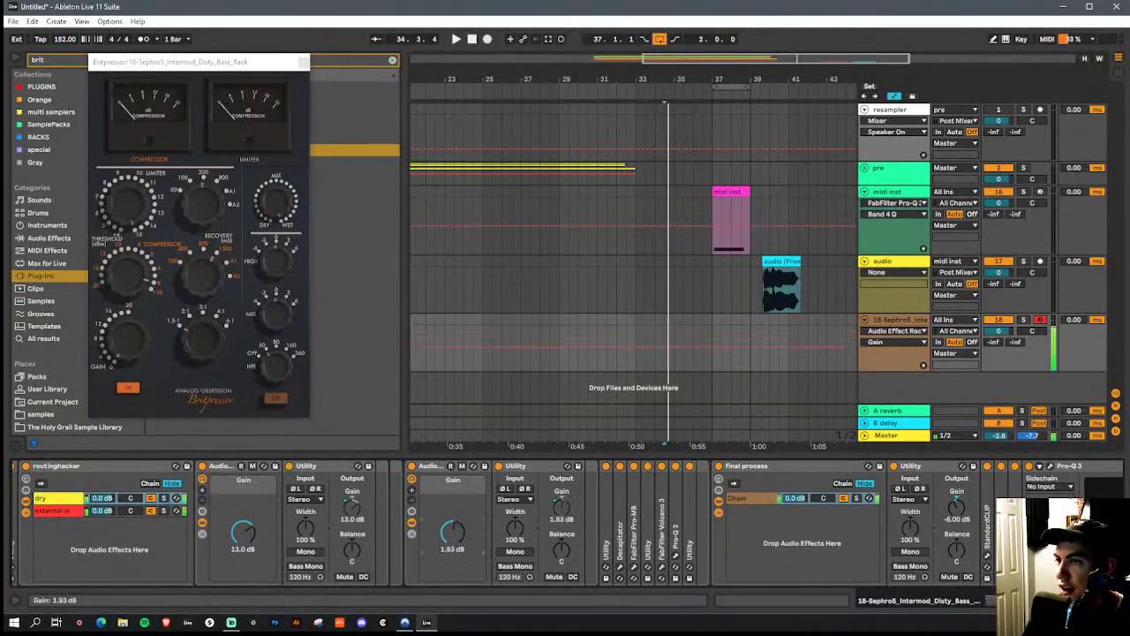
Lower the Gain macro of the second effect rack after routinghacker to -10.2 dB
scroll(452, 532, "down", 7)
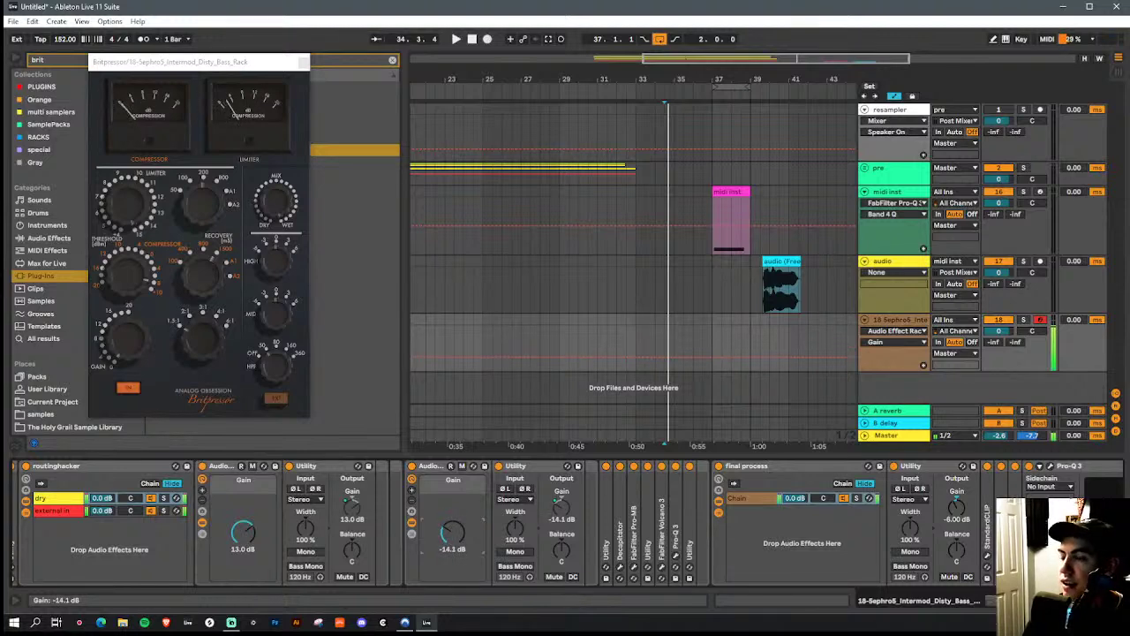
left_click_drag(455, 536, 455, 524)
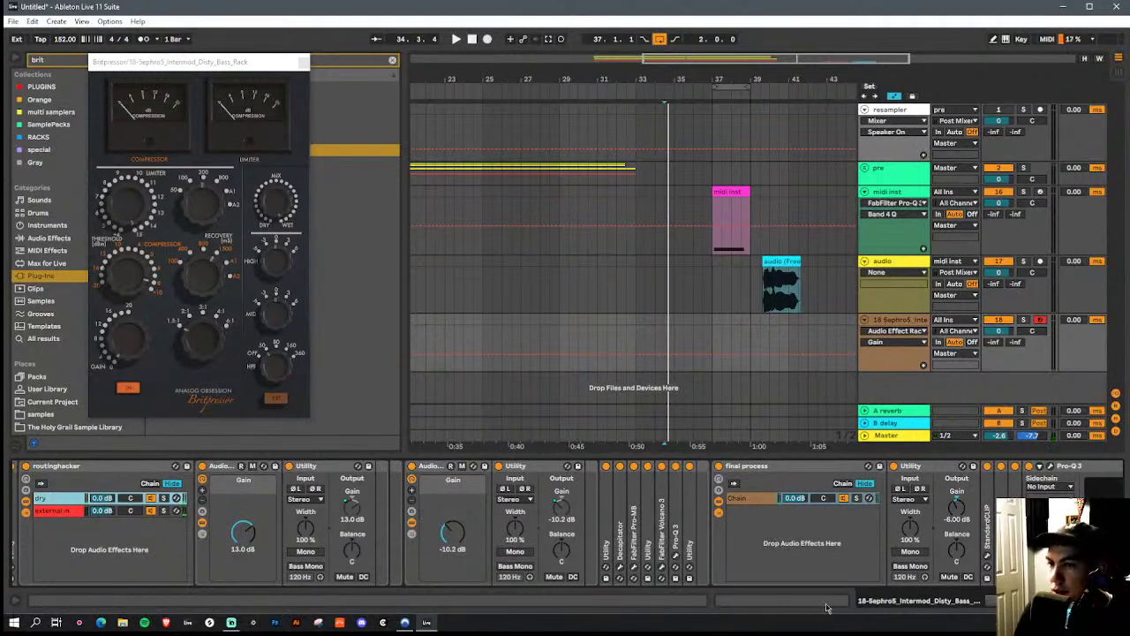
In the top chain's Phase Plant, steepen the initial drop of the 195 ms Curve modulator and set its time to 77.5 ms
left_click(904, 604)
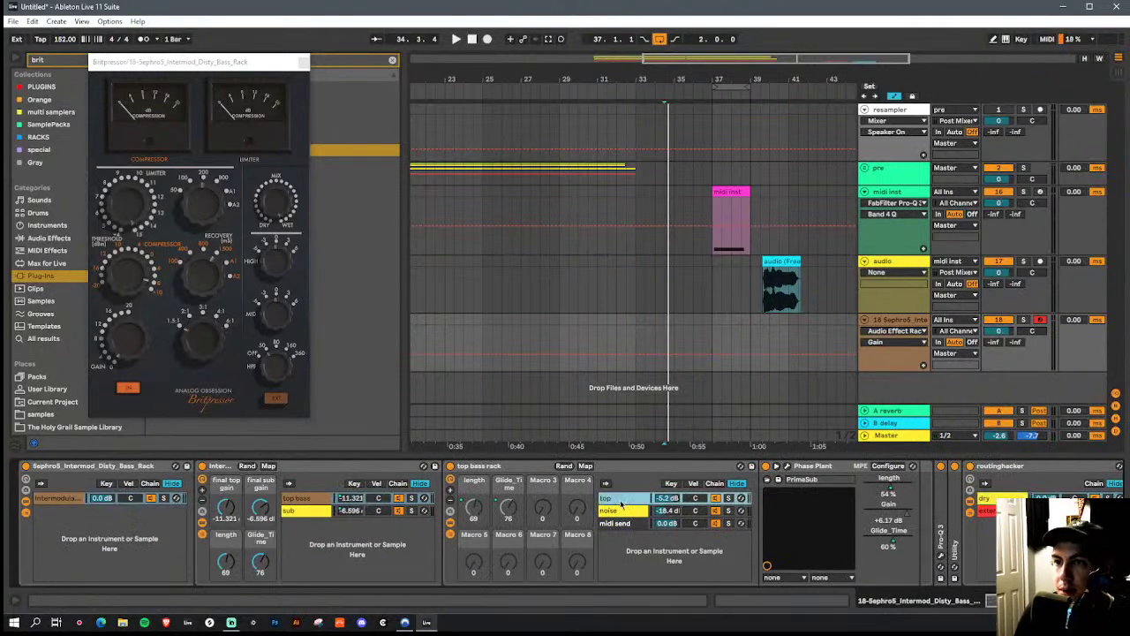
left_click(778, 466)
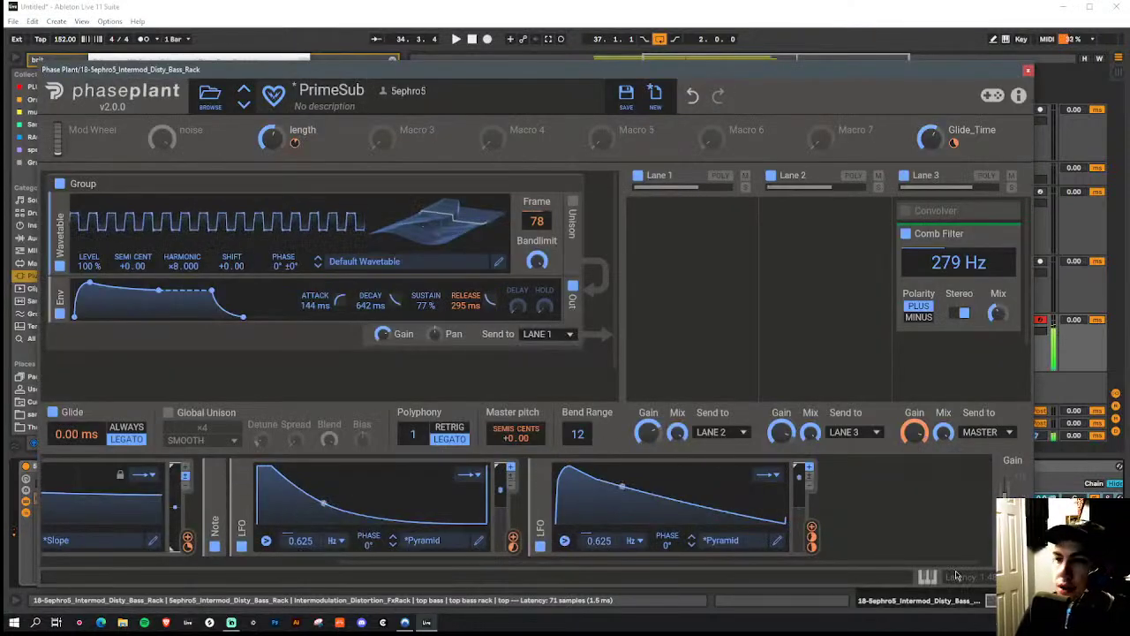
left_click_drag(938, 562, 656, 576)
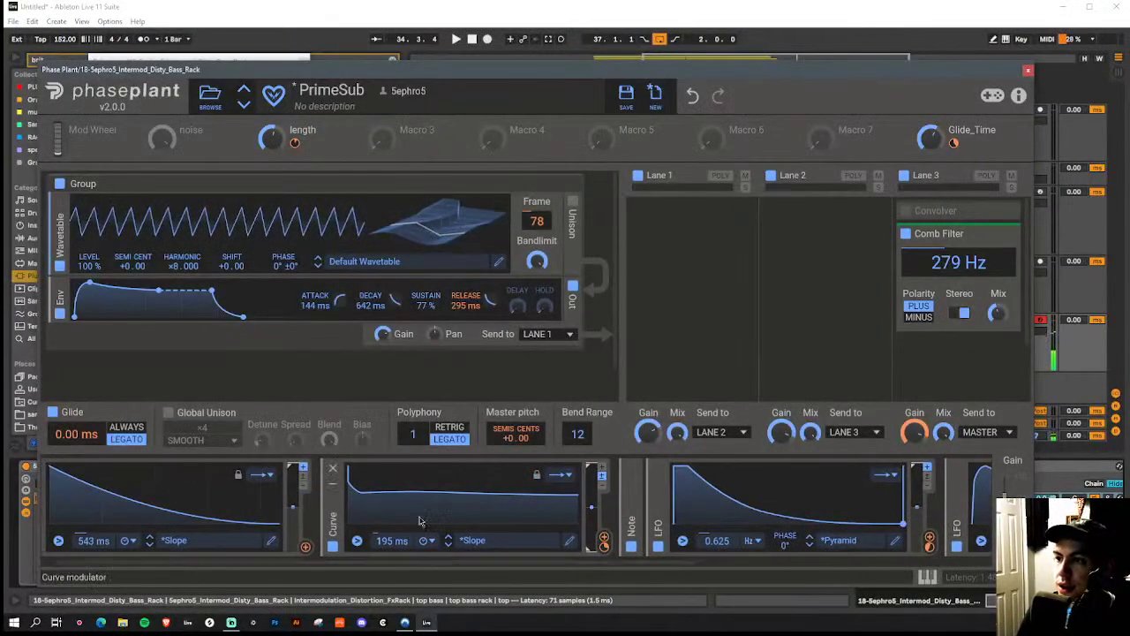
left_click(569, 541)
left_click_drag(448, 316, 398, 315)
left_click_drag(392, 540, 394, 574)
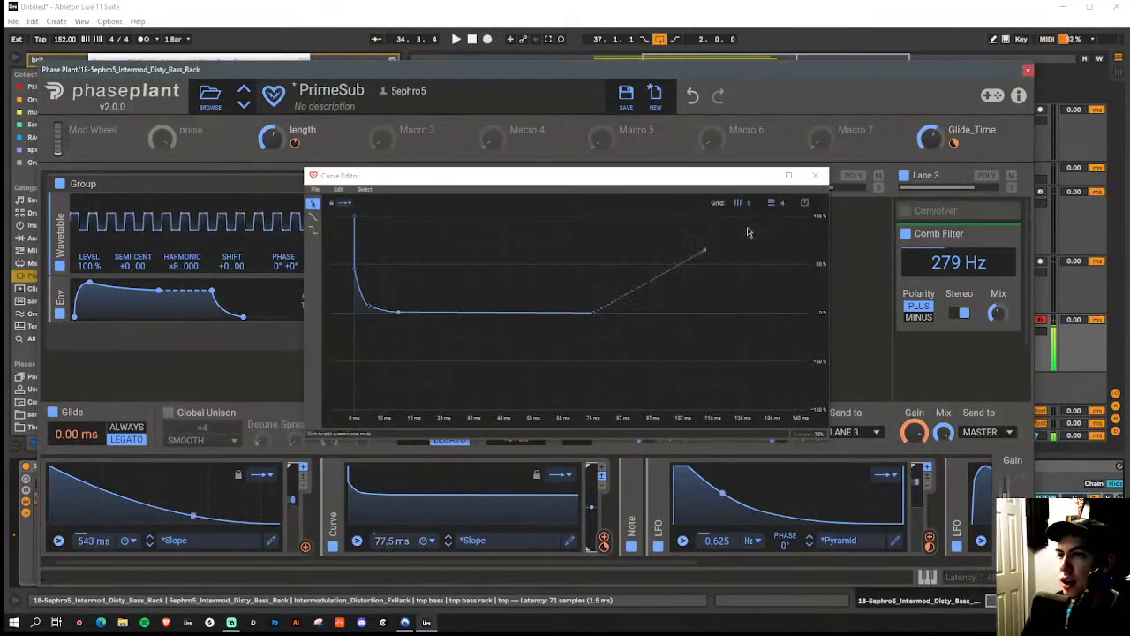
left_click(814, 175)
Set the release of Phase Plant's volume envelope to about 970 ms
left_click_drag(272, 316, 242, 316)
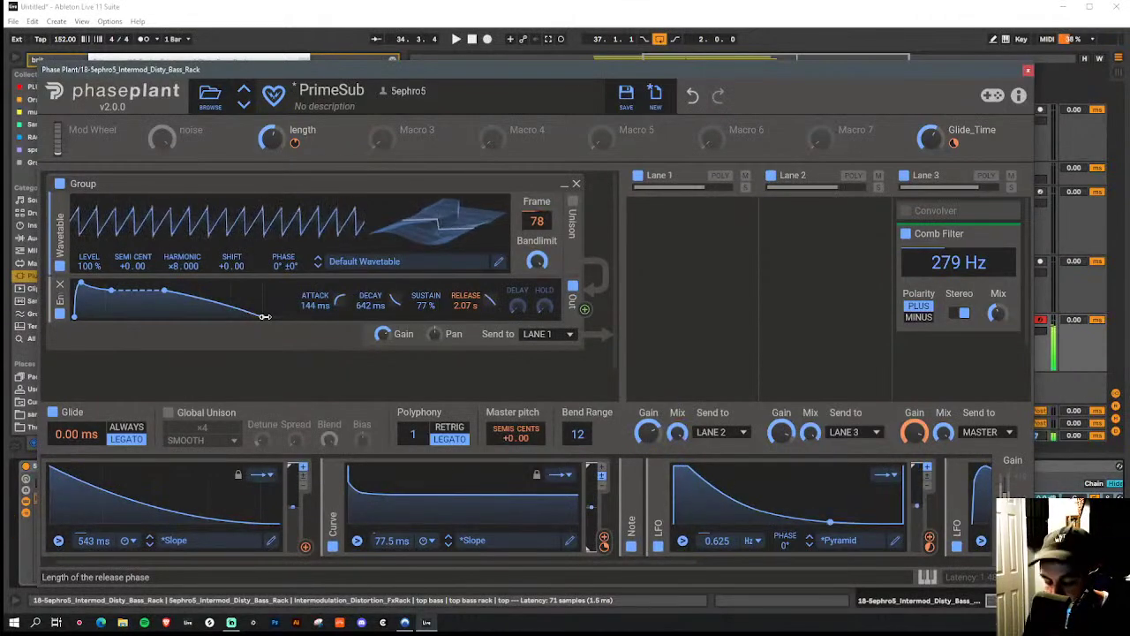
left_click_drag(265, 315, 253, 316)
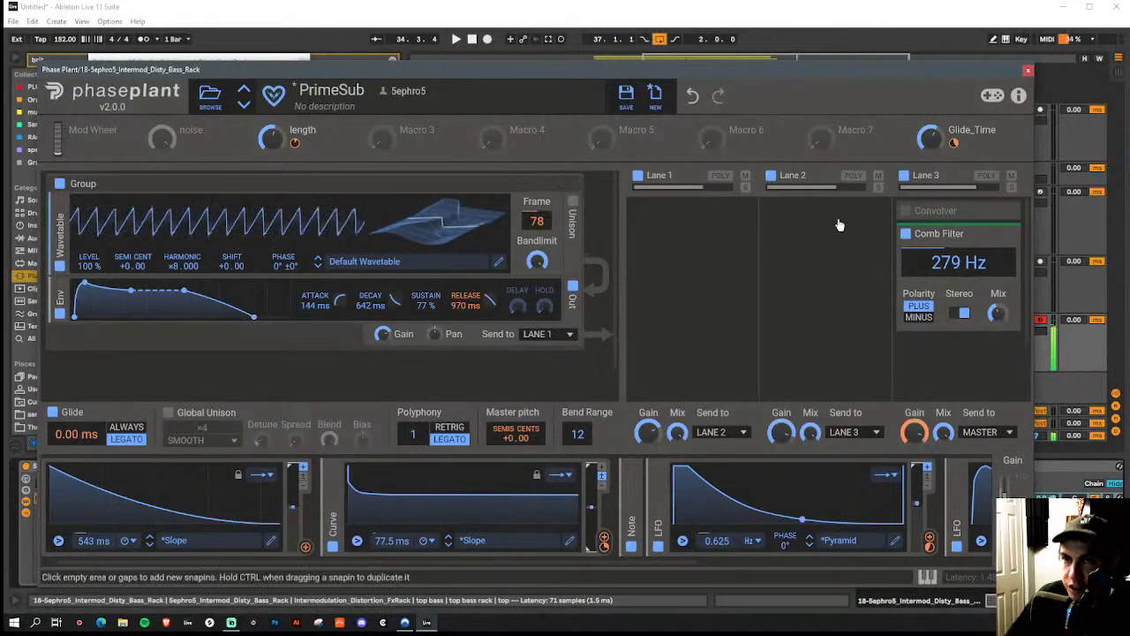
Enable and expand the Convolver in Lane 3 and load the Deep Vocal impulse response from Spaces Artificial
left_click(1005, 214)
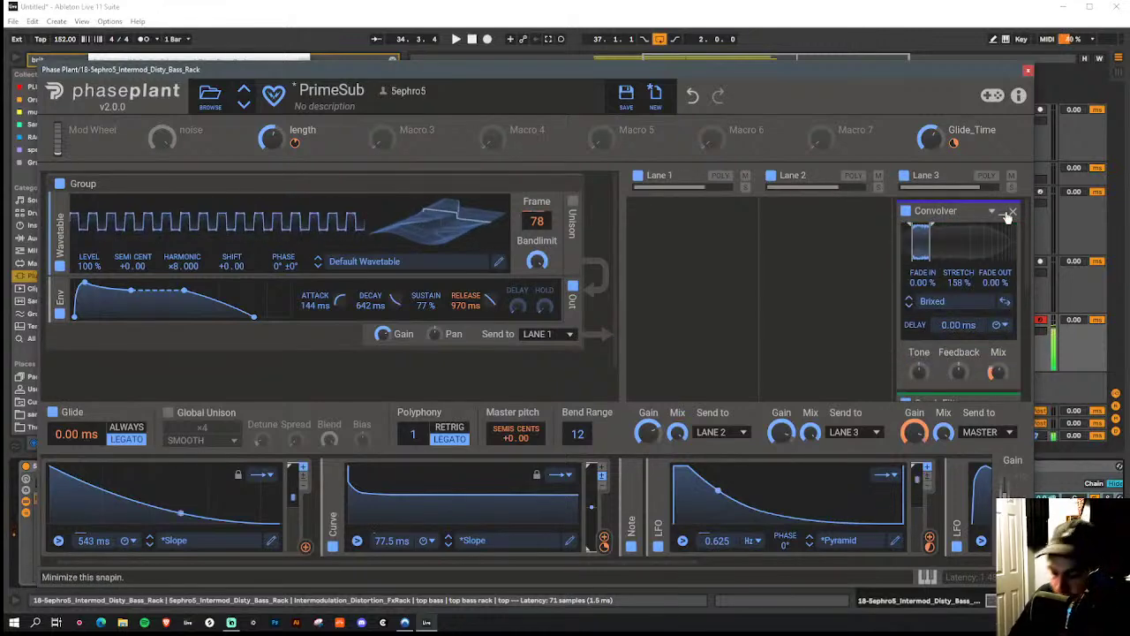
left_click(951, 304)
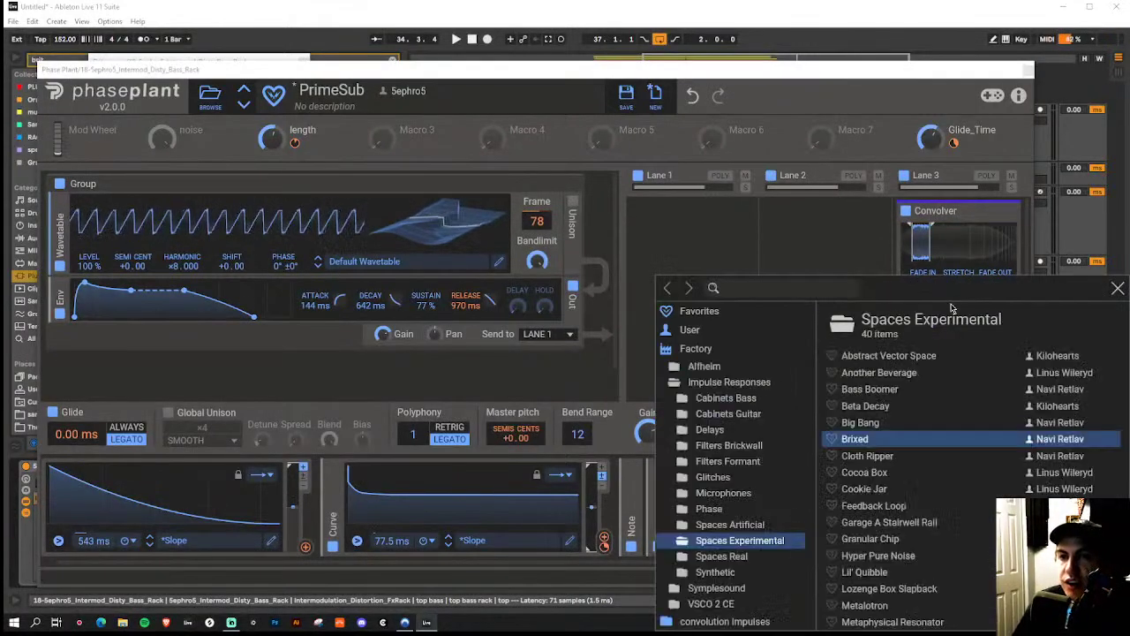
left_click(733, 527)
left_click(900, 509)
scroll(903, 505, "down", 3)
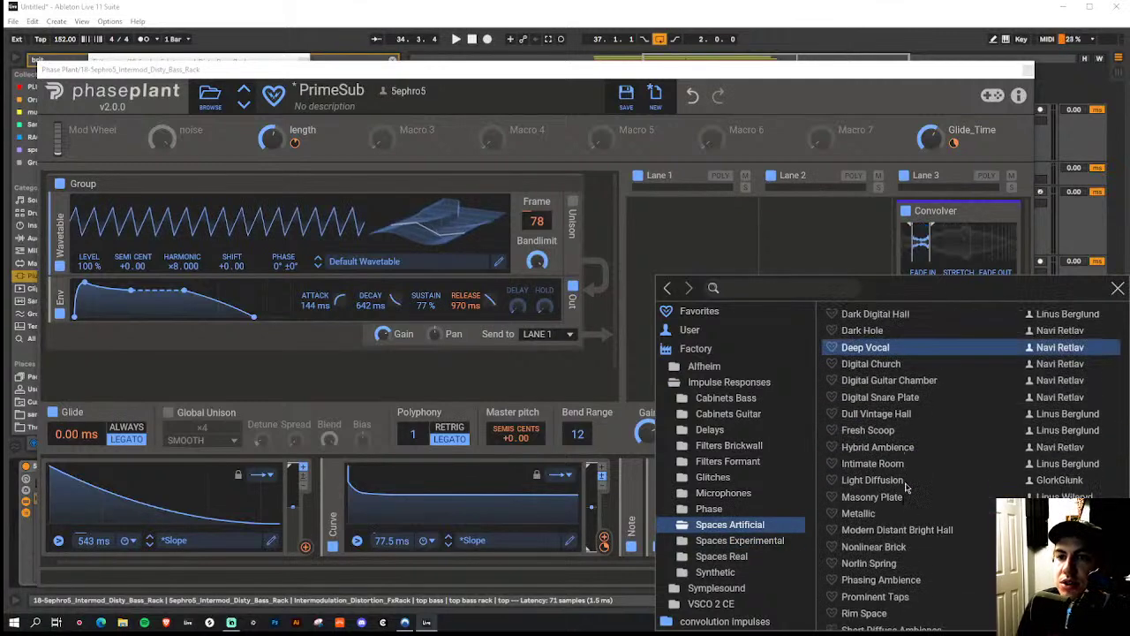
double_click(897, 350)
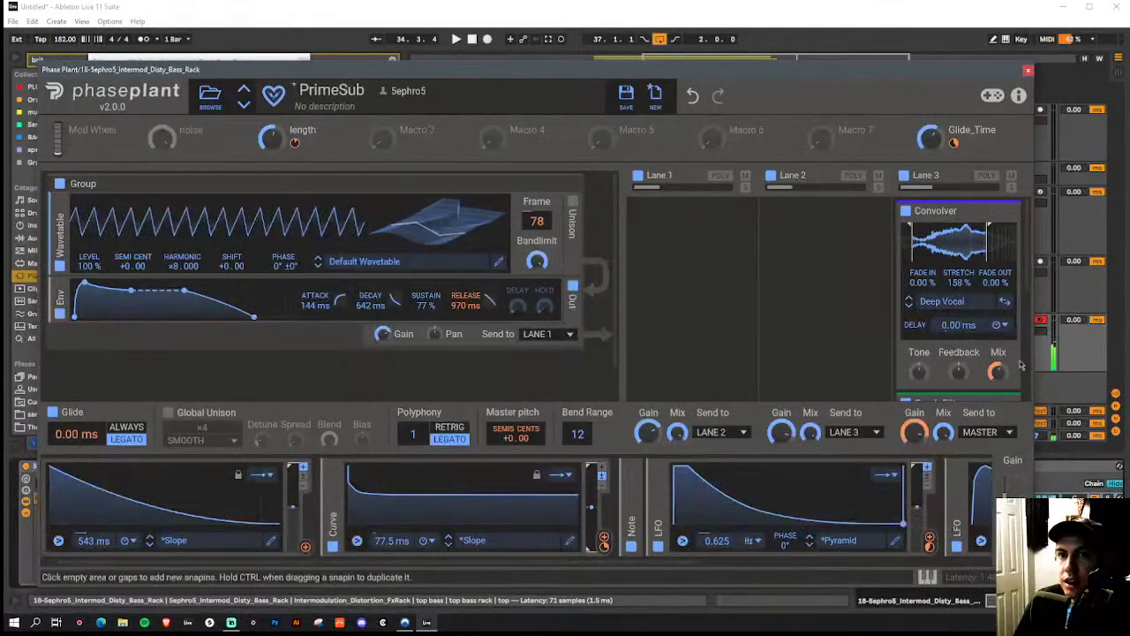
Switch the Convolver to the Digital Guitar Chamber impulse response with its end trimmed, and shorten the envelope release to 763 ms
left_click(908, 305)
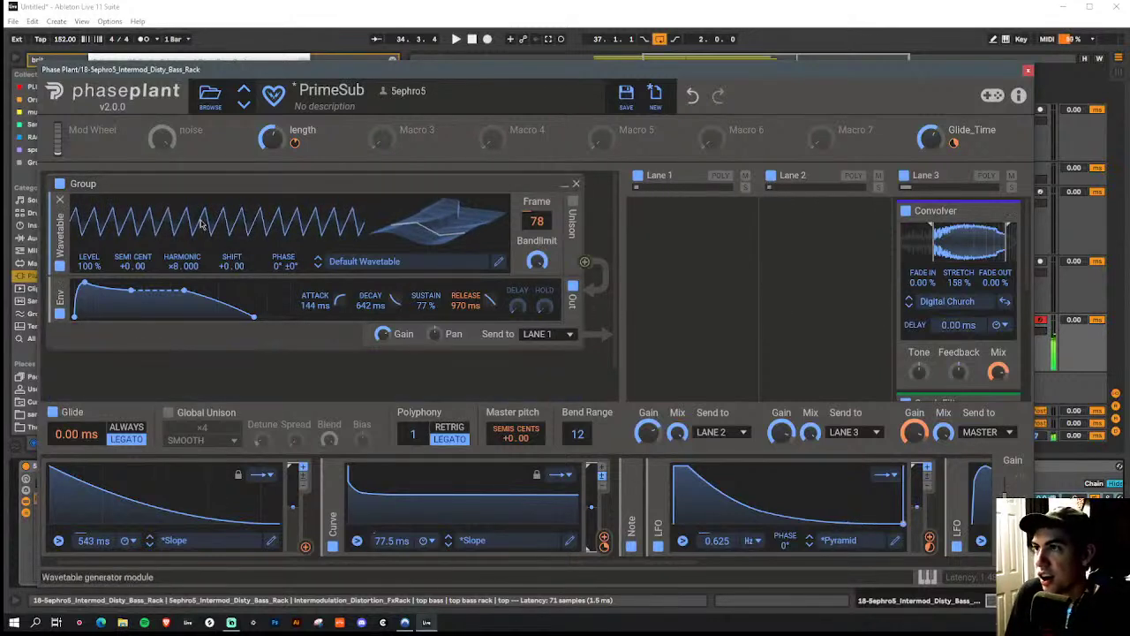
left_click_drag(253, 317, 247, 316)
left_click_drag(1006, 242, 962, 245)
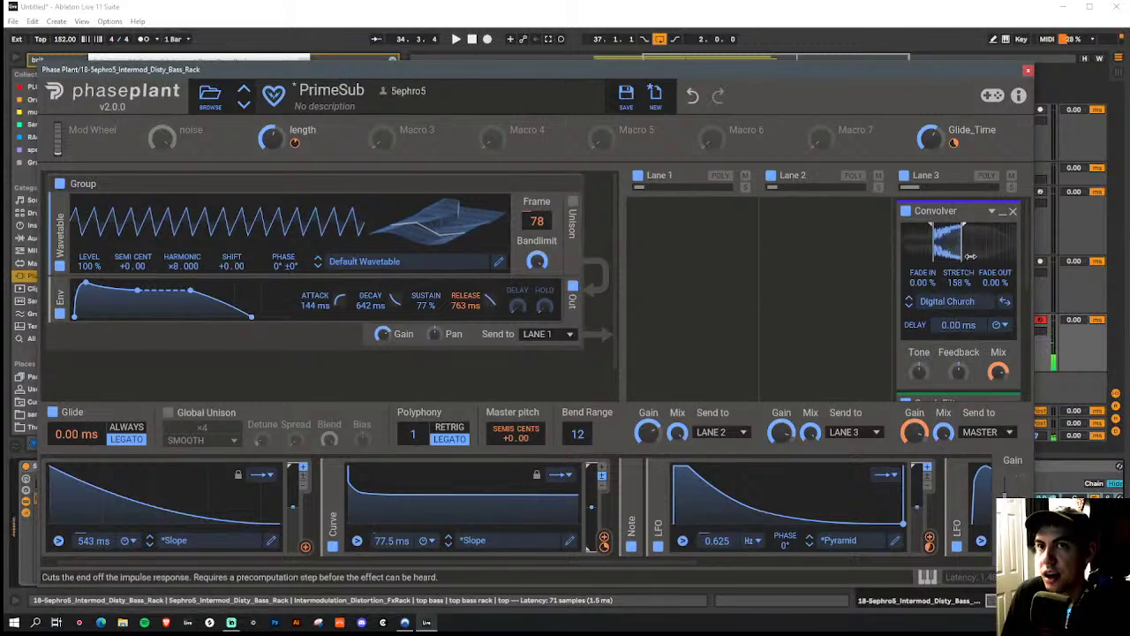
left_click(908, 306)
left_click_drag(953, 251, 962, 250)
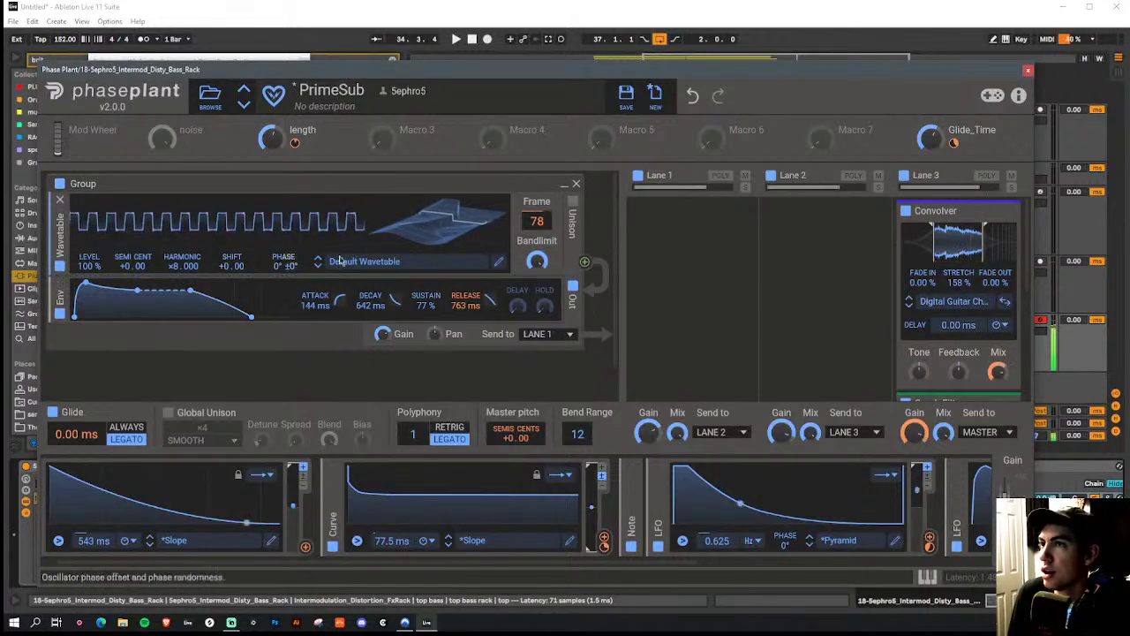
Load the Crystal wavetable from the Spectral folder into the oscillator and set its frame to 10
left_click(369, 262)
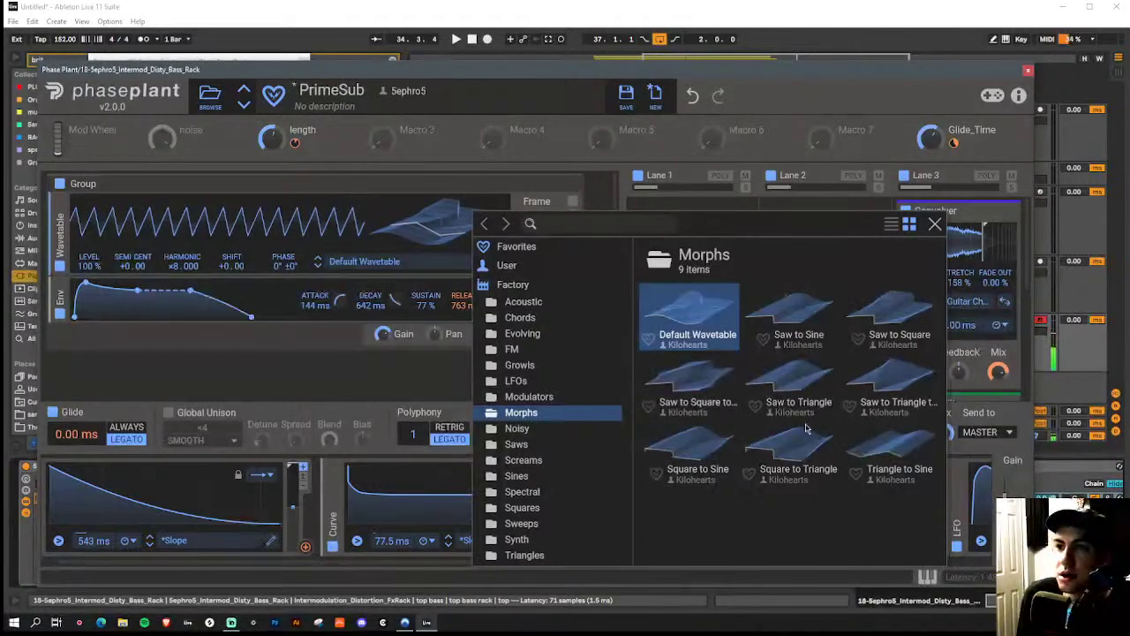
left_click(529, 491)
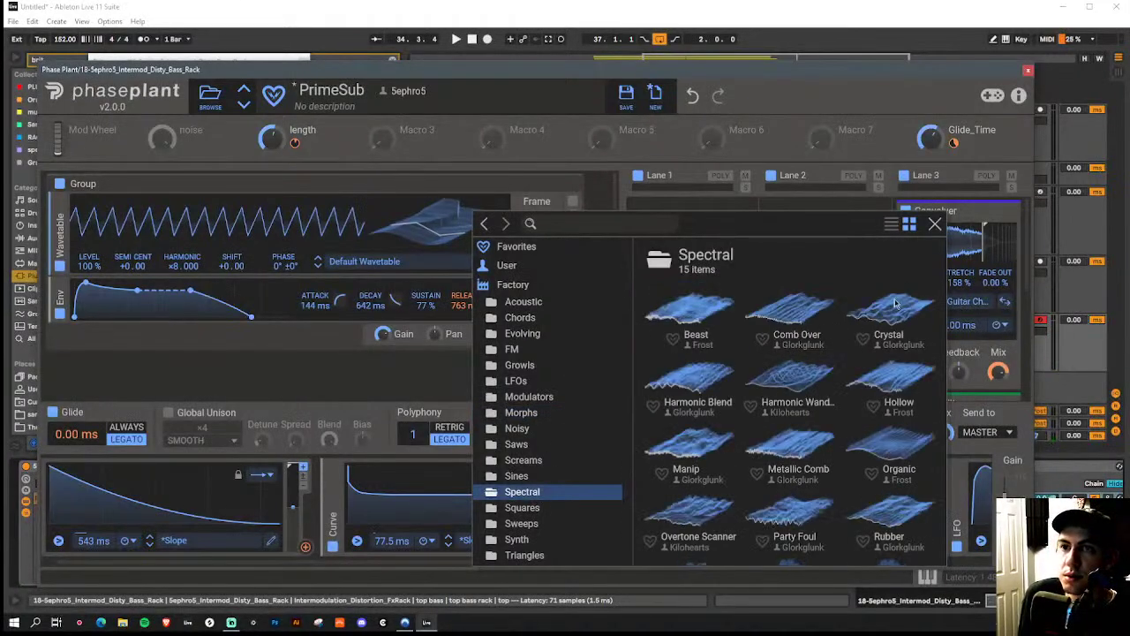
double_click(894, 303)
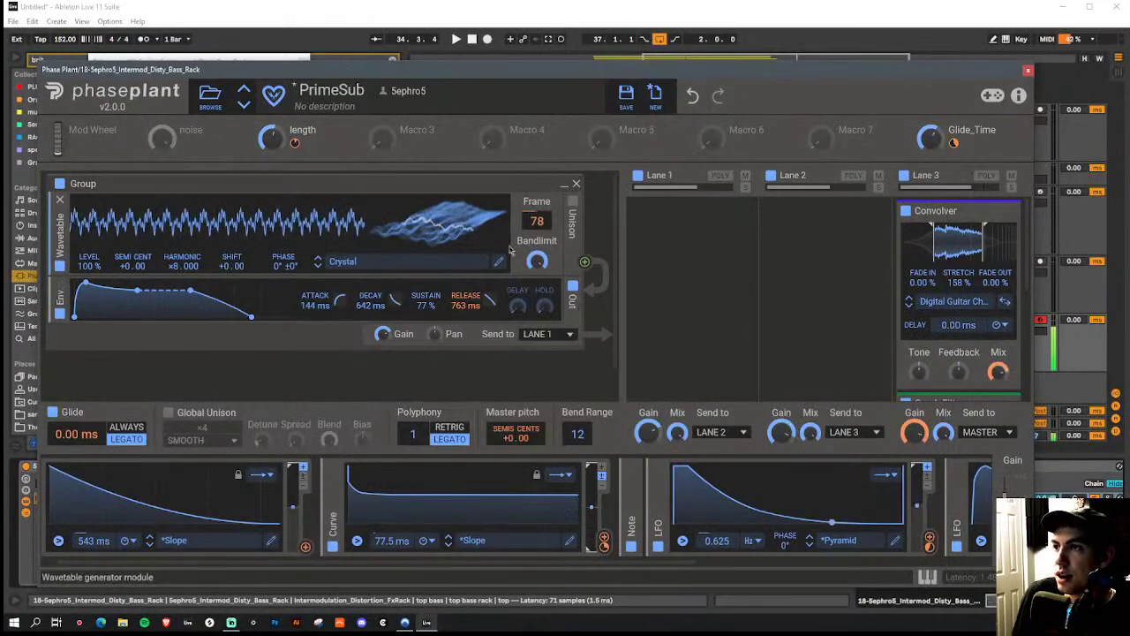
left_click_drag(536, 226, 501, 287)
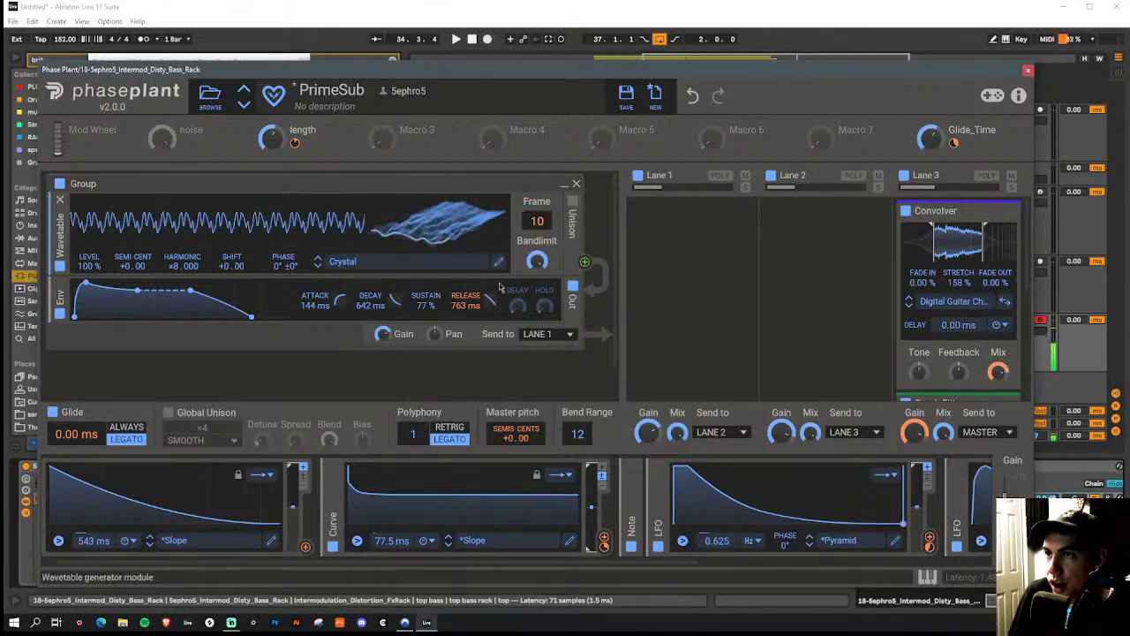
Add four-voice Smooth unison to the Crystal oscillator at harmonic ×1.000, adjust the spread and shorten the envelope release
left_click(574, 208)
left_click_drag(393, 288, 393, 256)
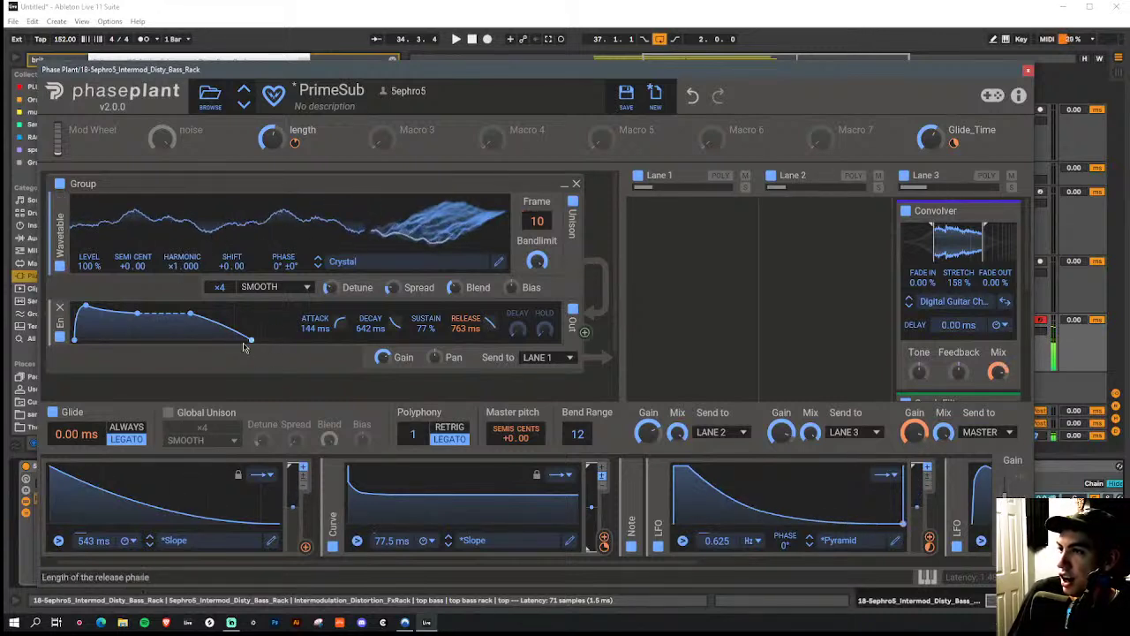
left_click_drag(252, 351, 197, 350)
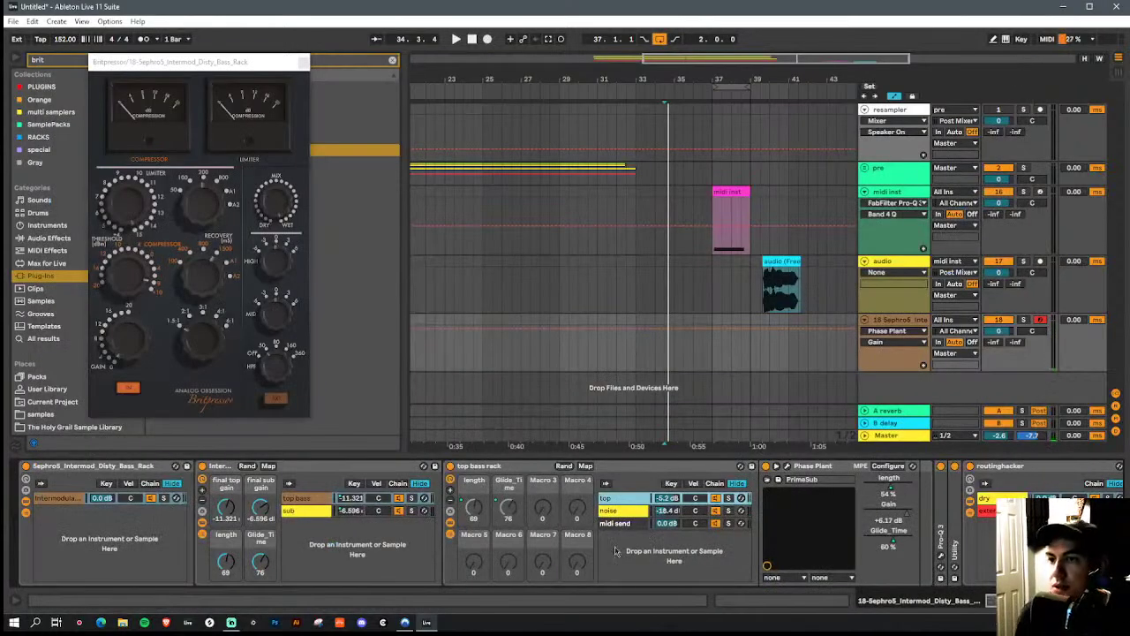
Raise the Gain macro of the first effect rack after routinghacker to 22.9 dB and select the dry chain
scroll(946, 583, "right", 5)
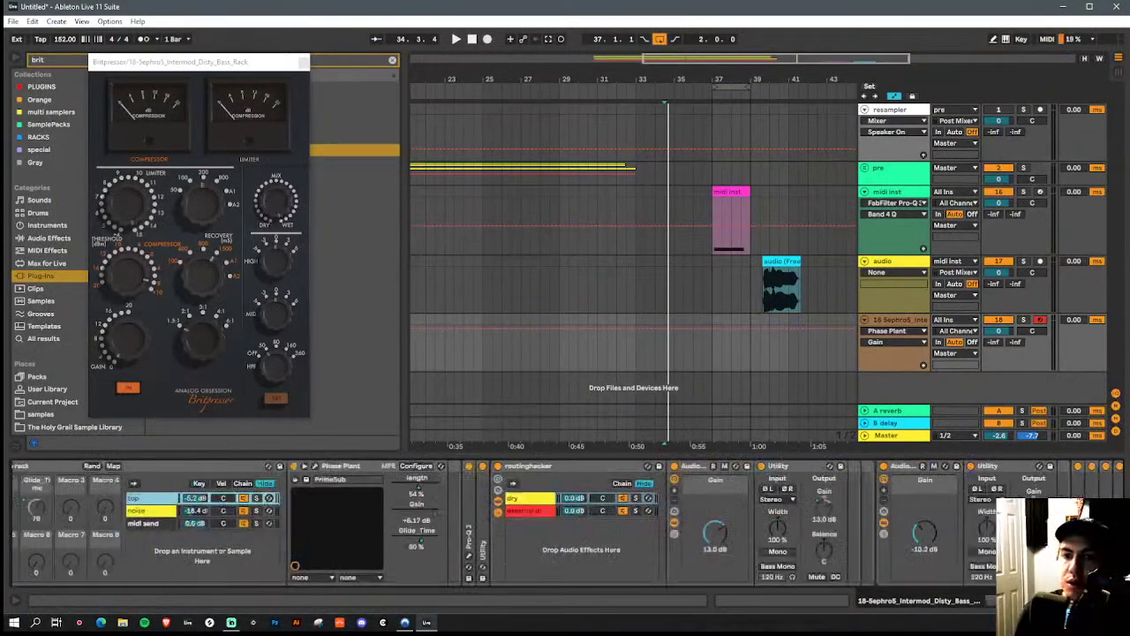
scroll(499, 523, "right", 2)
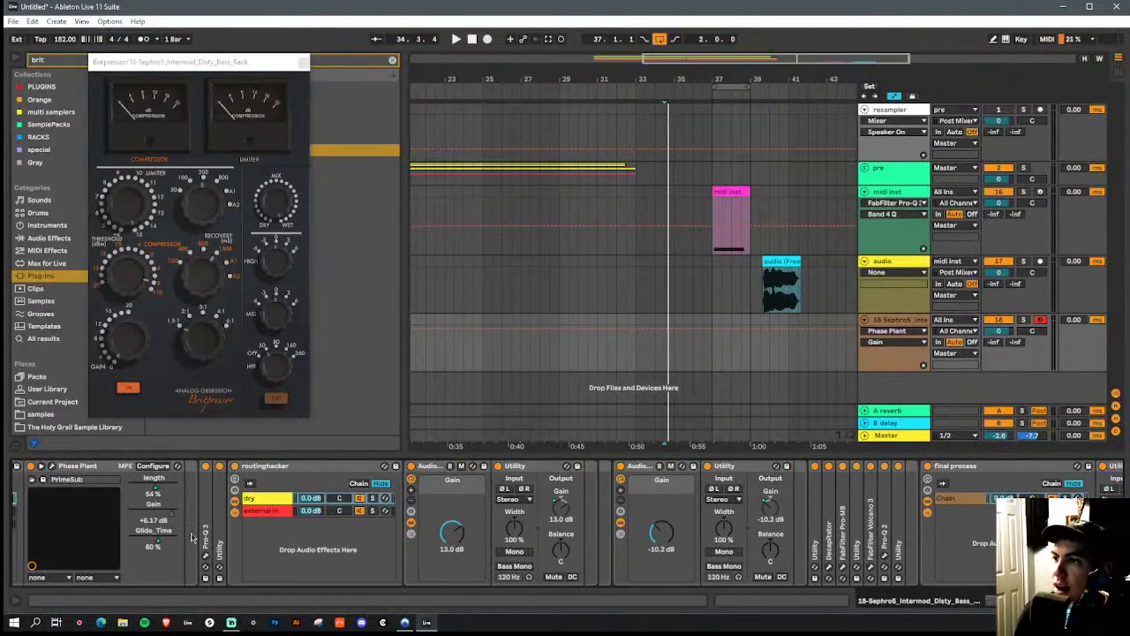
left_click(262, 499)
left_click(455, 533)
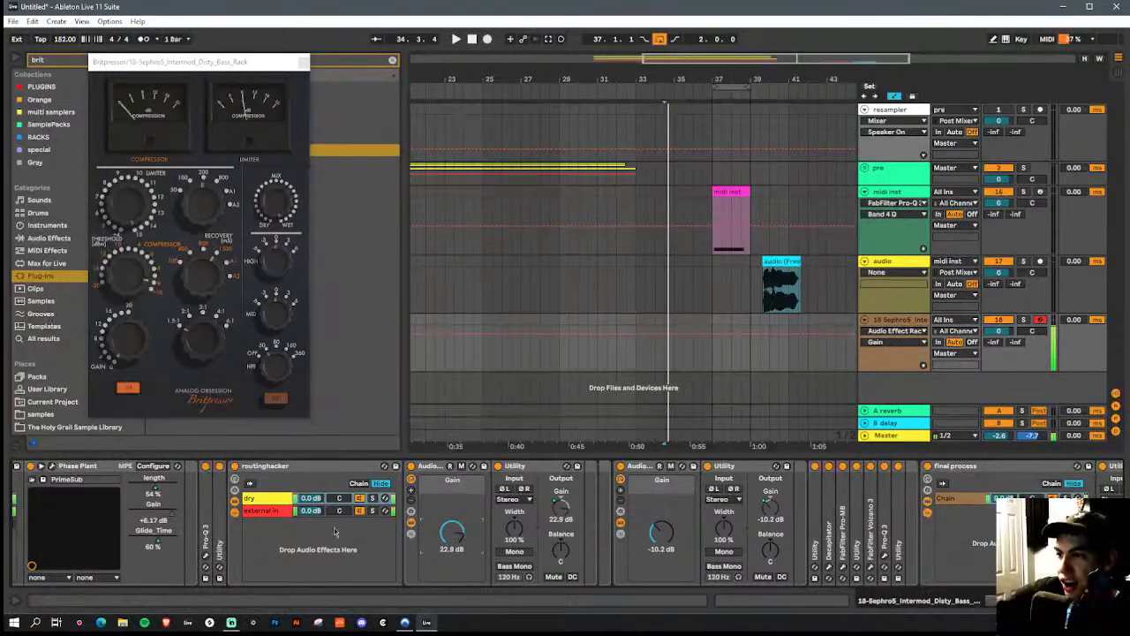
left_click(284, 502)
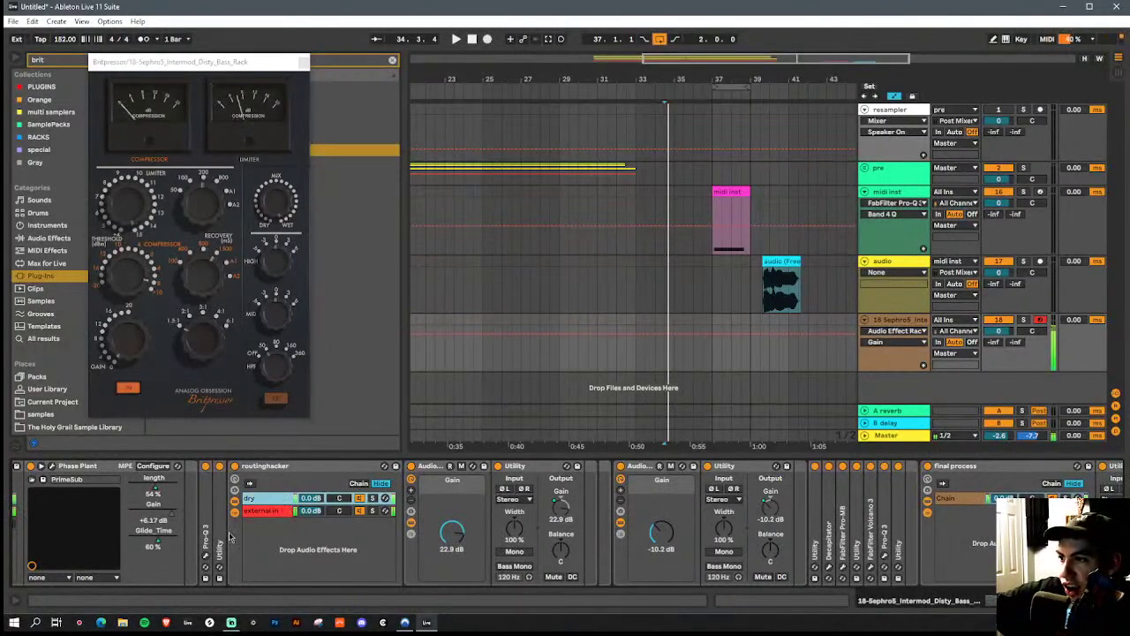
In the Pro-Q 3 before routinghacker, add a bell cut of about 5.3 dB near 189 Hz and raise the low cut frequency slightly
double_click(205, 466)
left_click(225, 469)
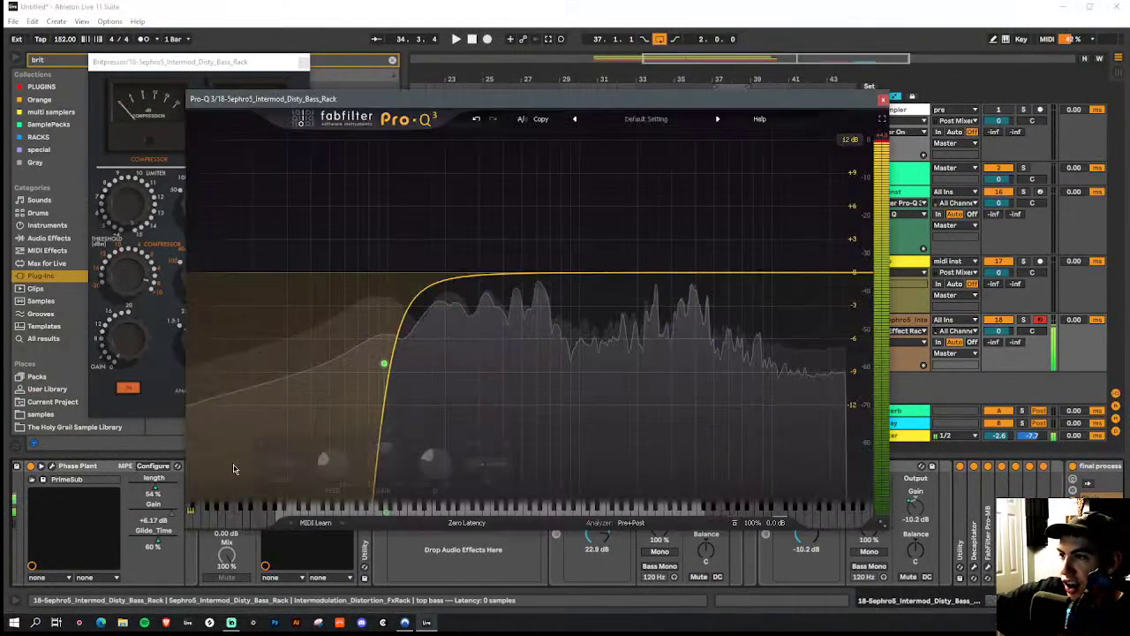
double_click(440, 332)
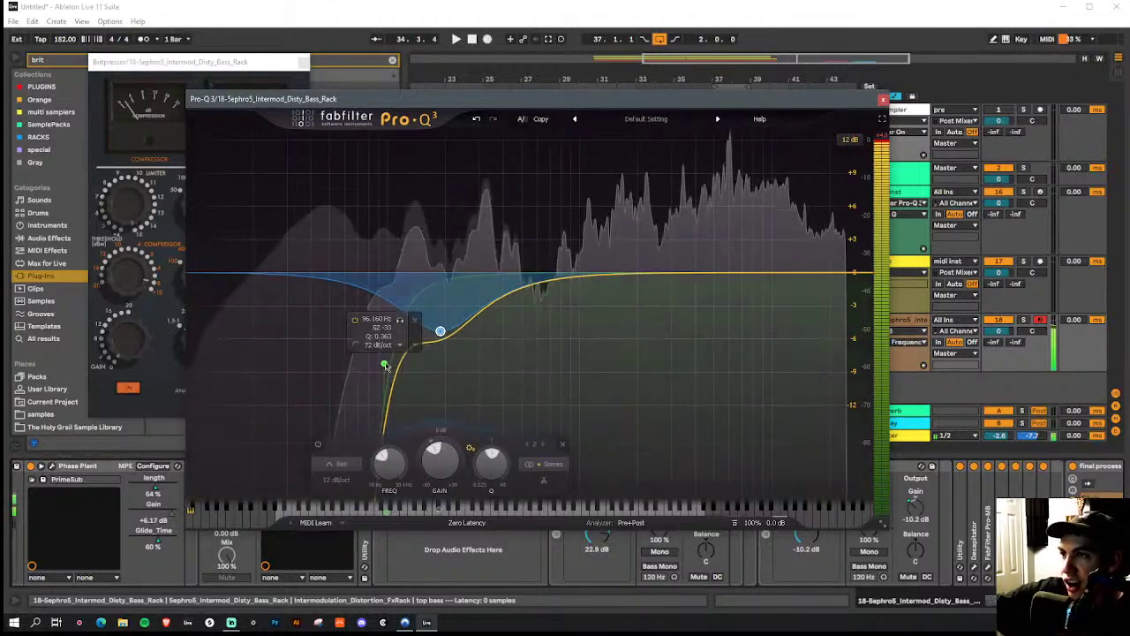
left_click_drag(386, 366, 392, 357)
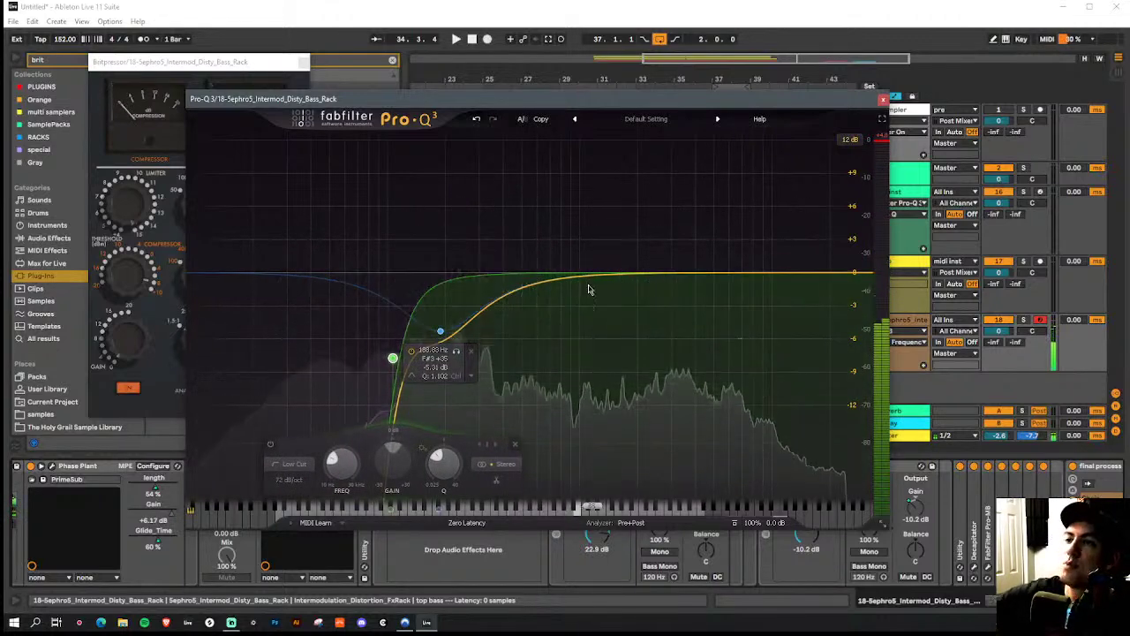
Add a wide bell band to the Pro-Q 3 that cuts about 28.7 dB near 9.8 kHz
double_click(547, 255)
left_click_drag(548, 255, 764, 446)
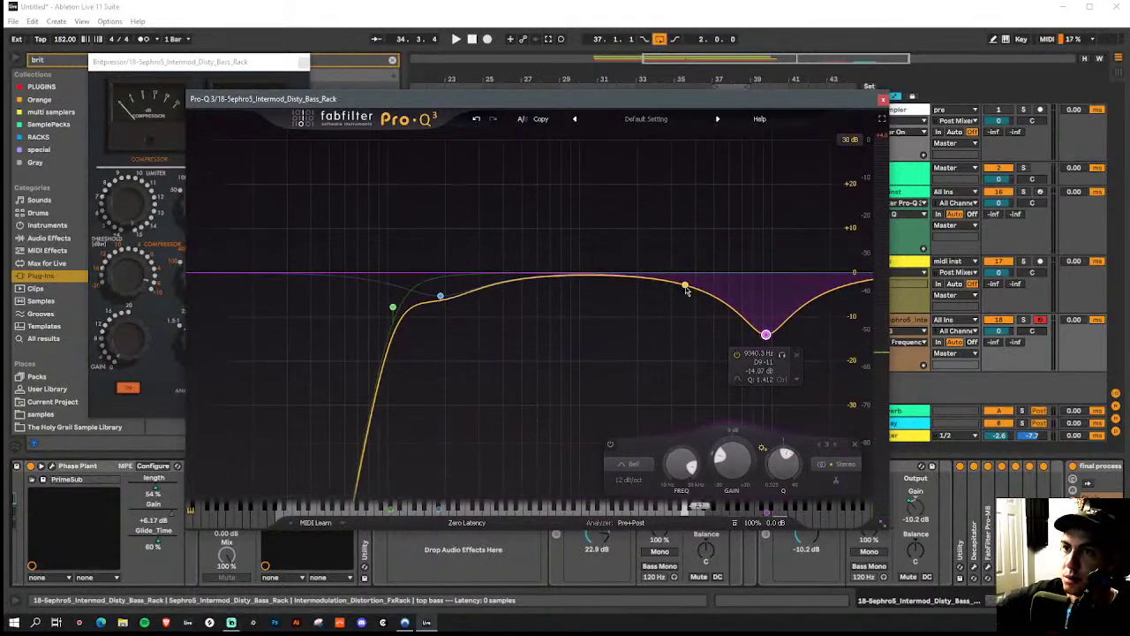
left_click_drag(765, 334, 771, 400)
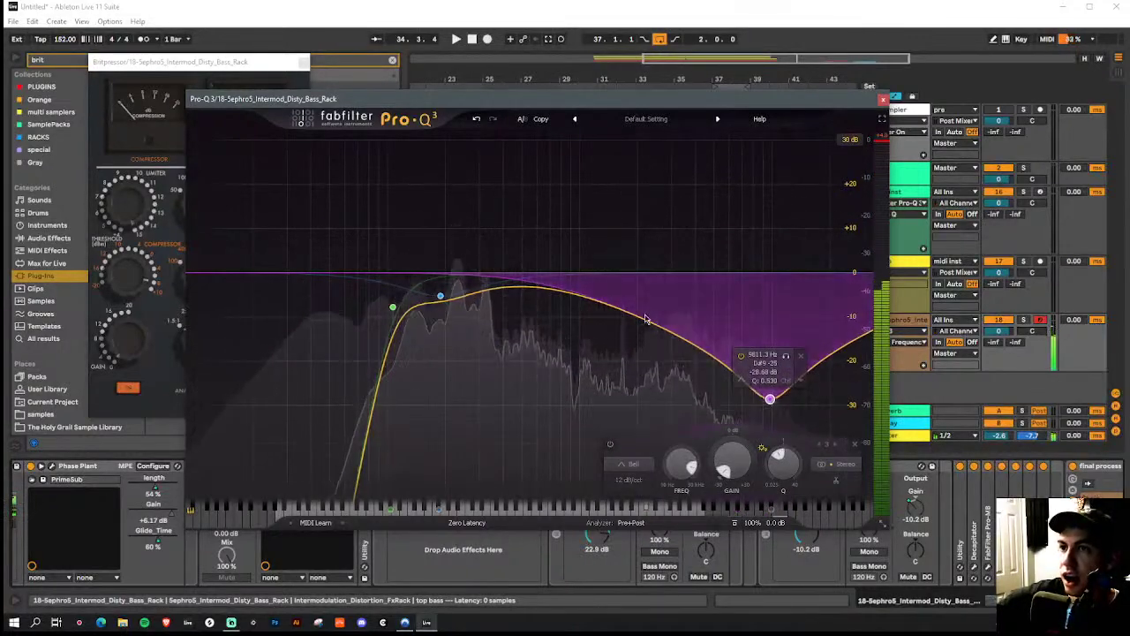
Sweep a new narrow bell boost from 611 Hz, settle it wider at about 315 Hz and +7.2 dB, and hide the plug-in windows
left_click_drag(538, 288, 538, 139)
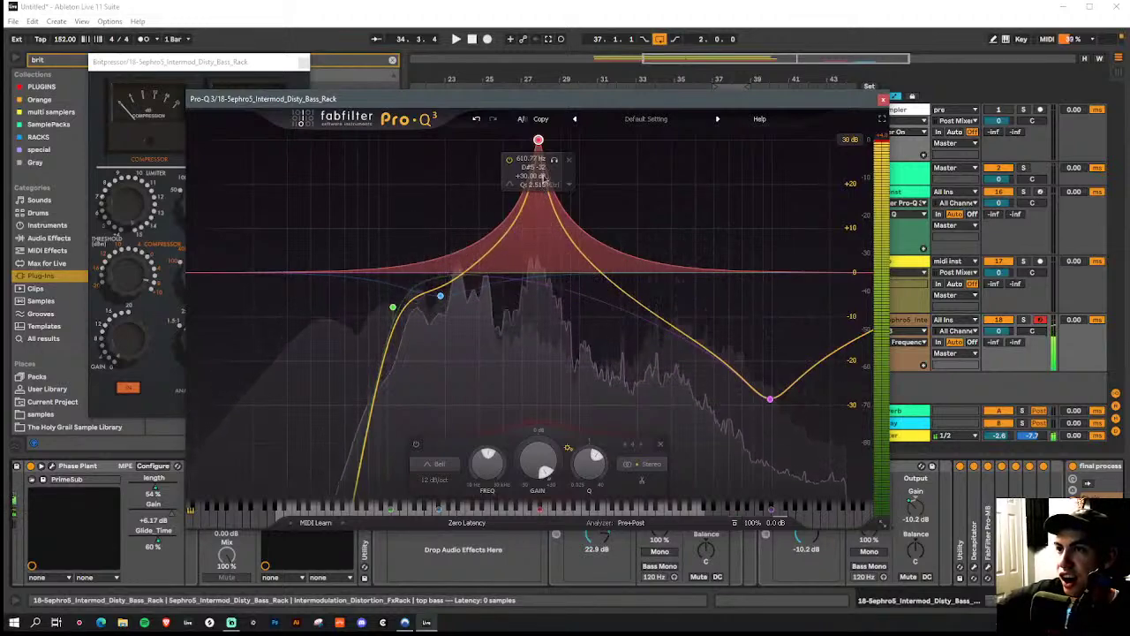
scroll(540, 143, "up", 4)
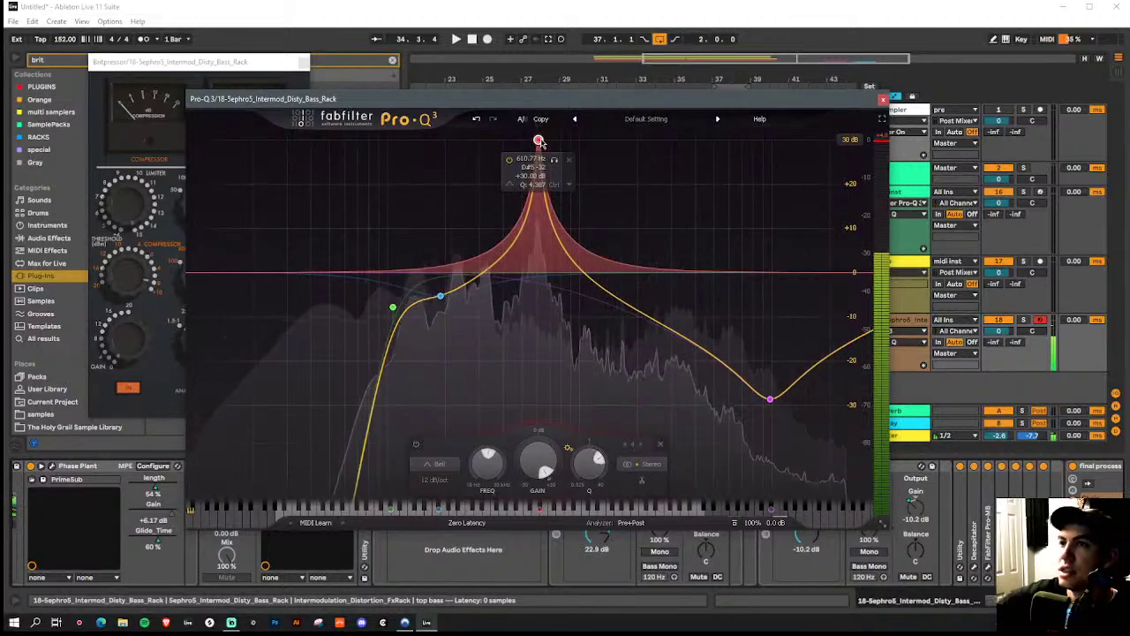
scroll(539, 142, "up", 2)
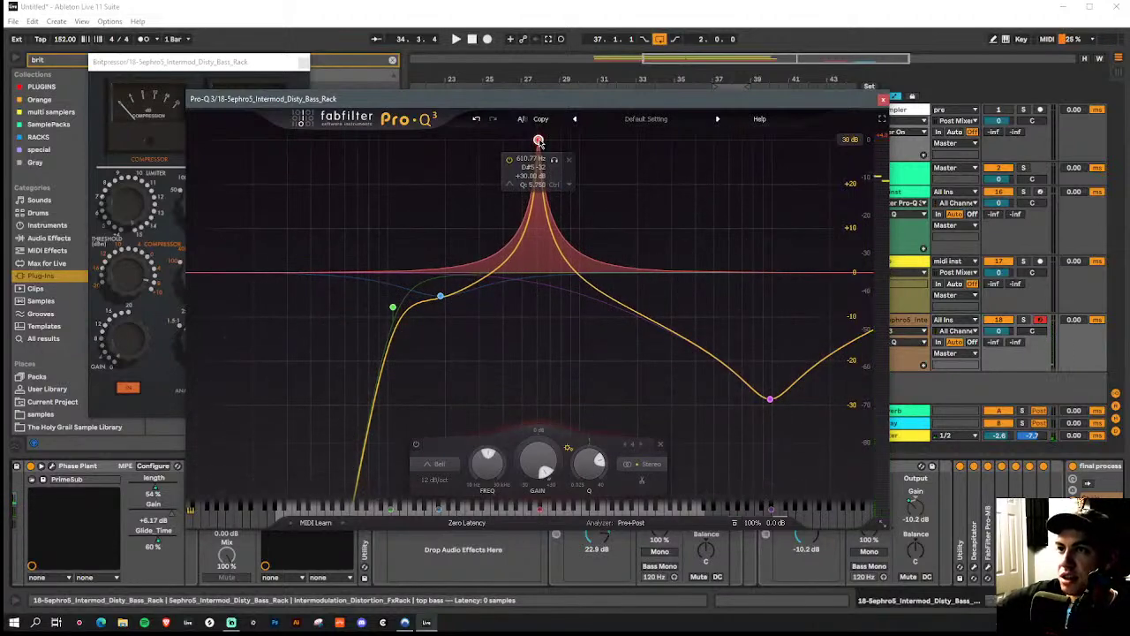
left_click_drag(539, 141, 484, 243)
scroll(481, 168, "down", 4)
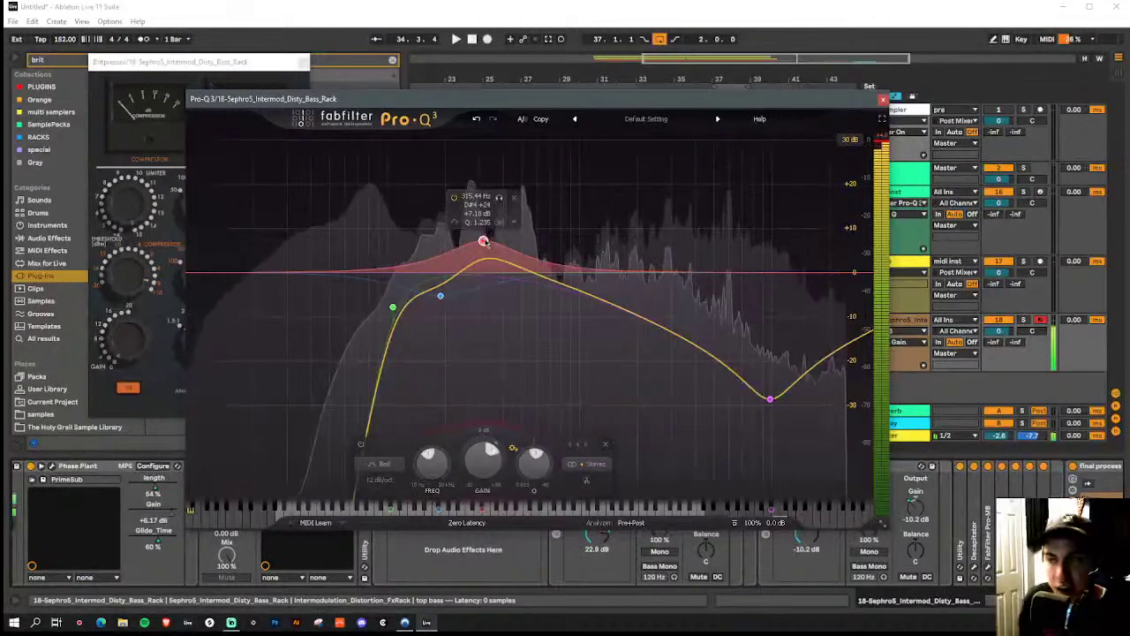
key("ctrl+alt+p")
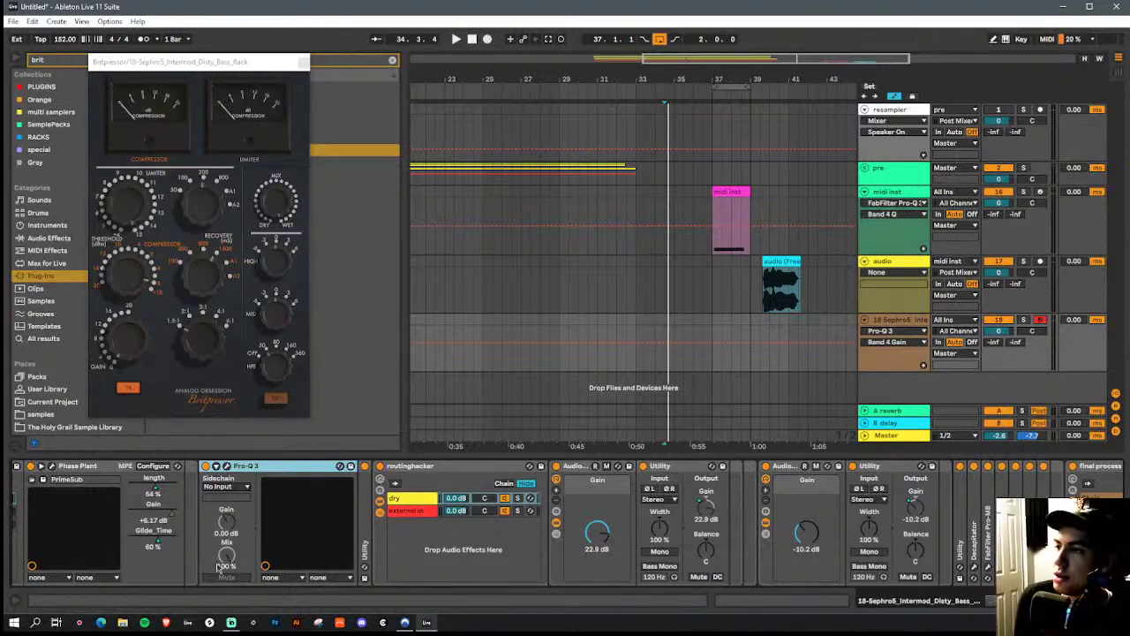
Shorten the release of the envelope in the top chain's Phase Plant to about 145 ms
scroll(500, 523, "left", 10)
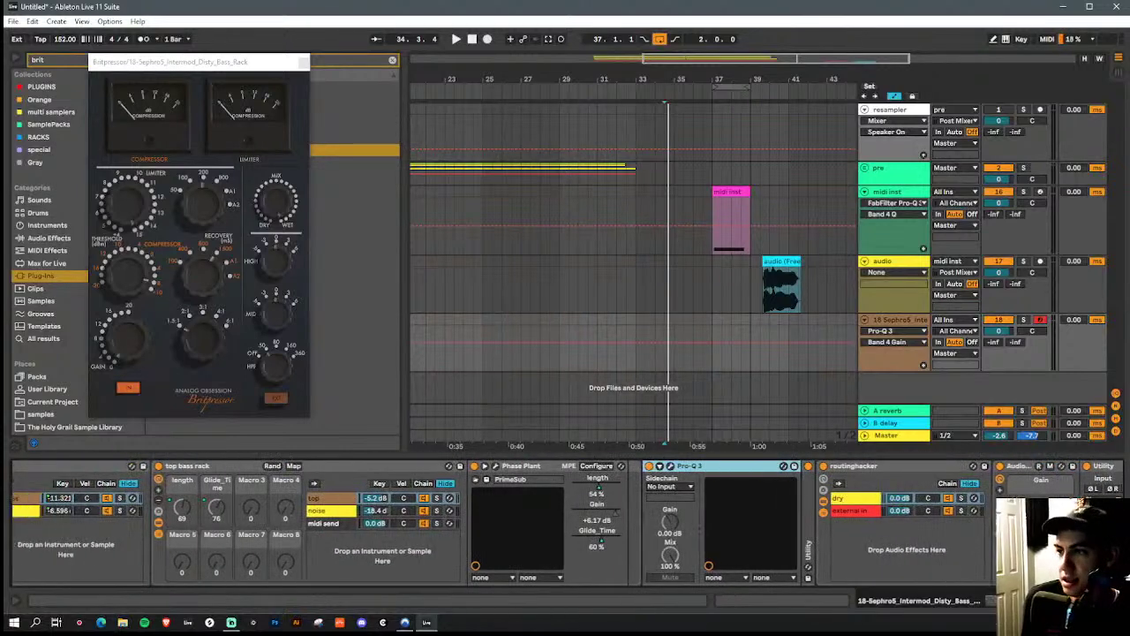
scroll(499, 522, "left", 4)
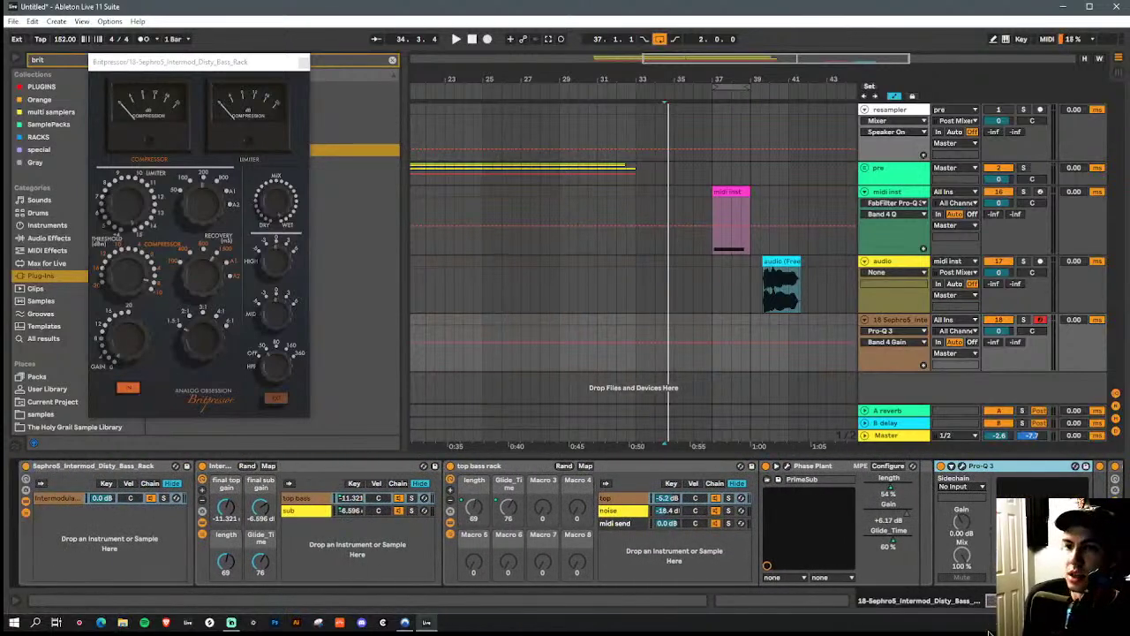
left_click(778, 478)
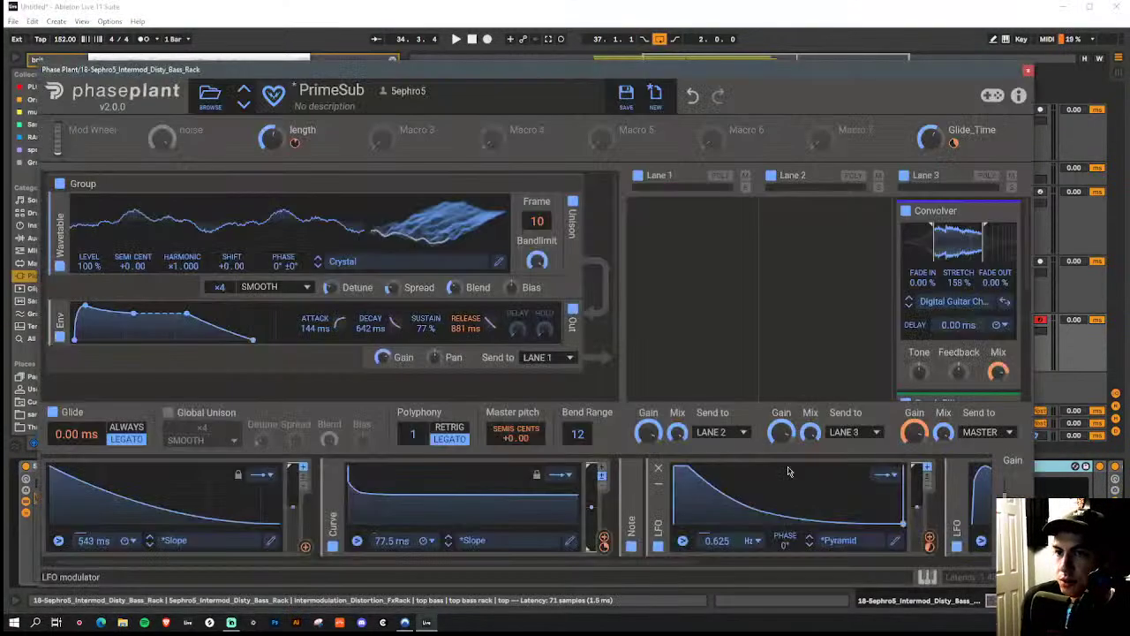
left_click_drag(256, 341, 239, 338)
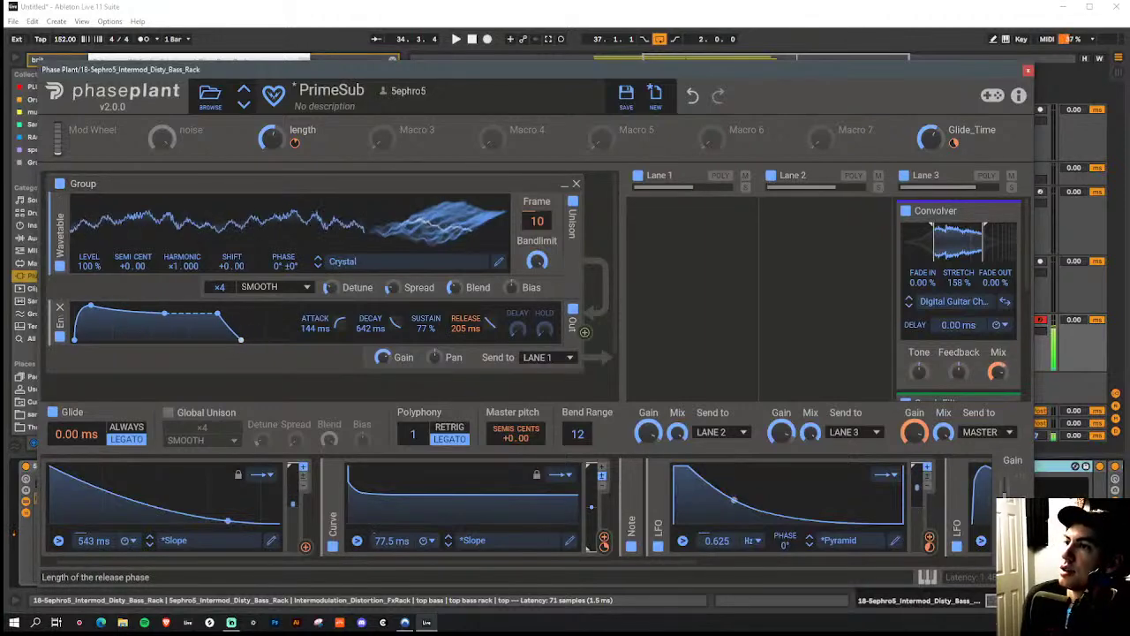
left_click(1028, 70)
In the sub chain's Phase Plant, shorten the output envelope release and set the lower group's envelope release to about 608 ms
left_click(297, 512)
left_click(486, 481)
left_click_drag(265, 428, 253, 425)
scroll(253, 388, "down", 2)
mouse_move(253, 309)
left_mouse_down()
mouse_move(240, 309)
mouse_move(263, 309)
mouse_move(263, 336)
mouse_move(254, 309)
left_mouse_up()
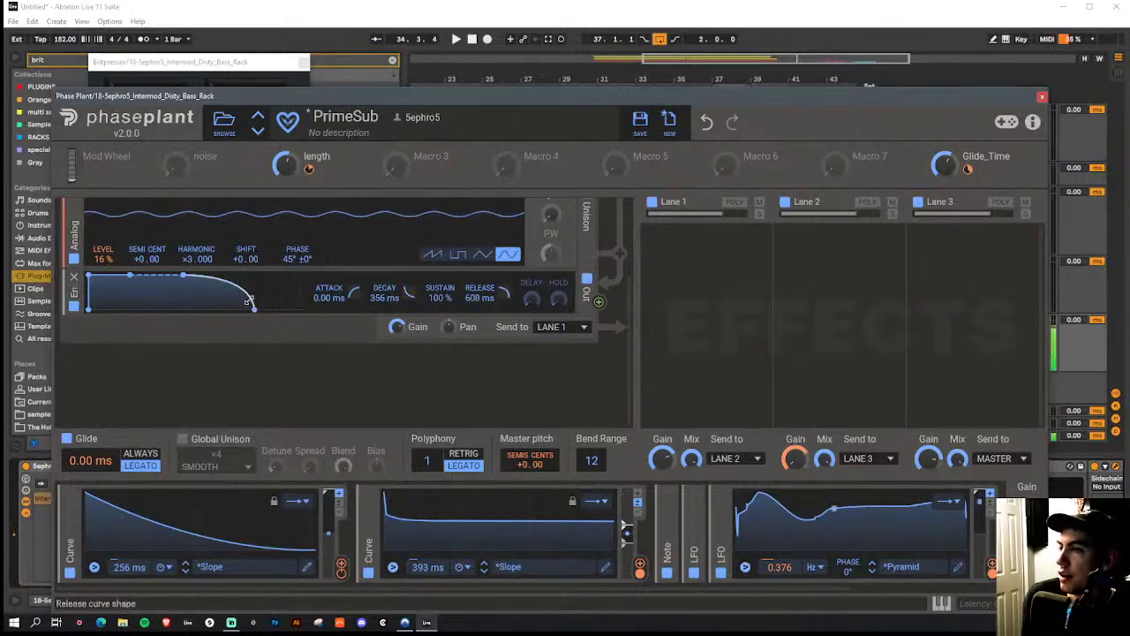
left_click(1042, 97)
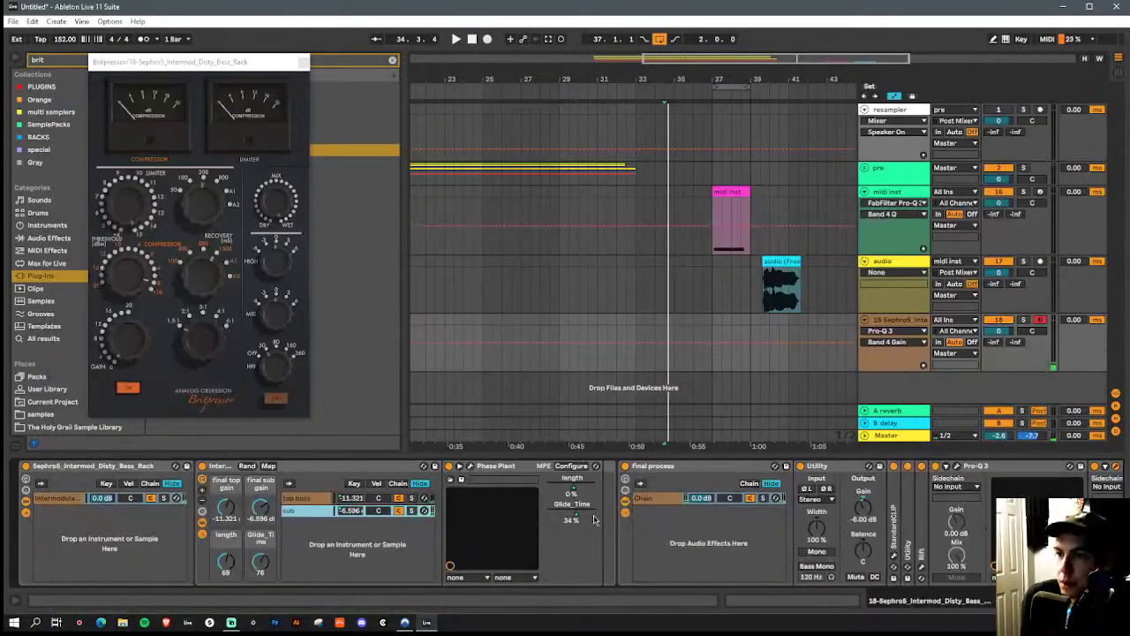
Inspect the noise chain's sampler settings and the effects that follow the top bass rack, and close the Britpressor window
scroll(494, 523, "left", 3)
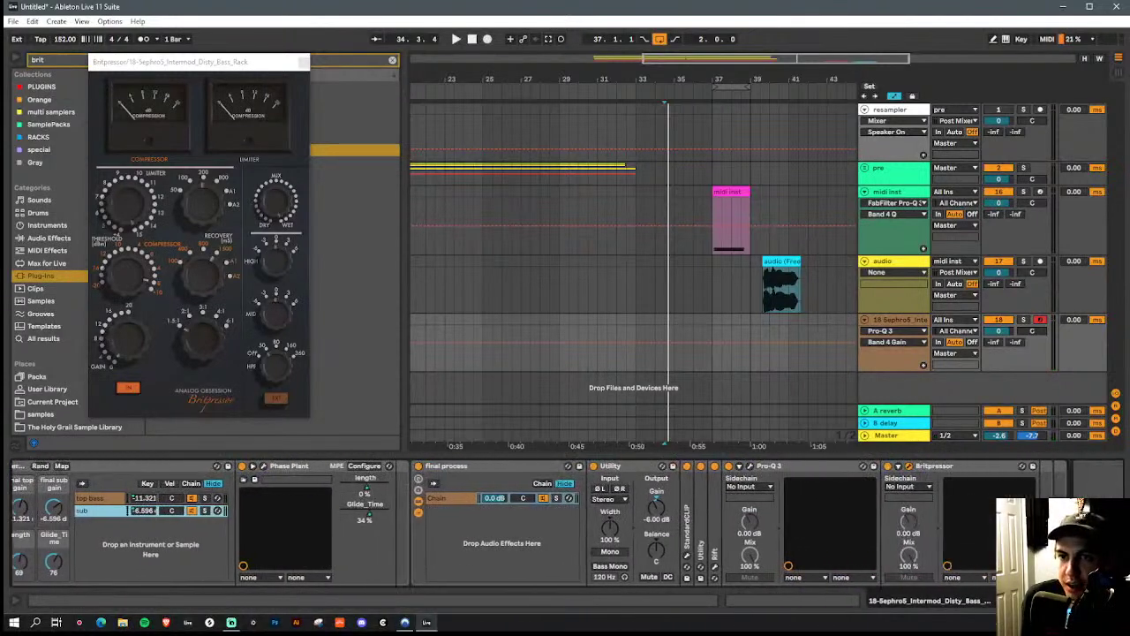
left_click(316, 500)
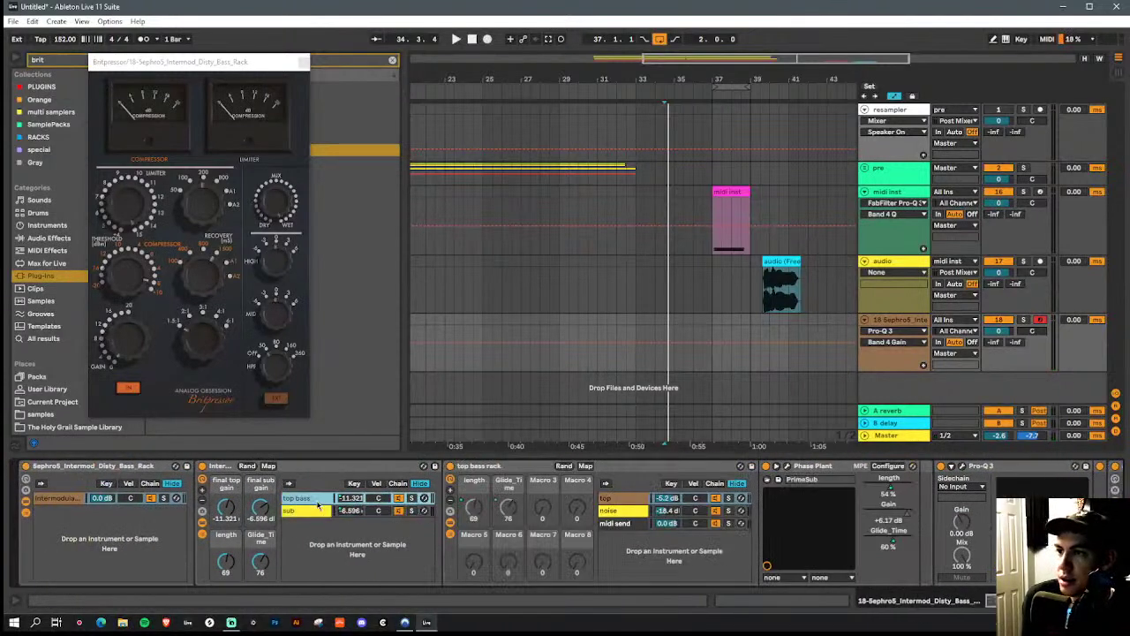
left_click(633, 513)
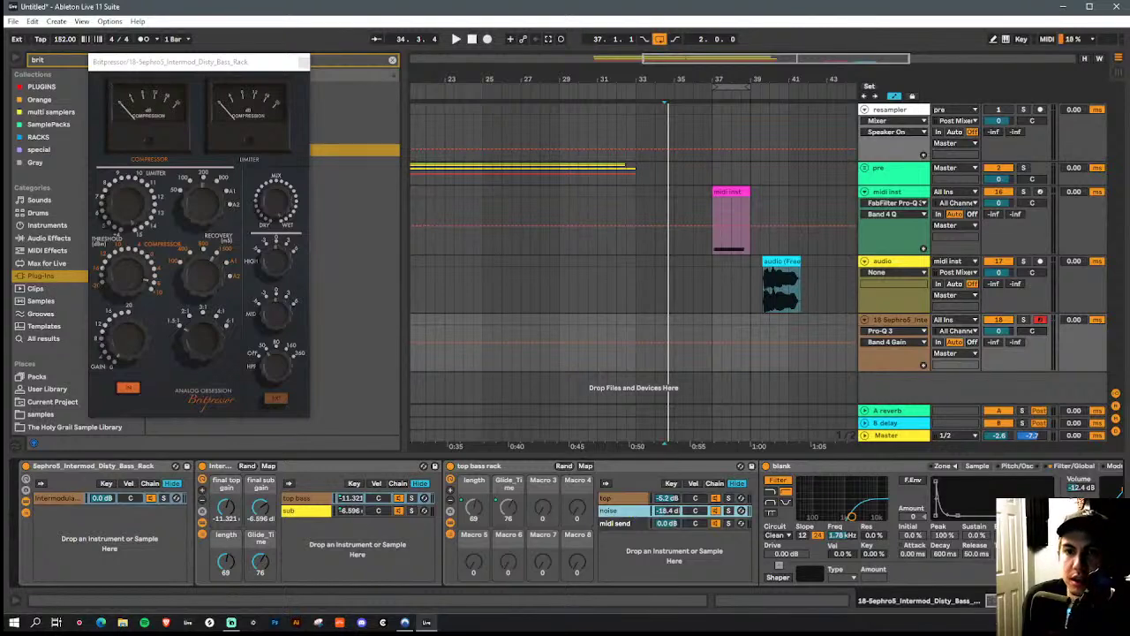
scroll(521, 523, "right", 10)
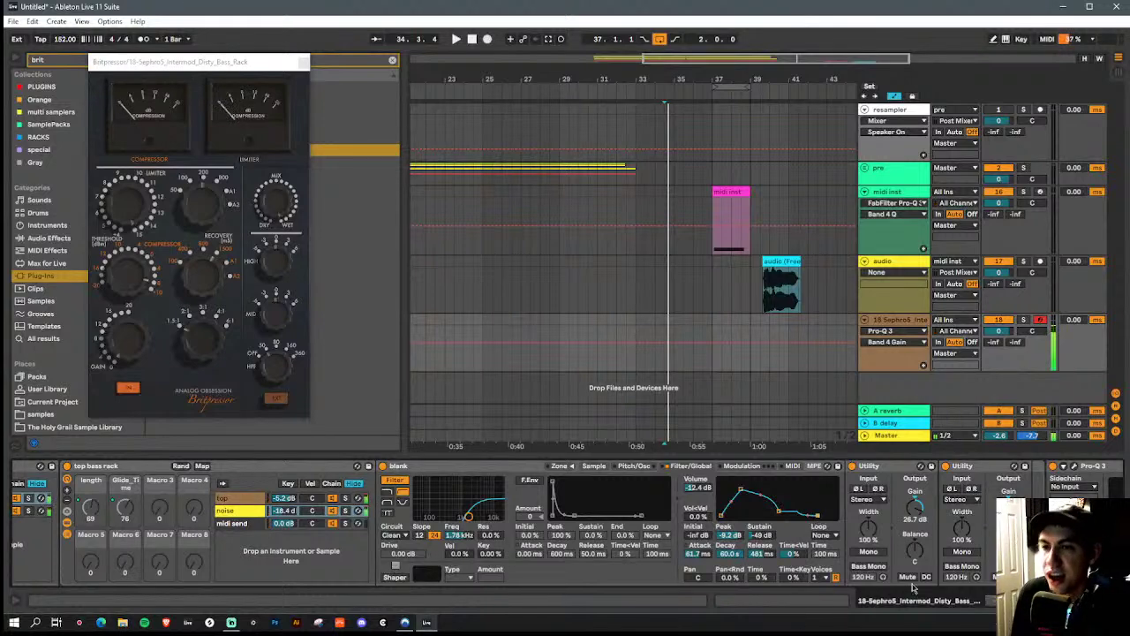
left_click(302, 62)
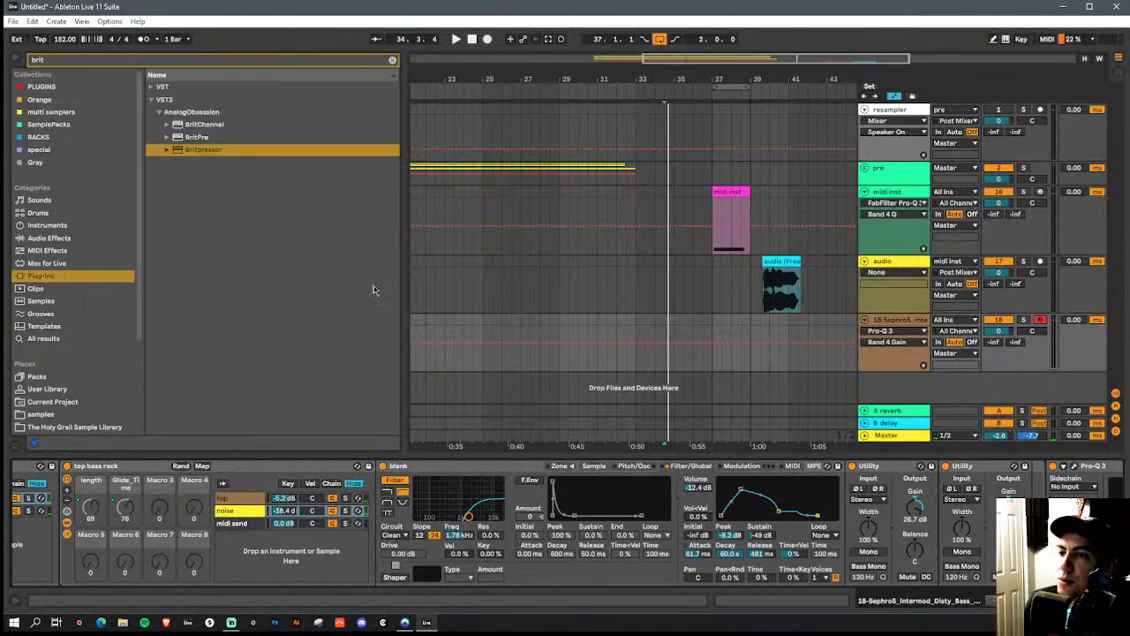
scroll(499, 522, "right", 10)
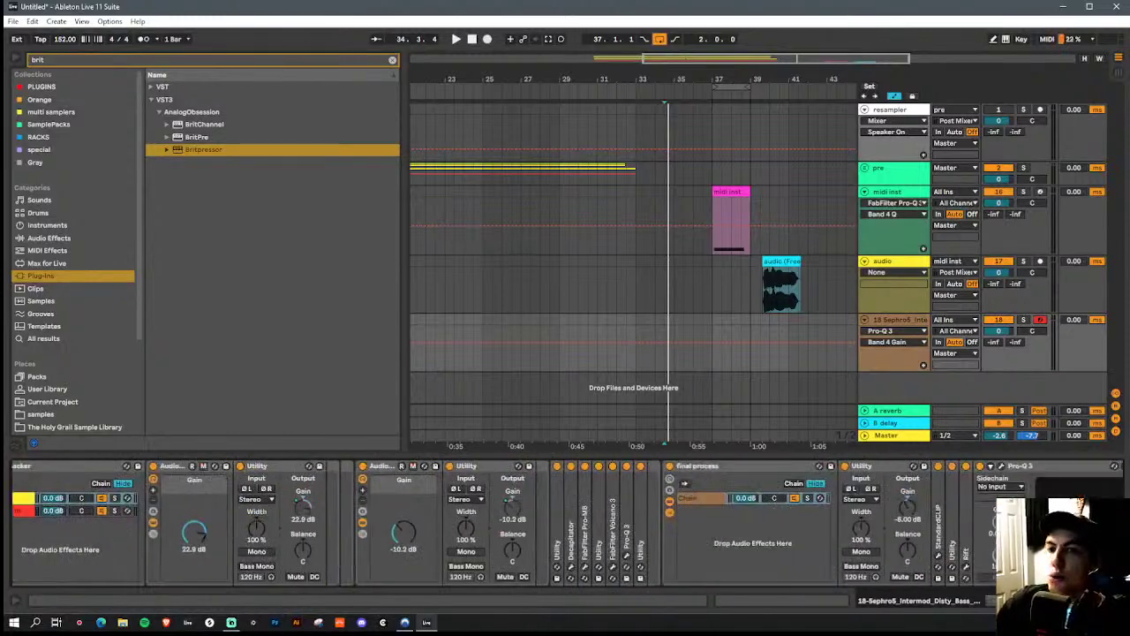
left_click_drag(1042, 602, 1079, 602)
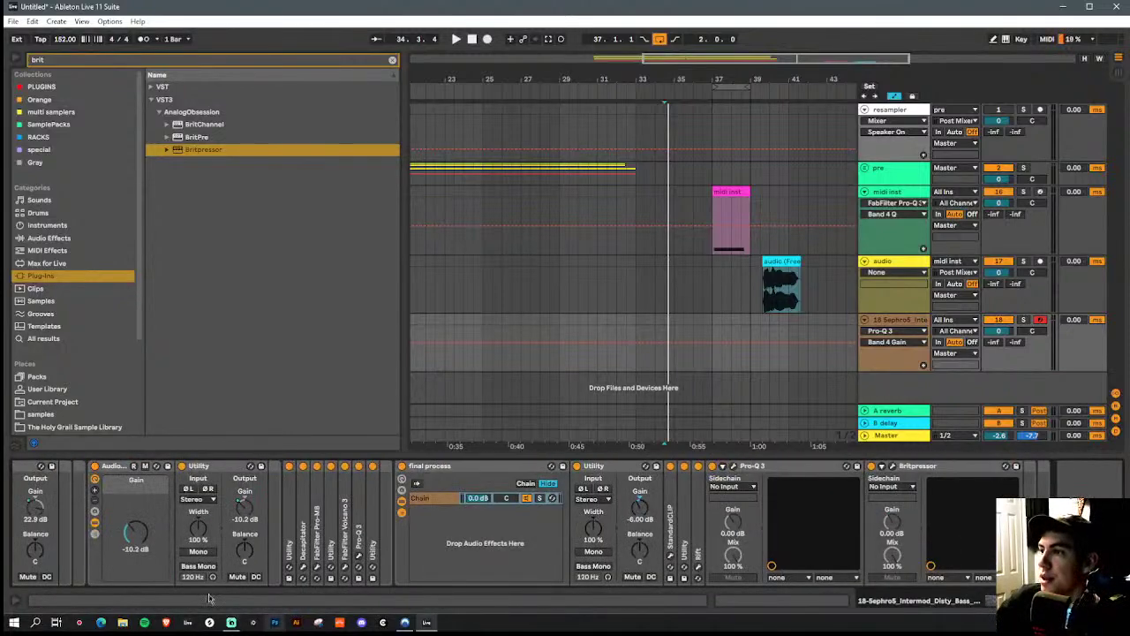
left_click_drag(1077, 602, 1043, 602)
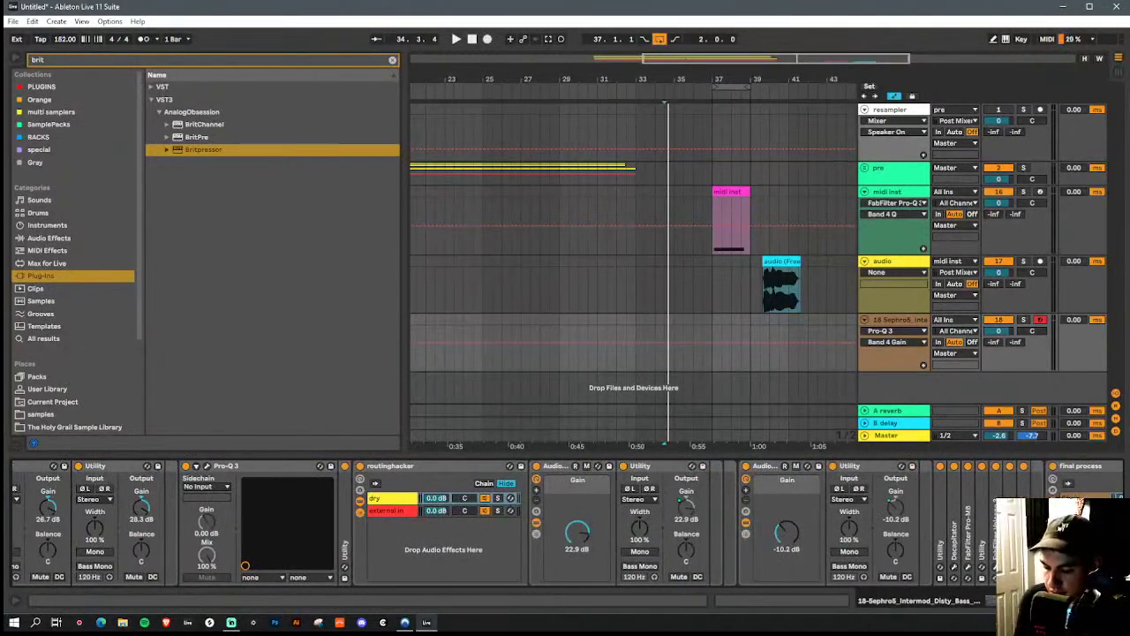
left_click_drag(1044, 602, 974, 602)
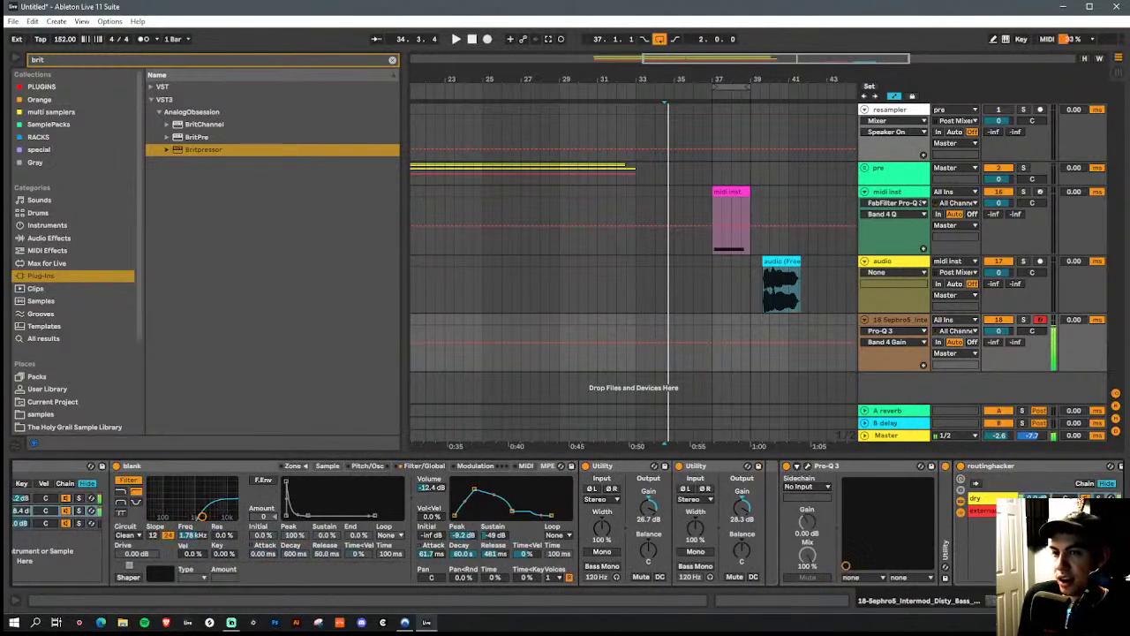
left_click_drag(974, 602, 939, 603)
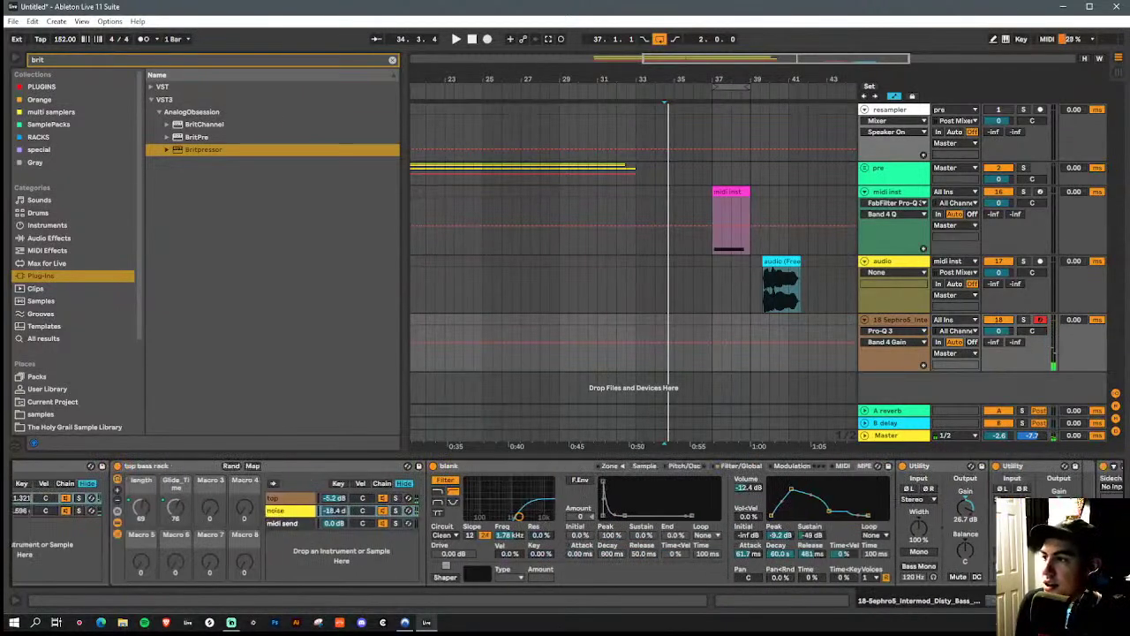
Duplicate the top chain in the top bass rack and extend the midi send and noise chain zones across 0 to 127
left_click(274, 500)
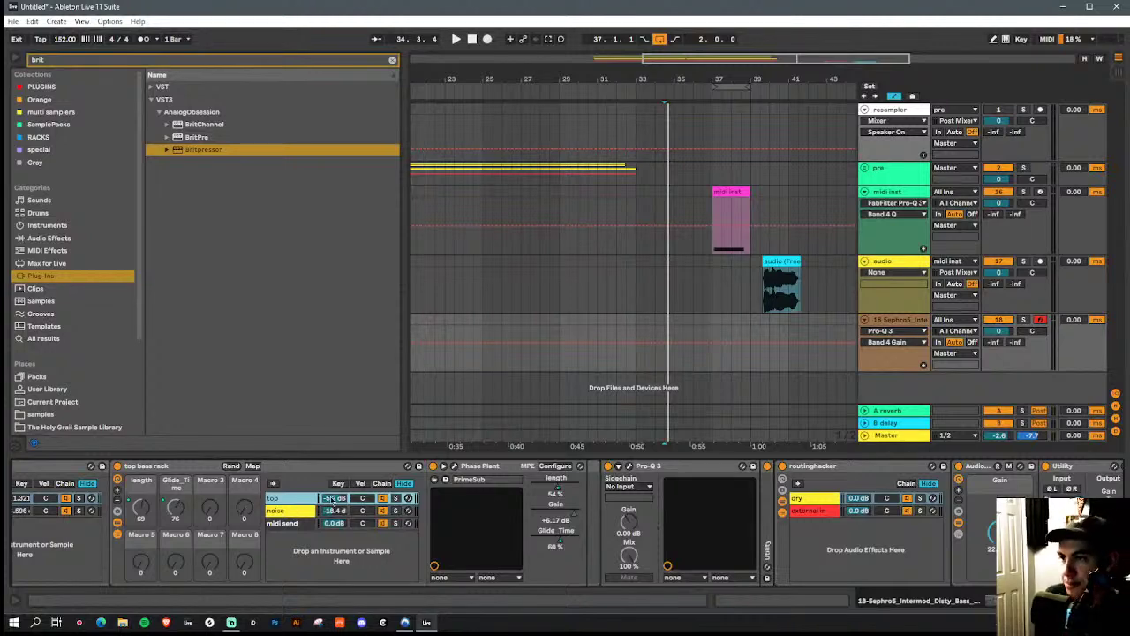
key("ctrl+d")
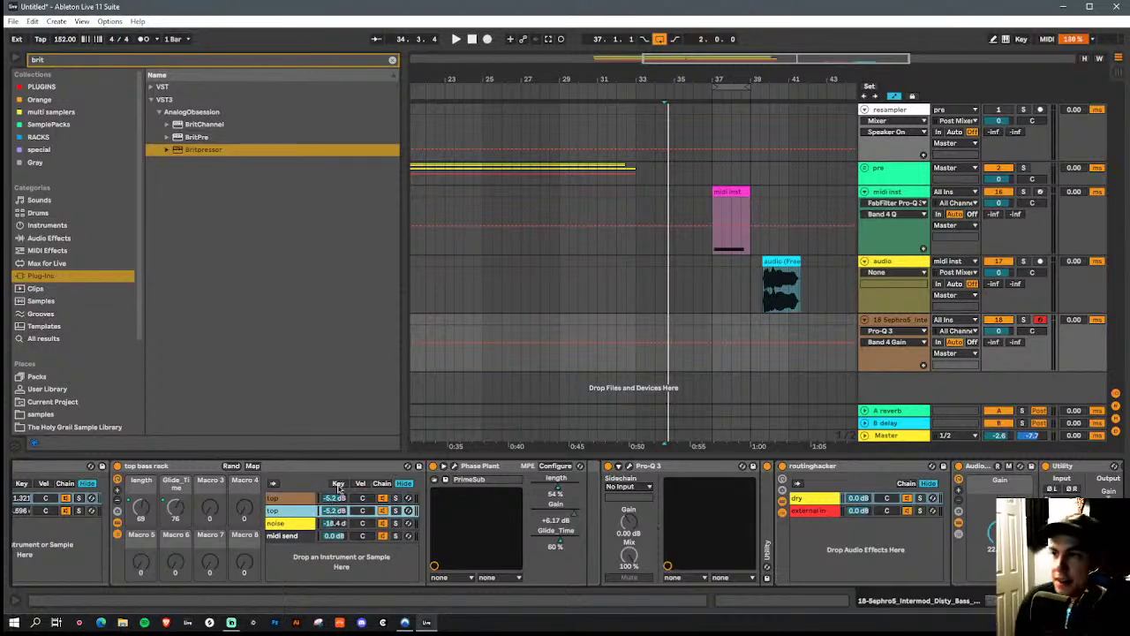
left_click(382, 485)
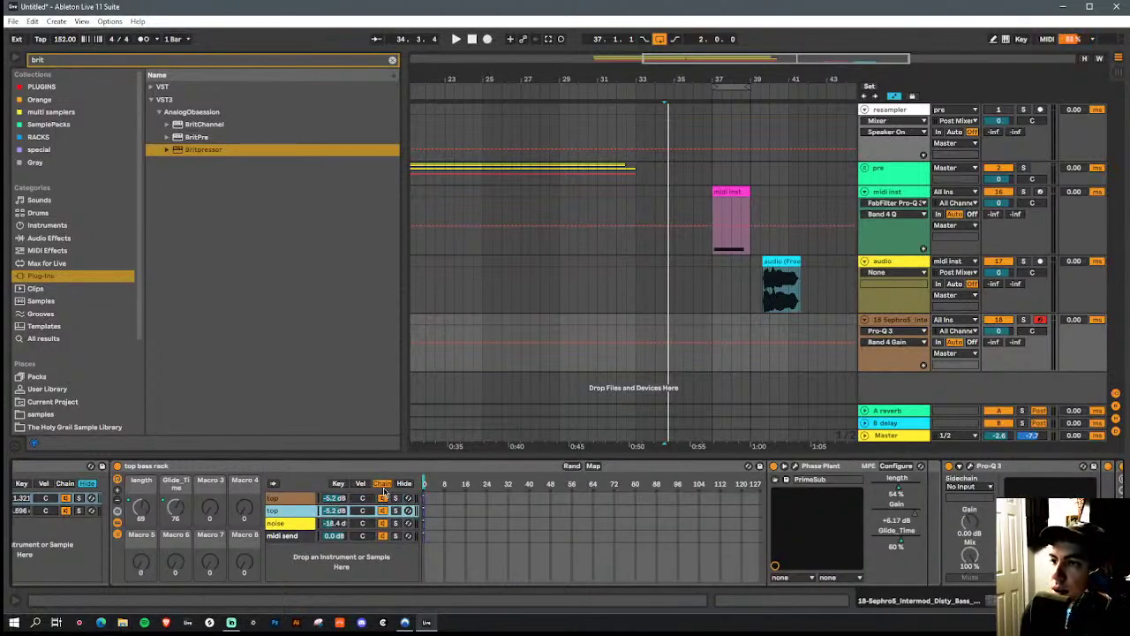
left_click(425, 537)
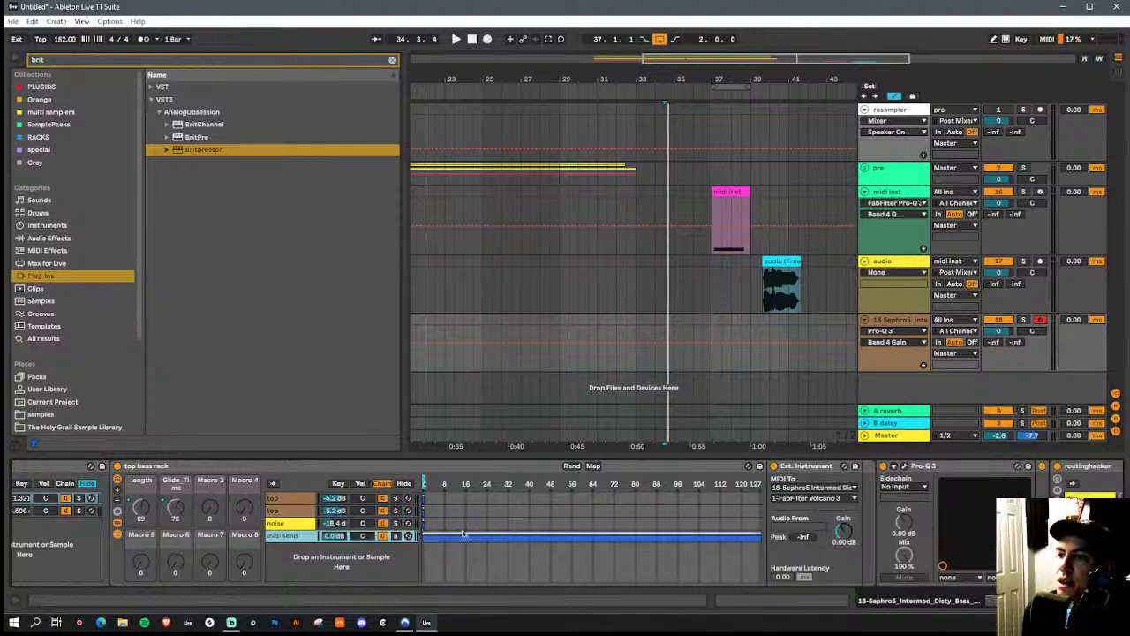
left_click(424, 524)
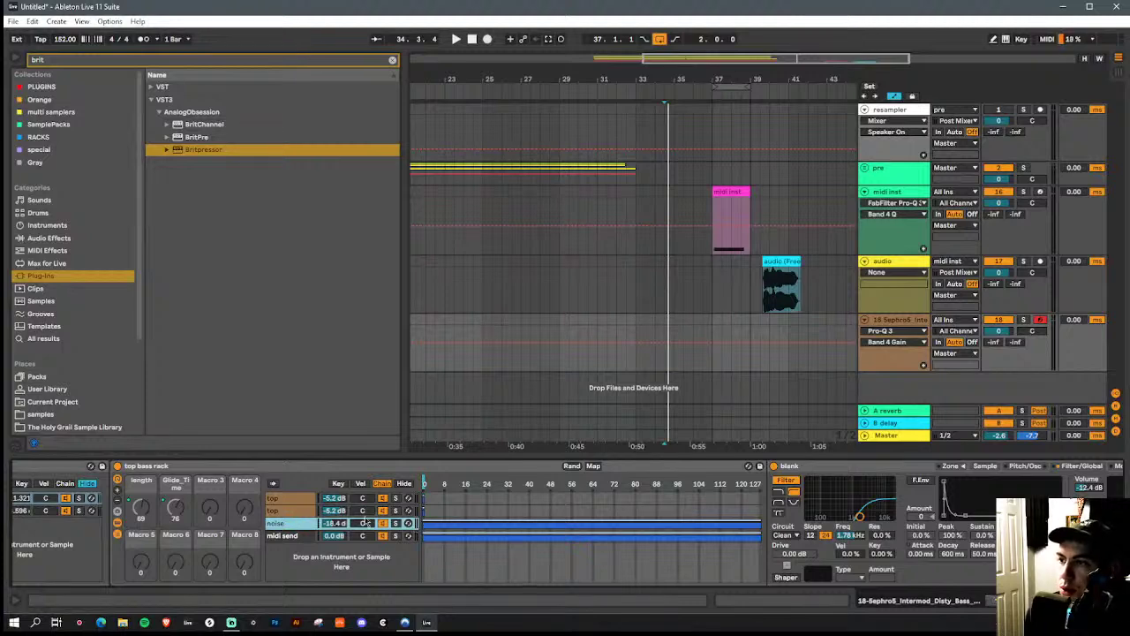
Set the first top chain's zone to 0–64 and the duplicate's to 48–127, with fades crossing between 48 and 64
left_click_drag(425, 513, 790, 521)
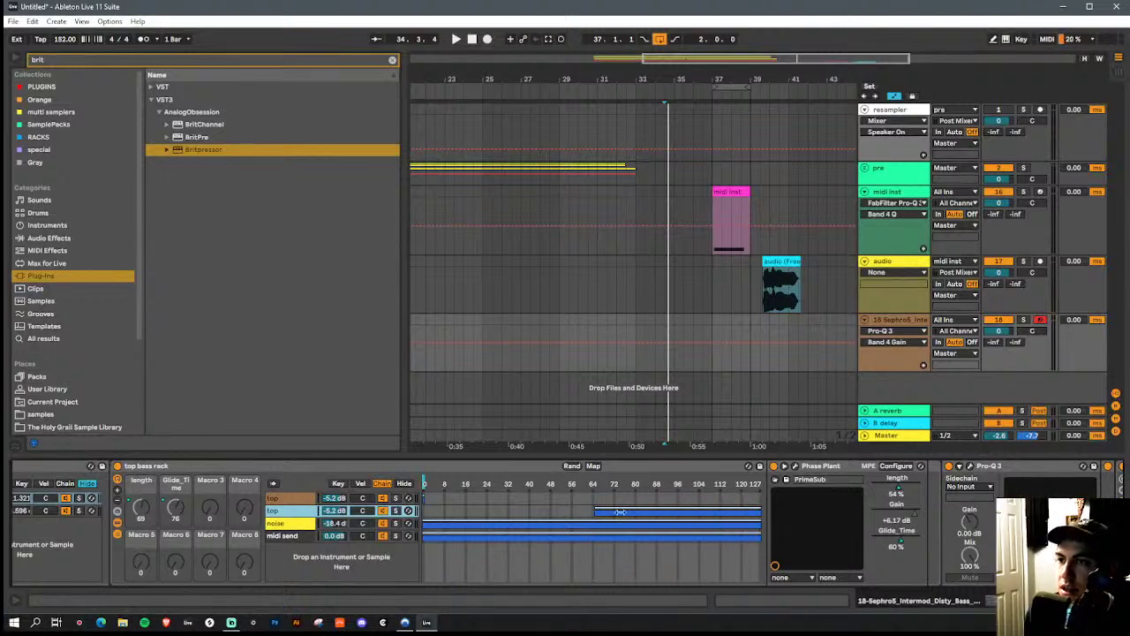
left_click_drag(424, 500, 550, 498)
left_click(589, 510)
left_click(555, 510)
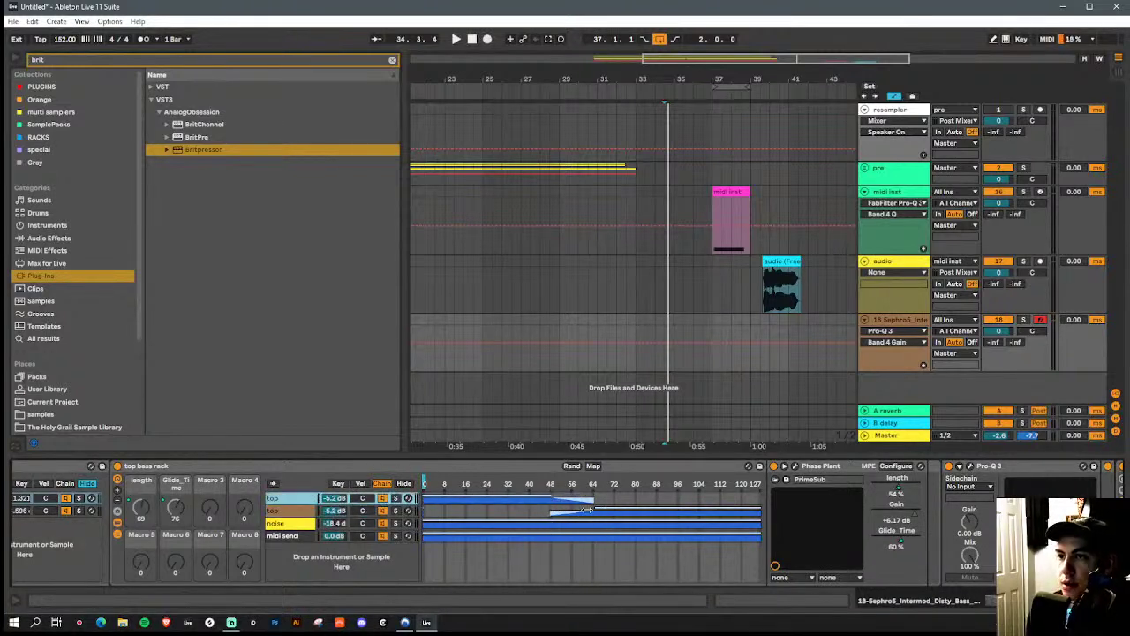
Map the top bass rack's chain selector to Macro 3 and raise that macro to 98
right_click(421, 481)
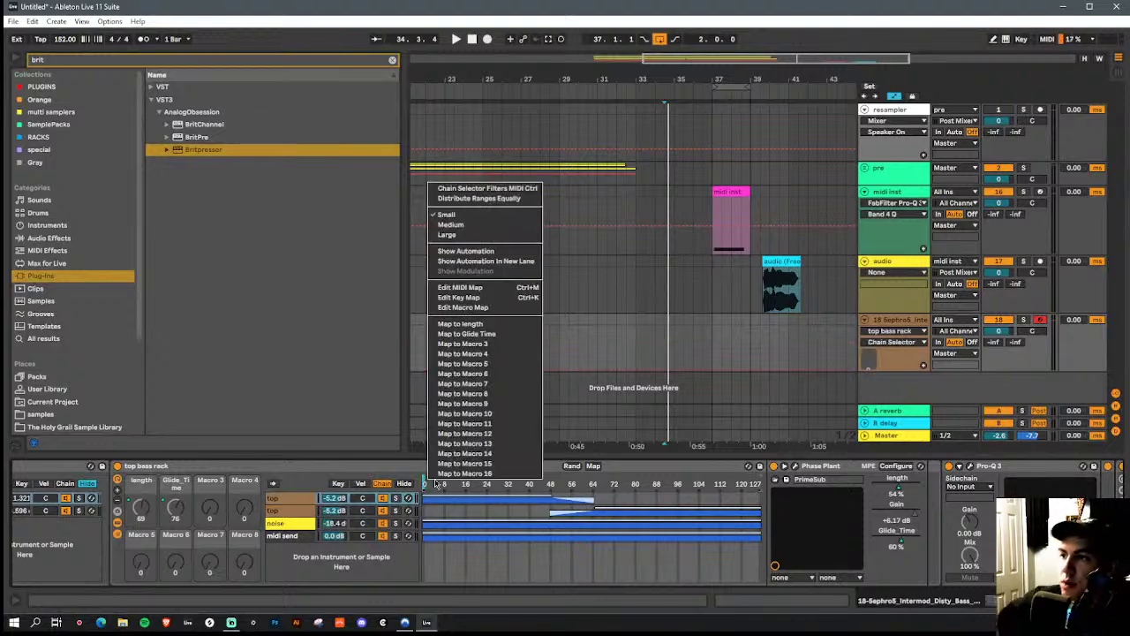
left_click(487, 346)
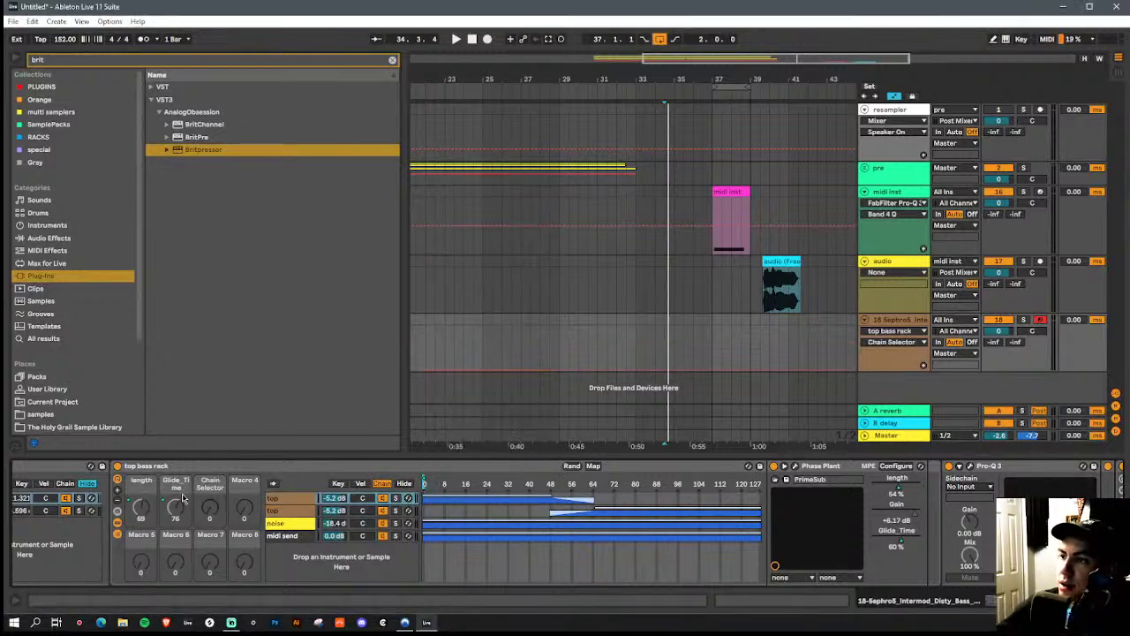
left_click_drag(210, 506, 209, 477)
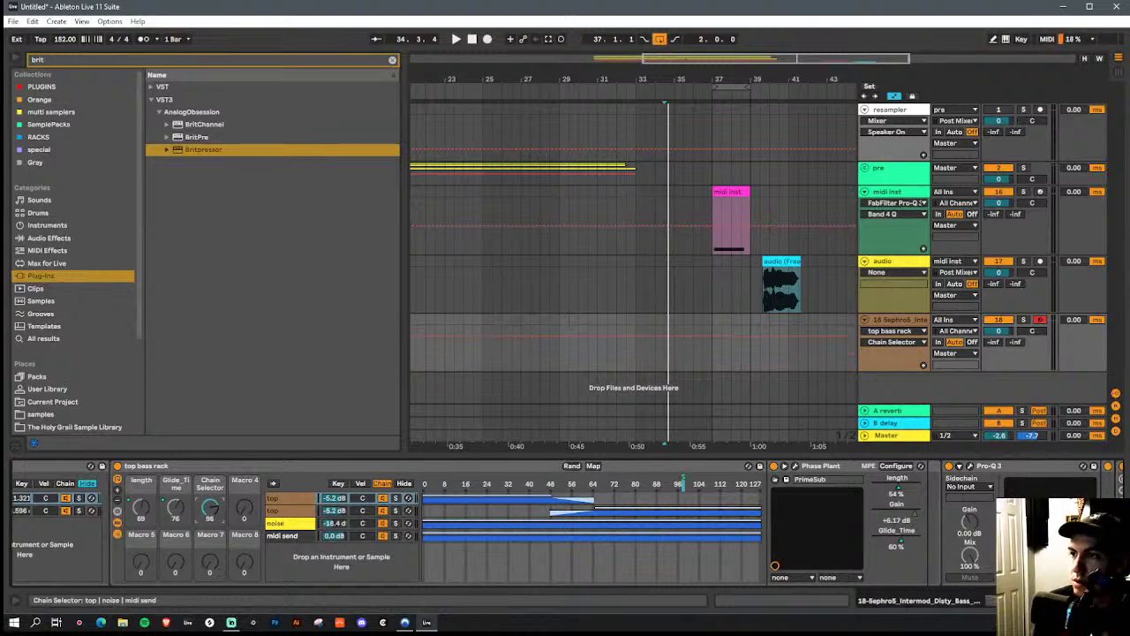
In the duplicated top chain's Phase Plant, load the Harmonic Wanderer wavetable and set its frame to 114
right_click(279, 512)
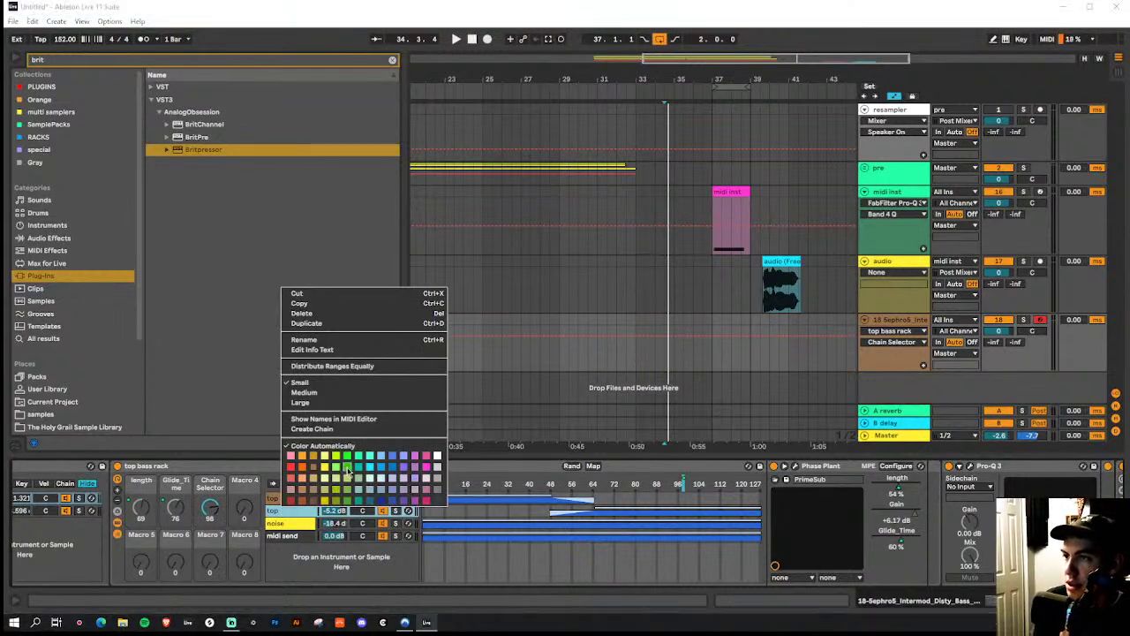
key("Escape")
left_click(283, 512)
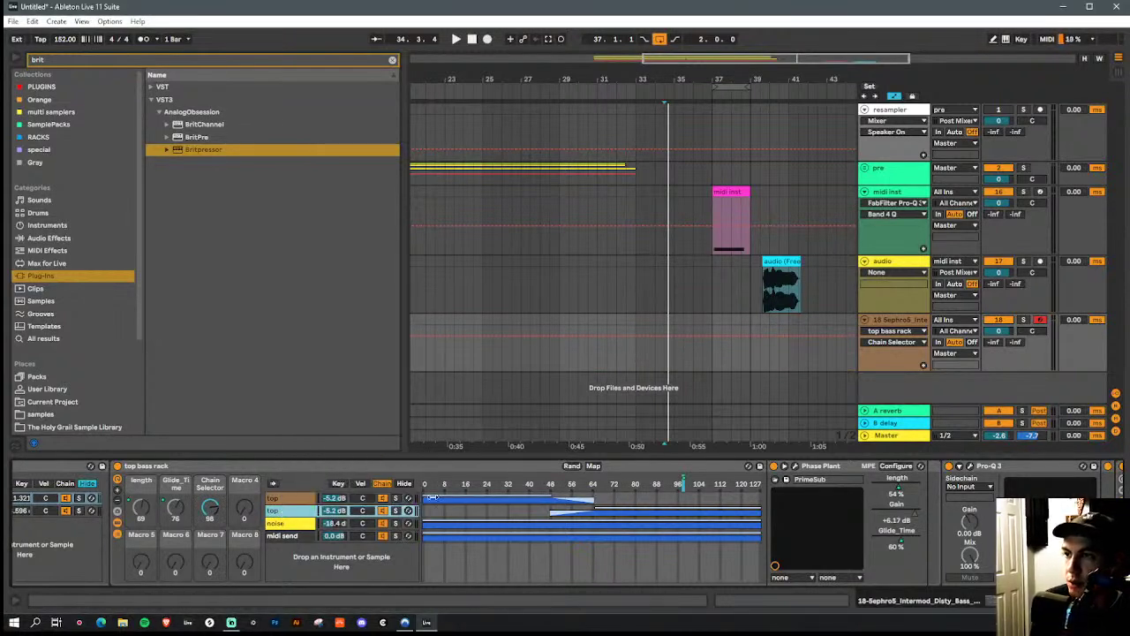
left_click(787, 478)
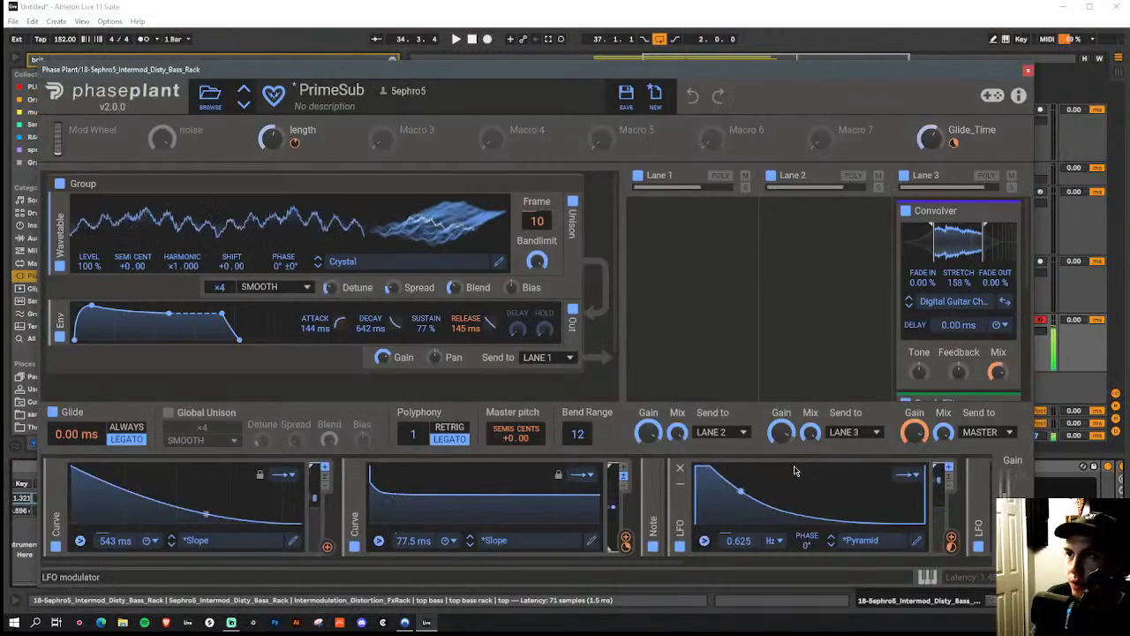
left_click(318, 265)
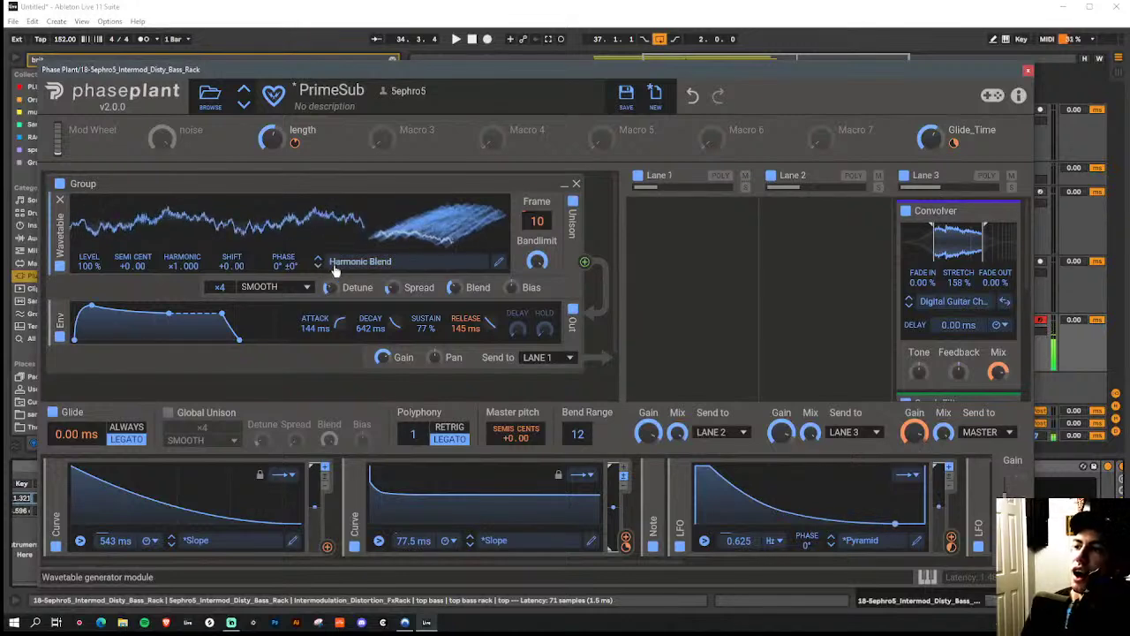
left_click(319, 267)
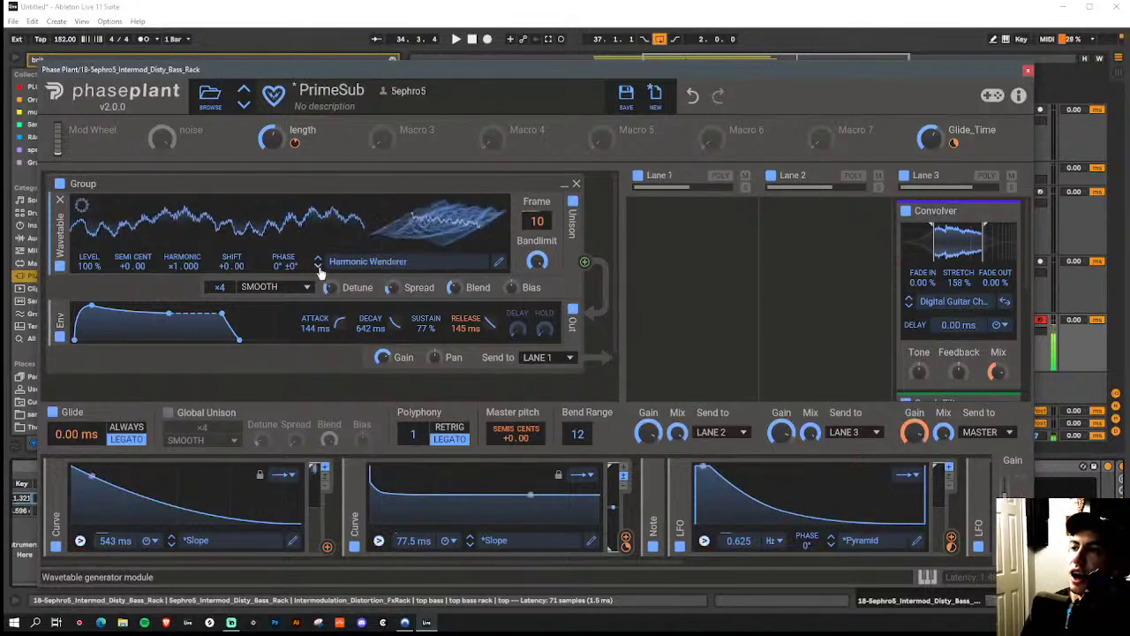
left_click_drag(415, 234, 459, 225)
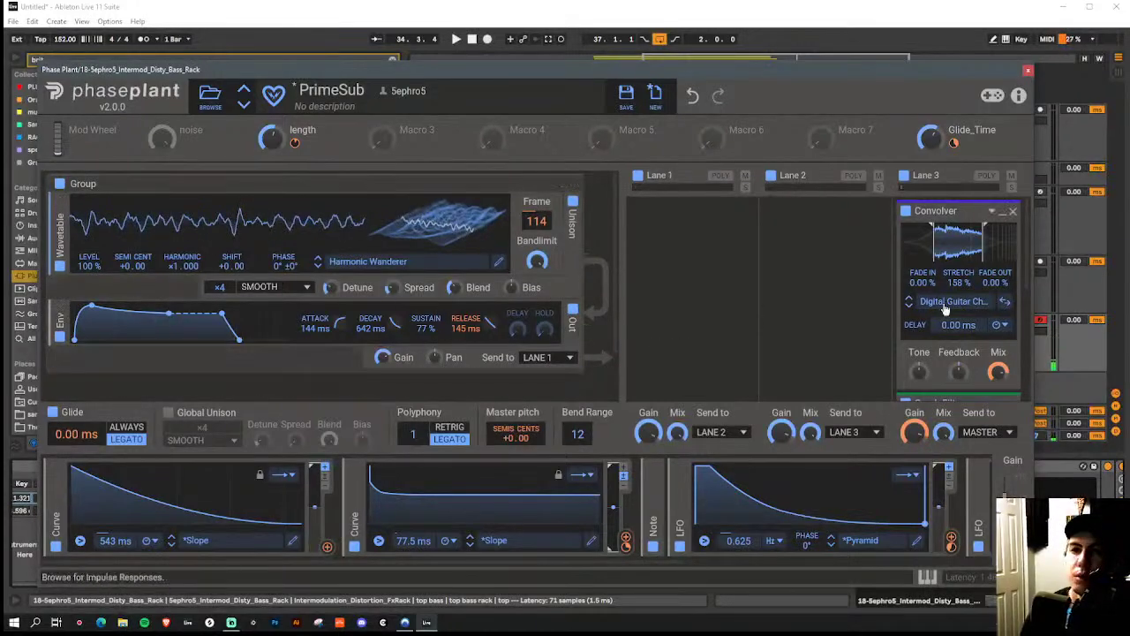
Step through the Convolver's impulse responses in Lane 3 and load Fresh Scoop
left_click(909, 305)
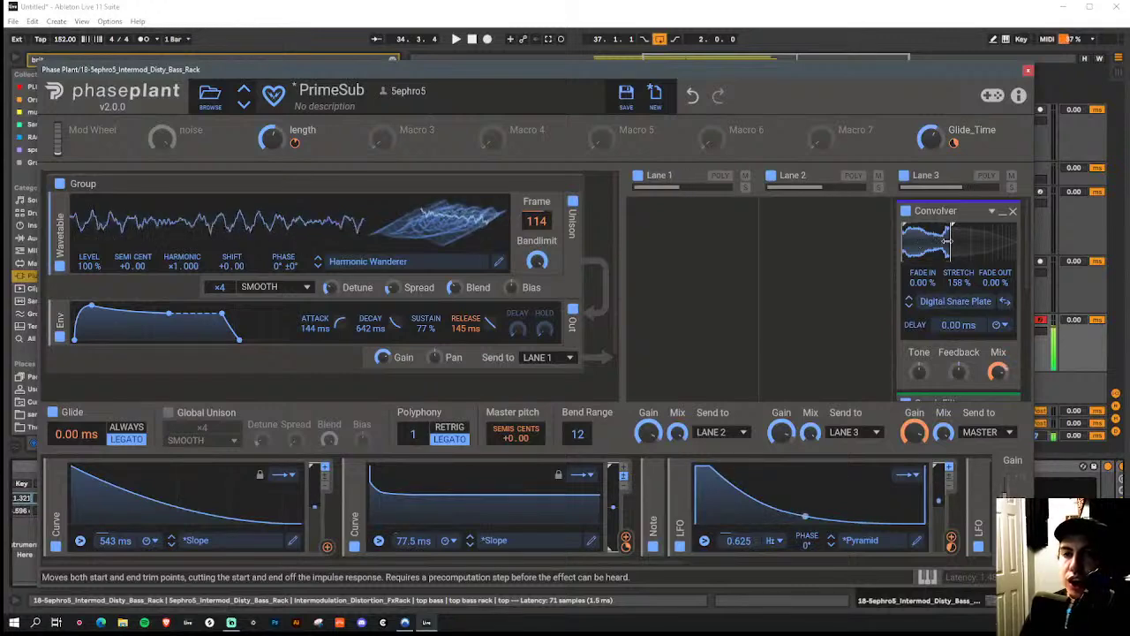
left_click(909, 305)
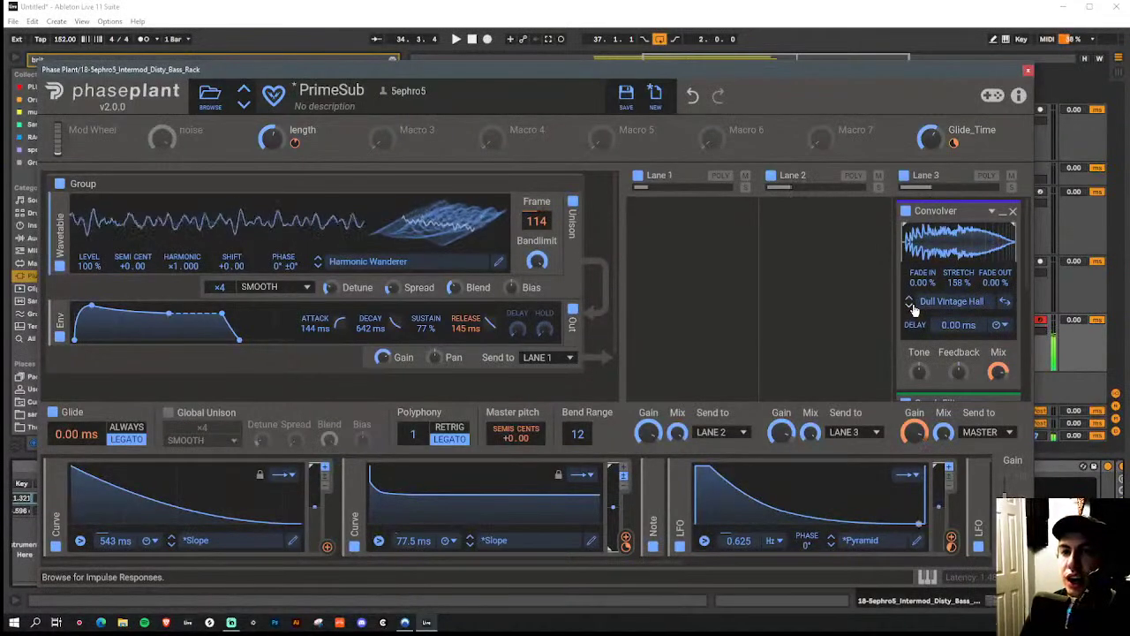
left_click(910, 306)
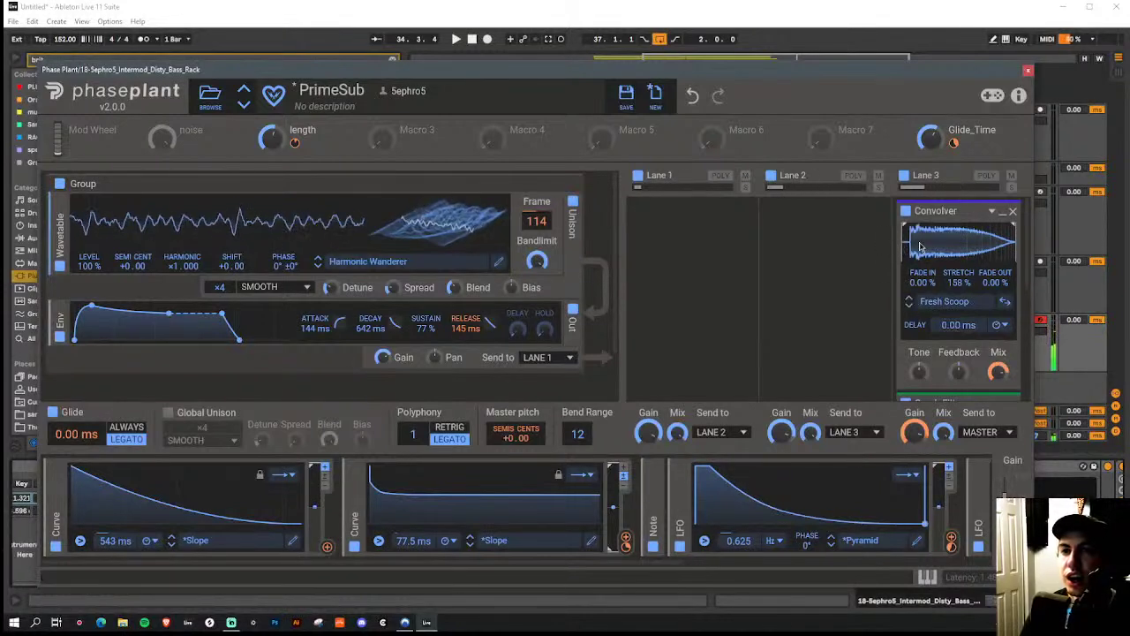
Trim both ends of the Convolver's impulse response, and set the wavetable harmonic to ×8 and the envelope release to 112 ms
left_click_drag(920, 247, 951, 248)
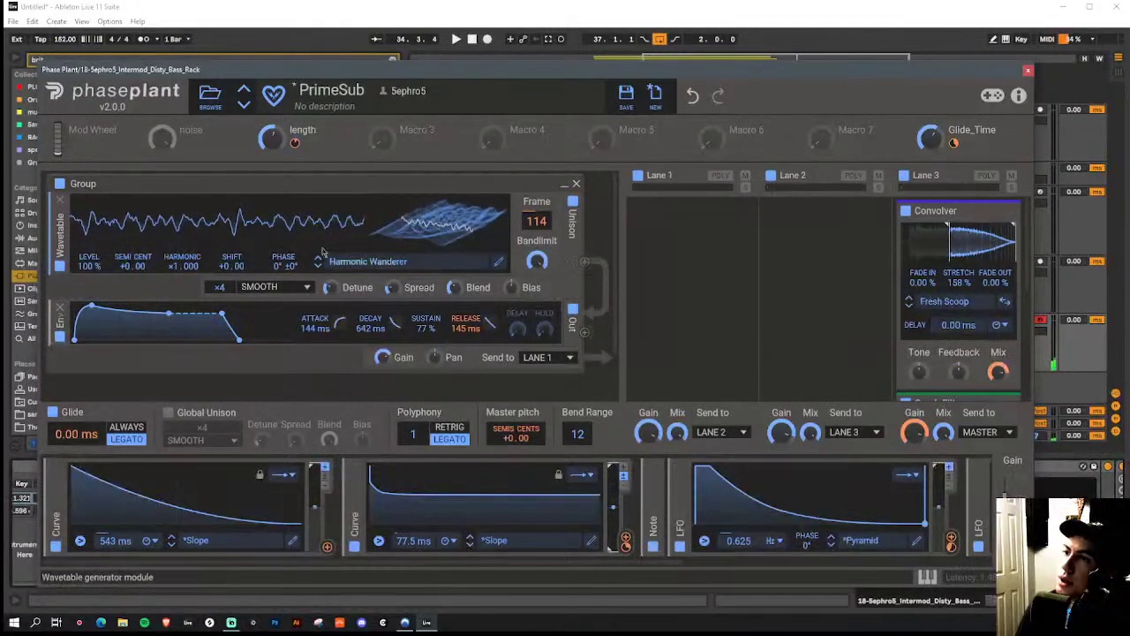
scroll(177, 270, "up", 9)
scroll(178, 270, "down", 2)
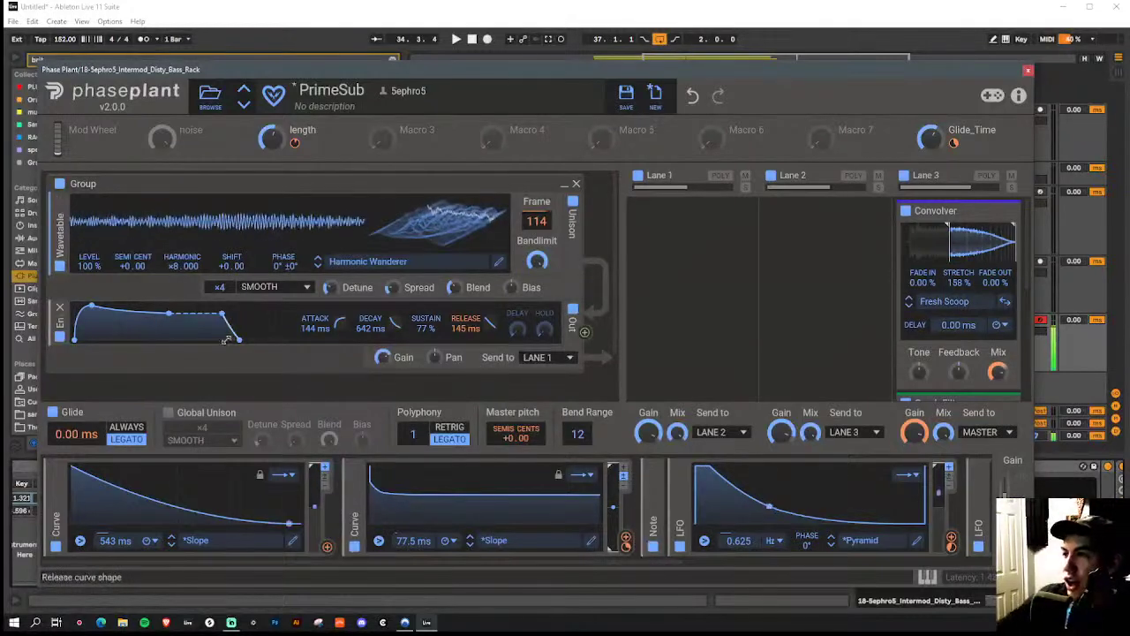
scroll(253, 344, "down", 3)
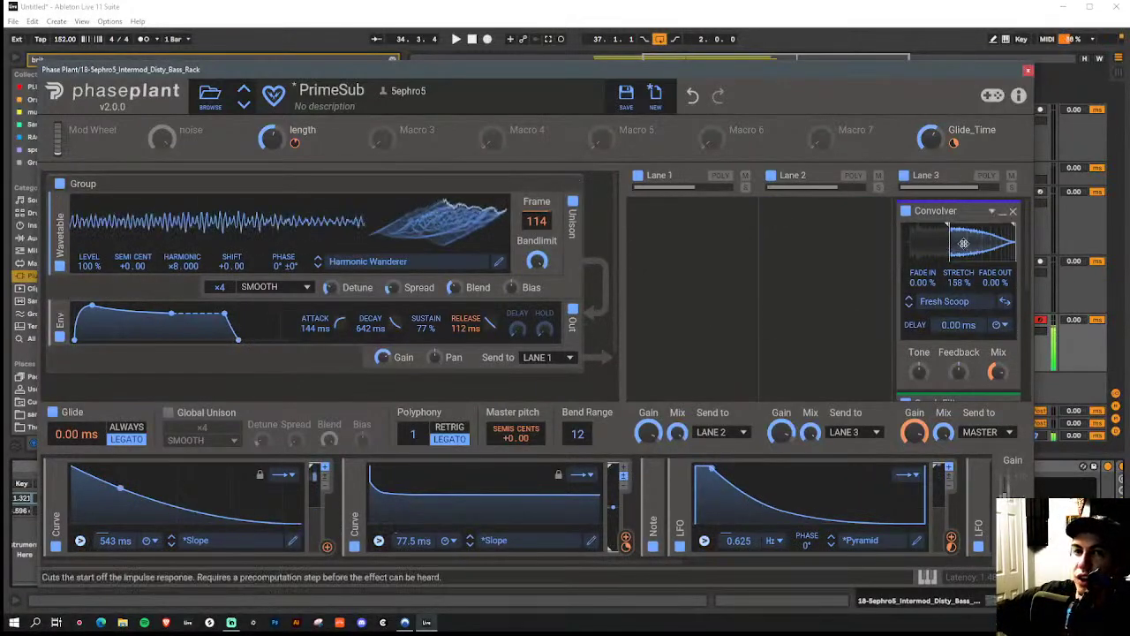
left_click_drag(1012, 248, 976, 251)
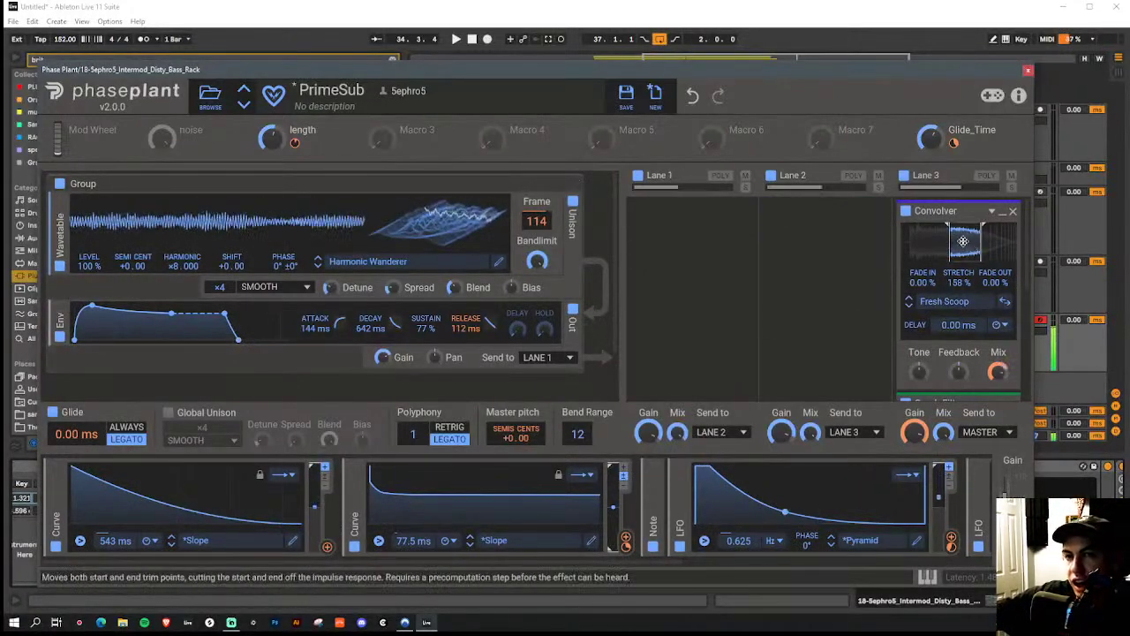
left_click_drag(981, 253, 974, 253)
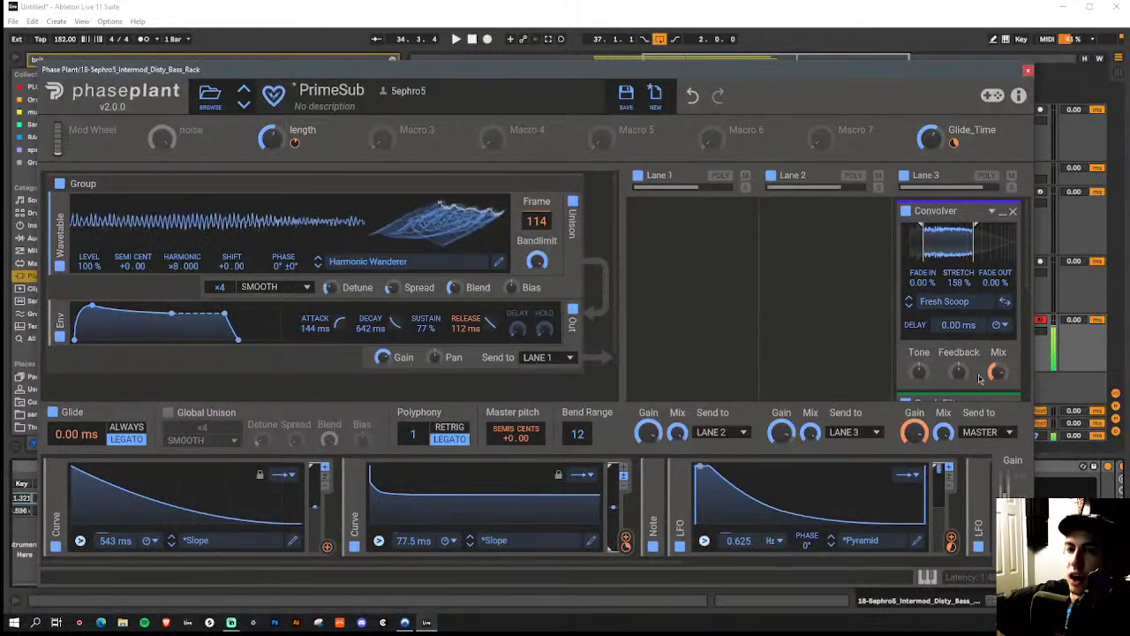
Load the Hybrid Ambience impulse response in the Convolver with its end trimmed, and set the wavetable harmonic to ×4
left_click(909, 304)
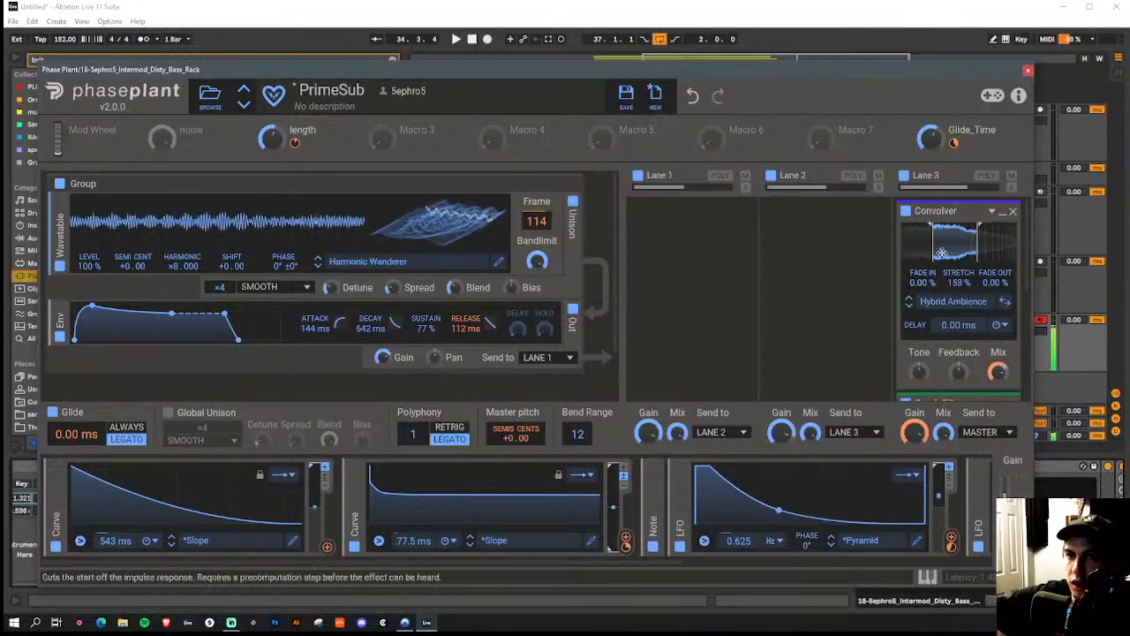
left_click_drag(982, 235, 1005, 236)
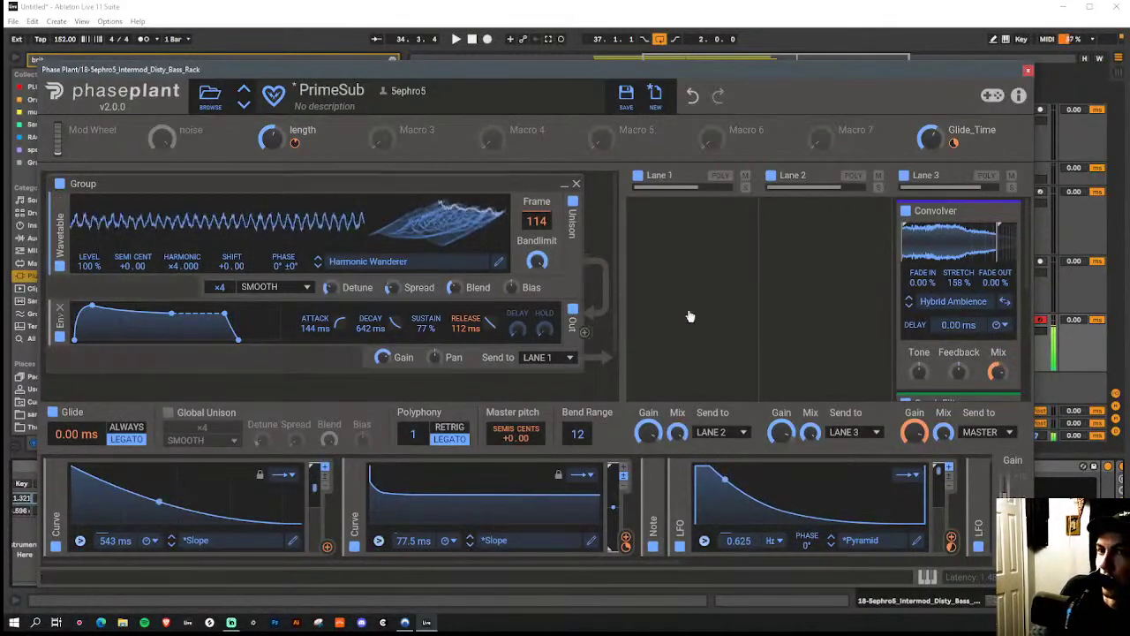
left_click_drag(998, 243, 966, 251)
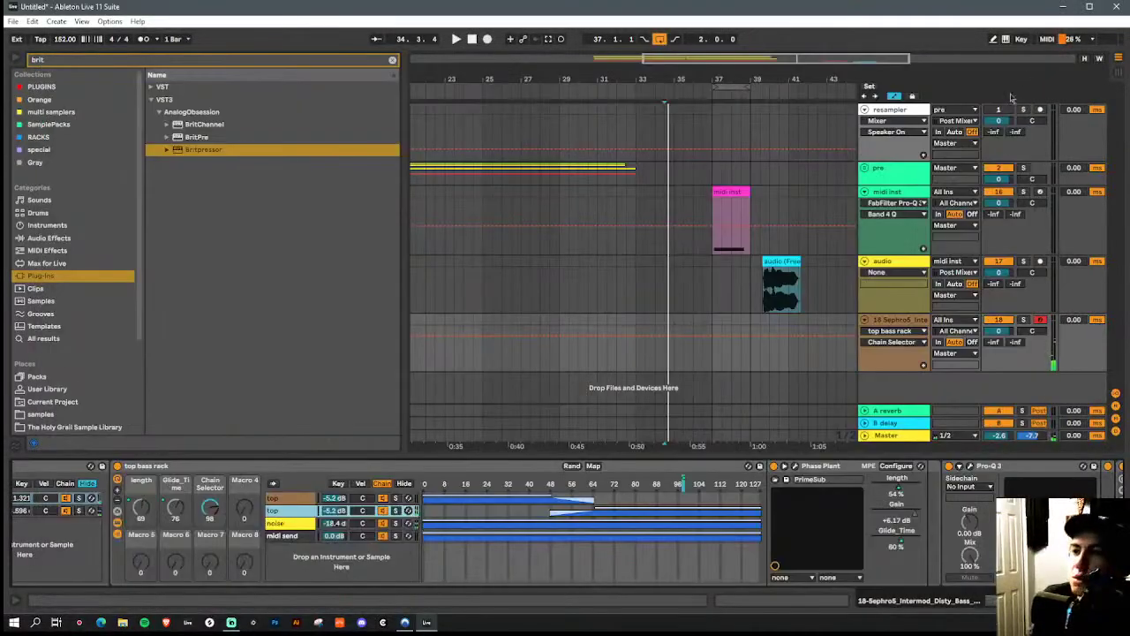
left_click(1028, 70)
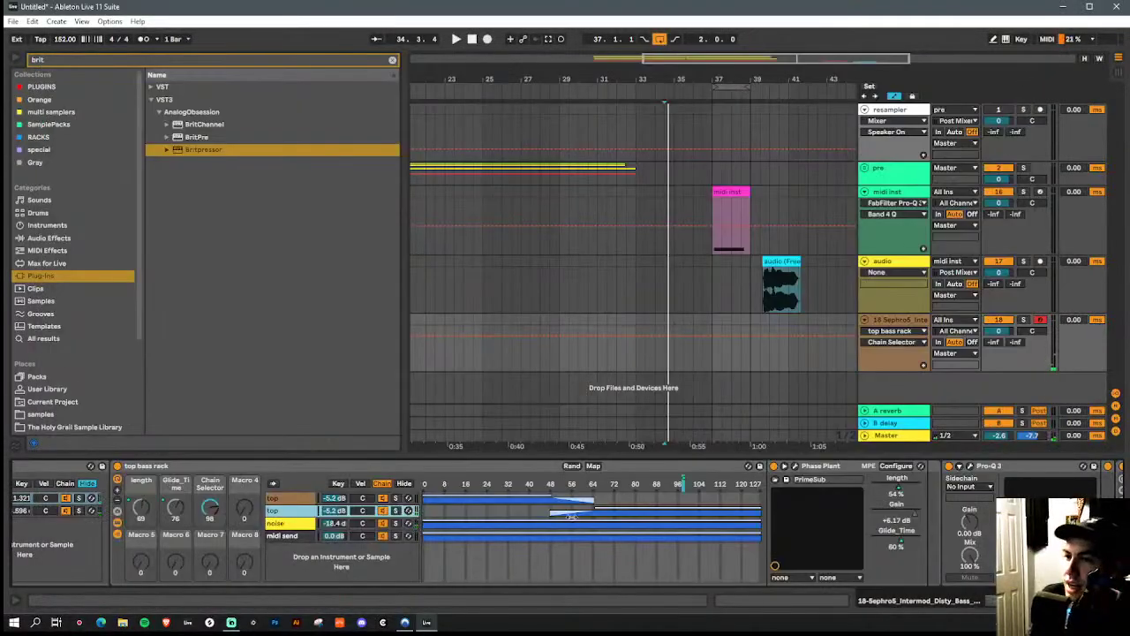
Sweep the top bass rack's Chain Selector macro between the two top layers, finishing at 57
left_click_drag(212, 508, 212, 556)
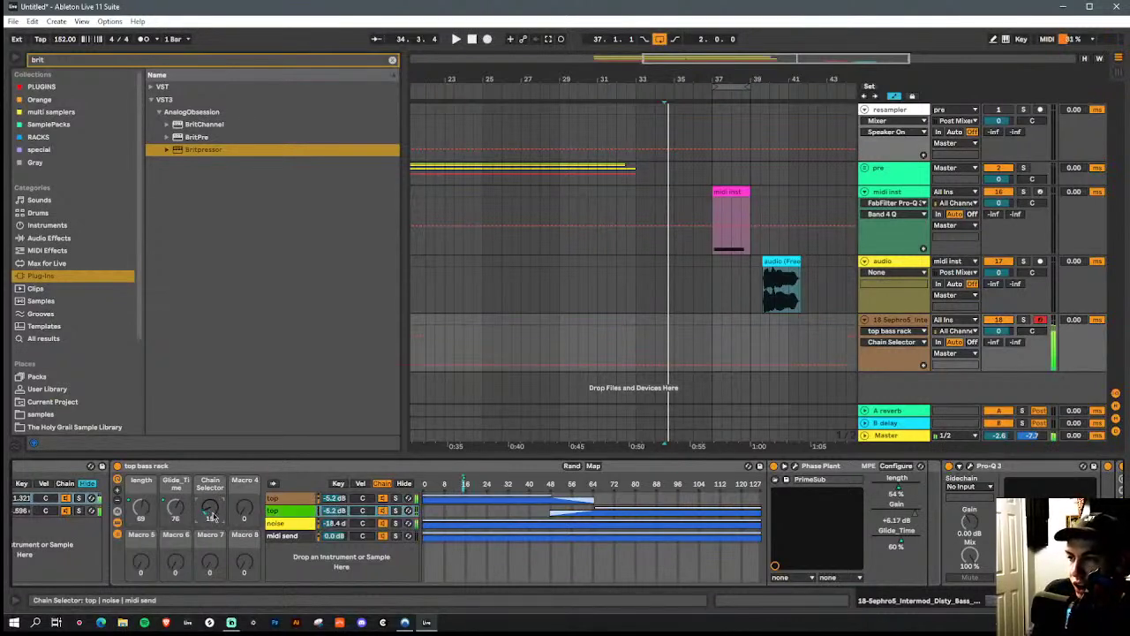
left_click_drag(220, 519, 220, 477)
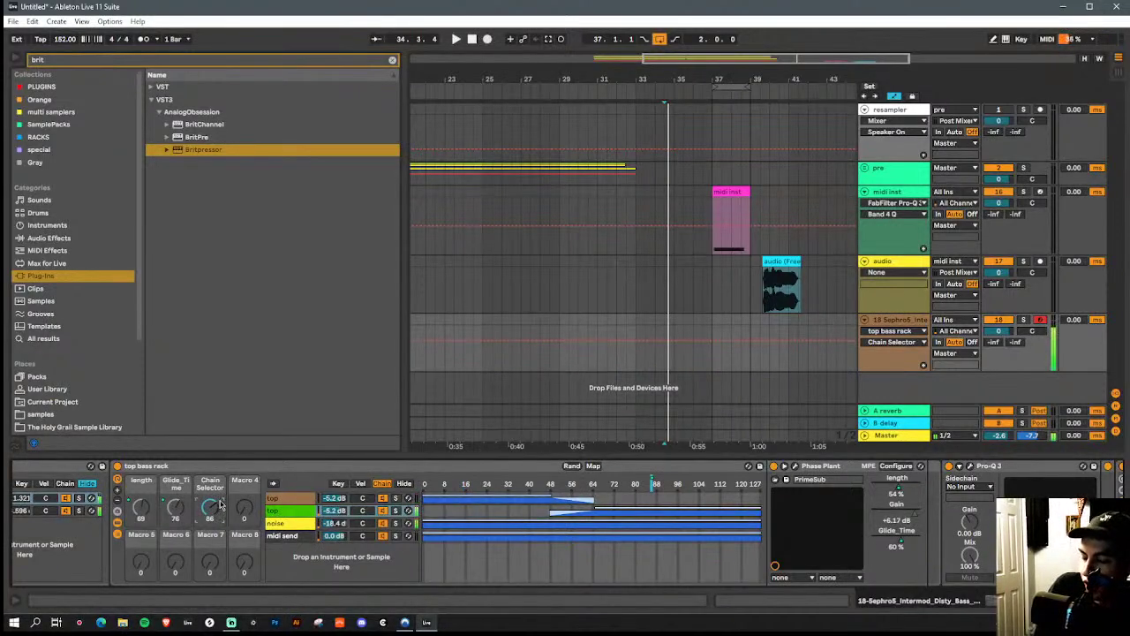
mouse_move(222, 504)
left_mouse_down()
mouse_move(219, 530)
mouse_move(213, 510)
left_mouse_up()
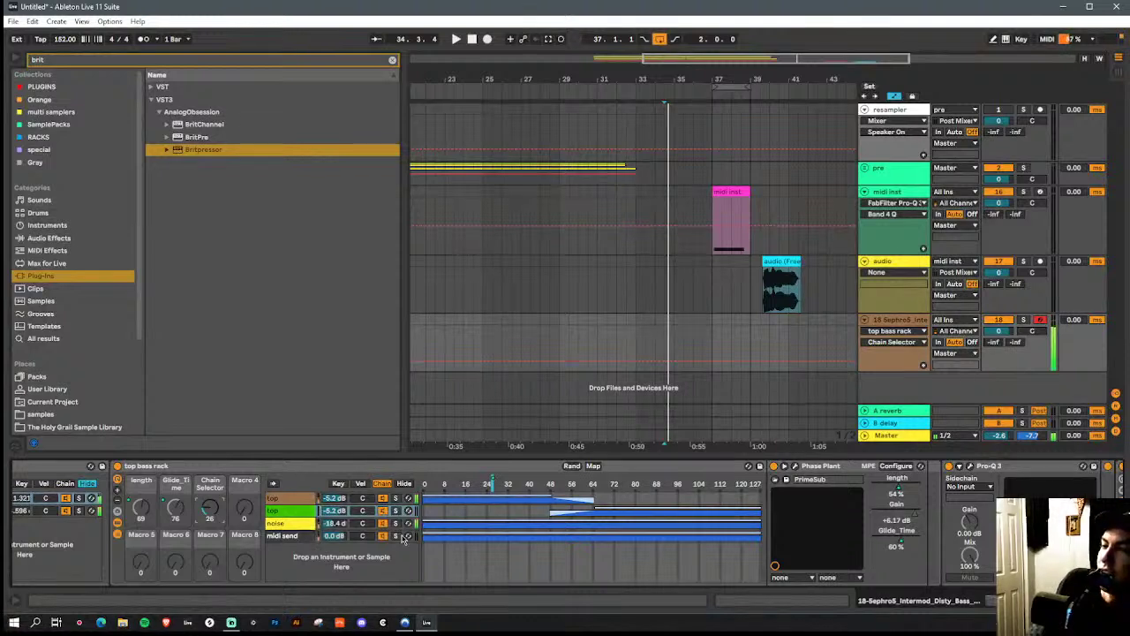
mouse_move(210, 507)
left_mouse_down()
mouse_move(210, 484)
mouse_move(210, 503)
left_mouse_up()
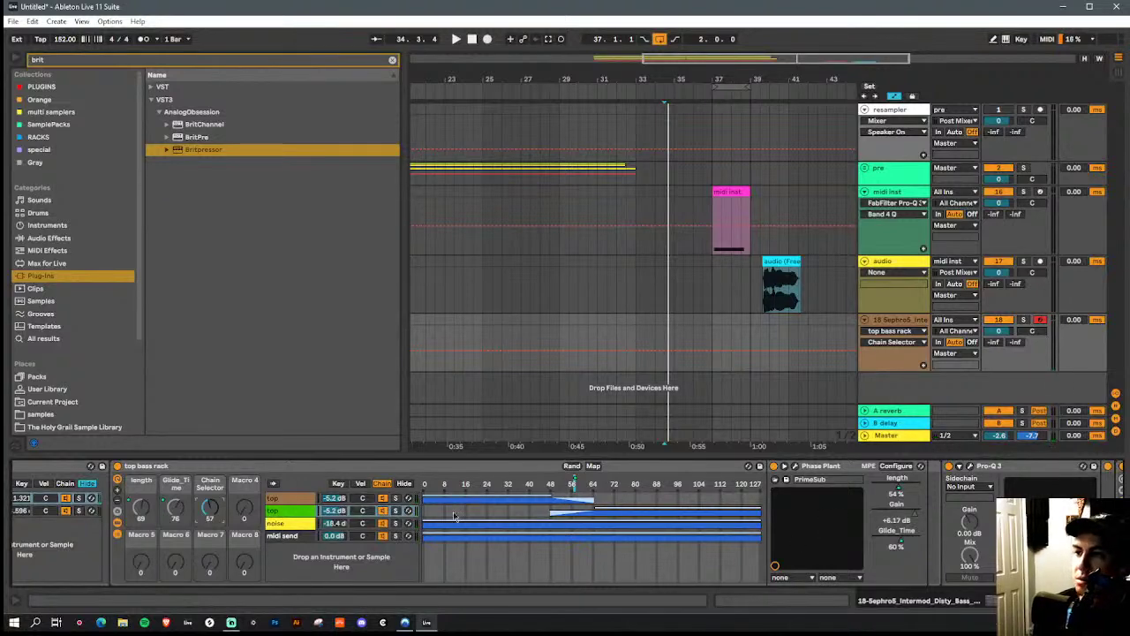
Save the outermost instrument rack to the User Library as Sephro5_Intermod_Disty_Bass_Rack_MultiTop
scroll(265, 530, "left", 3)
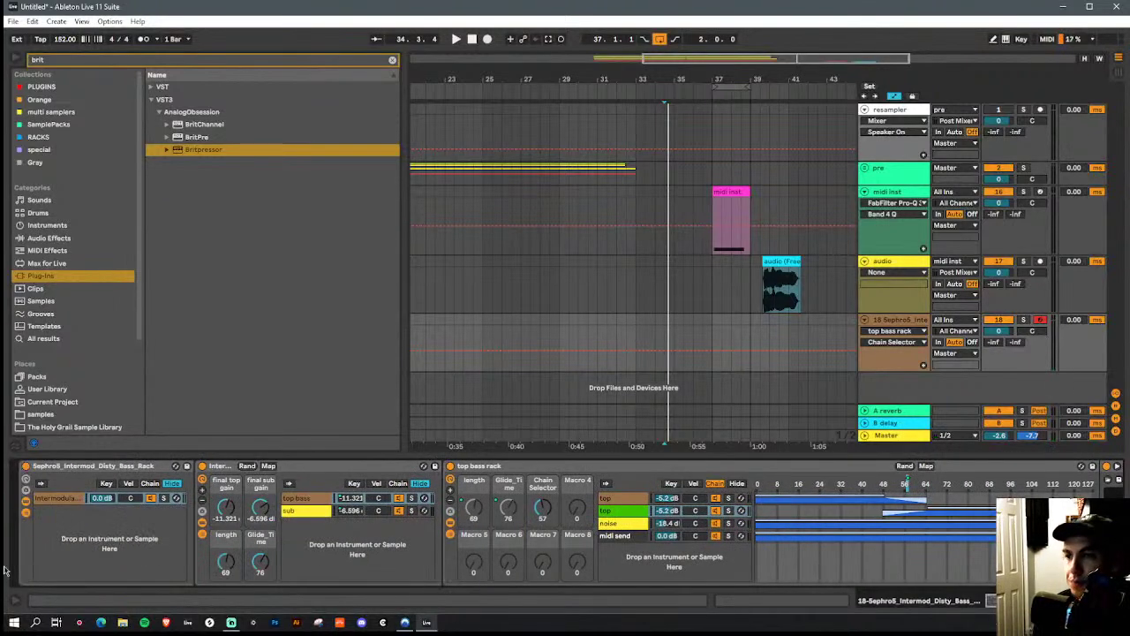
left_click(184, 467)
left_click(186, 467)
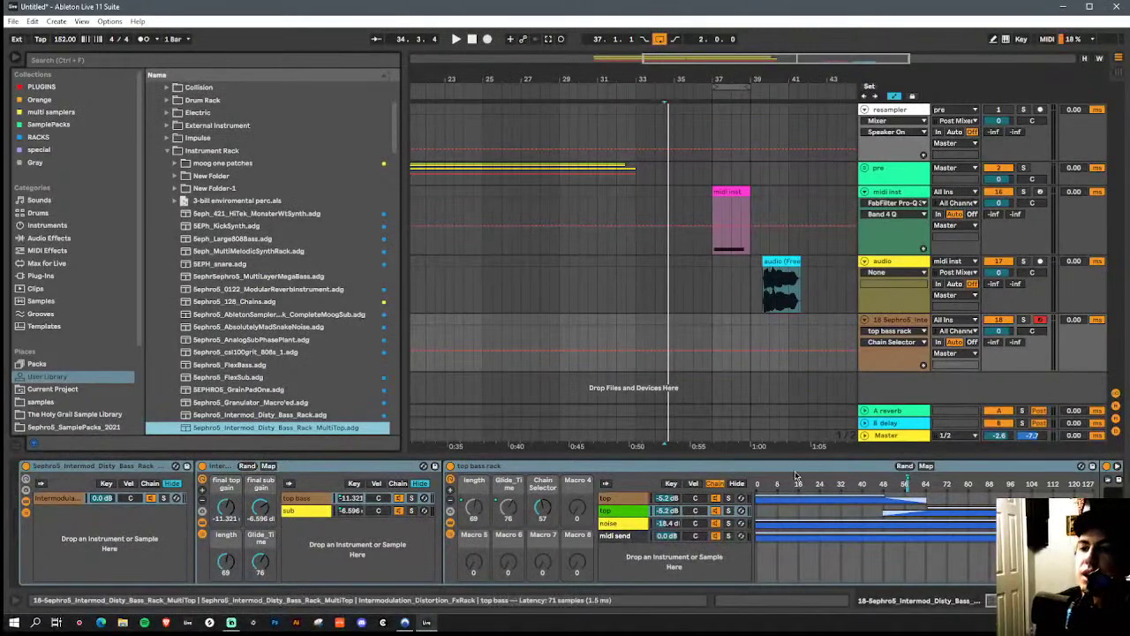
Collapse the top bass rack, routinghacker and the effect devices following it to show the whole chain up to the final process rack
left_click(750, 472)
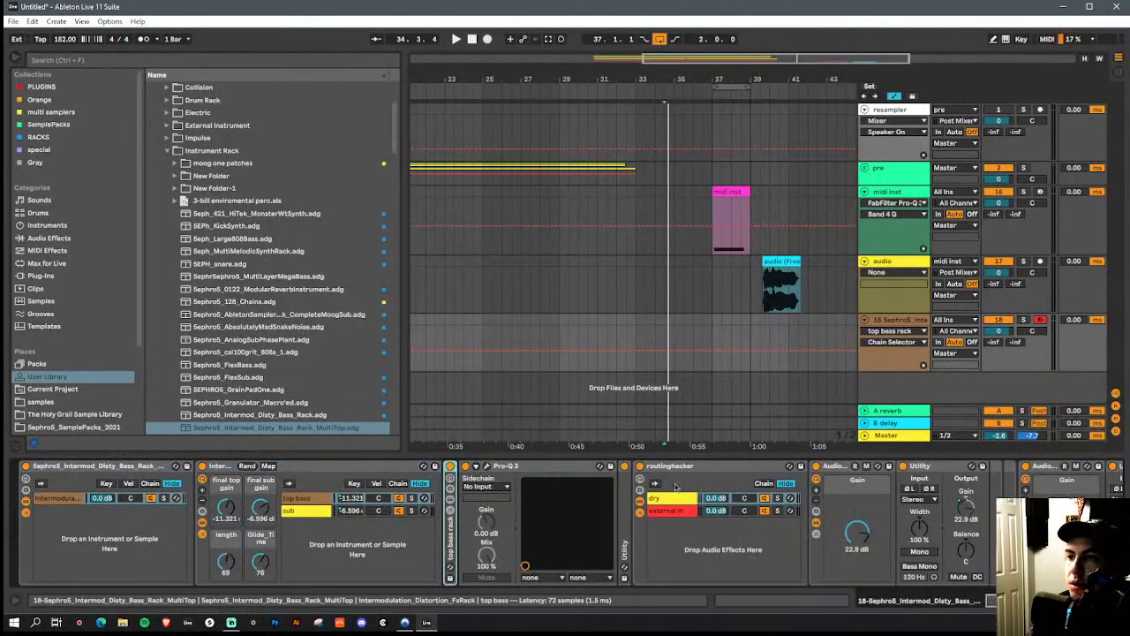
left_click(450, 535)
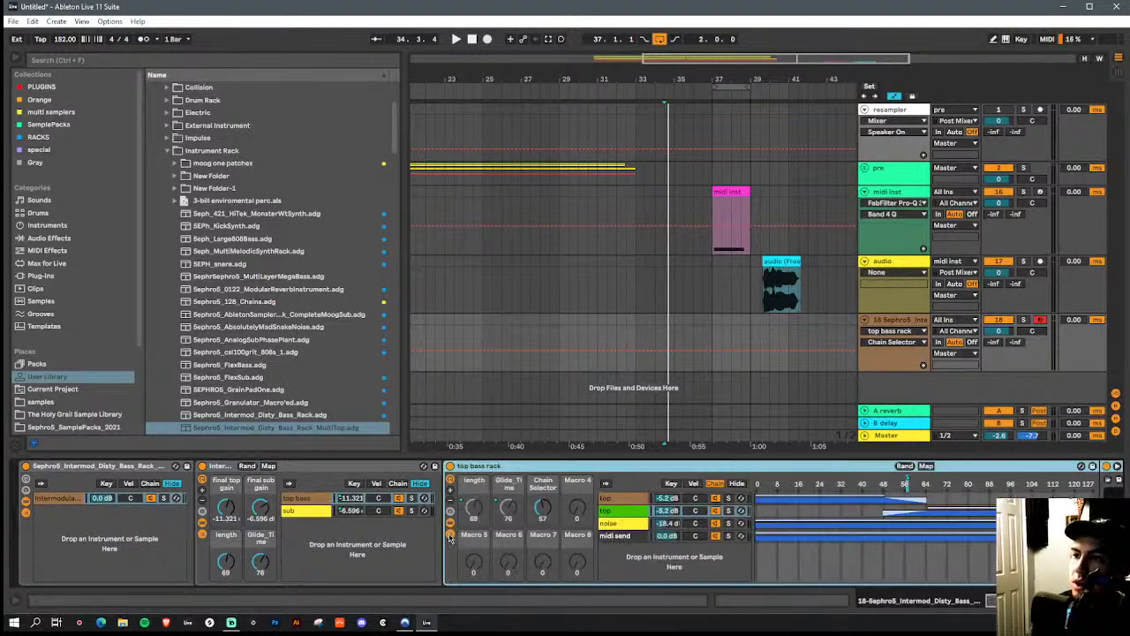
double_click(505, 468)
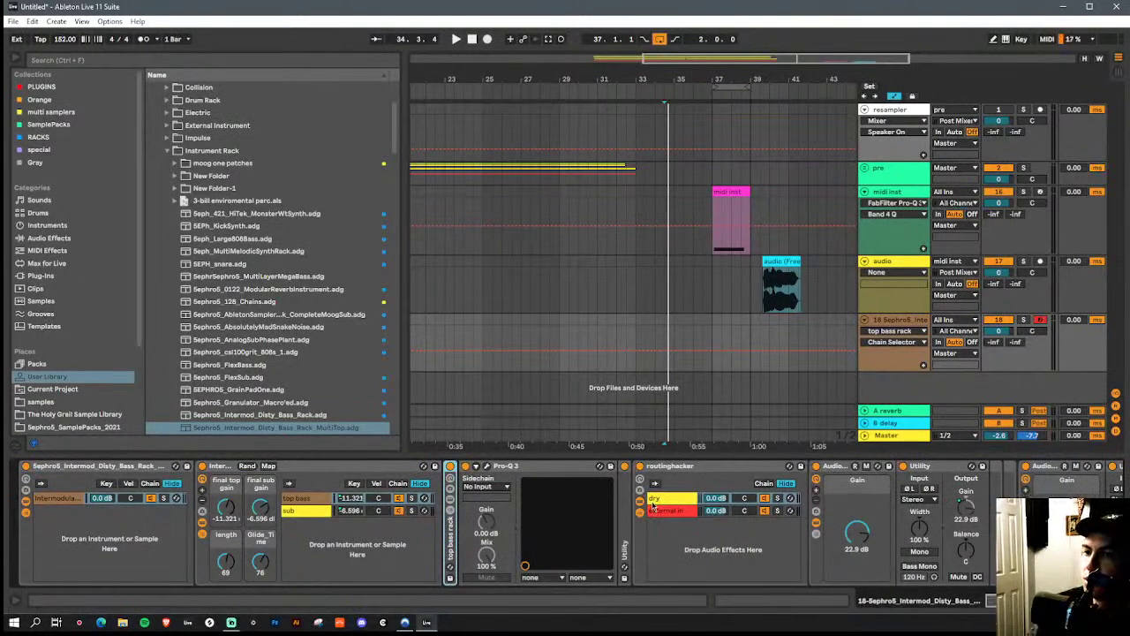
left_click(694, 469)
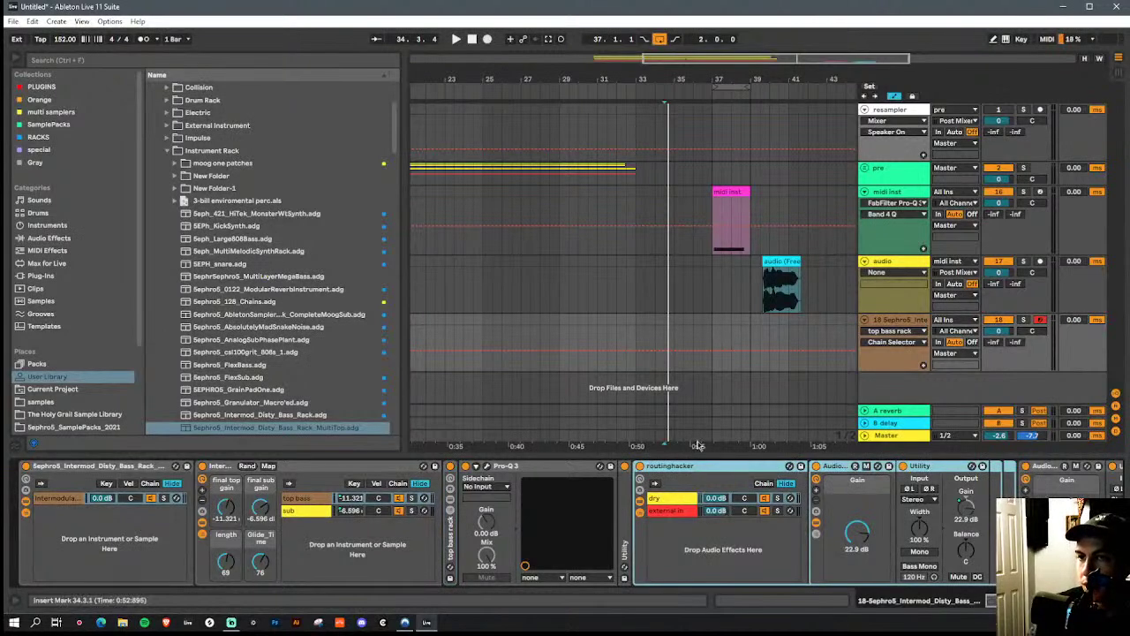
double_click(705, 468)
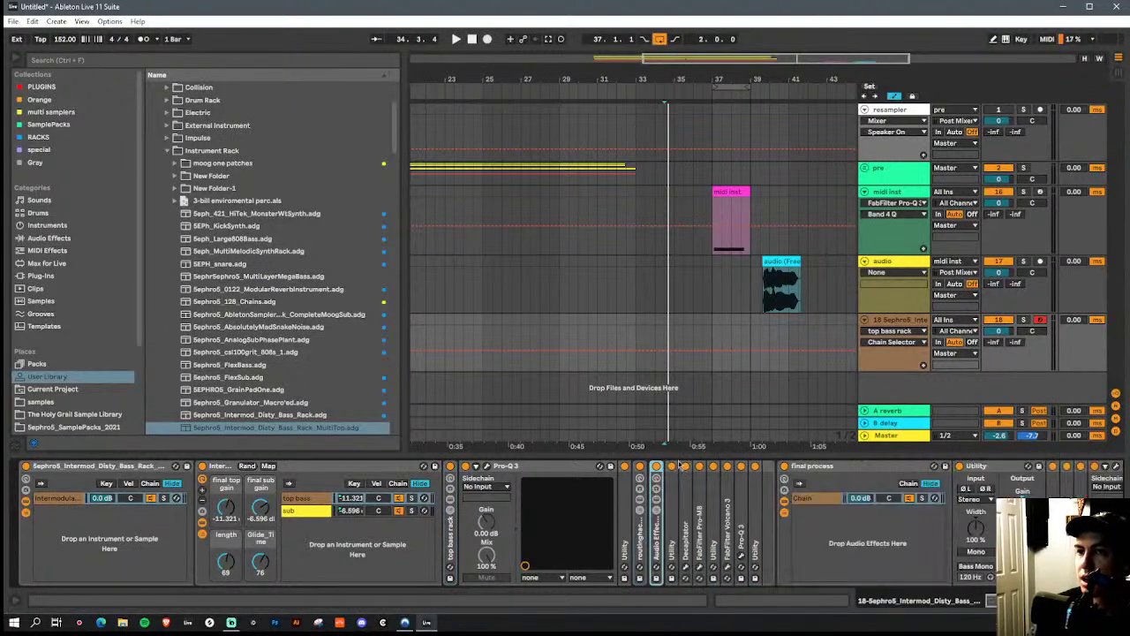
Examine the top chain of the midi inst track's instrument rack, and return to the MultiTop bass track
left_click(900, 193)
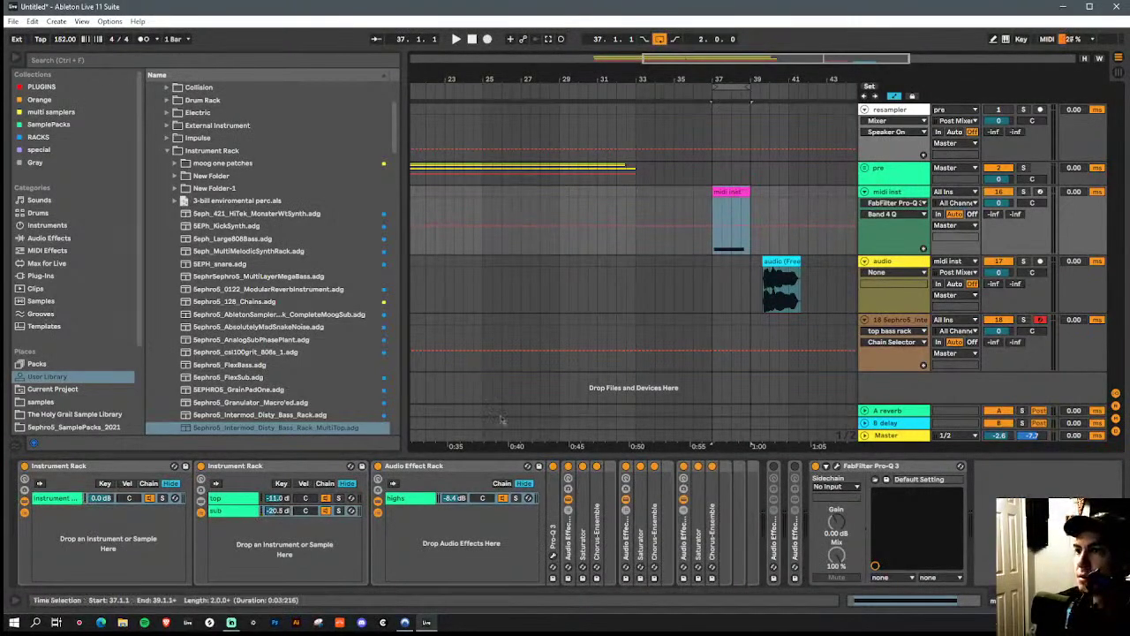
left_click(228, 503)
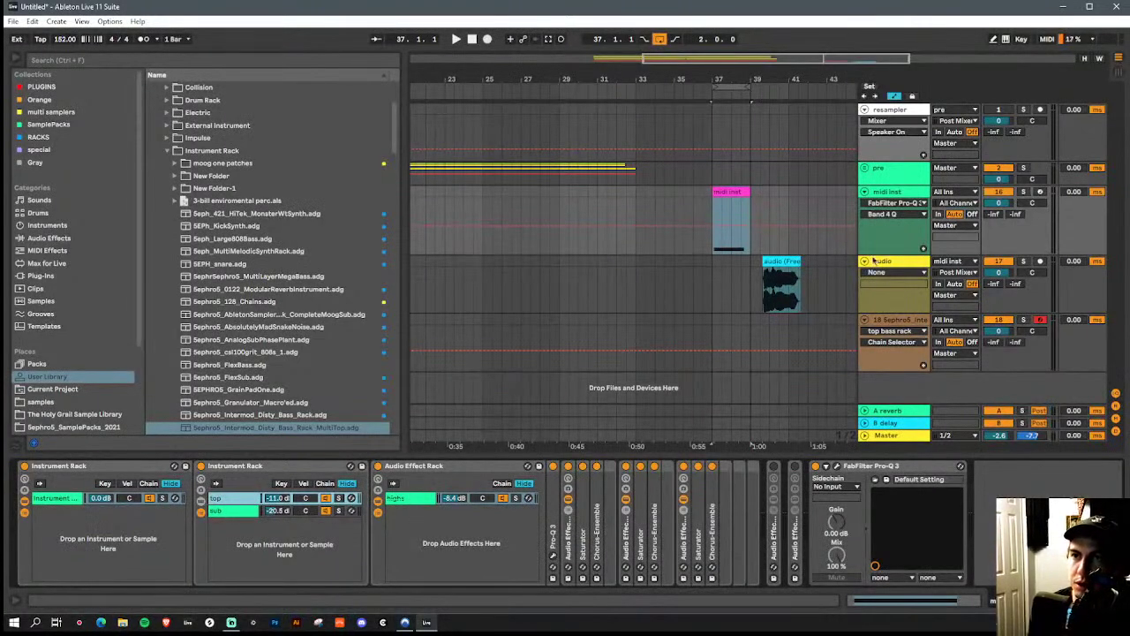
left_click(905, 320)
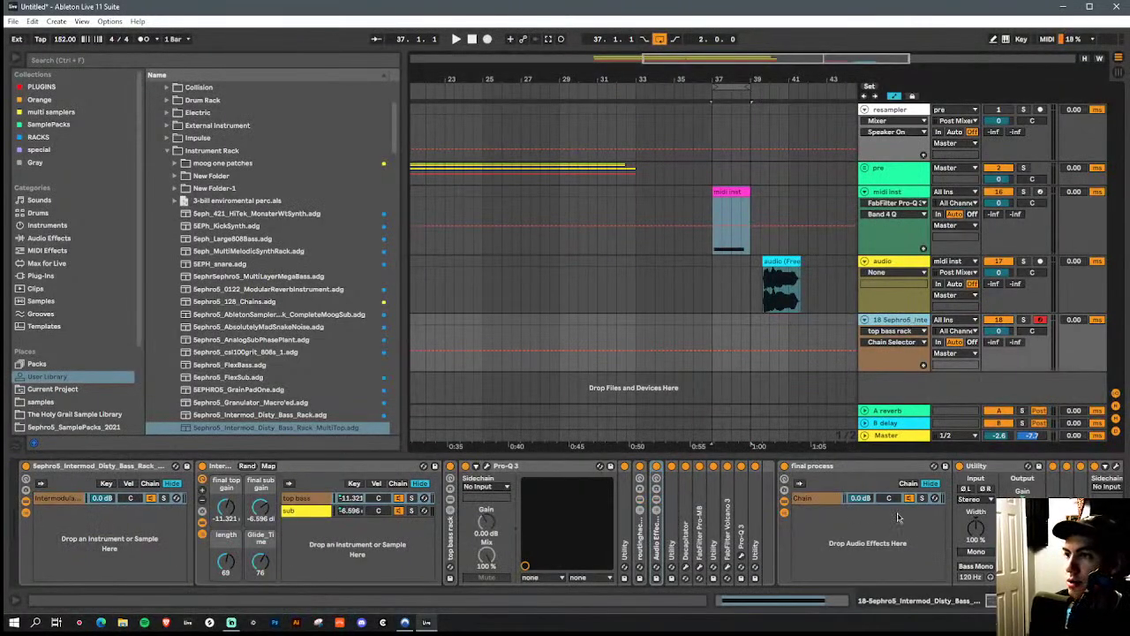
Expand the top bass rack and examine the available MIDI destinations of the midi send chain's External Instrument
left_click(295, 510)
left_click(297, 499)
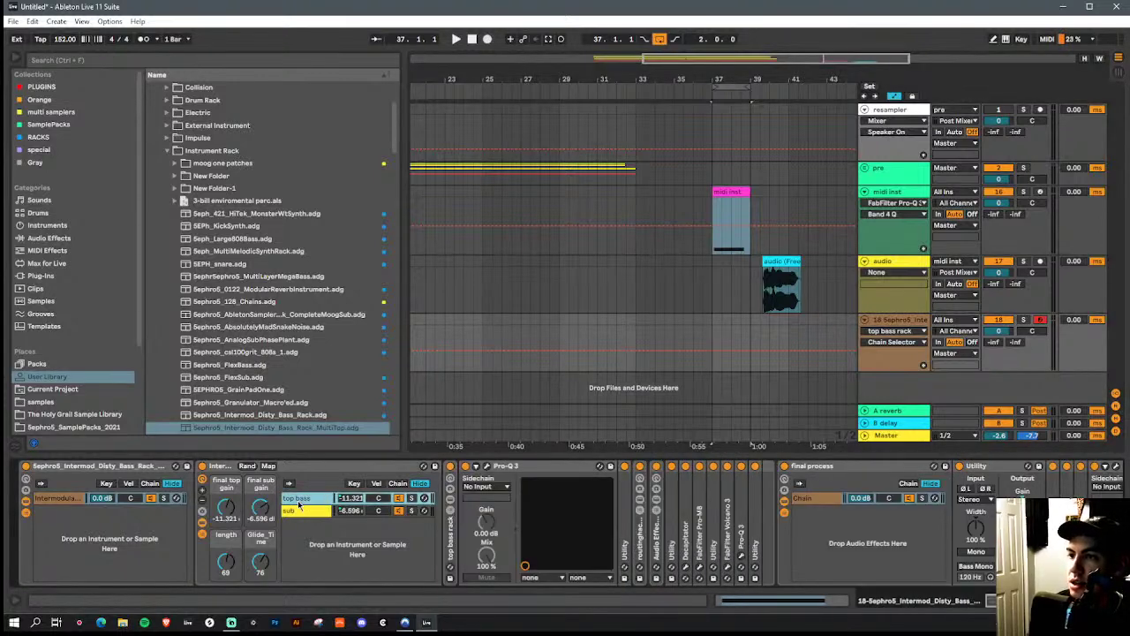
left_click(450, 524)
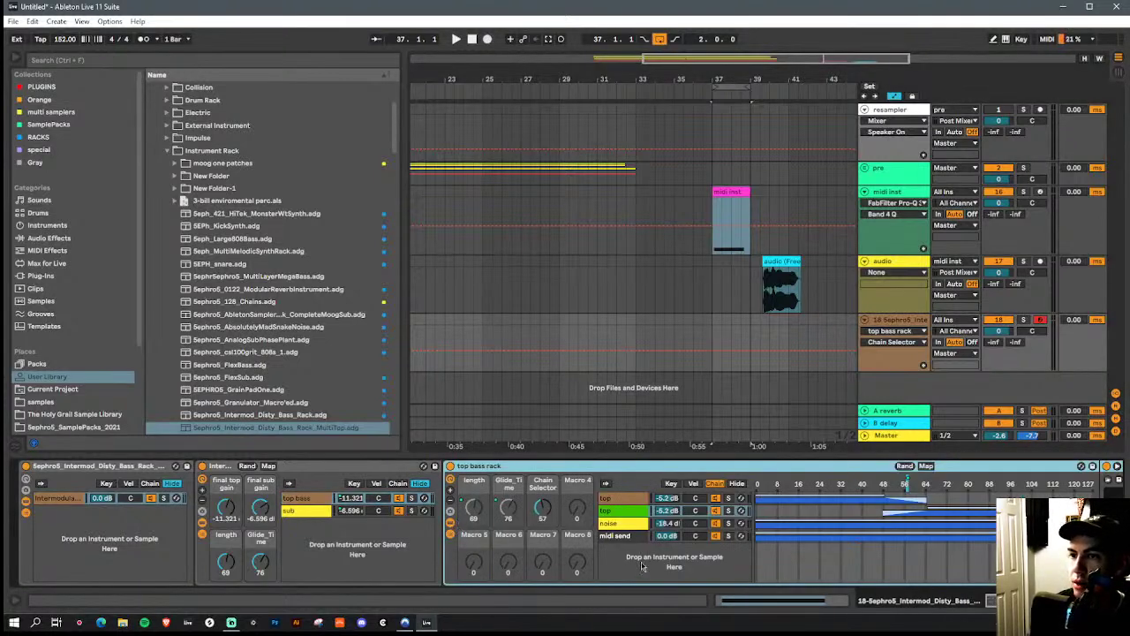
scroll(646, 569, "down", 5)
scroll(512, 525, "up", 2)
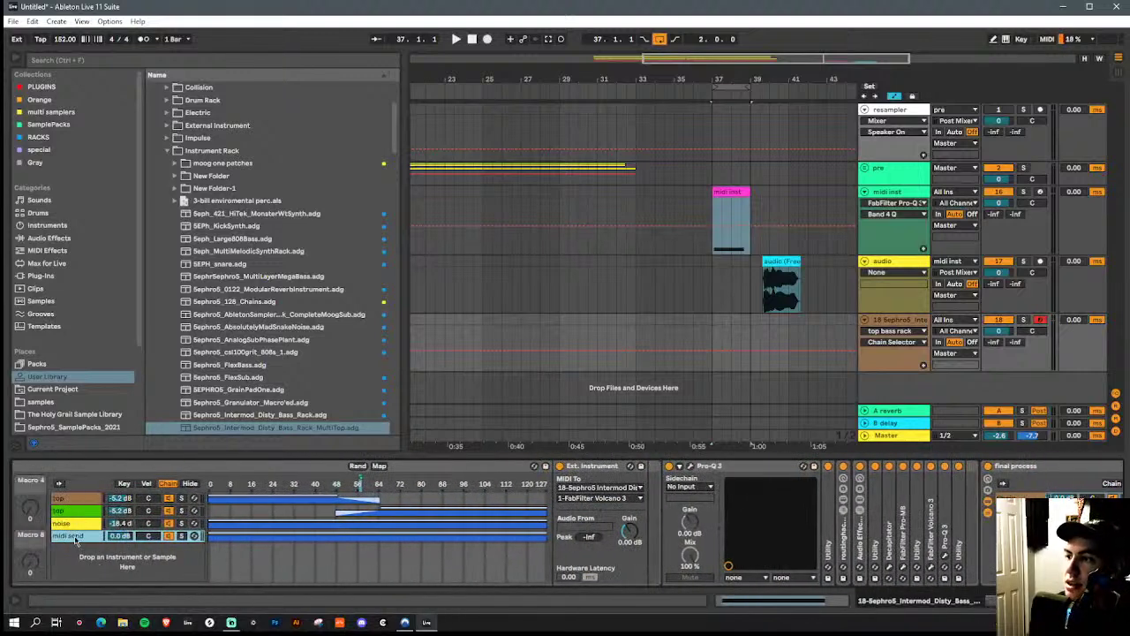
left_click(76, 537)
double_click(67, 539)
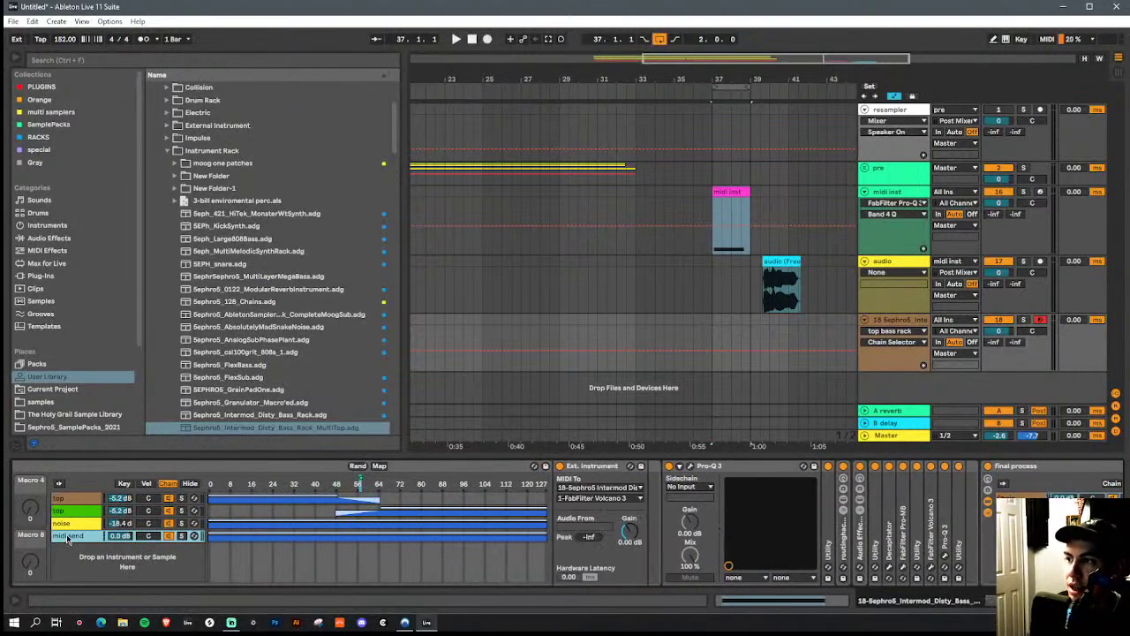
left_click(631, 499)
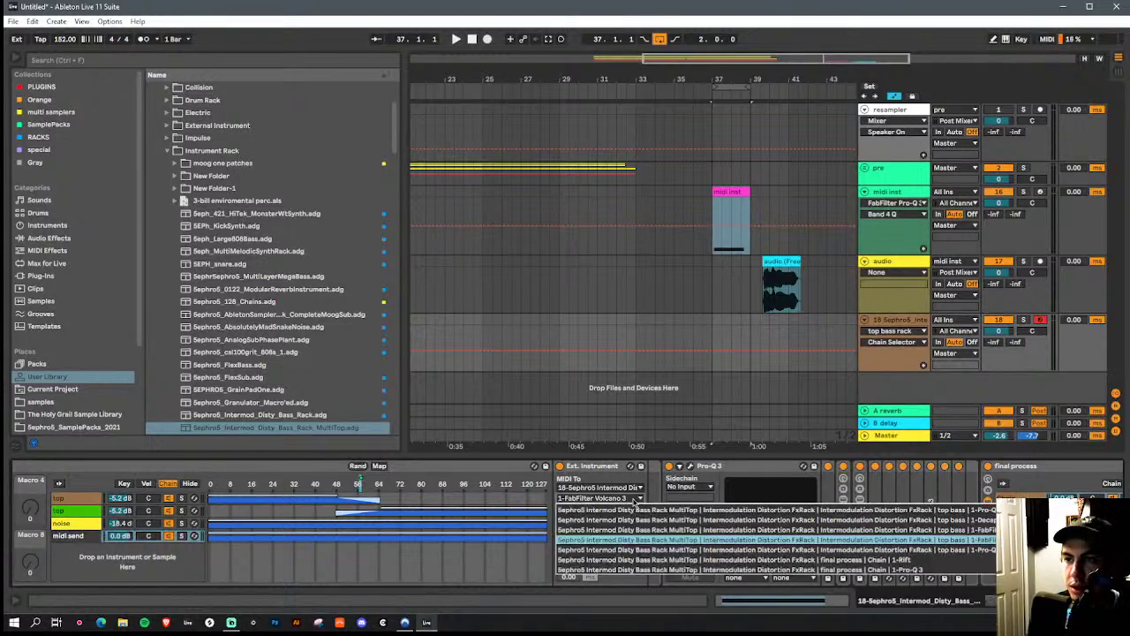
left_click(636, 499)
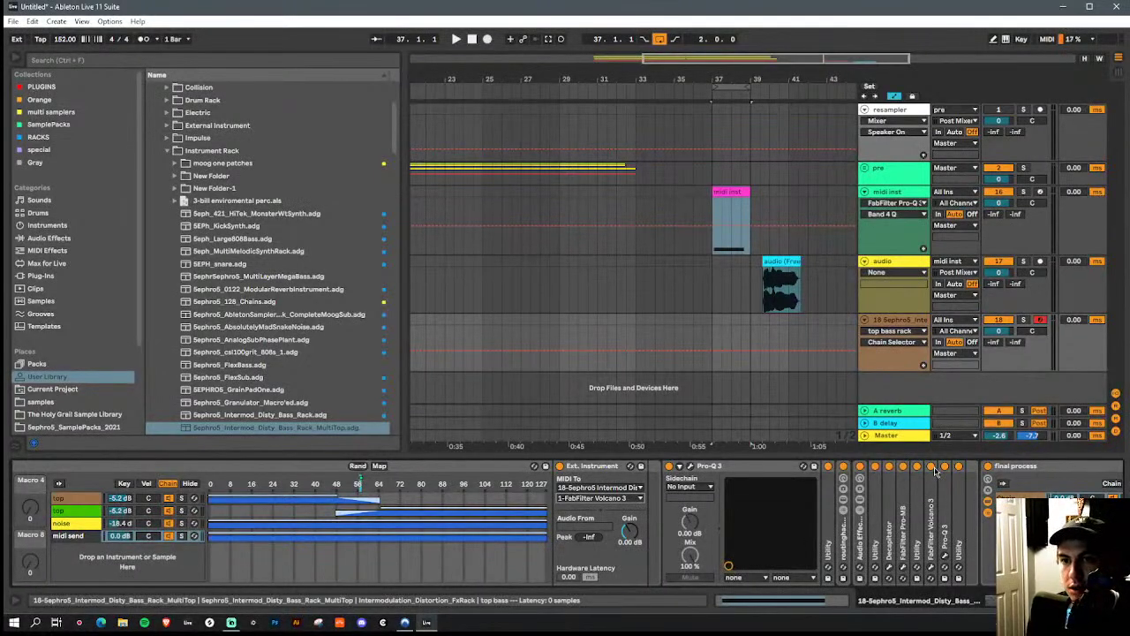
In FabFilter Volcano 3, sweep high-pass filter 1 and settle it at about 640 Hz with a peak of 0.300
left_click(931, 567)
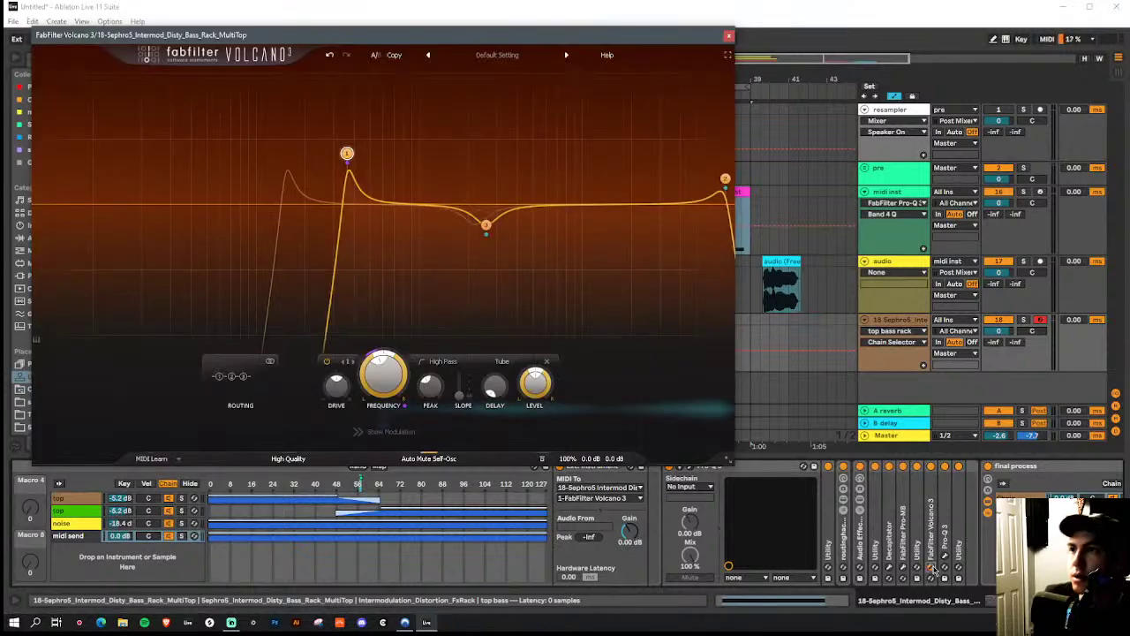
mouse_move(331, 195)
left_click_drag(347, 152, 452, 28)
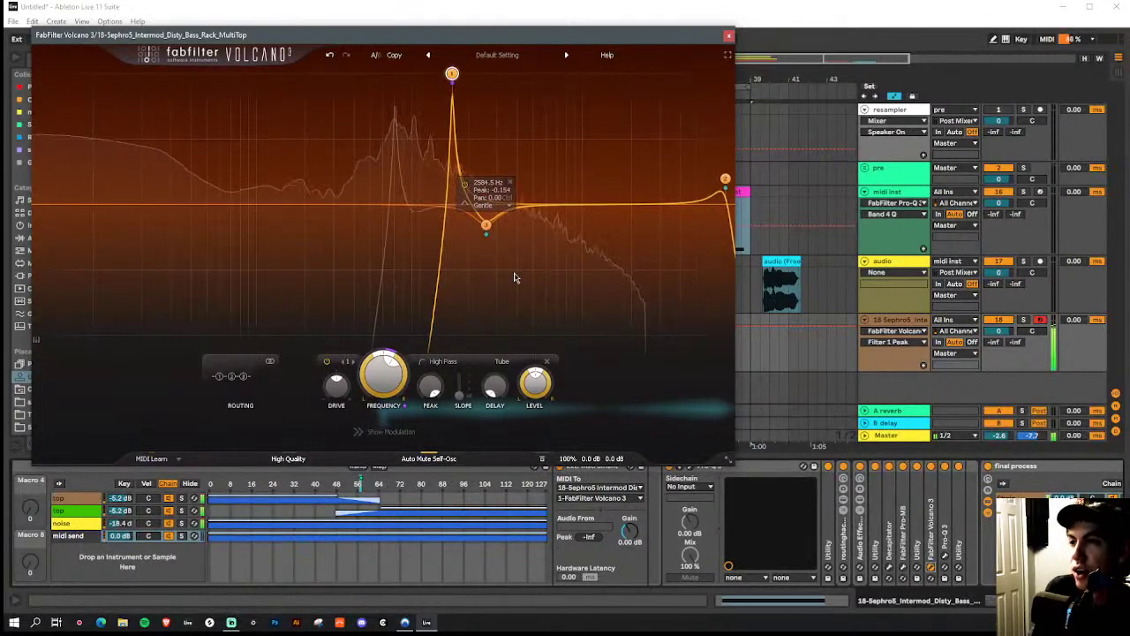
left_click_drag(452, 74, 402, 77)
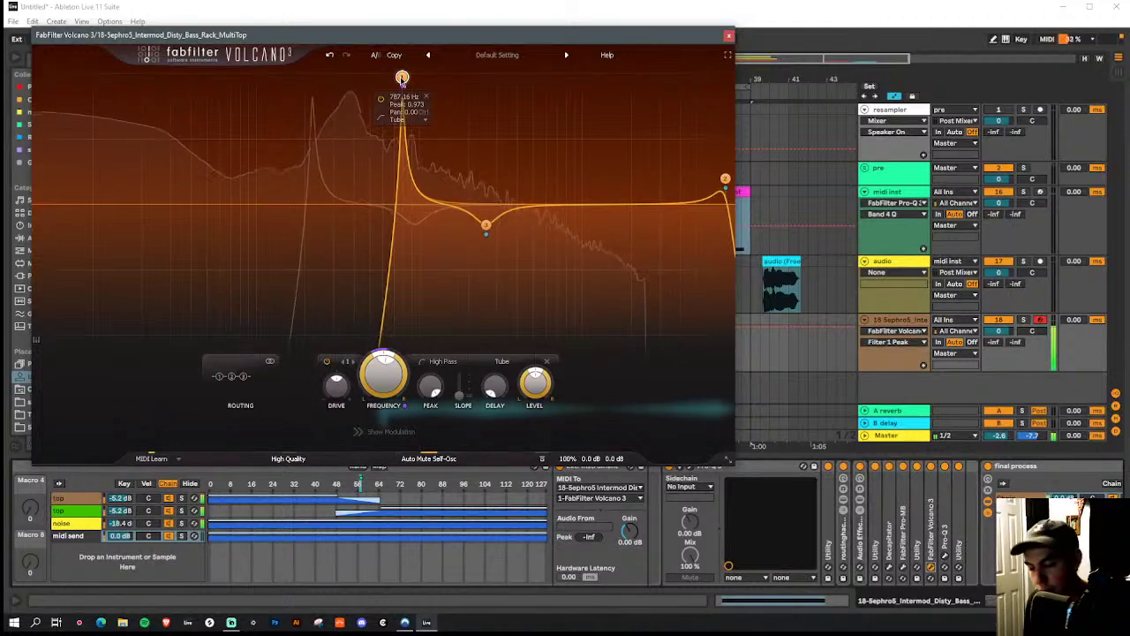
left_click_drag(402, 78, 387, 154)
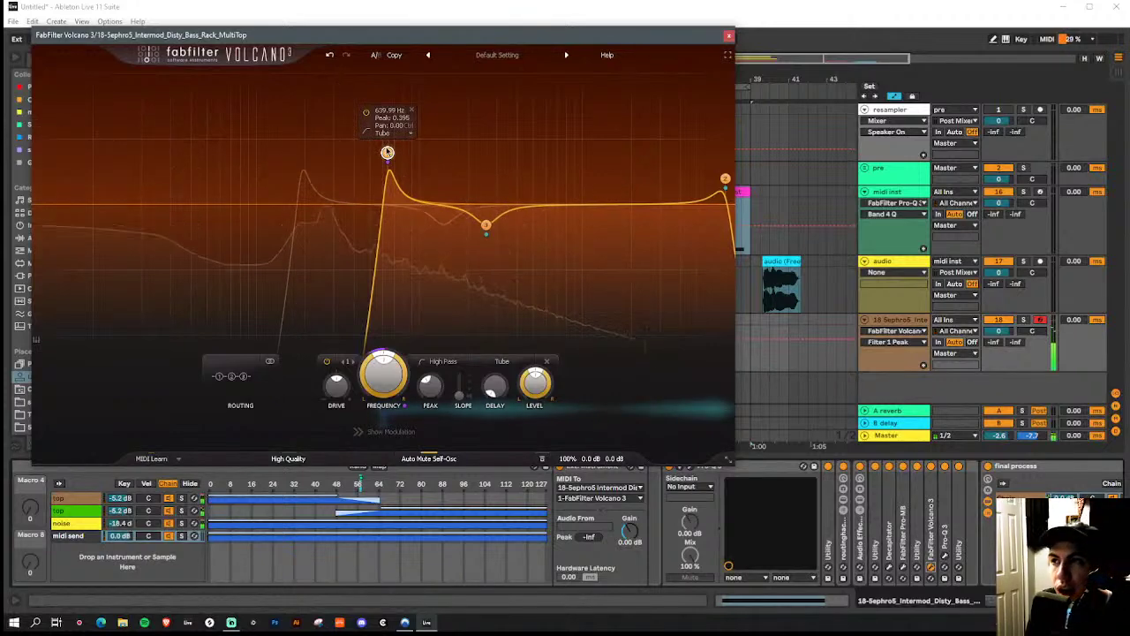
left_click_drag(387, 152, 387, 165)
left_click(730, 36)
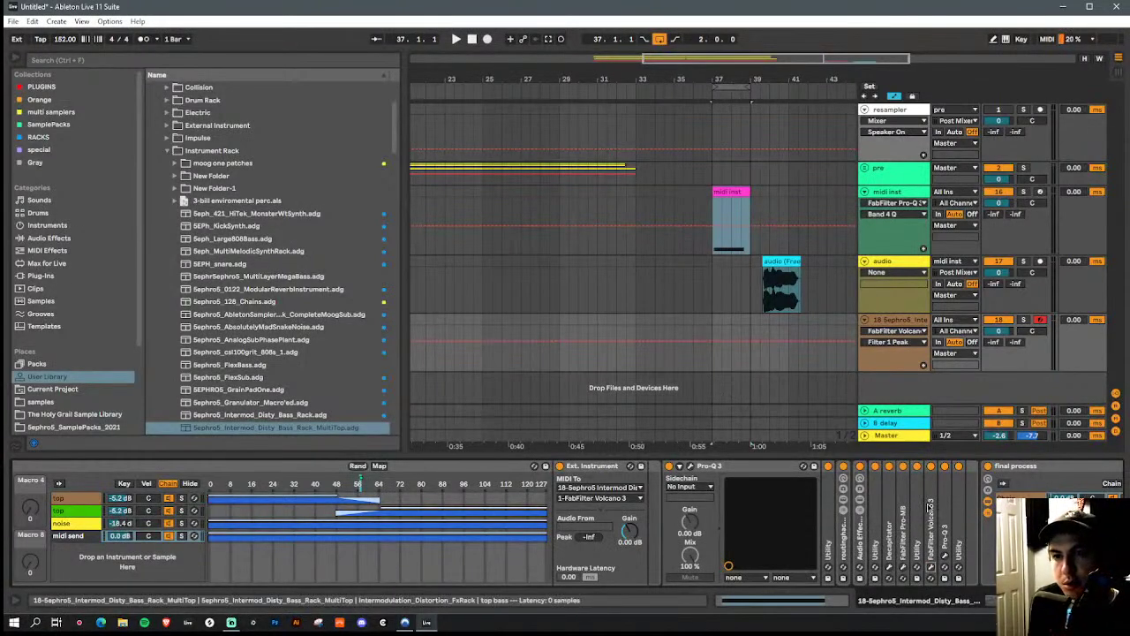
left_click(931, 570)
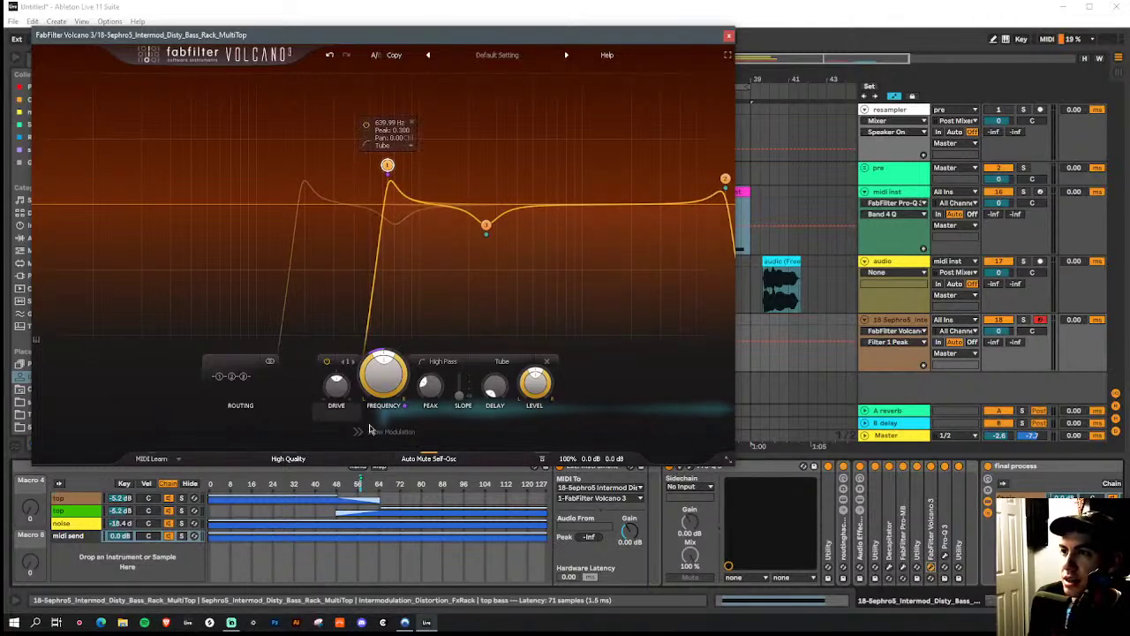
Show the modulation sources of filter 1 and examine the KB Track source's available response curves
left_click(386, 431)
left_click(383, 403)
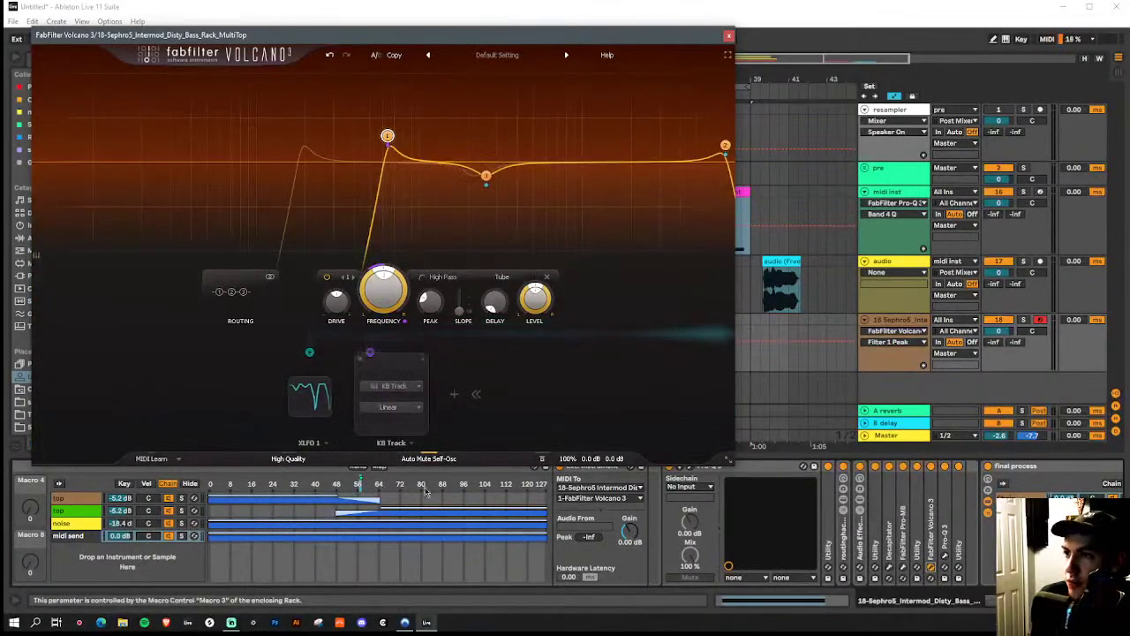
left_click(407, 408)
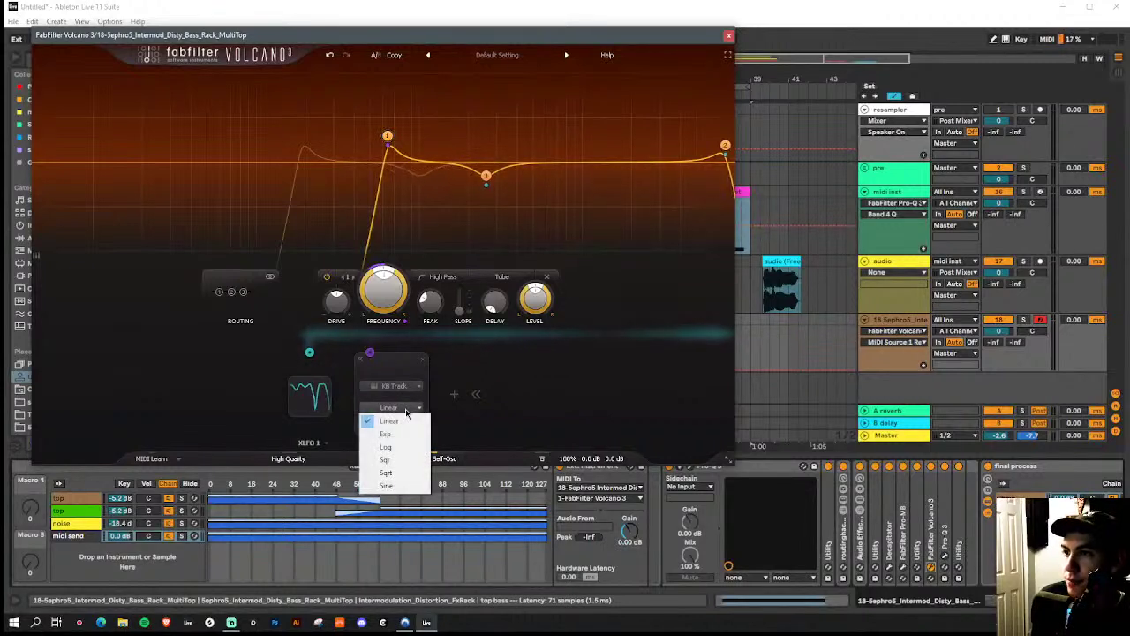
left_click(411, 375)
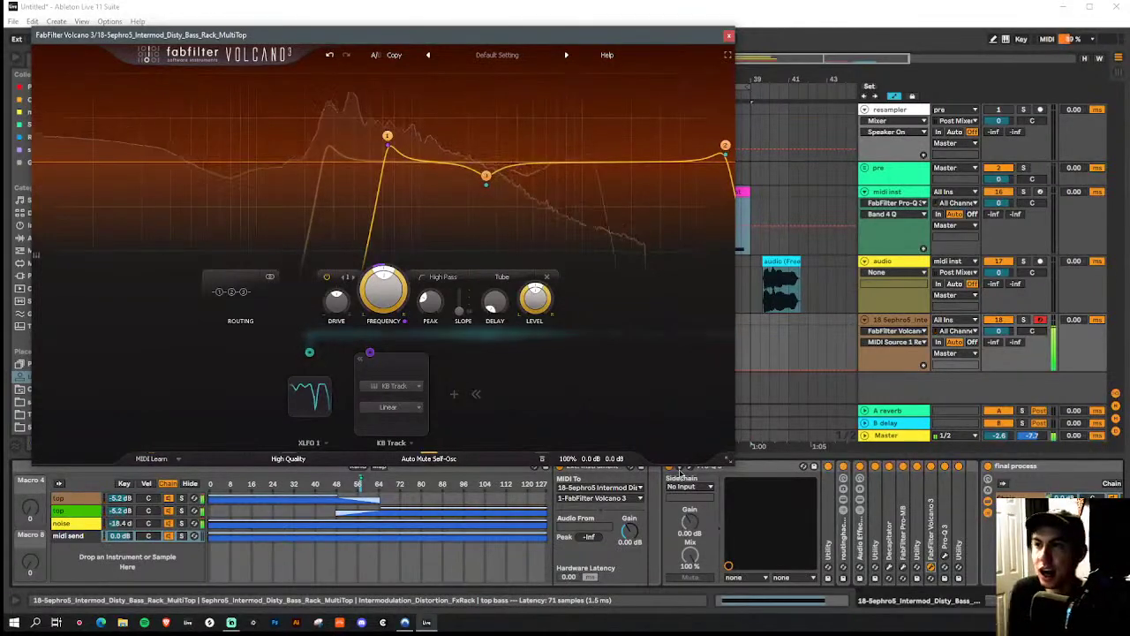
Sweep Volcano 3's low-pass filter 2 down to about 431 Hz with a peak of 0.362, and close the plug-in
left_click_drag(725, 146, 550, 139)
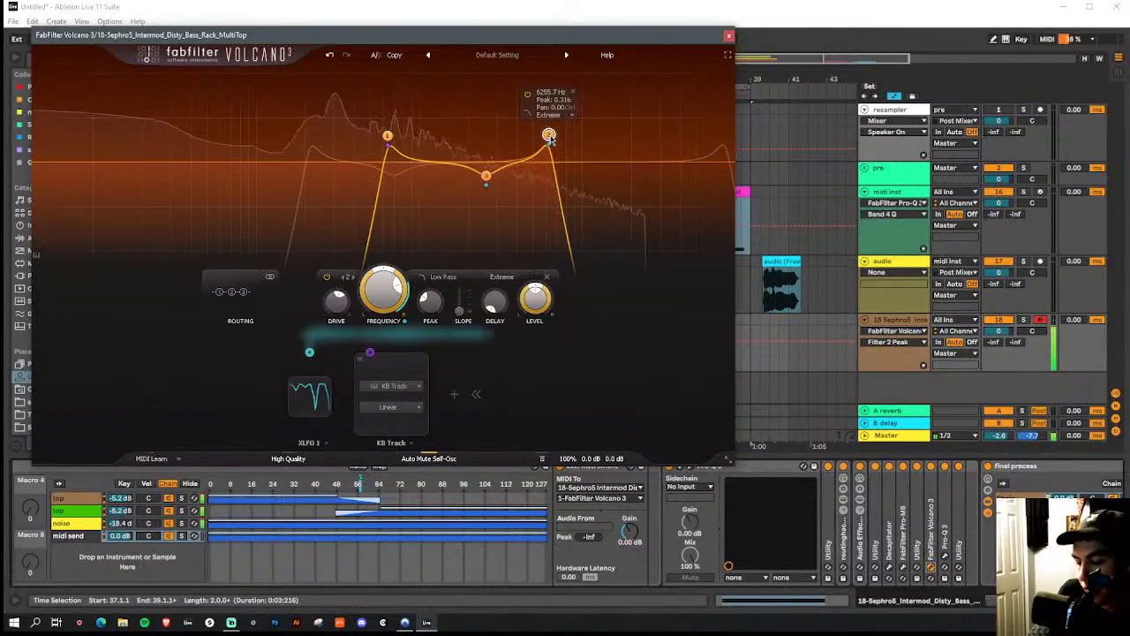
left_click_drag(548, 135, 359, 130)
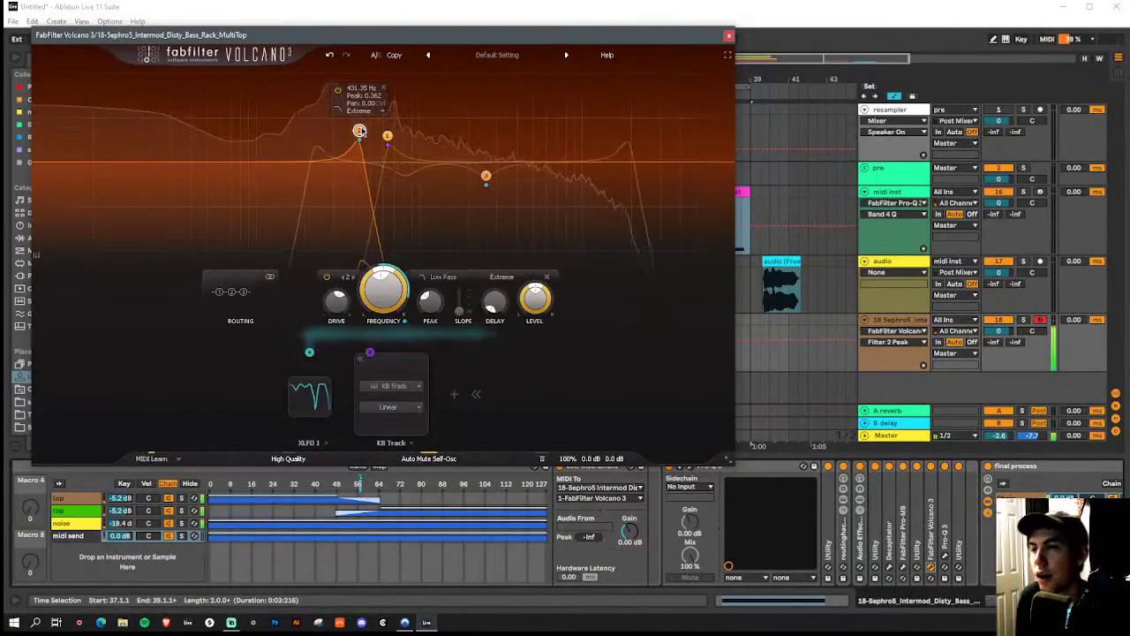
left_click(728, 36)
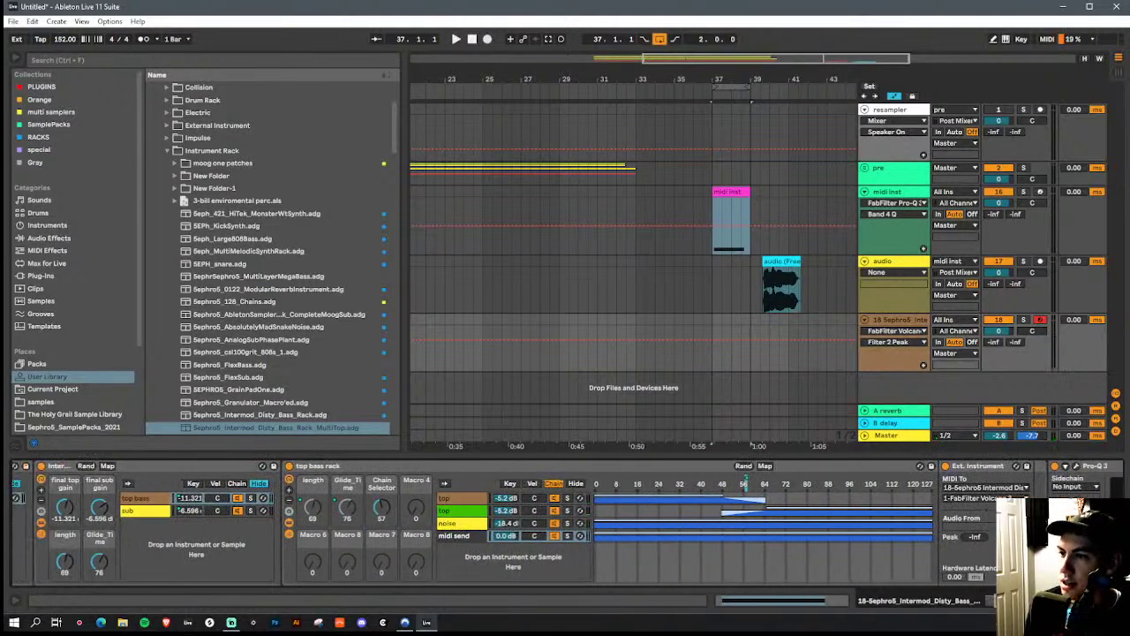
Examine the oscillators, envelope and routing of the PrimeSub patch in the sub chain's Phase Plant, and close the plug-in window
left_click(148, 517)
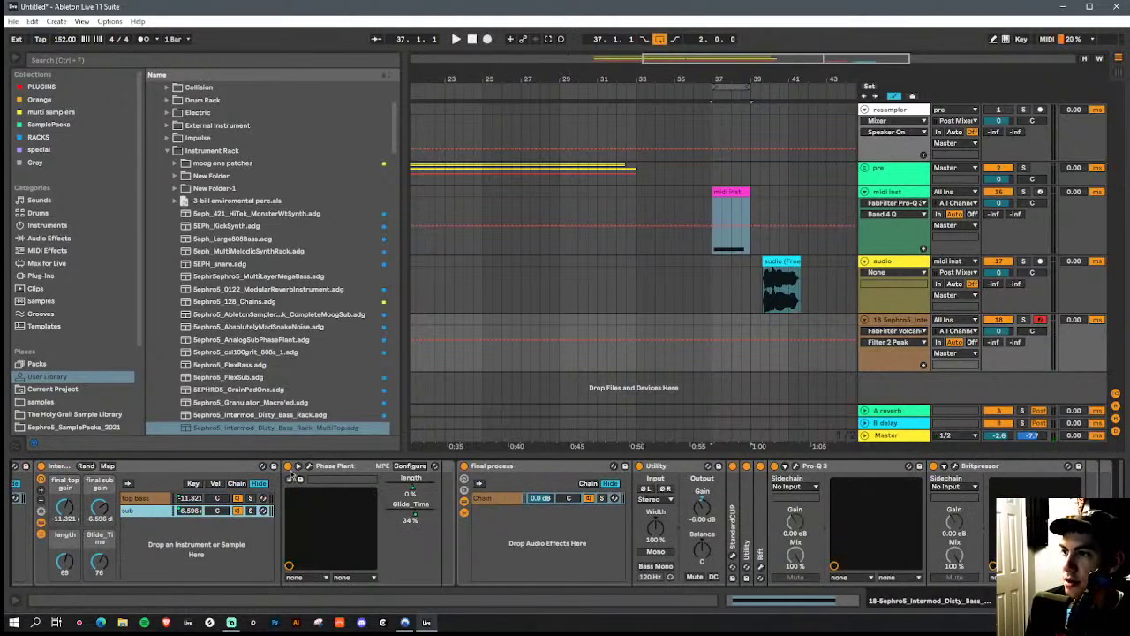
left_click(310, 468)
scroll(371, 364, "up", 1)
scroll(371, 364, "up", 2)
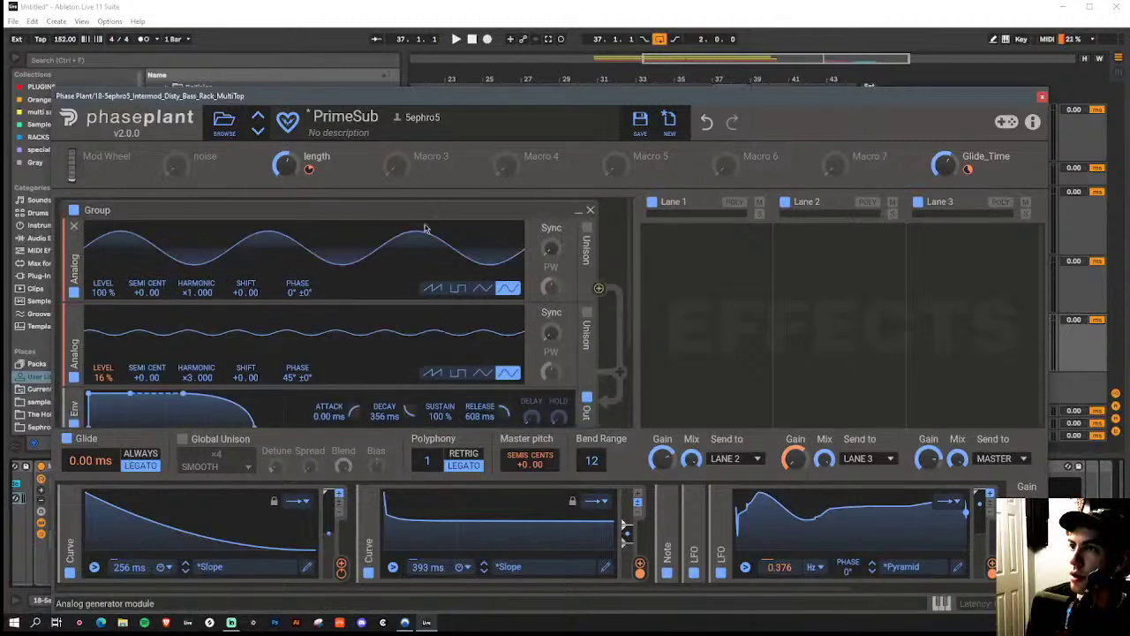
scroll(468, 261, "down", 3)
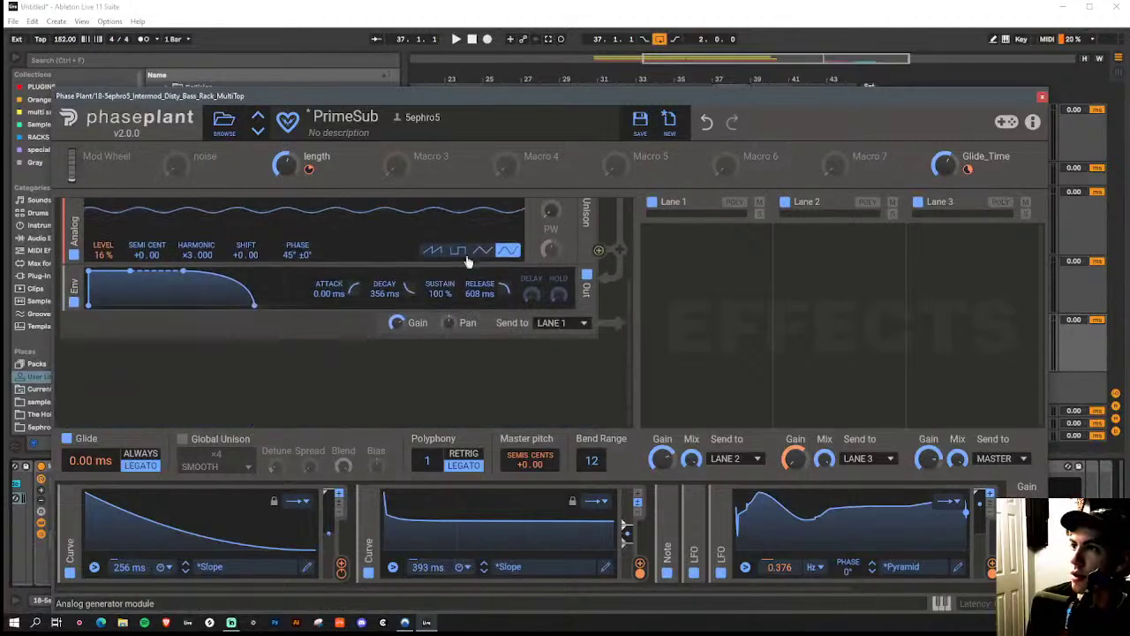
left_click(1042, 97)
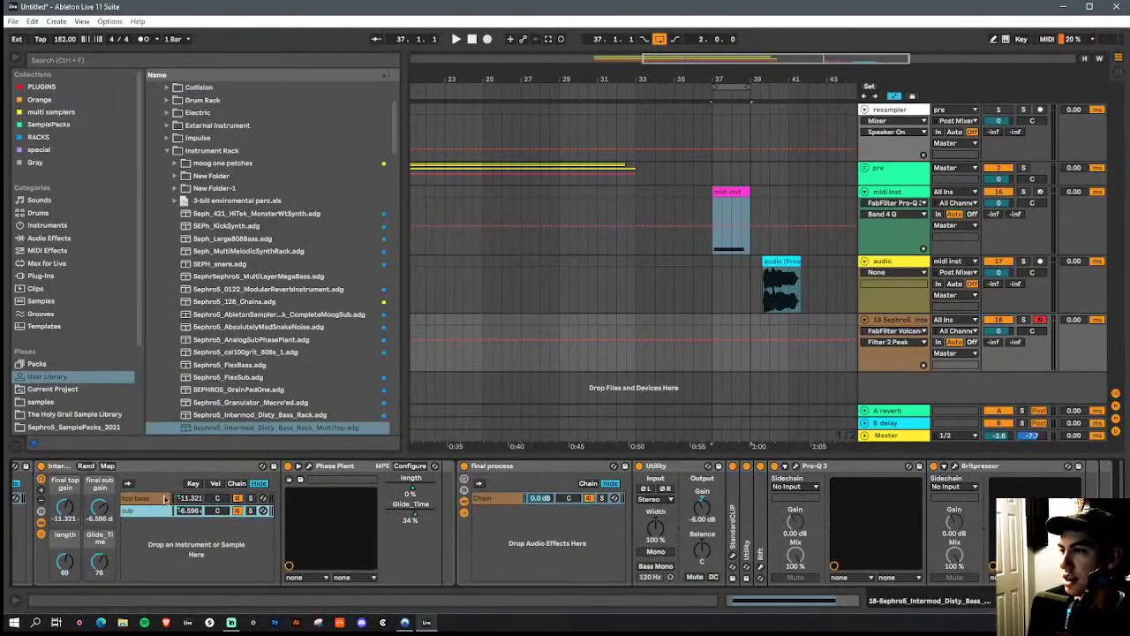
Return to the top bass chain and show the device chain from its first rack
left_click(137, 499)
left_click_drag(1011, 600, 4, 590)
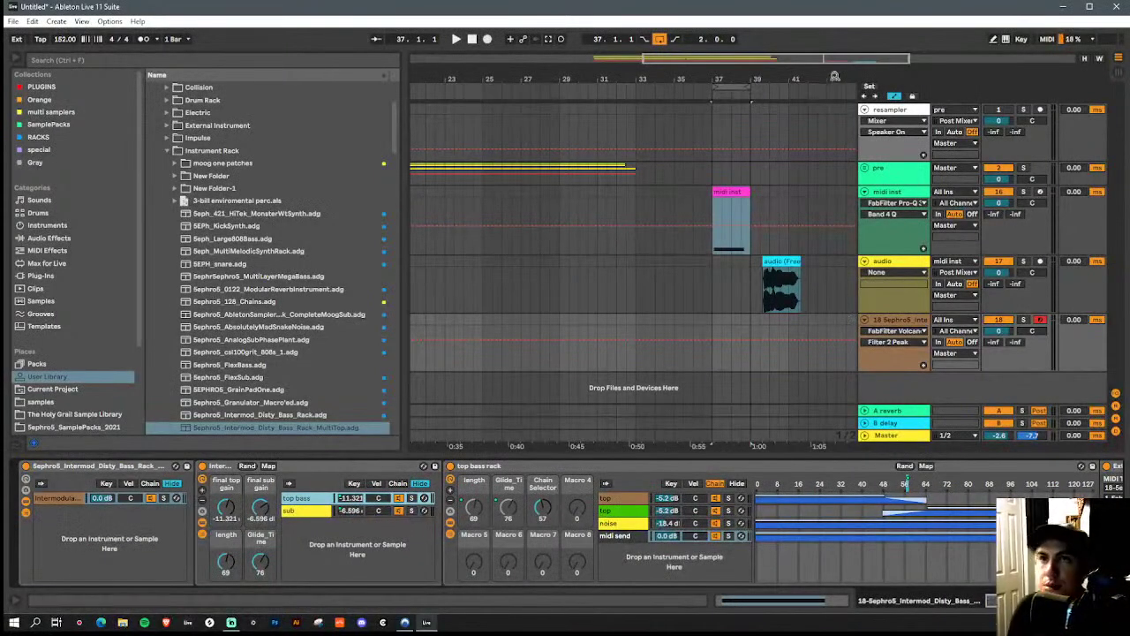
scroll(845, 315, "up", 5)
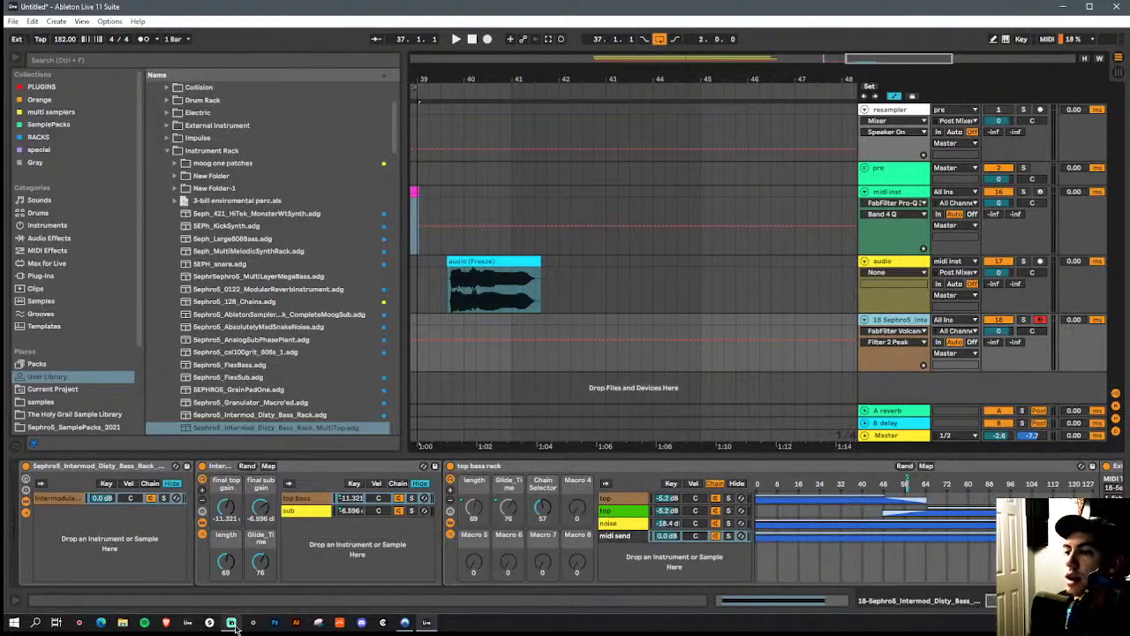
Switch to Streamlabs Desktop, check the stream chat, and change the live scene to hardware view
mouse_move(236, 628)
left_click(235, 588)
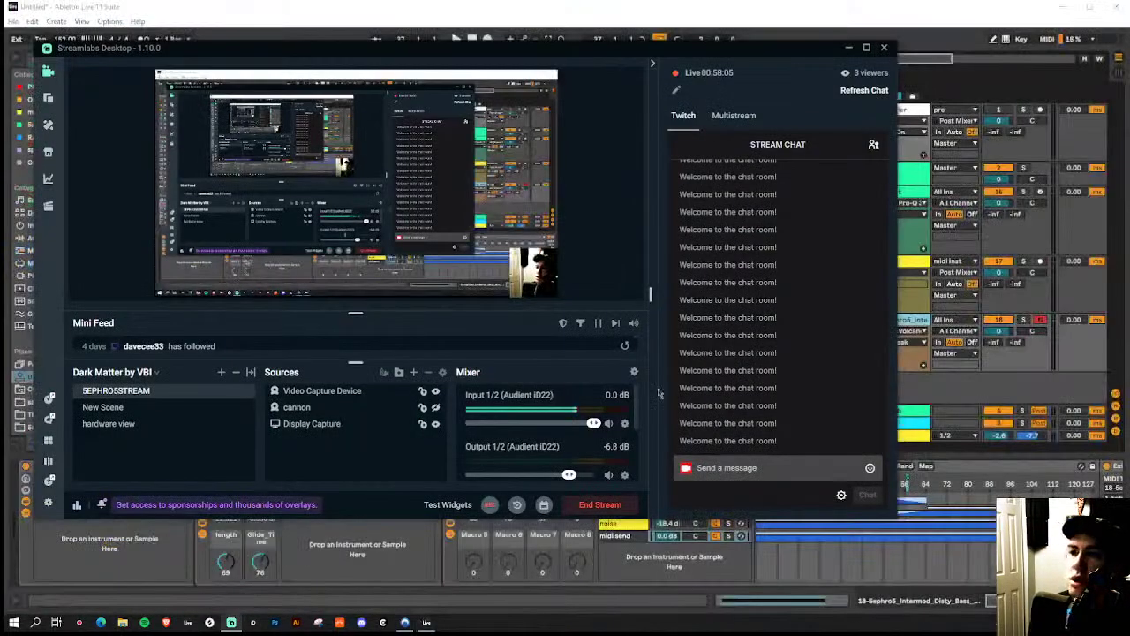
scroll(795, 305, "up", 2)
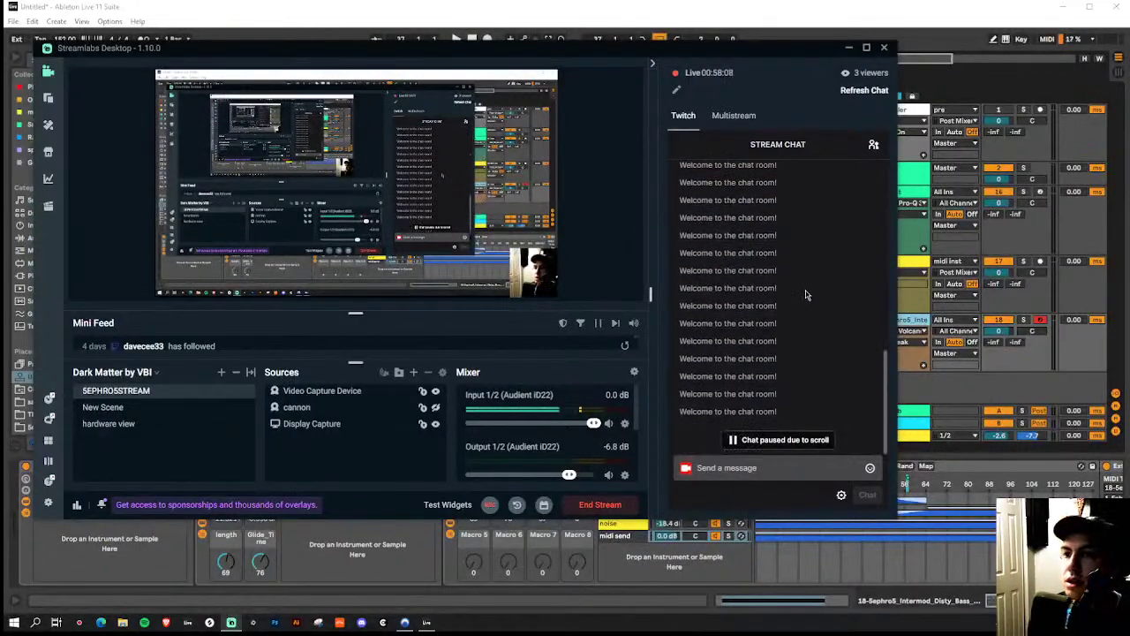
scroll(750, 344, "down", 2)
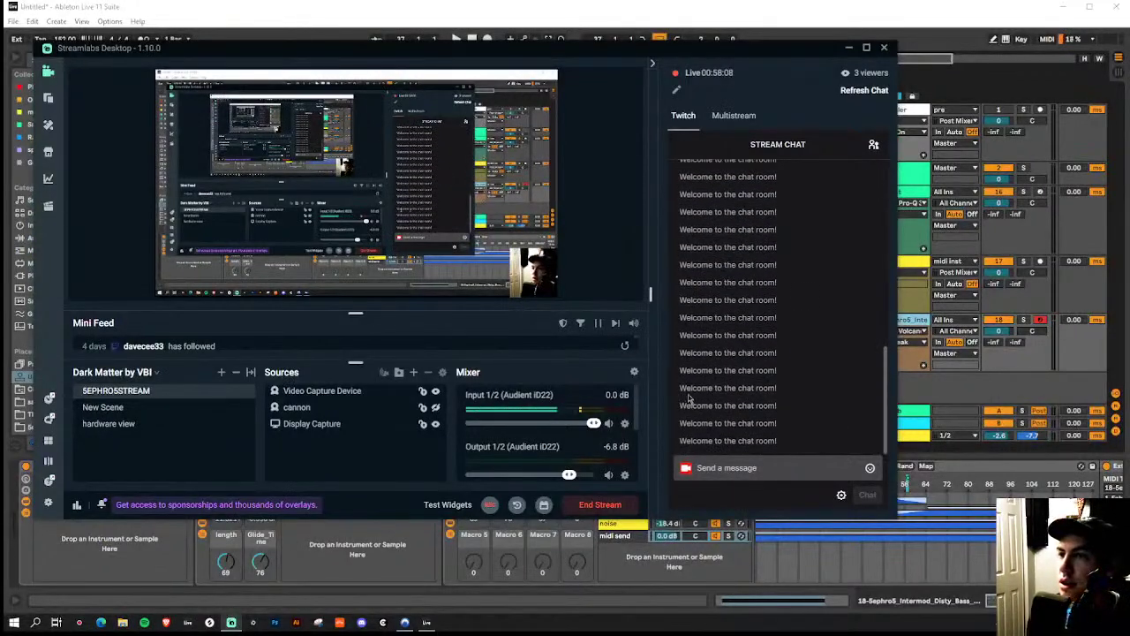
left_click(132, 424)
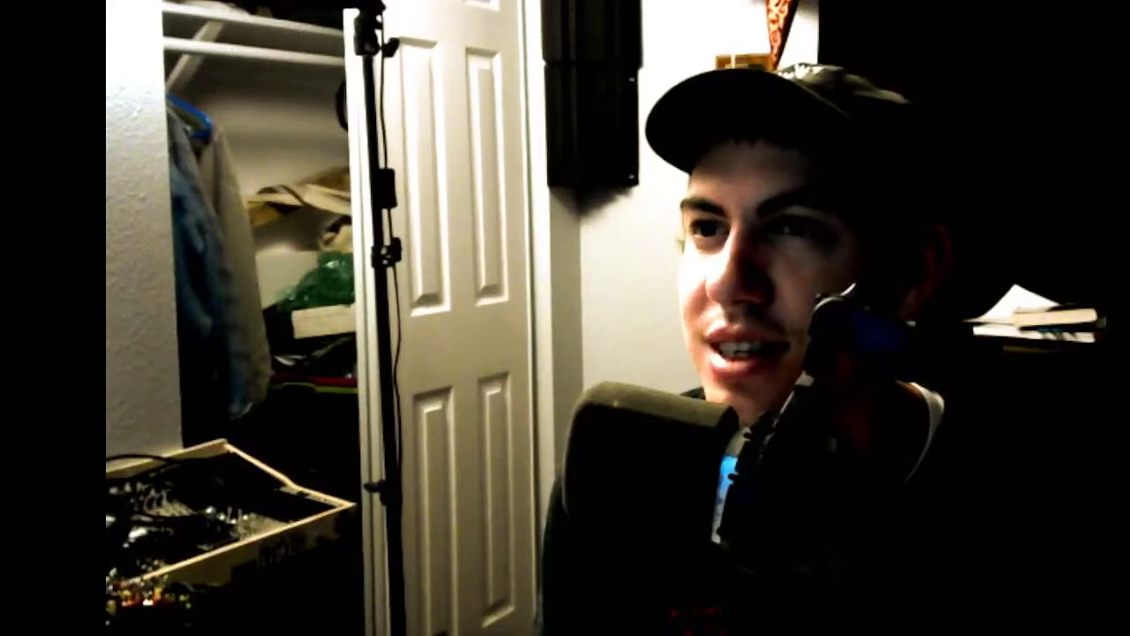
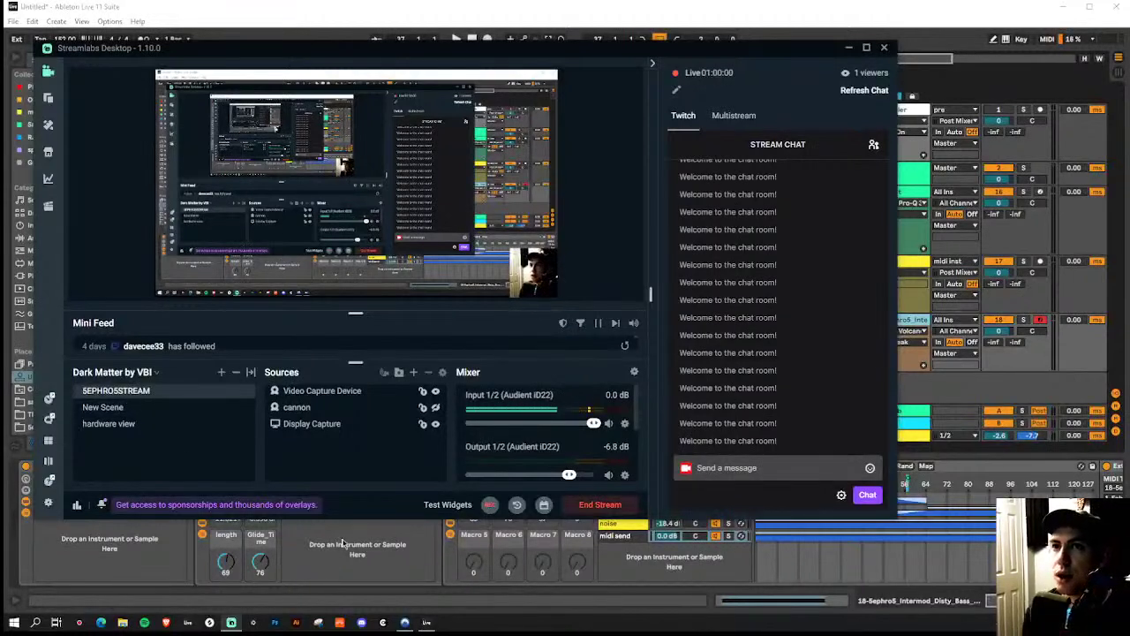
Switch back to Ableton Live and play the pre group's section from bar 17 to bar 33
left_click(343, 543)
left_click_drag(415, 58, 449, 177)
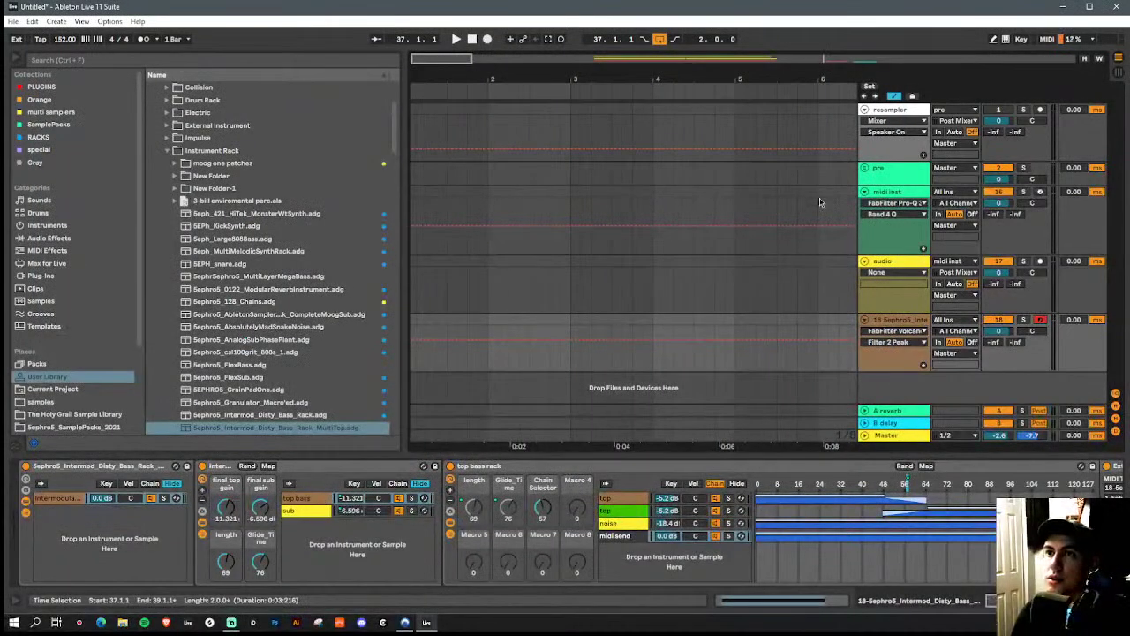
left_click_drag(720, 62, 693, 62)
left_click_drag(491, 174, 761, 176)
key("space")
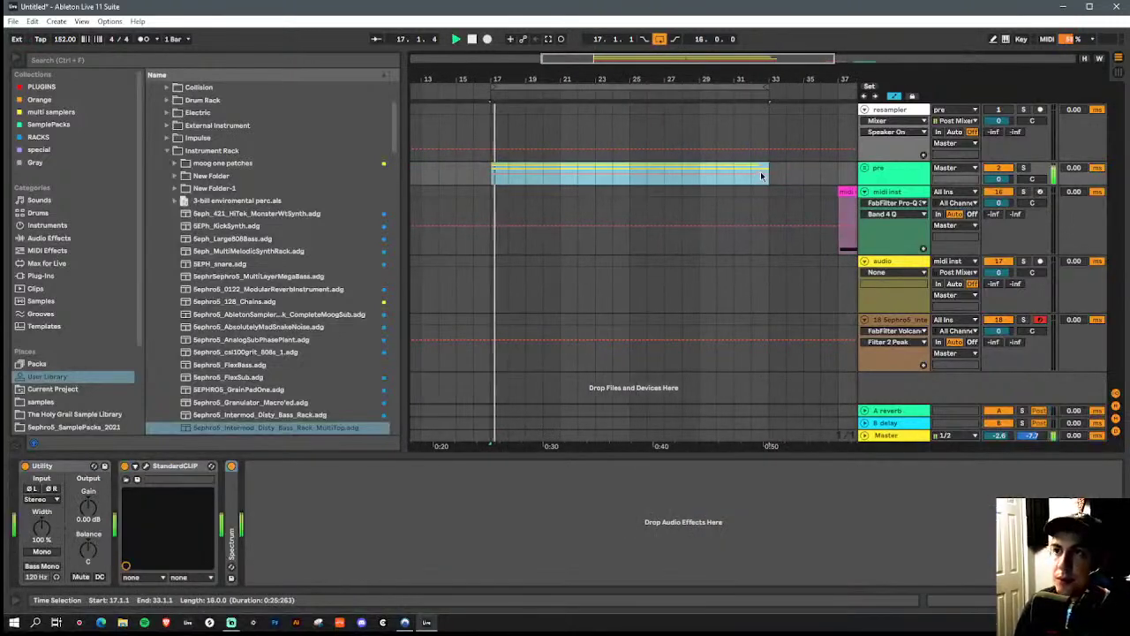
Unfold the pre group, look through its tracks, and briefly check the stream in Streamlabs Desktop
left_click(865, 168)
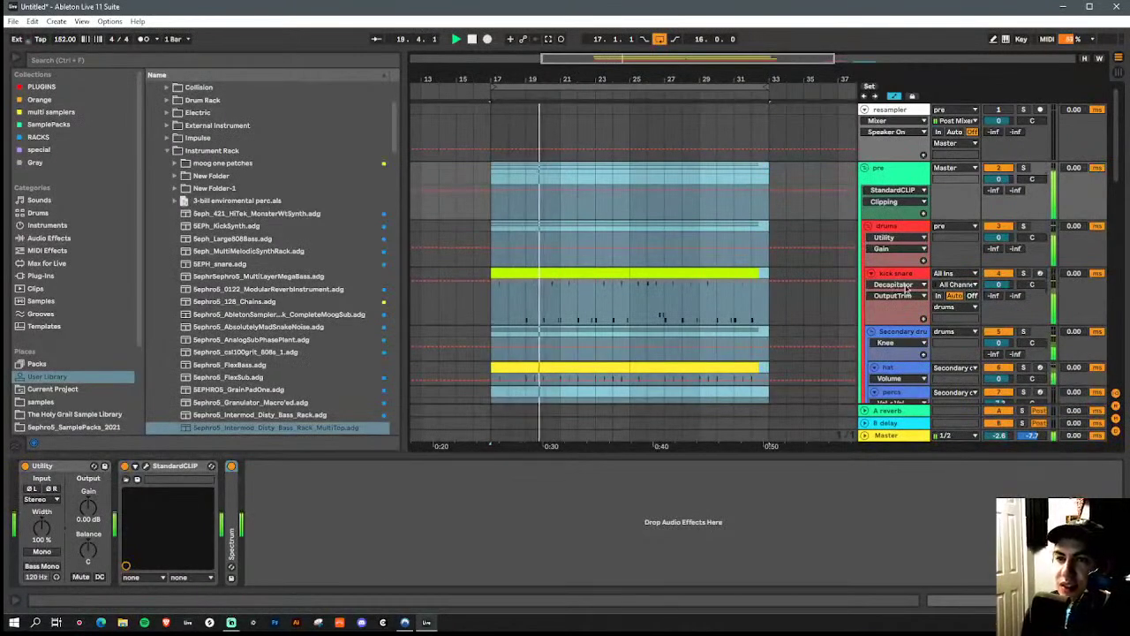
scroll(907, 292, "down", 3)
scroll(909, 344, "down", 3)
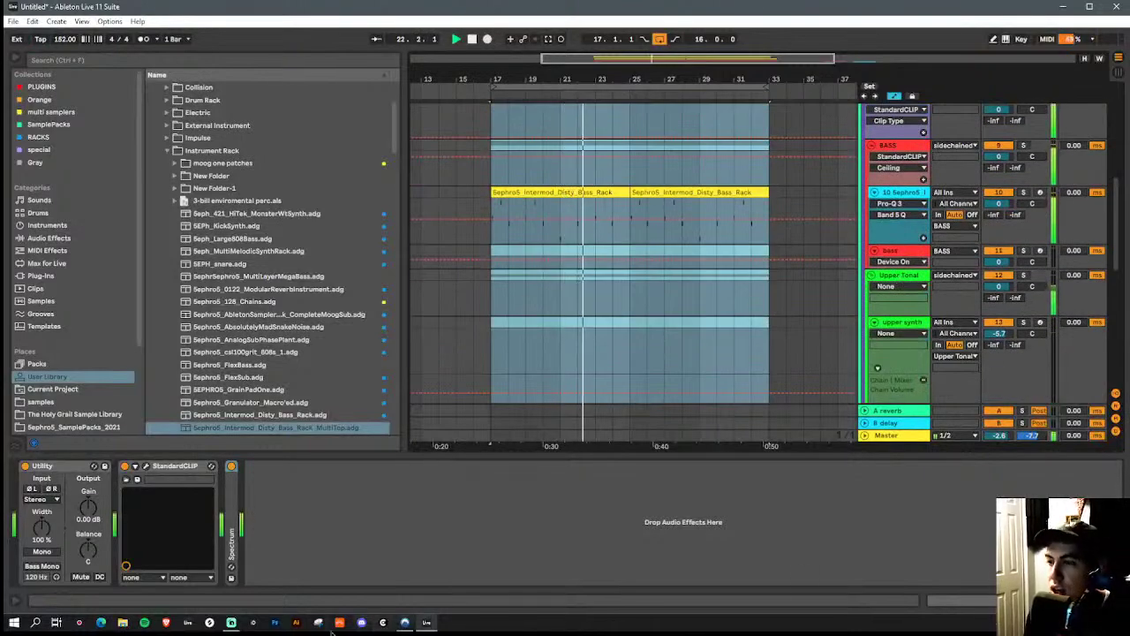
left_click(231, 622)
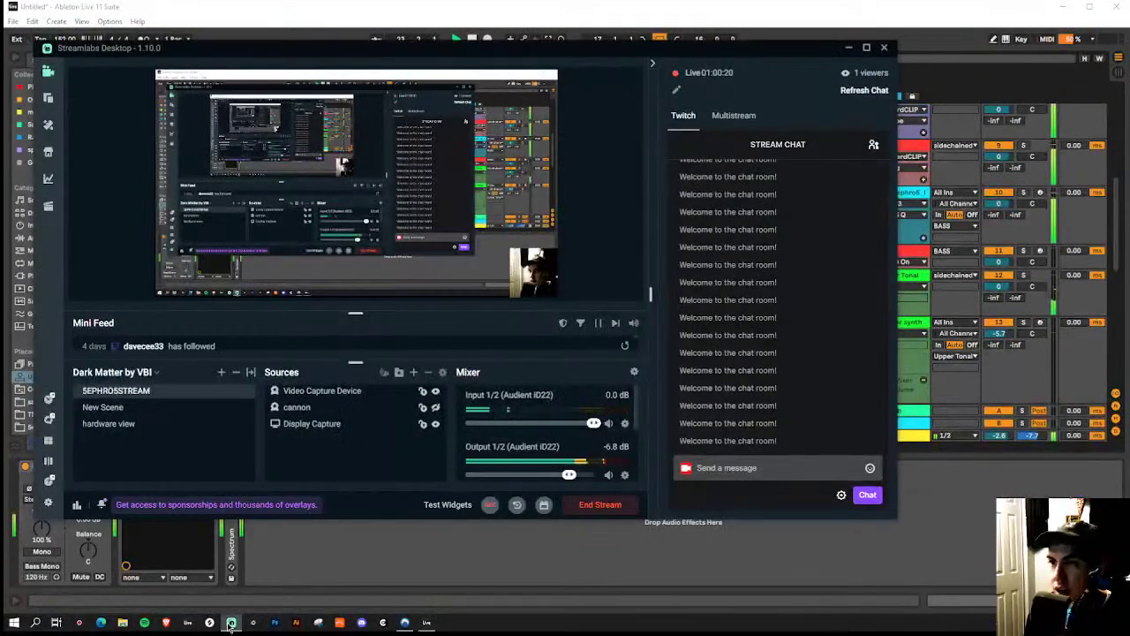
left_click(953, 556)
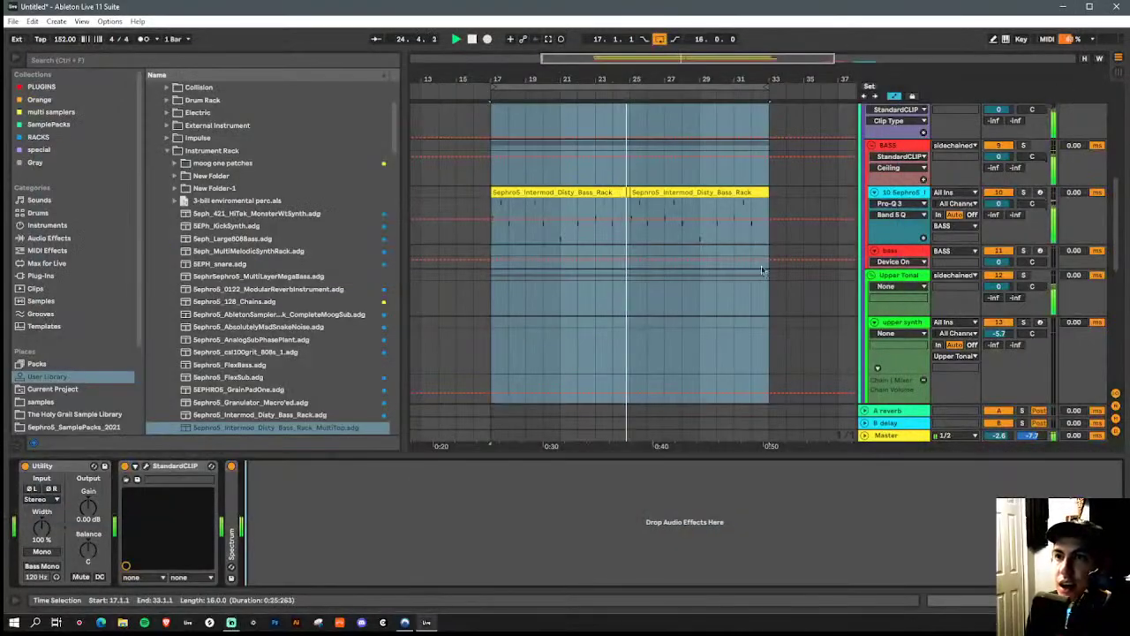
Select the Intermod Disty Bass Rack track in the BASS group and expand its rack to show the nested Intermodulation chain devices
scroll(764, 269, "down", 5)
scroll(765, 269, "up", 8)
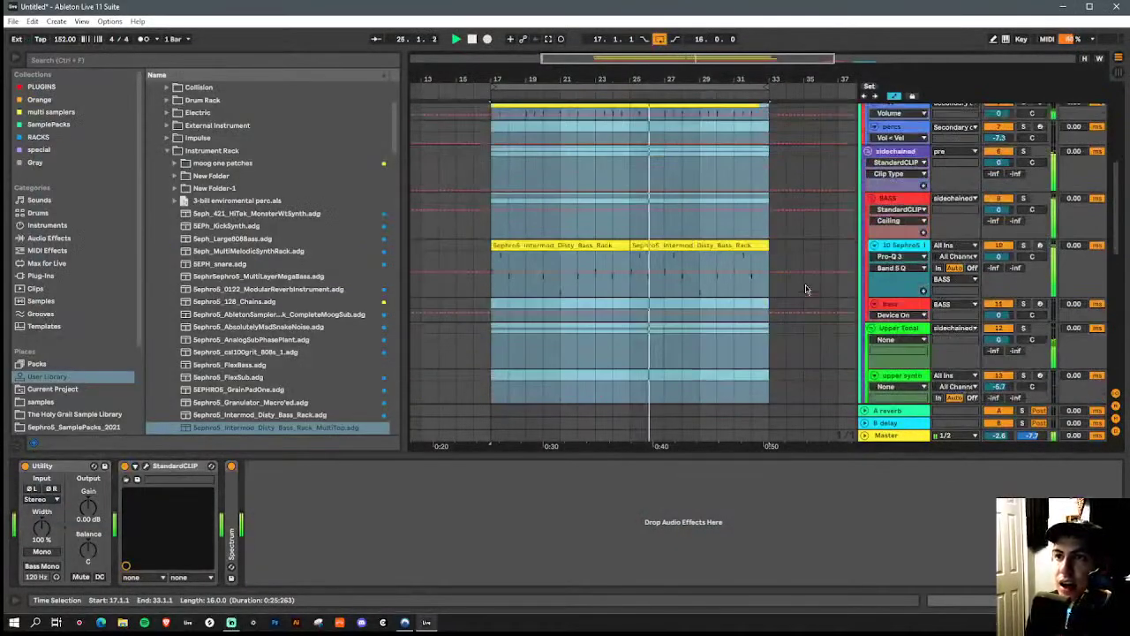
left_click(921, 250)
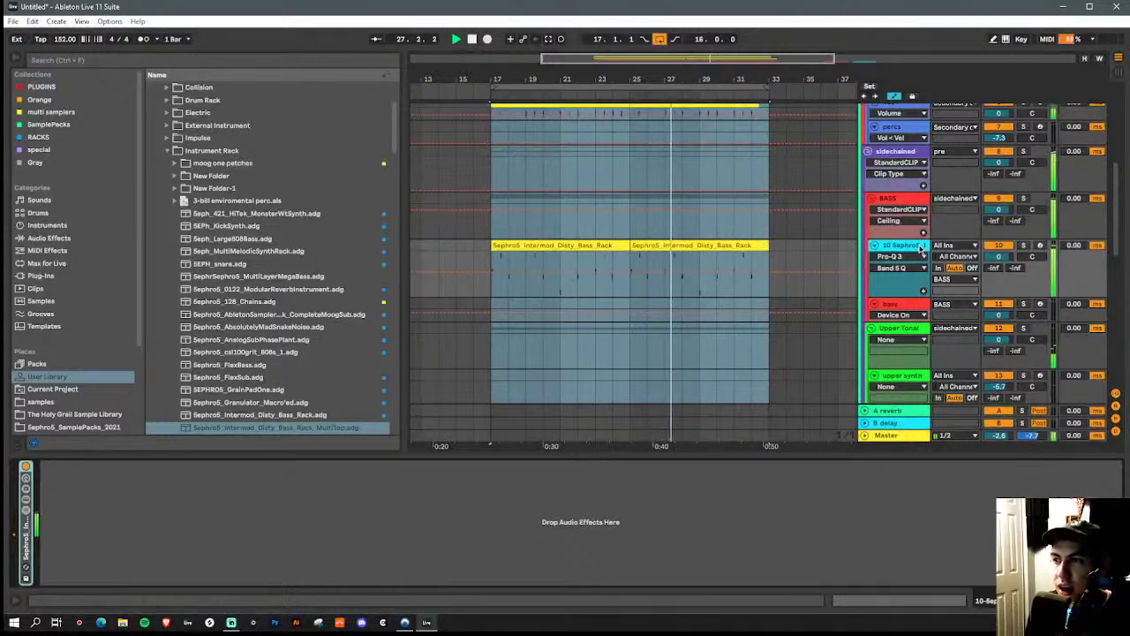
double_click(24, 519)
double_click(25, 519)
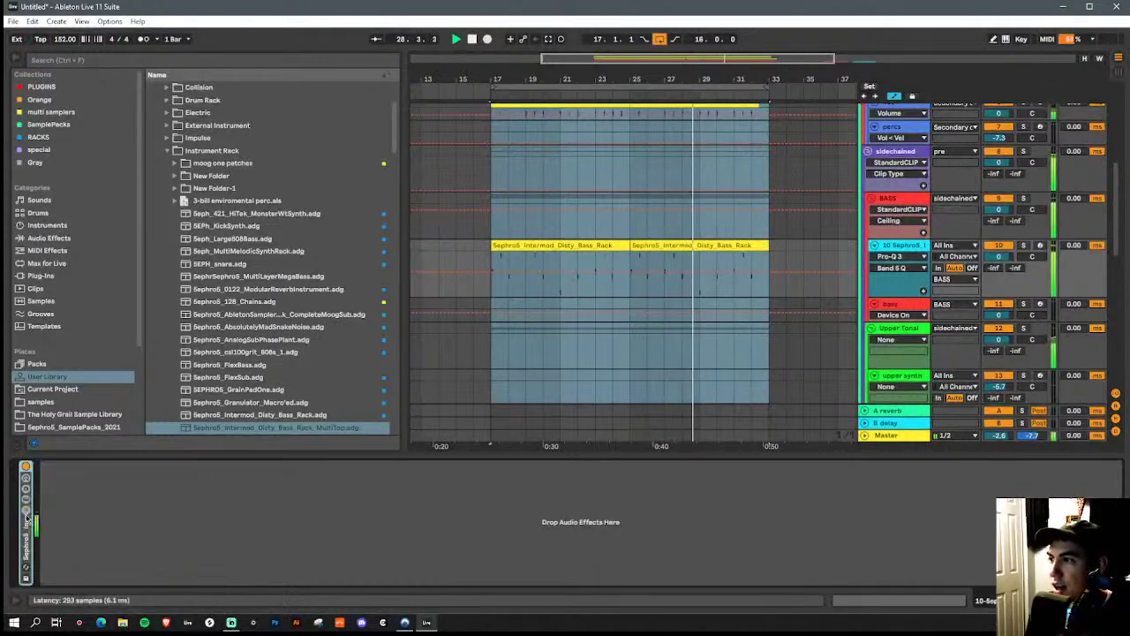
double_click(24, 519)
left_click(53, 499)
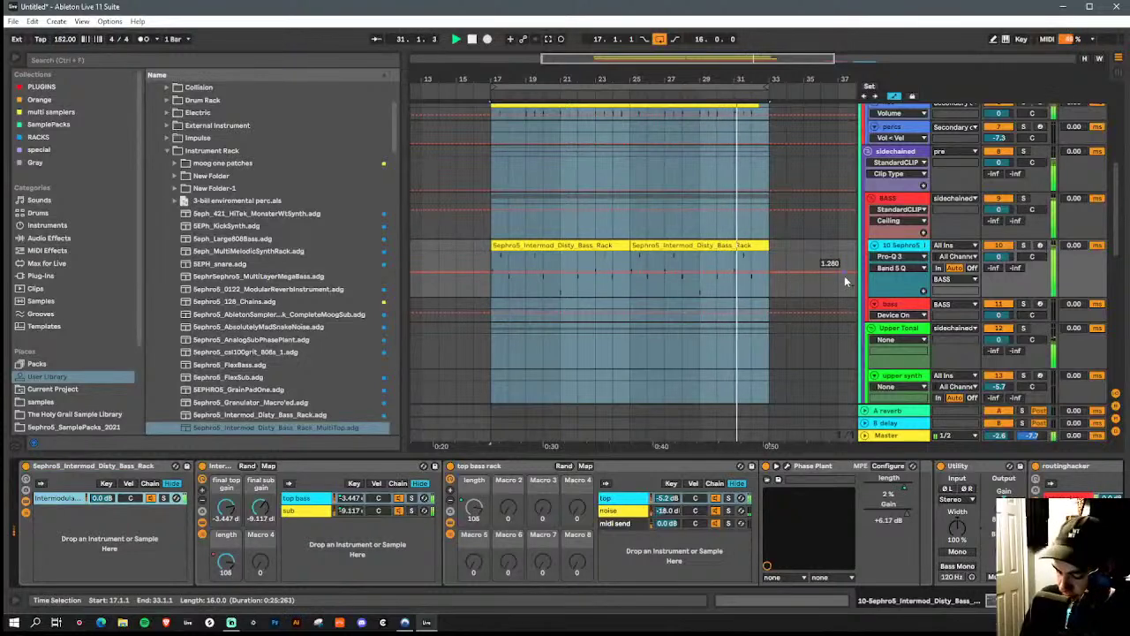
Stop playback and add a lane for each automated envelope on the Intermod Disty Bass Rack track
key("a")
right_click(883, 275)
key("Escape")
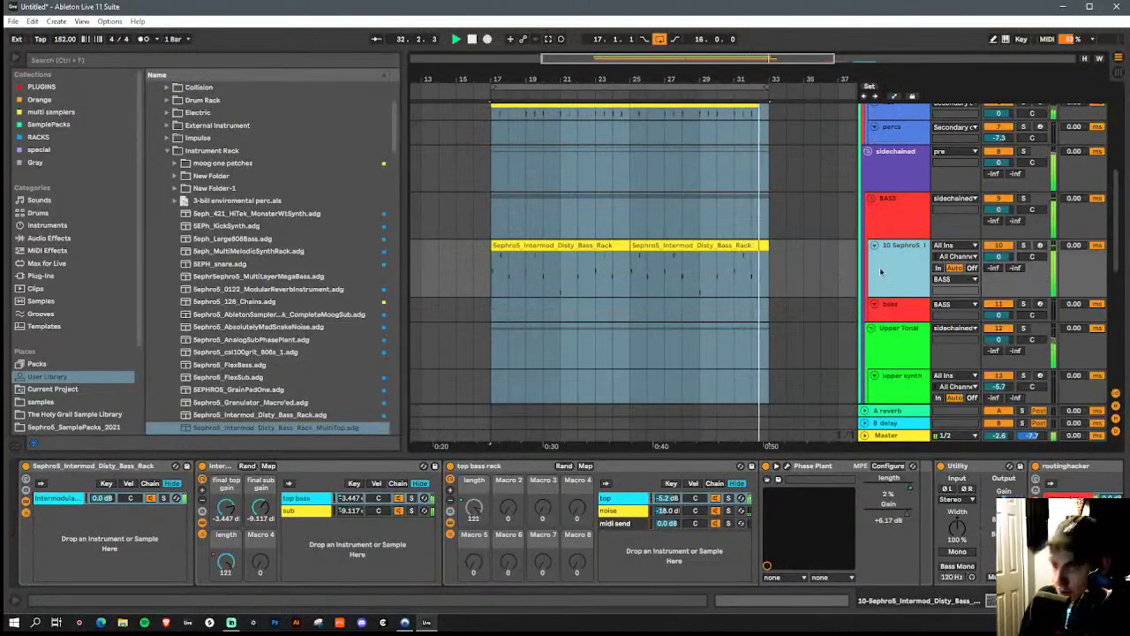
key("a")
key("space")
right_click(885, 289)
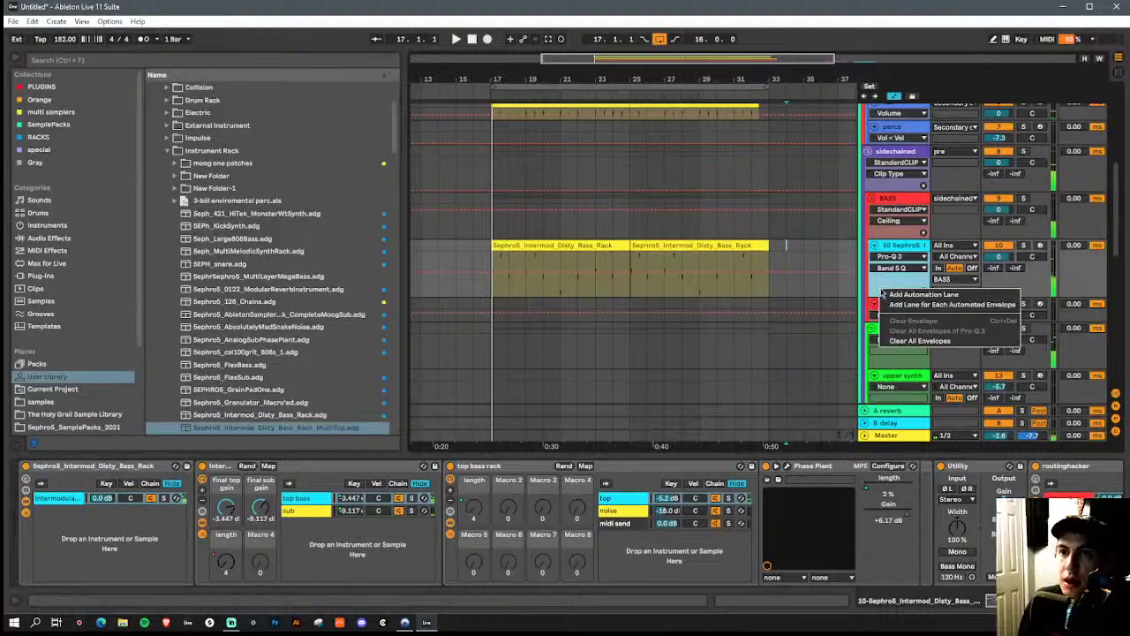
left_click(955, 306)
scroll(810, 303, "down", 1)
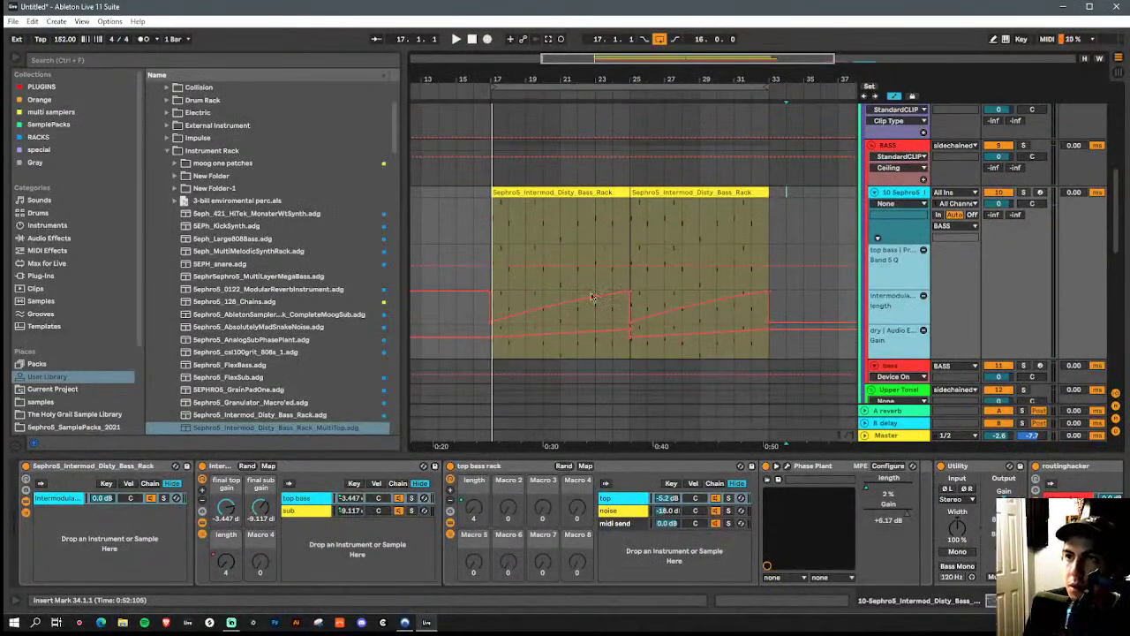
Examine the length and dry Gain automation over bars 17 to 25, and play the track's first bass clip
left_click(498, 292)
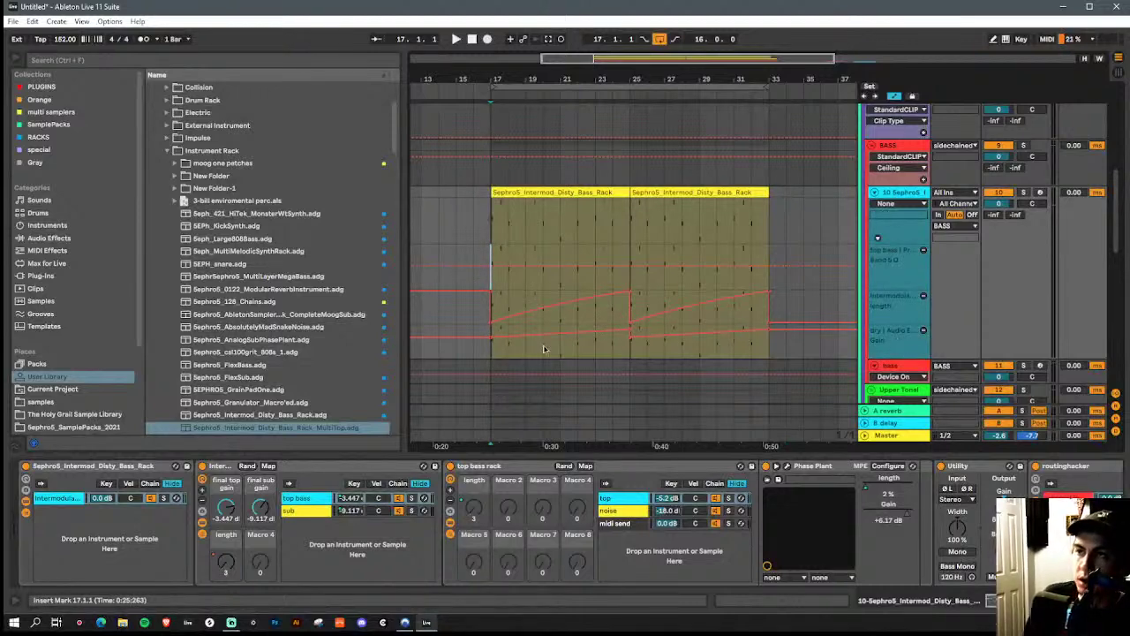
left_click_drag(489, 350, 633, 340)
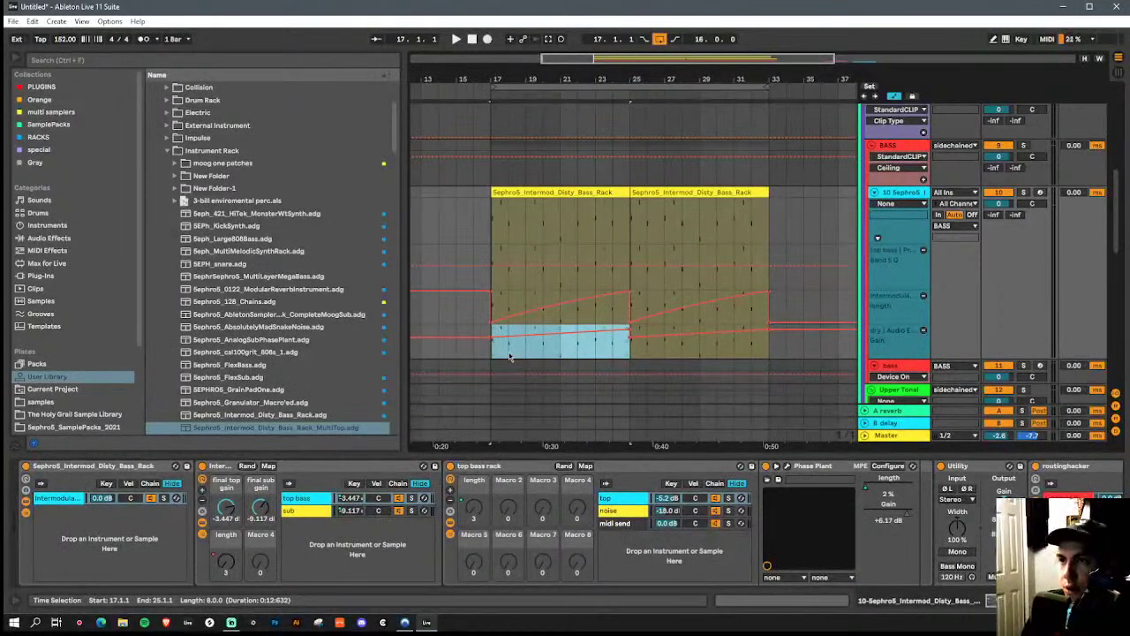
left_click(574, 193)
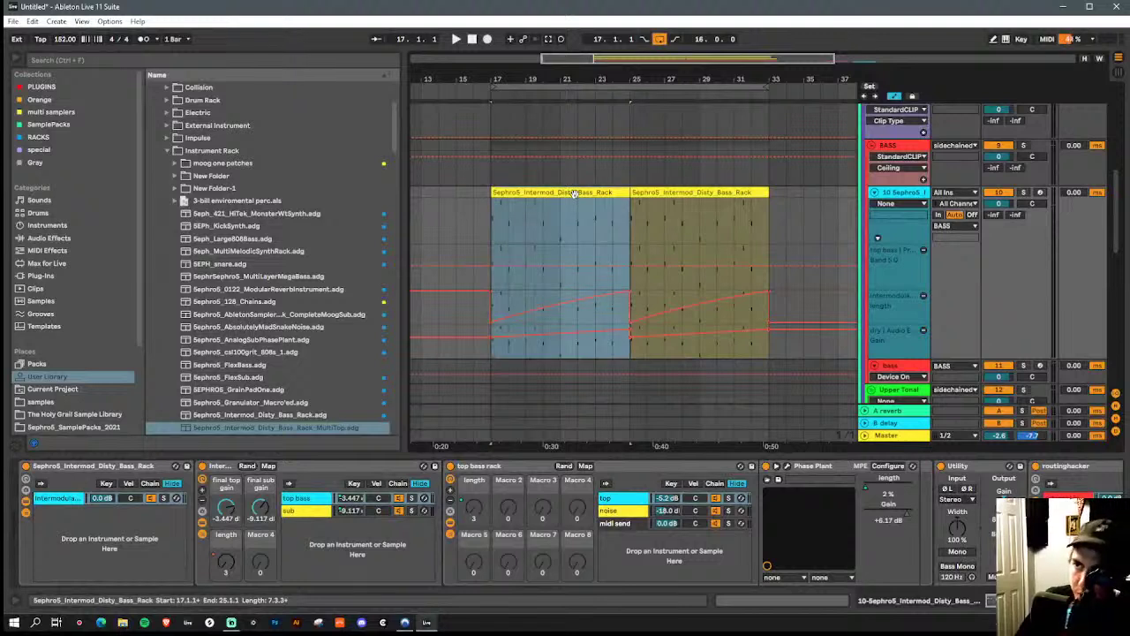
key("space")
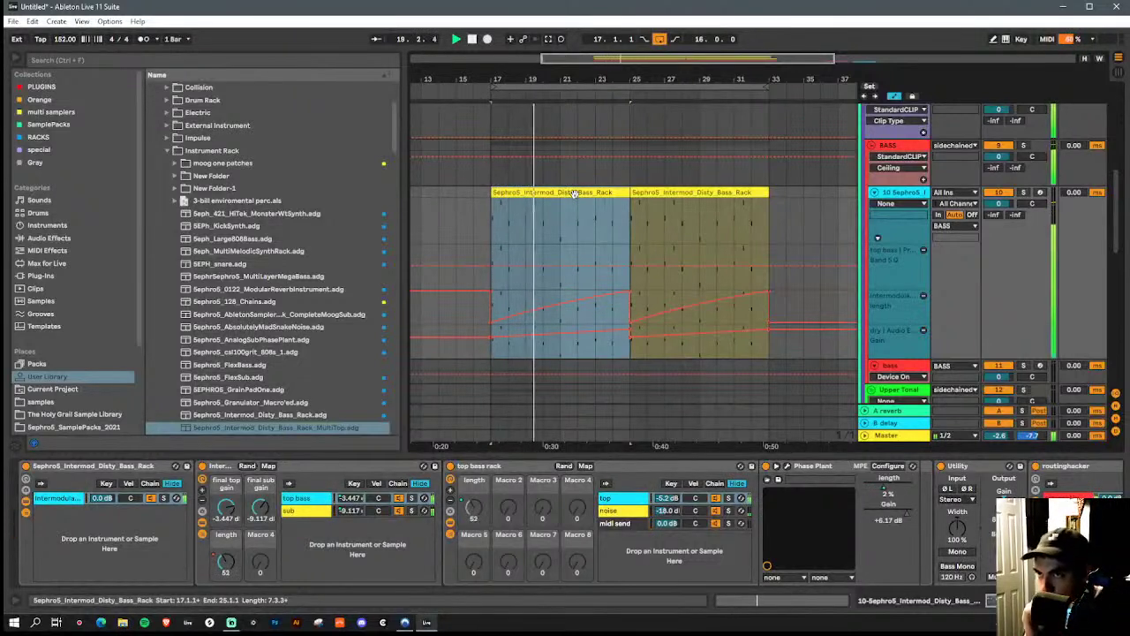
scroll(974, 241, "down", 5)
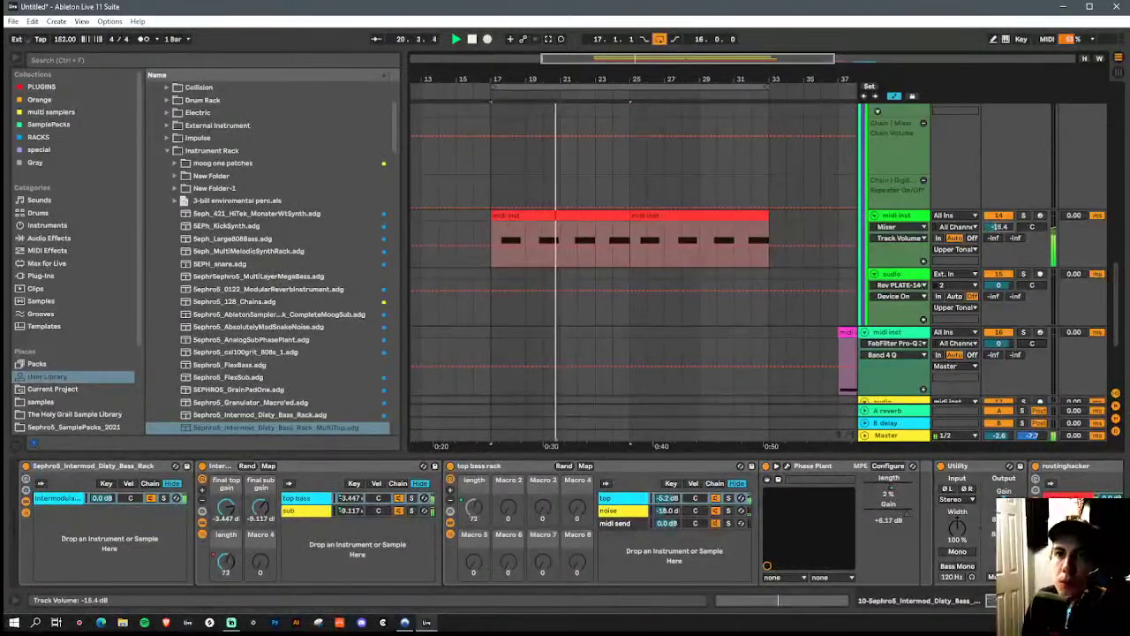
mouse_move(996, 227)
left_mouse_down()
mouse_move(997, 250)
mouse_move(997, 229)
left_mouse_up()
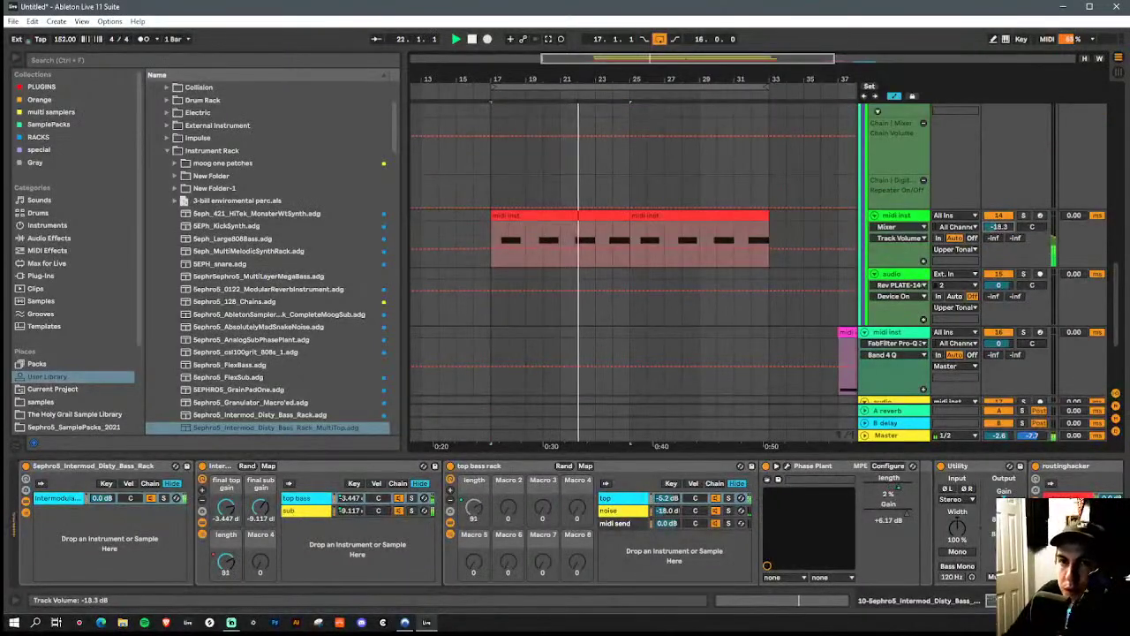
Hide the automation, stop playback, and shorten the second Intermod Disty Bass Rack clip so it ends at bar 31
scroll(846, 232, "up", 5)
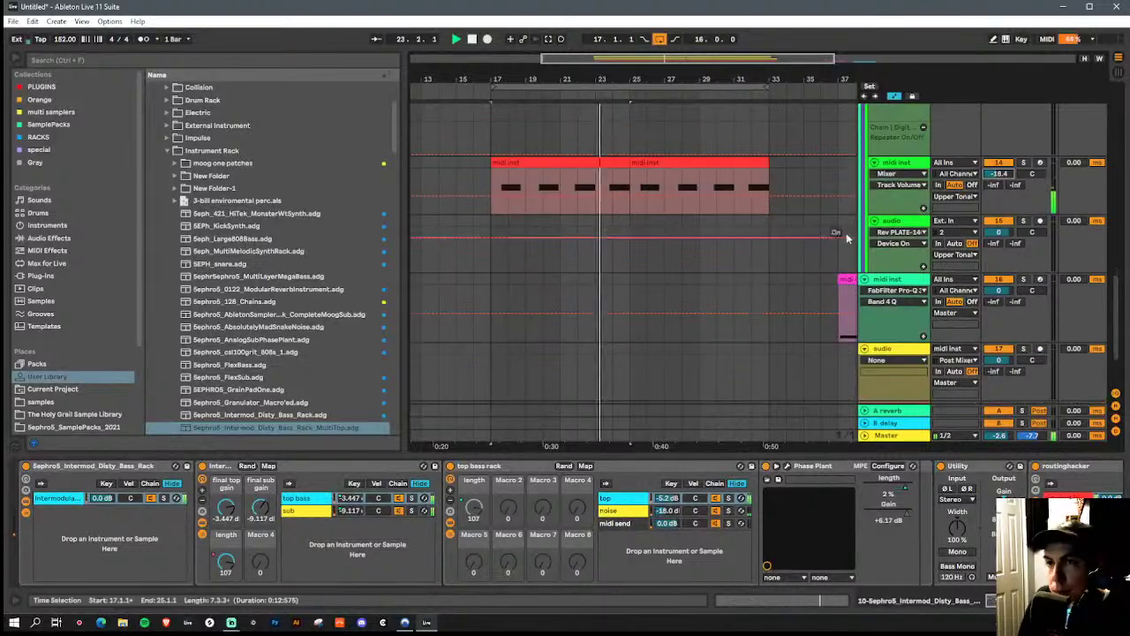
scroll(842, 243, "up", 3)
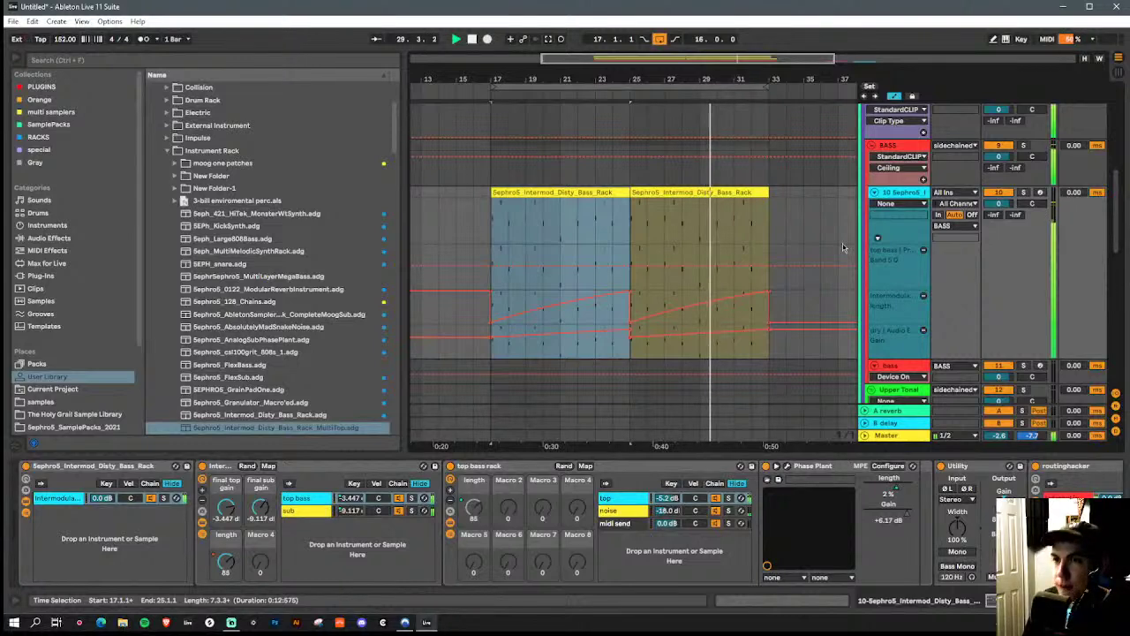
key("a")
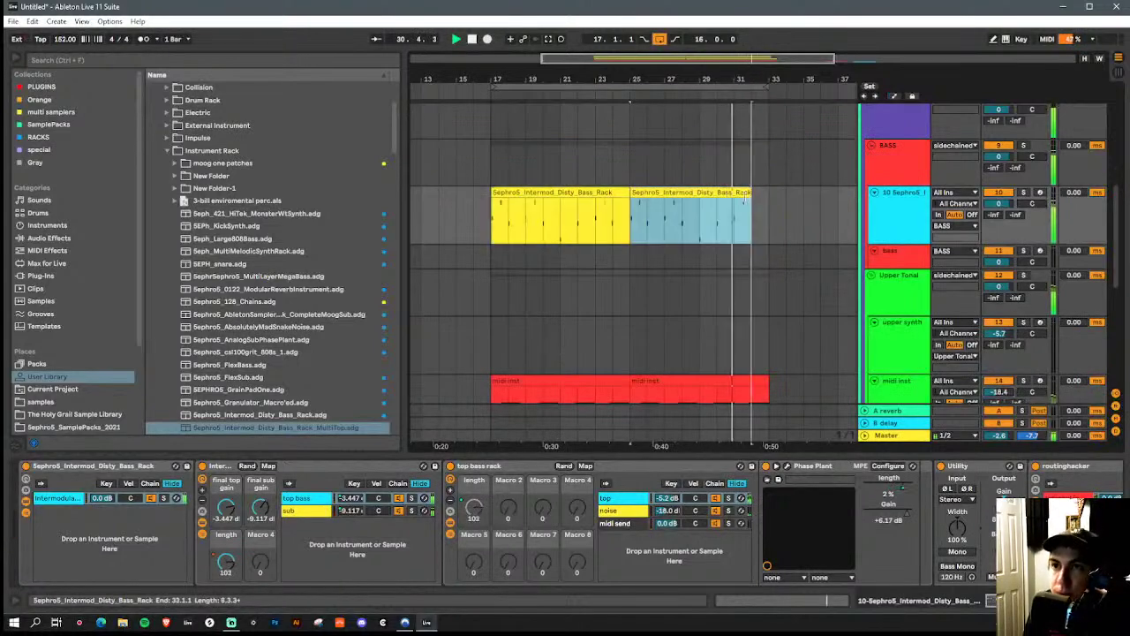
key("space")
left_click_drag(750, 212, 737, 209)
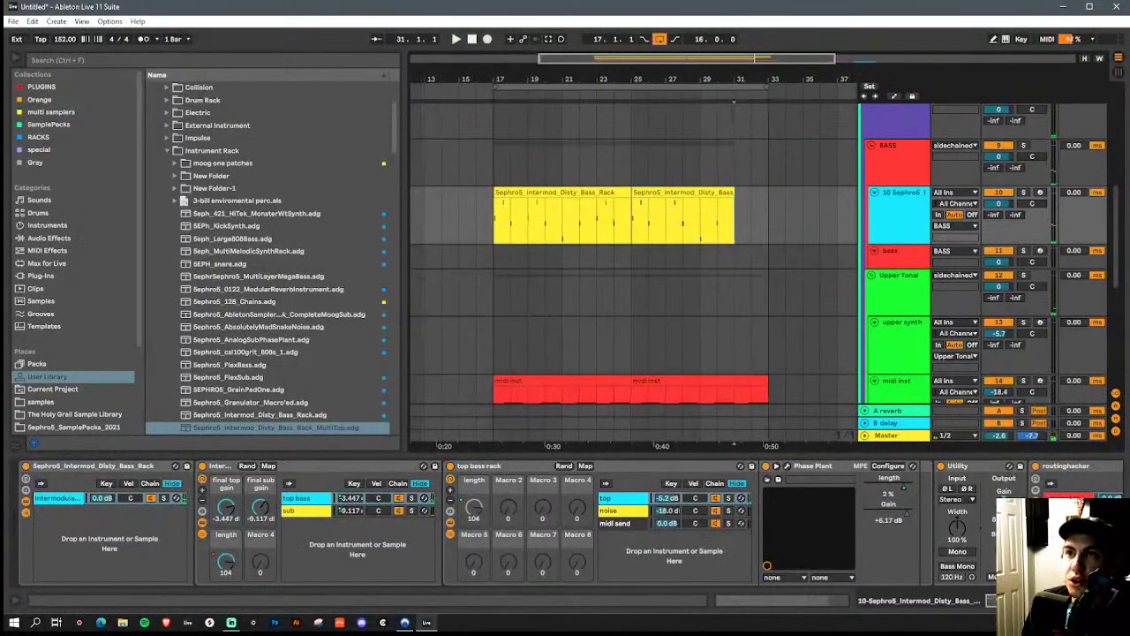
Move the Intermod Disty Bass Rack MultiTop track into the BASS group, directly below the original Intermod Disty Bass Rack track
key("minus")
scroll(879, 314, "down", 5)
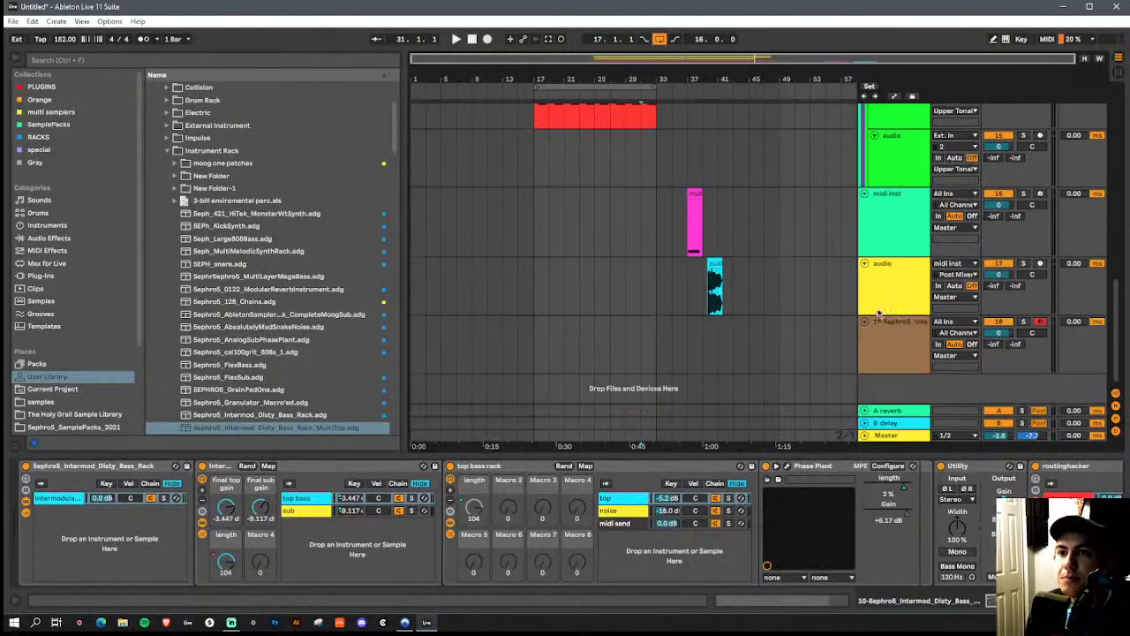
left_click(901, 339)
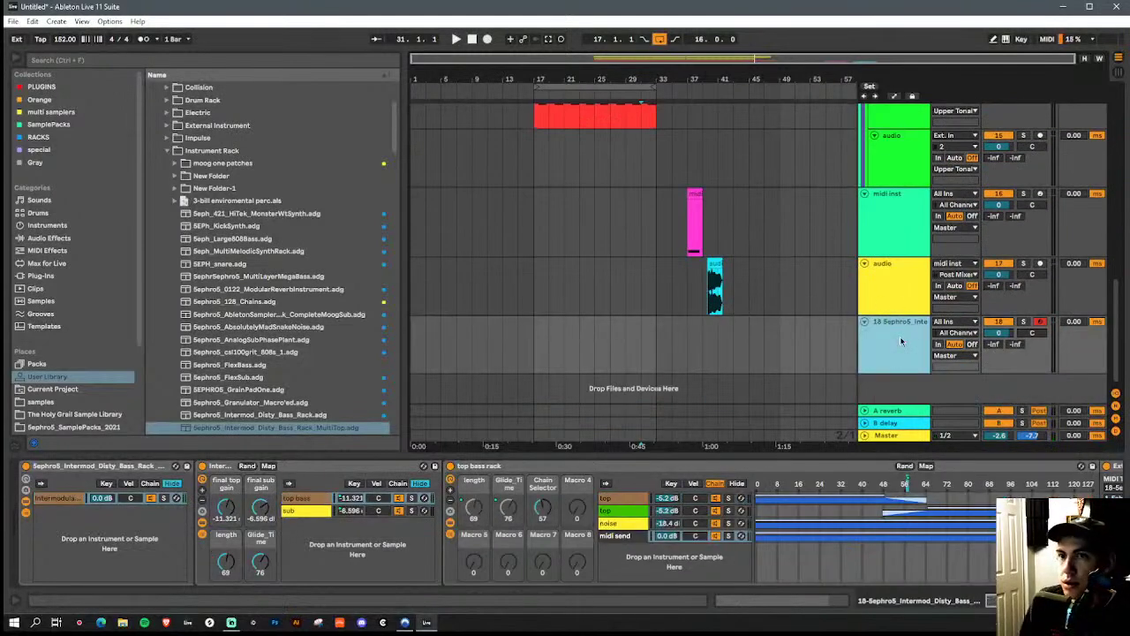
scroll(896, 265, "up", 5)
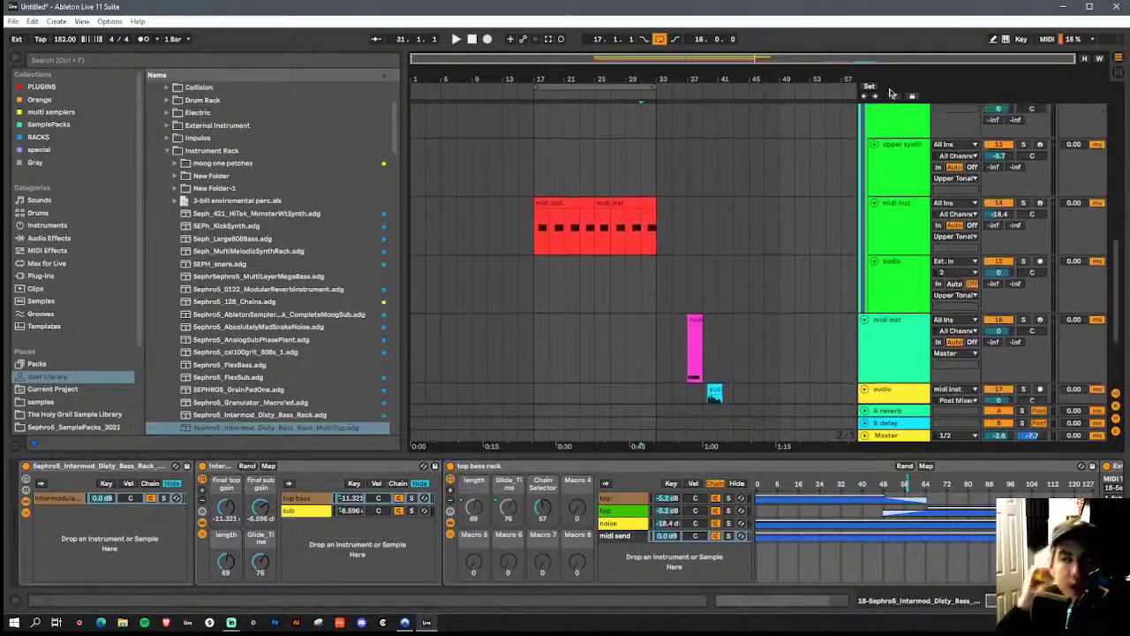
scroll(900, 159, "up", 10)
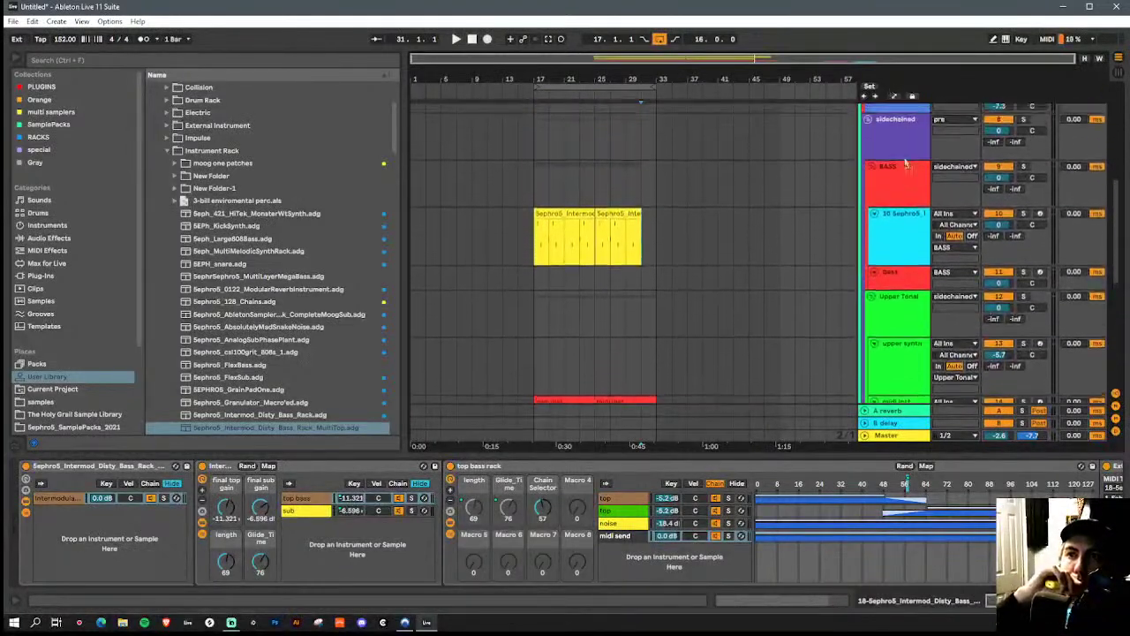
left_click_drag(905, 163, 916, 278)
Create a two-bar MIDI clip at bar 31 on the MultiTop track and add a long D0 note from its start
left_click_drag(633, 245, 634, 292)
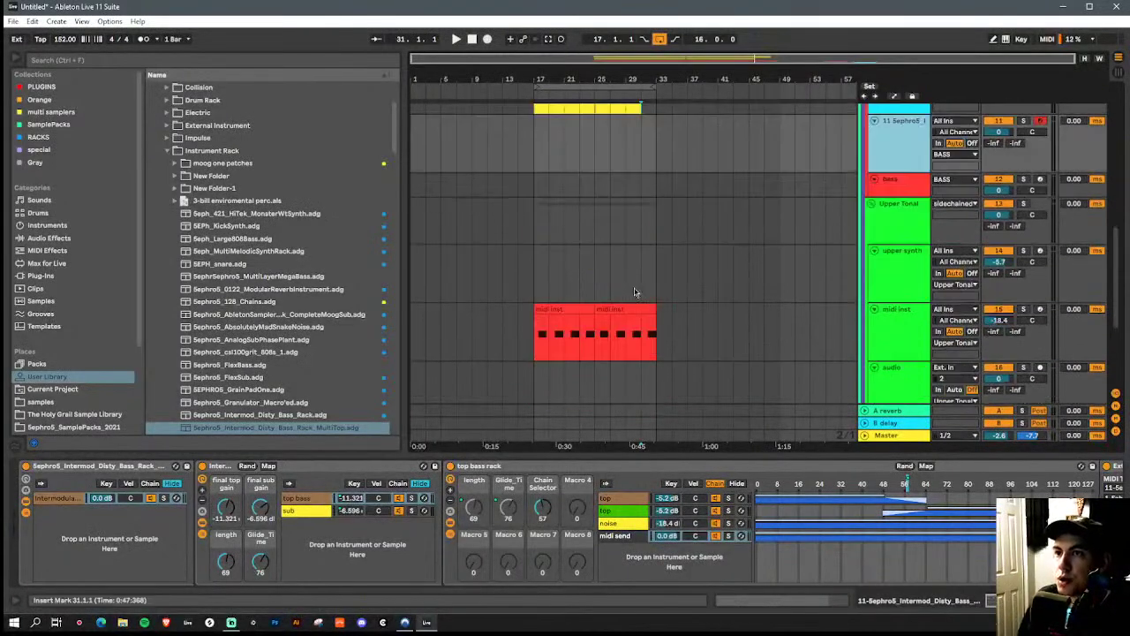
double_click(647, 168)
key("space")
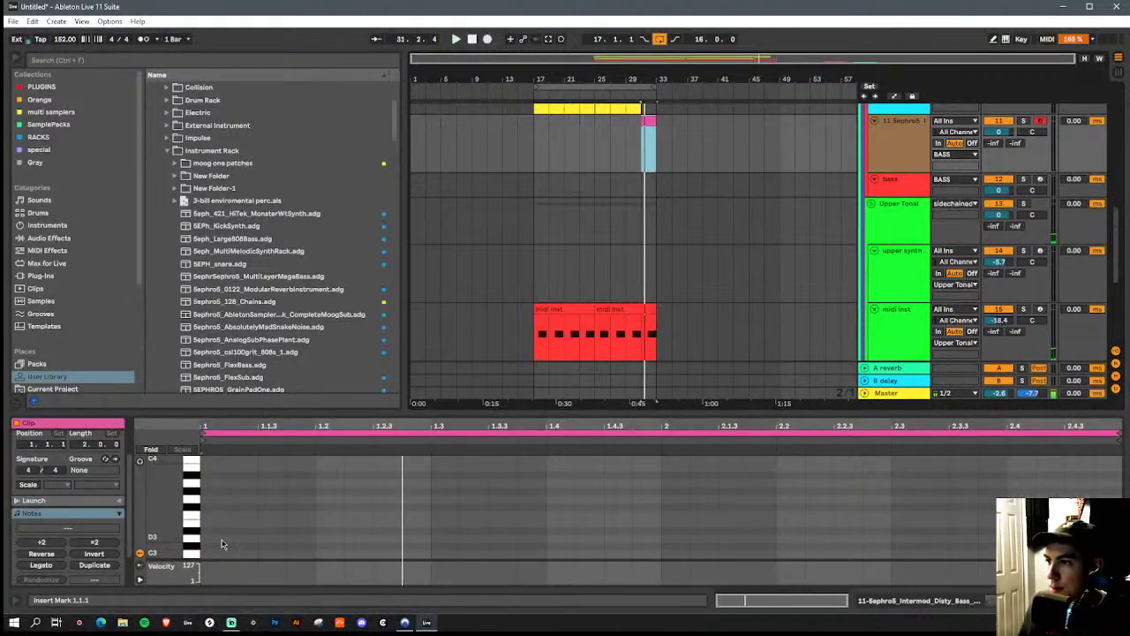
key("space")
double_click(222, 539)
left_click_drag(227, 540, 697, 537)
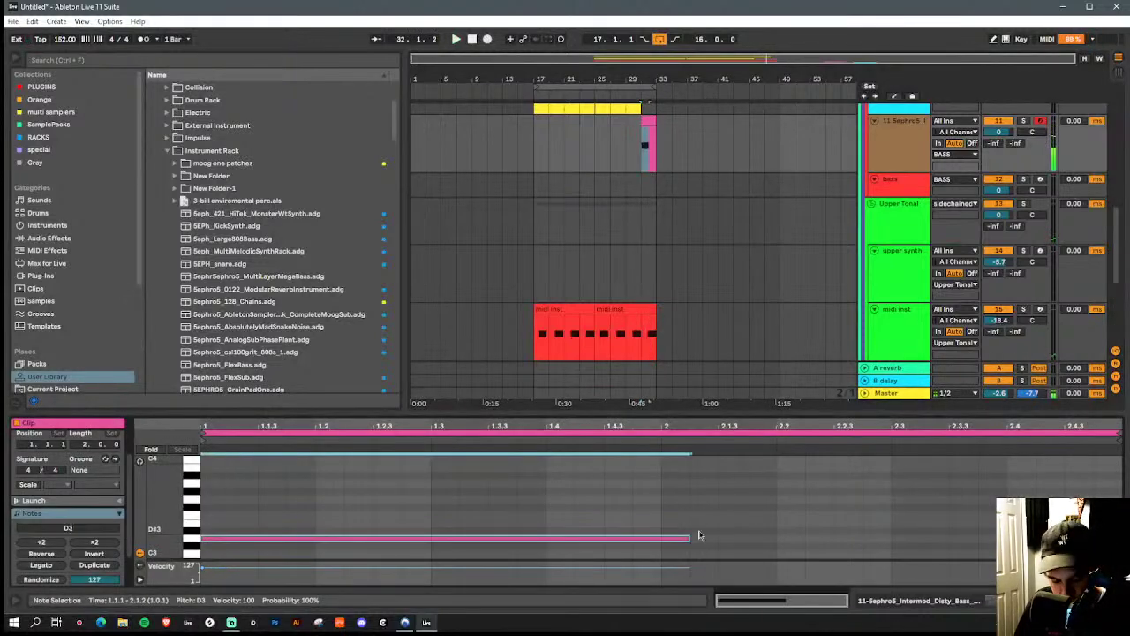
key("shift+Down")
key("shift+Down")
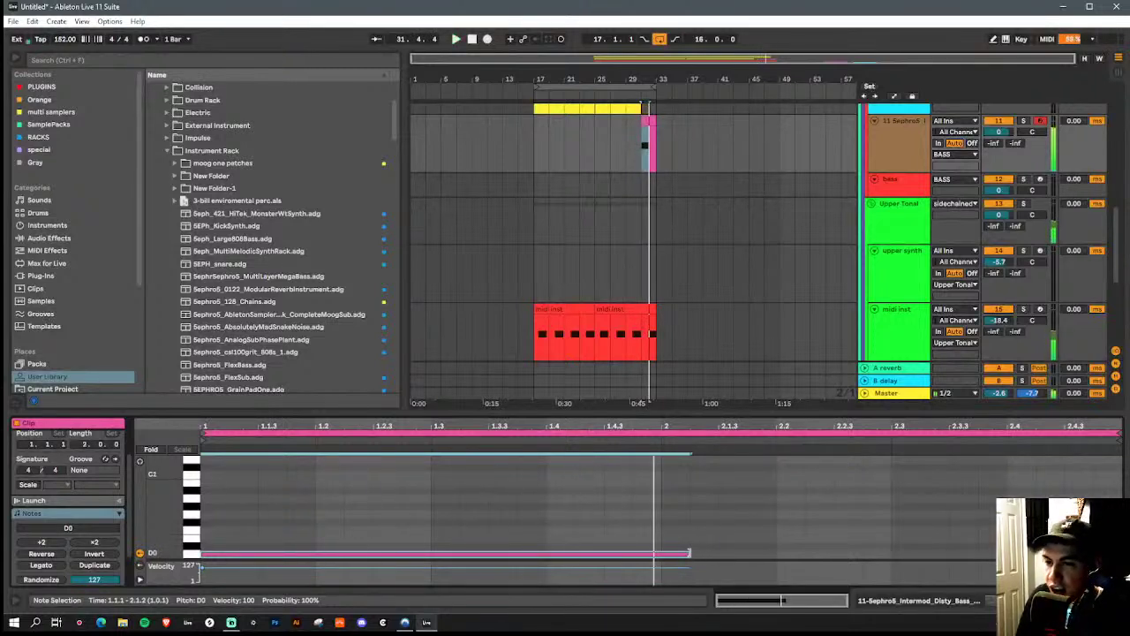
Turn the long note into three one-beat notes: D0 at 1.1 and 1.3, and D#0 at bar 2
left_click_drag(688, 552, 351, 555)
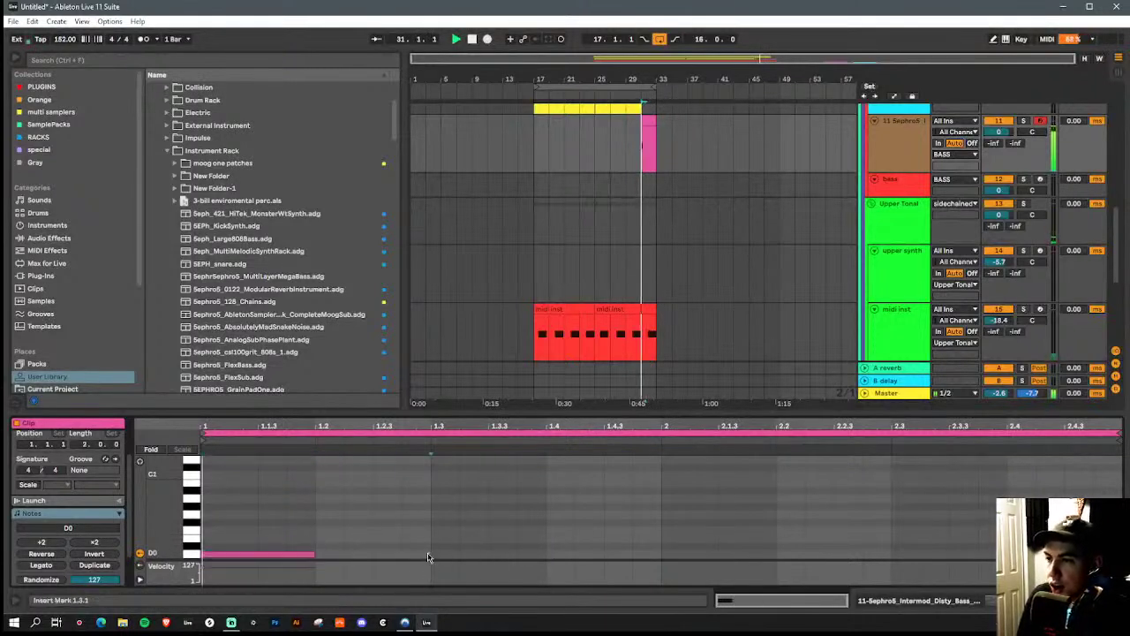
key("ctrl+d")
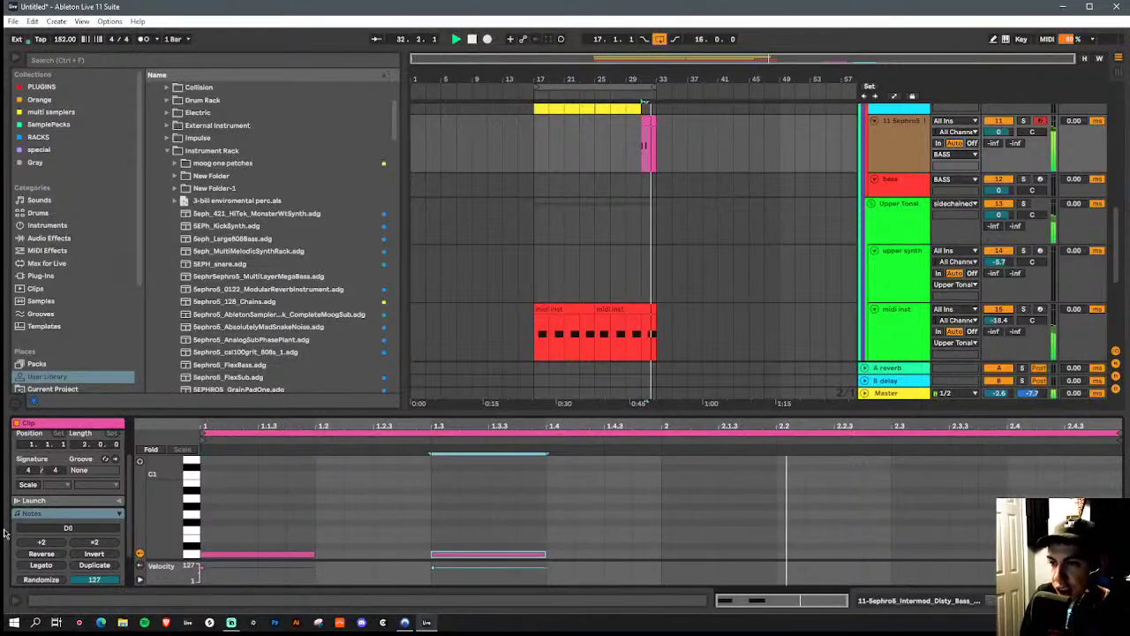
left_click(420, 504)
key("ctrl+a")
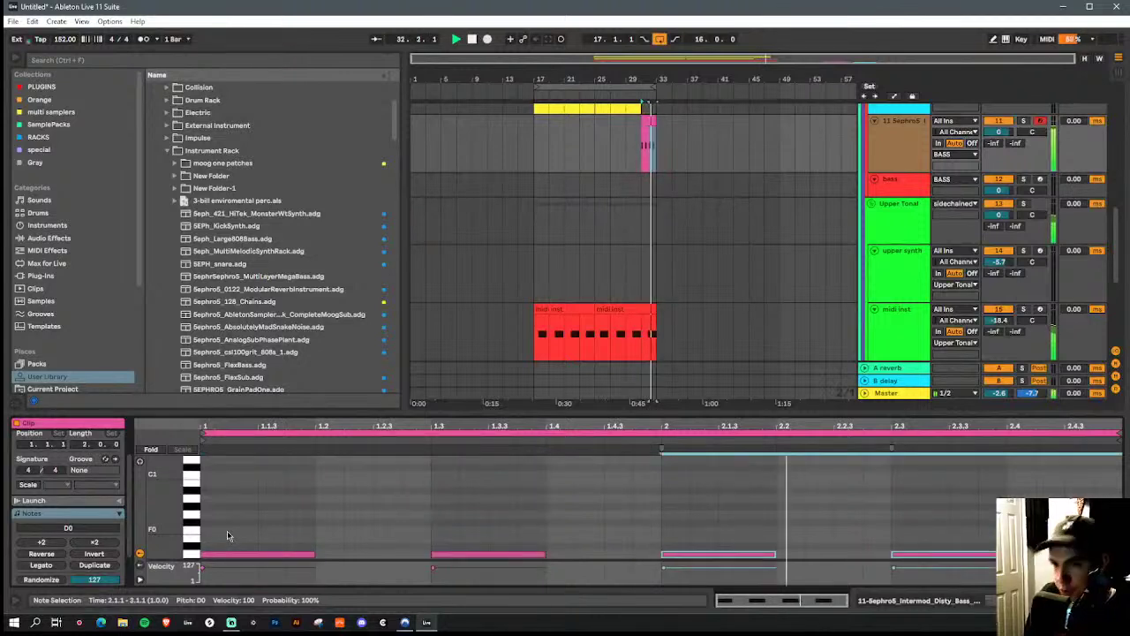
key("ctrl+d")
key("Up")
left_click_drag(893, 521, 1006, 557)
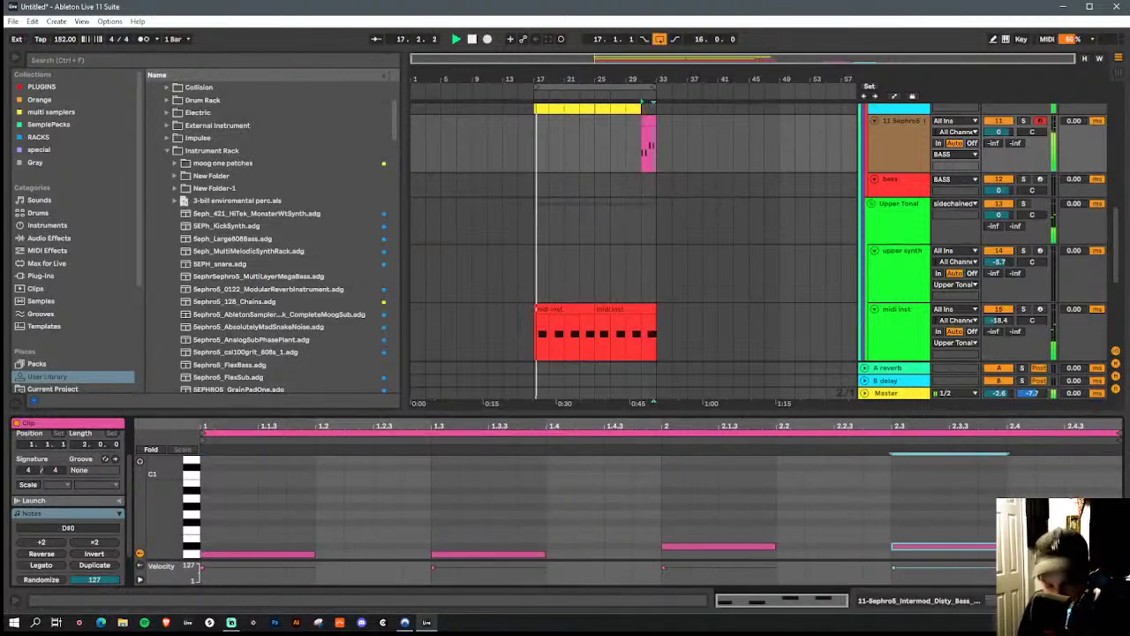
key("Delete")
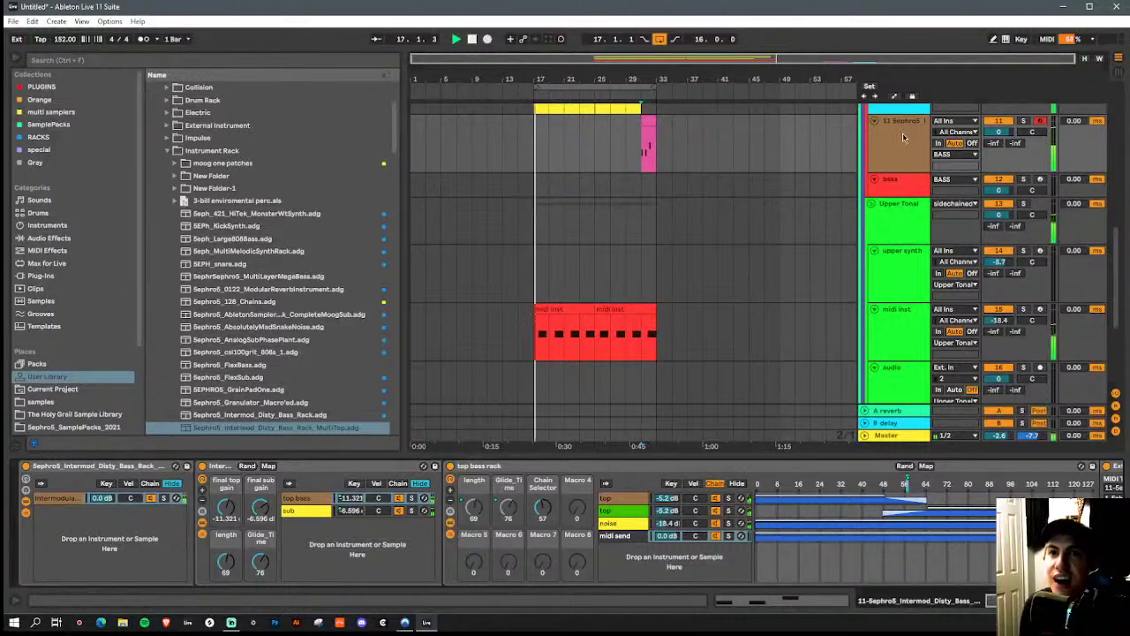
Open the Britpressor at the end of the MultiTop track's device chain and set its gain to 5 dB
left_click(1044, 600)
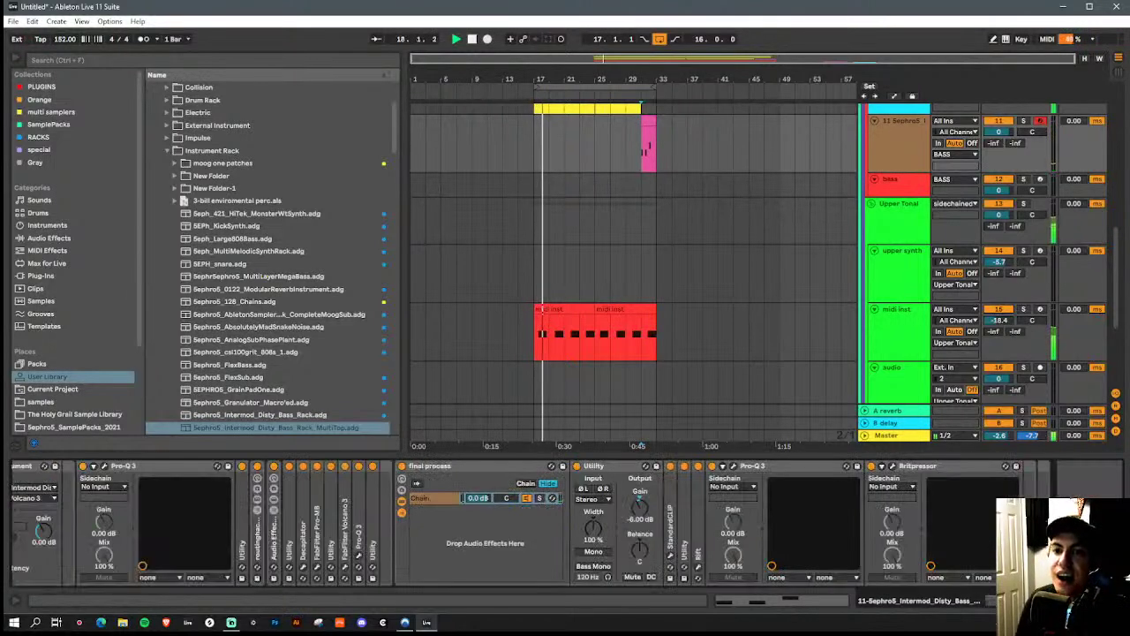
left_click(891, 466)
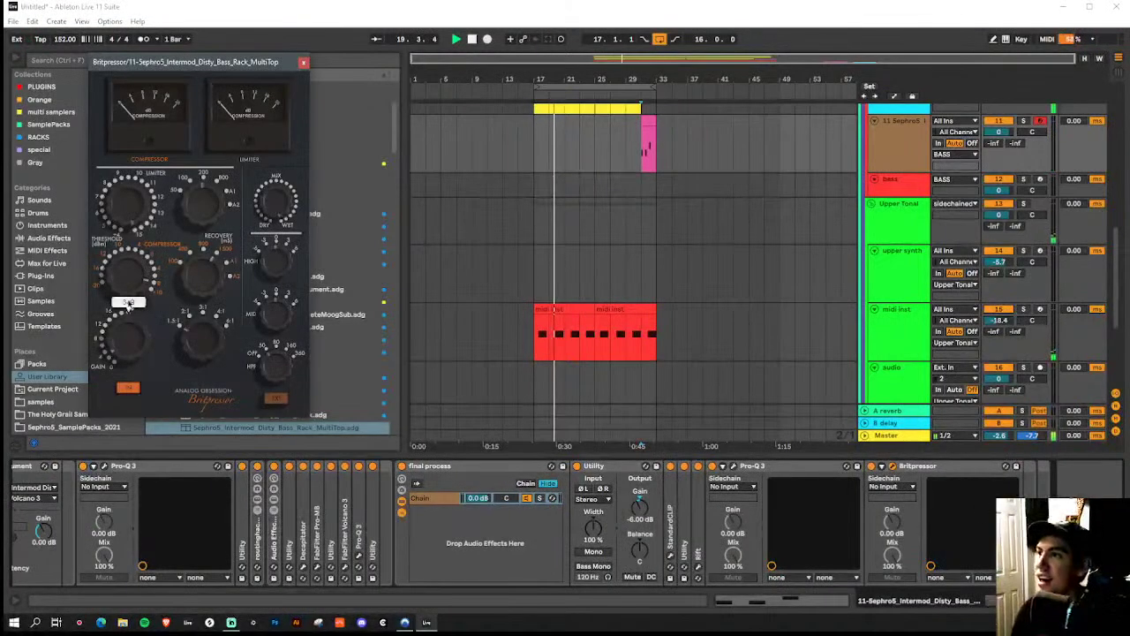
left_click_drag(123, 280, 119, 356)
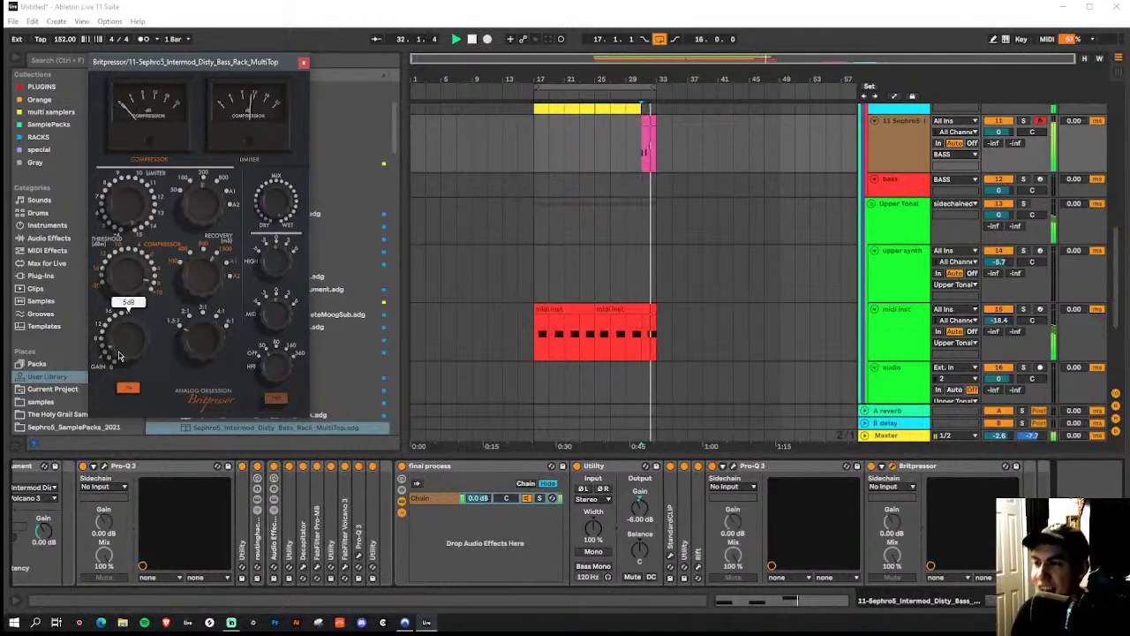
Clear bars 31 to 33 of the second clip on the midi inst track
left_click(641, 349)
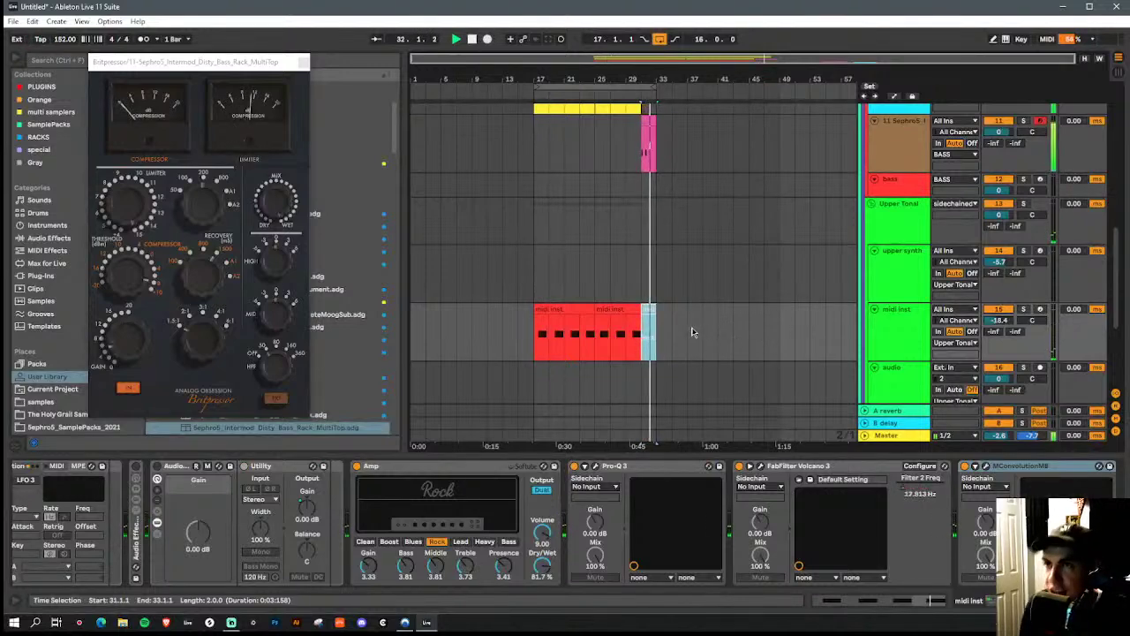
scroll(694, 334, "up", 5)
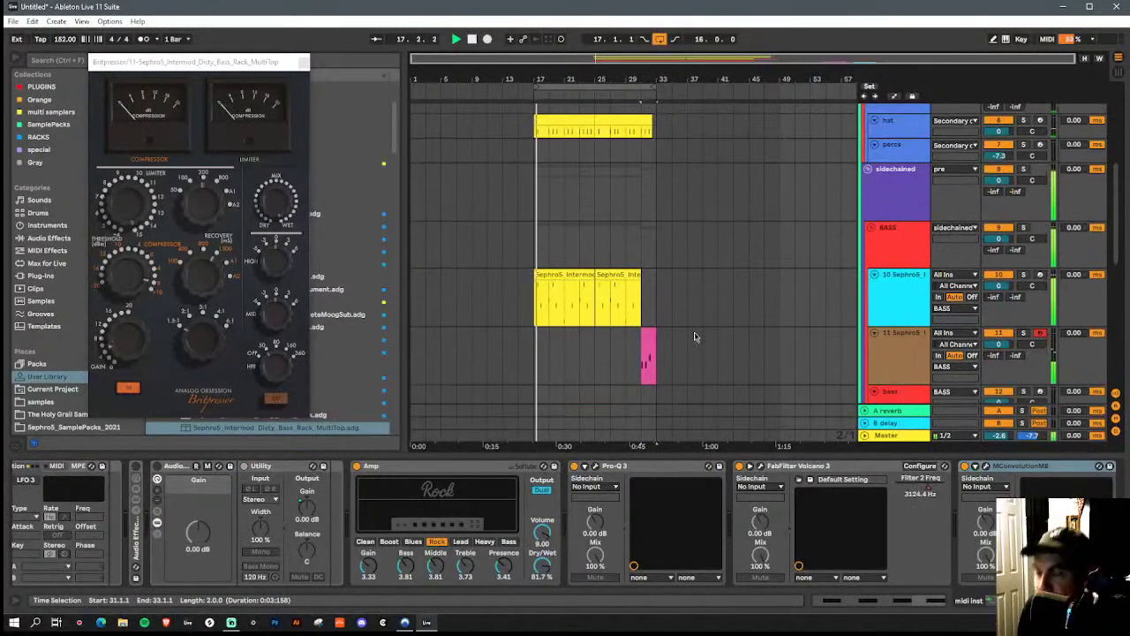
Raise the first note of the MultiTop track's clip to D#1
double_click(648, 353)
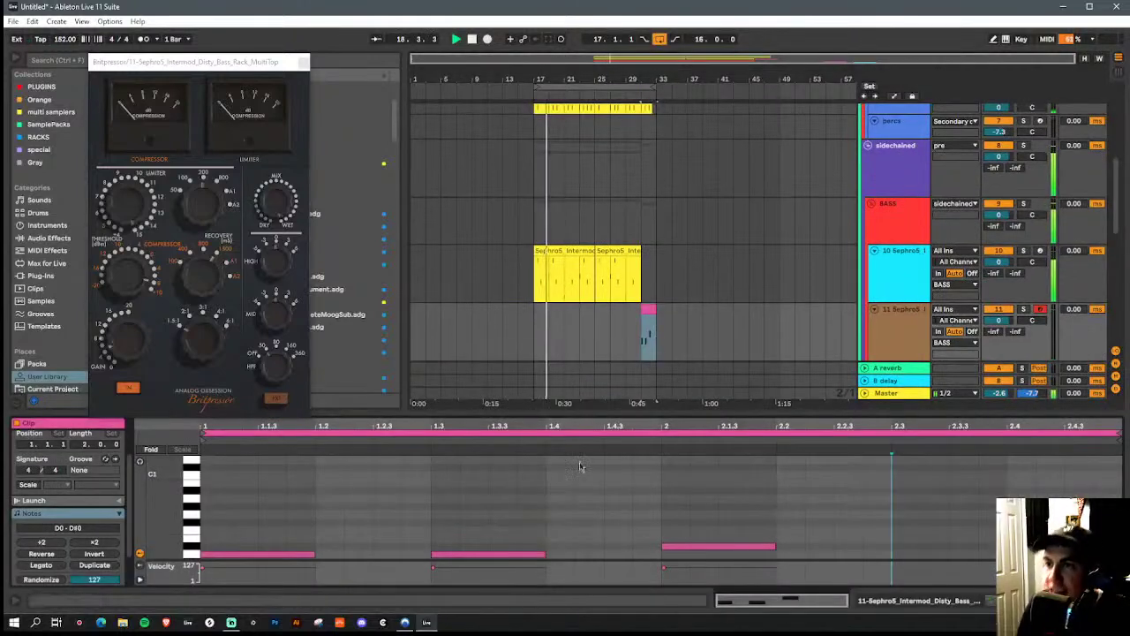
left_click_drag(323, 524, 298, 561)
key("shift+Up")
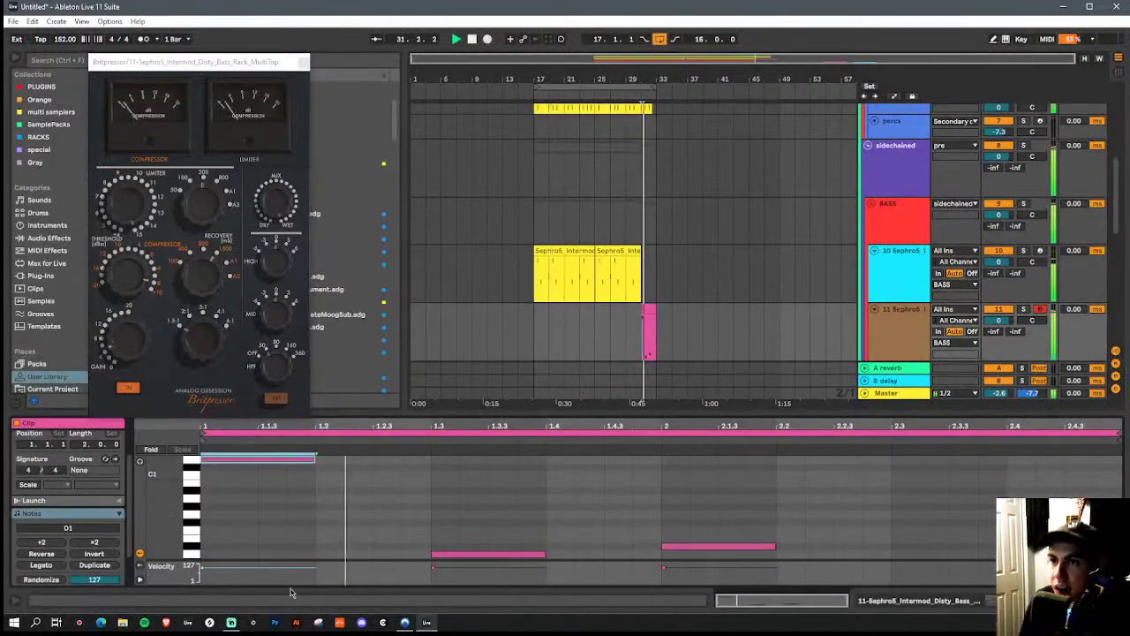
key("Delete")
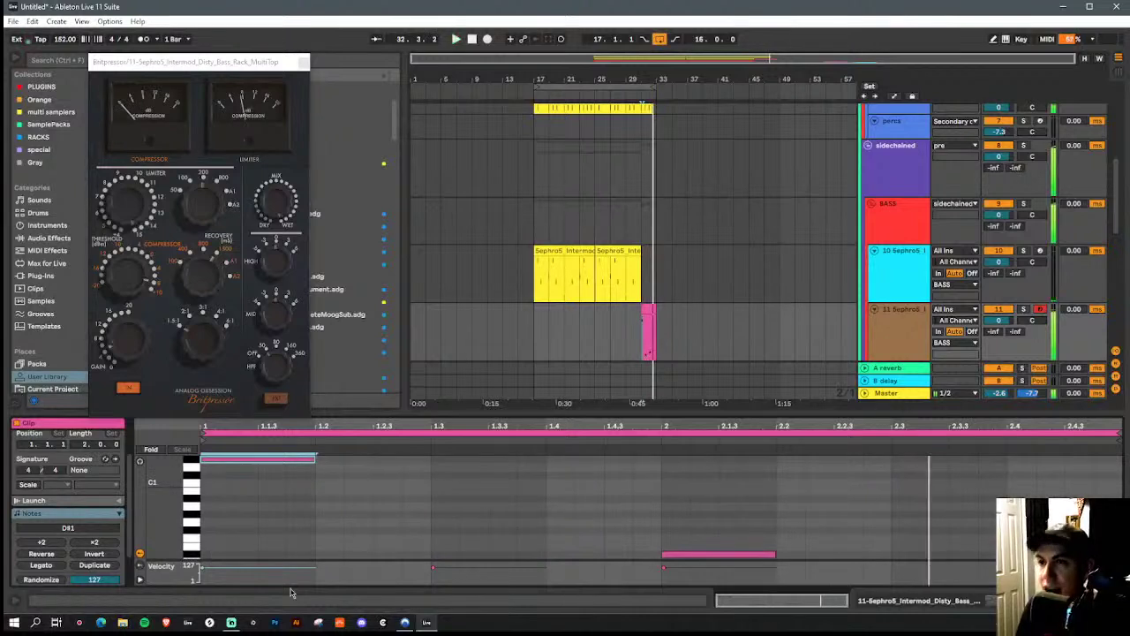
Copy bars 17 to 19 of the original Intermod Disty Bass Rack clip over the MultiTop track's clip at bar 31
left_click(630, 288)
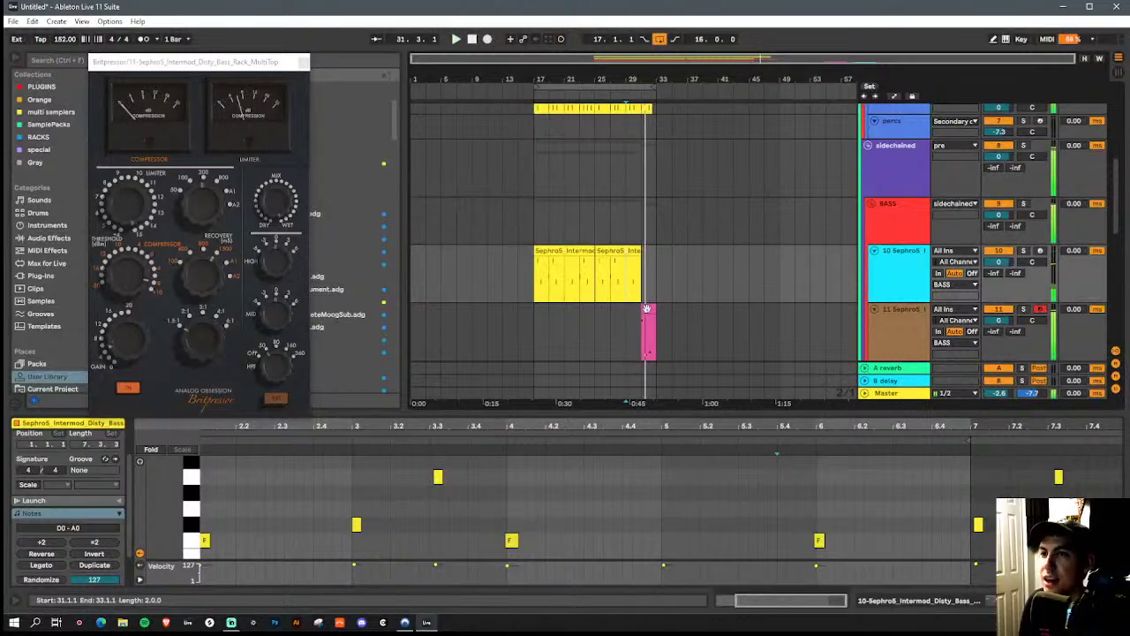
left_click(647, 308)
left_click_drag(545, 273, 533, 279)
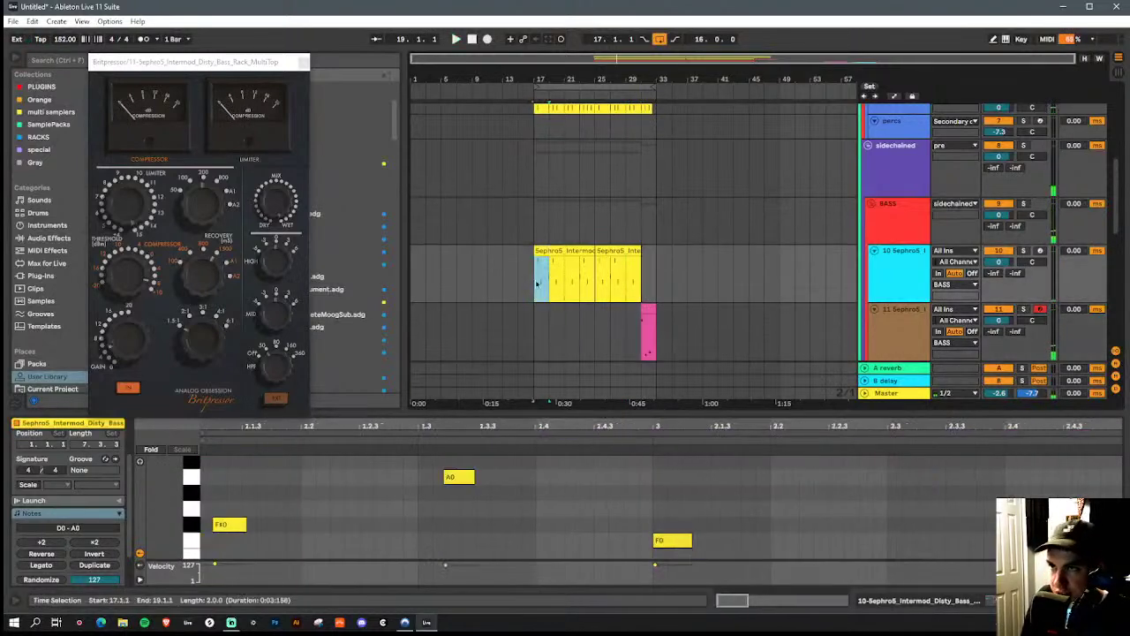
left_click(648, 332)
Start playback and raise all three notes of the MultiTop track's copied clip by one octave
key("space")
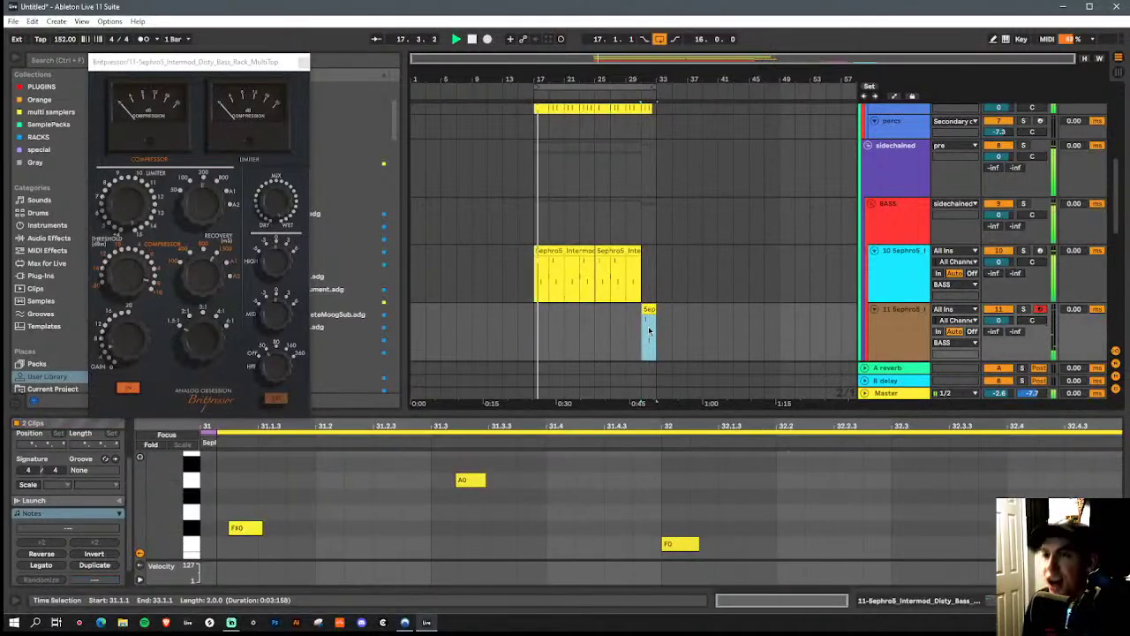
left_click_drag(810, 552, 210, 446)
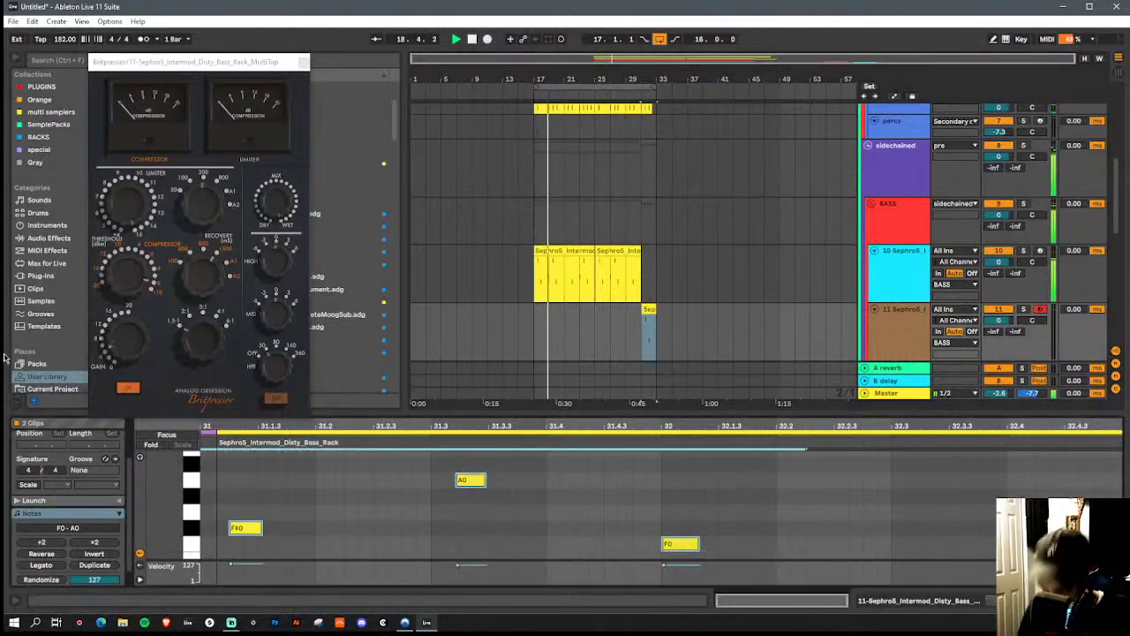
key("shift+Up")
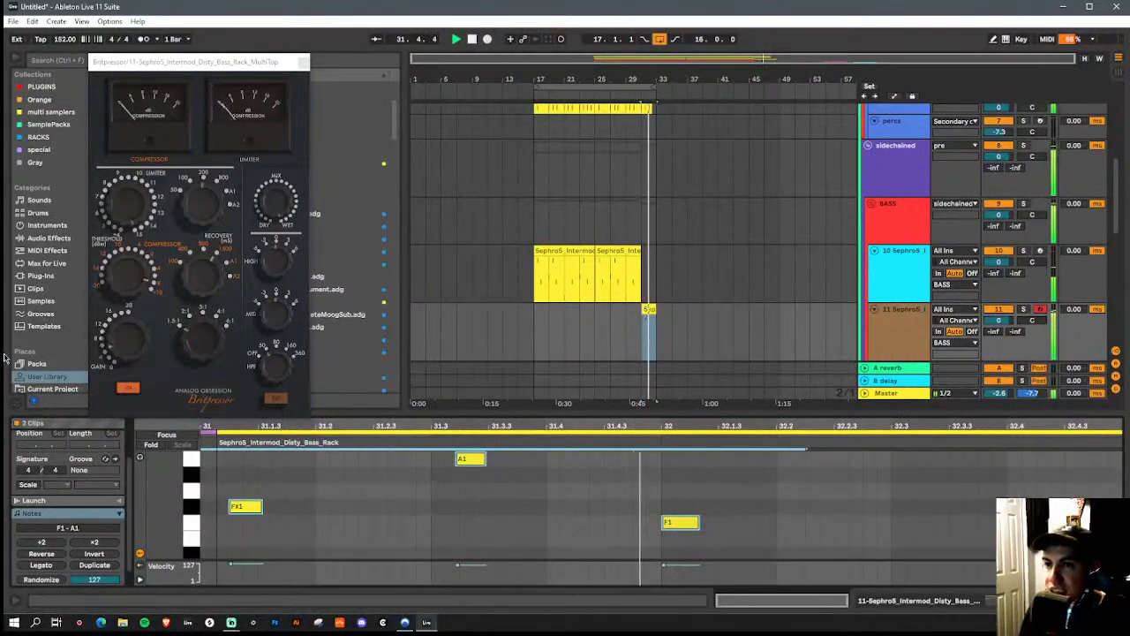
Show the end of the original Intermod Disty Bass Rack track's device chain and close the Britpressor window
left_click(924, 277)
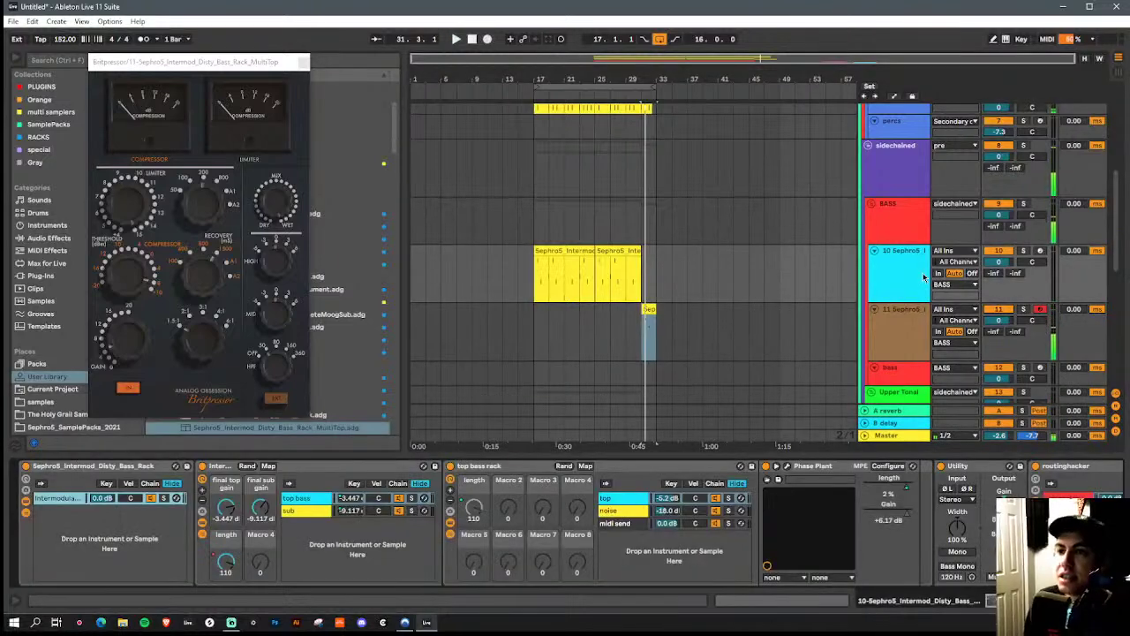
left_click(1064, 601)
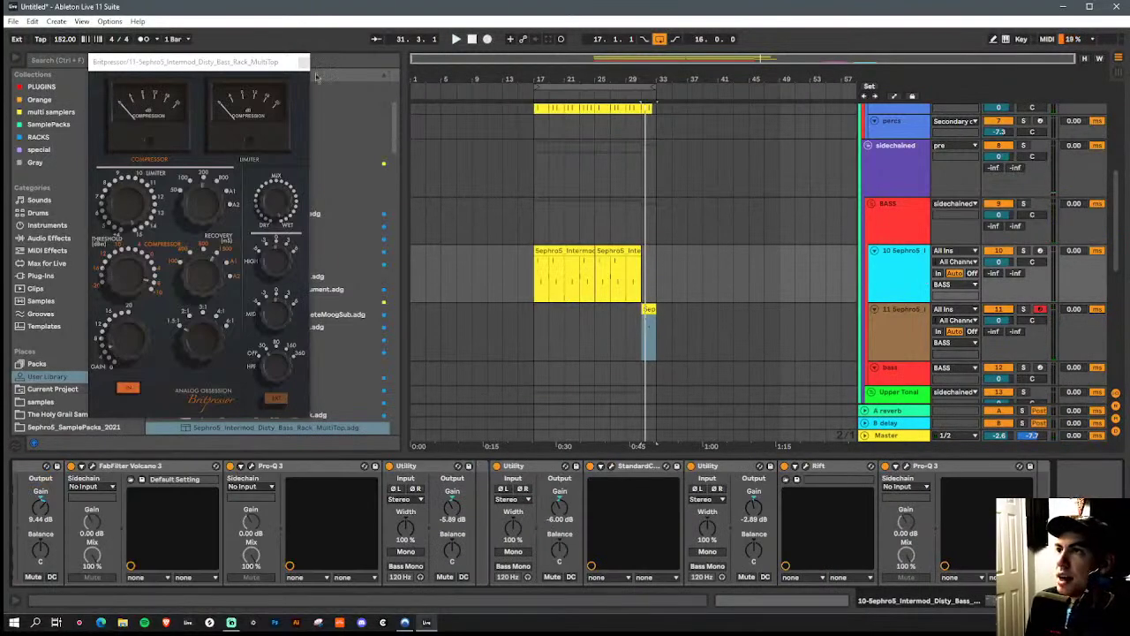
left_click(304, 61)
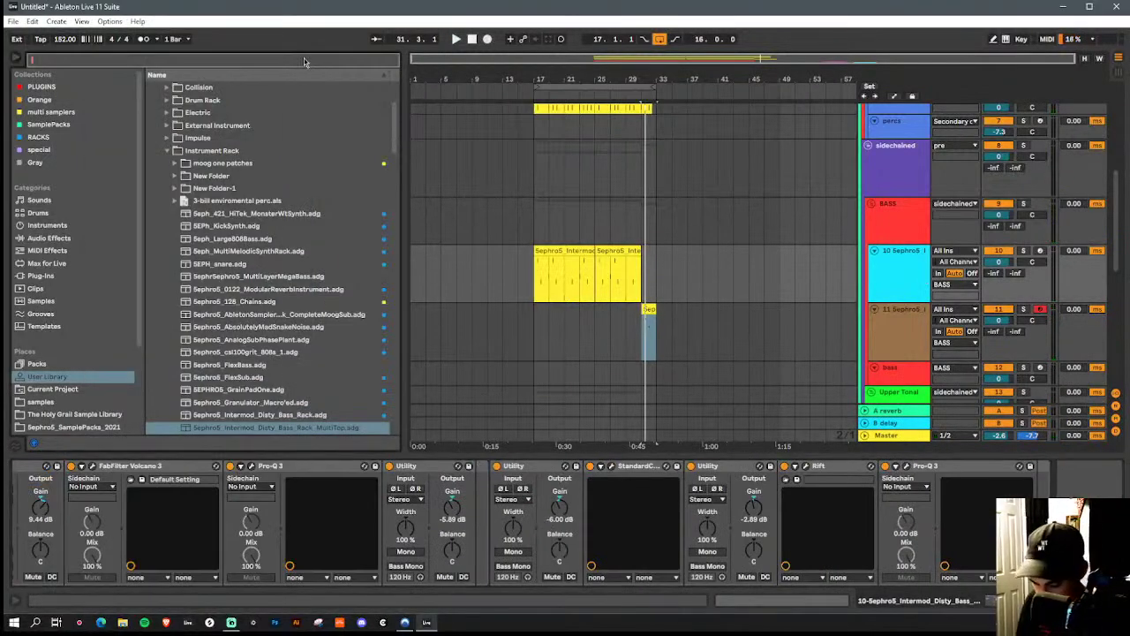
Search the RACKS collection for "ut" and add the Utility_ZeroTopGainAutomator rack to the original Intermod Disty Bass Rack track
type("ut")
left_click(53, 139)
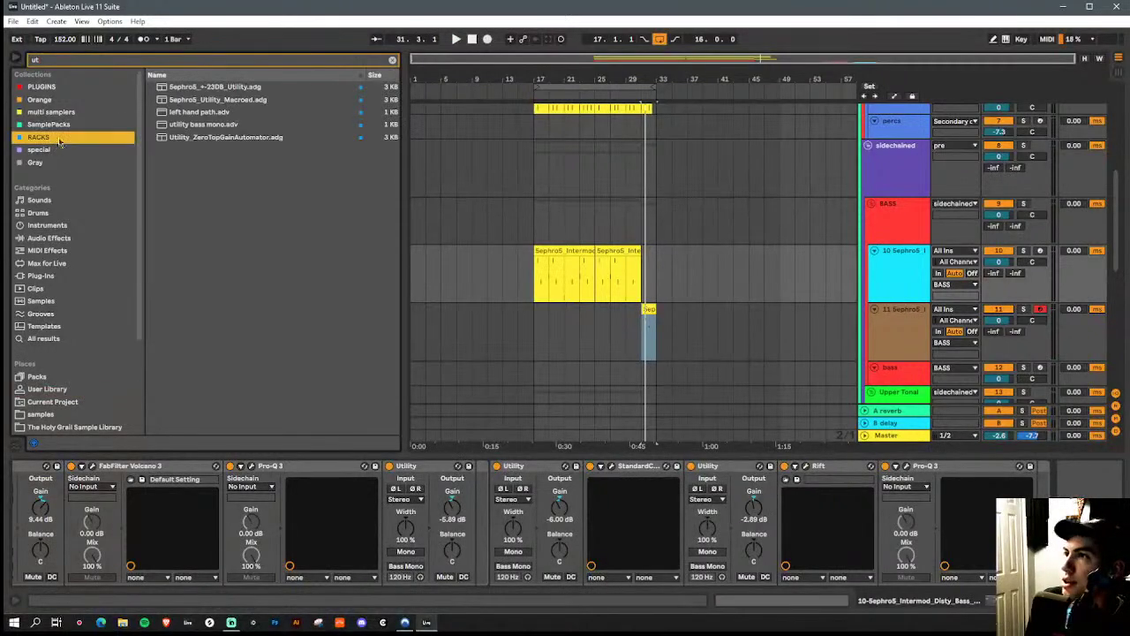
left_click(188, 138)
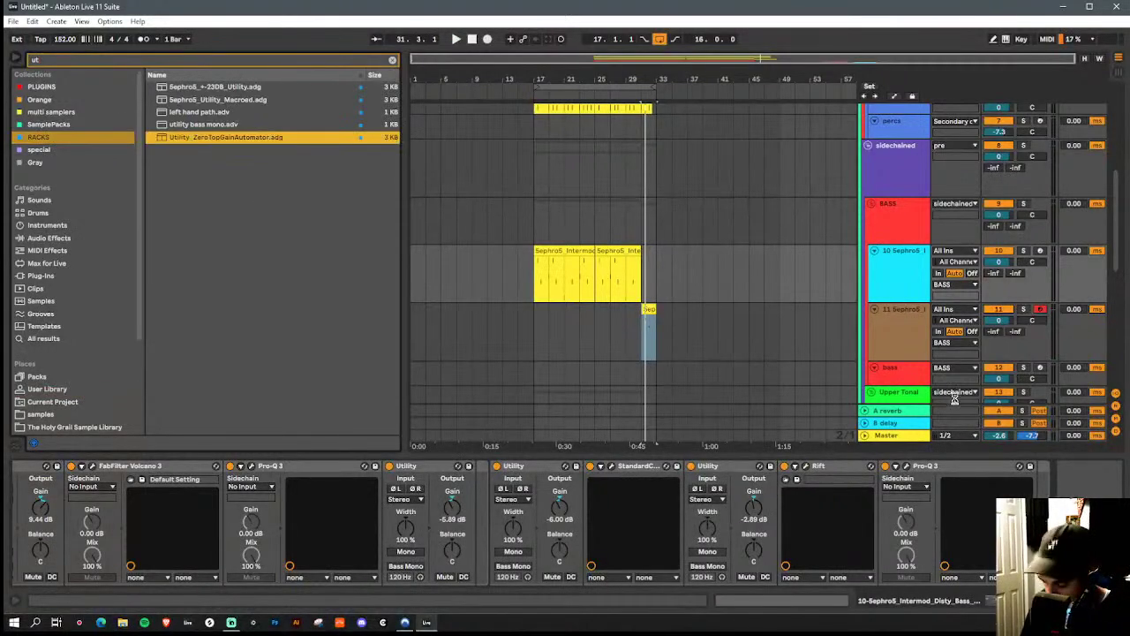
left_click_drag(953, 397, 955, 398)
Show automation and draw the original bass track's Utility gain down to its minimum over bars 31 to 33
key("a")
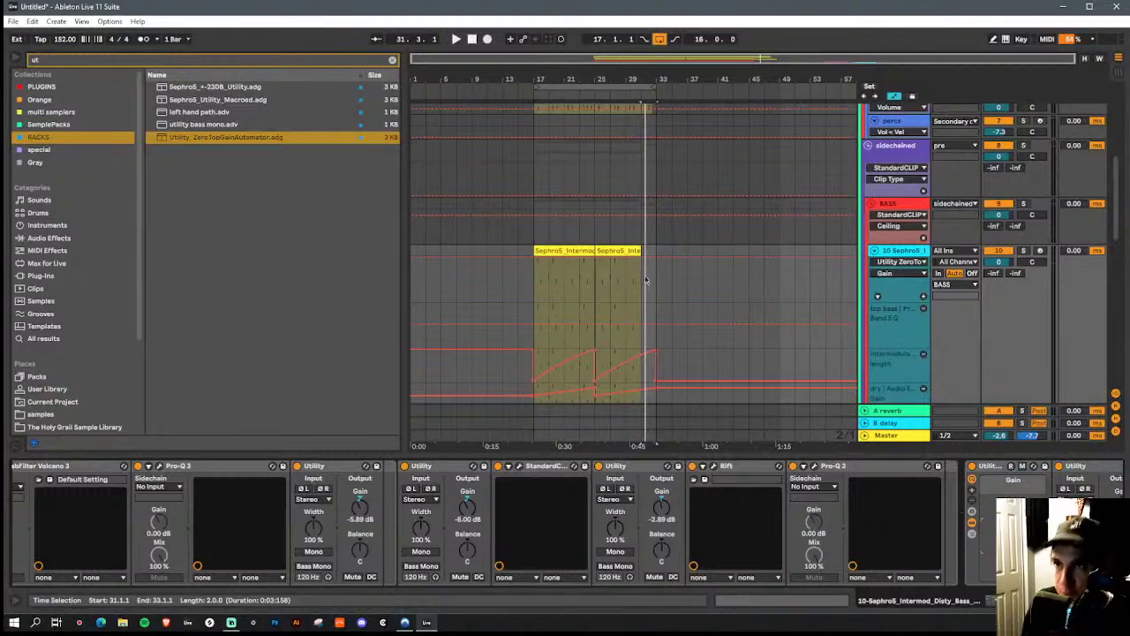
key("b")
left_click_drag(645, 277, 656, 298)
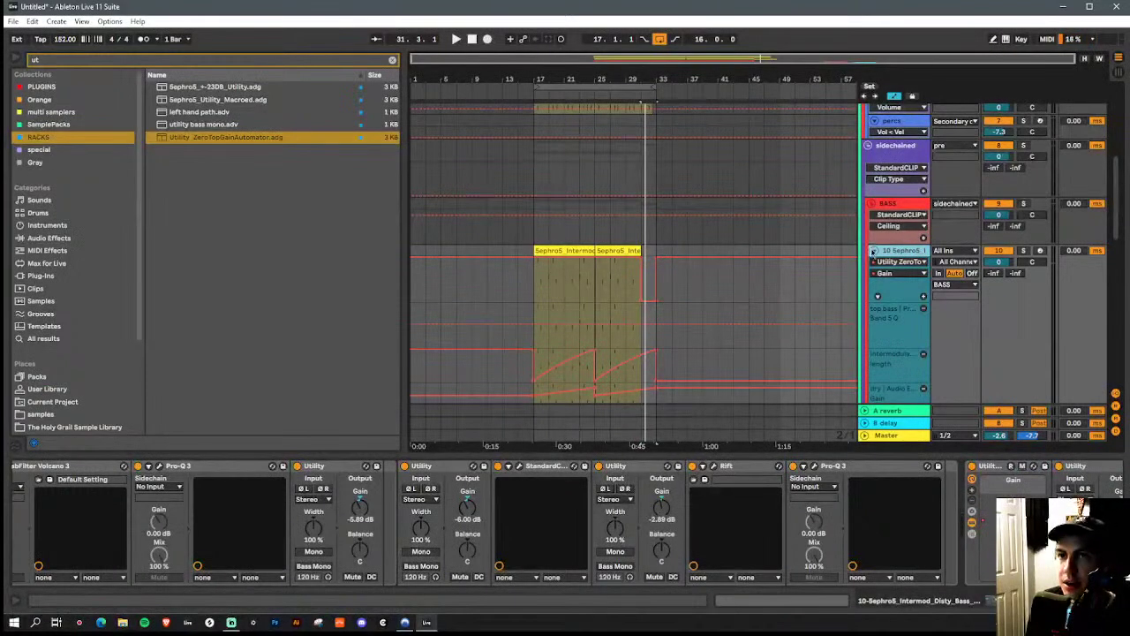
Fold the original bass track and add the Utility_ZeroTopGainAutomator rack to the MultiTop track
left_click(873, 250)
left_click(896, 264)
left_click(219, 138)
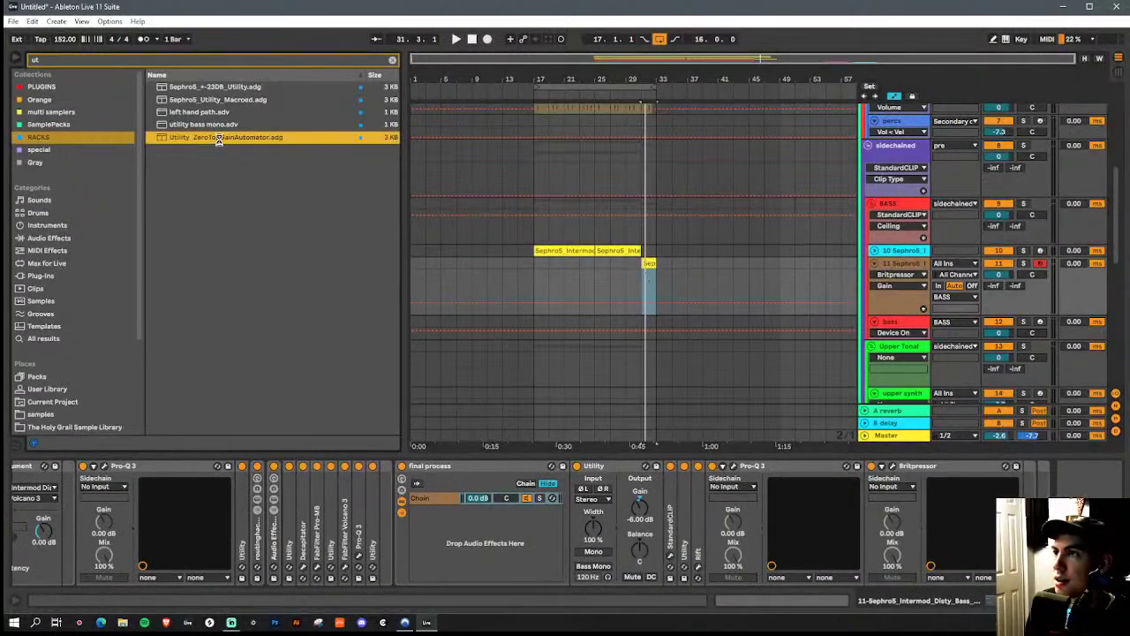
key("Return")
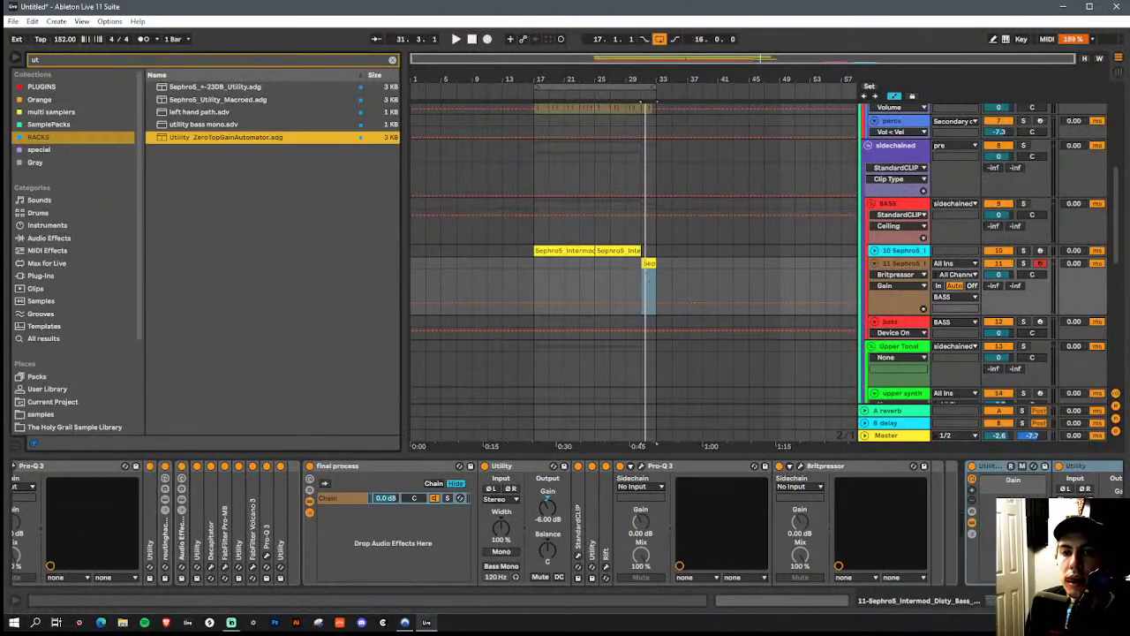
Draw the MultiTop track's Utility gain down before bar 31 and after bar 33, hide automation and start playback
key("b")
left_click_drag(644, 315, 821, 304)
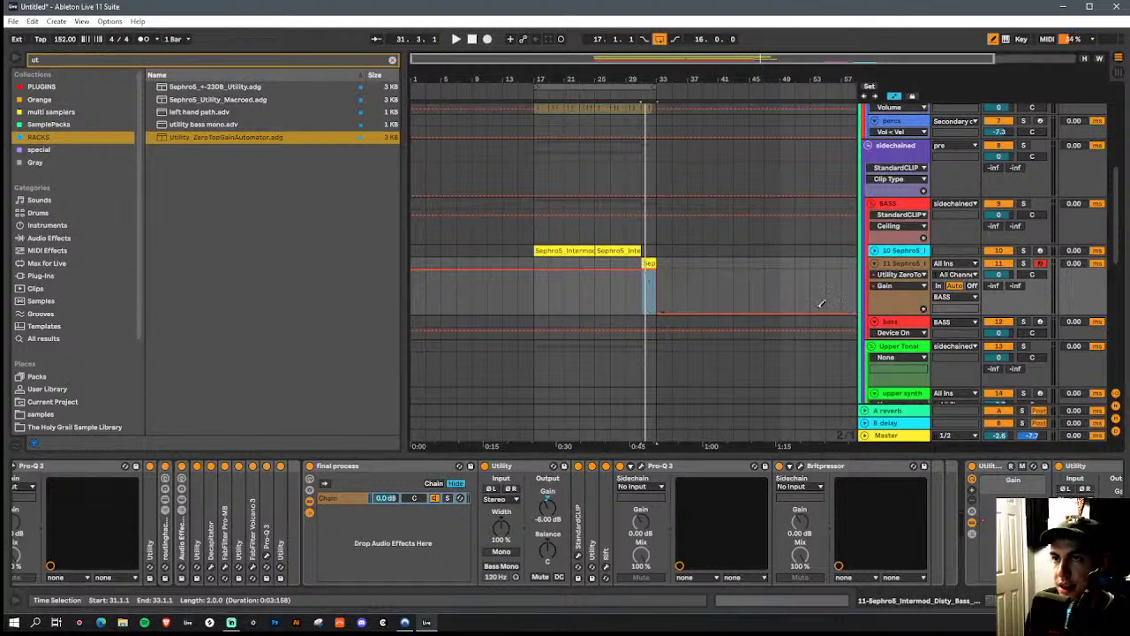
key("a")
key("space")
left_click(628, 279)
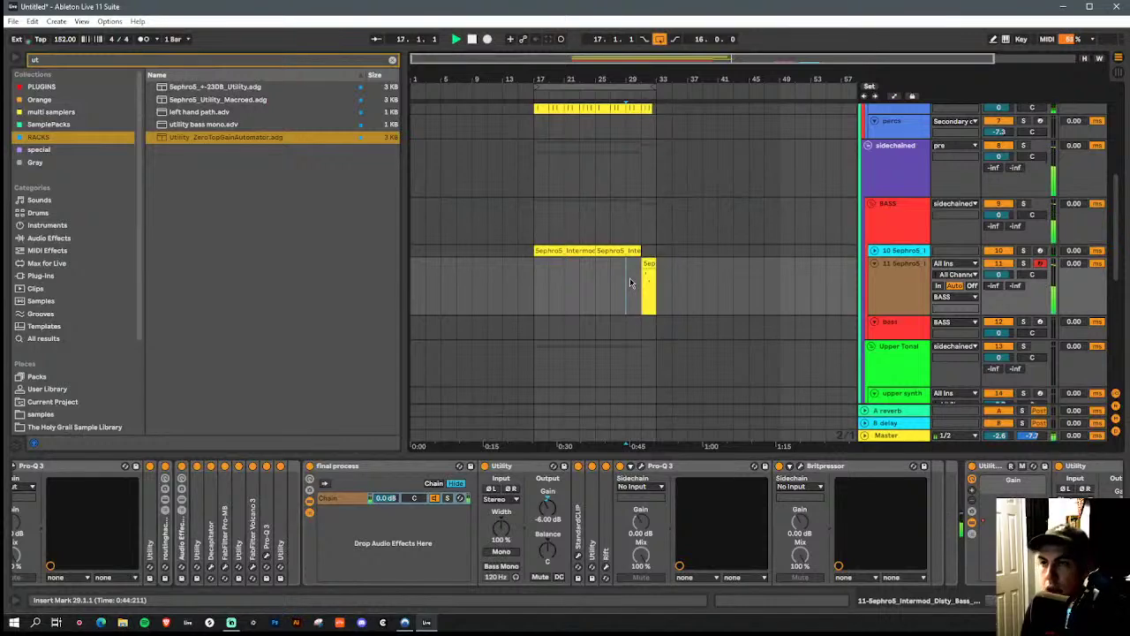
Lower all notes of the MultiTop track's clip at bar 31 by one octave
double_click(649, 284)
left_click(550, 490)
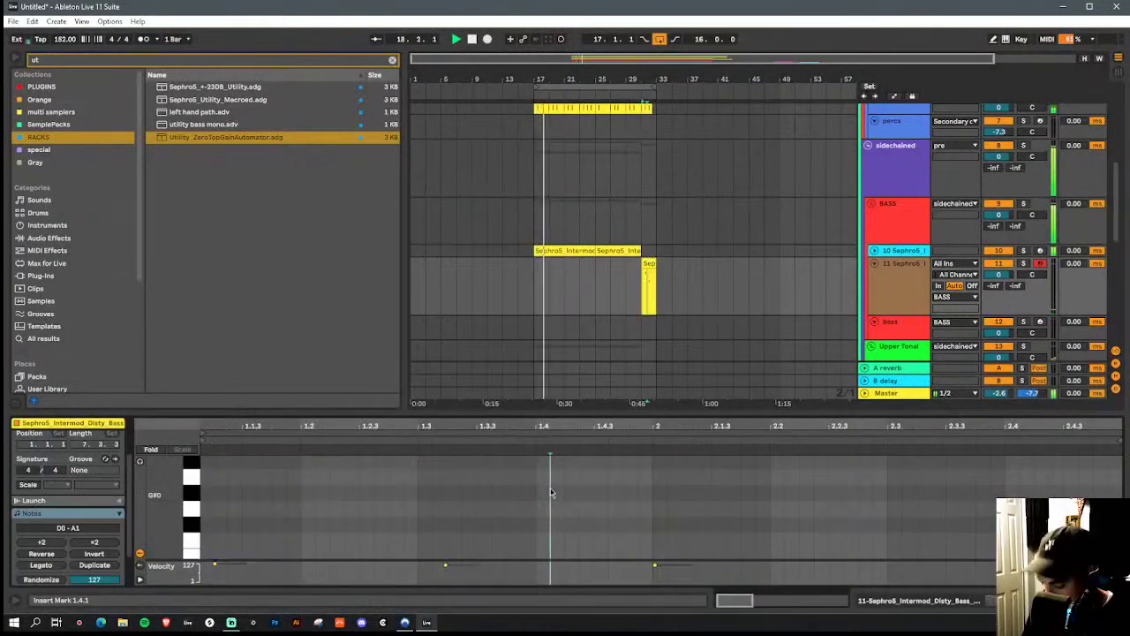
key("ctrl+a")
key("shift+Down")
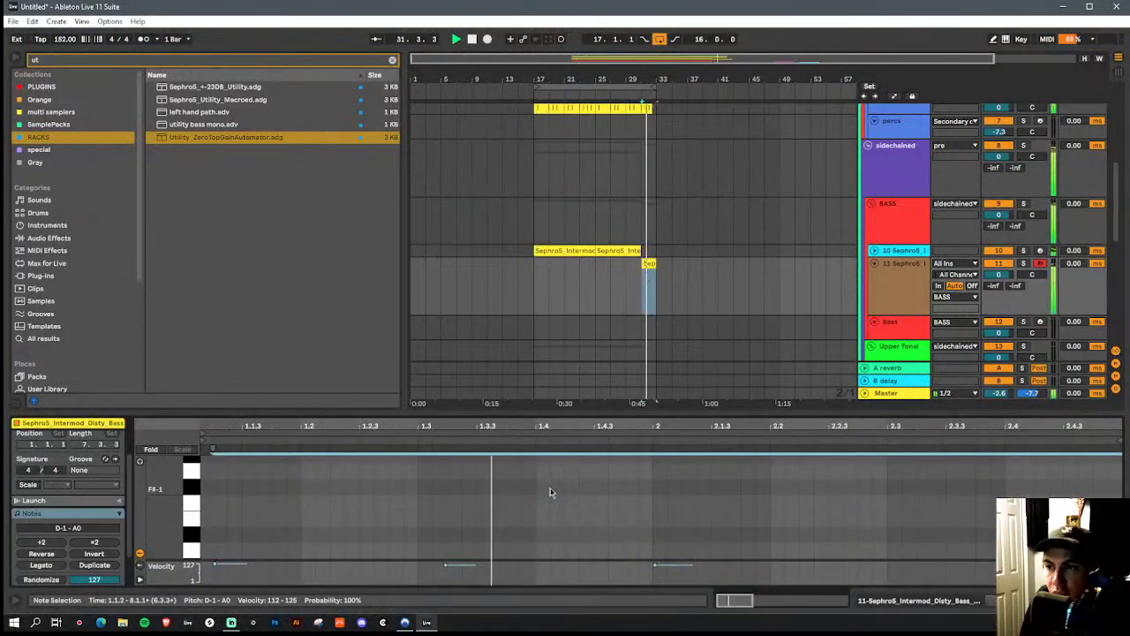
Enlarge the note editor, raise the clip's third note to C#1 and fourth note to D1, and return to the arrangement
left_click_drag(585, 409, 667, 283)
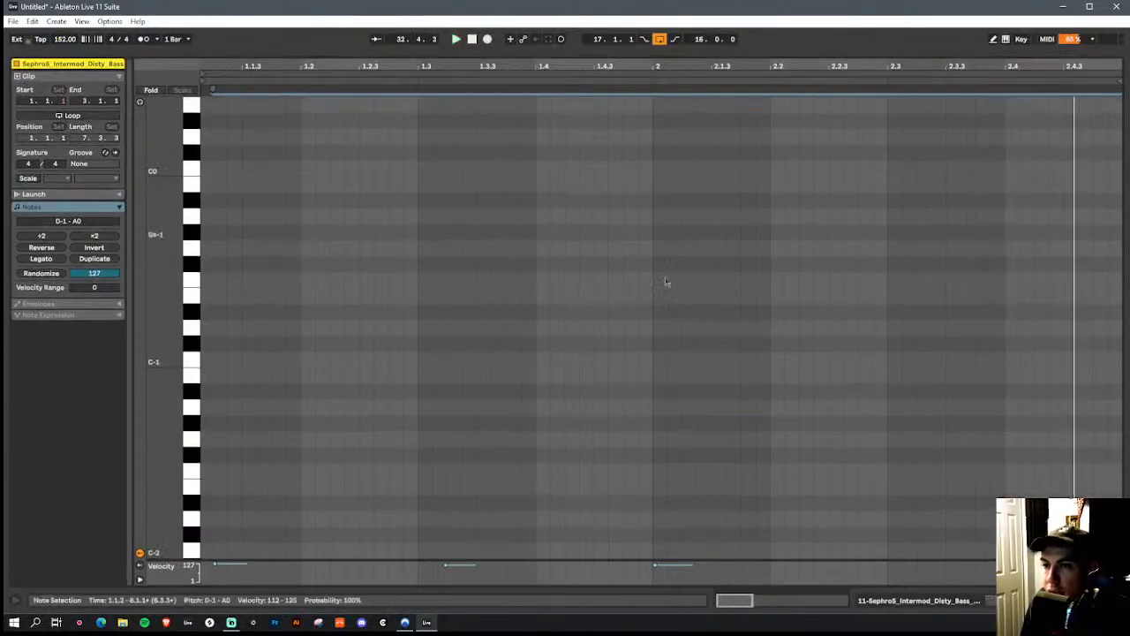
scroll(688, 326, "up", 5)
left_click_drag(686, 358, 673, 228)
left_click_drag(909, 238, 909, 215)
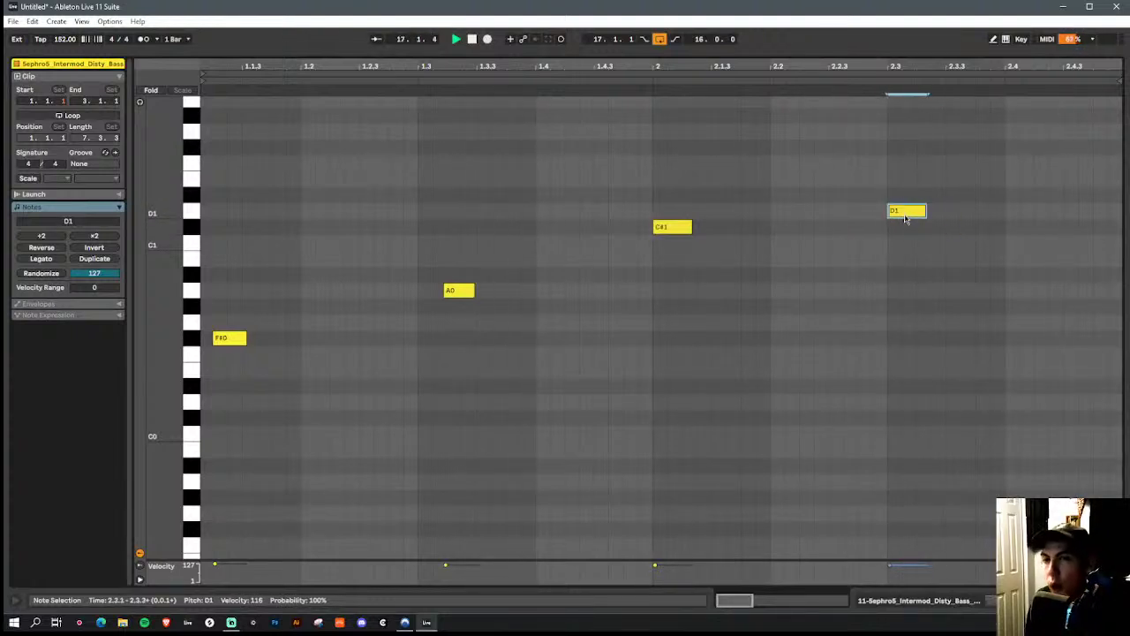
key("Tab")
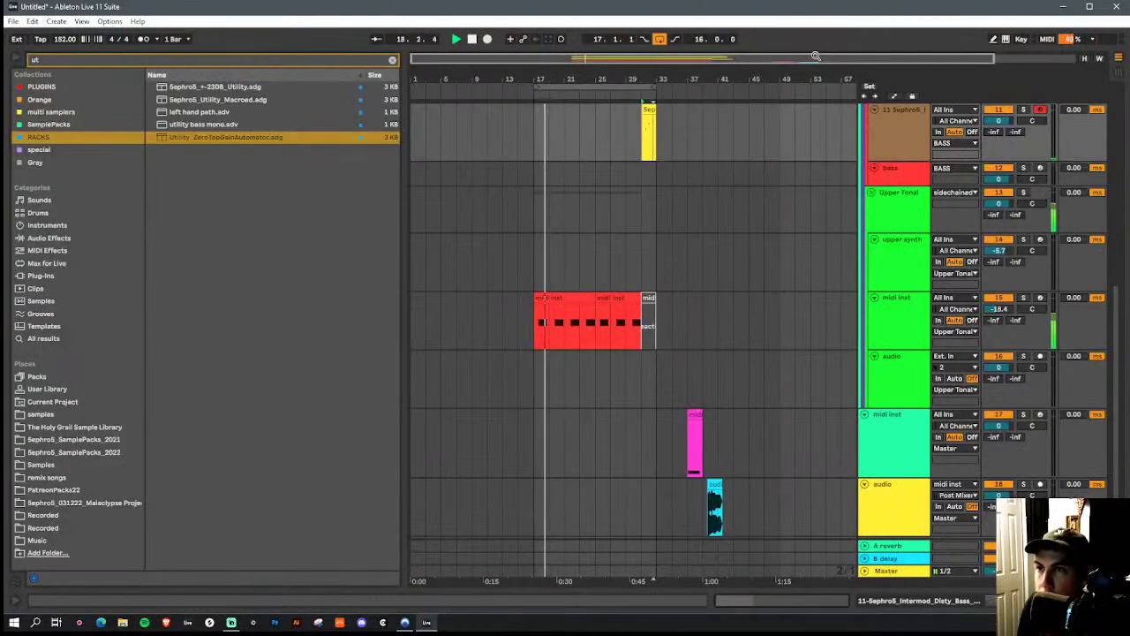
Look through the drum, bass and upper tonal tracks of the arrangement while the looped section plays
scroll(768, 203, "up", 5)
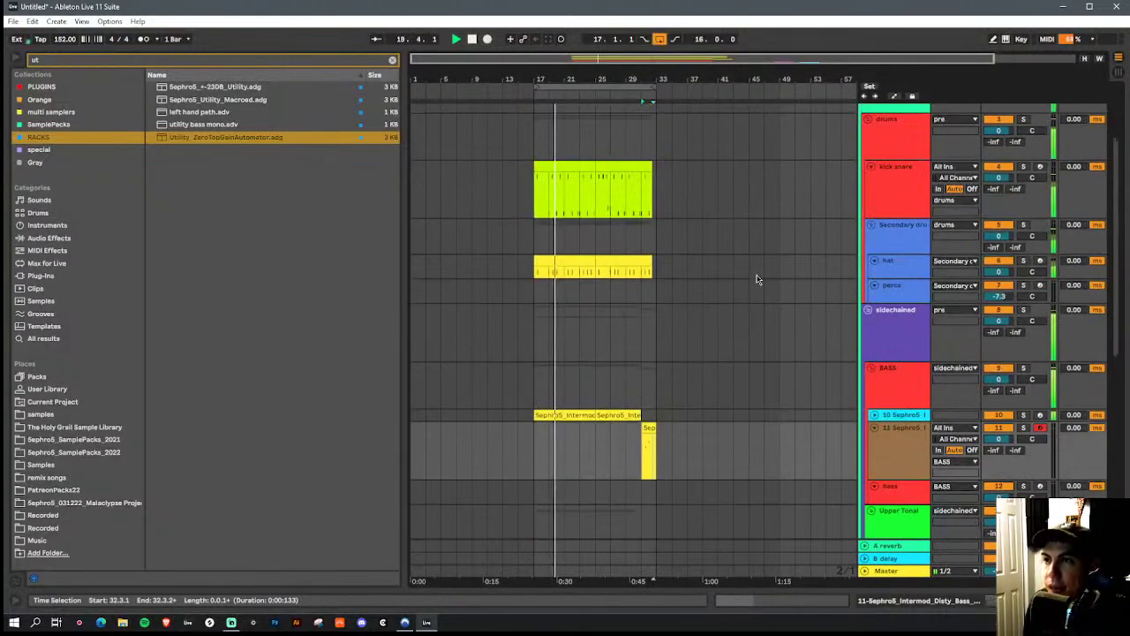
scroll(746, 300, "down", 5)
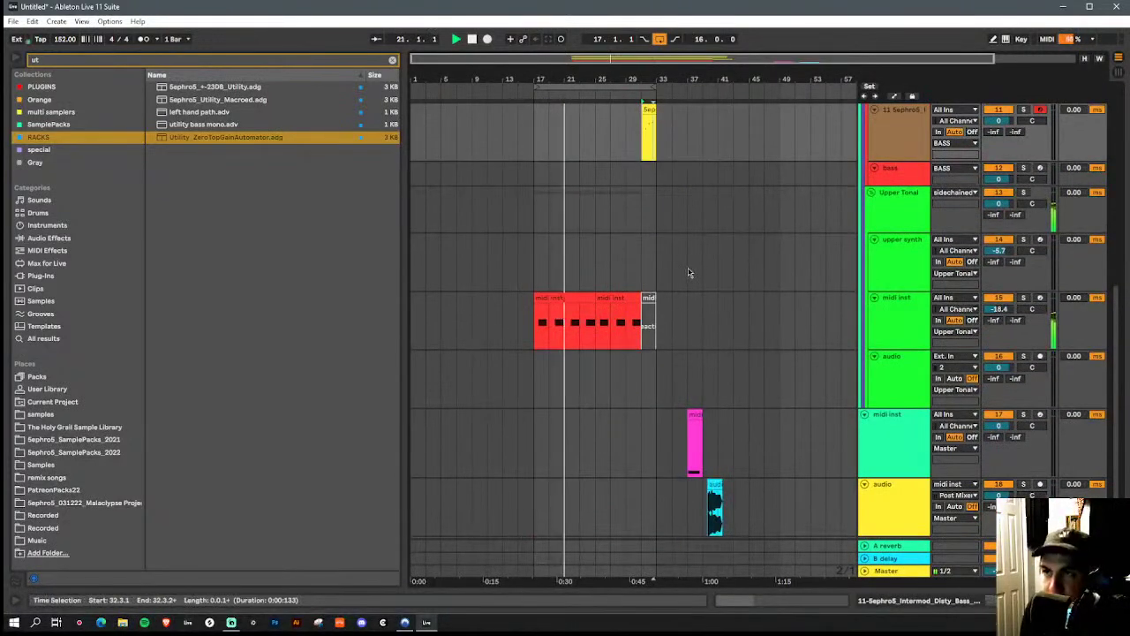
scroll(688, 270, "up", 6)
scroll(681, 283, "down", 3)
scroll(678, 292, "down", 2)
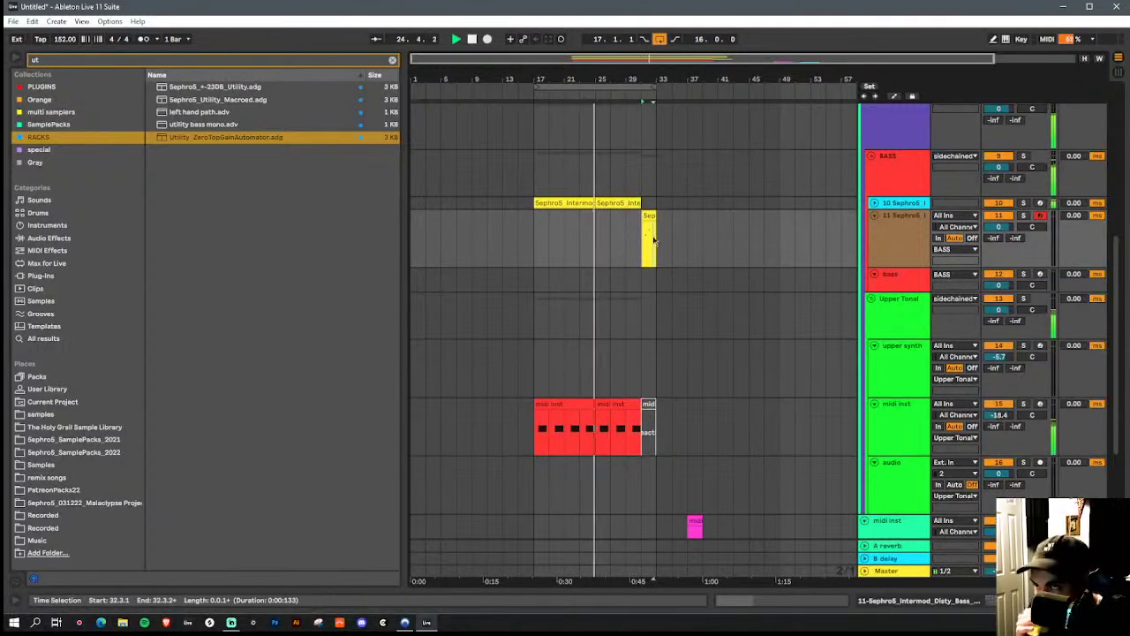
scroll(608, 252, "up", 6)
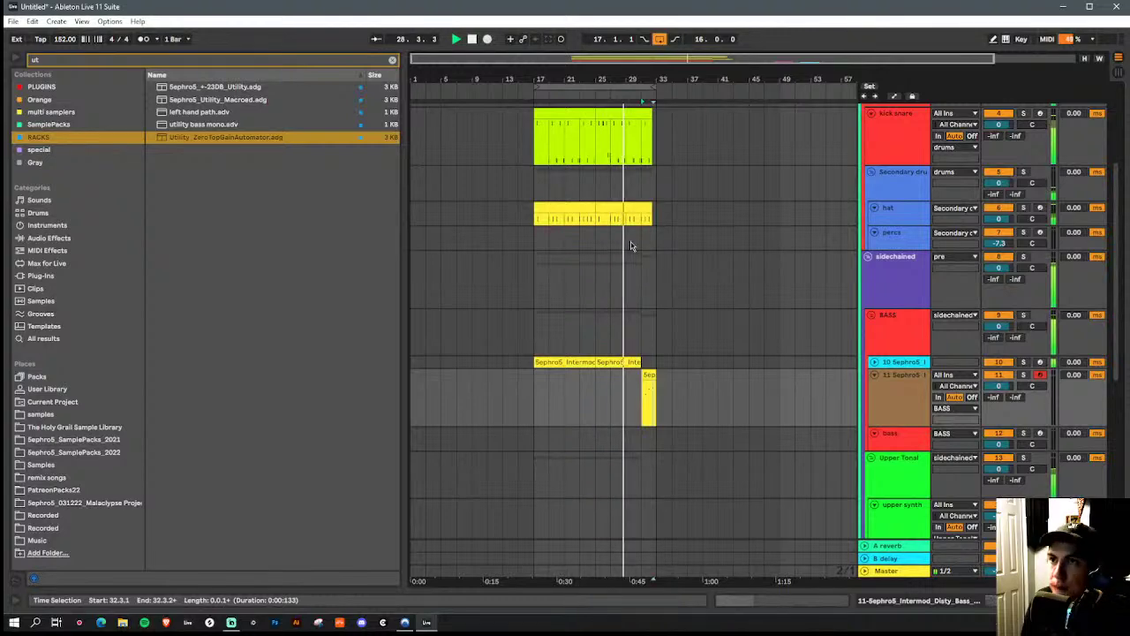
scroll(636, 252, "down", 10)
scroll(639, 255, "down", 1)
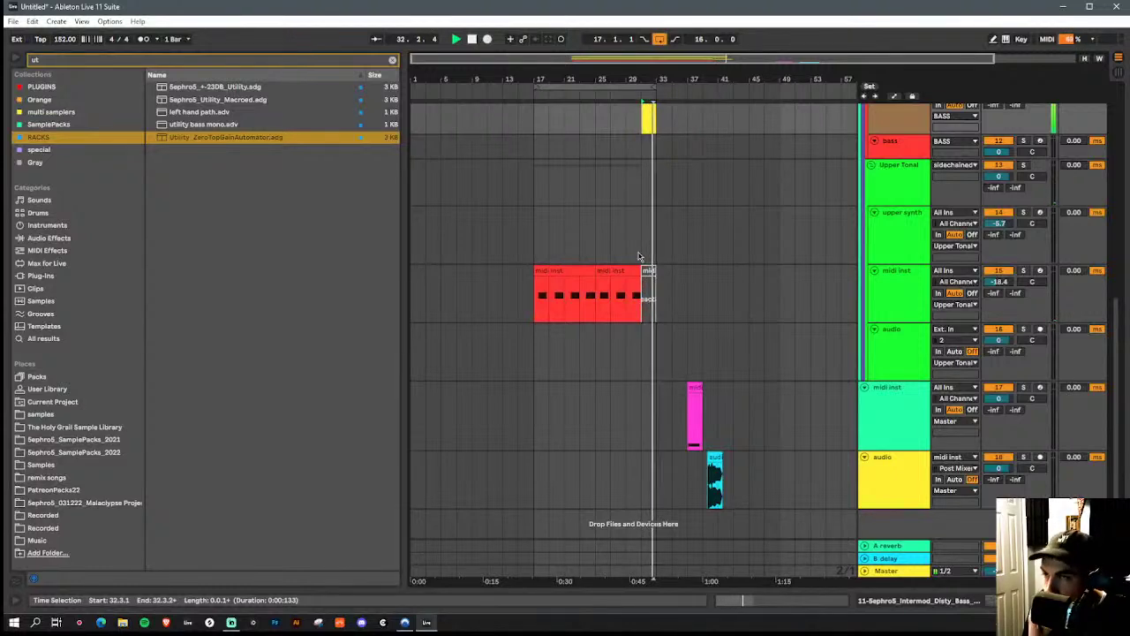
scroll(702, 256, "up", 6)
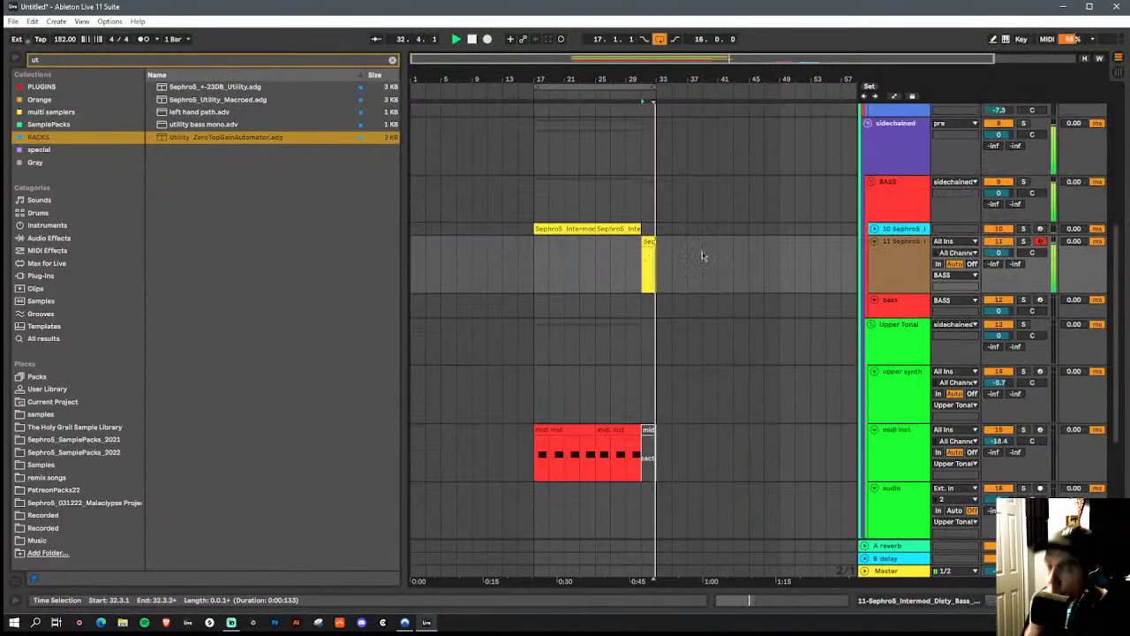
Reverse the order of all notes in the MultiTop track's clip at bar 31 and start playback
left_click(649, 243)
double_click(649, 243)
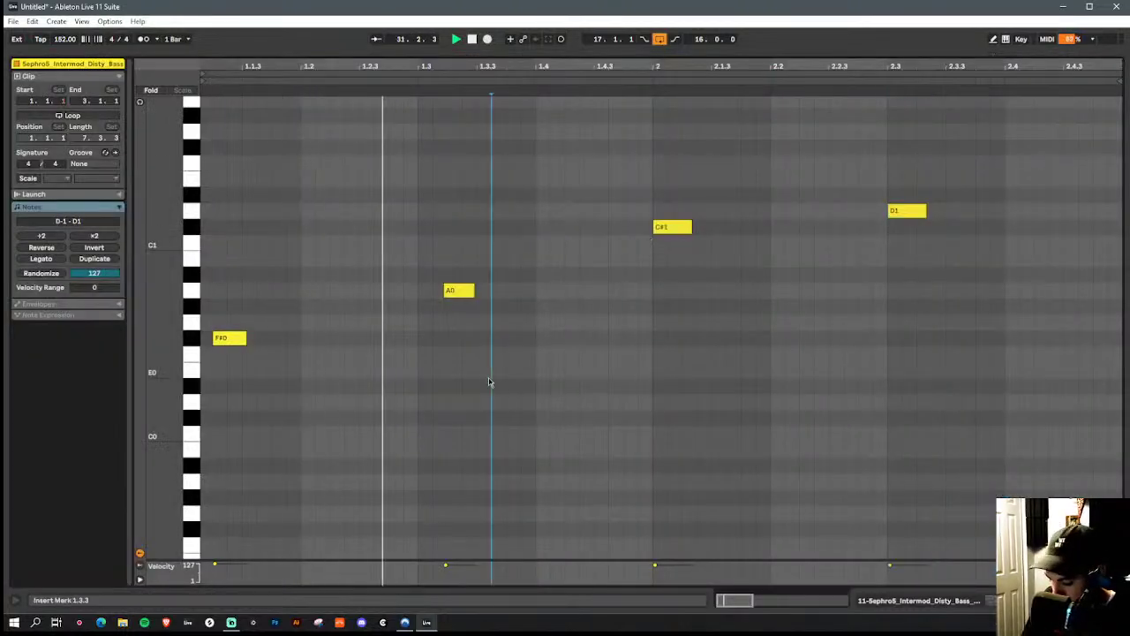
key("ctrl+a")
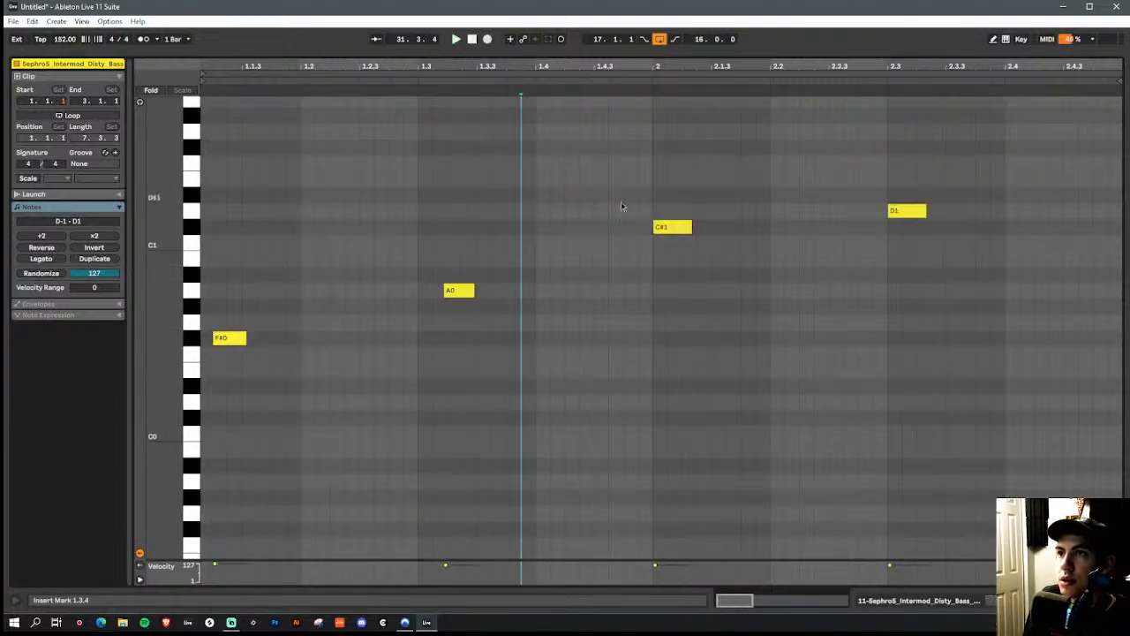
left_click(488, 286)
key("ctrl+a")
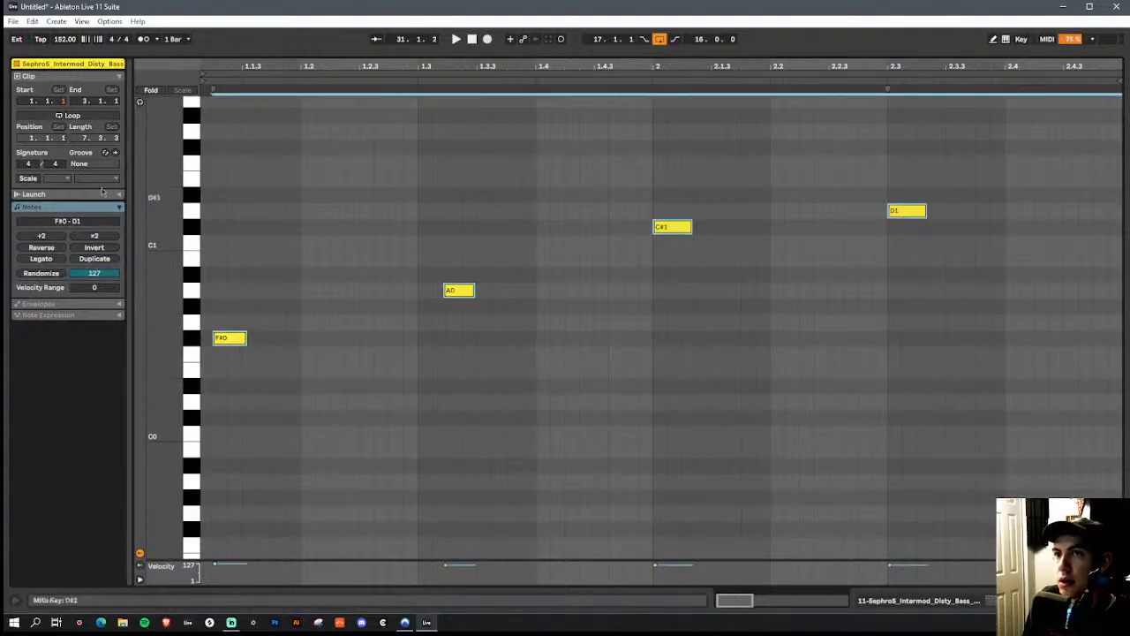
left_click(55, 249)
key("space")
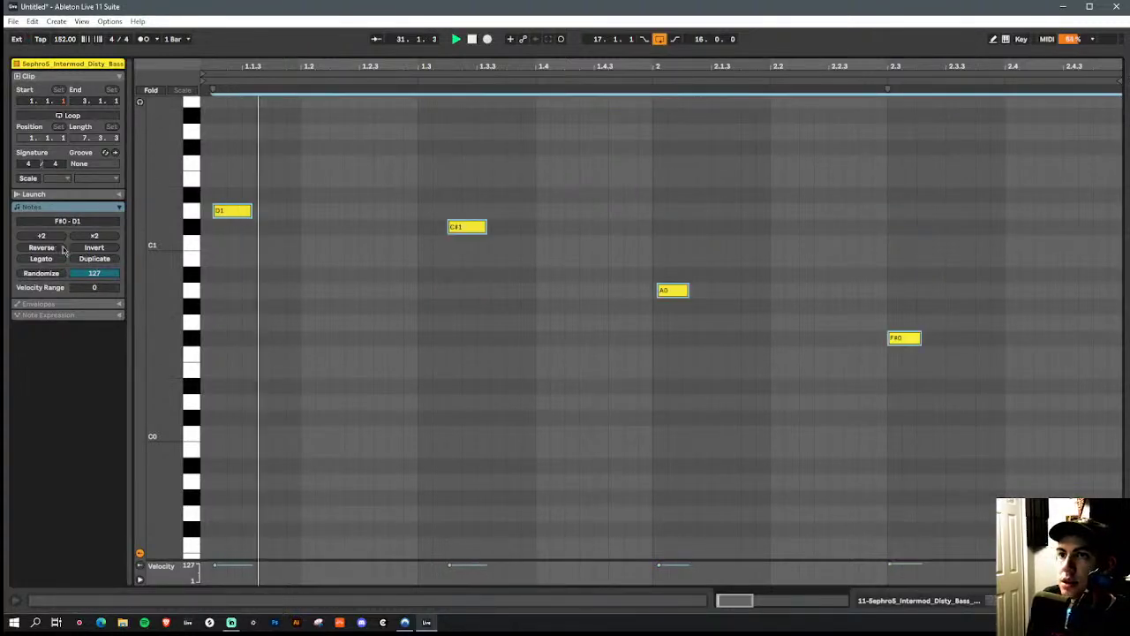
Raise the clip's last note to G0 and lower its first two notes to C#1 and C1
left_click(549, 267)
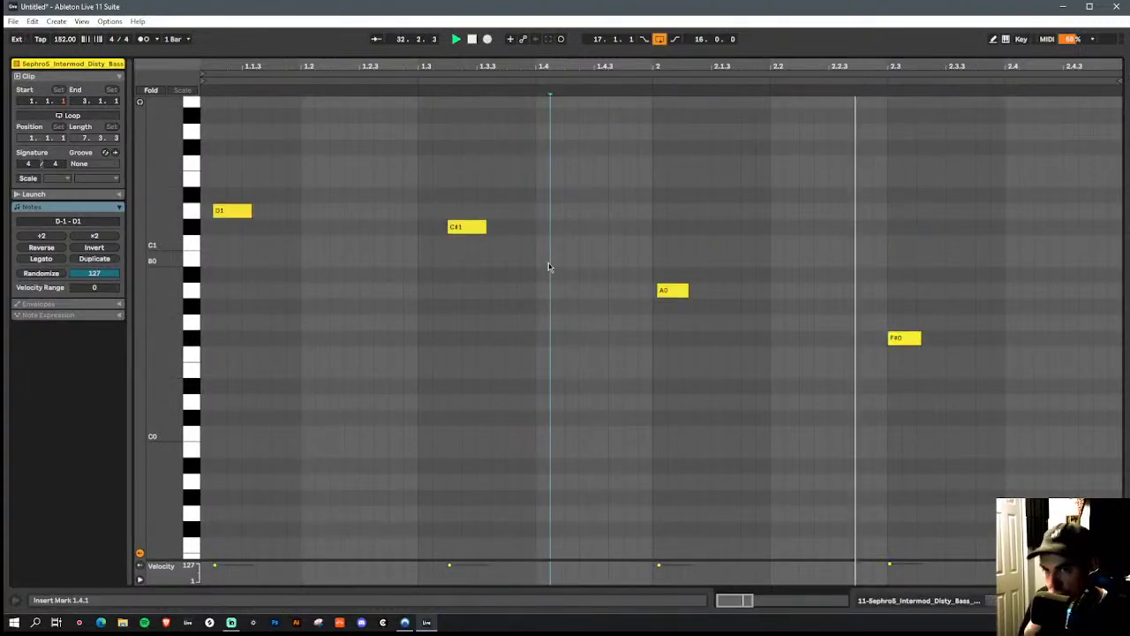
left_click_drag(901, 340, 911, 326)
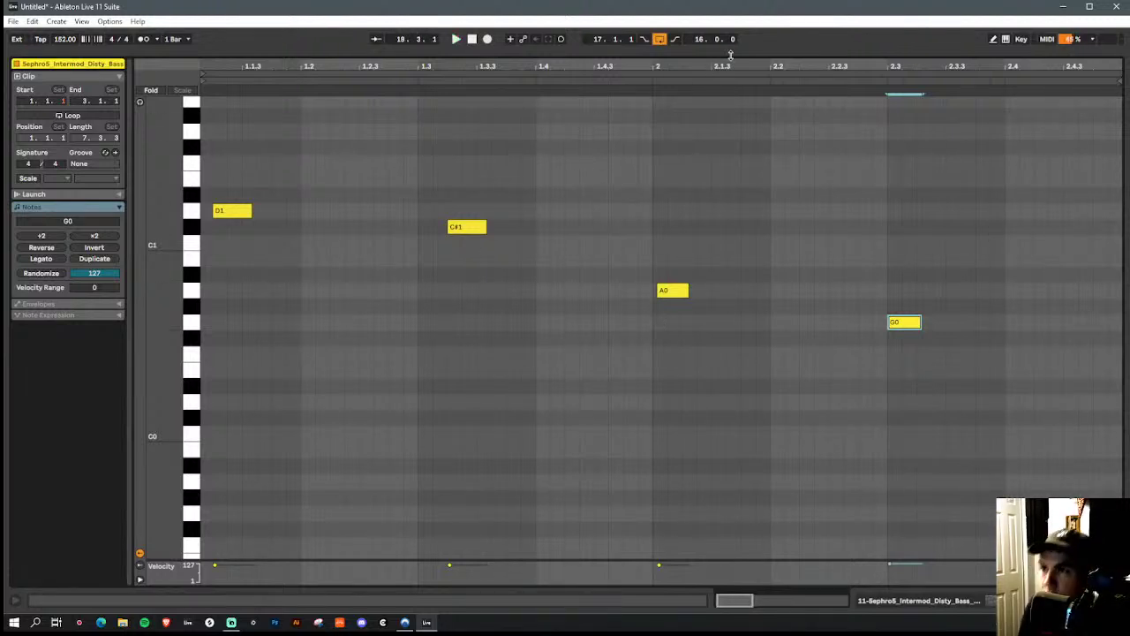
left_click_drag(525, 253, 223, 221)
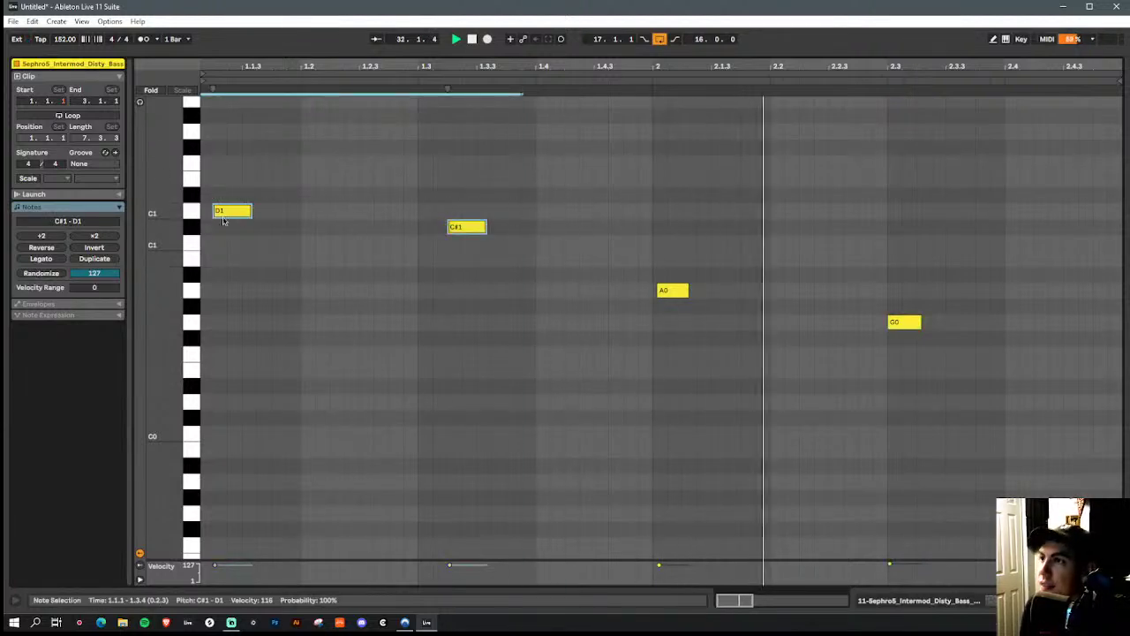
key("Down")
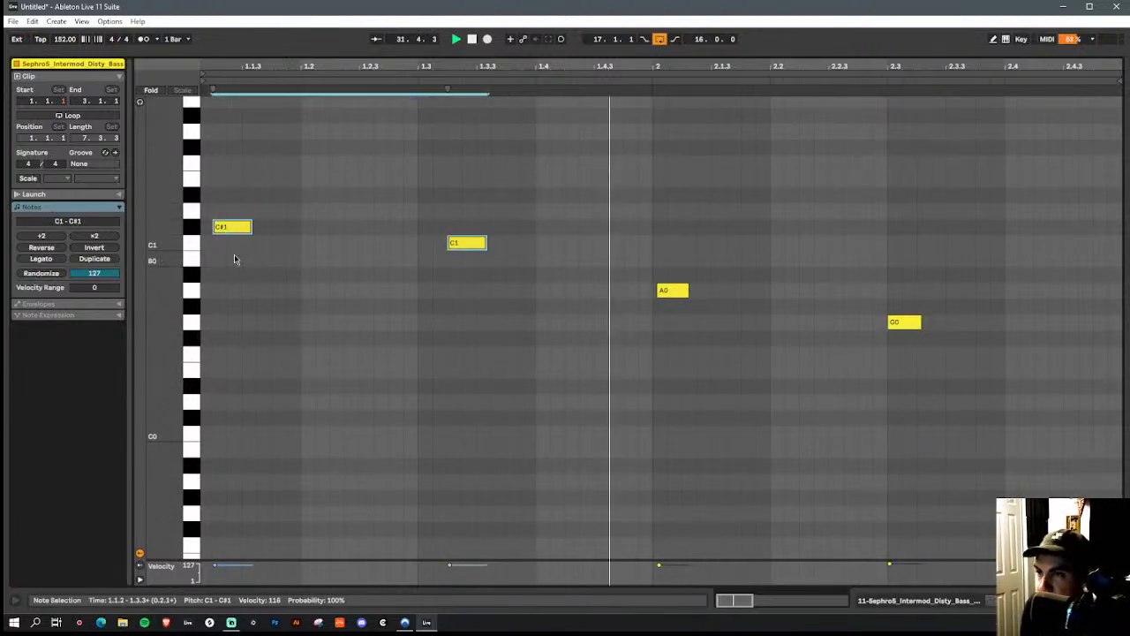
left_click(236, 258)
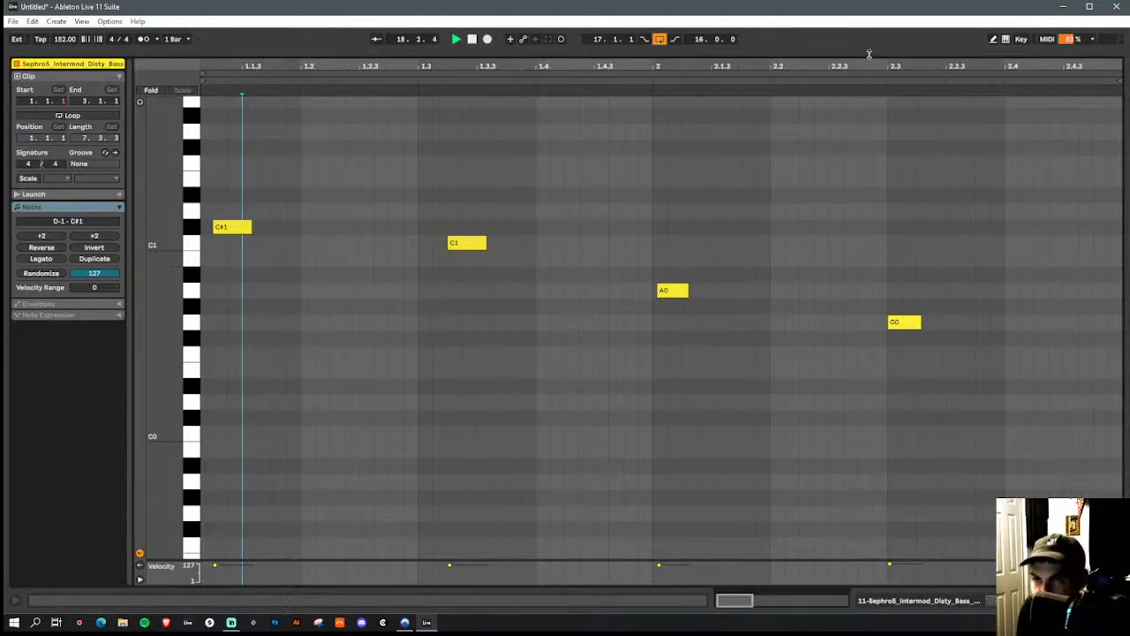
Copy the MultiTop clip from bar 31 to bars 23 to 25, clearing the original bass clip over those bars
key("Tab")
scroll(693, 267, "up", 5)
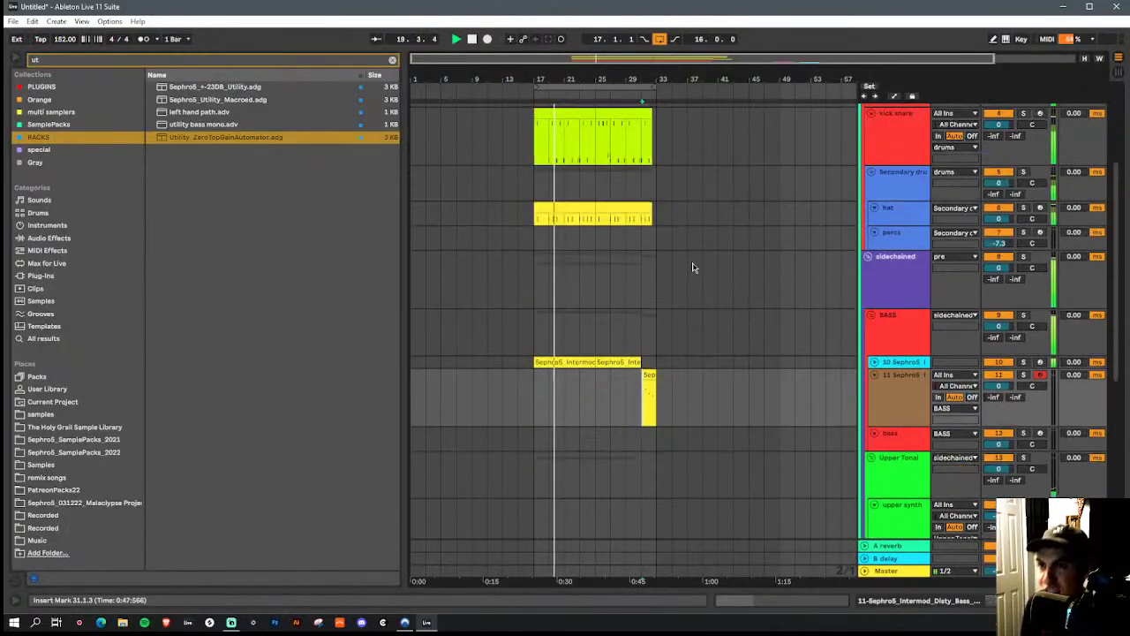
scroll(693, 267, "up", 2)
left_click(874, 428)
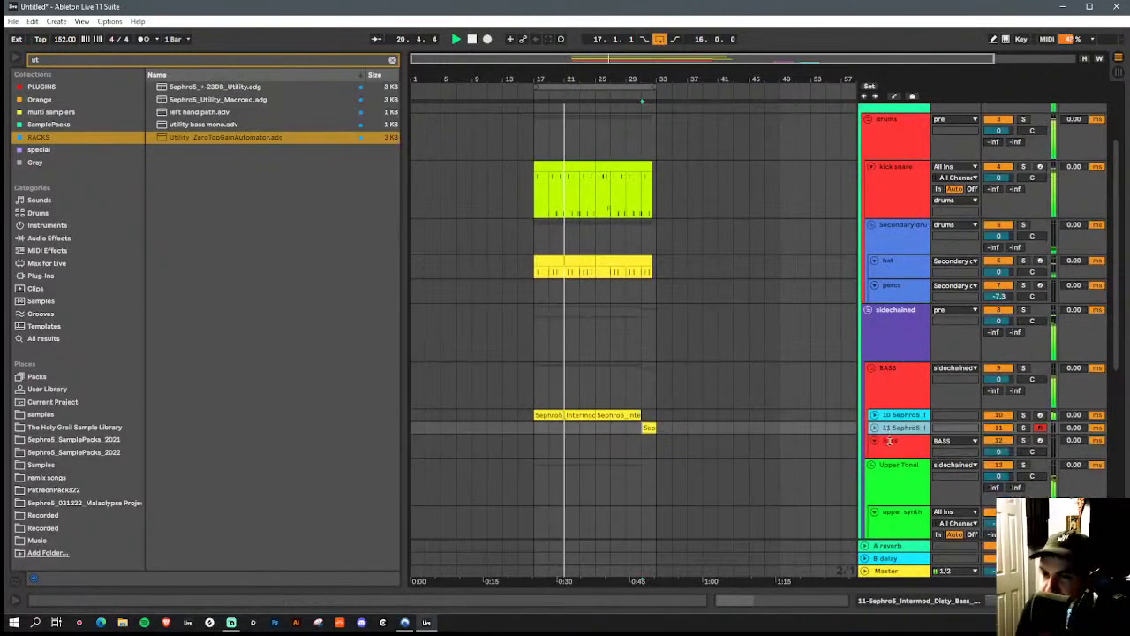
left_click(650, 433)
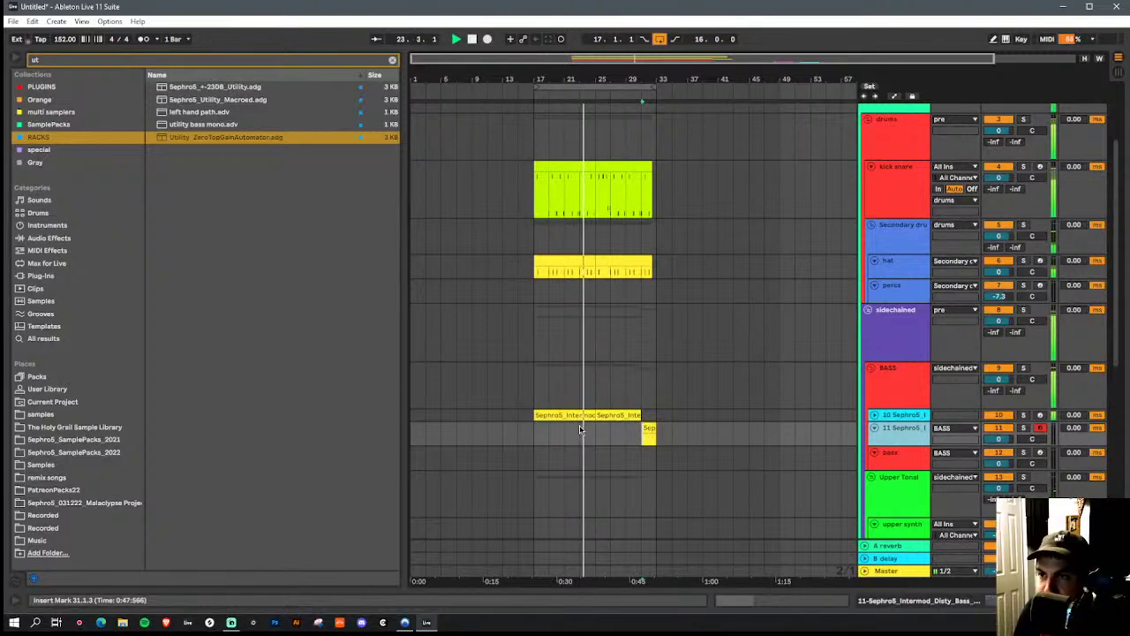
left_click_drag(579, 430, 587, 431)
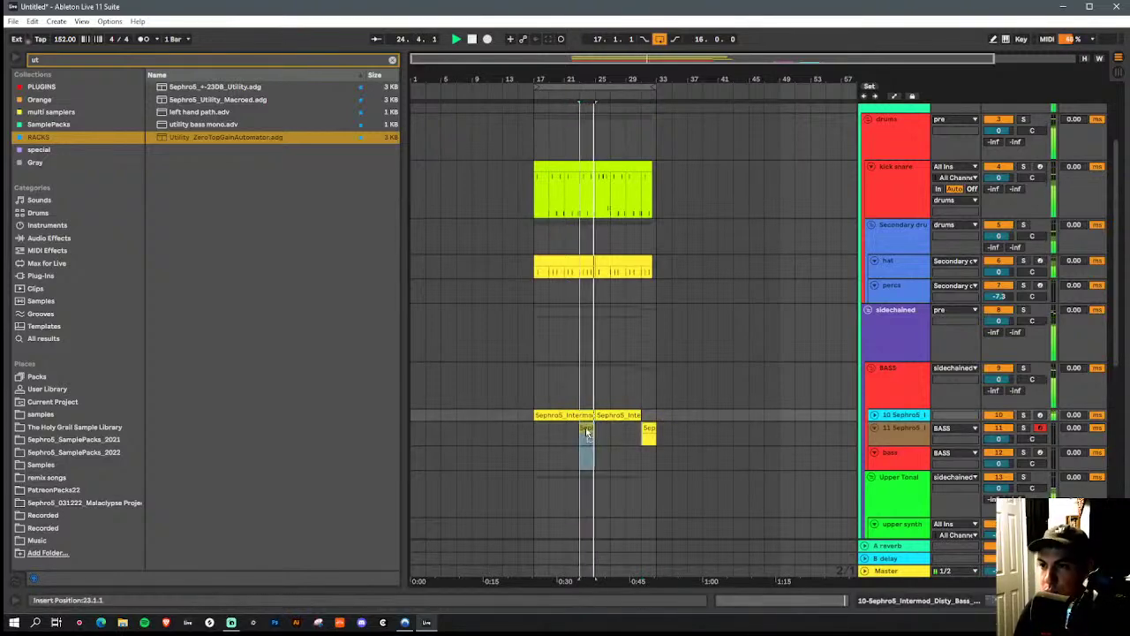
Drop the Utility gain automation on the original bass track over bars 23 to 25, matching bars 31 to 33, and restart playback
key("a")
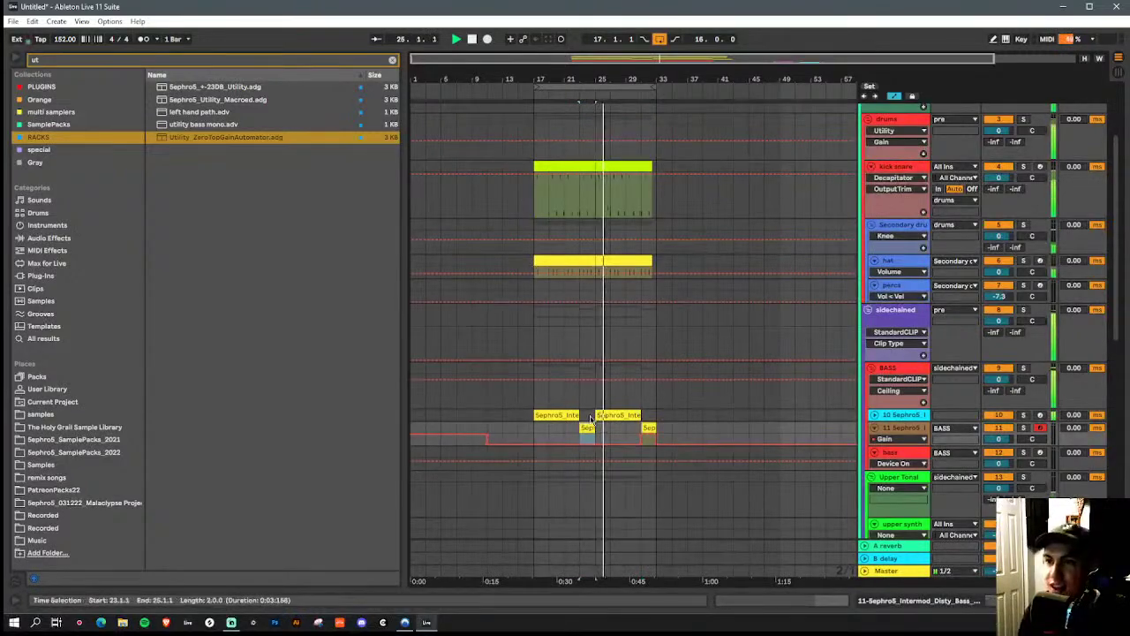
scroll(590, 408, "down", 2)
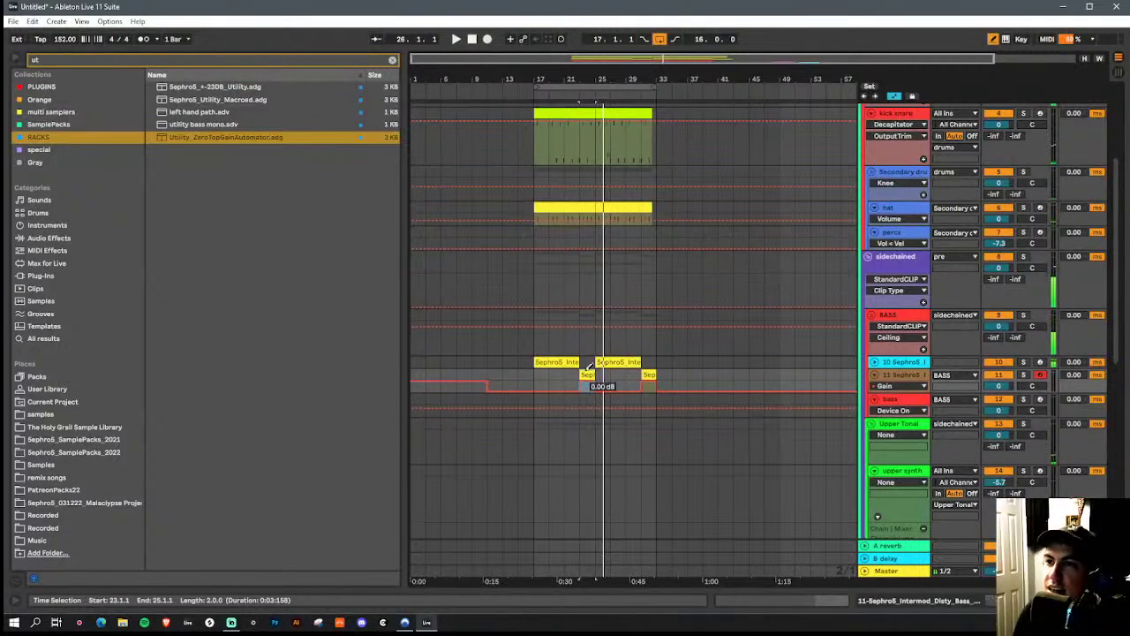
left_click(875, 363)
scroll(598, 350, "down", 2)
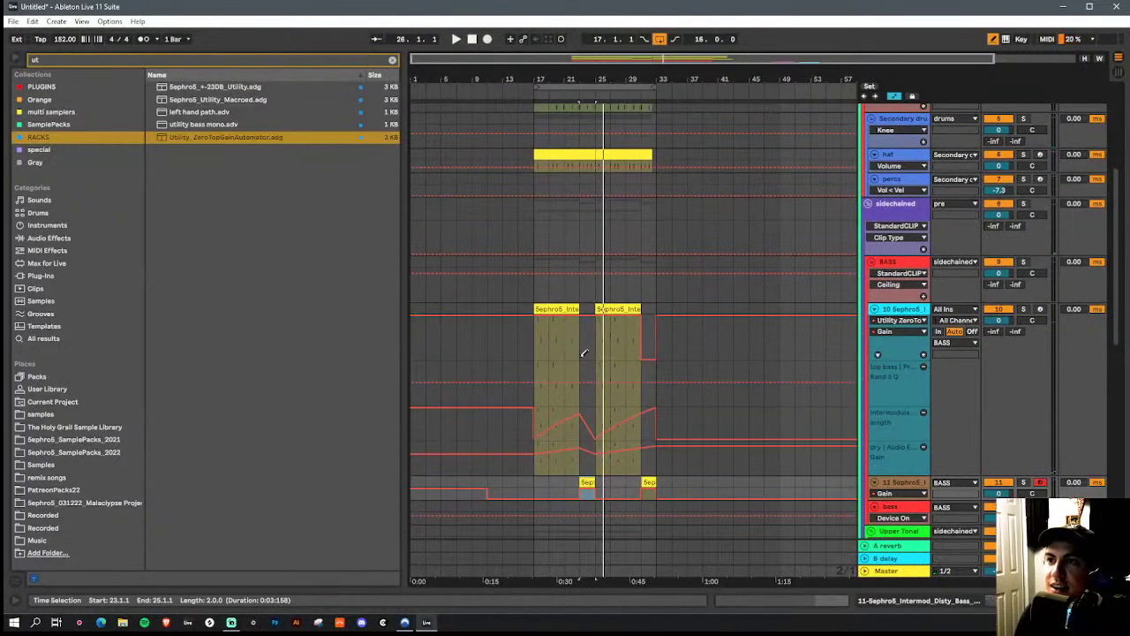
left_click(596, 360)
key("space")
key("a")
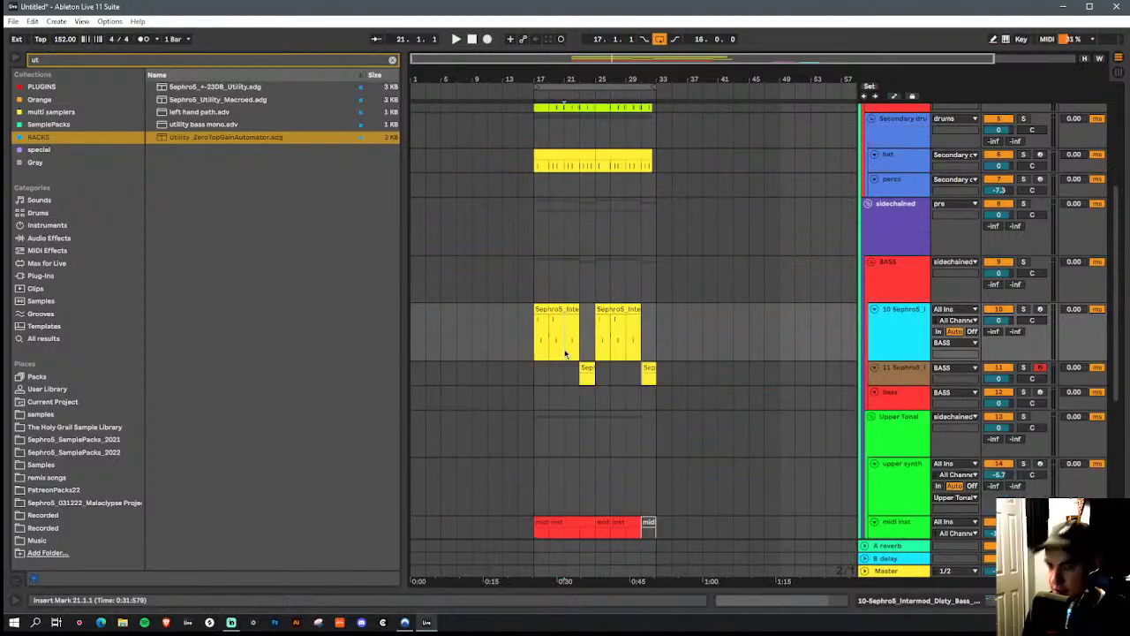
Automate the MultiTop track's top bass rack Chain Selector to rise to about 118 near bar 31, and play from bar 23
left_click(909, 371)
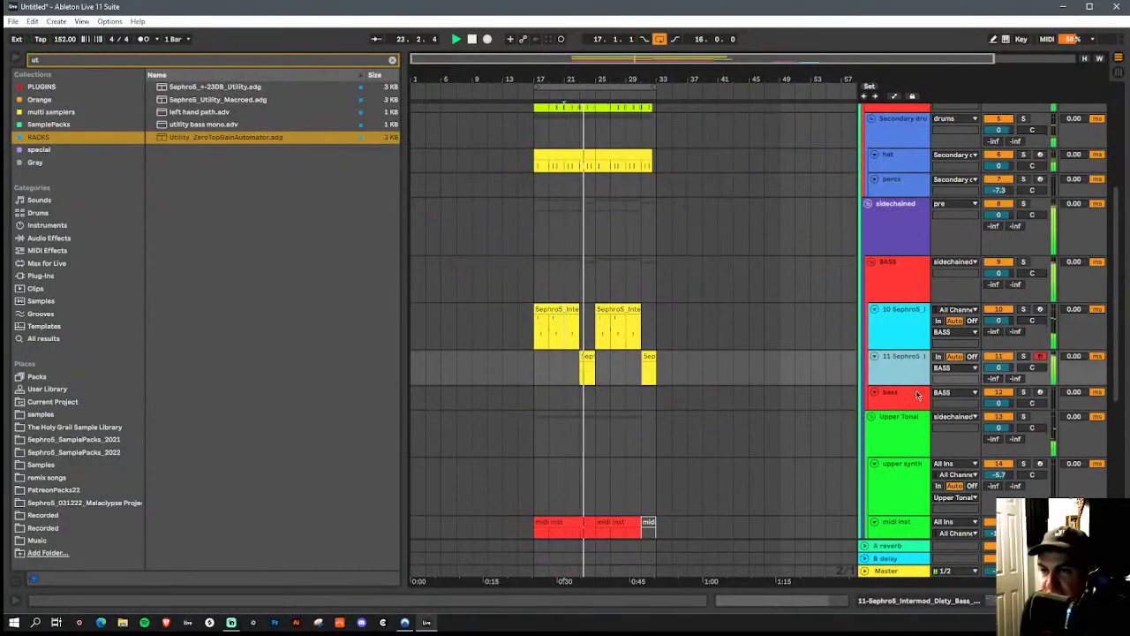
key("space")
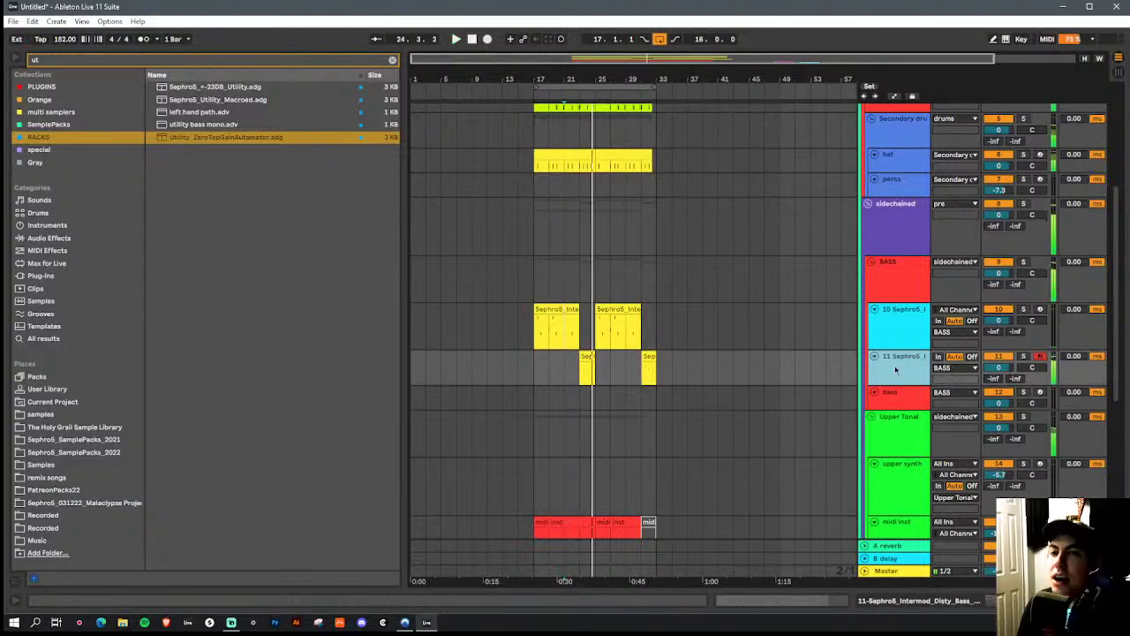
double_click(894, 369)
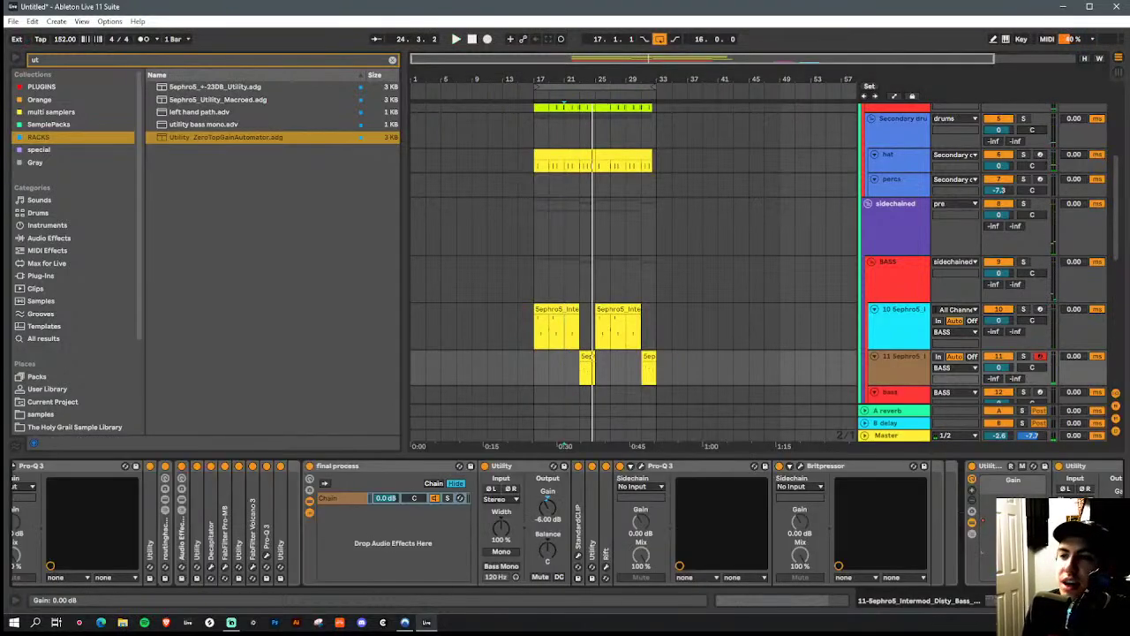
scroll(641, 522, "up", 10)
scroll(597, 536, "up", 2)
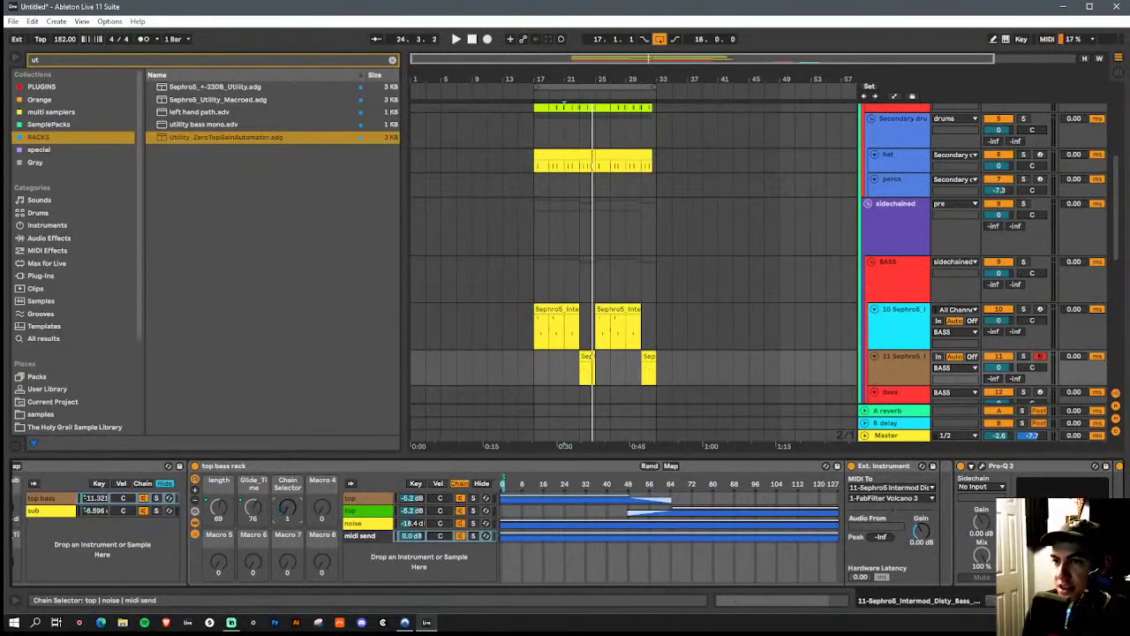
key("a")
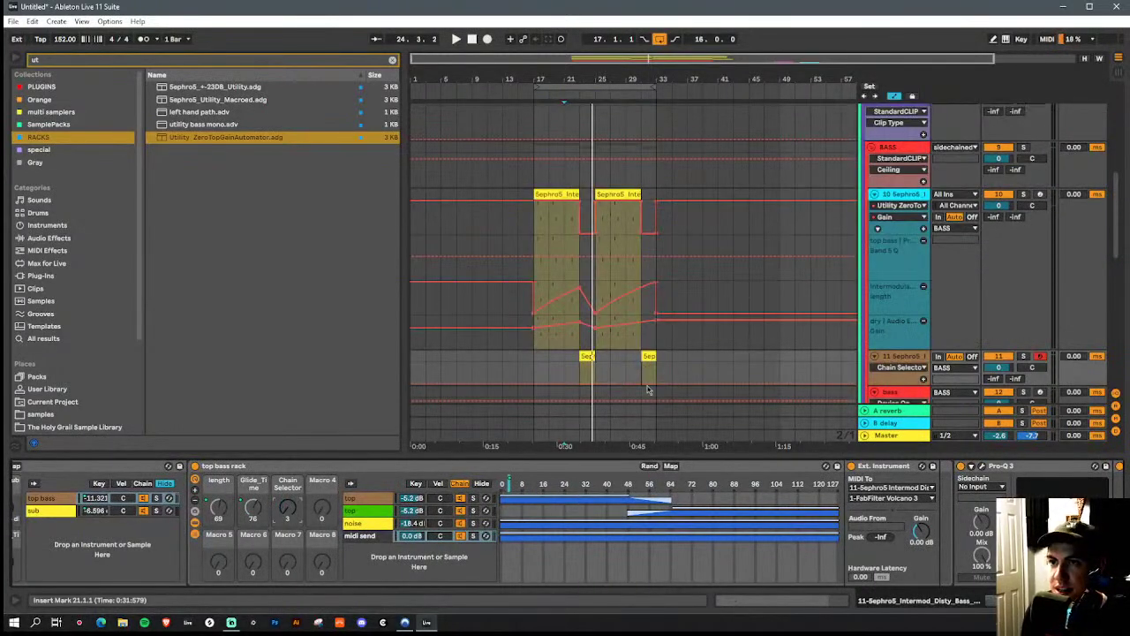
left_click_drag(634, 387, 639, 366)
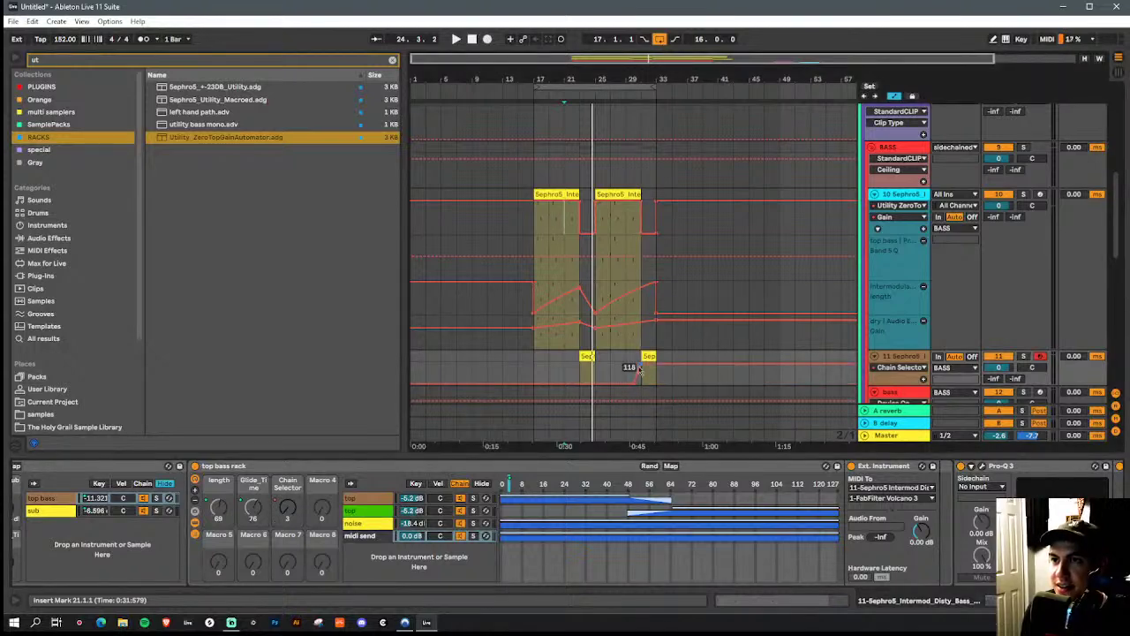
left_click(591, 377)
key("space")
key("a")
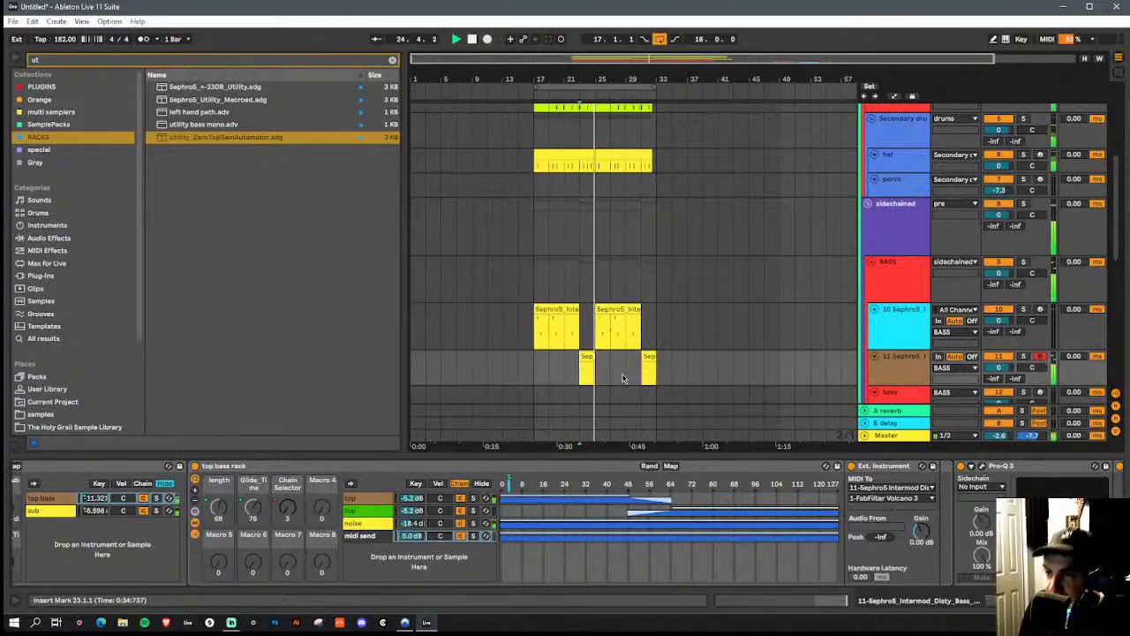
Deactivate the red midi inst clips over bars 19 to 21, 23 to 25 and 27 to 29, and stop playback
scroll(583, 344, "down", 5)
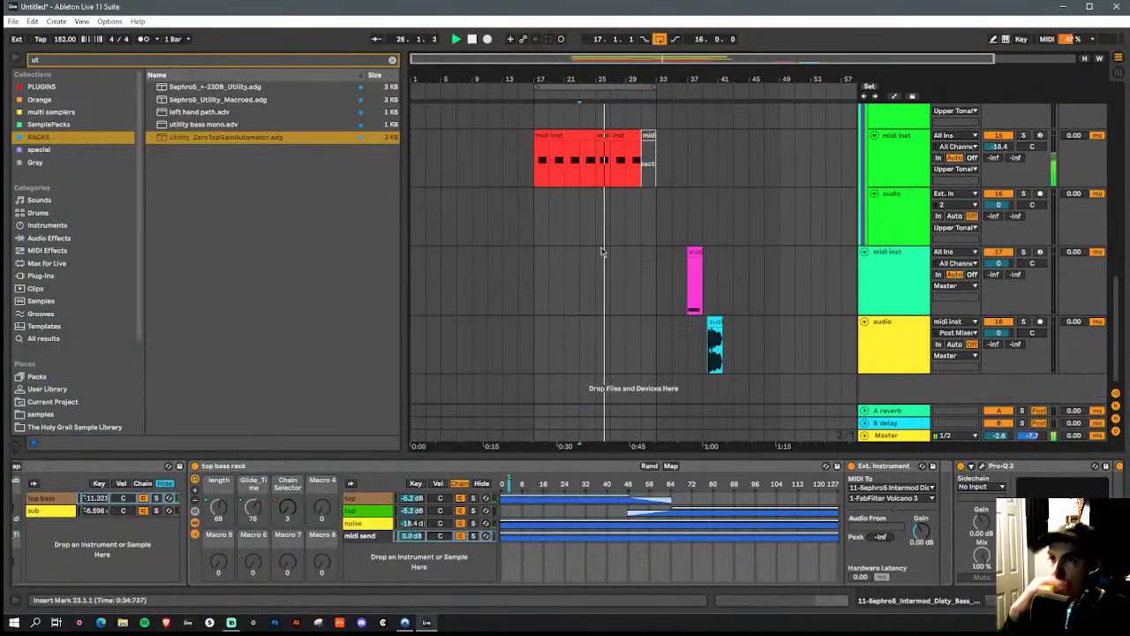
scroll(602, 253, "up", 3)
left_click_drag(580, 270, 595, 276)
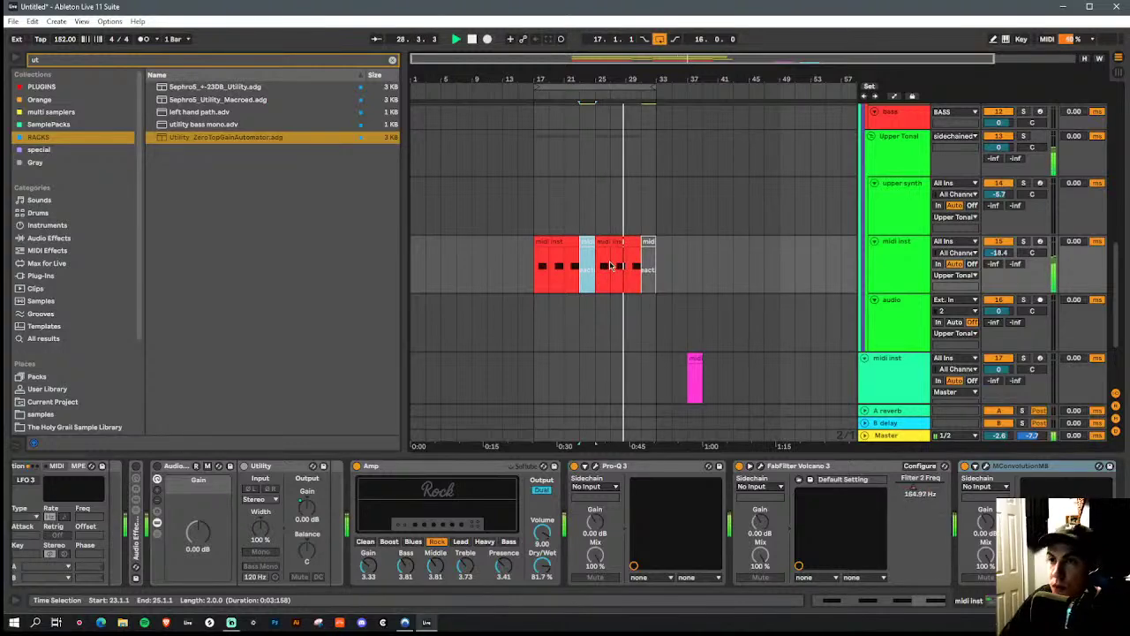
left_click_drag(609, 264, 566, 279)
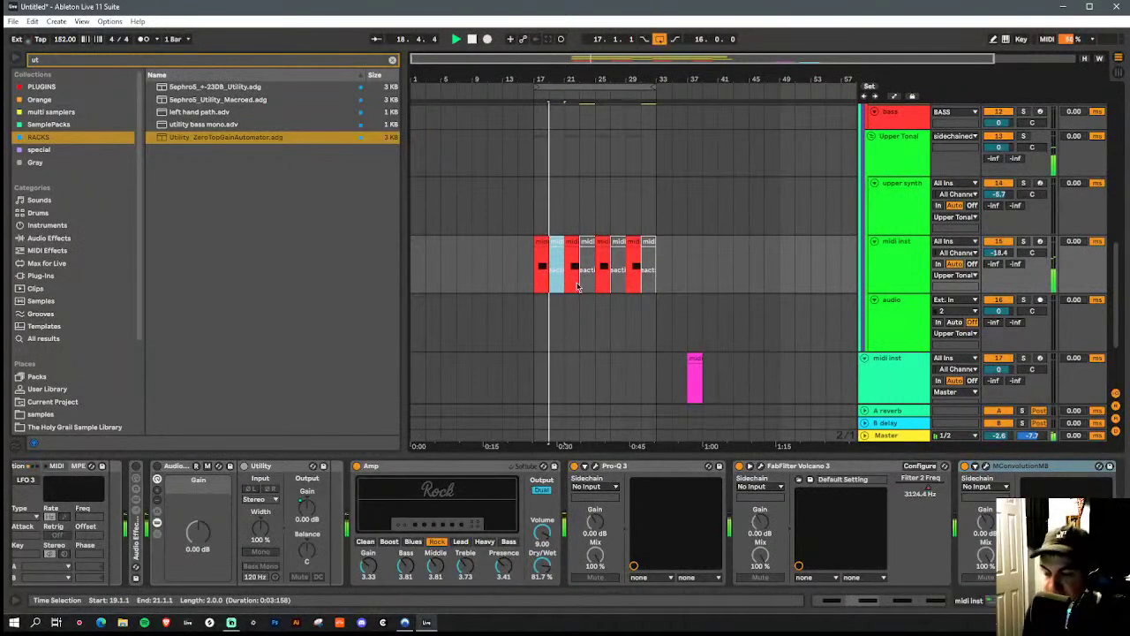
scroll(751, 316, "up", 10)
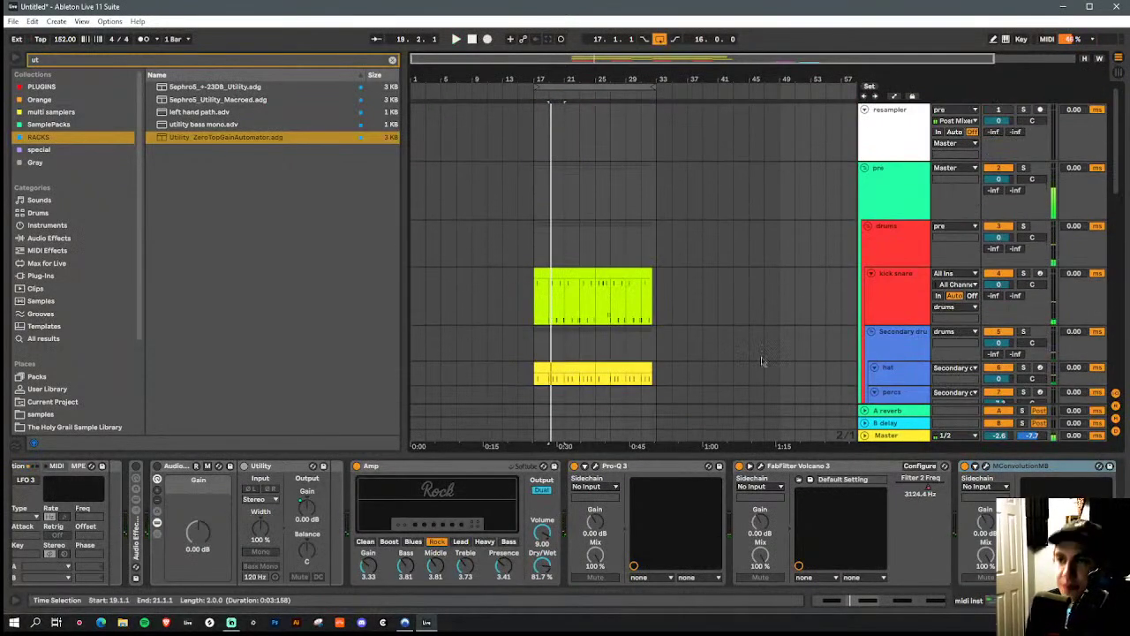
Switch to Streamlabs Desktop and change the stream to the New Scene camera view
left_click(232, 623)
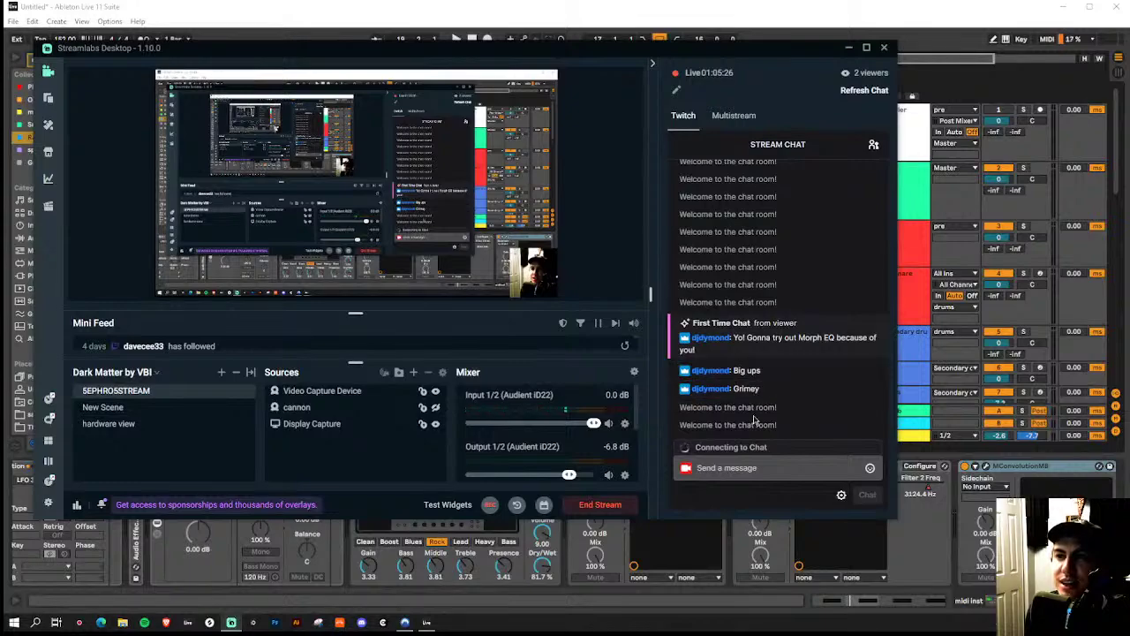
left_click(115, 408)
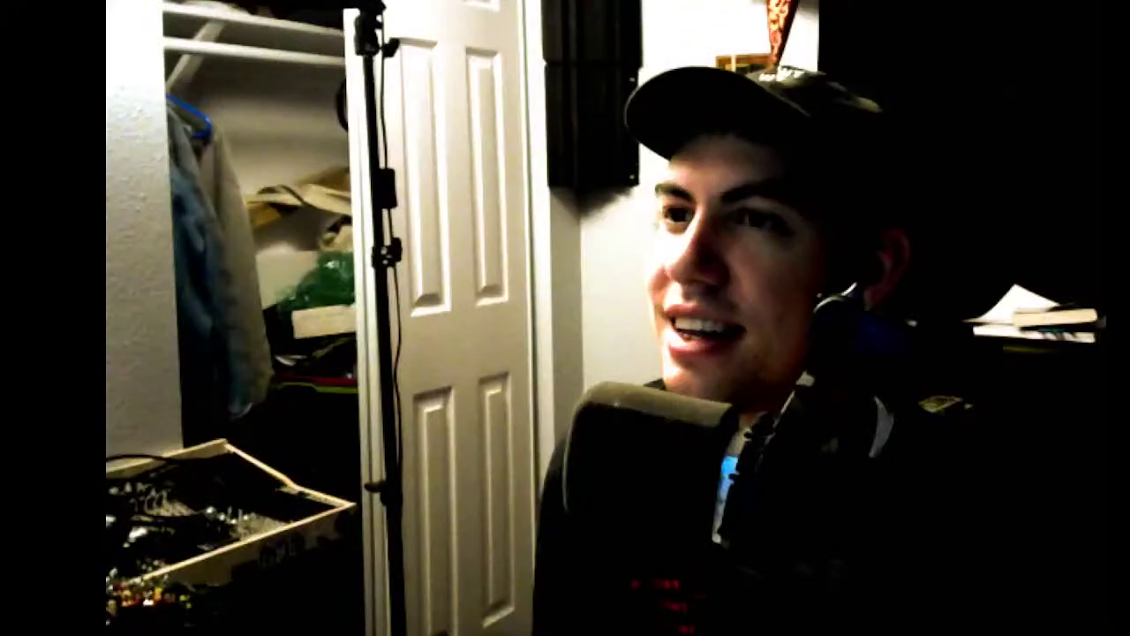